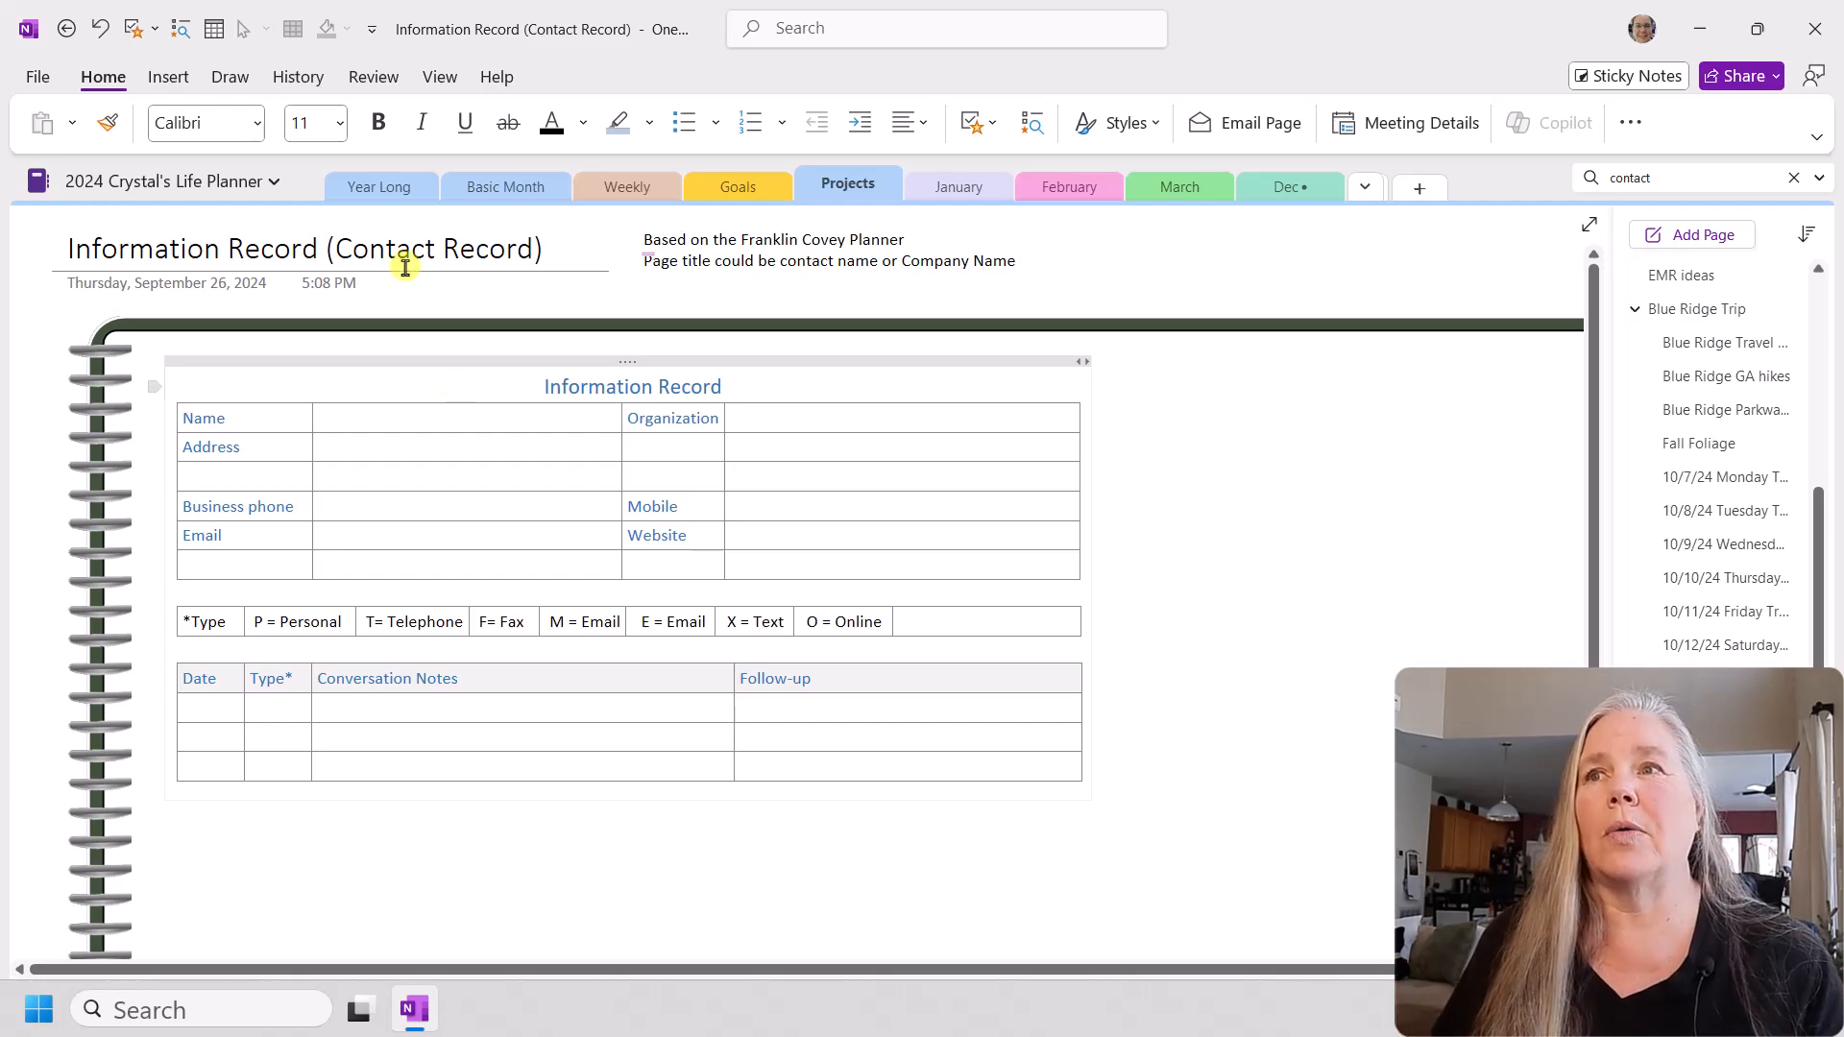
Step: Open the list of notebooks and select the 2024 life planner notebook
{"action": "left_click", "coordinate": [271, 182]}
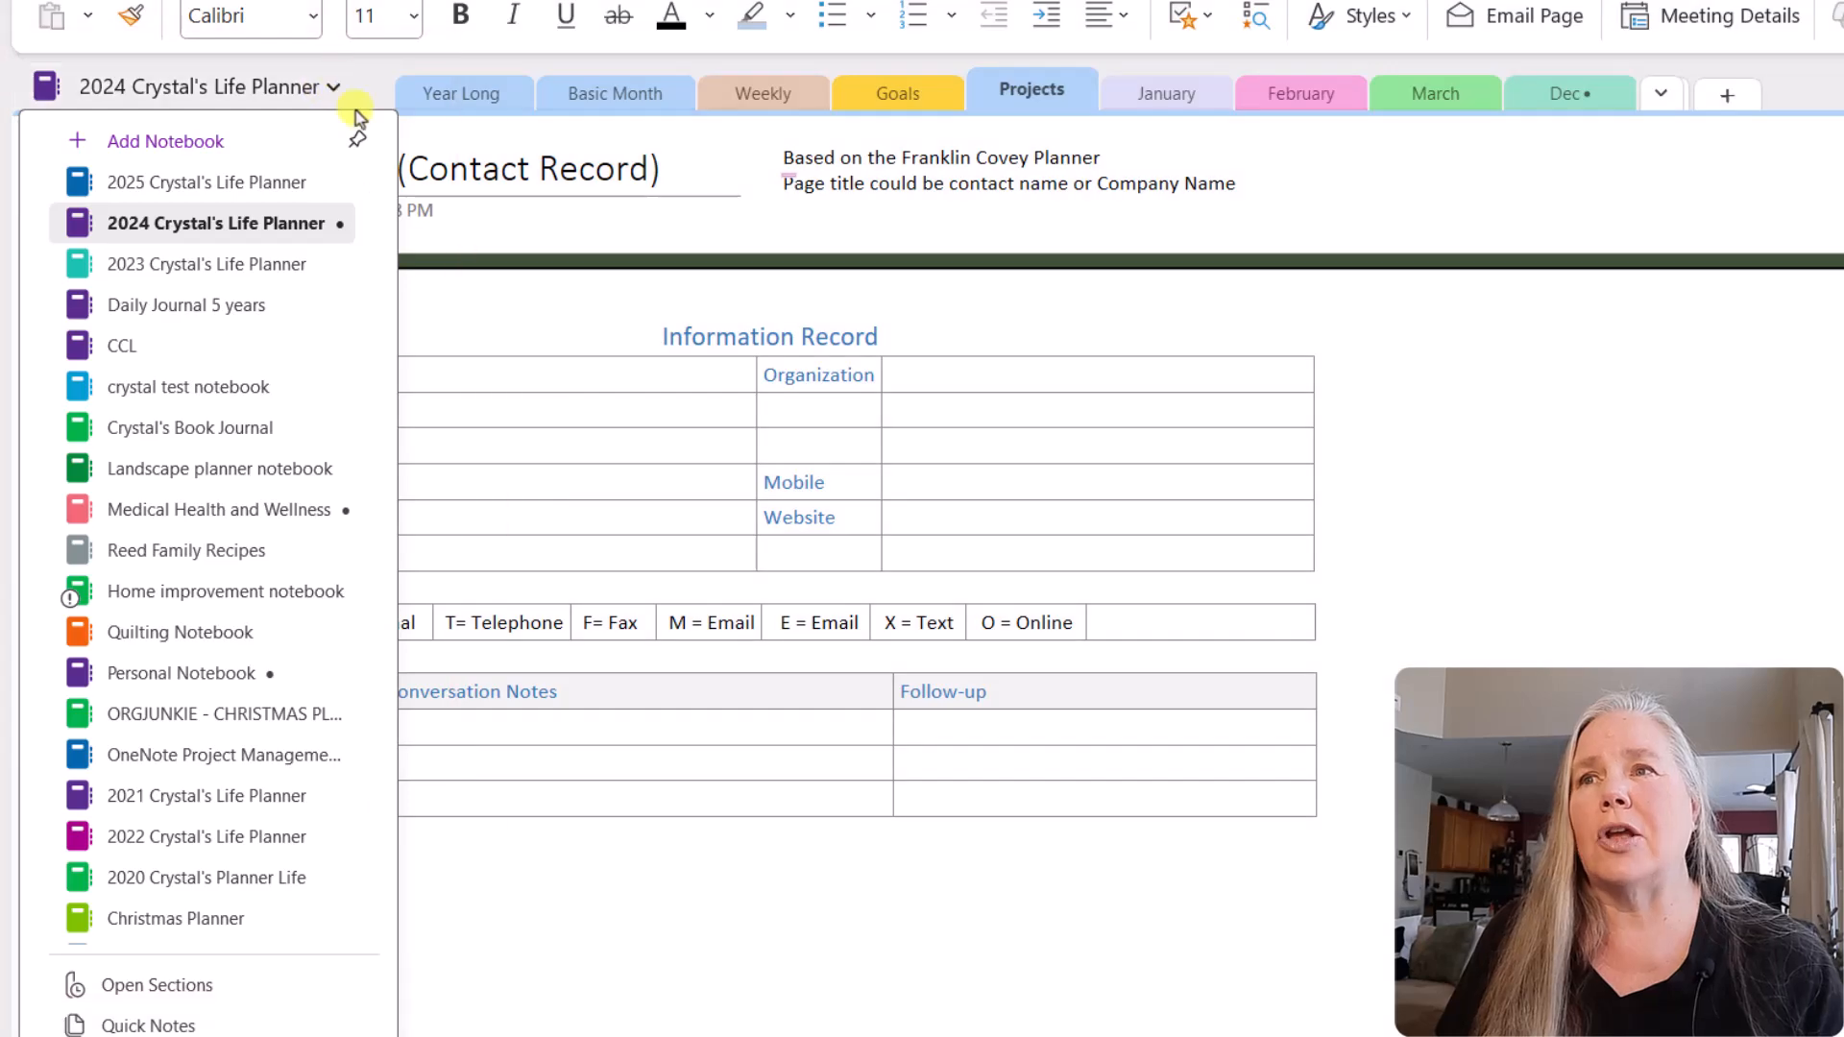
{"action": "left_click", "coordinate": [300, 222]}
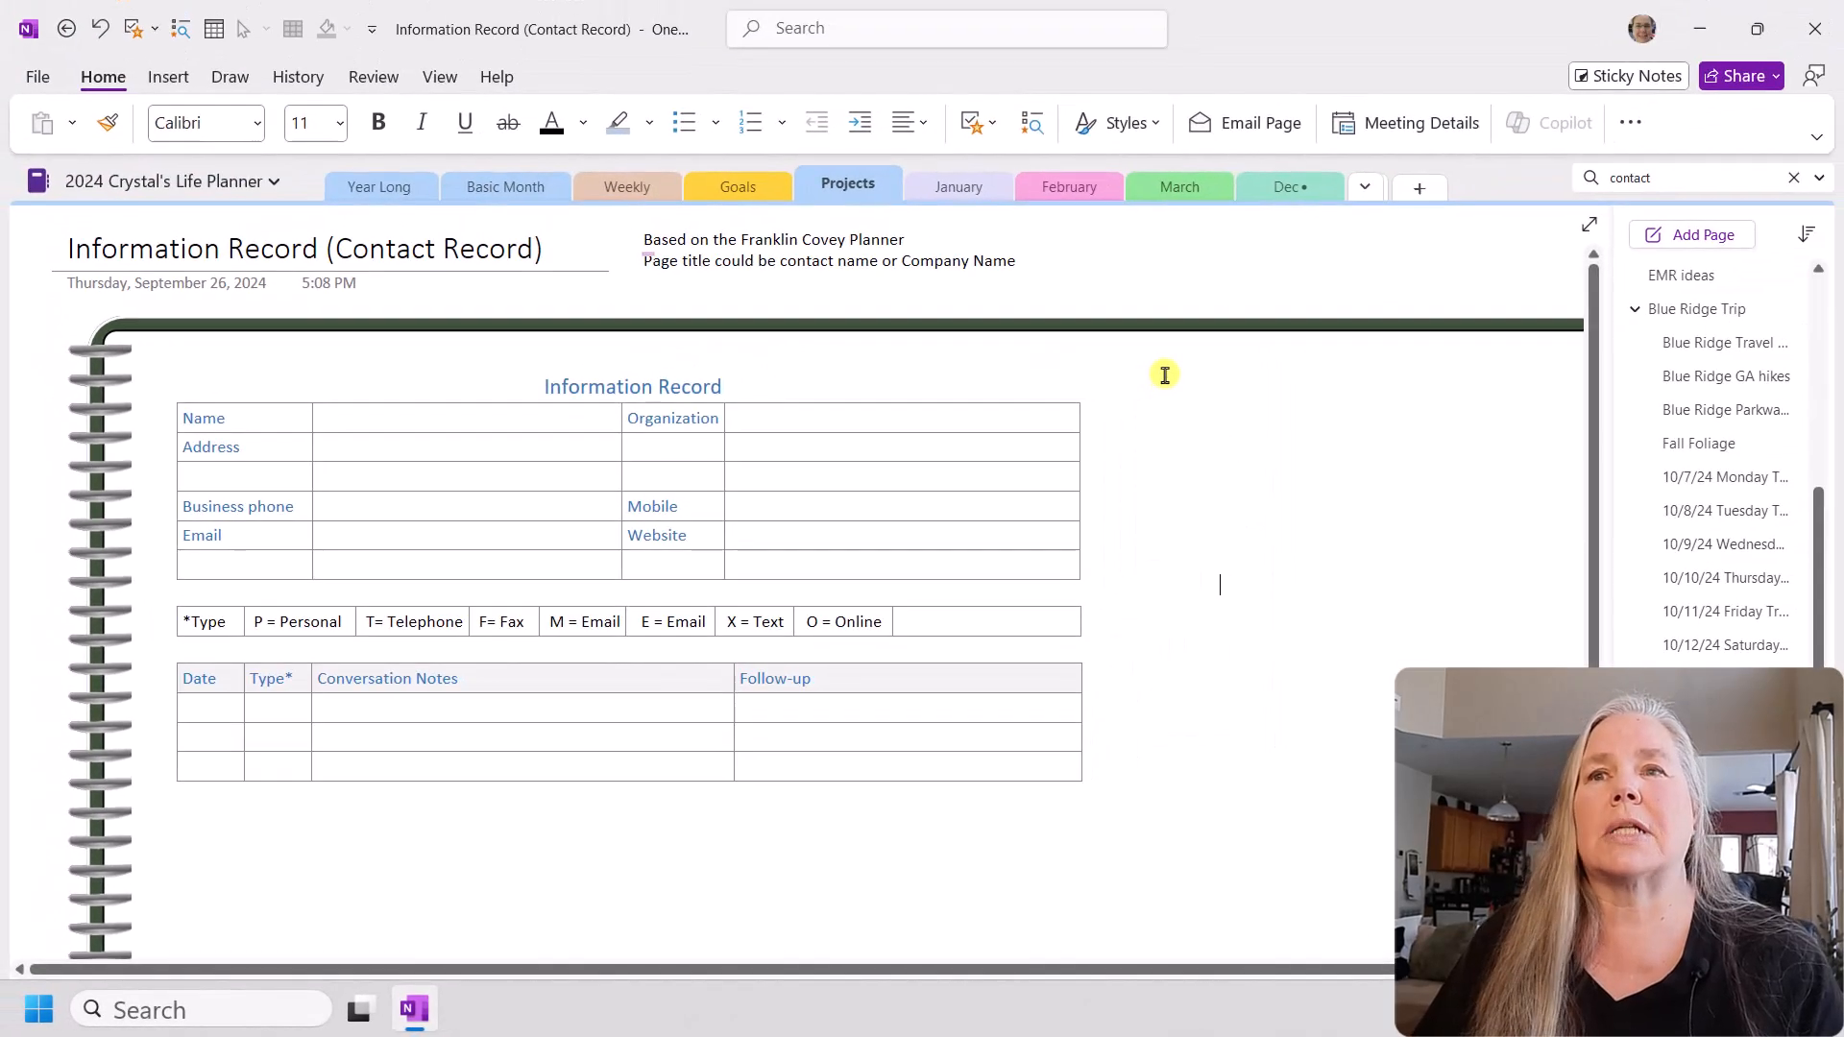
Step: Write the heading "Information Record" in blue text in the blank space beside the existing record table
{"action": "left_click", "coordinate": [1416, 184]}
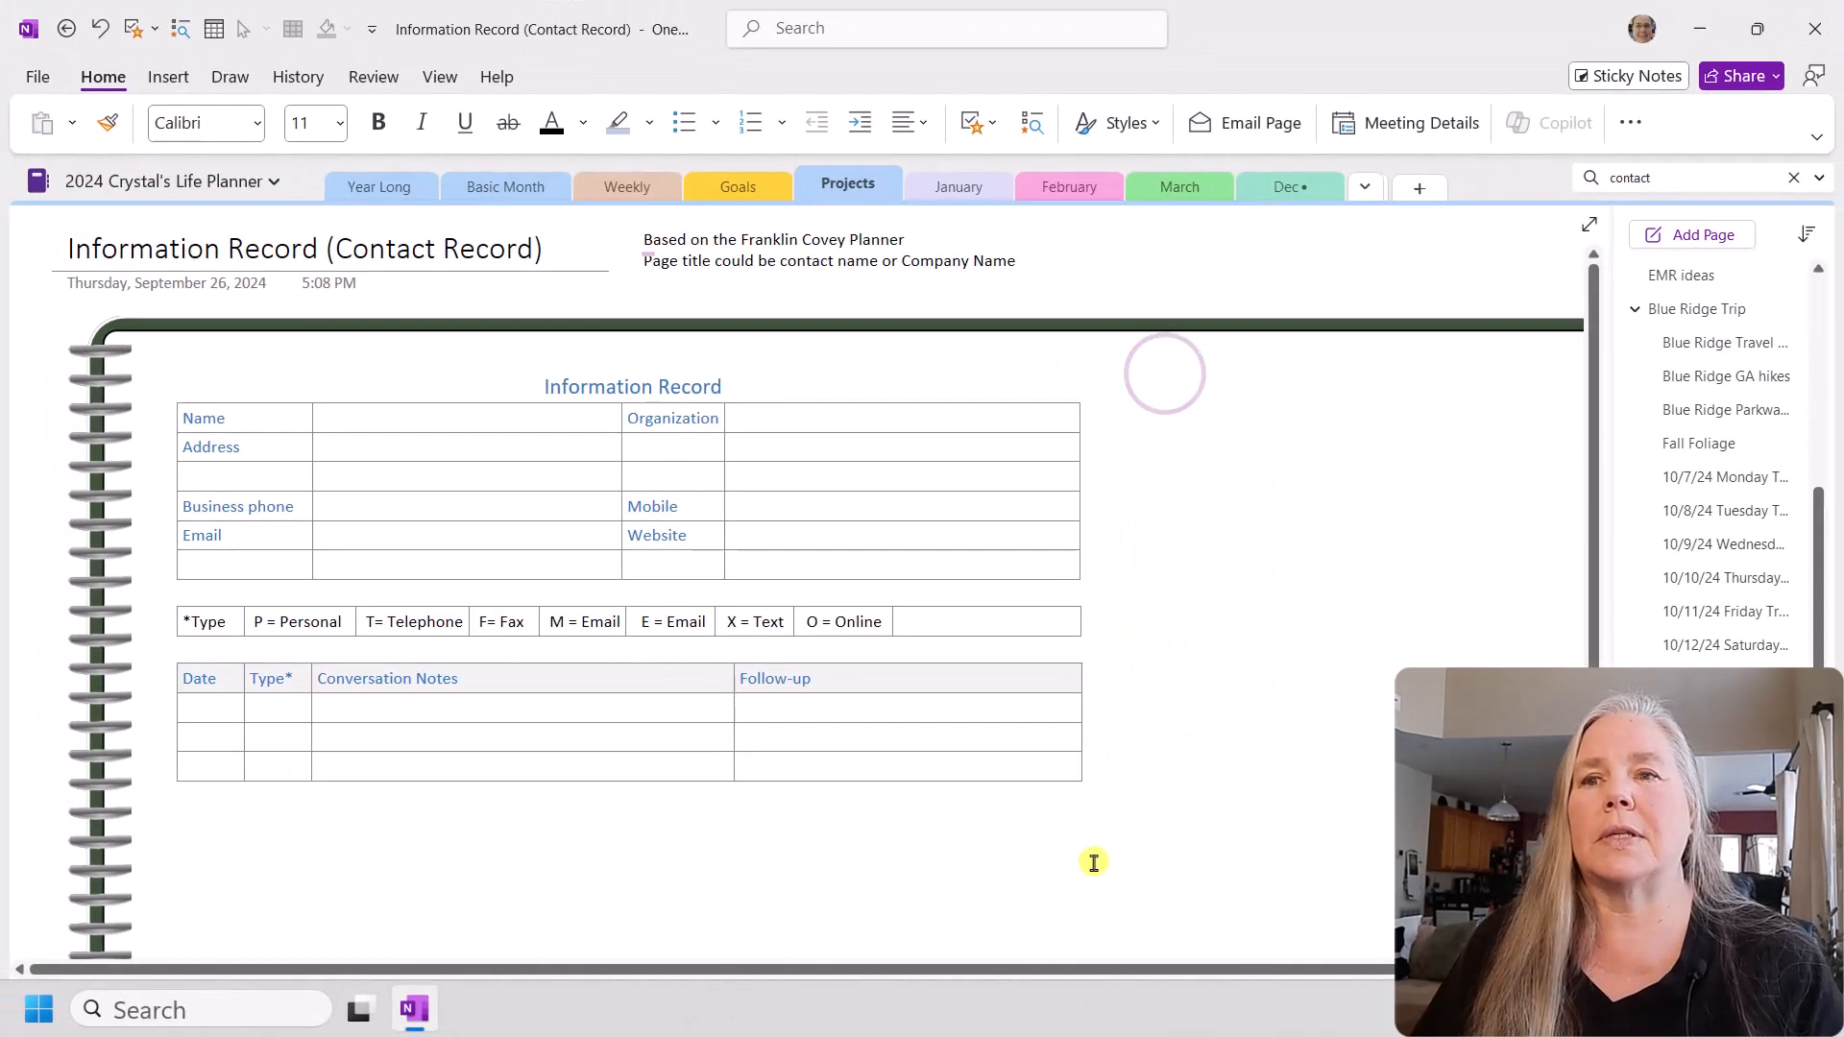
{"action": "left_click_drag", "start_coordinate": [1091, 967], "coordinate": [1198, 944]}
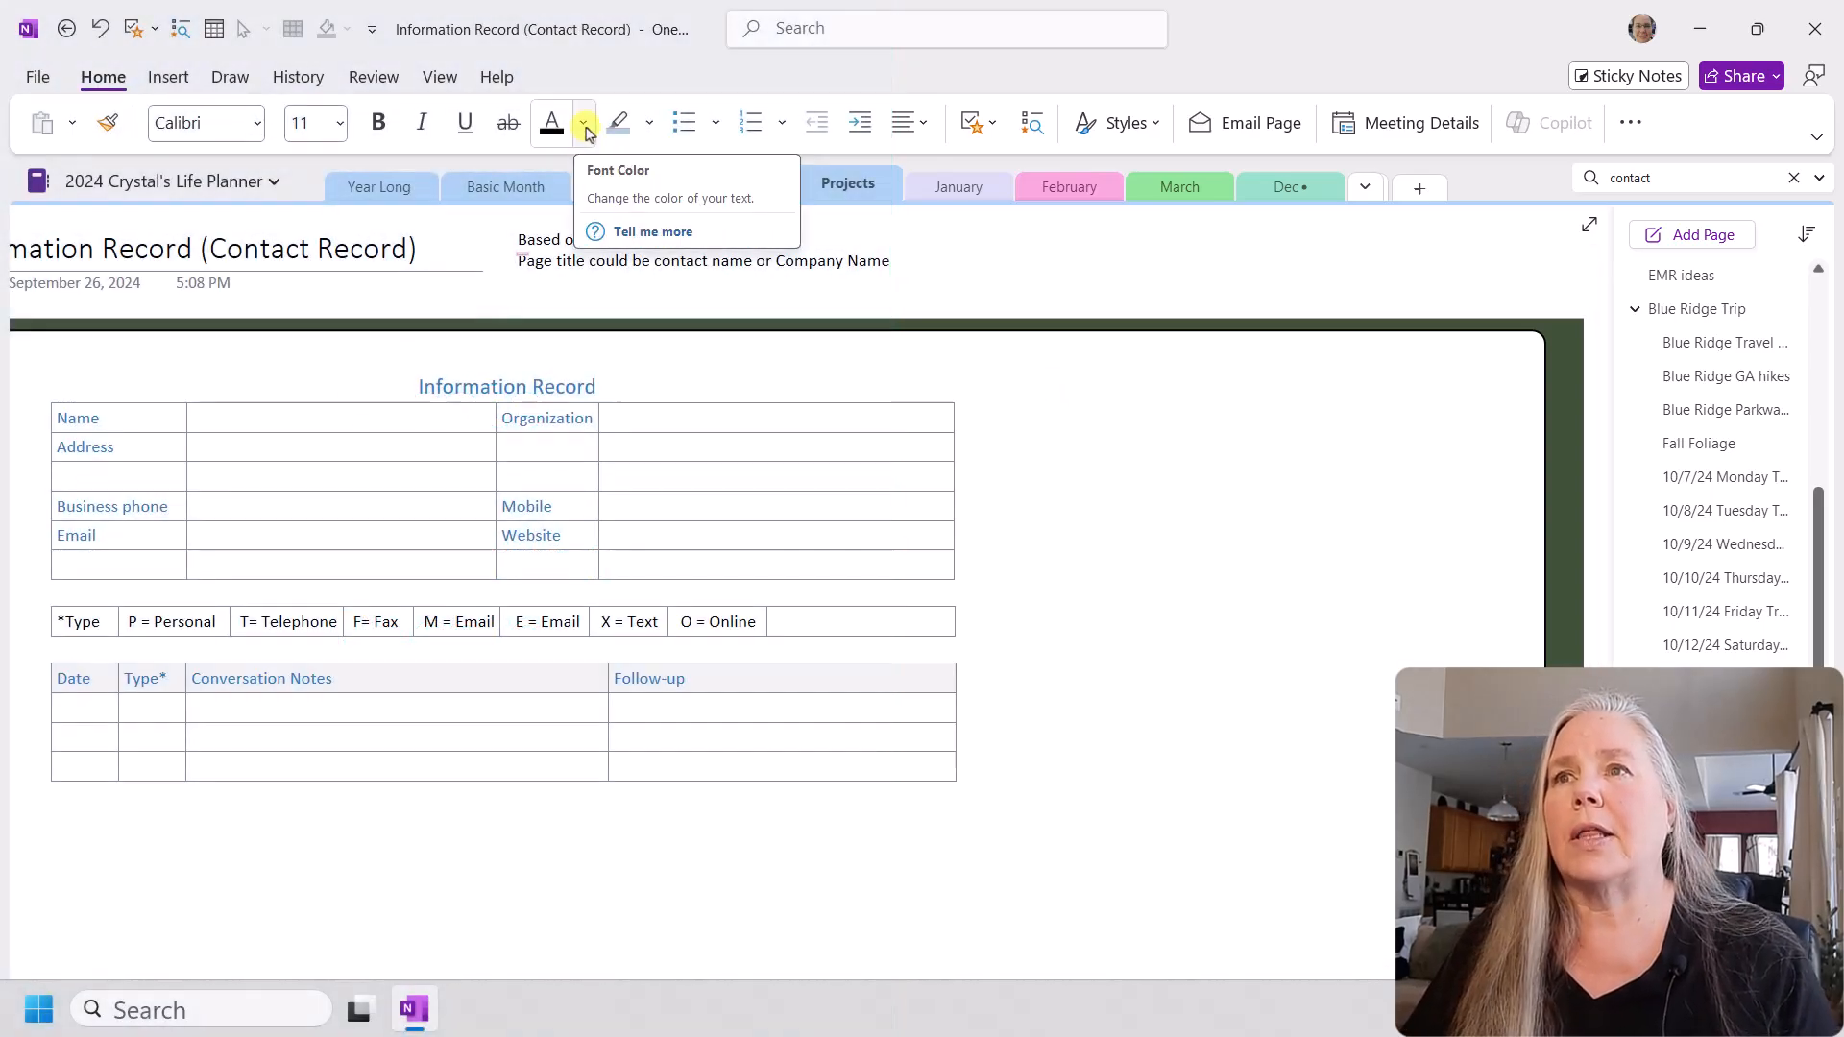
{"action": "left_click", "coordinate": [584, 126]}
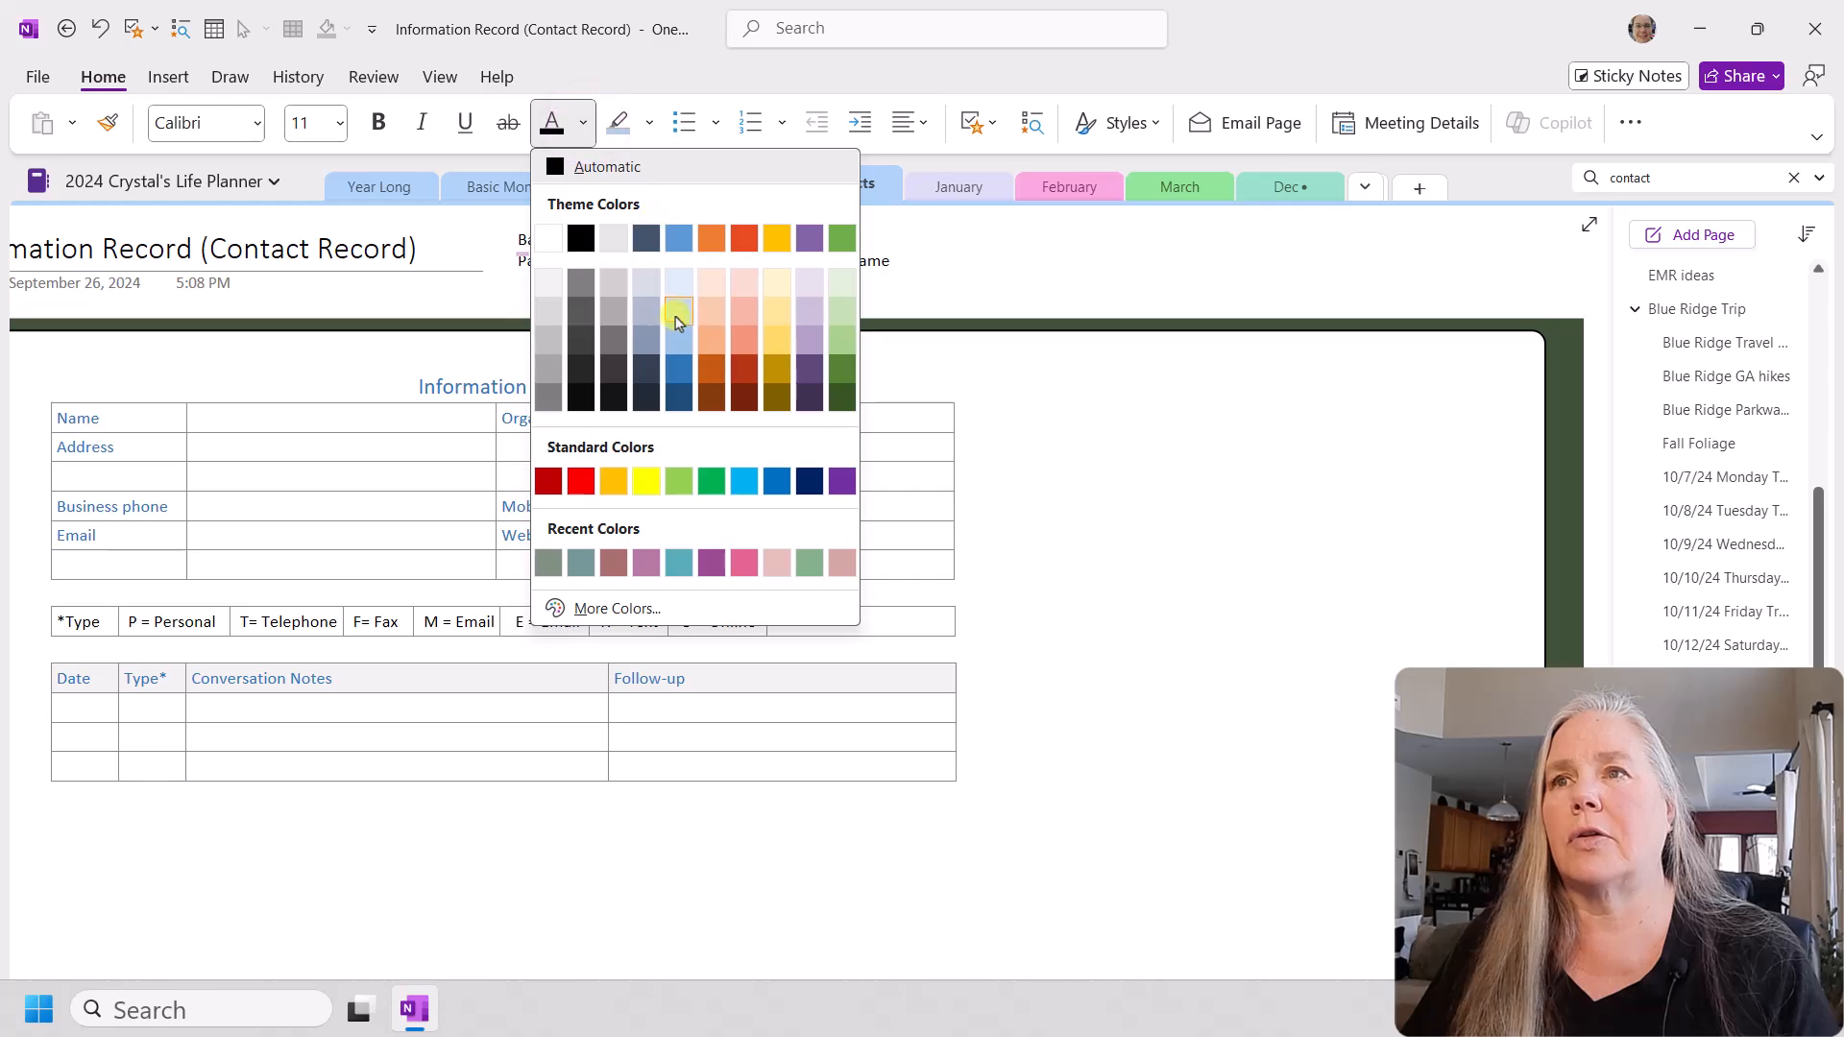
{"action": "left_click", "coordinate": [678, 363]}
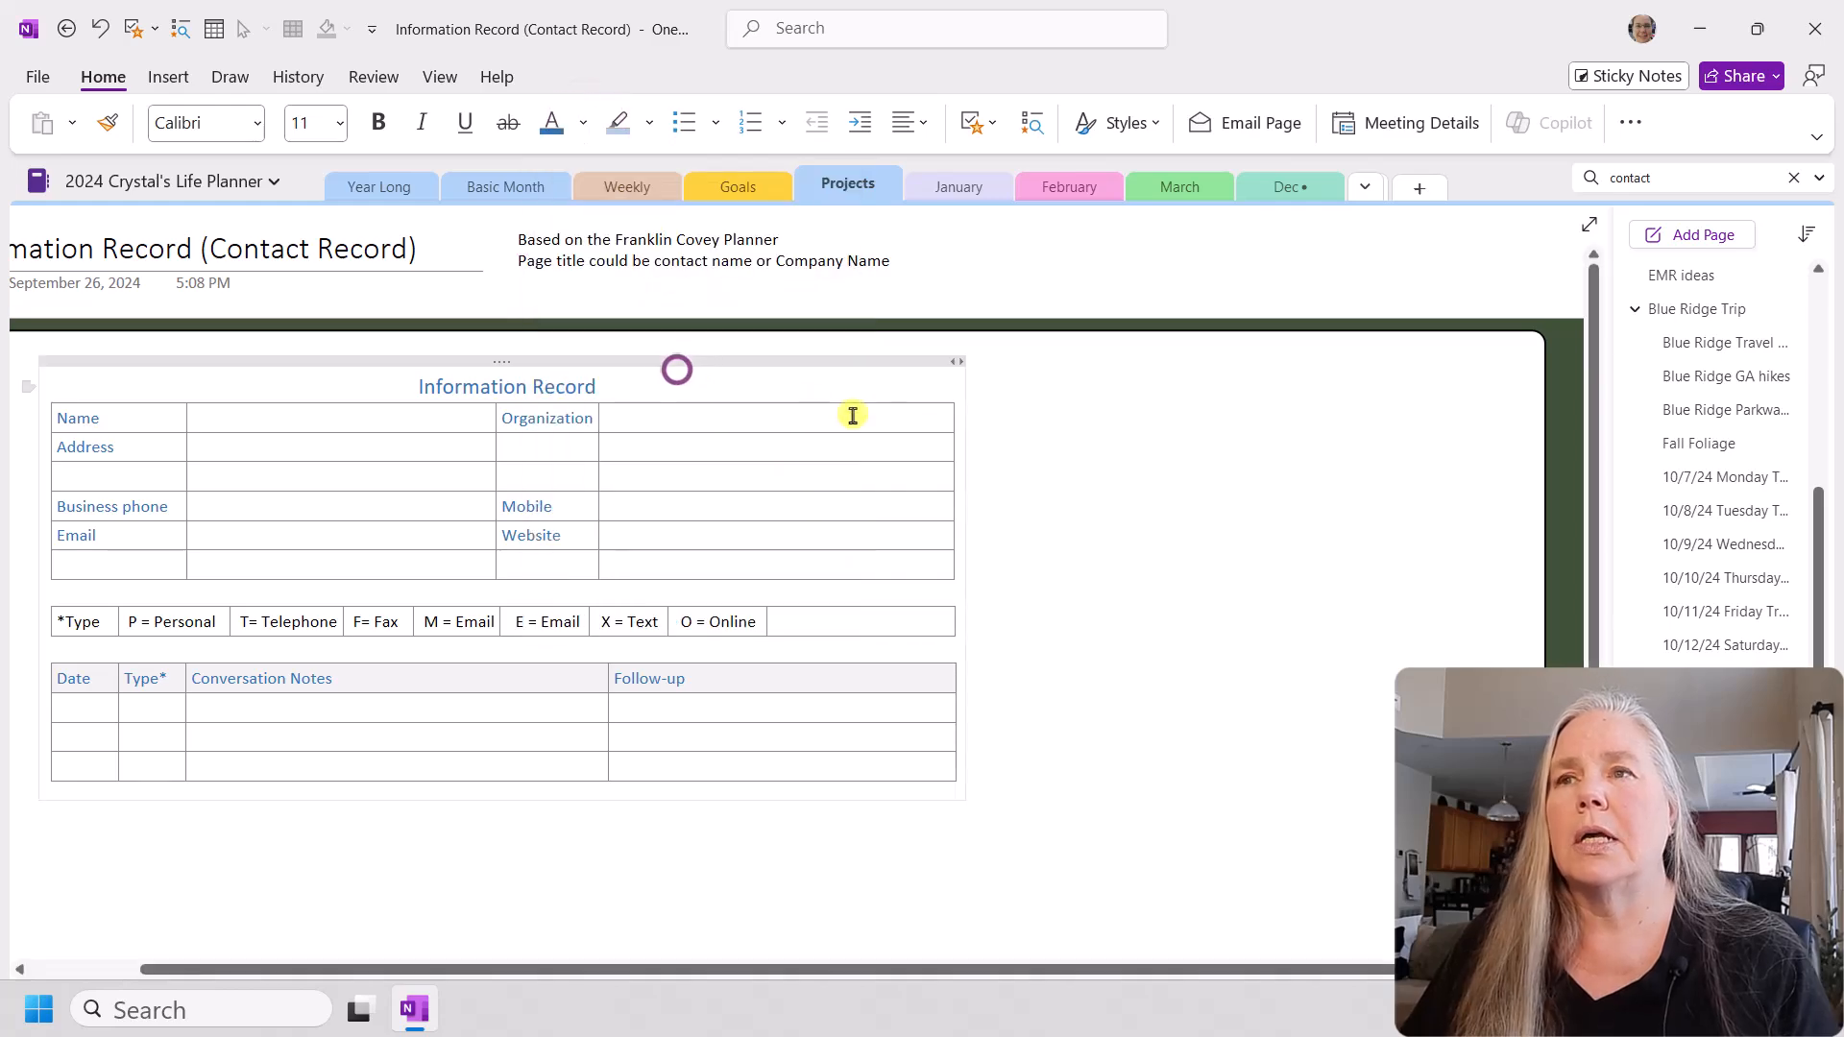
{"action": "left_click", "coordinate": [1056, 391]}
{"action": "type", "text": "In"}
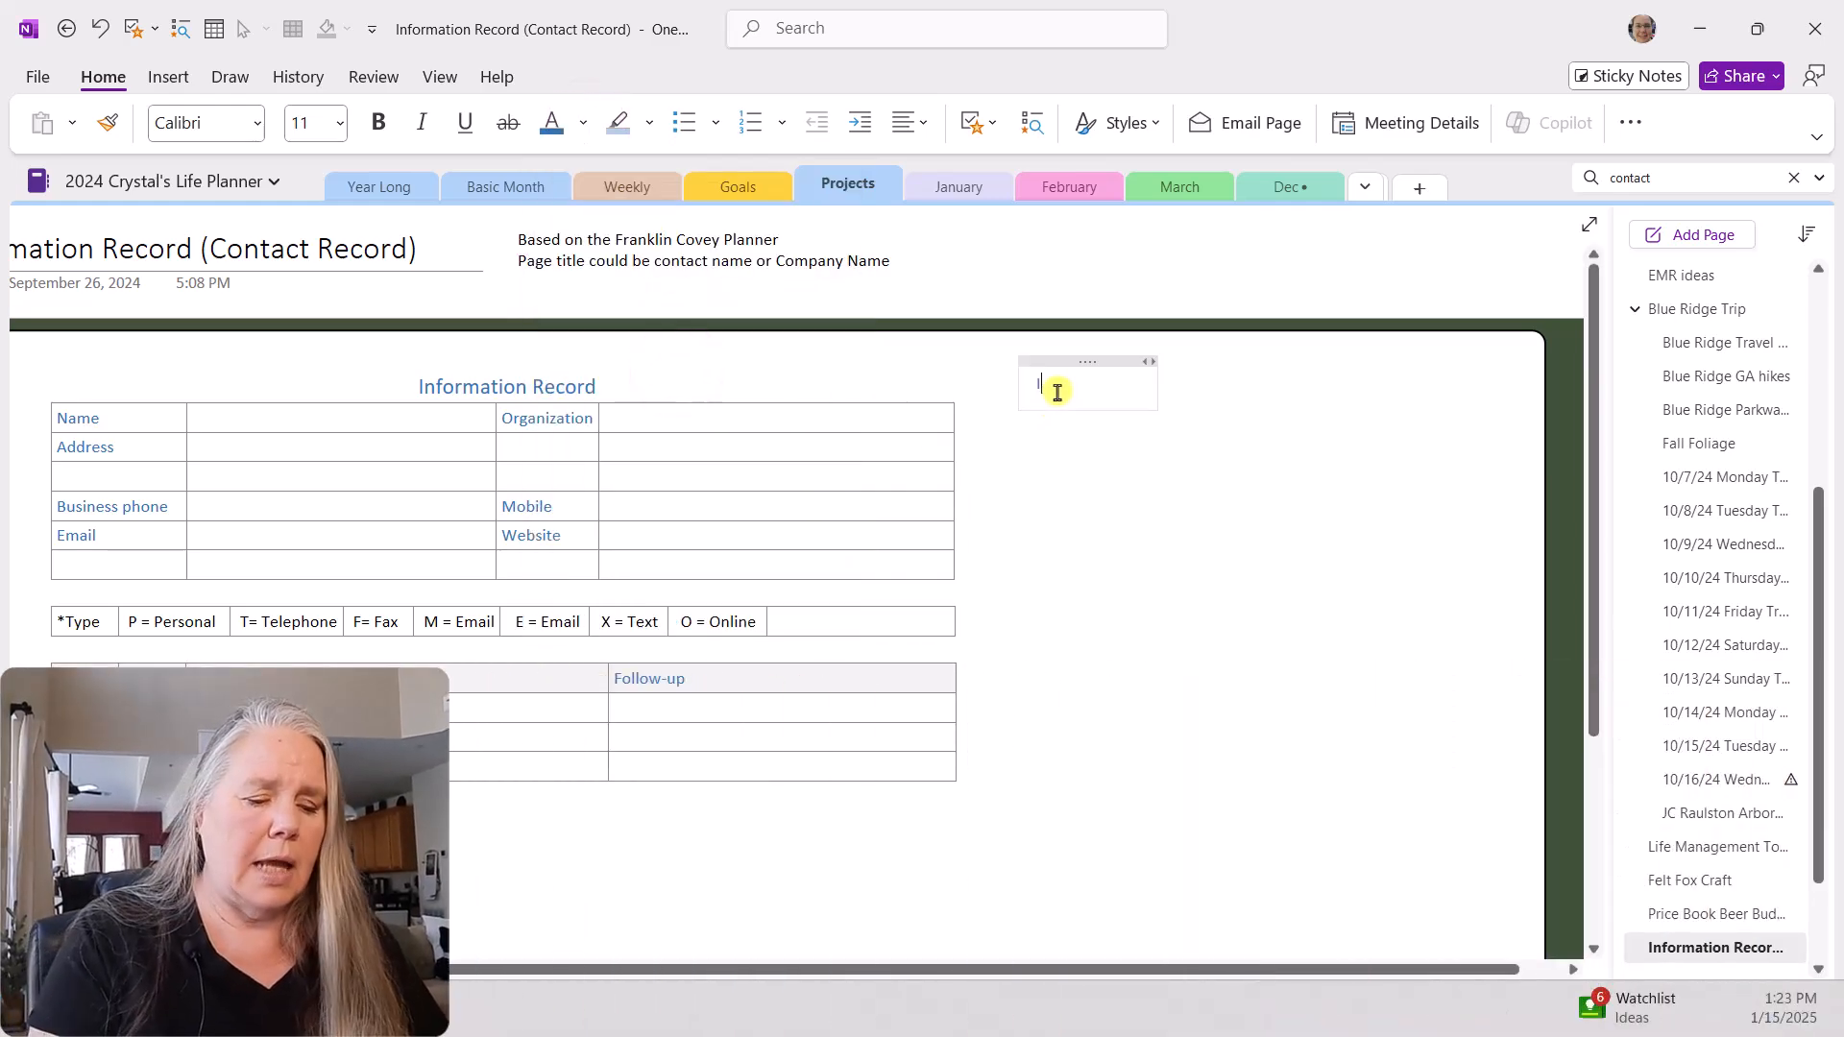
{"action": "type", "text": "formation Re"}
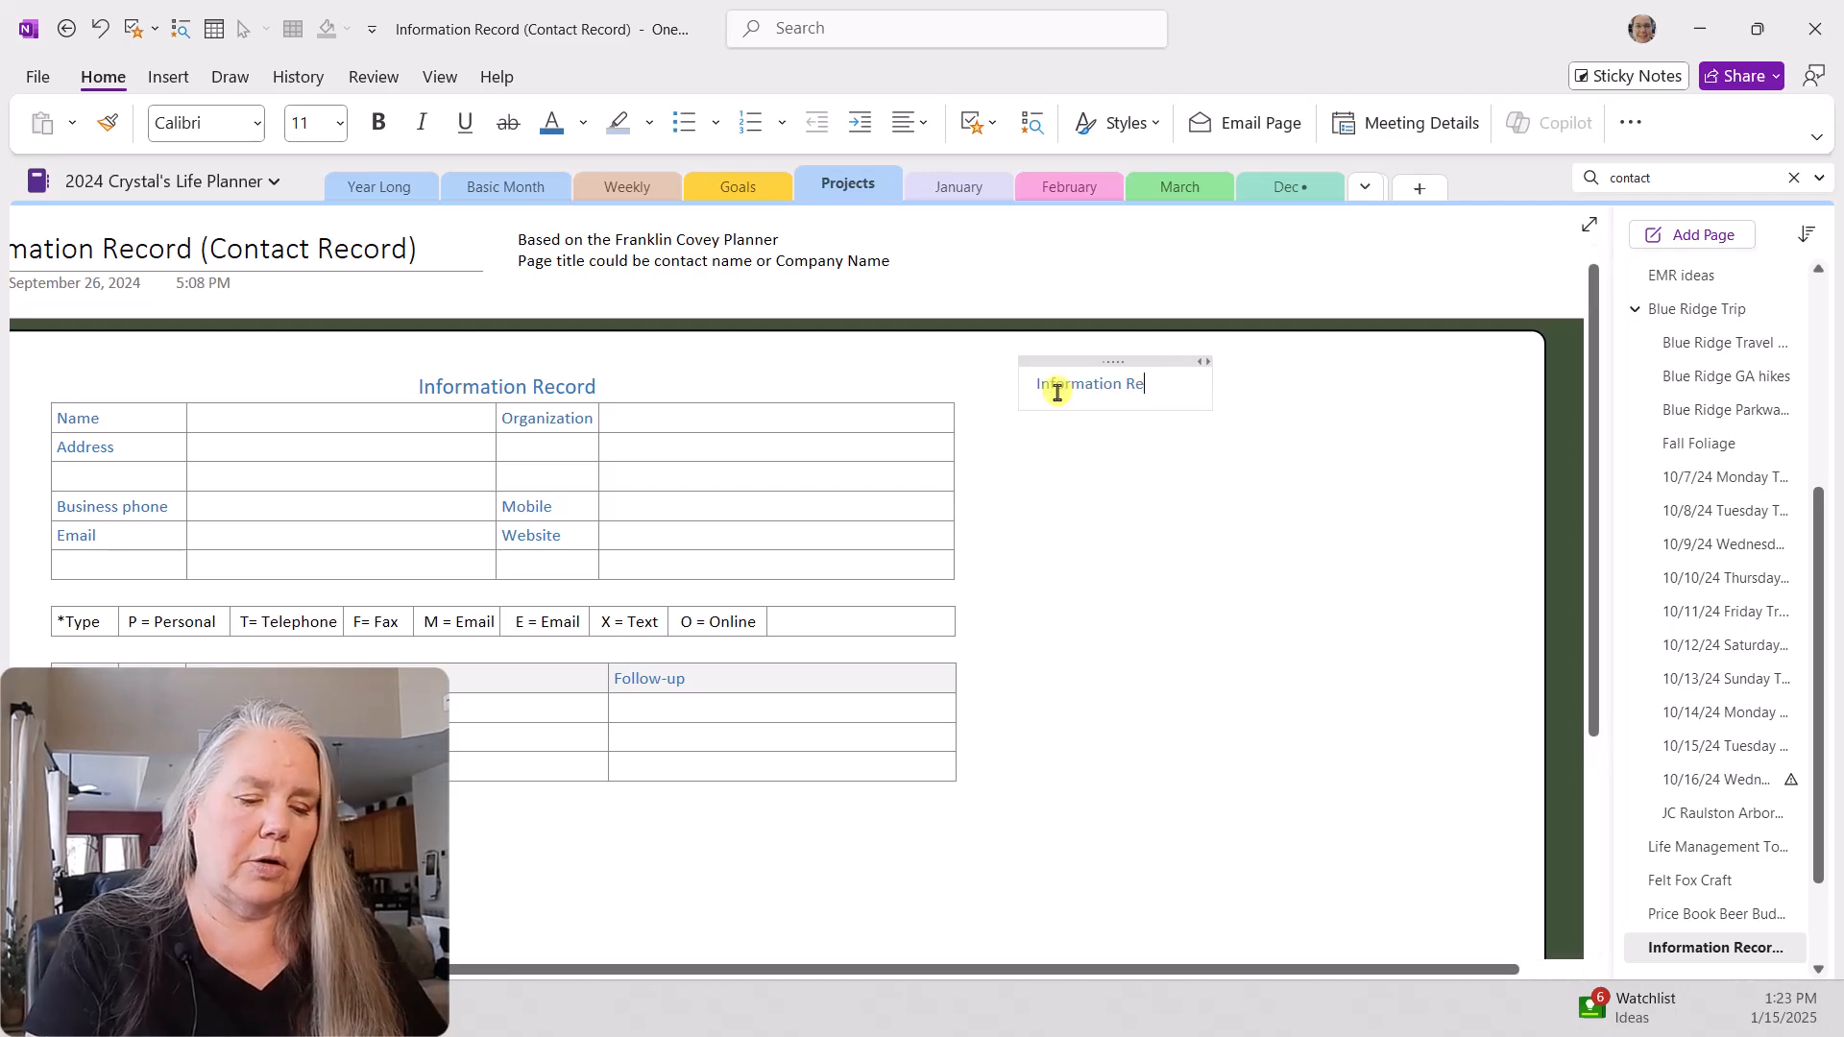
{"action": "type", "text": "cord"}
Step: Set the font size of the new "Information Record" heading to 16
{"action": "left_click_drag", "start_coordinate": [1220, 375], "coordinate": [1034, 381]}
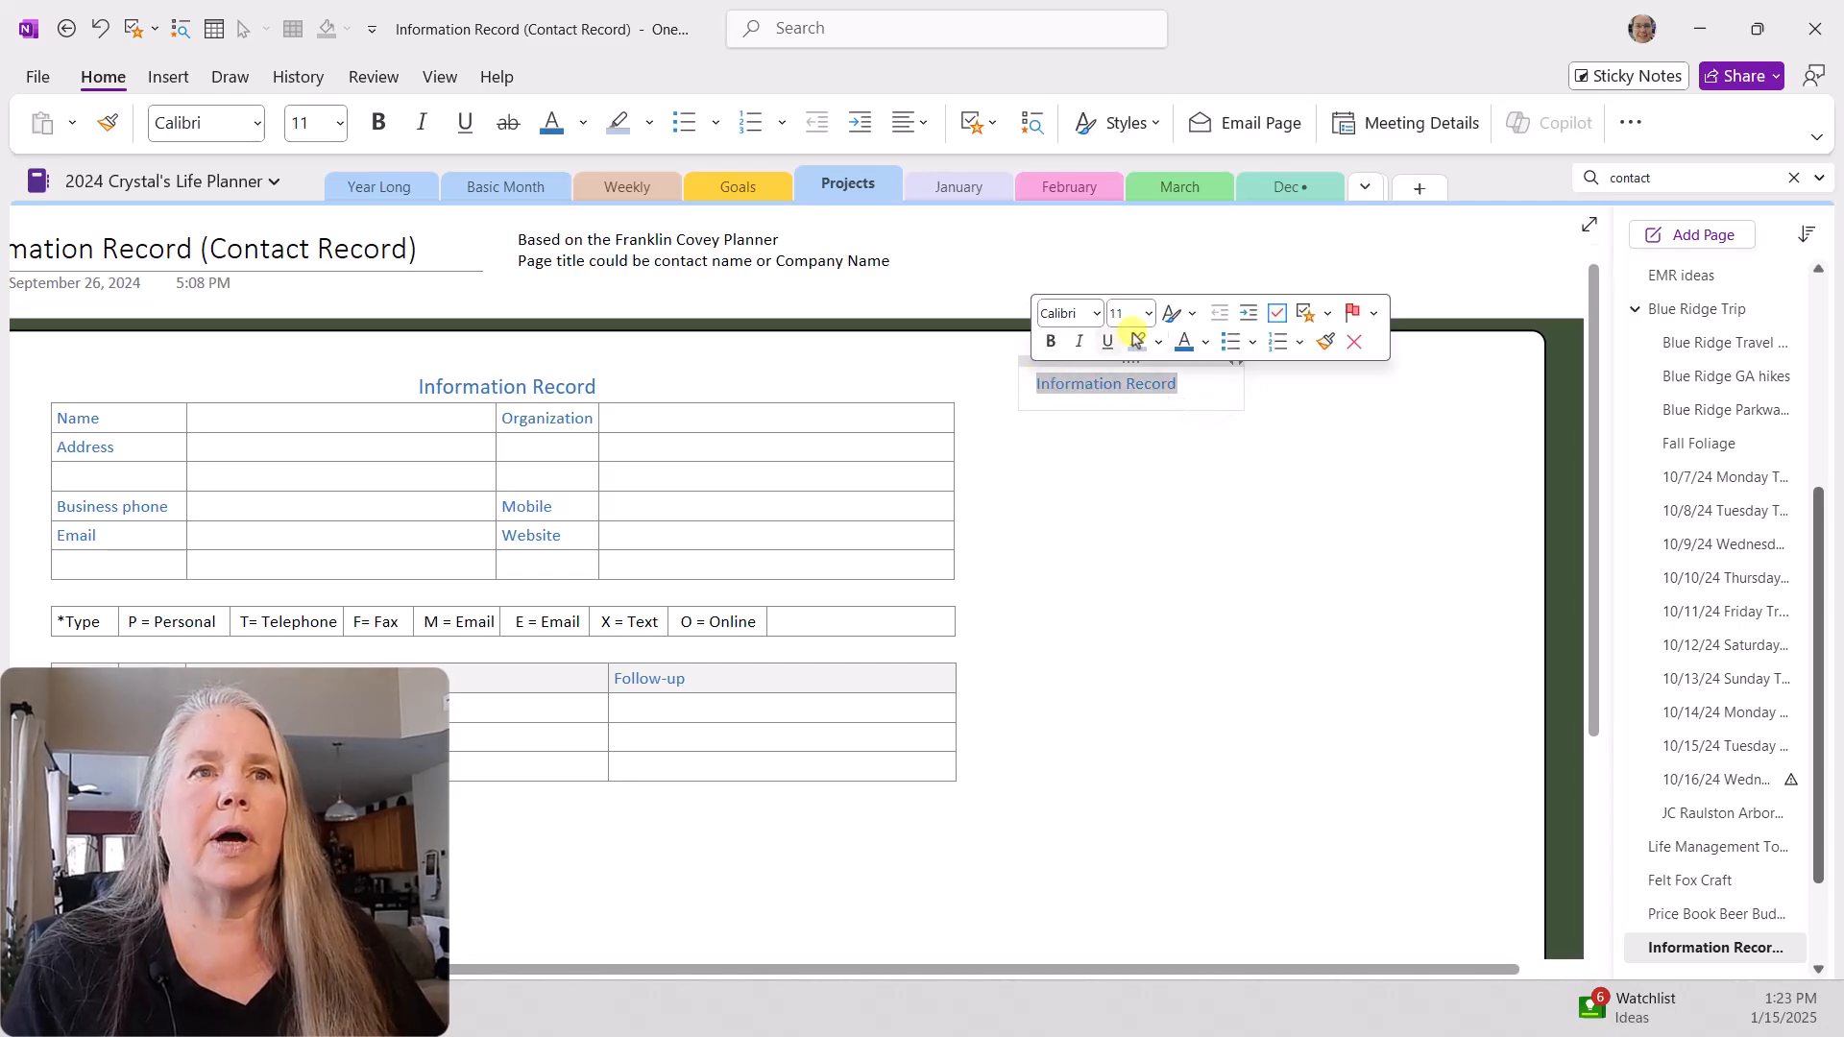
{"action": "left_click", "coordinate": [1148, 314]}
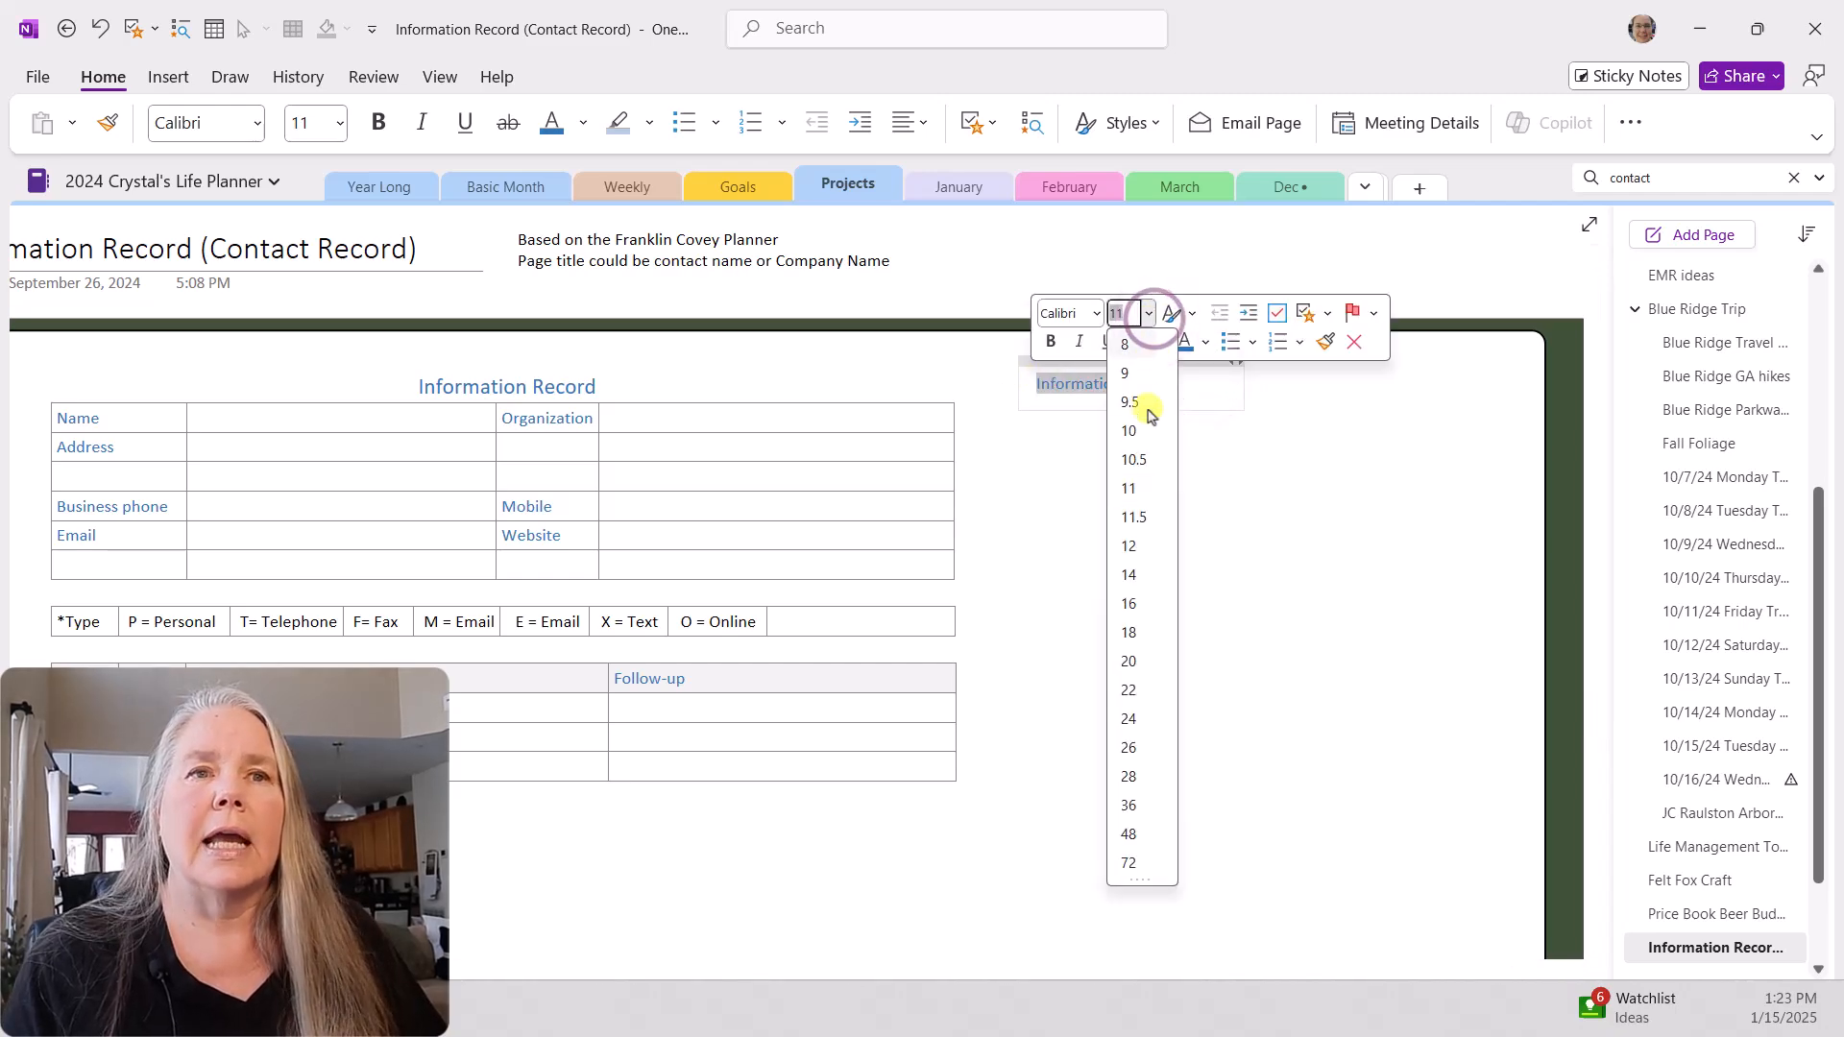
{"action": "left_click", "coordinate": [1136, 603]}
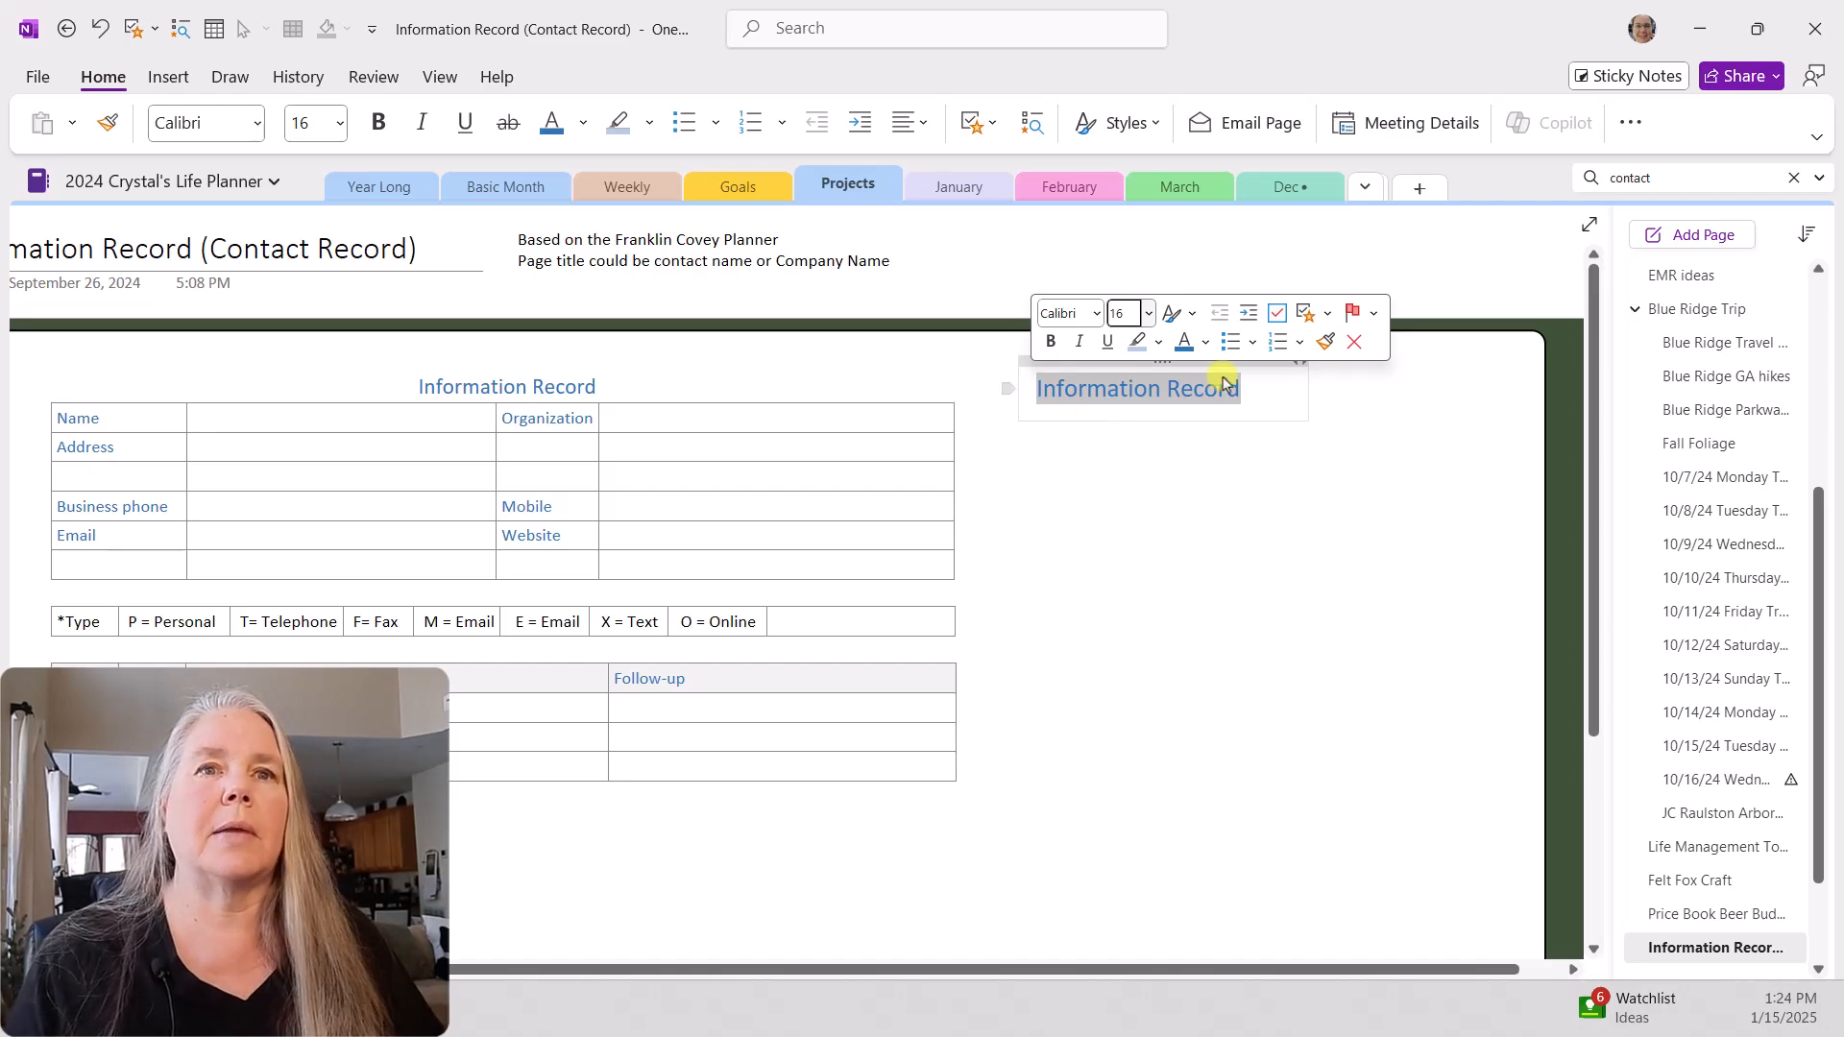
{"action": "left_click", "coordinate": [1253, 385]}
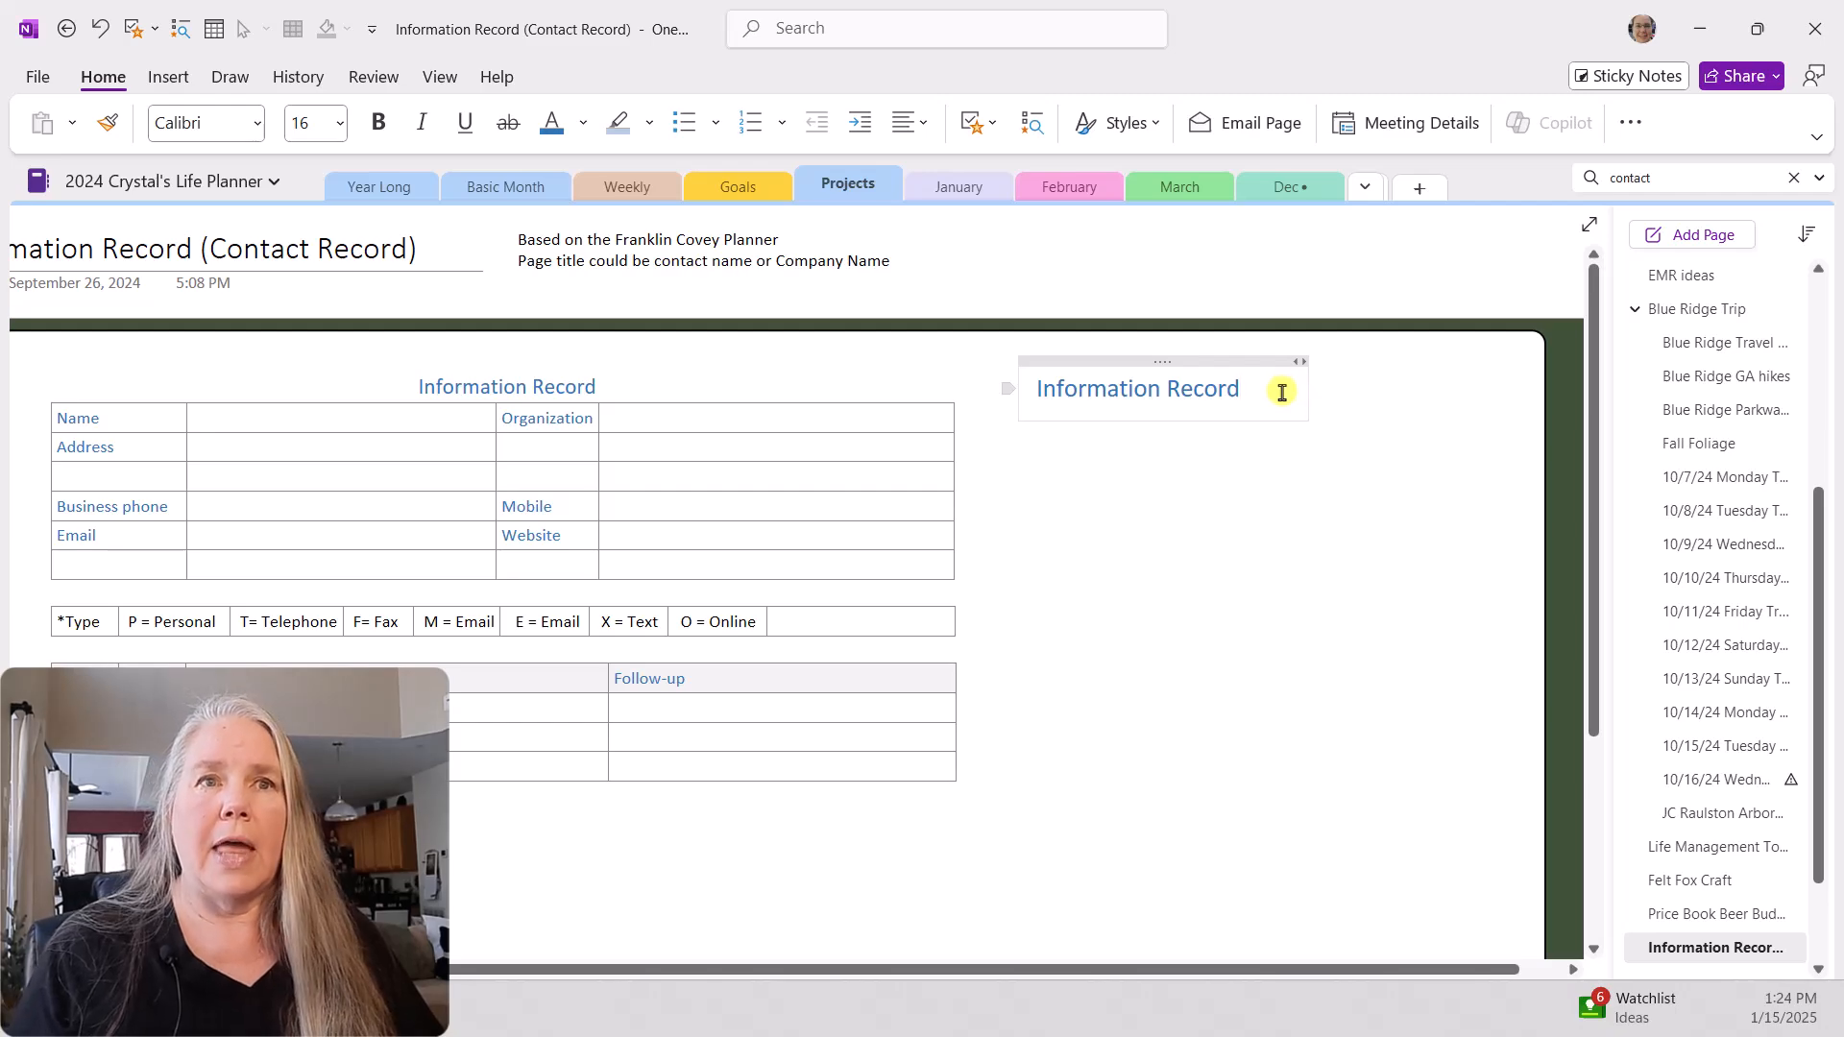
Step: Insert a table of four columns and six rows beneath the new "Information Record" heading
{"action": "key", "text": "Return"}
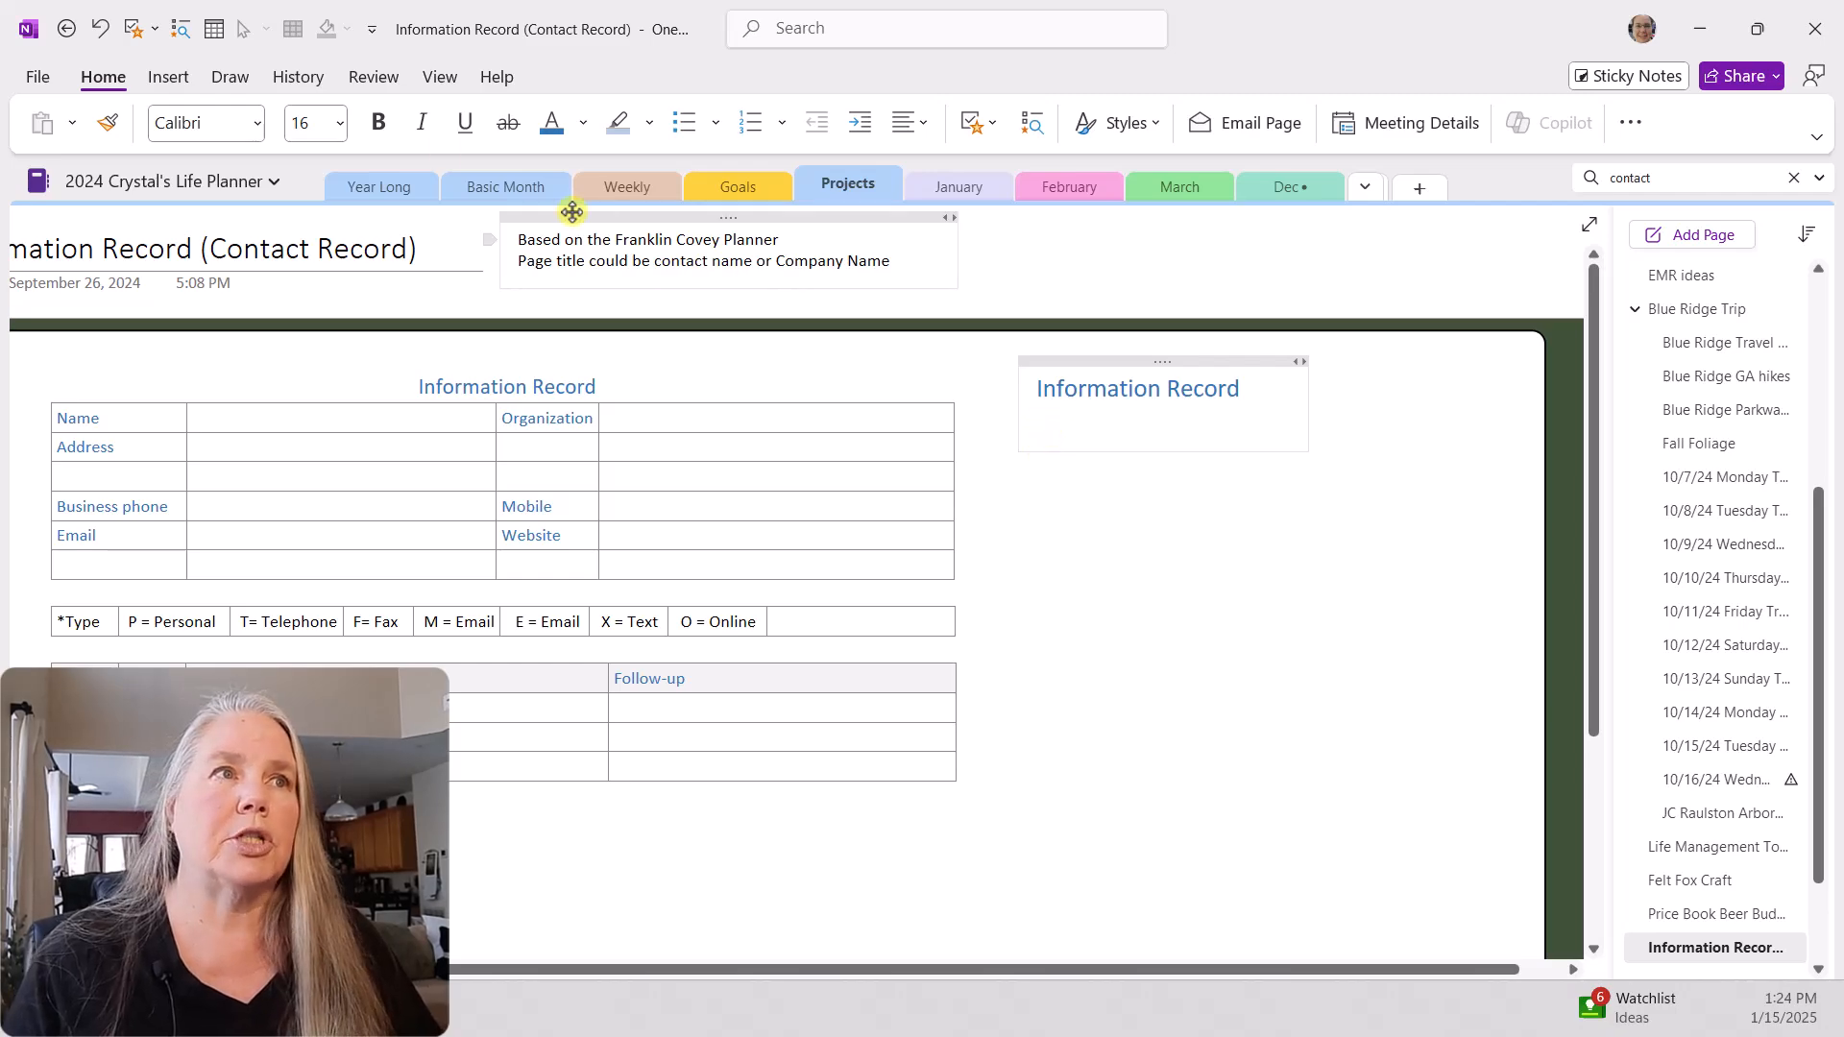
{"action": "left_click", "coordinate": [169, 77]}
{"action": "left_click", "coordinate": [106, 129]}
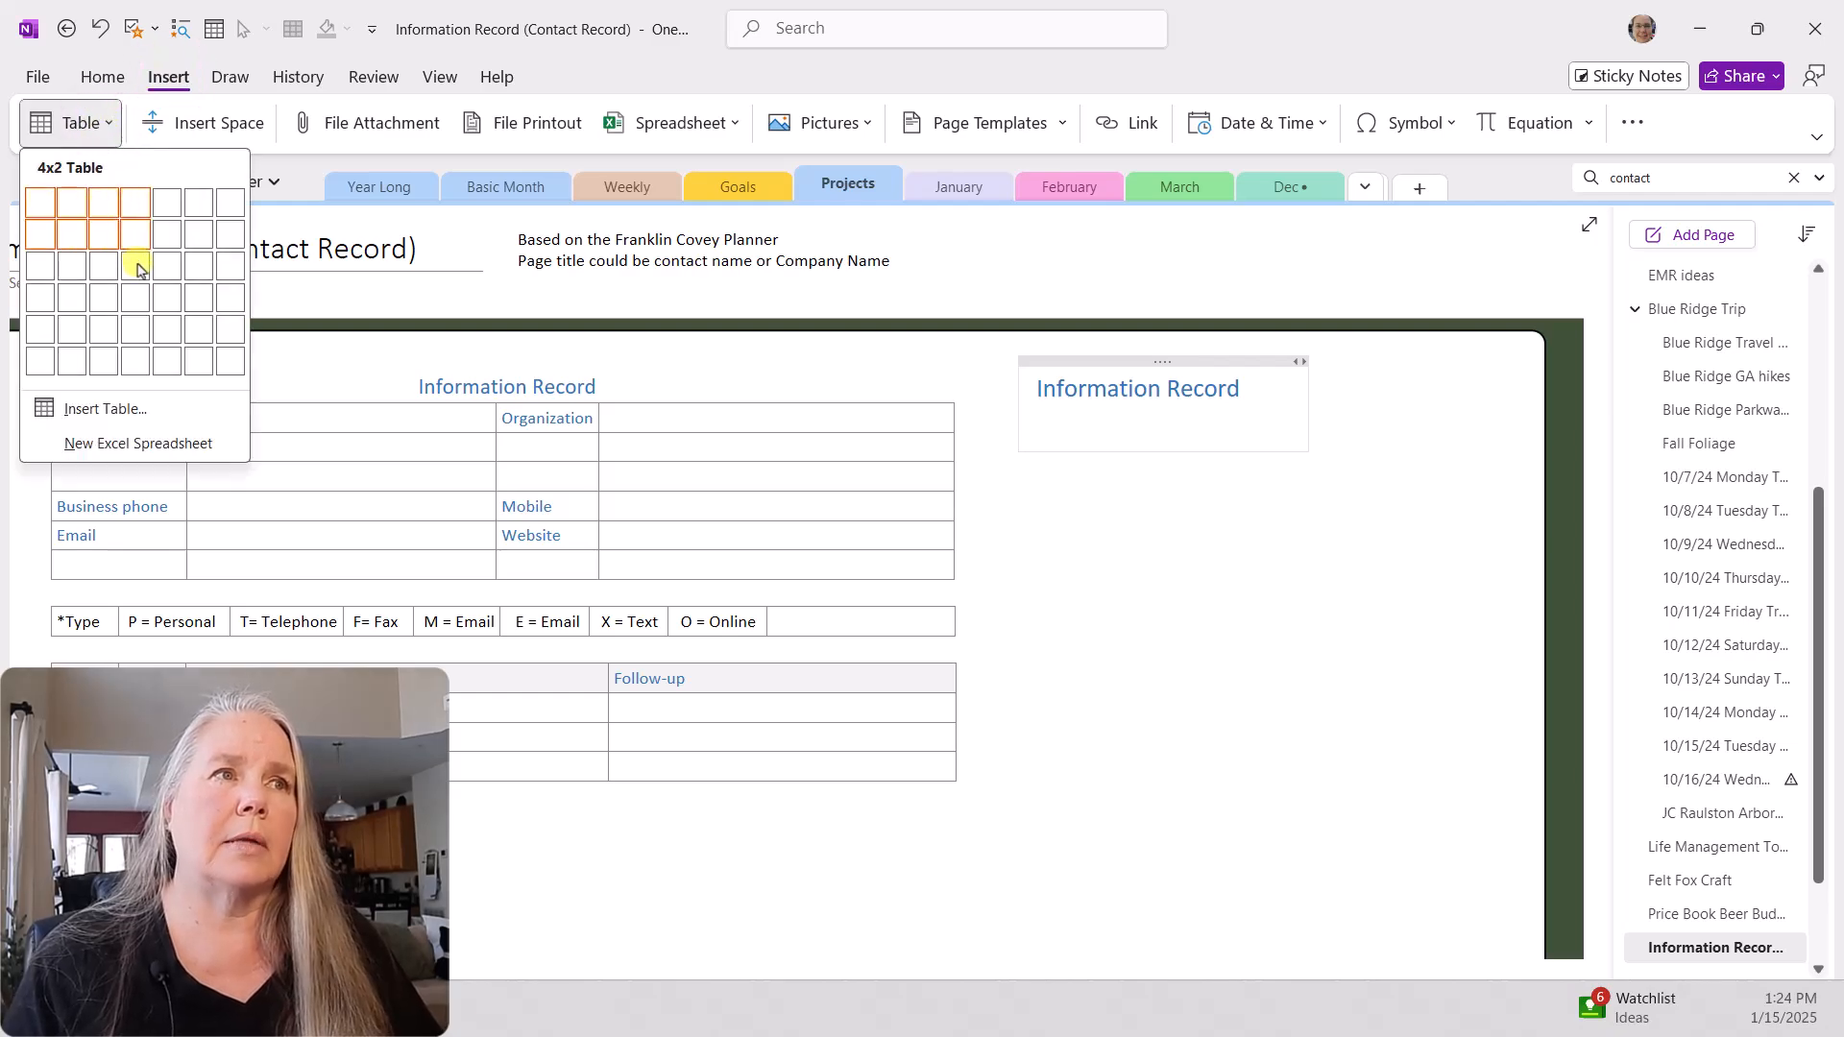
{"action": "left_click", "coordinate": [136, 363]}
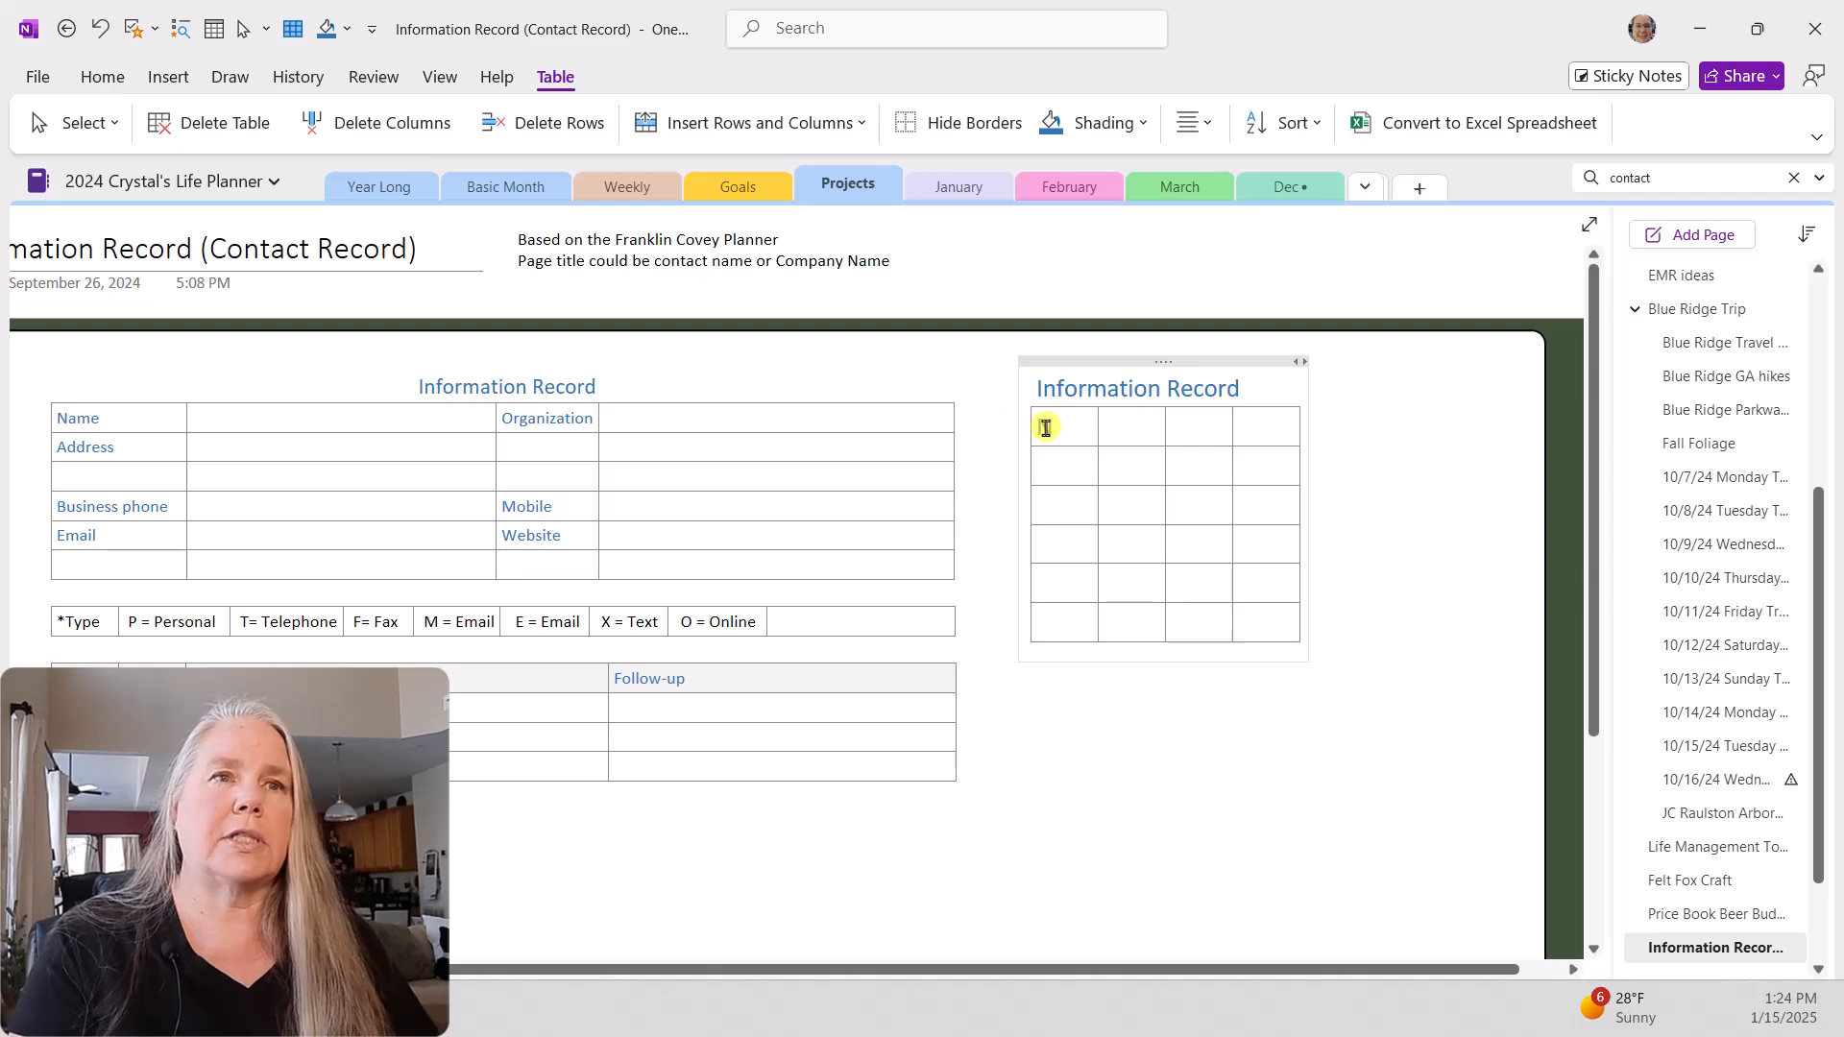
Step: Label the table's first cell "Name" and widen the note container and the second and fourth columns
{"action": "type", "text": "me"}
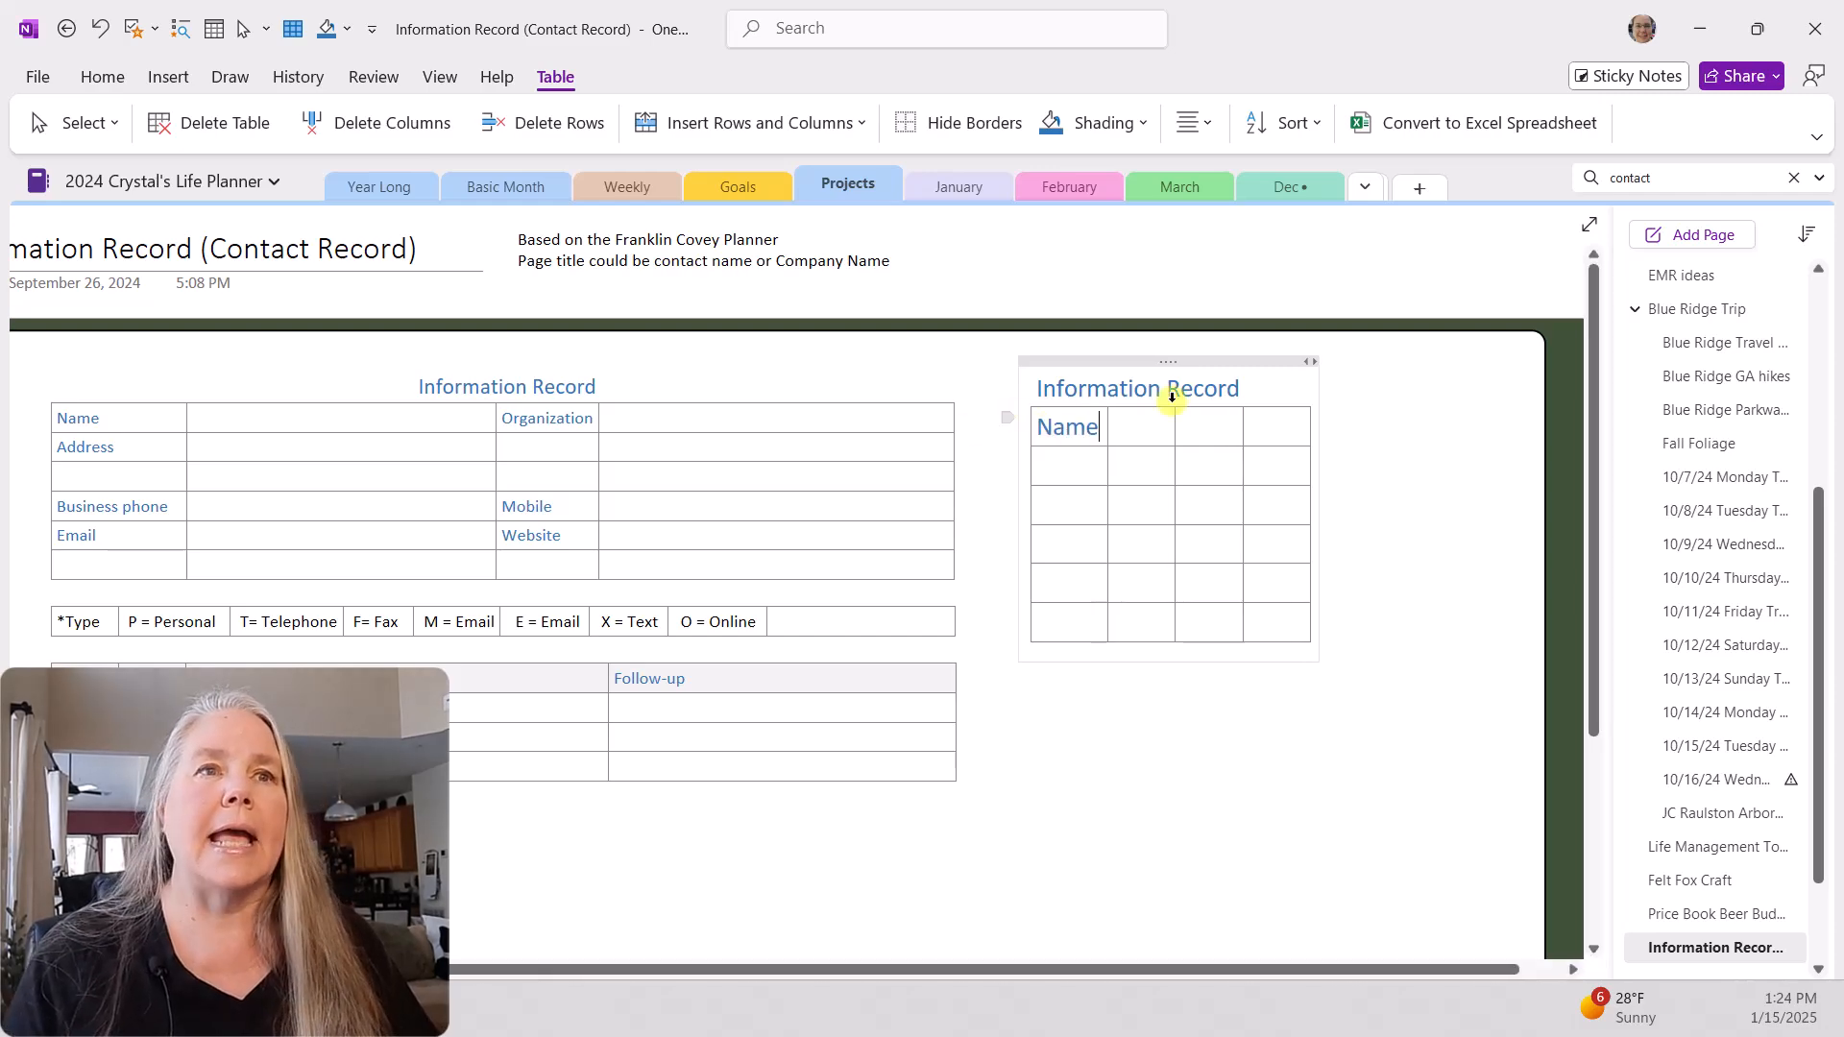
{"action": "left_click_drag", "start_coordinate": [1311, 362], "coordinate": [1521, 361]}
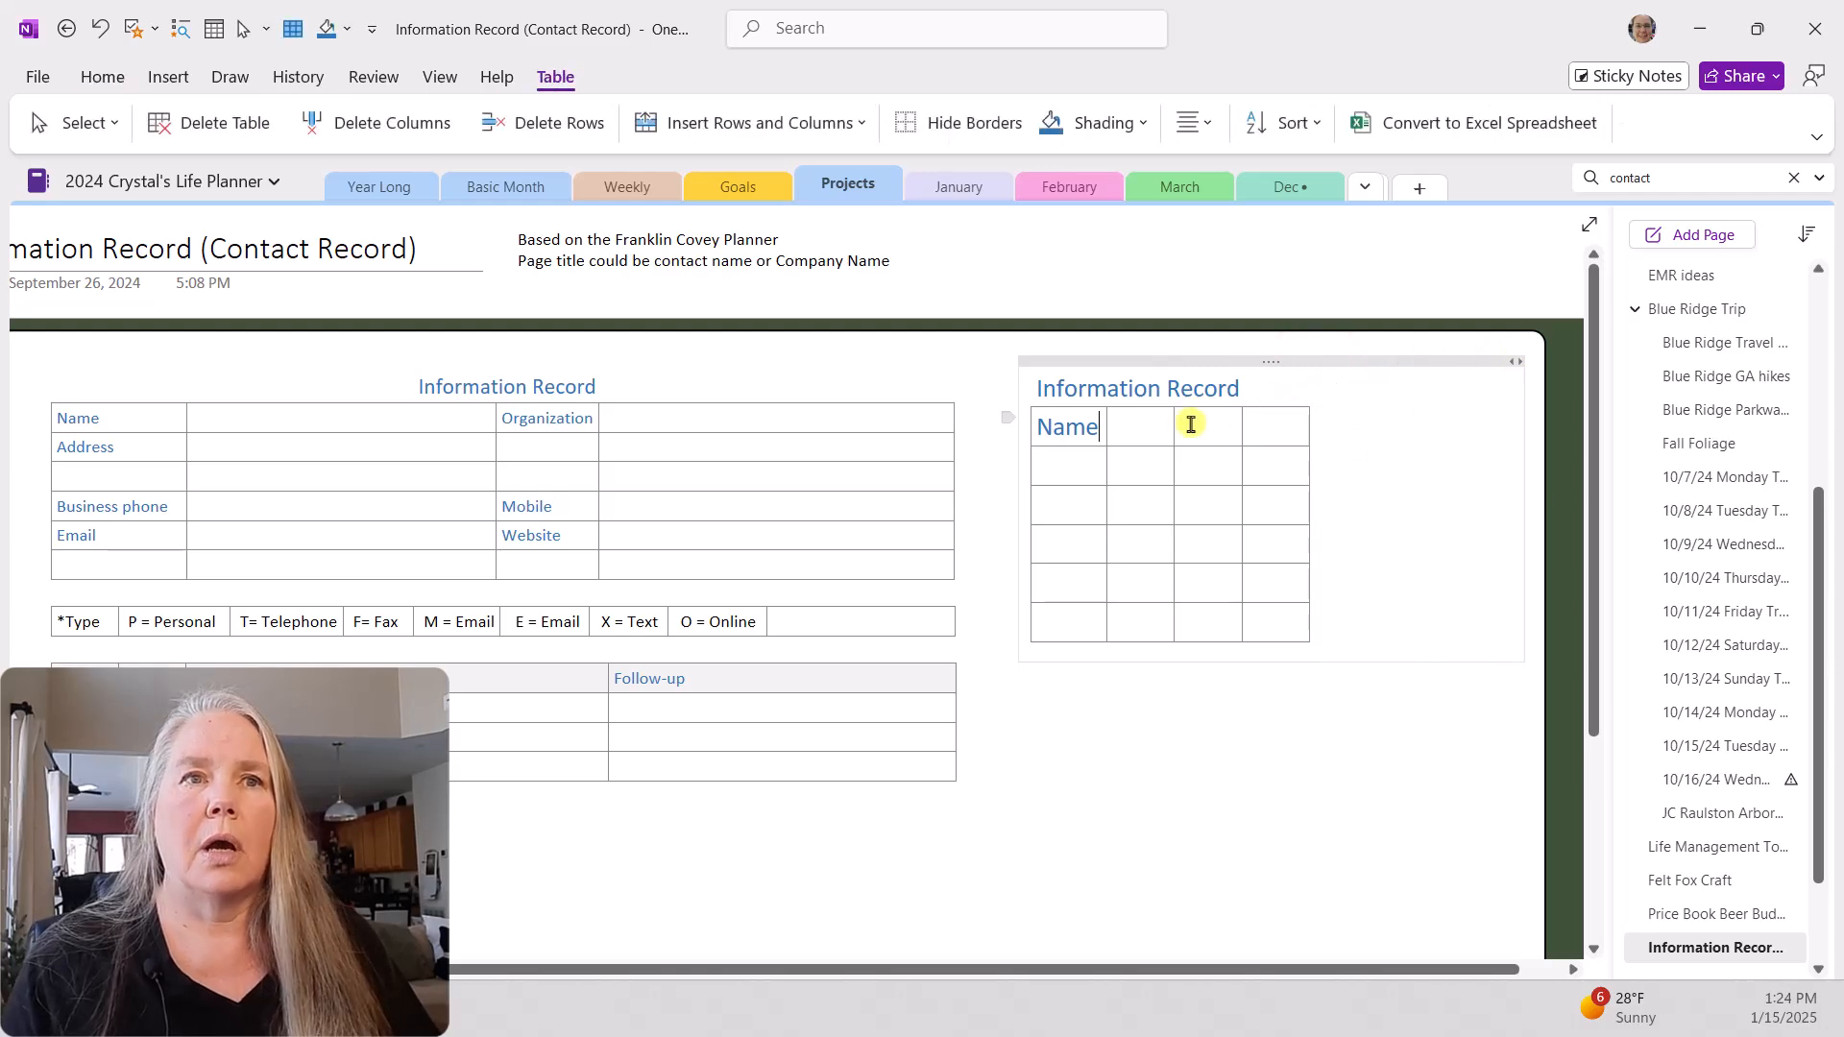
{"action": "left_click_drag", "start_coordinate": [1175, 426], "coordinate": [1271, 423]}
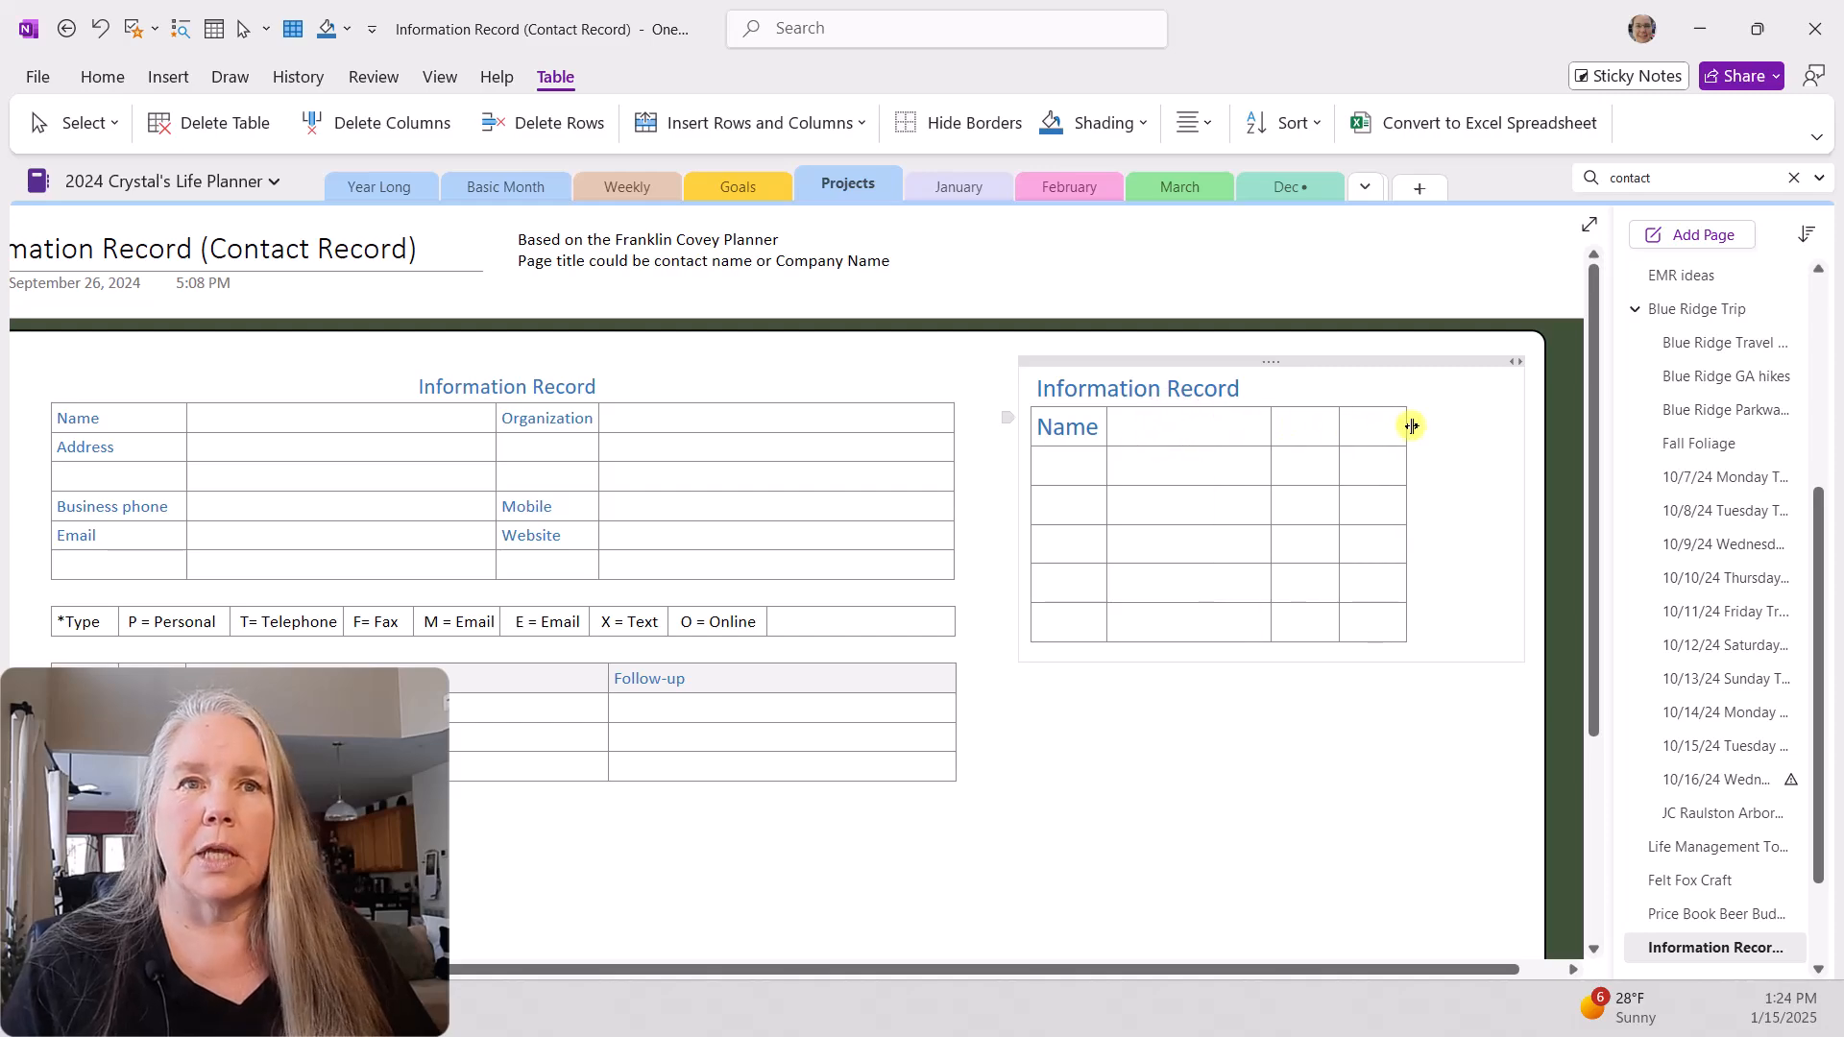
{"action": "left_click_drag", "start_coordinate": [1409, 428], "coordinate": [1508, 425]}
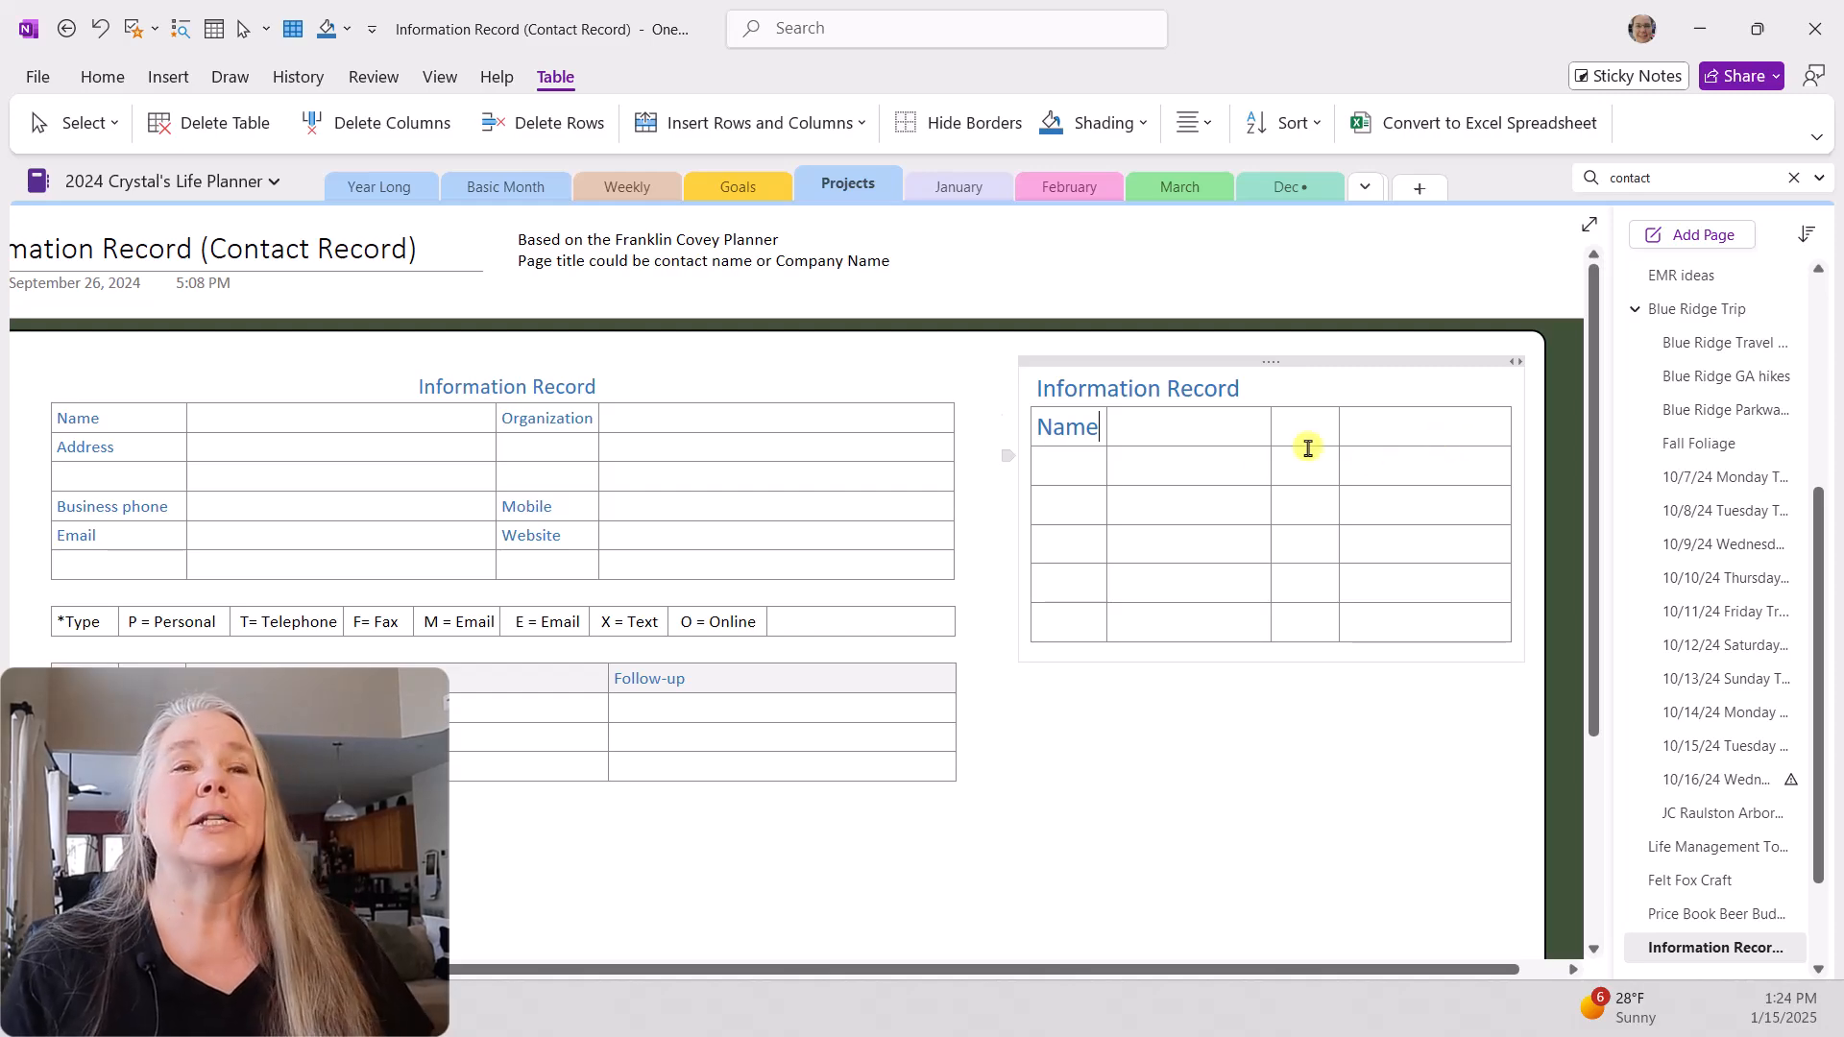
Step: Enter the label "Organization" in the third cell of the new table's first row
{"action": "left_click", "coordinate": [1140, 428]}
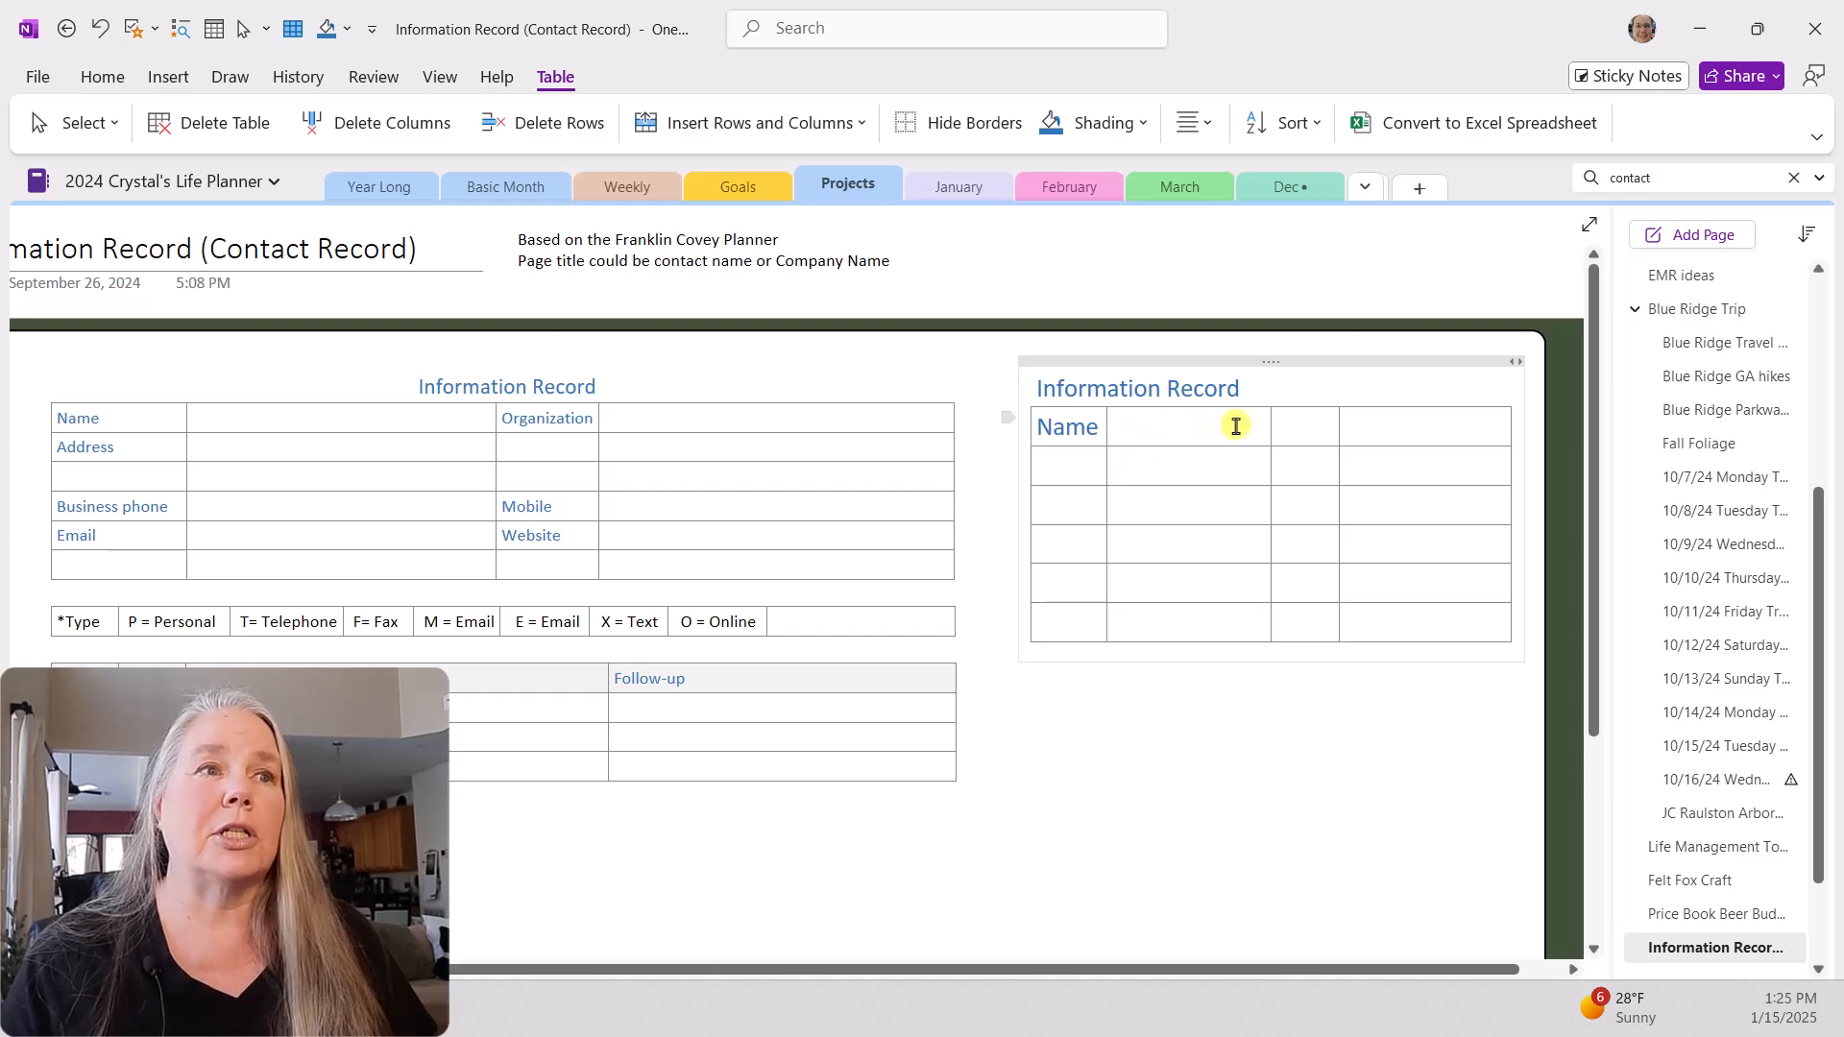
{"action": "left_click", "coordinate": [1285, 426]}
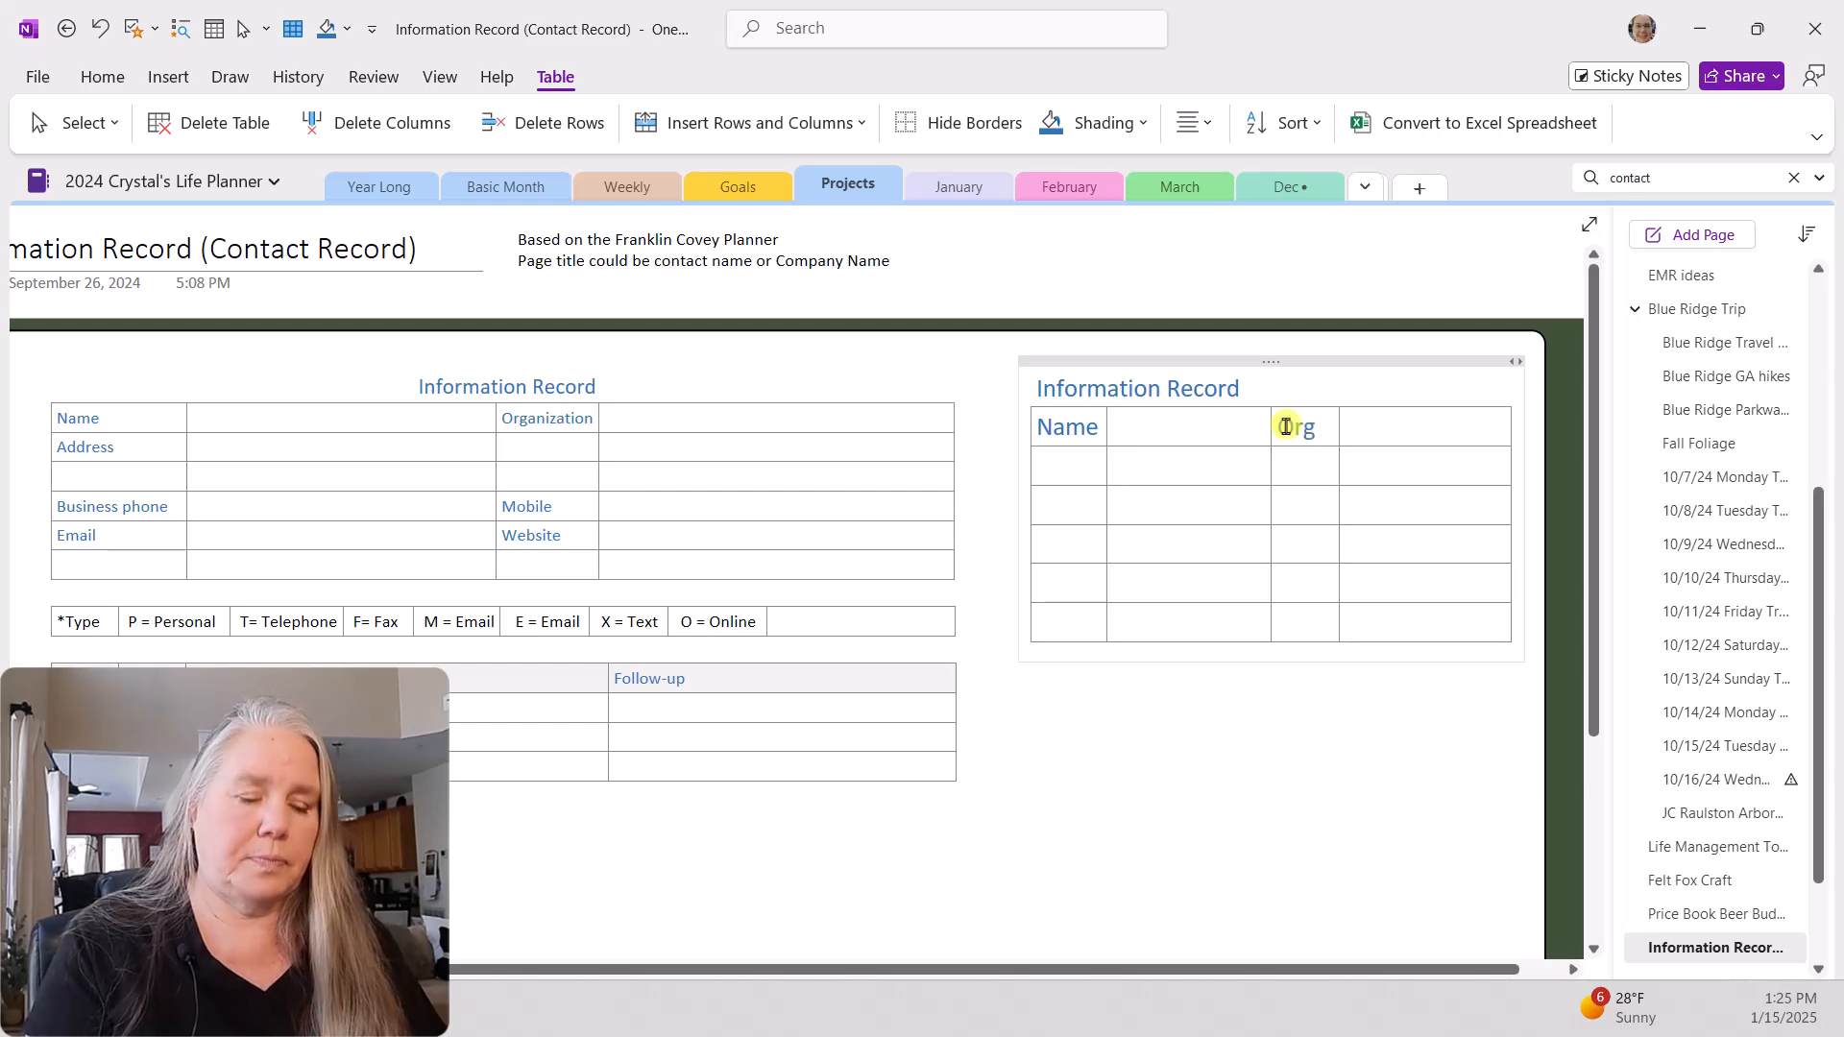
{"action": "type", "text": "Organization"}
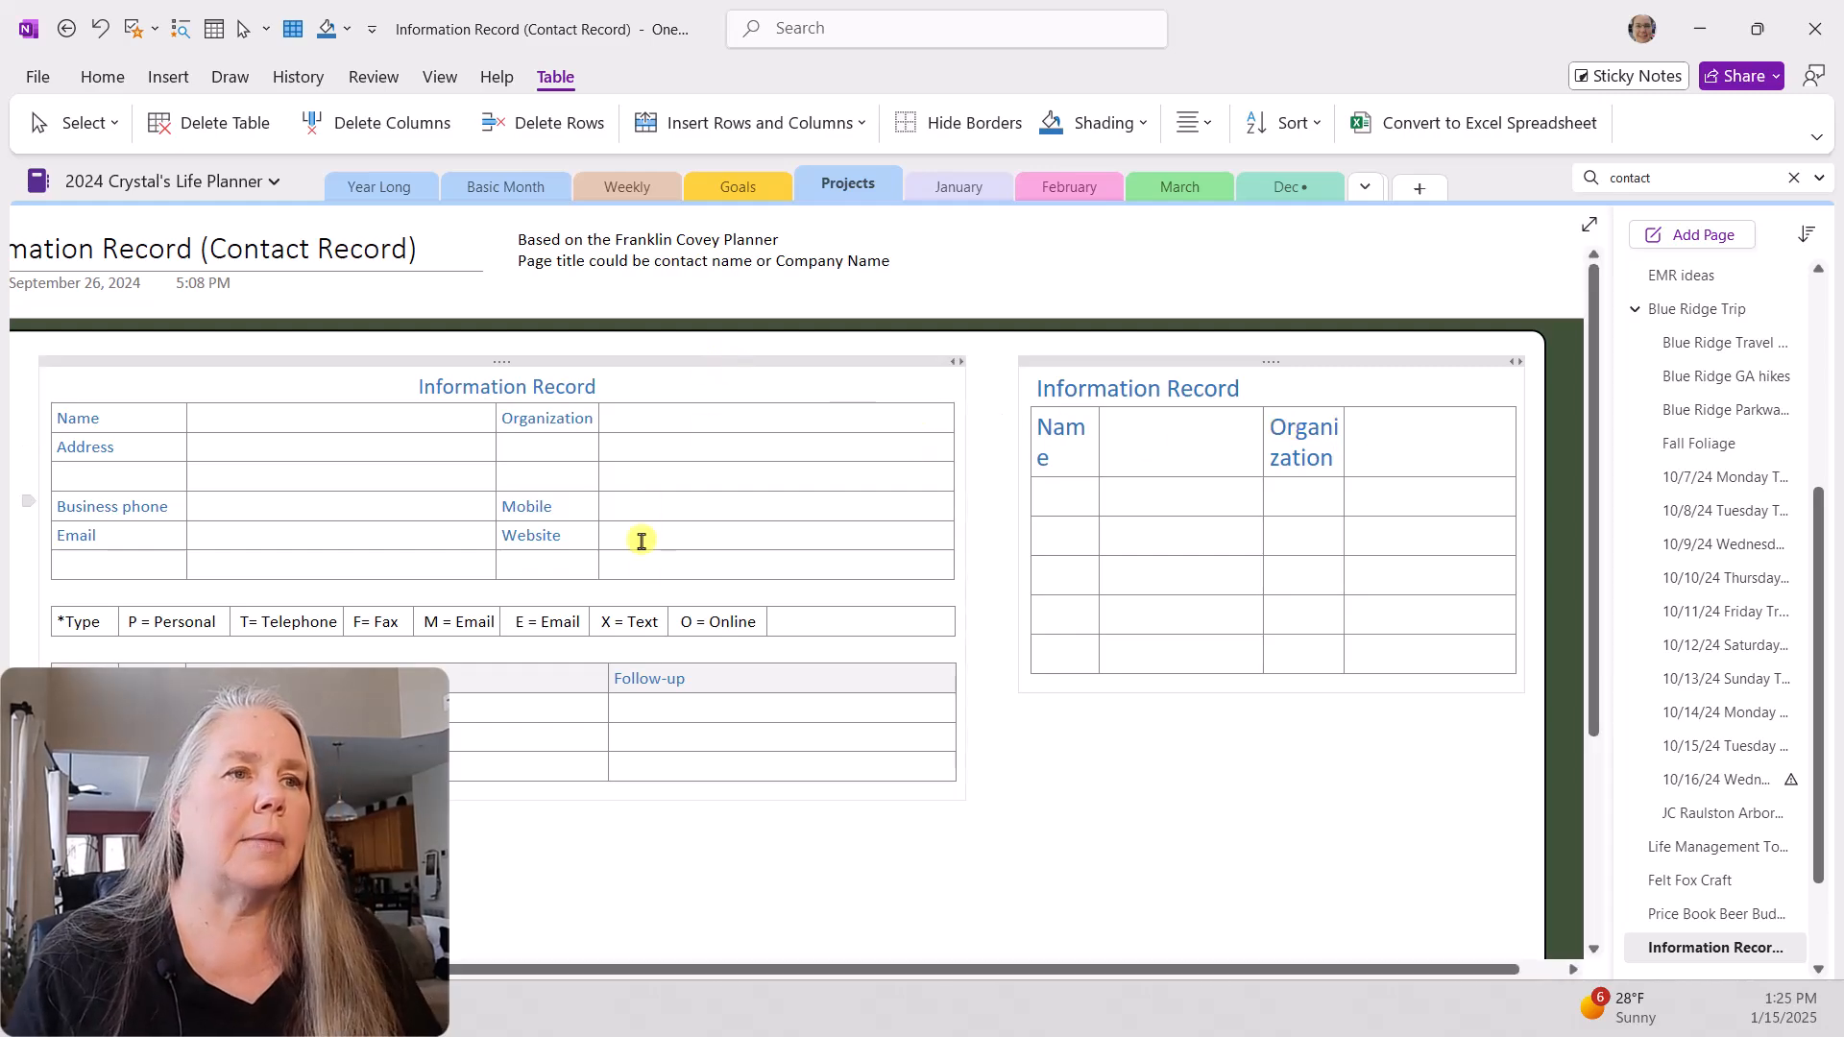
Step: Move the original and the new Information Record containers up and to the left on the page
{"action": "left_click_drag", "start_coordinate": [679, 970], "coordinate": [568, 968]}
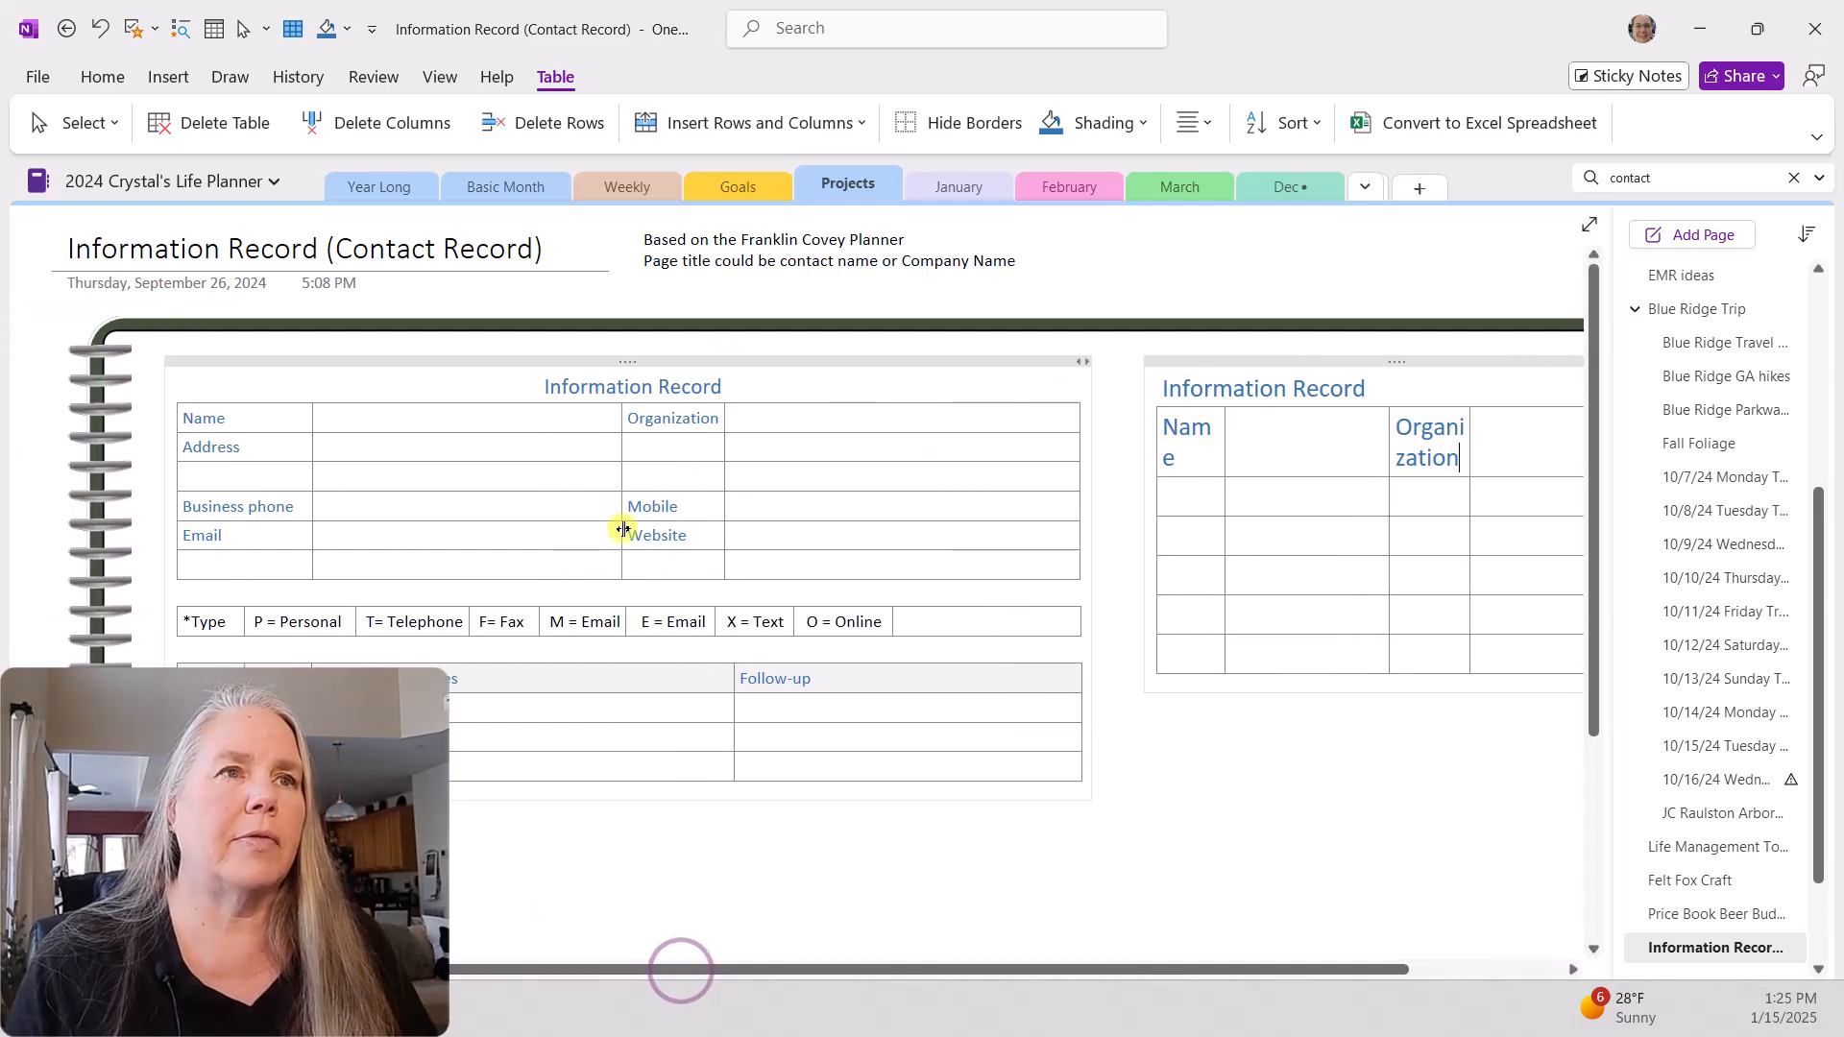
{"action": "left_click", "coordinate": [615, 358]}
{"action": "left_click_drag", "start_coordinate": [615, 359], "coordinate": [577, 327]}
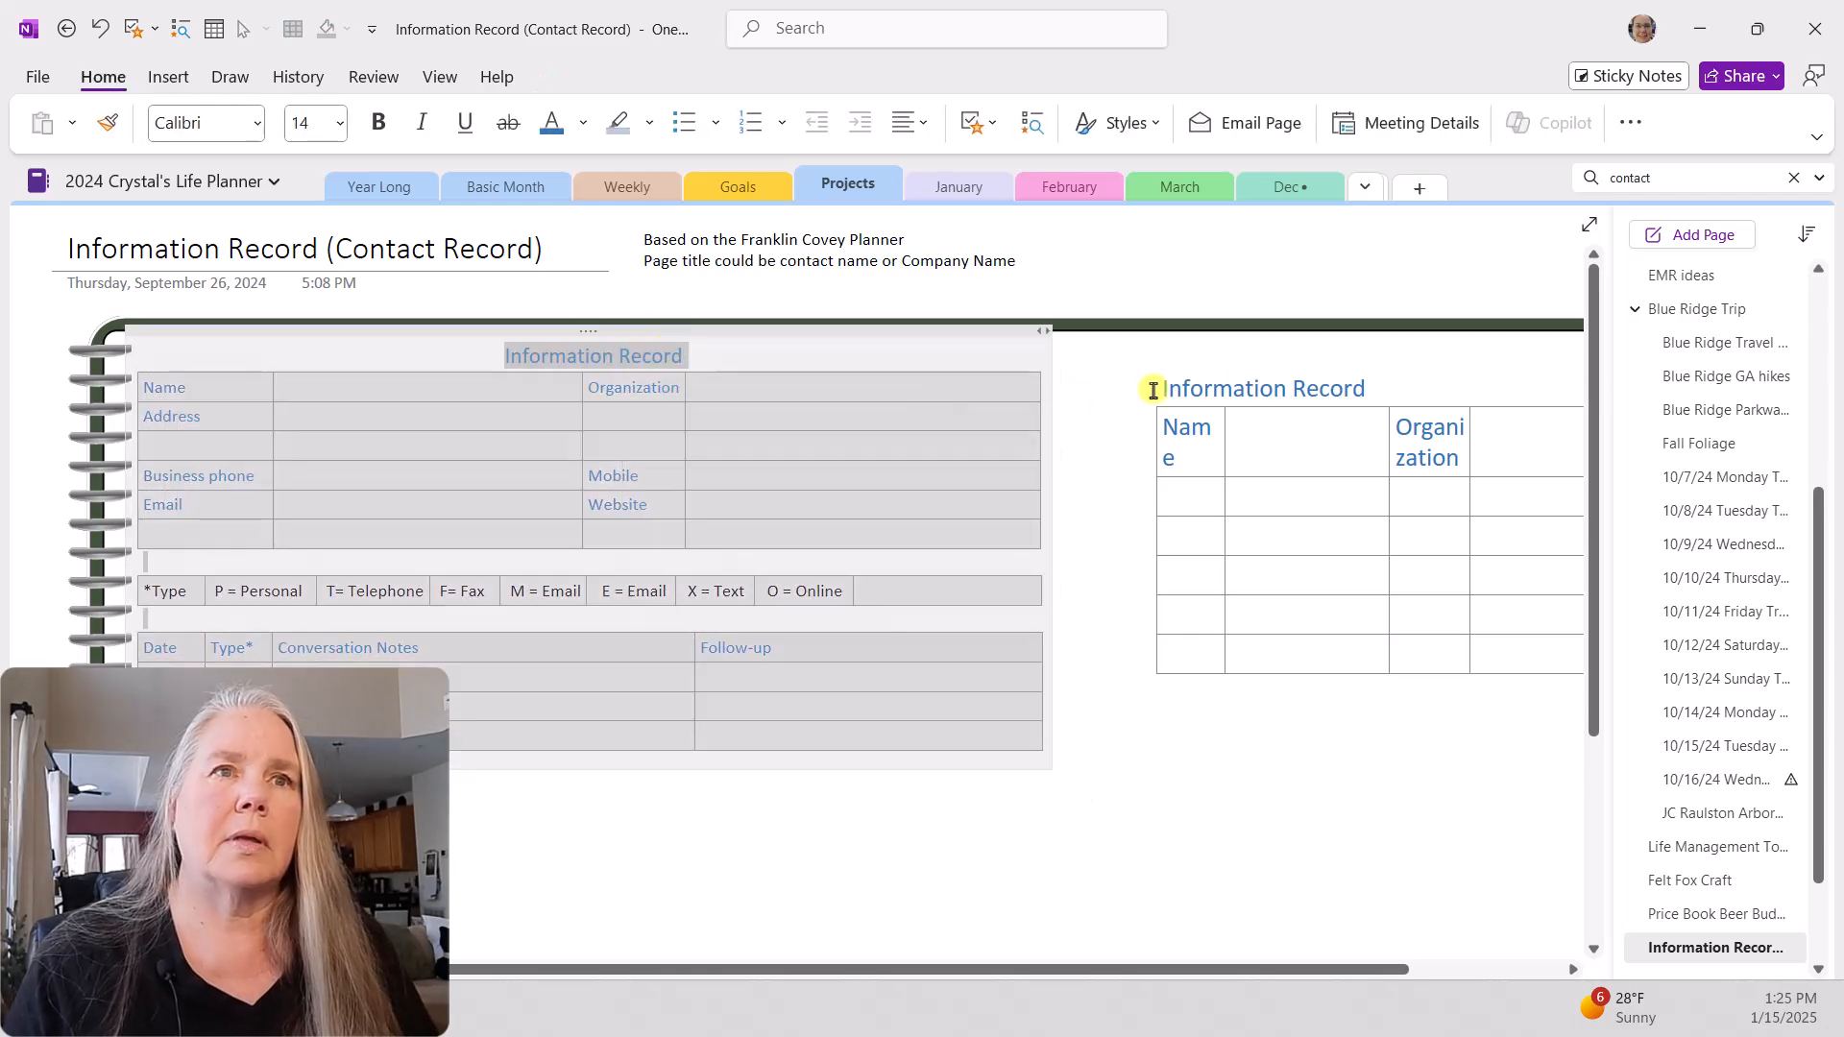
{"action": "left_click_drag", "start_coordinate": [1289, 362], "coordinate": [1187, 330]}
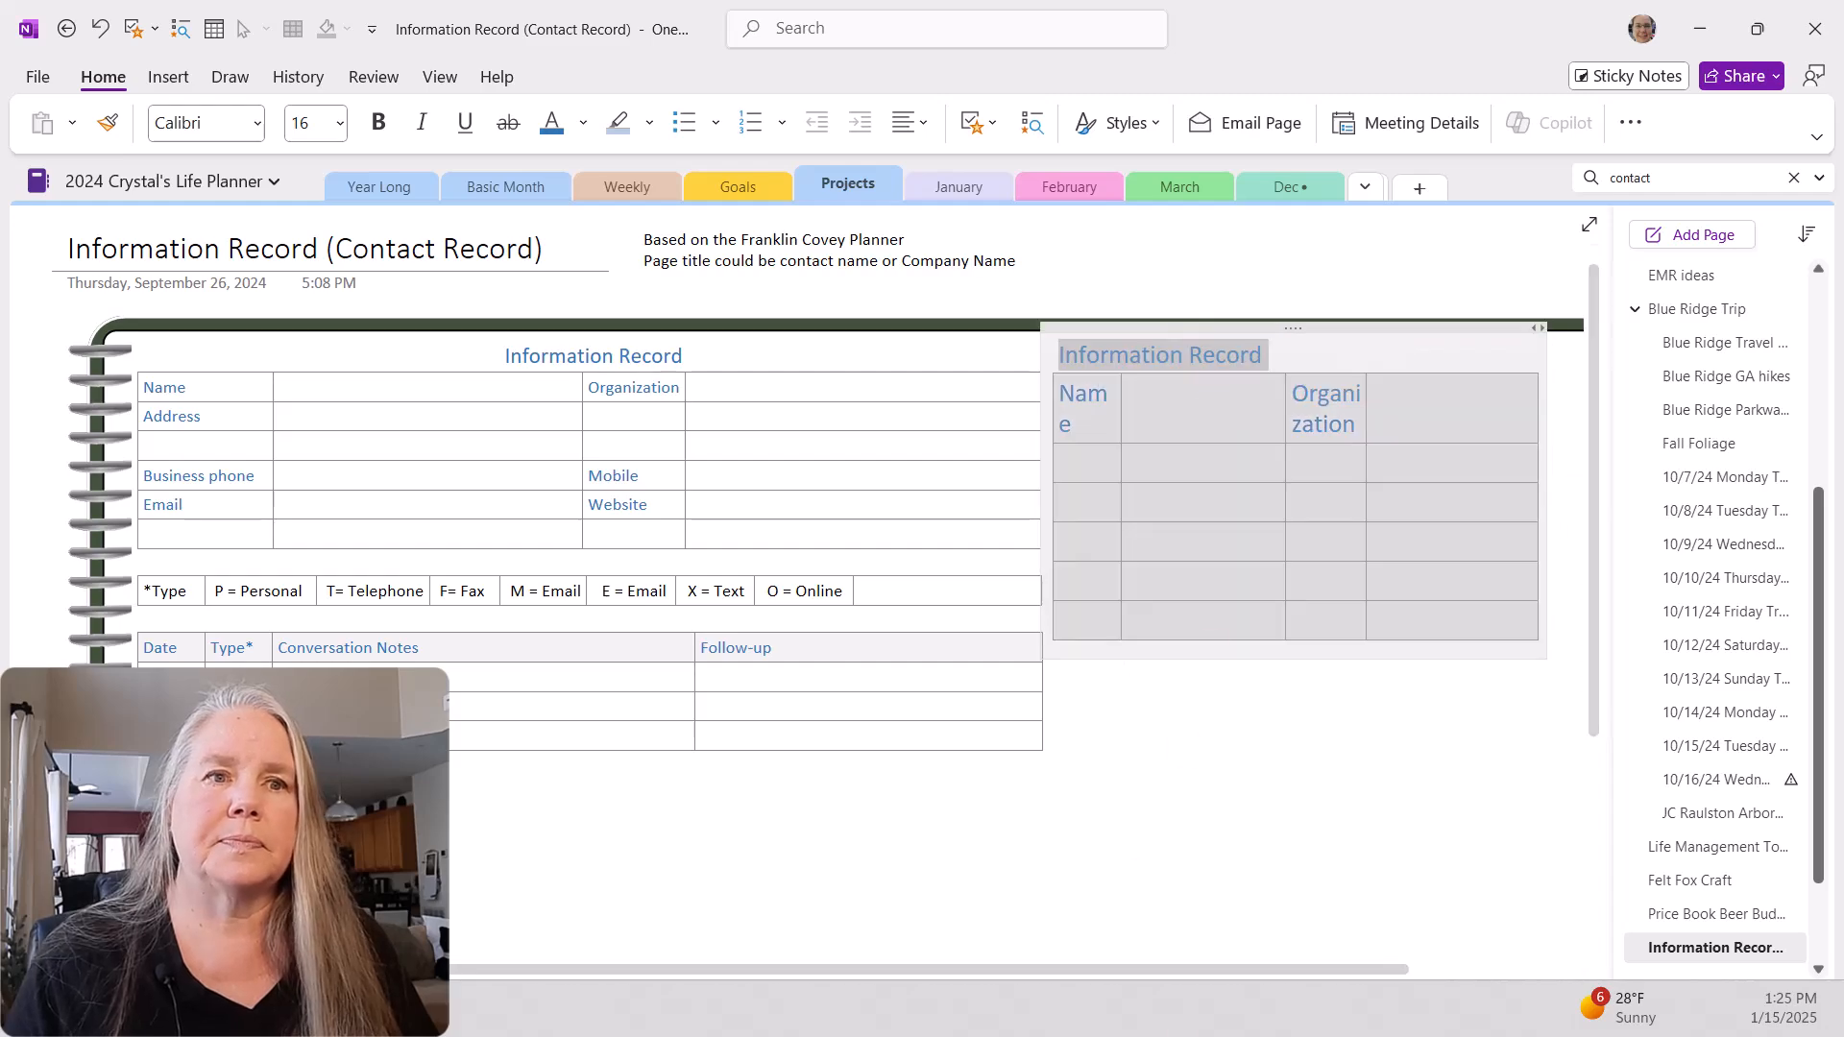
Step: Widen the new note container to the page frame's right edge and widen the Name column slightly
{"action": "left_click_drag", "start_coordinate": [1079, 967], "coordinate": [1239, 967]}
{"action": "left_click_drag", "start_coordinate": [1363, 327], "coordinate": [1491, 320]}
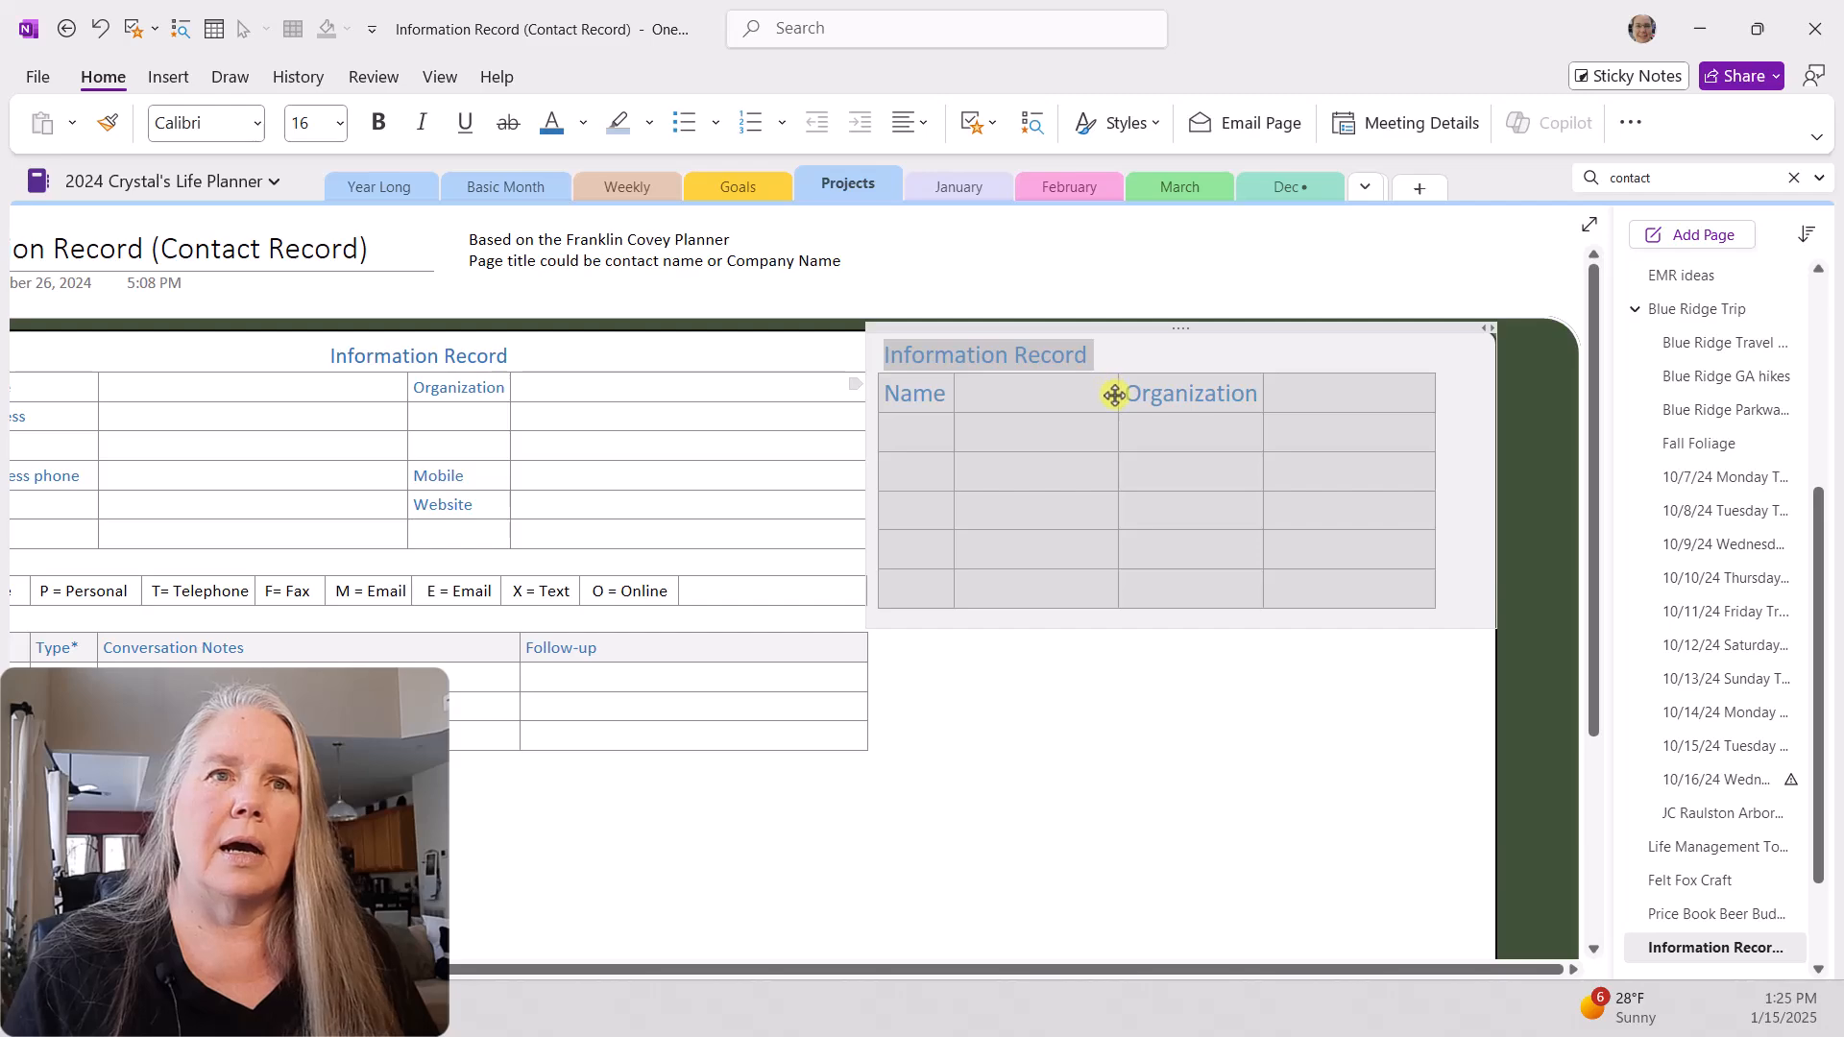
{"action": "left_click", "coordinate": [946, 401]}
{"action": "left_click_drag", "start_coordinate": [954, 394], "coordinate": [976, 390]}
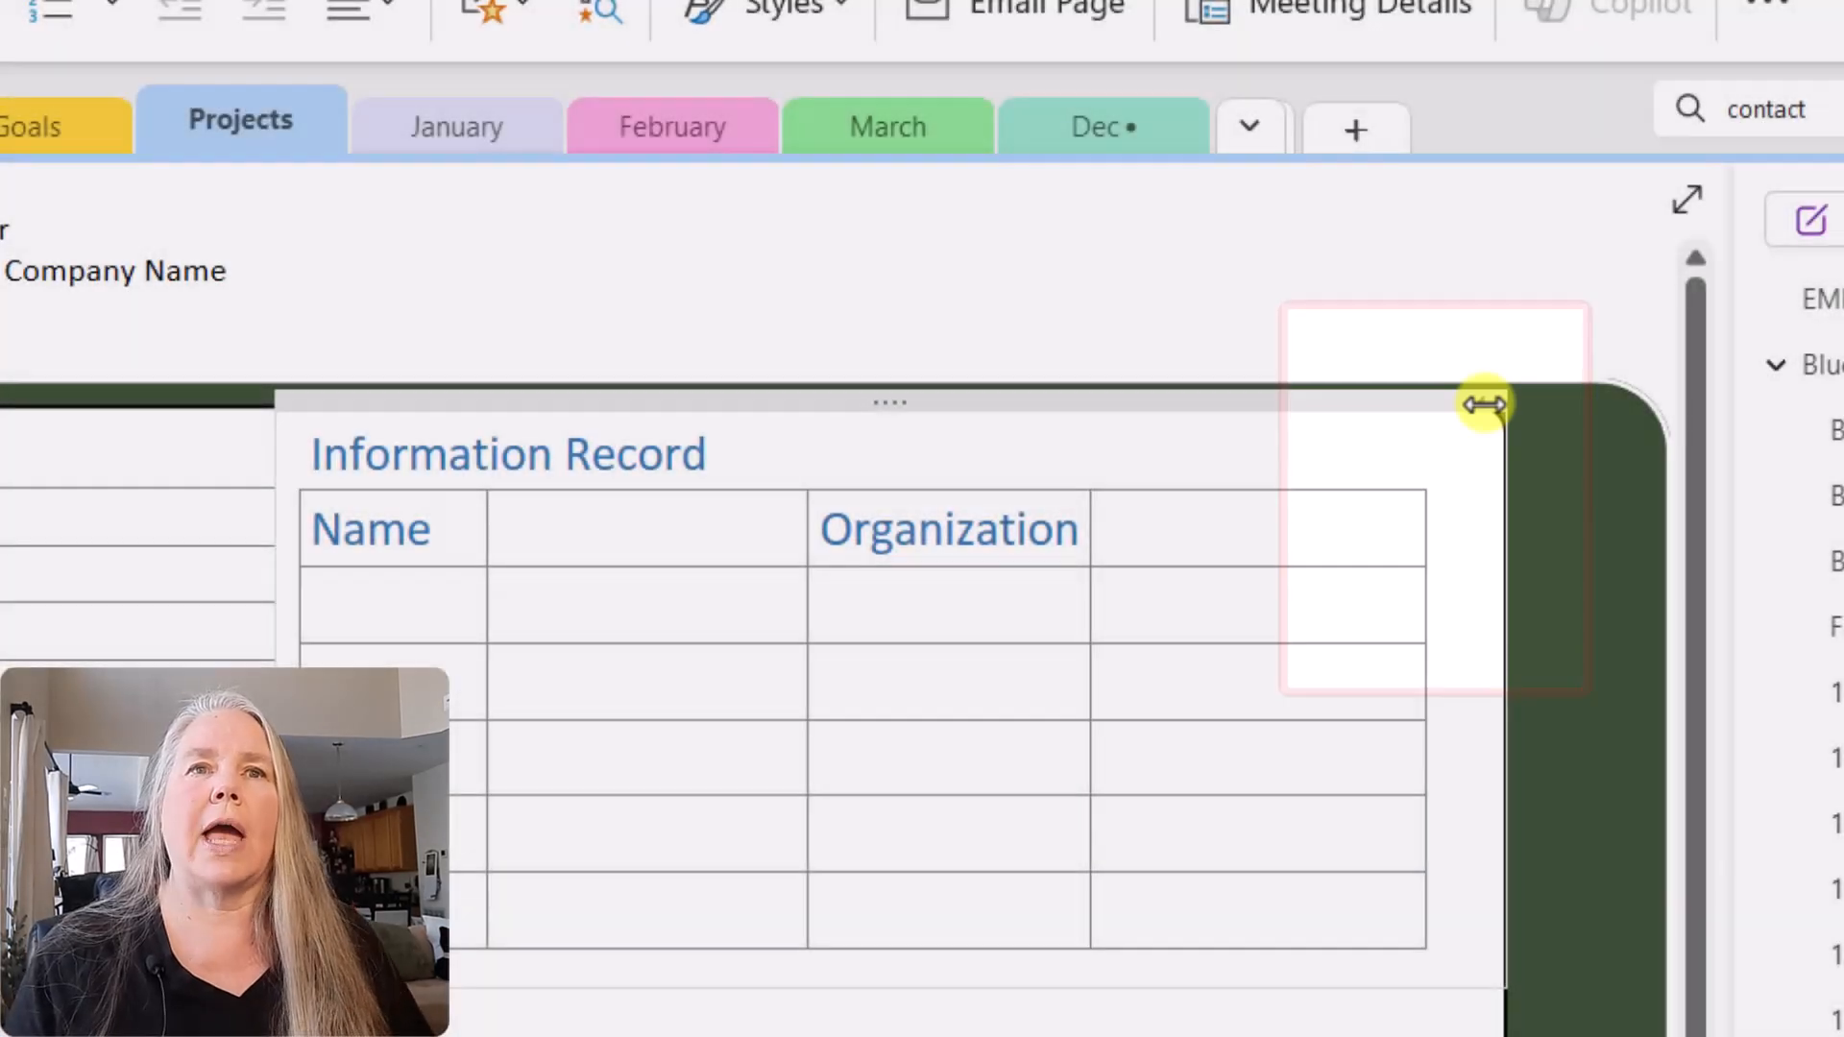
{"action": "left_click_drag", "start_coordinate": [1485, 404], "coordinate": [1116, 432]}
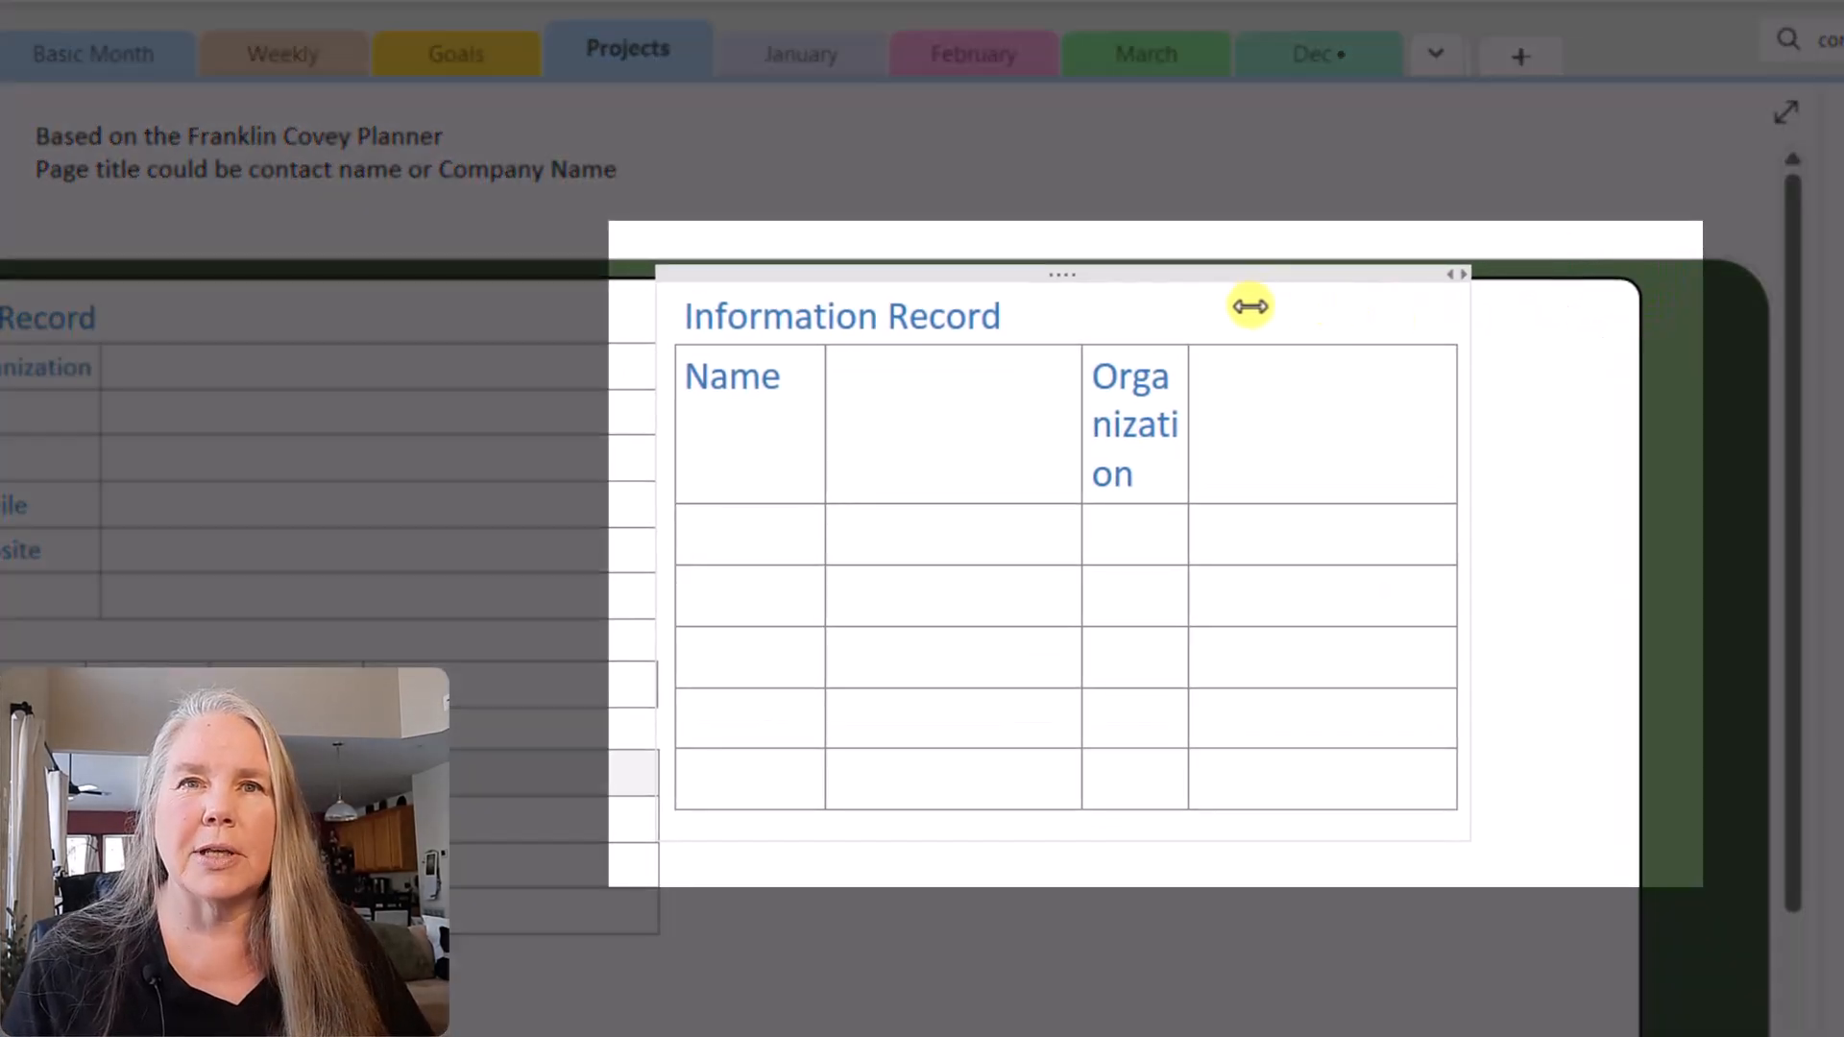
{"action": "left_click_drag", "start_coordinate": [1251, 304], "coordinate": [1614, 321]}
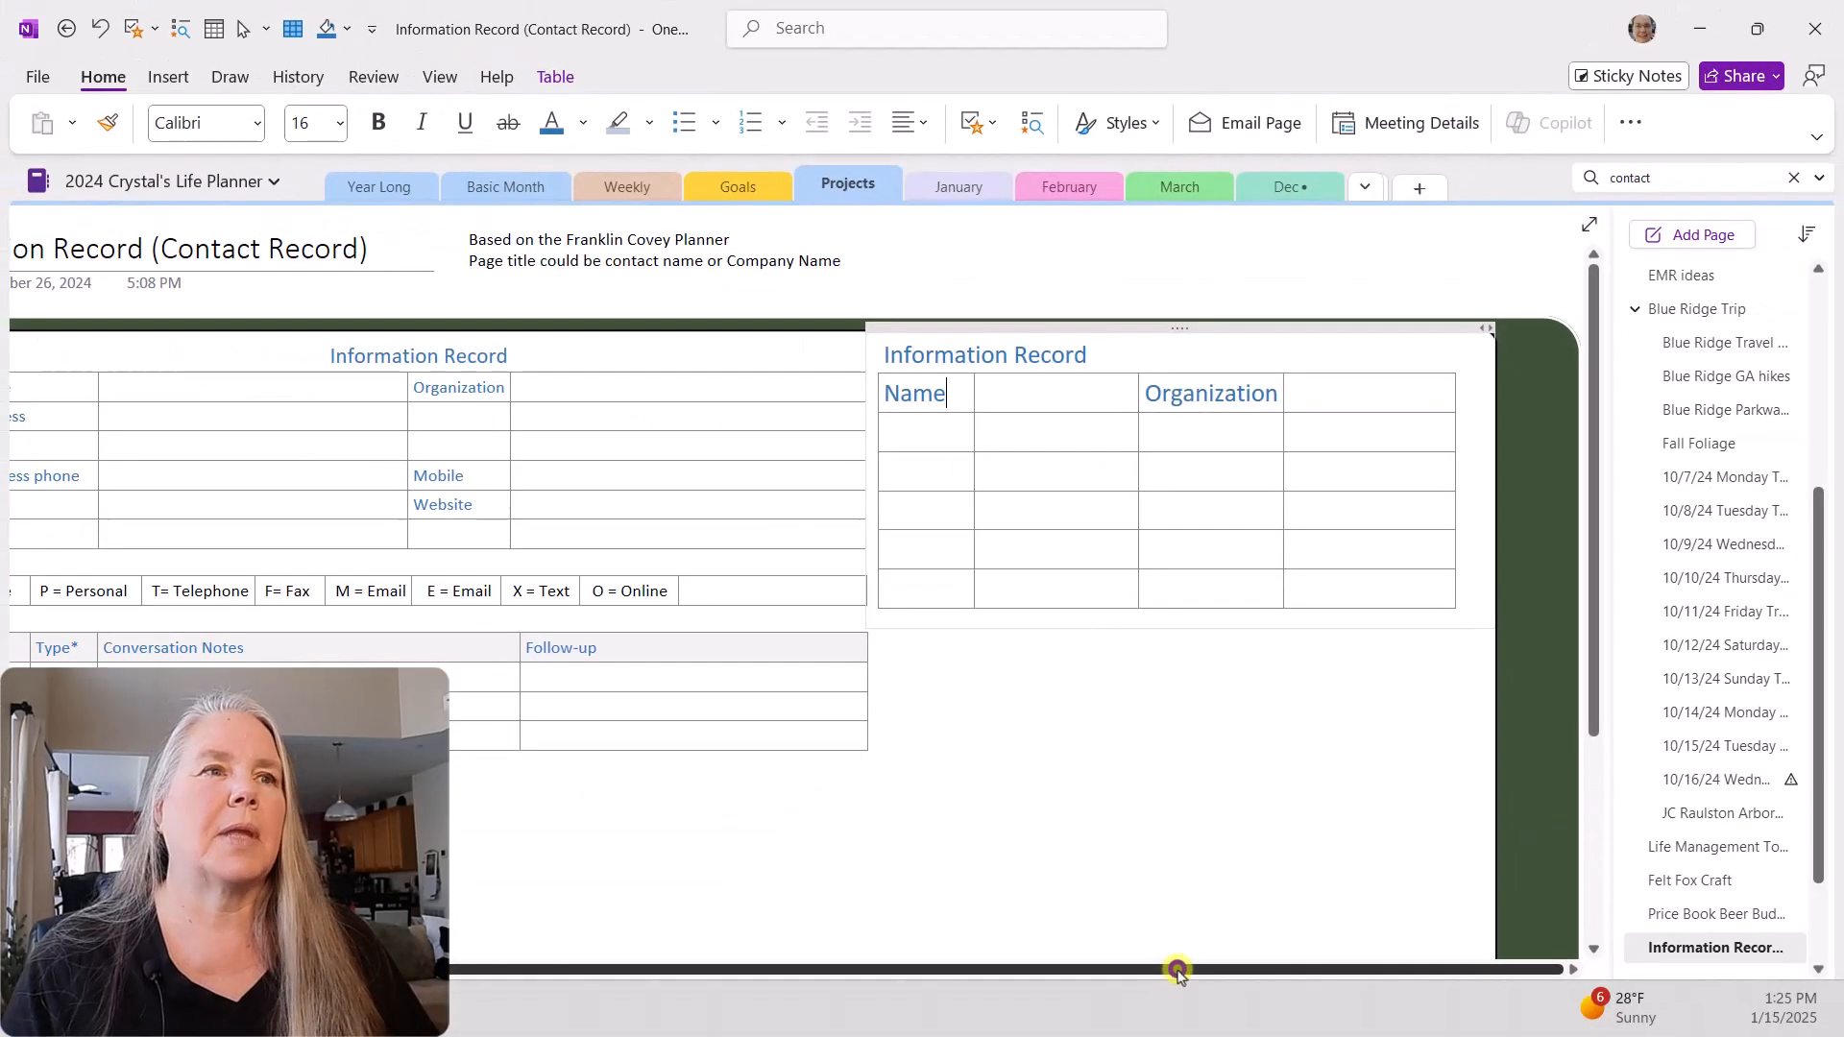
Step: Enter the label "Address" in the new table's first column, directly below "Name"
{"action": "left_click_drag", "start_coordinate": [1172, 971], "coordinate": [1099, 971]}
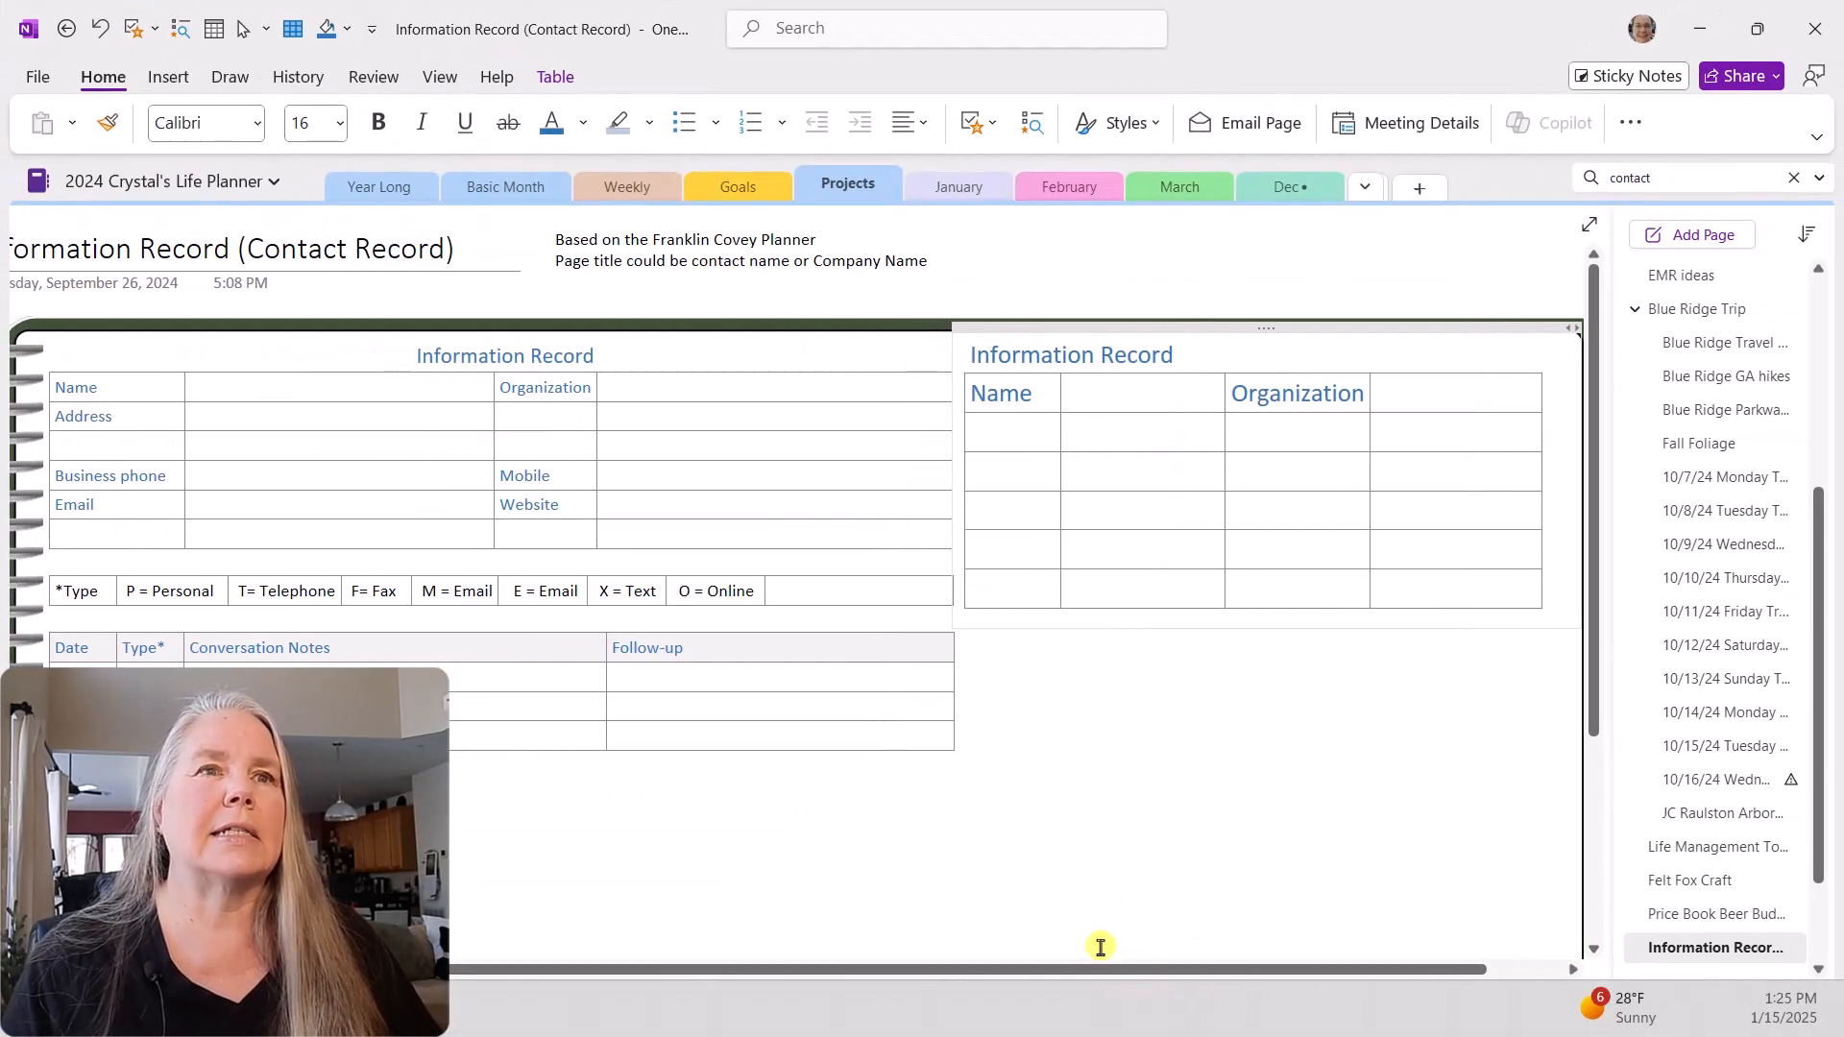
{"action": "left_click", "coordinate": [1021, 433]}
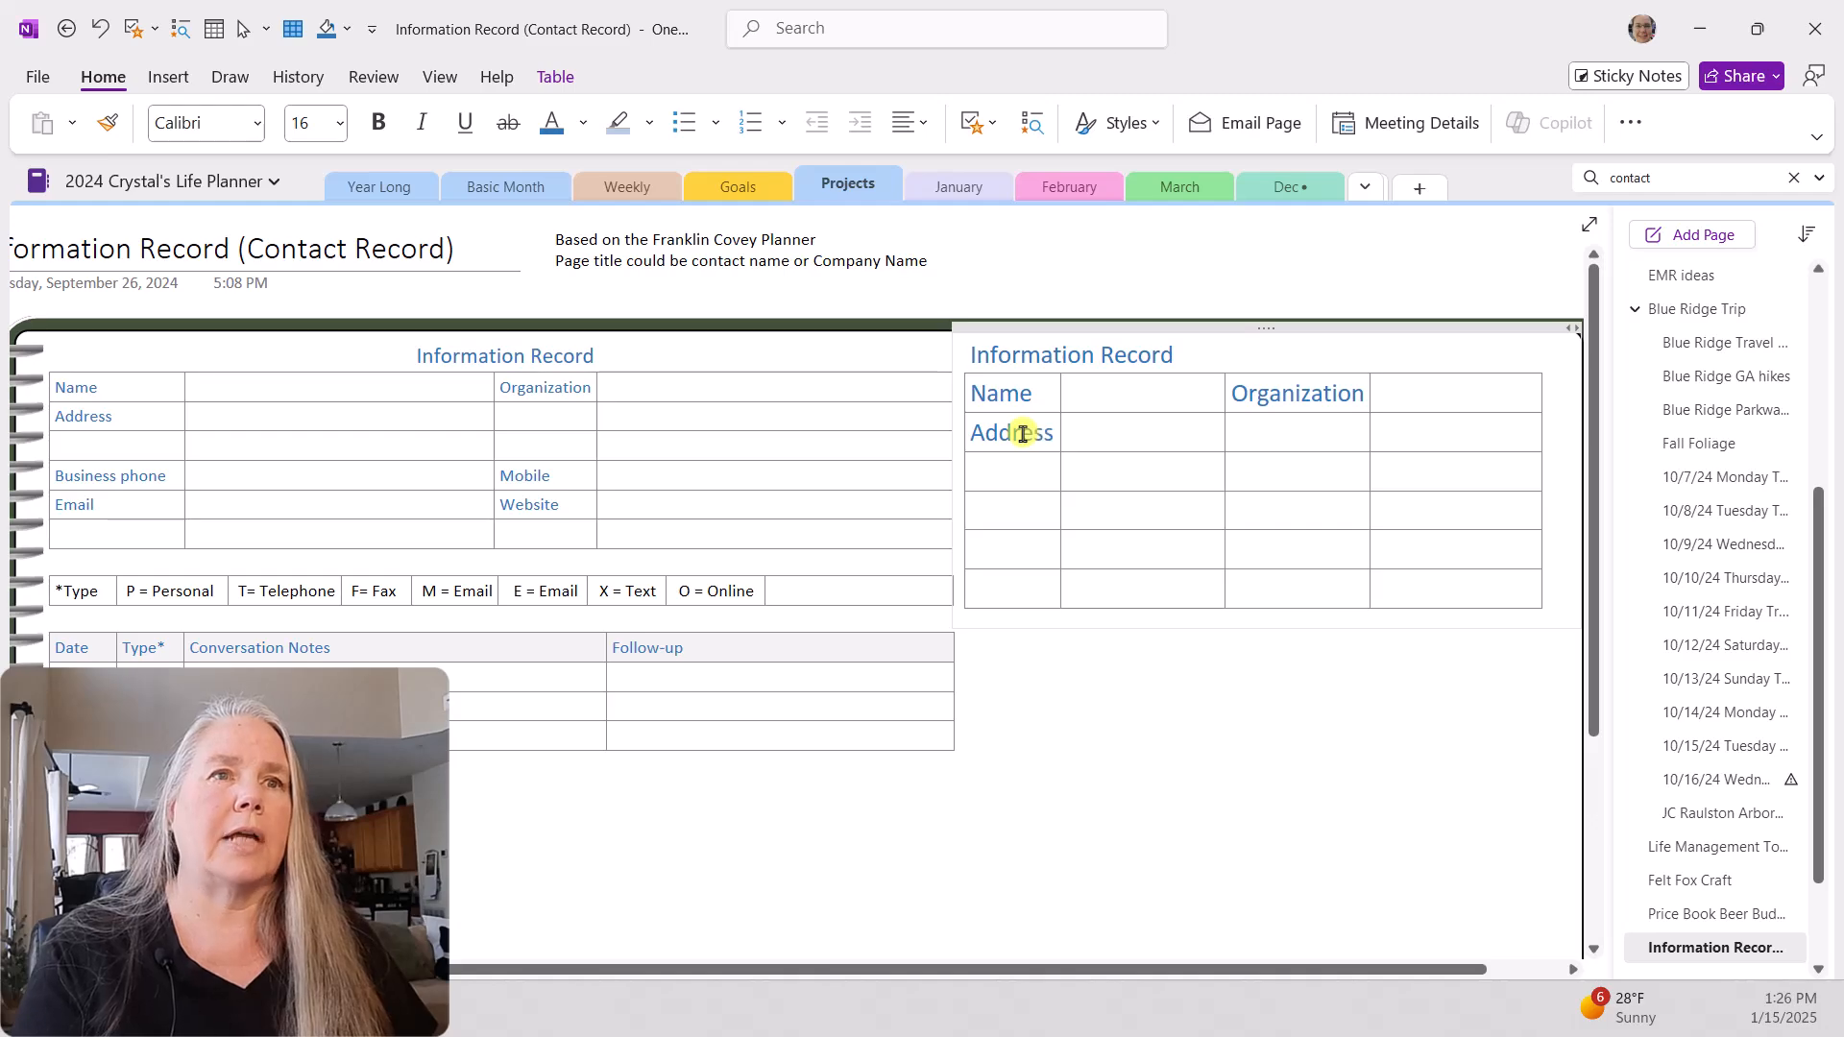
{"action": "left_click", "coordinate": [1138, 435]}
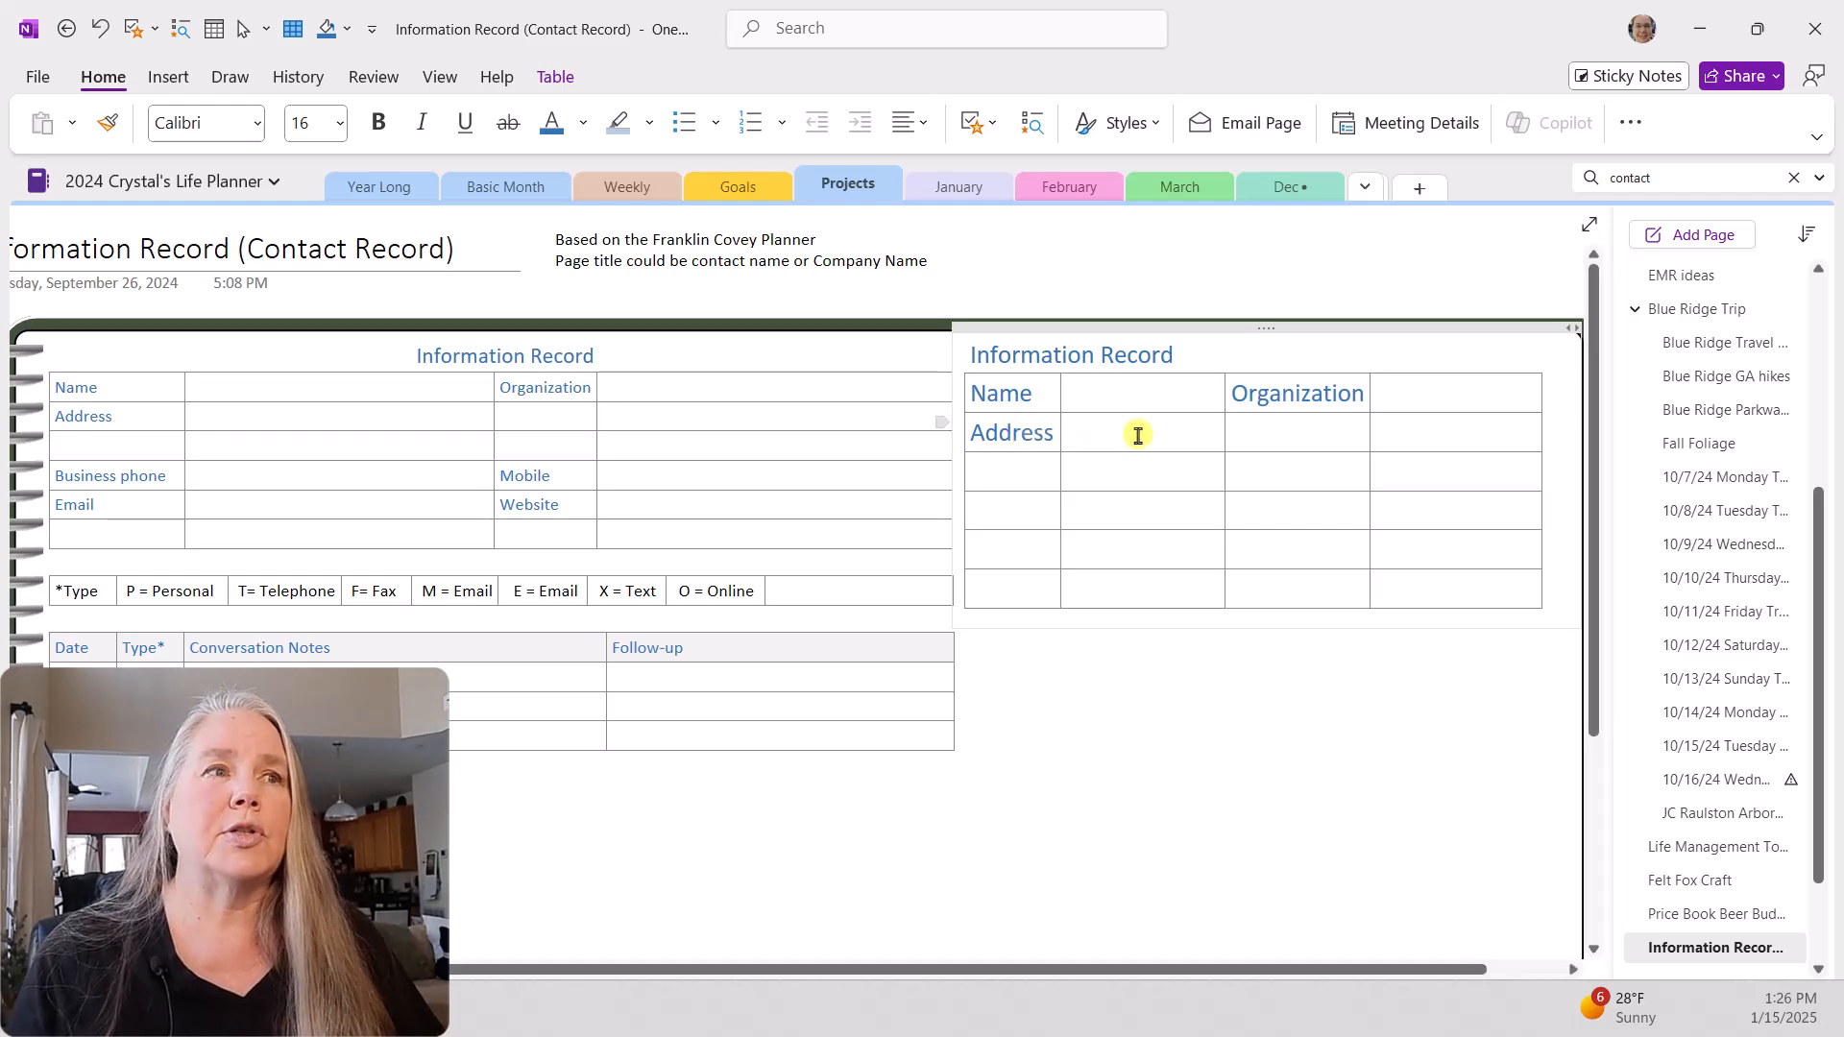
Step: Label the fourth row "Business Phone" and widen the first column enough to keep "Business" on one line
{"action": "left_click", "coordinate": [1038, 512]}
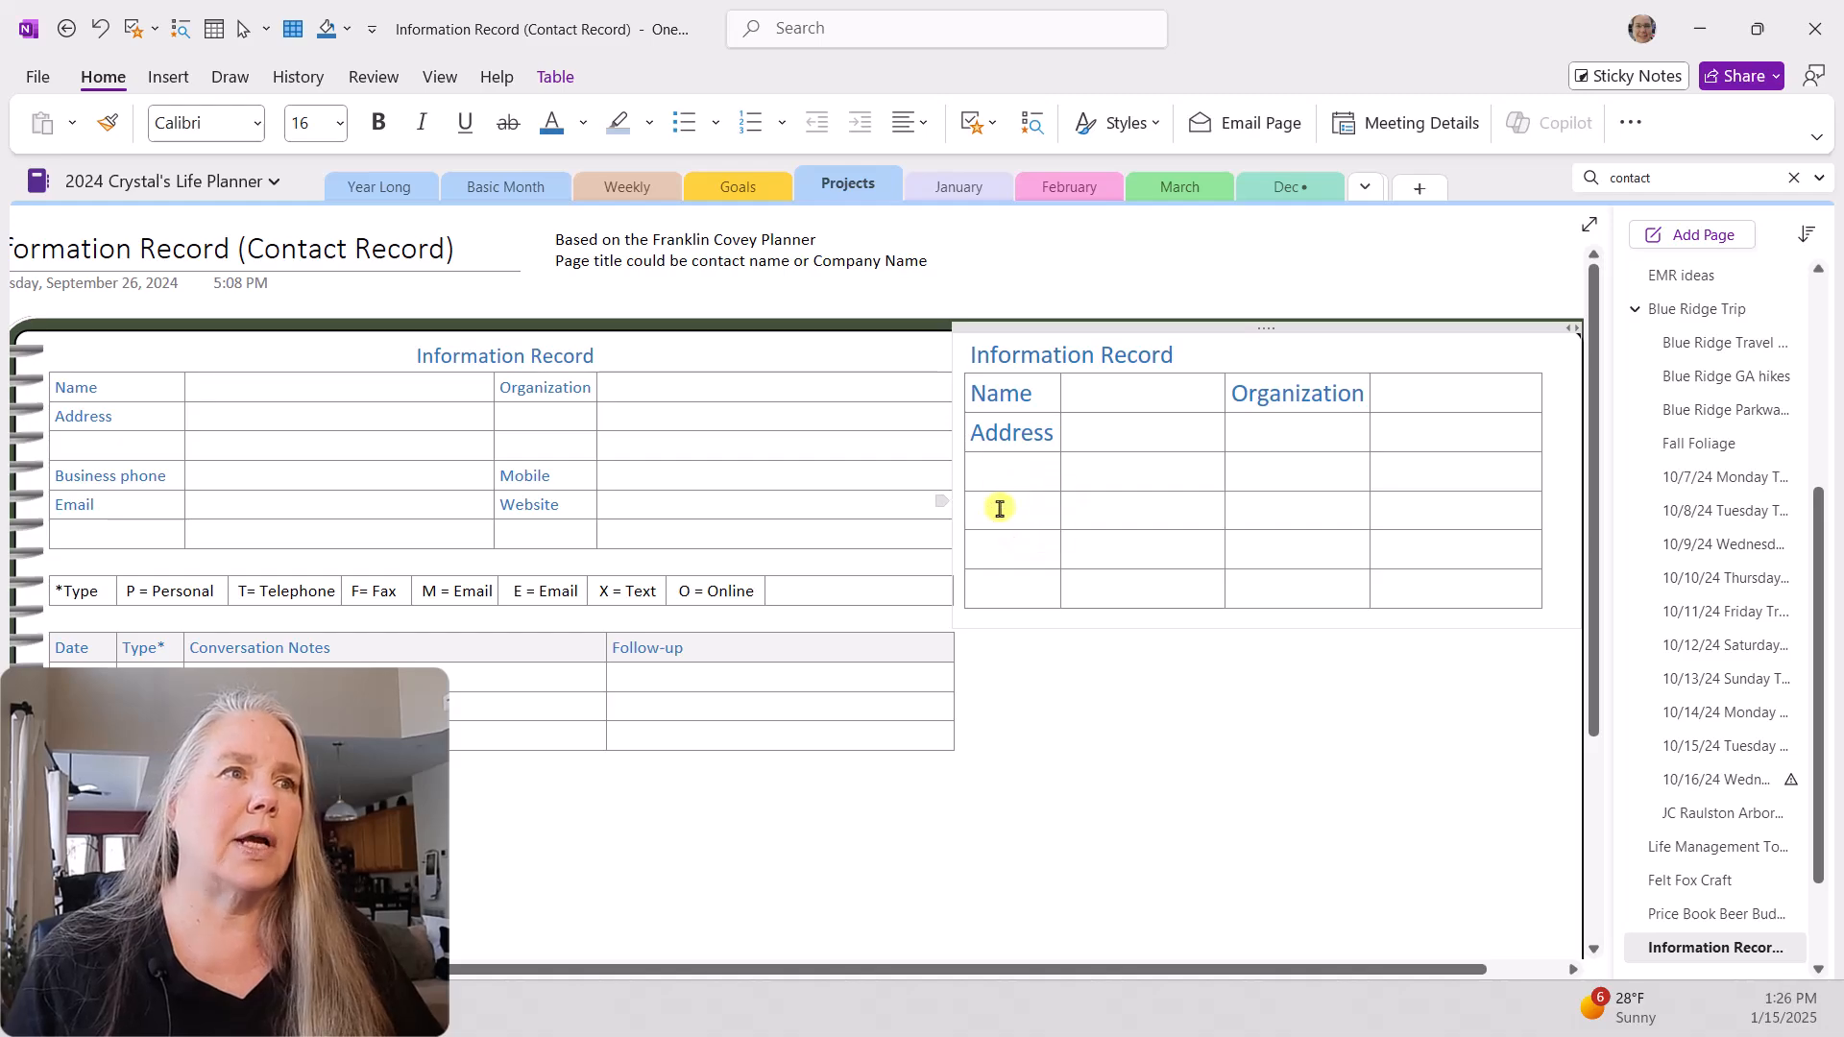
{"action": "type", "text": "Business Phone"}
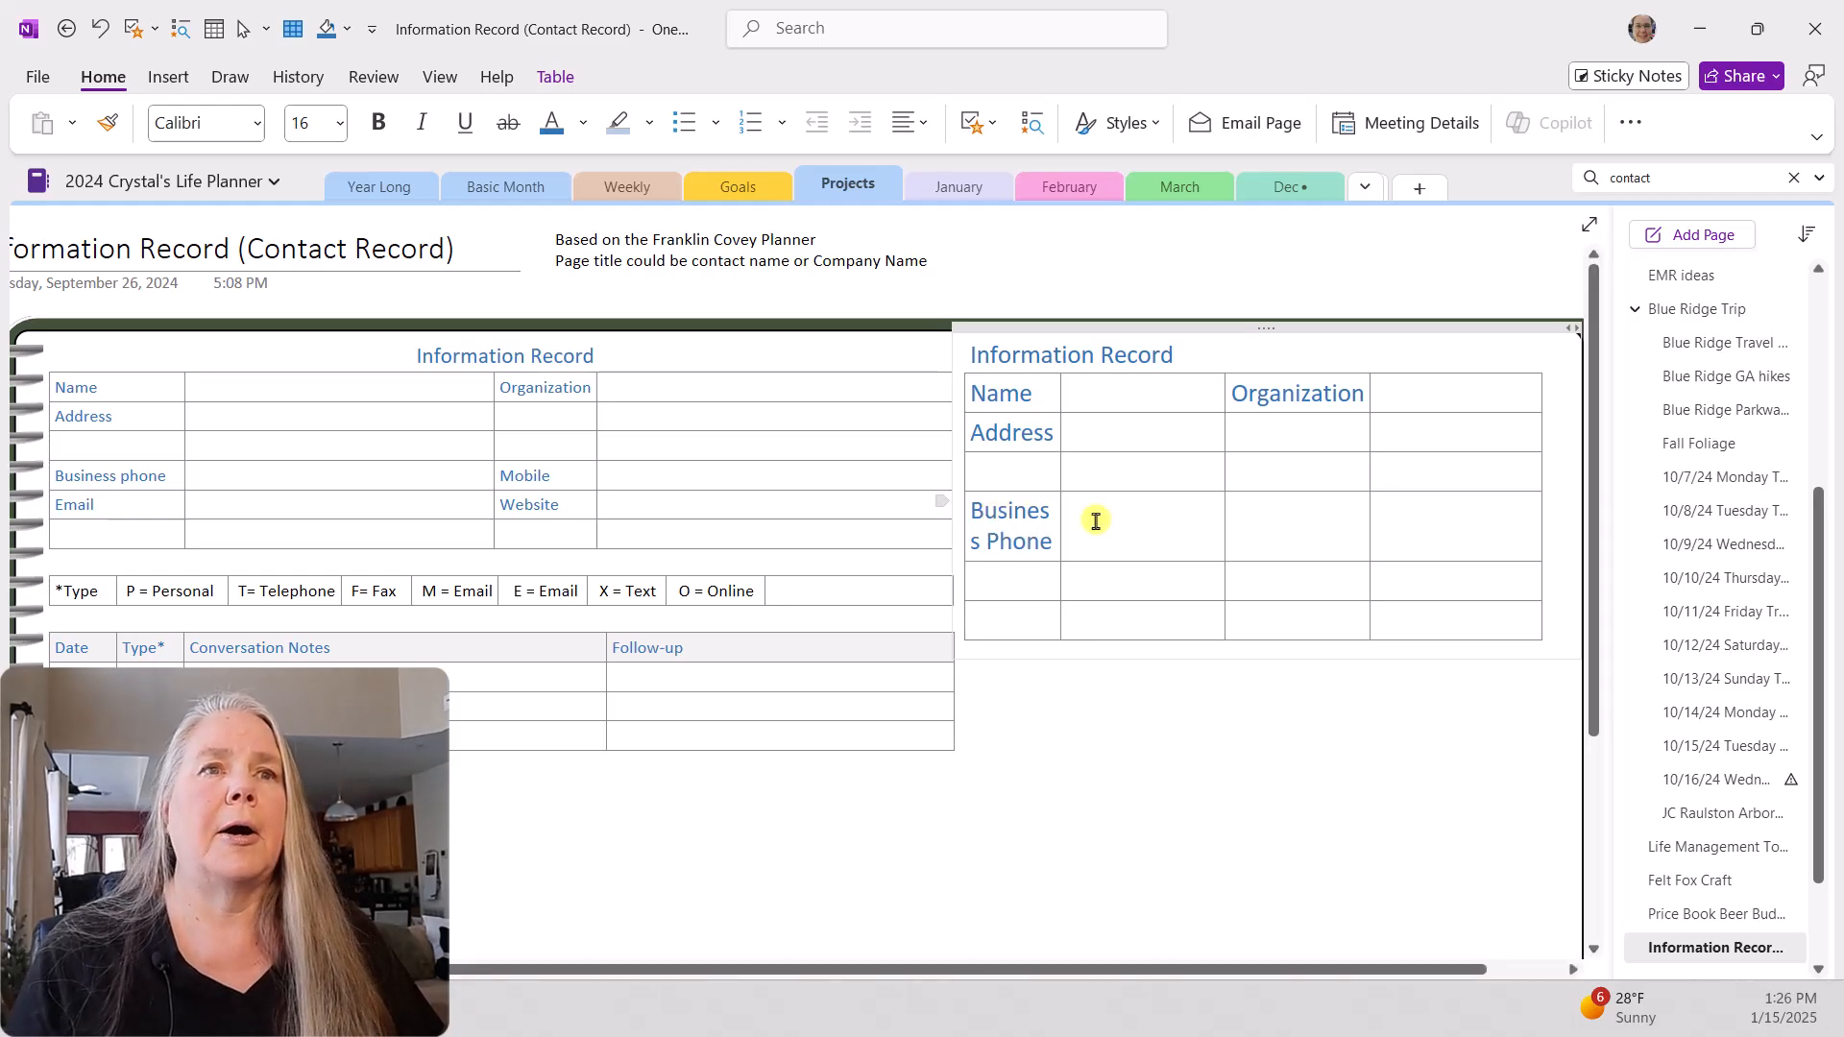
{"action": "left_click_drag", "start_coordinate": [1063, 485], "coordinate": [1069, 483]}
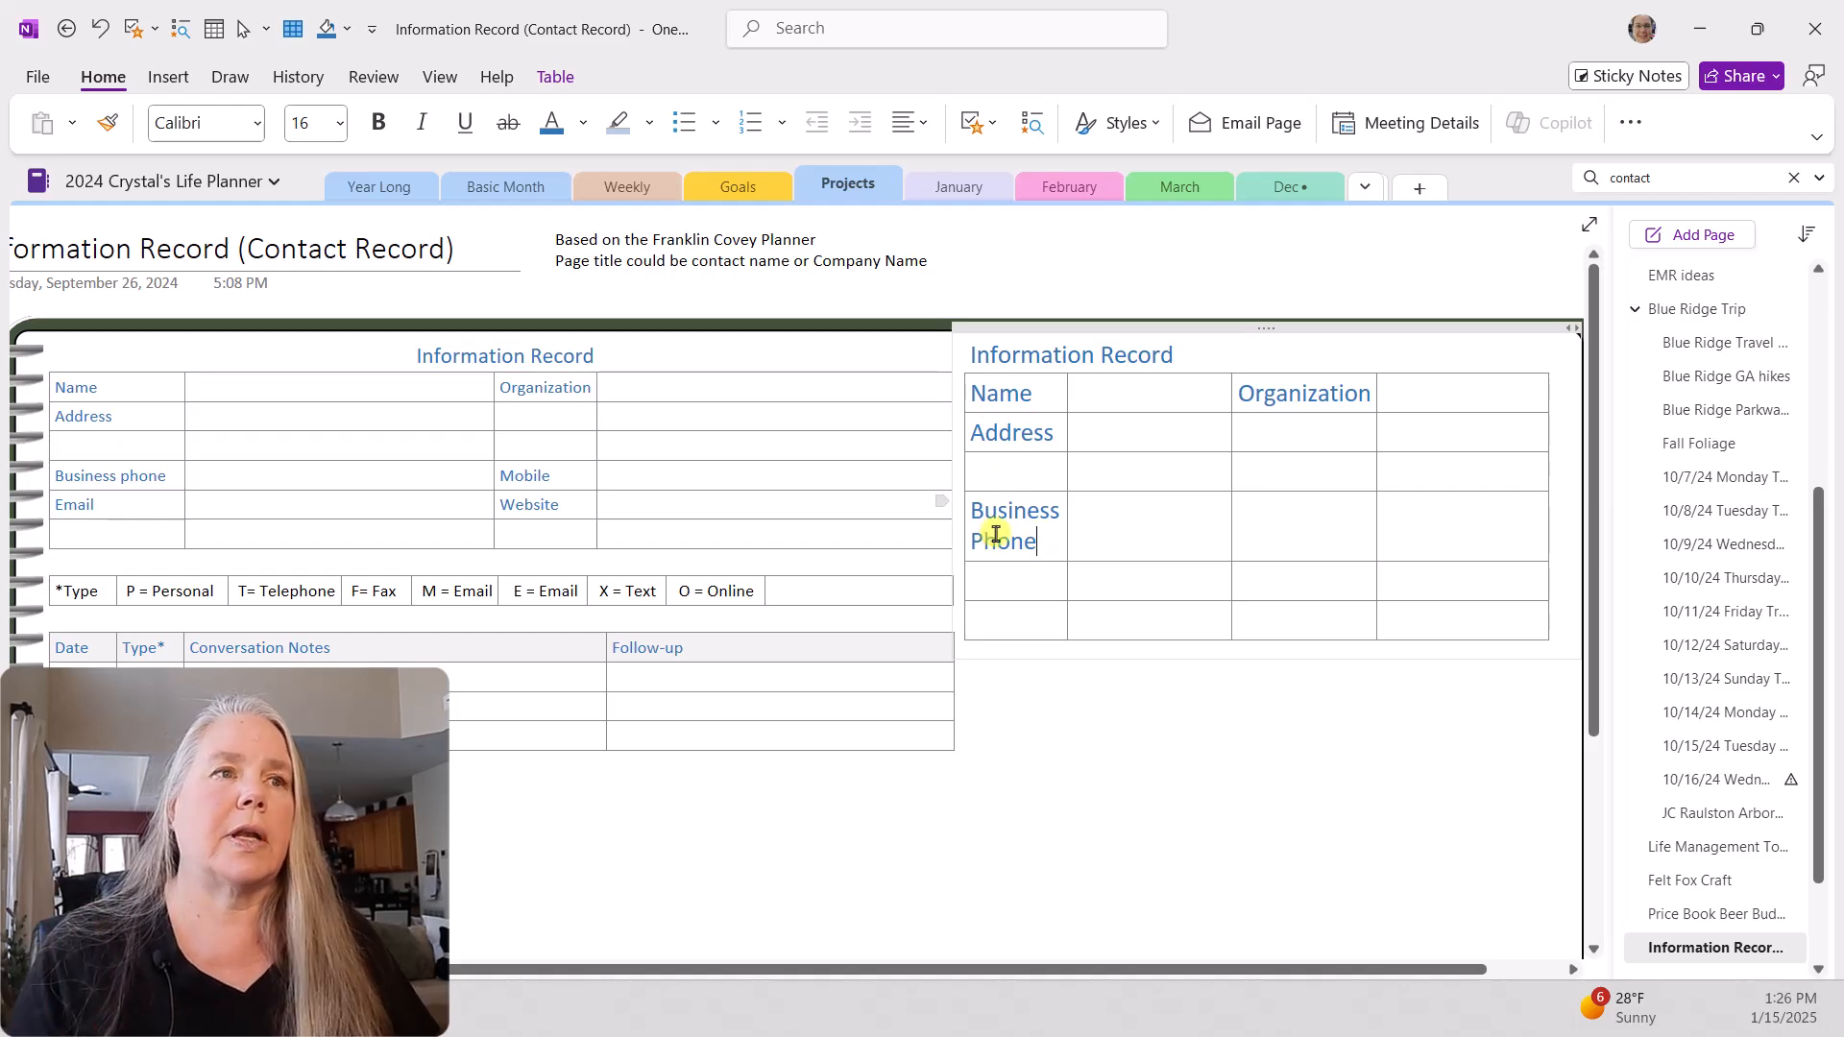
Step: Enter "Mobile" beside Business Phone, "Email" and "Website" in the fifth row, and "Fax" in the last row of the new table
{"action": "left_click", "coordinate": [1269, 518]}
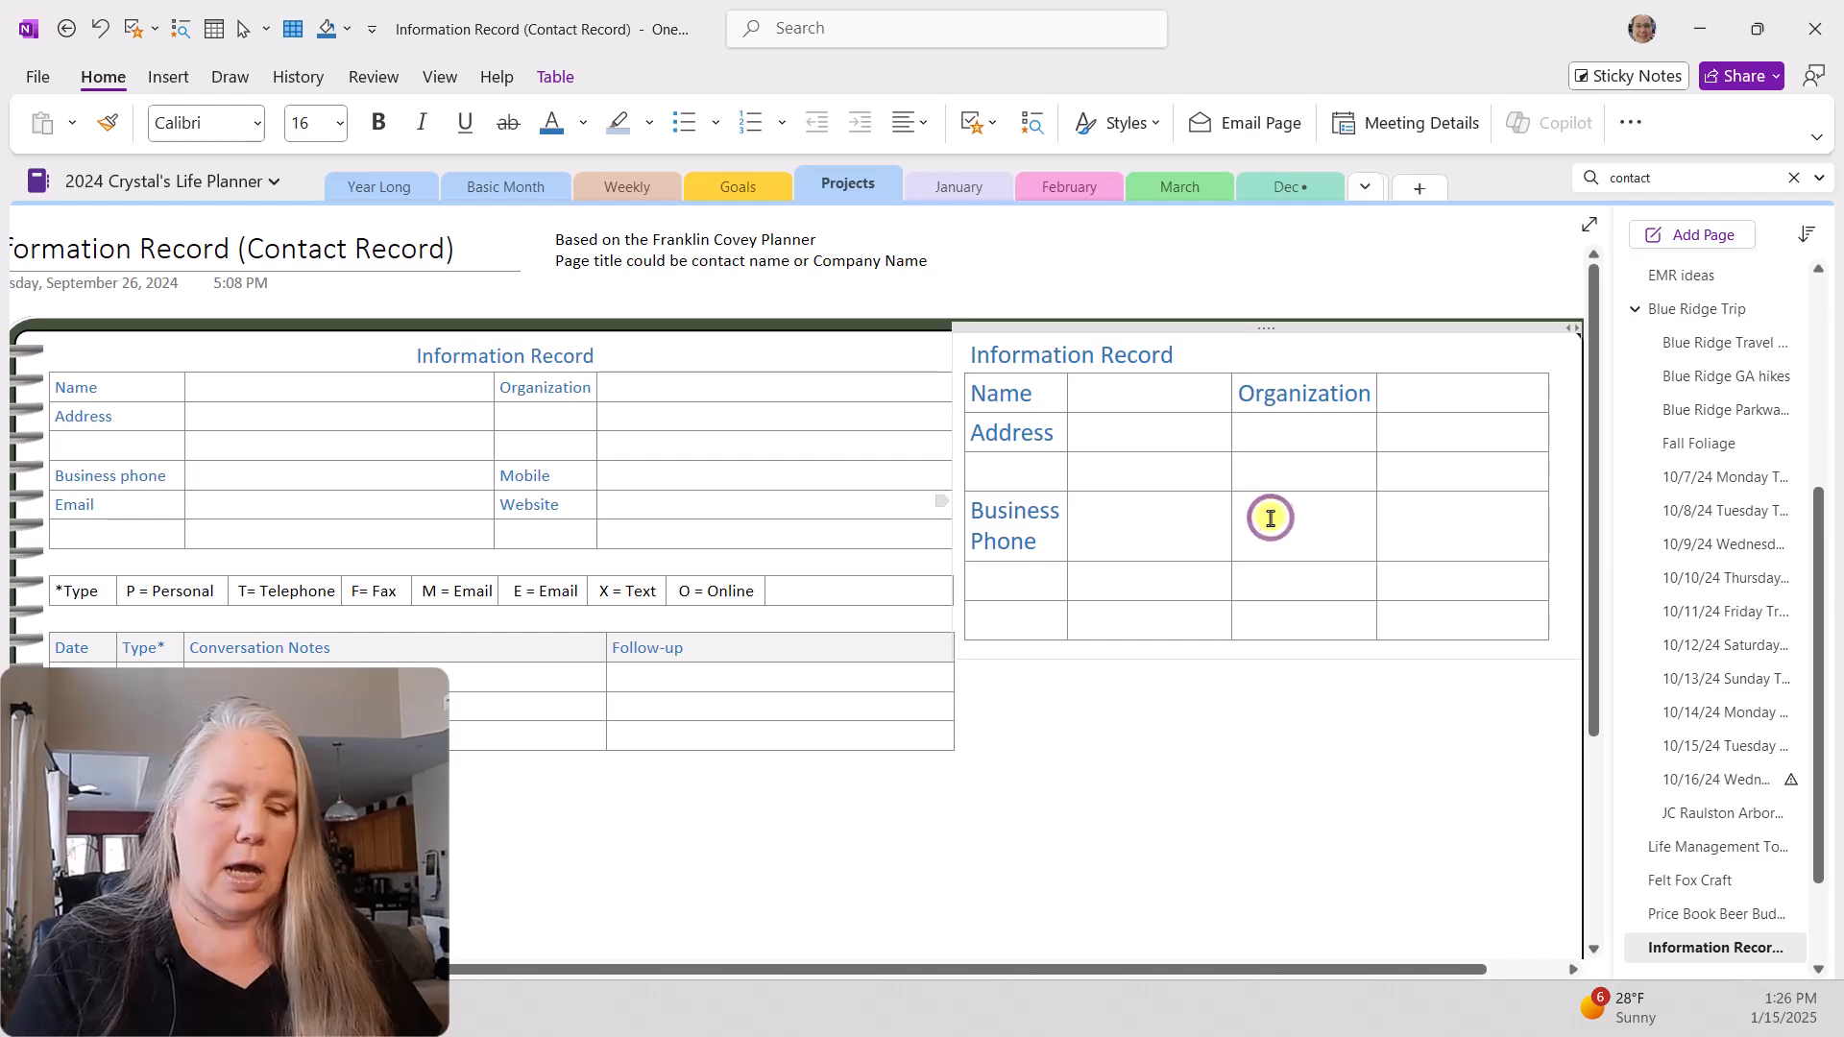
{"action": "type", "text": "Mobile"}
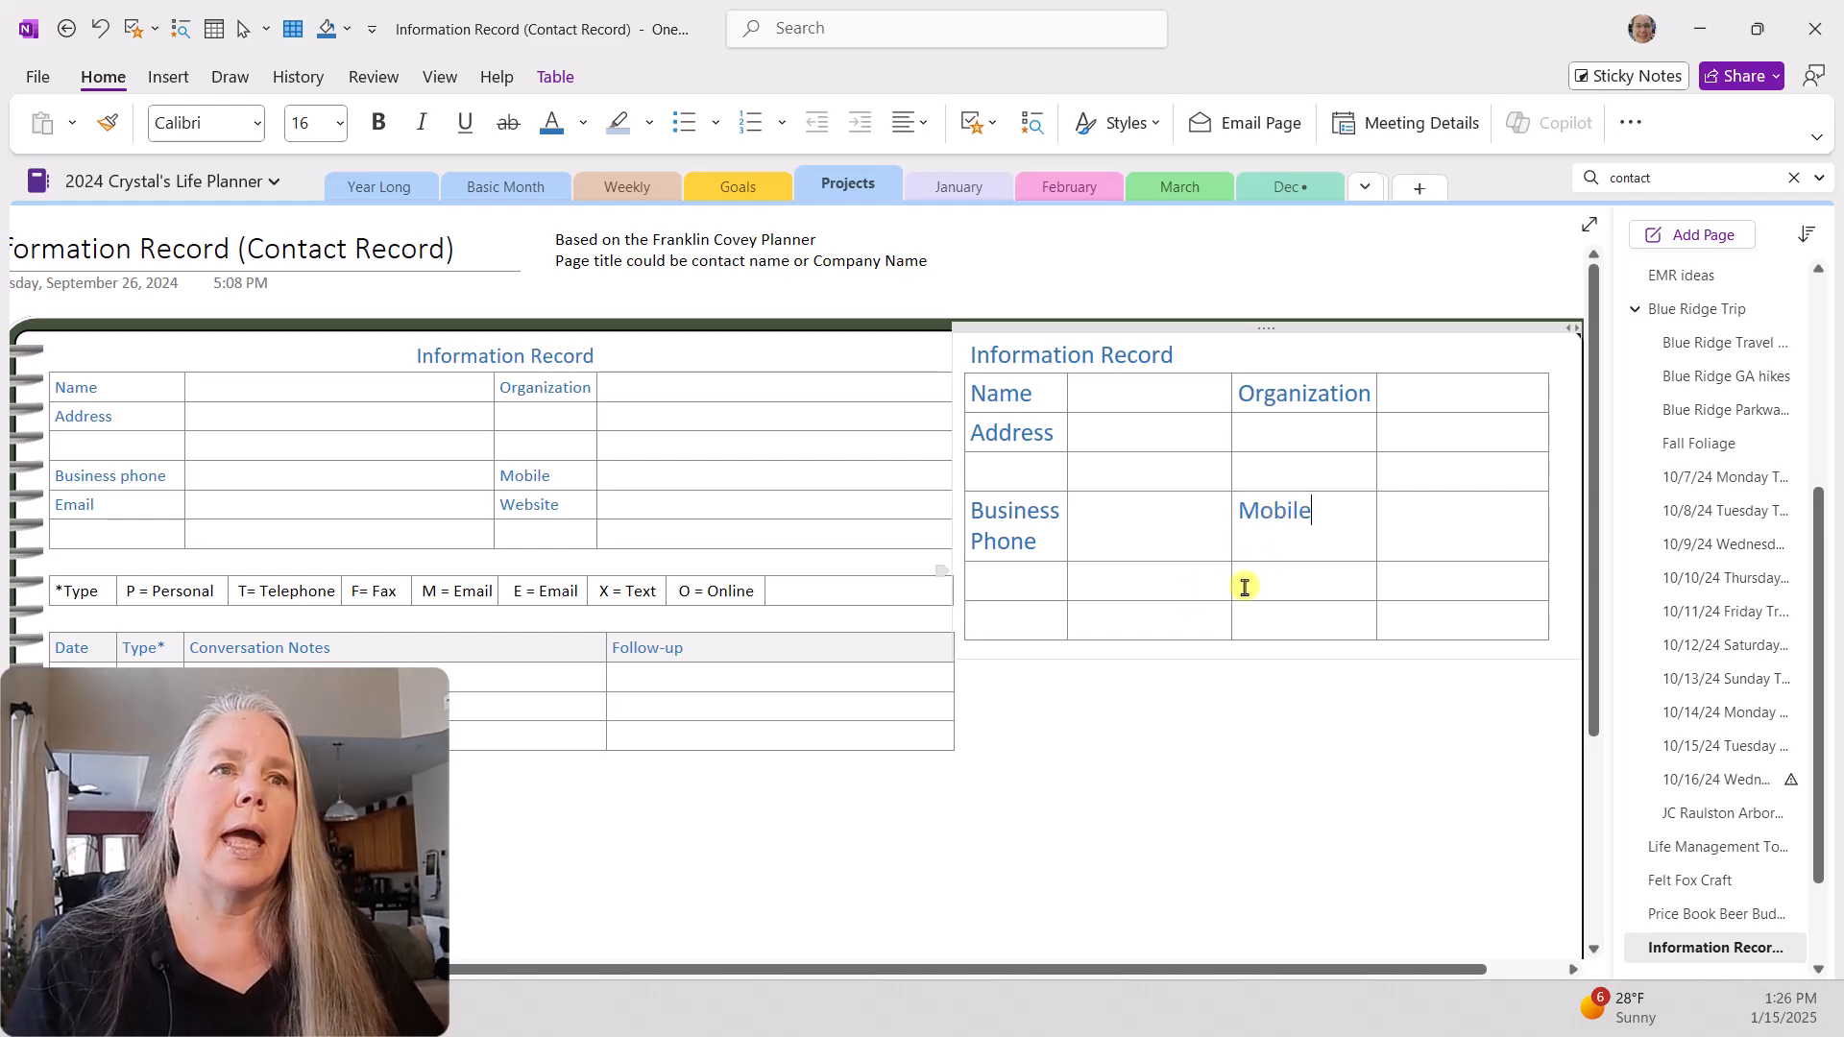
{"action": "left_click", "coordinate": [1030, 588]}
{"action": "type", "text": "Email"}
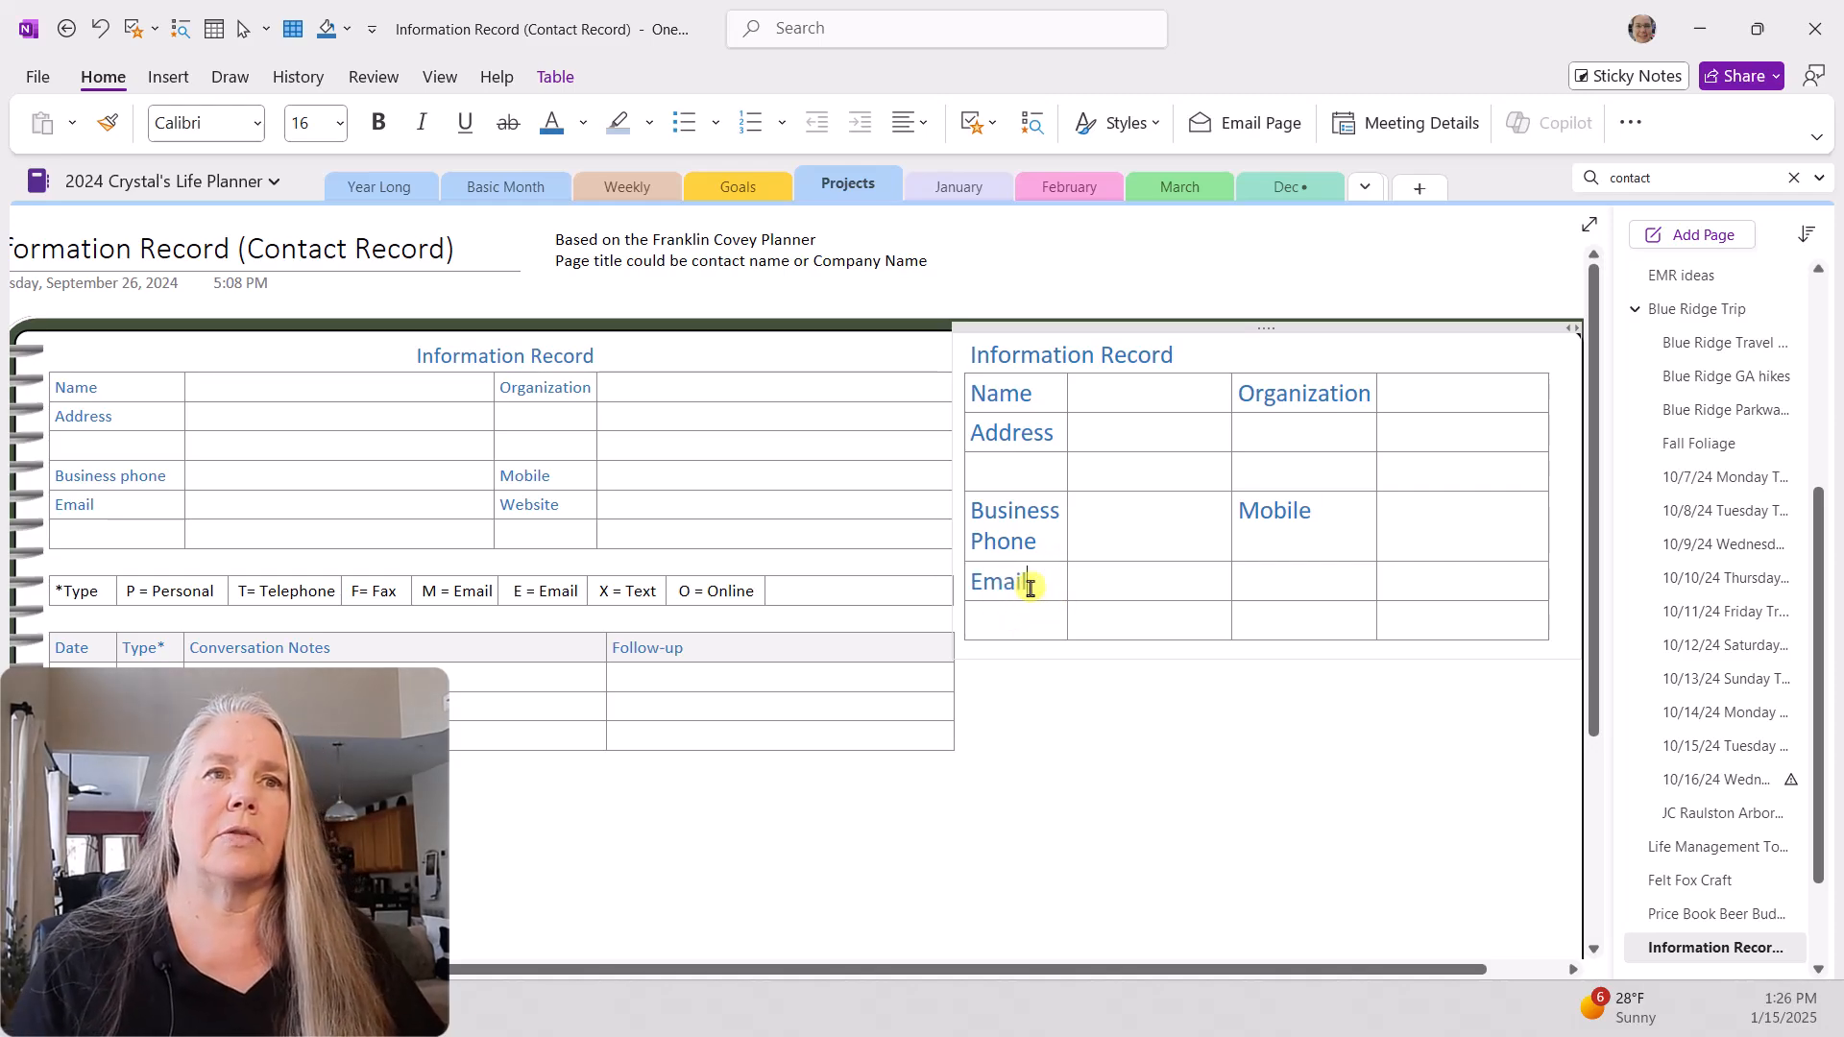
{"action": "left_click", "coordinate": [1285, 589]}
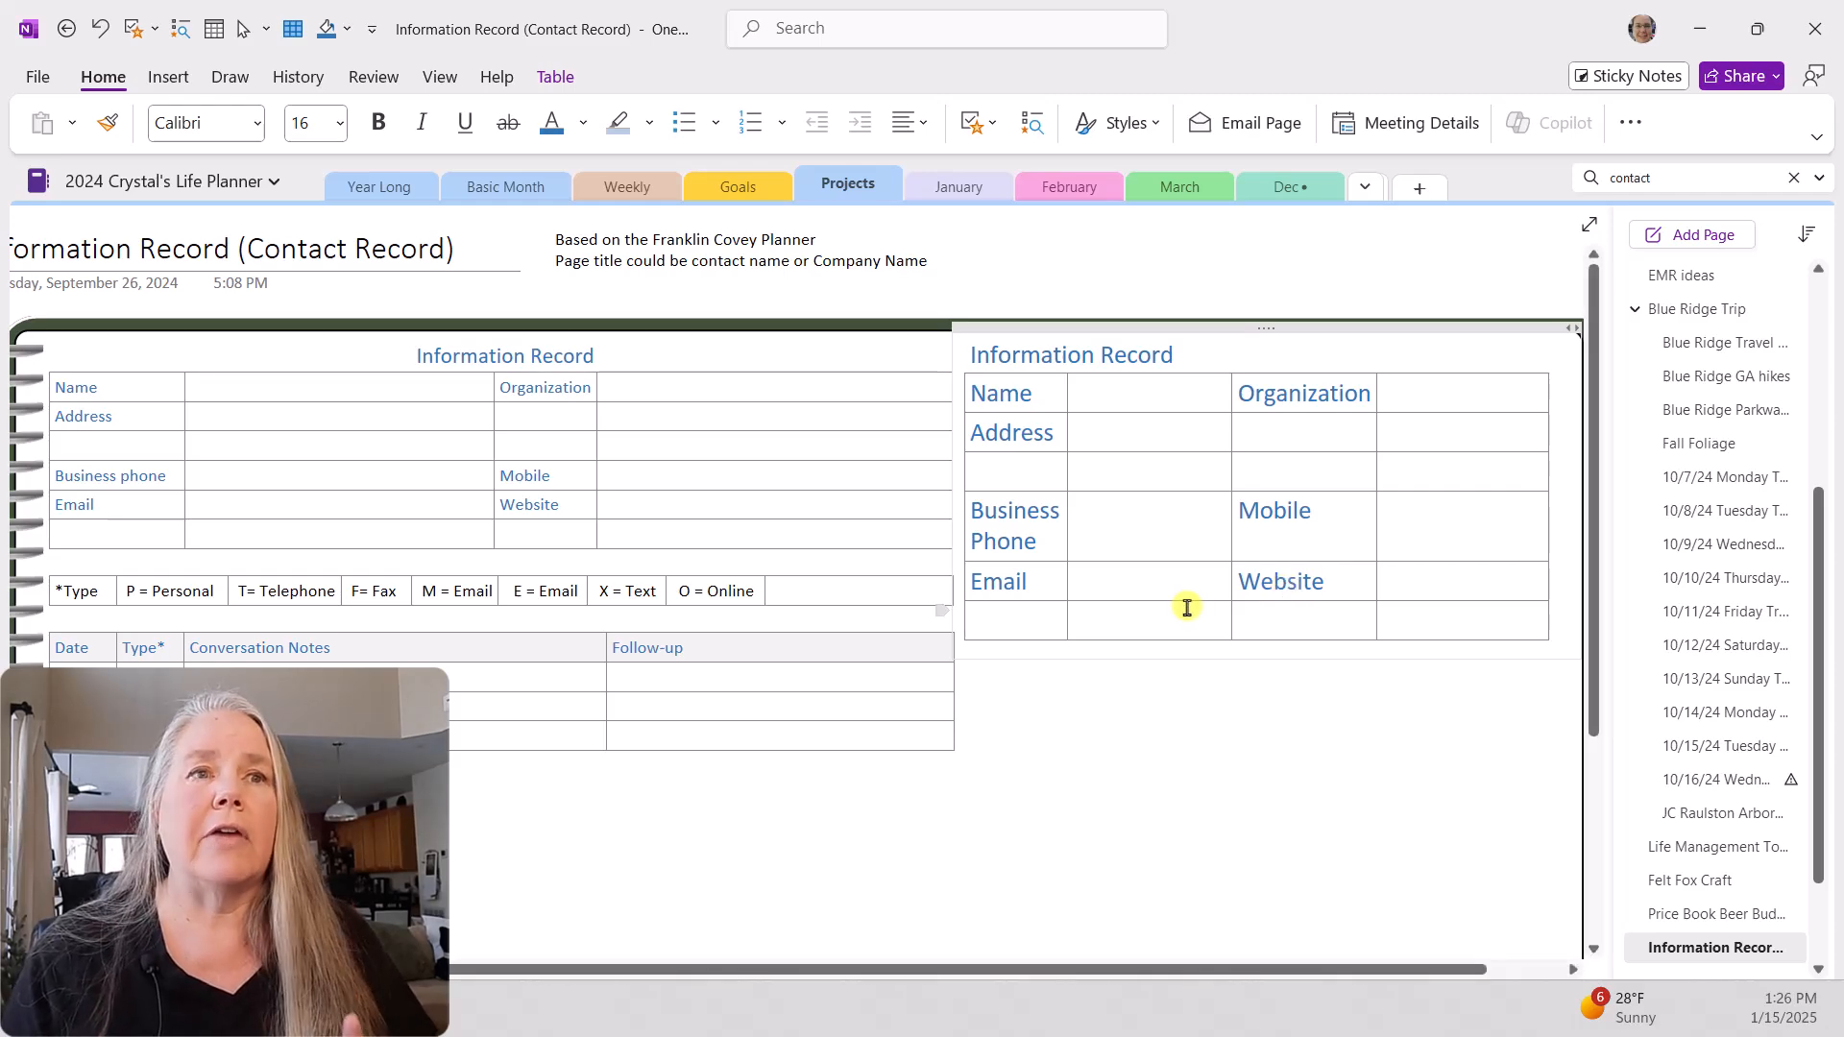
{"action": "left_click", "coordinate": [995, 626]}
{"action": "type", "text": "Fax"}
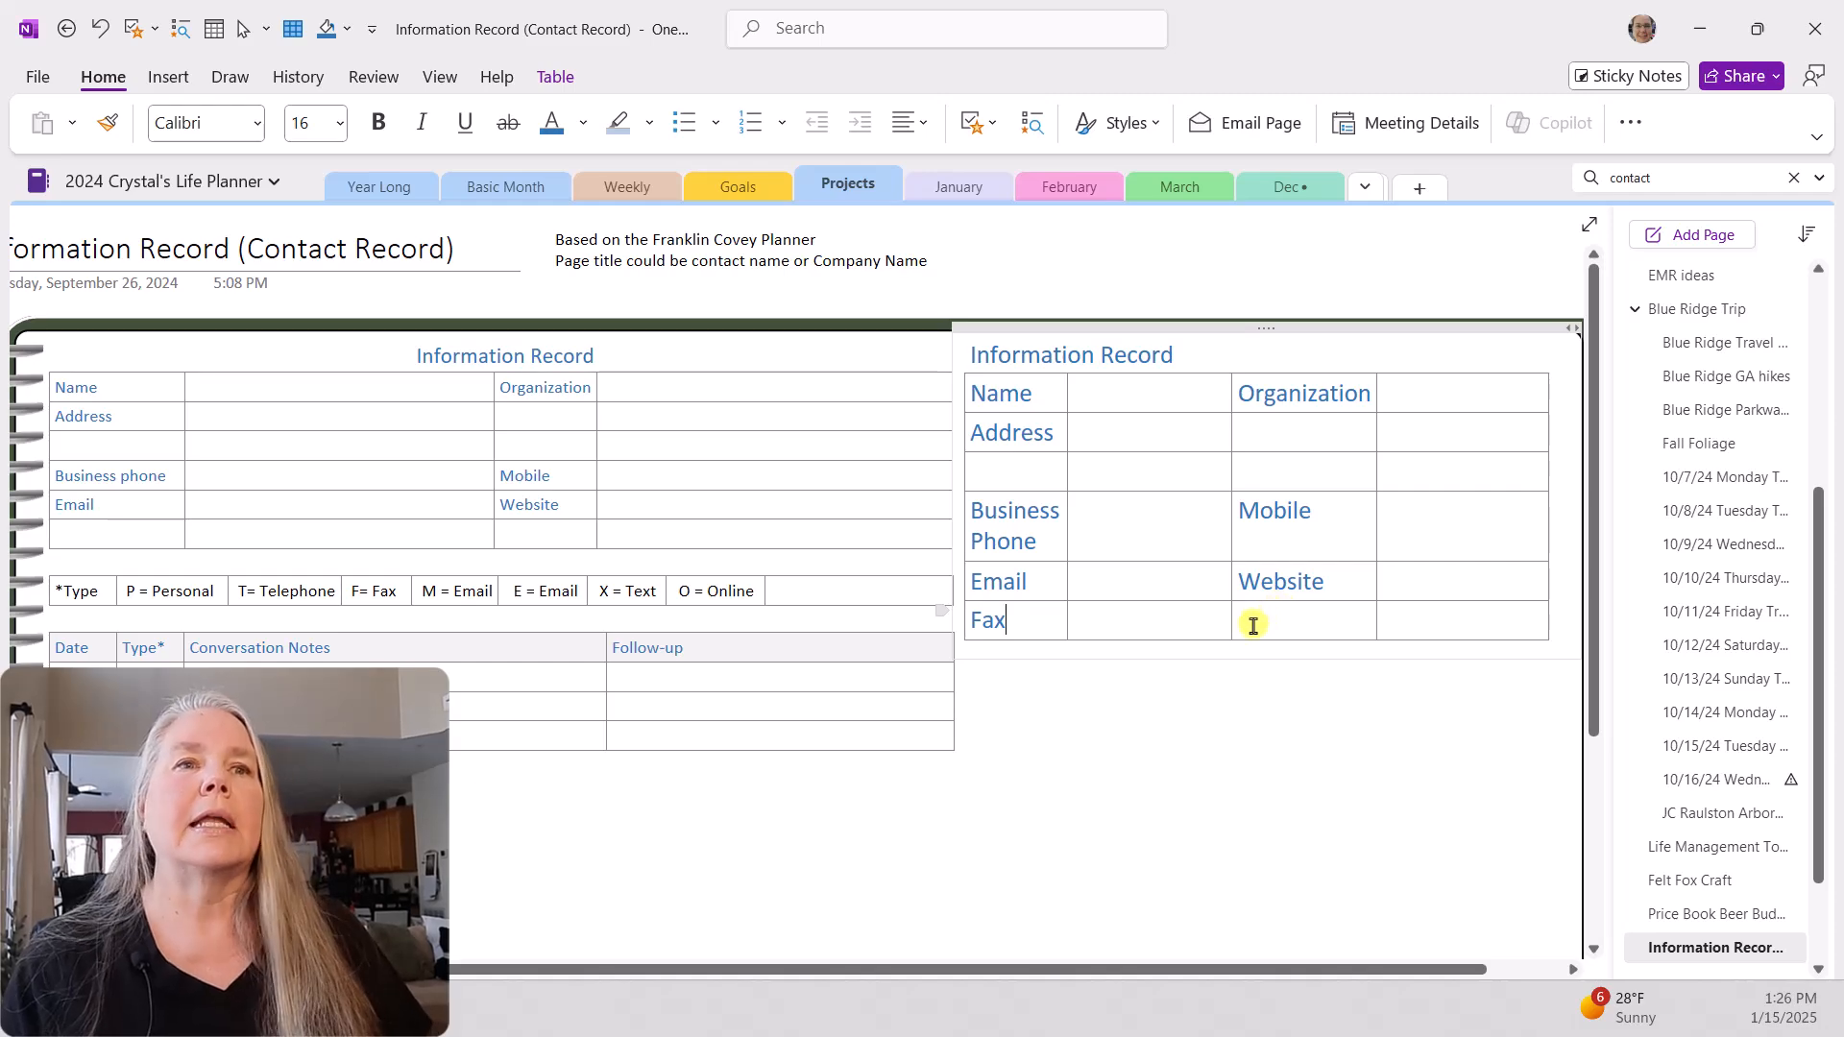
Step: Start a blank line directly below the new contact table
{"action": "left_click", "coordinate": [1474, 628]}
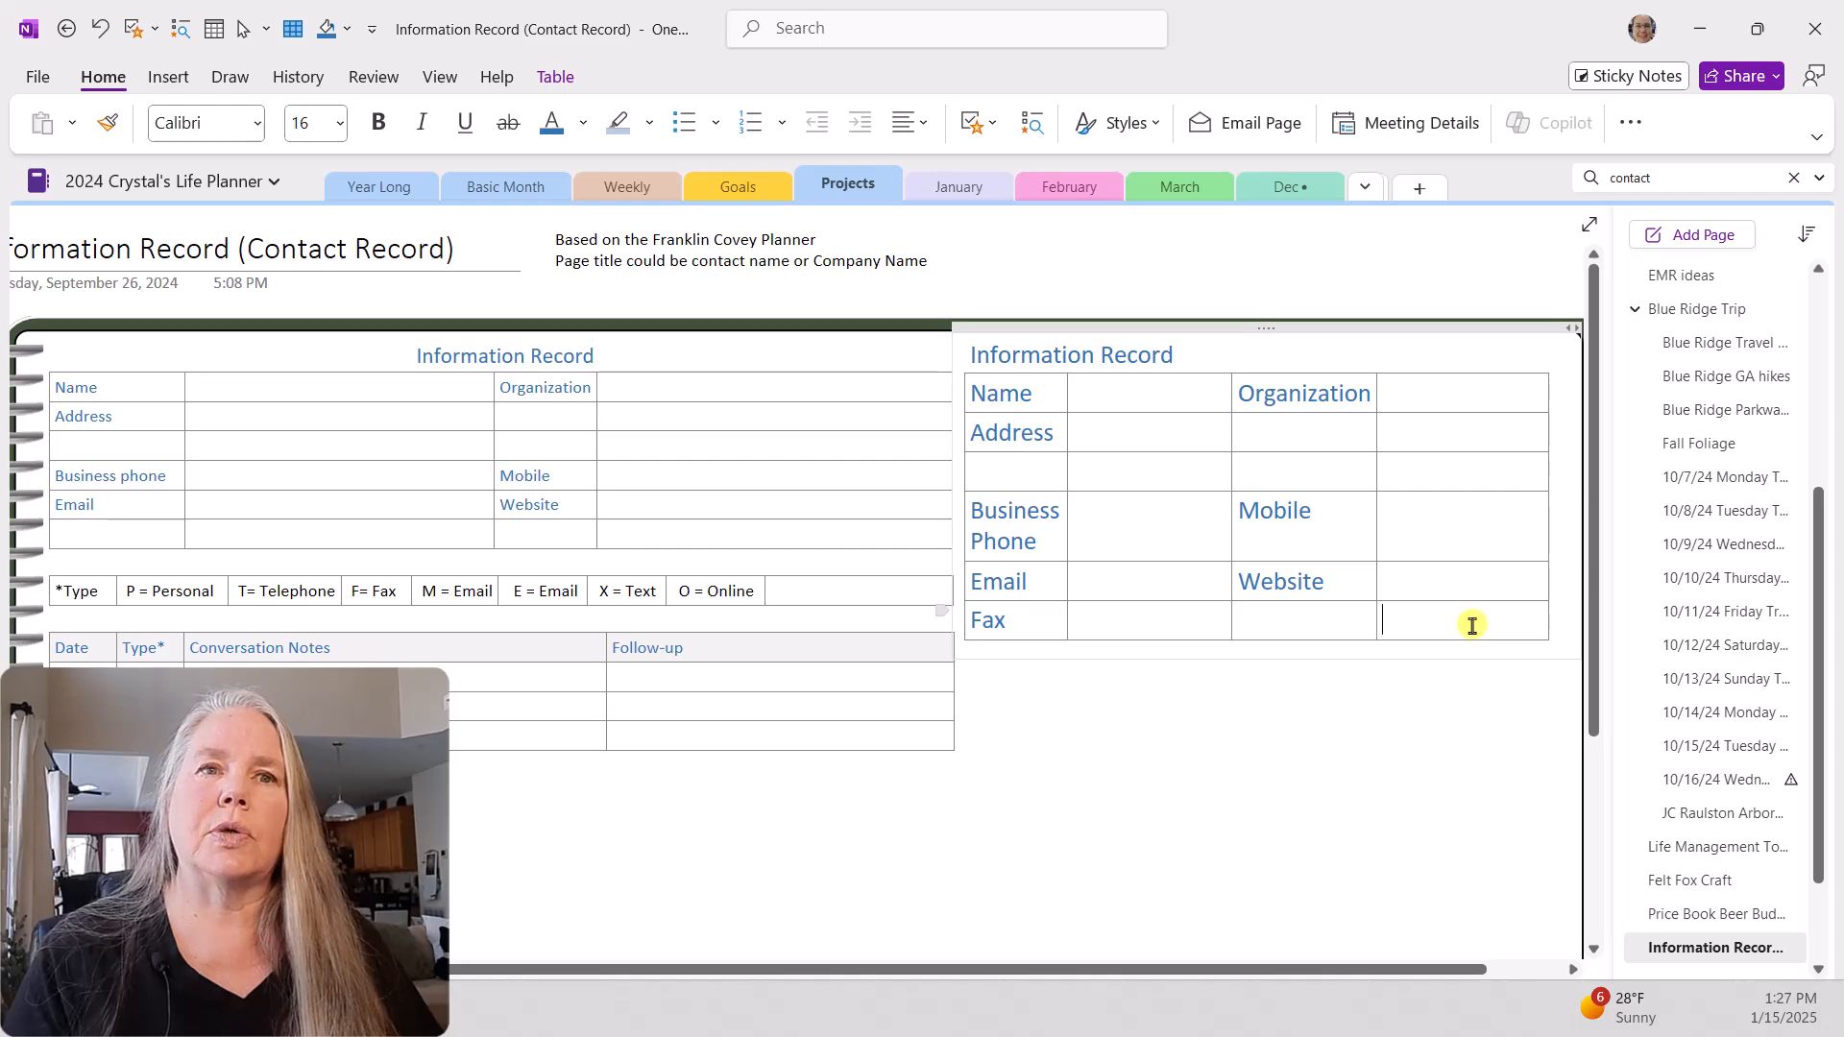
{"action": "key", "text": "Tab"}
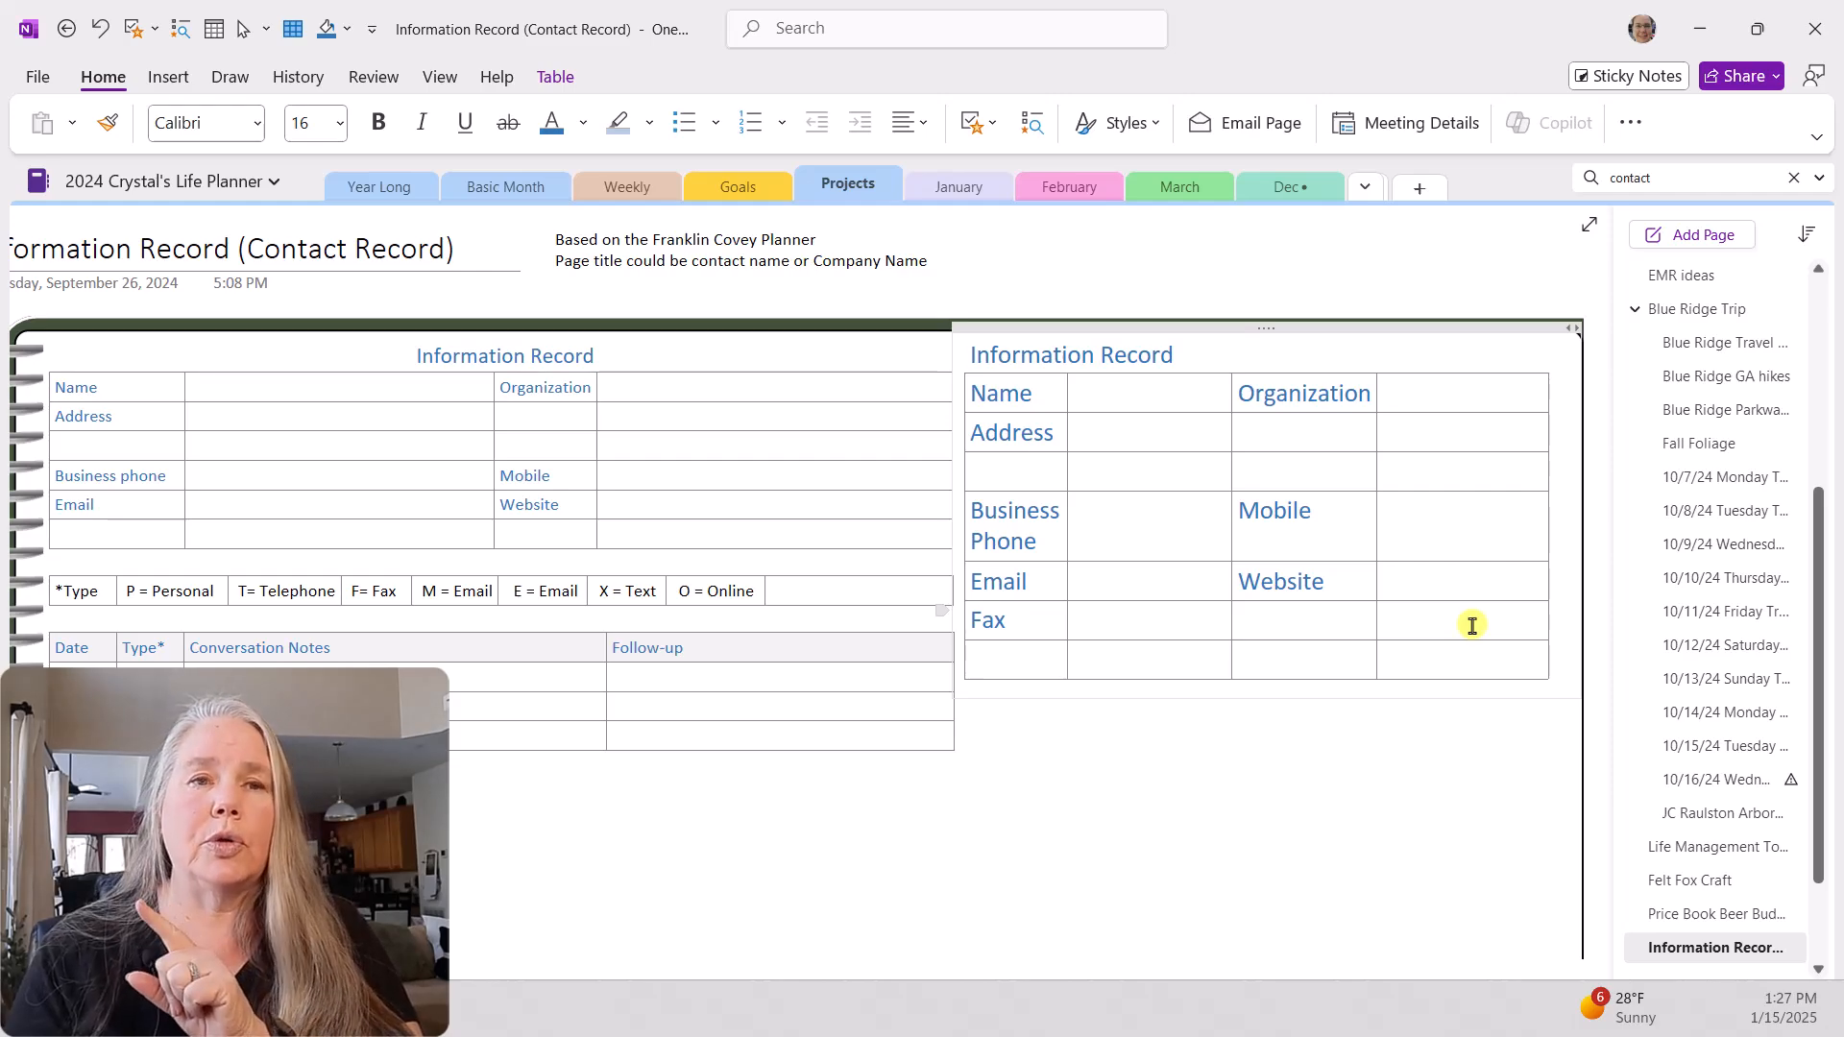
{"action": "key", "text": "Return"}
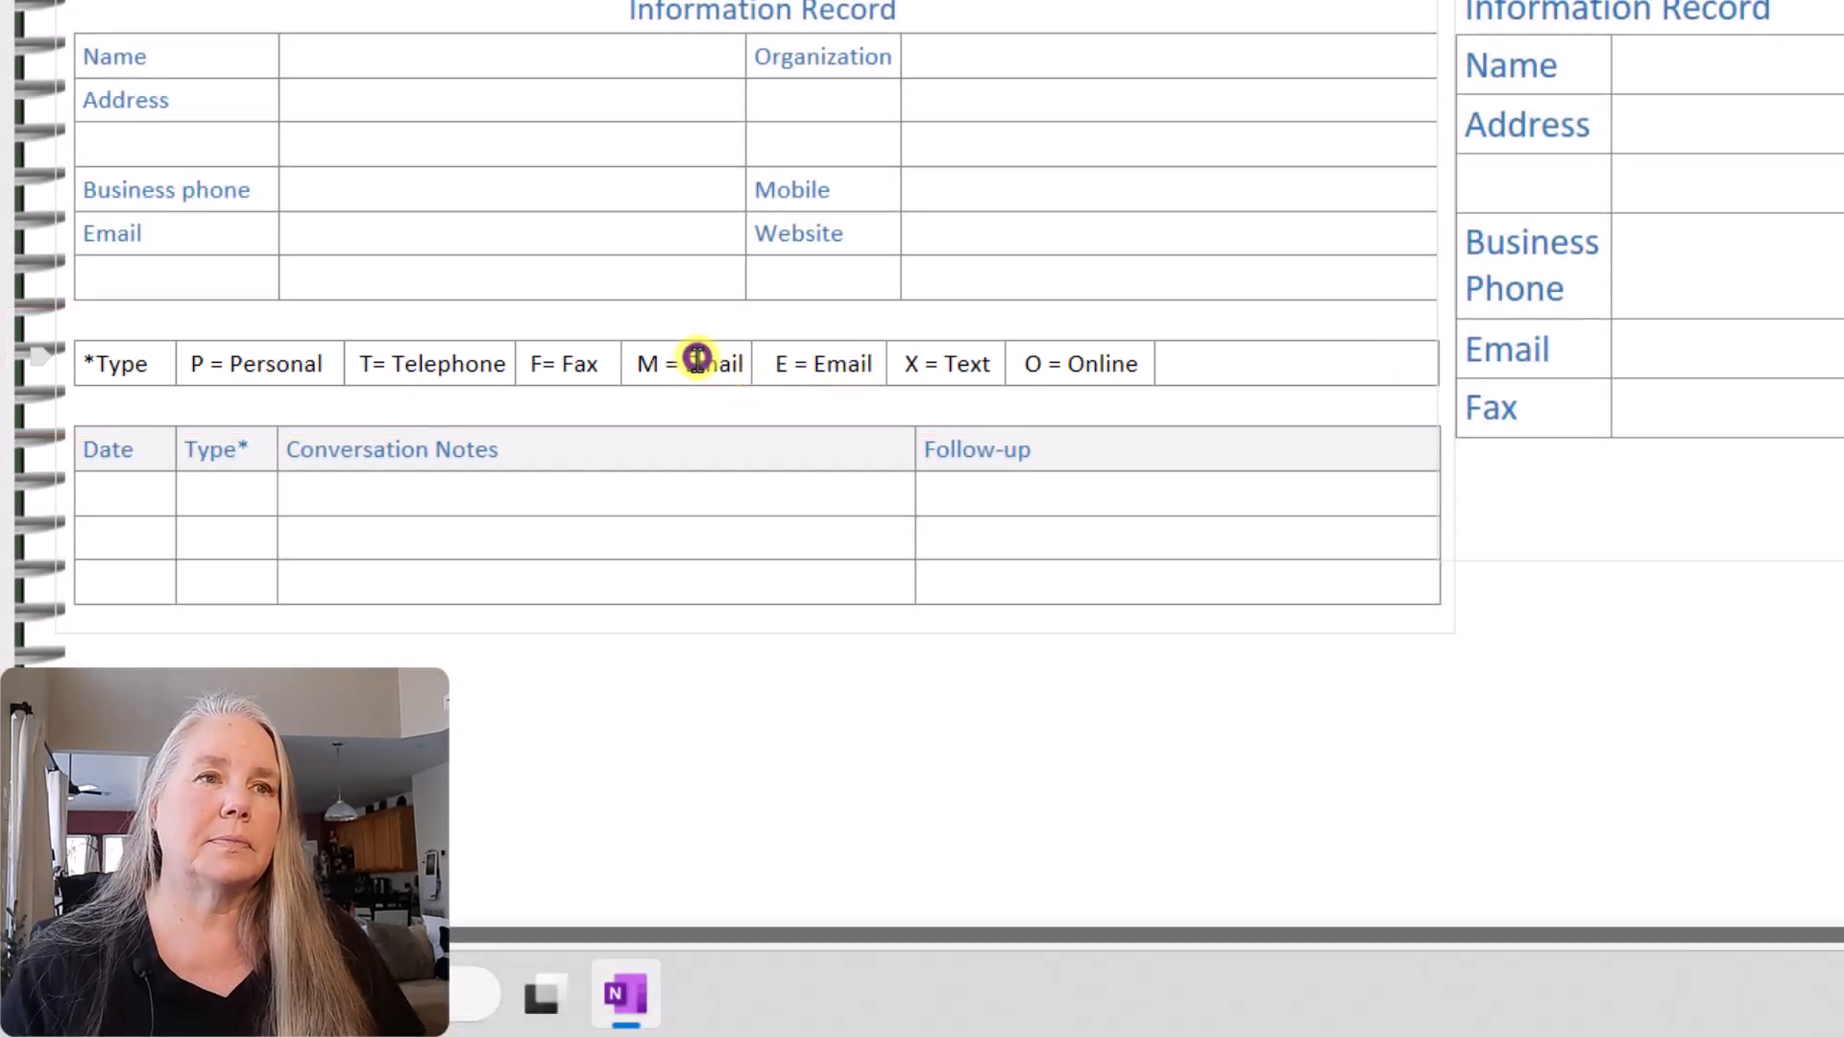
Step: Correct "M = Email" to "M = Mail" in the original record's type legend
{"action": "left_click", "coordinate": [695, 362]}
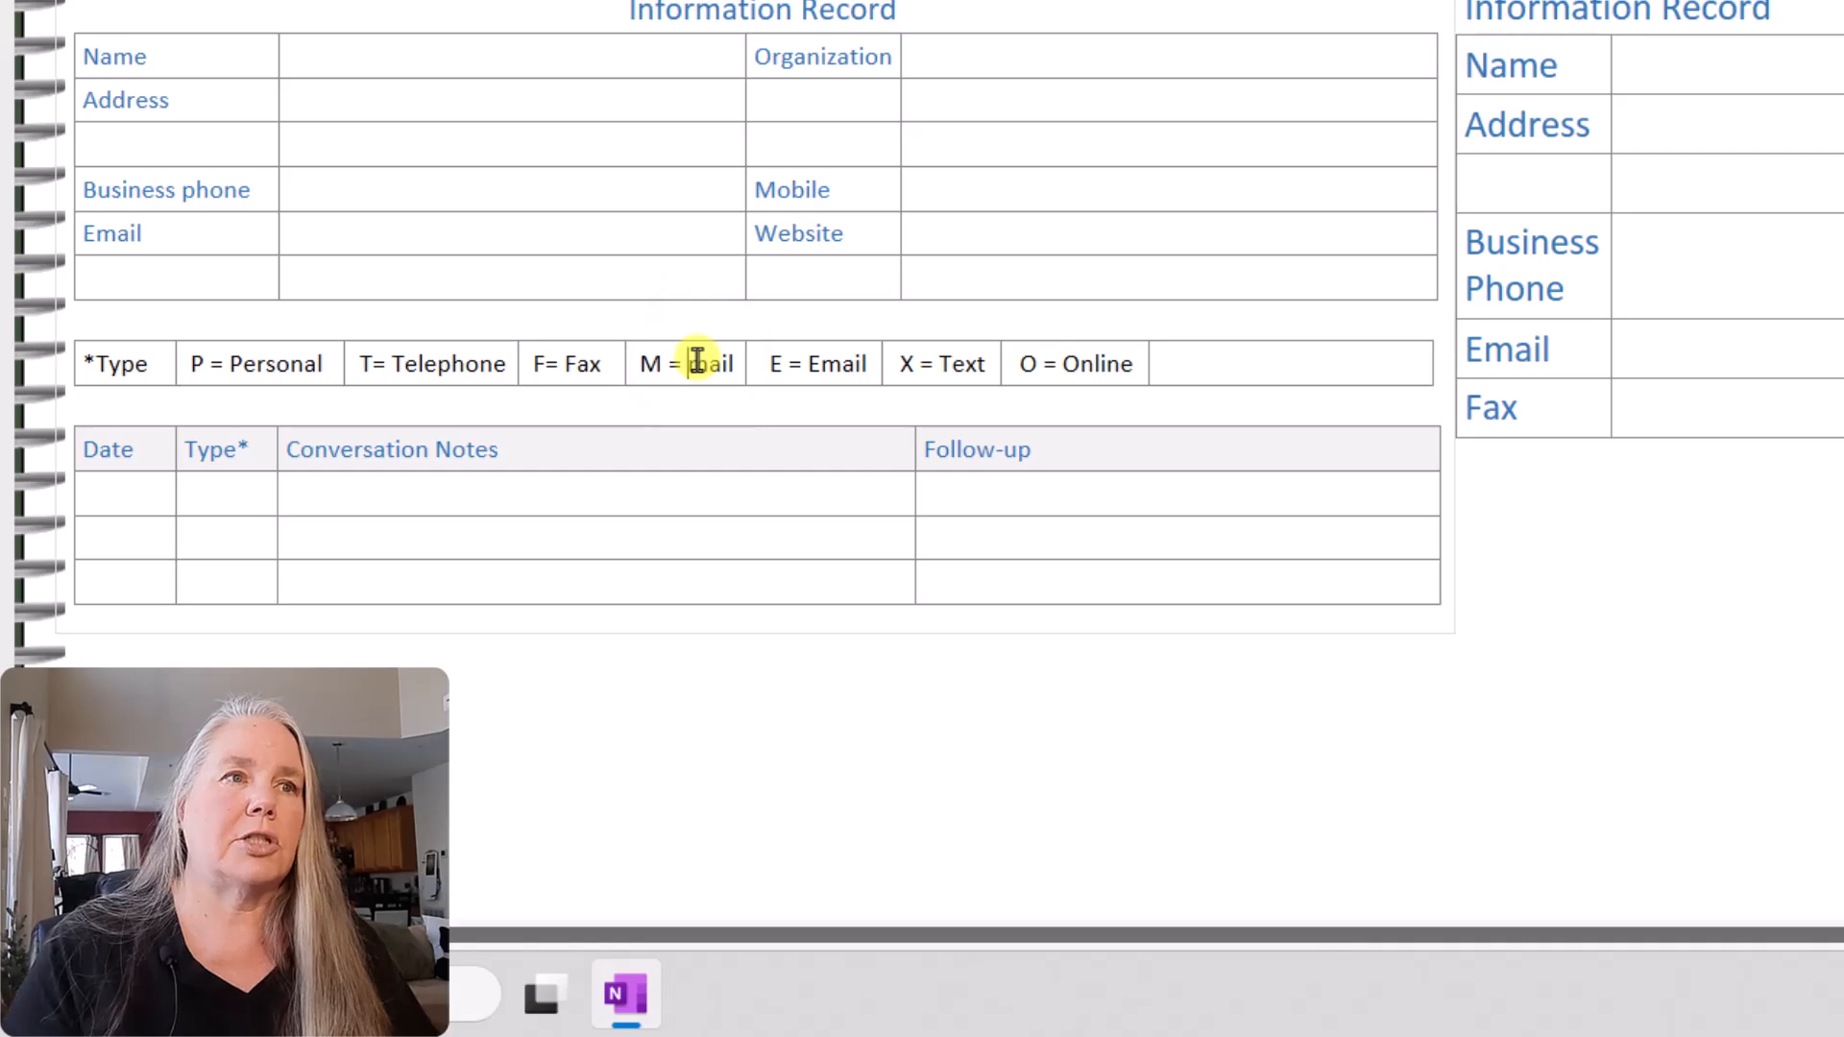
{"action": "key", "text": "Delete"}
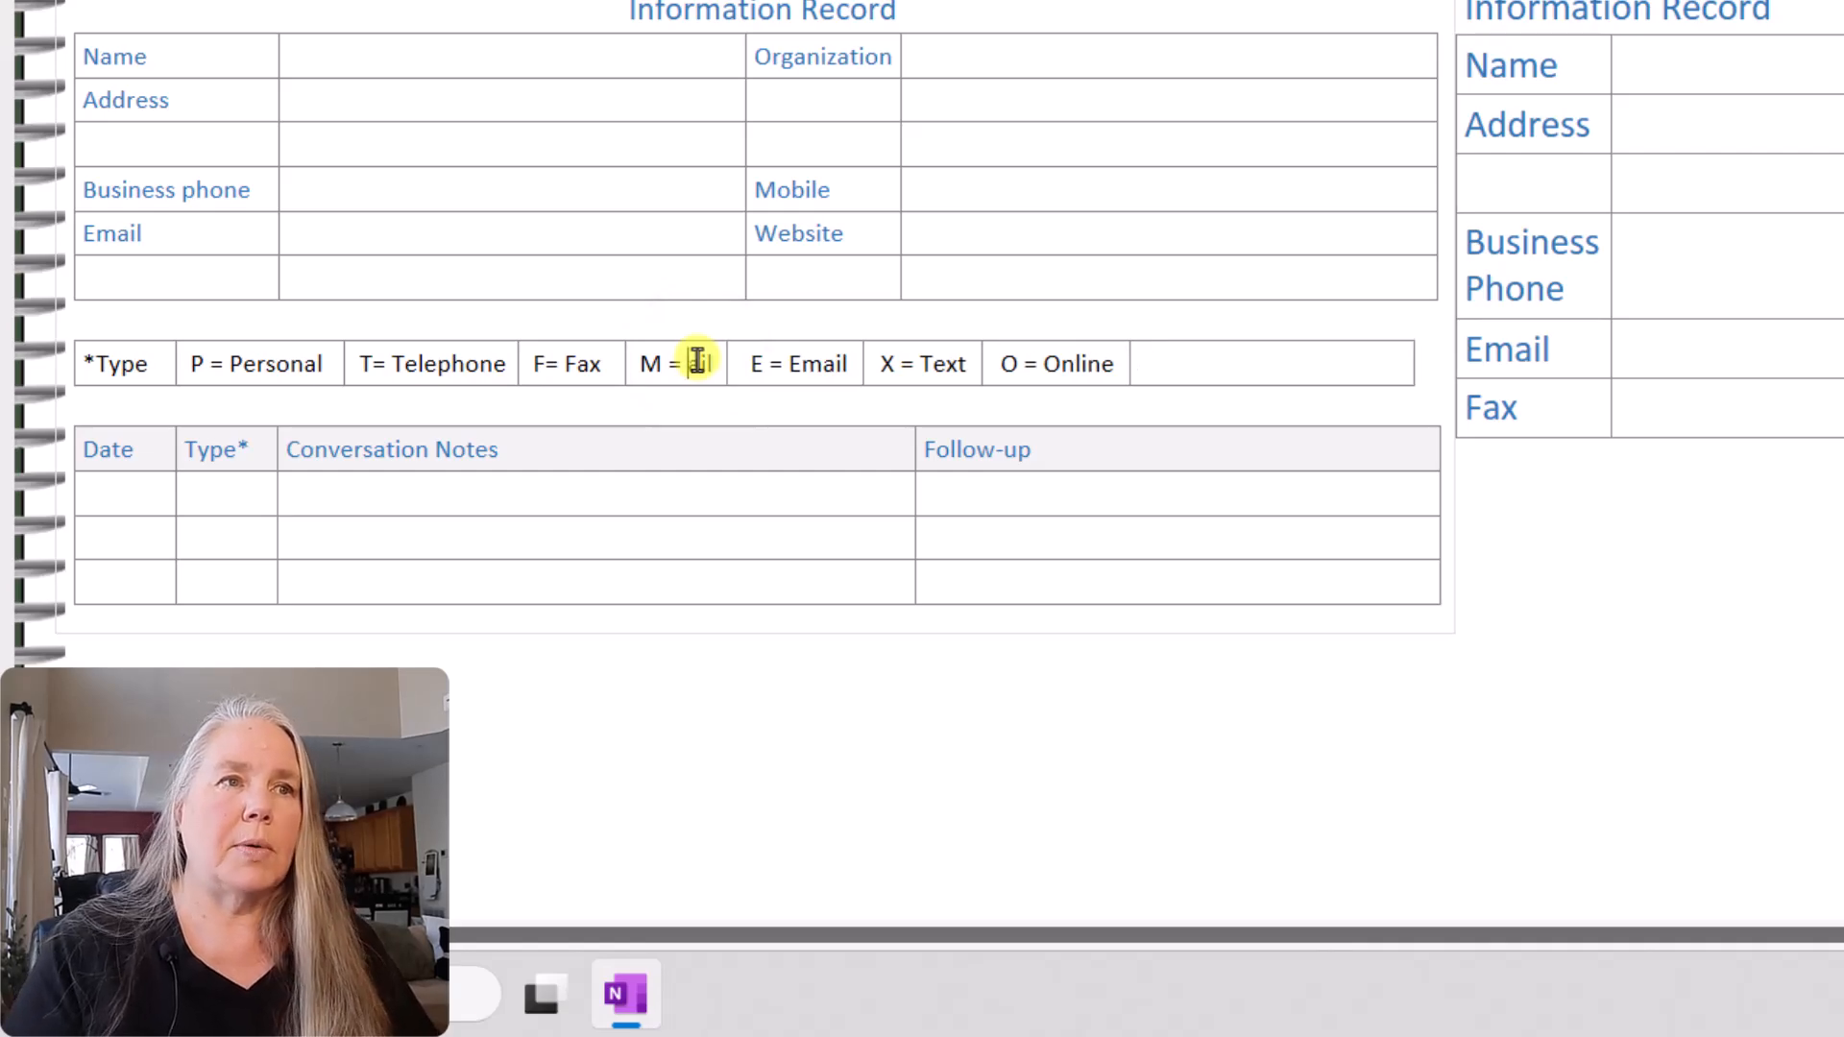
{"action": "type", "text": "Mail"}
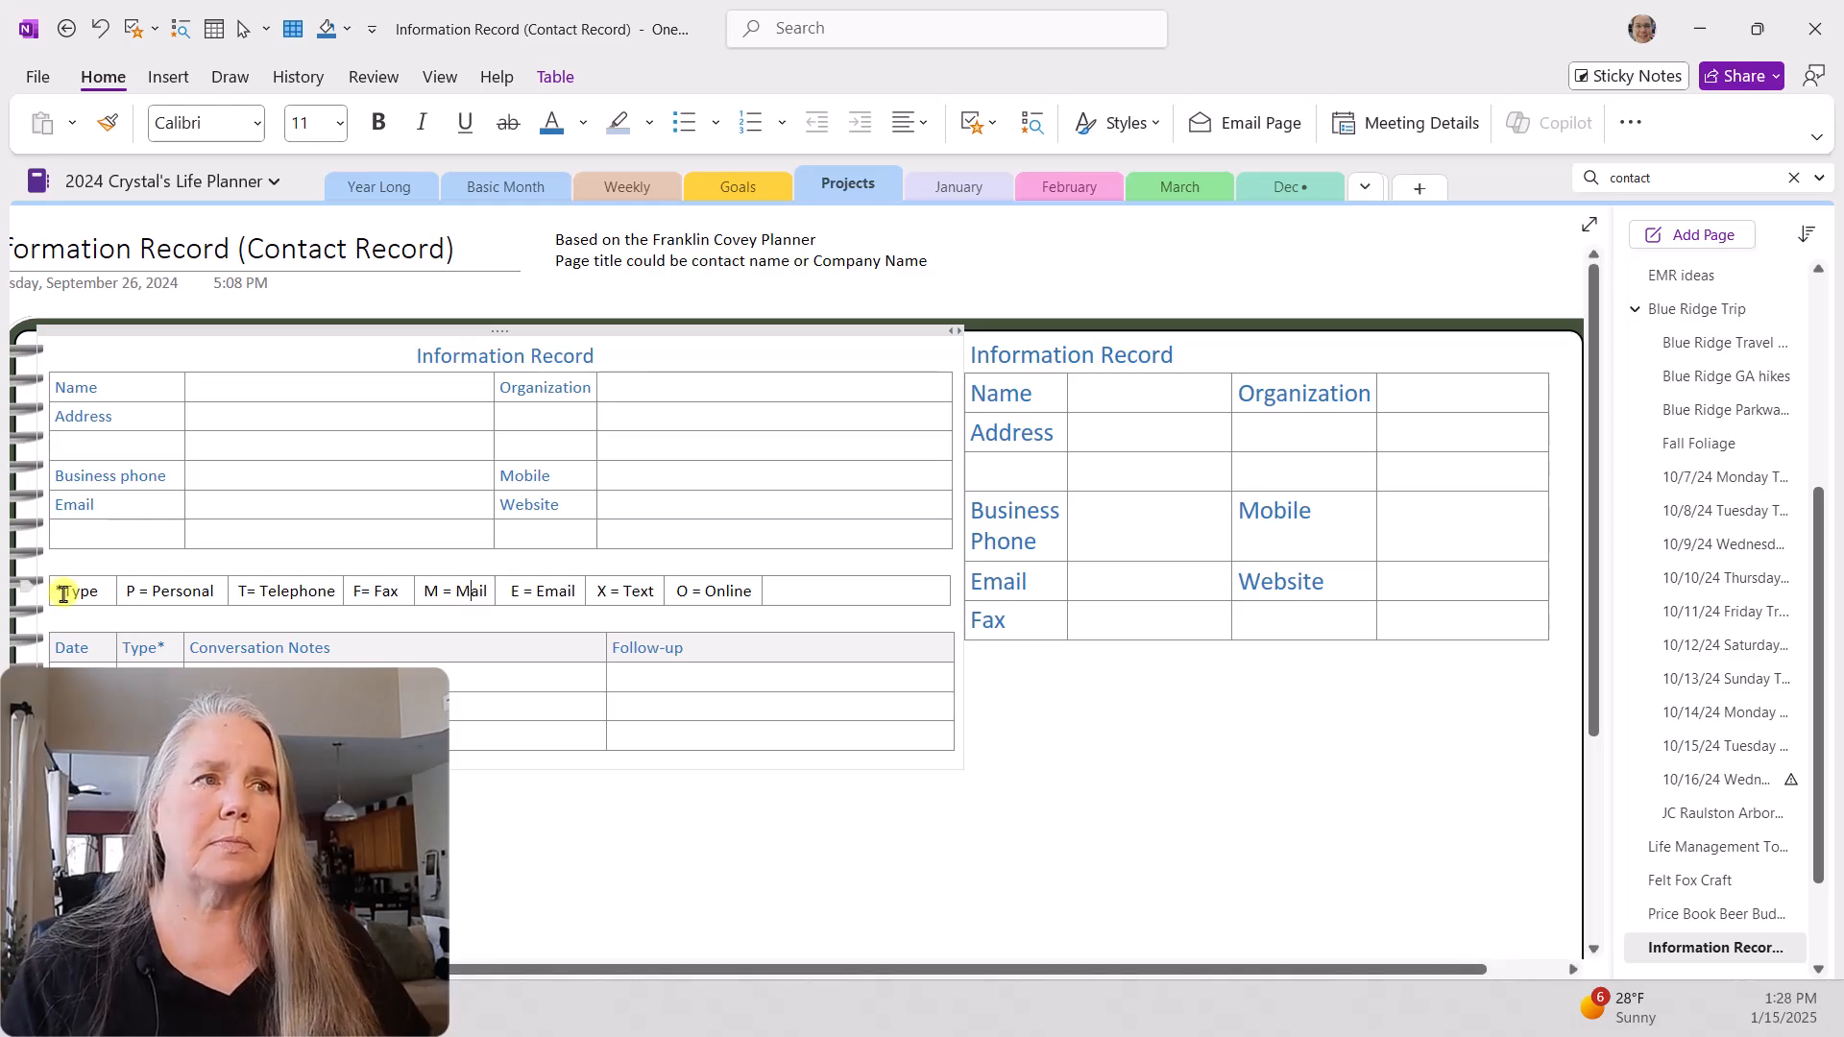
{"action": "left_click", "coordinate": [1018, 690]}
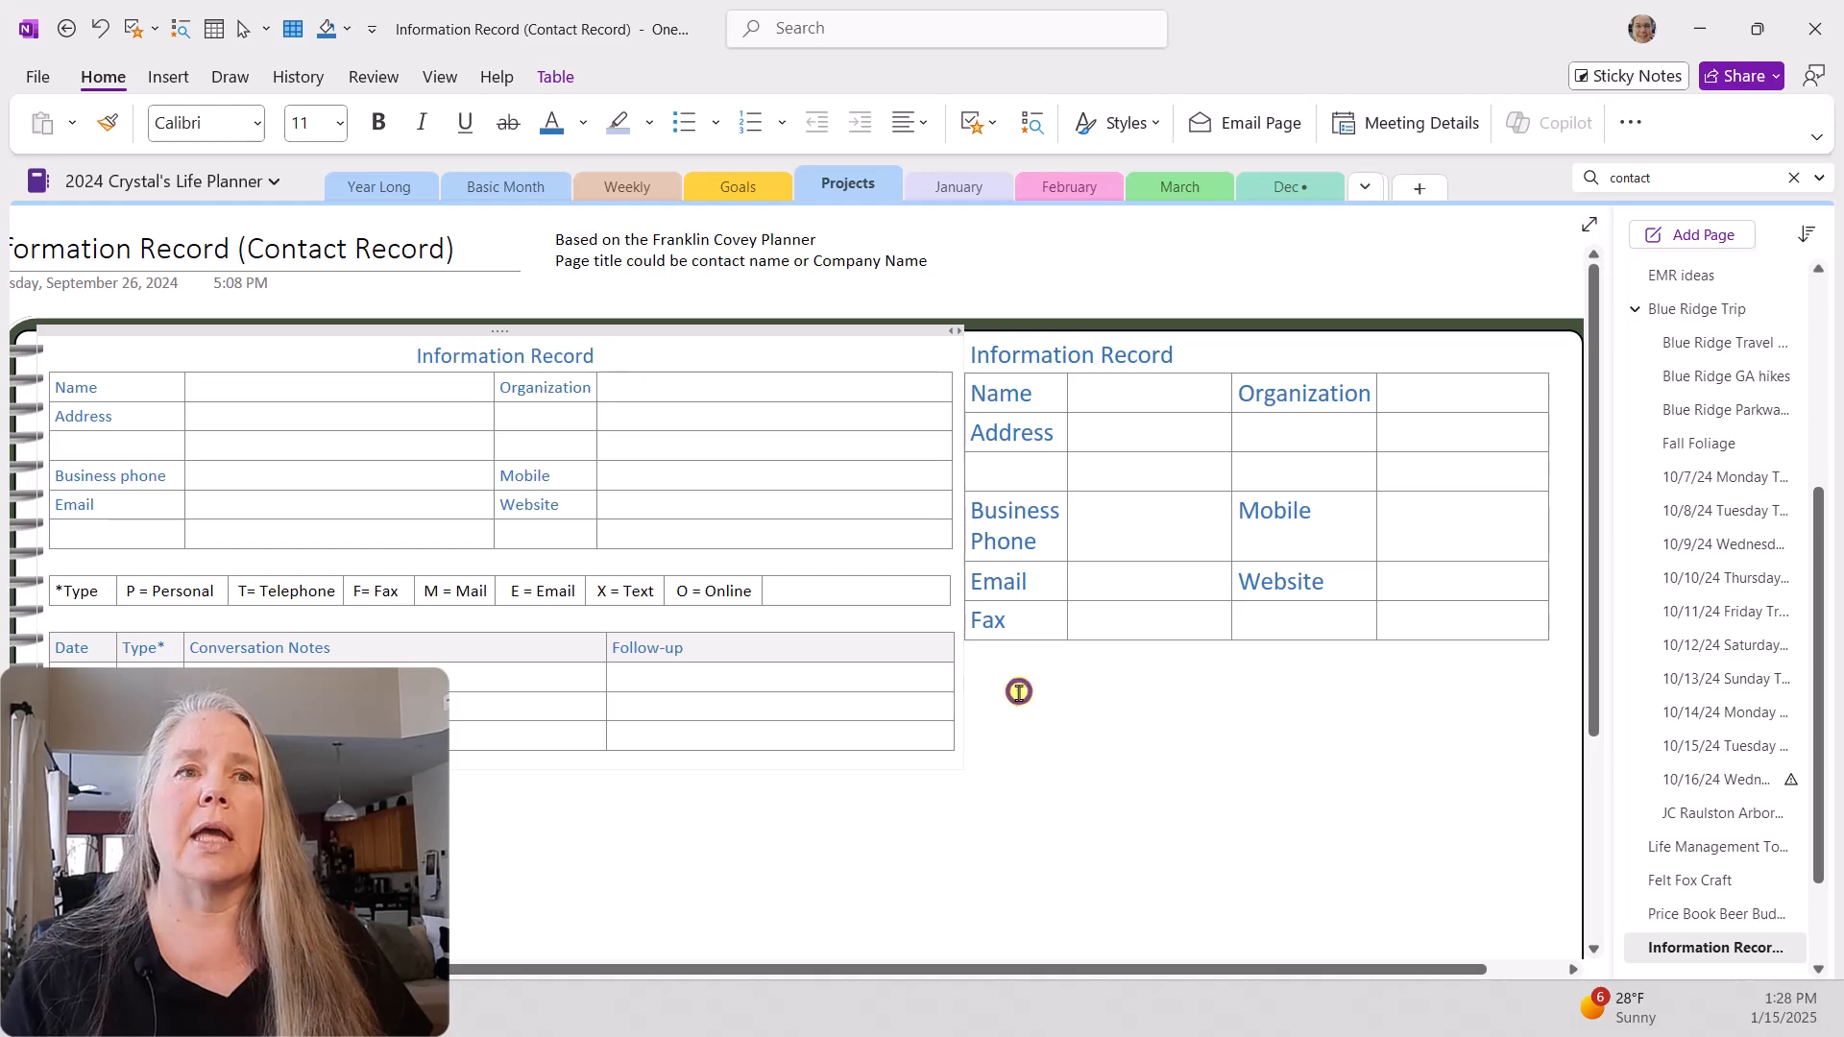
{"action": "left_click", "coordinate": [968, 700]}
{"action": "left_click", "coordinate": [1076, 652]}
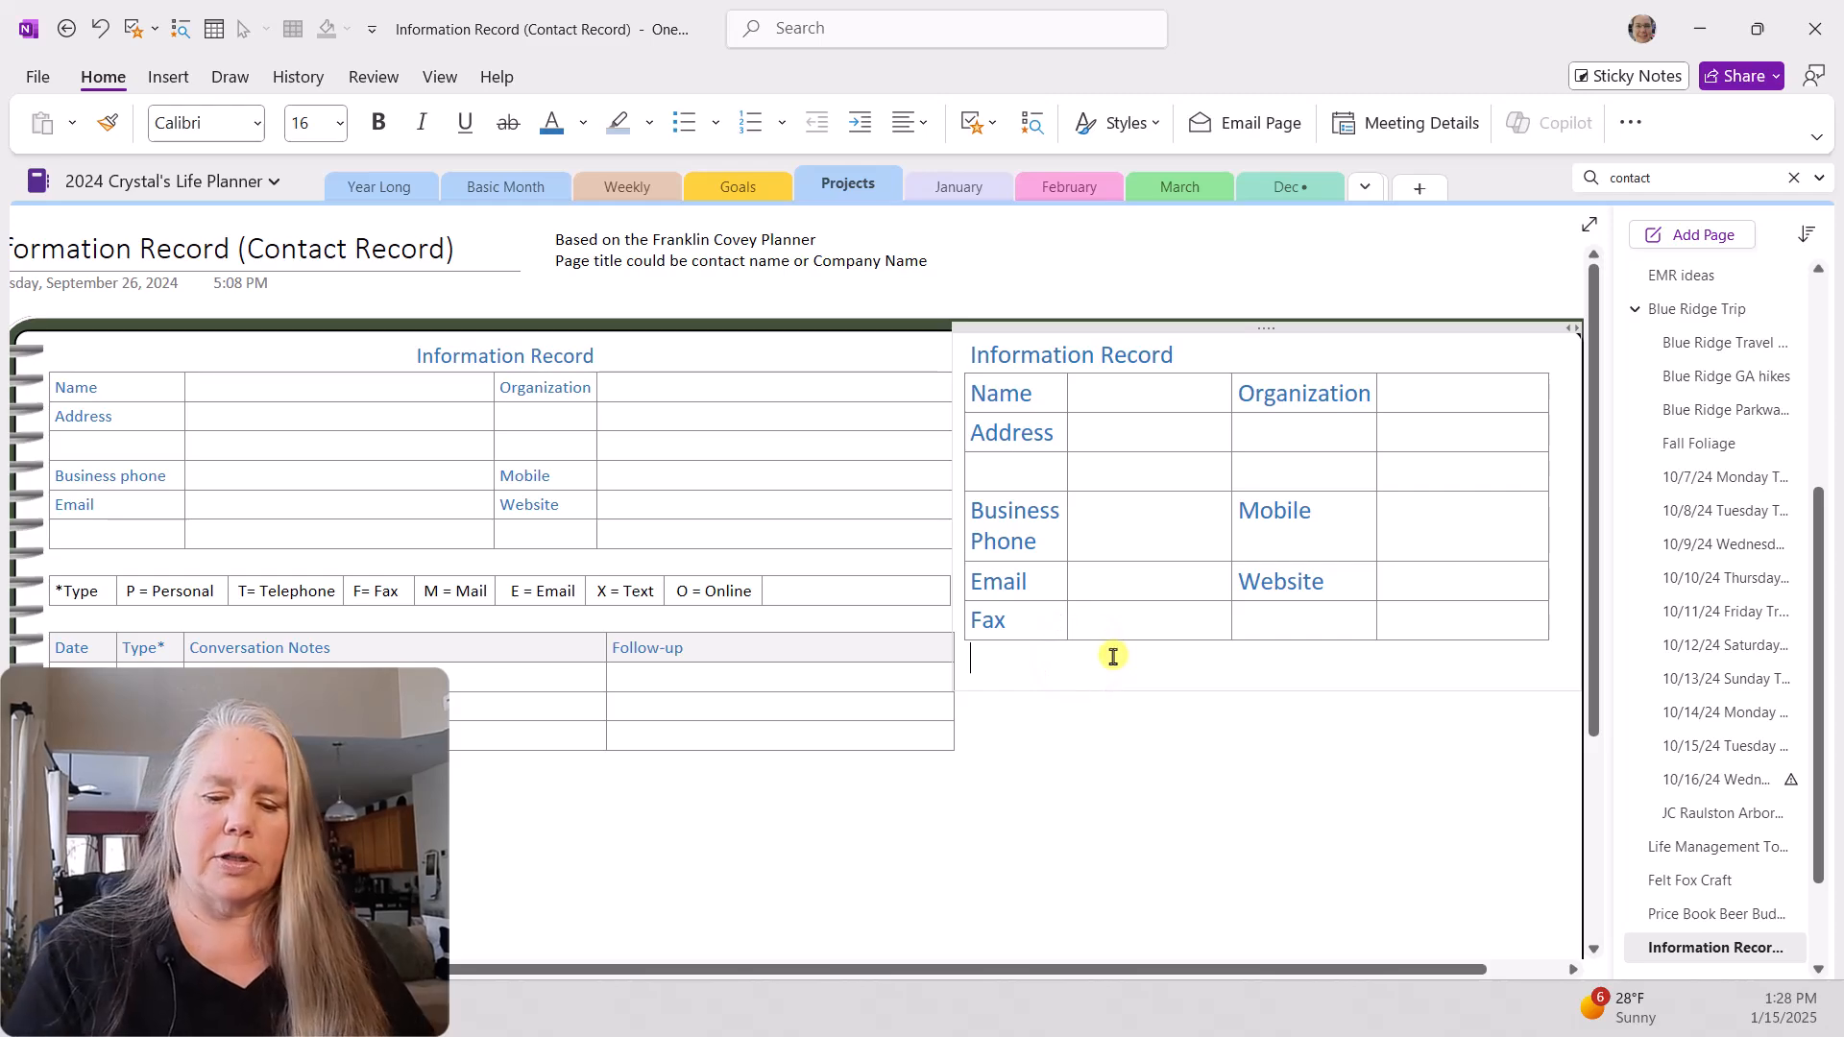
{"action": "key", "text": "ctrl+z"}
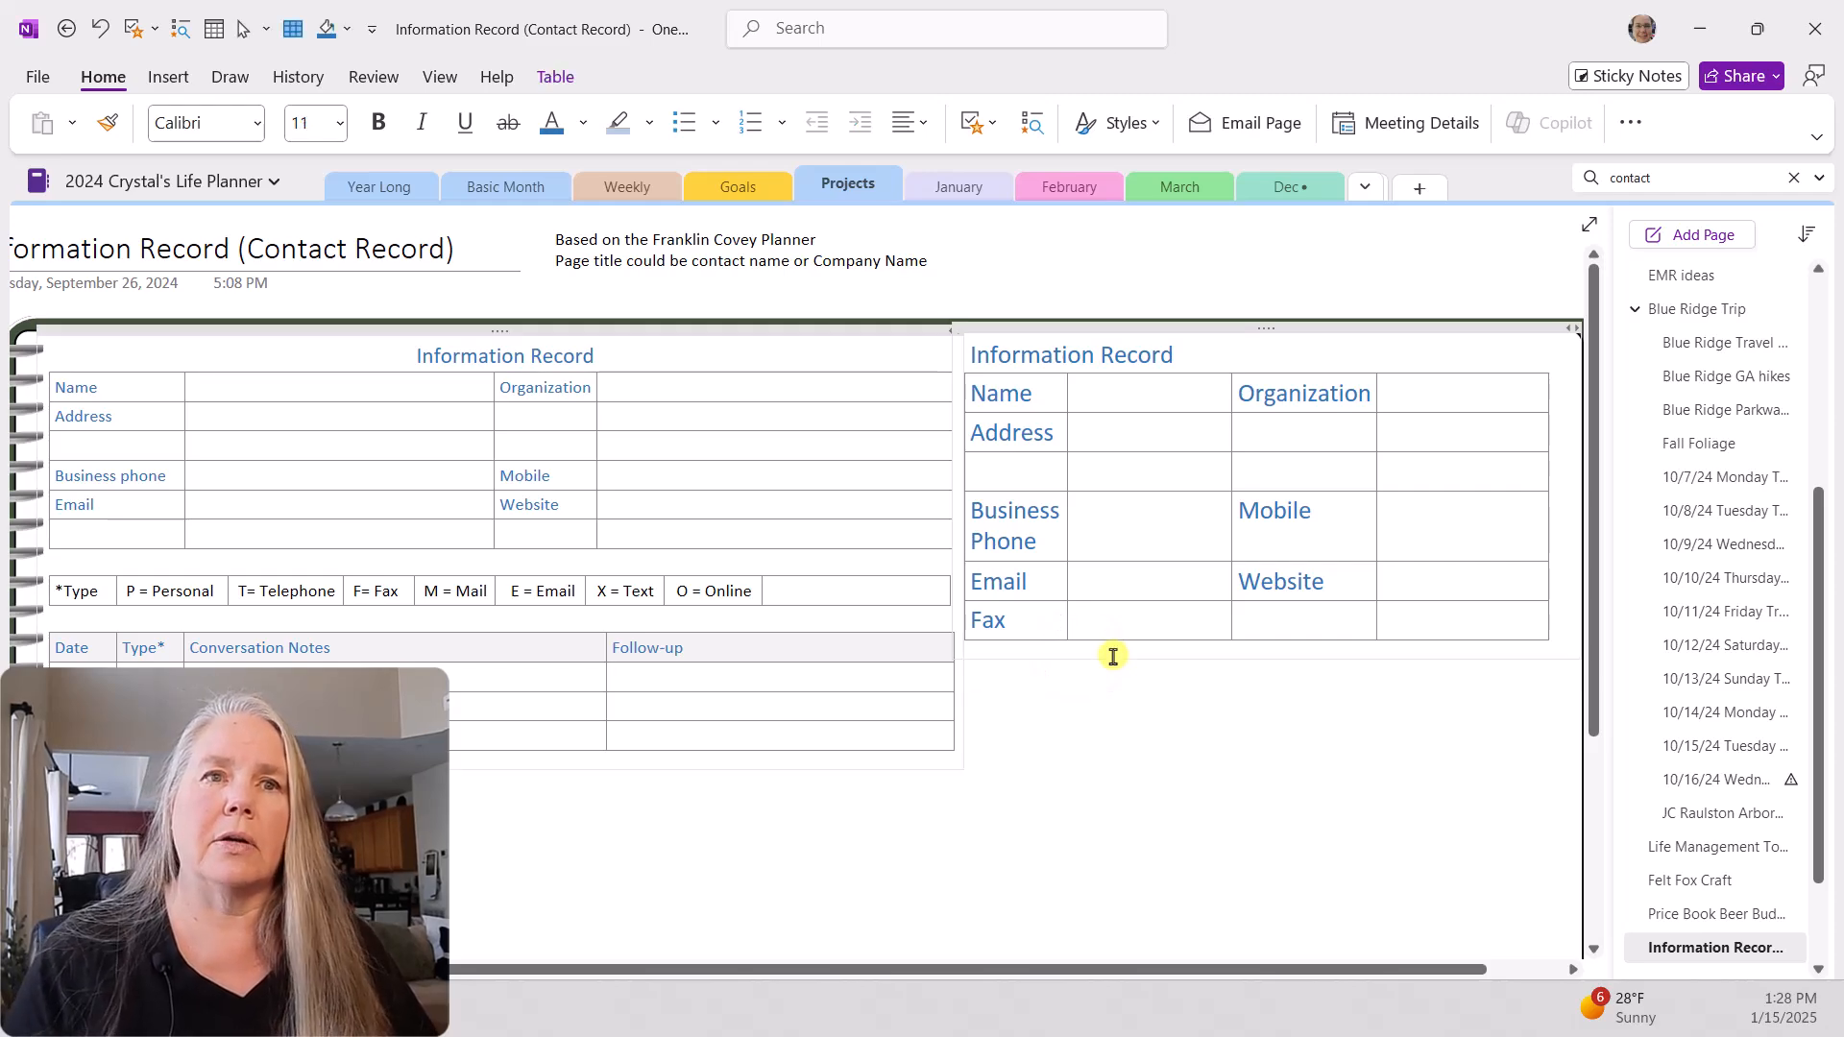
Step: Insert a 7x1 table below the new contact table, leaving a blank line between them, and enter "*Type" in its first cell
{"action": "left_click", "coordinate": [1437, 618]}
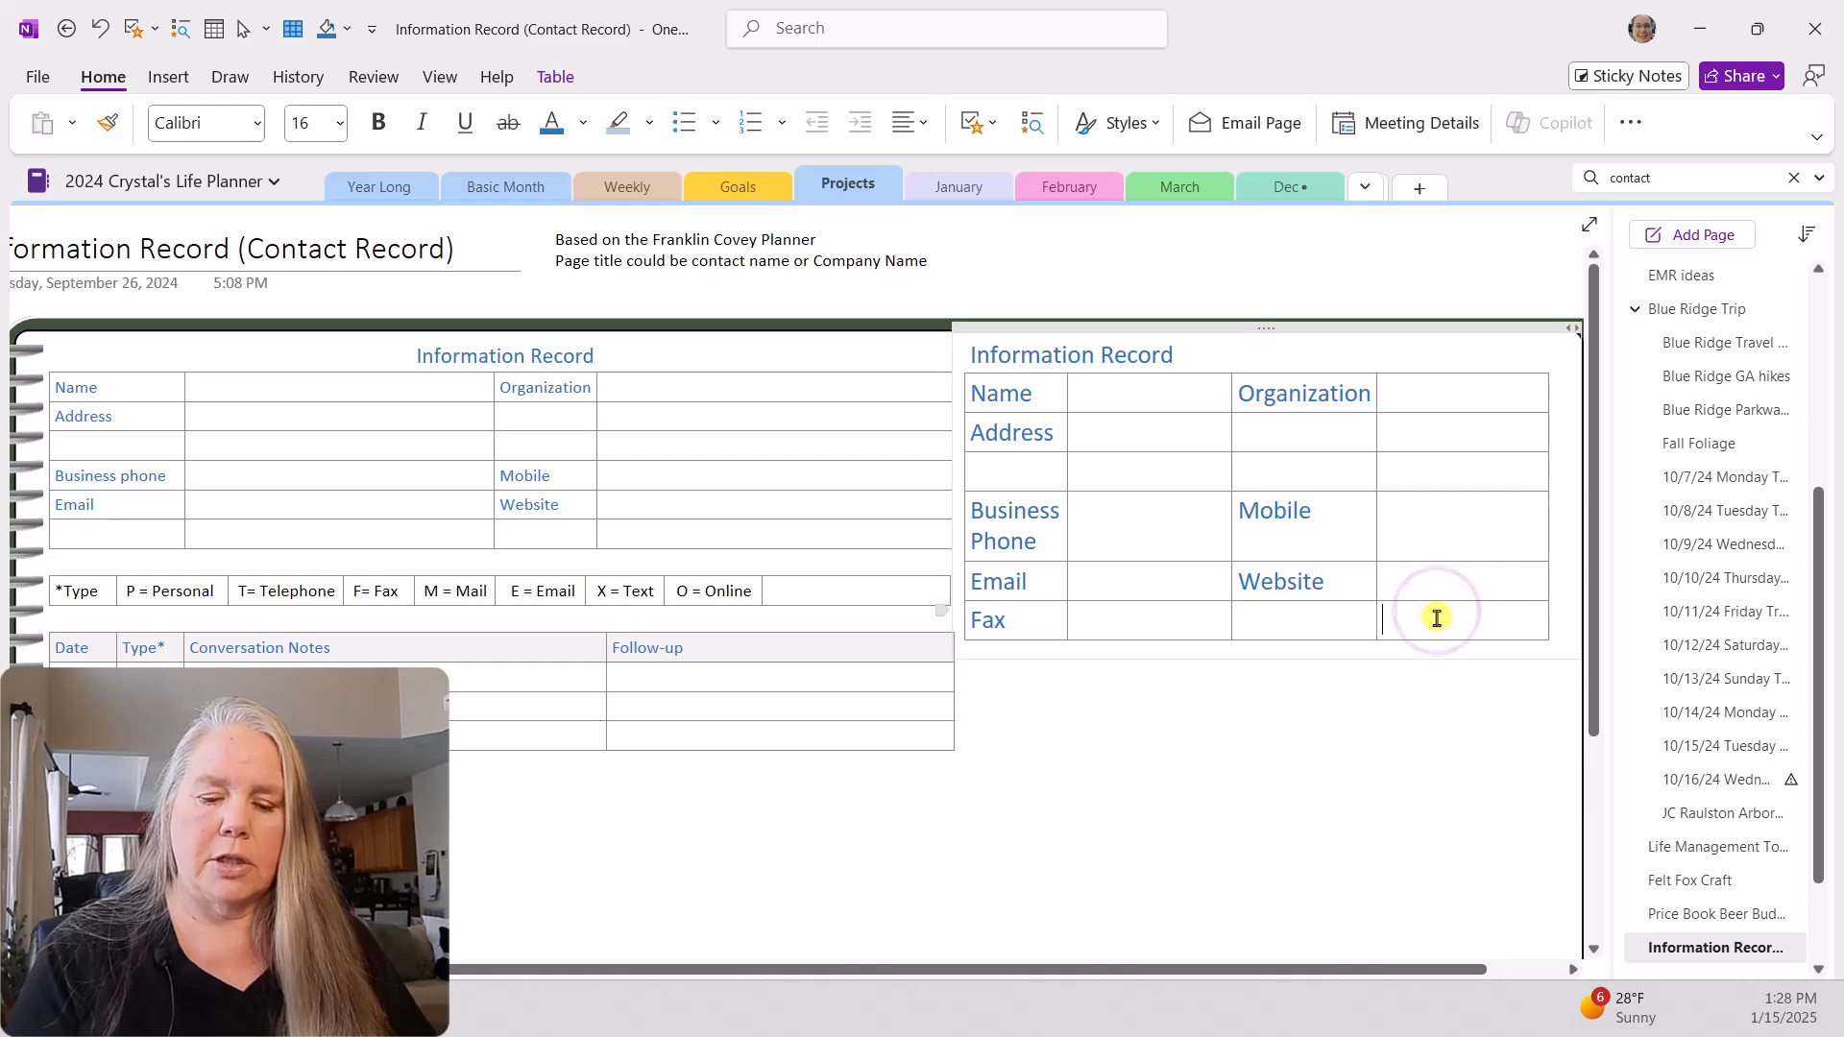
{"action": "key", "text": "Tab"}
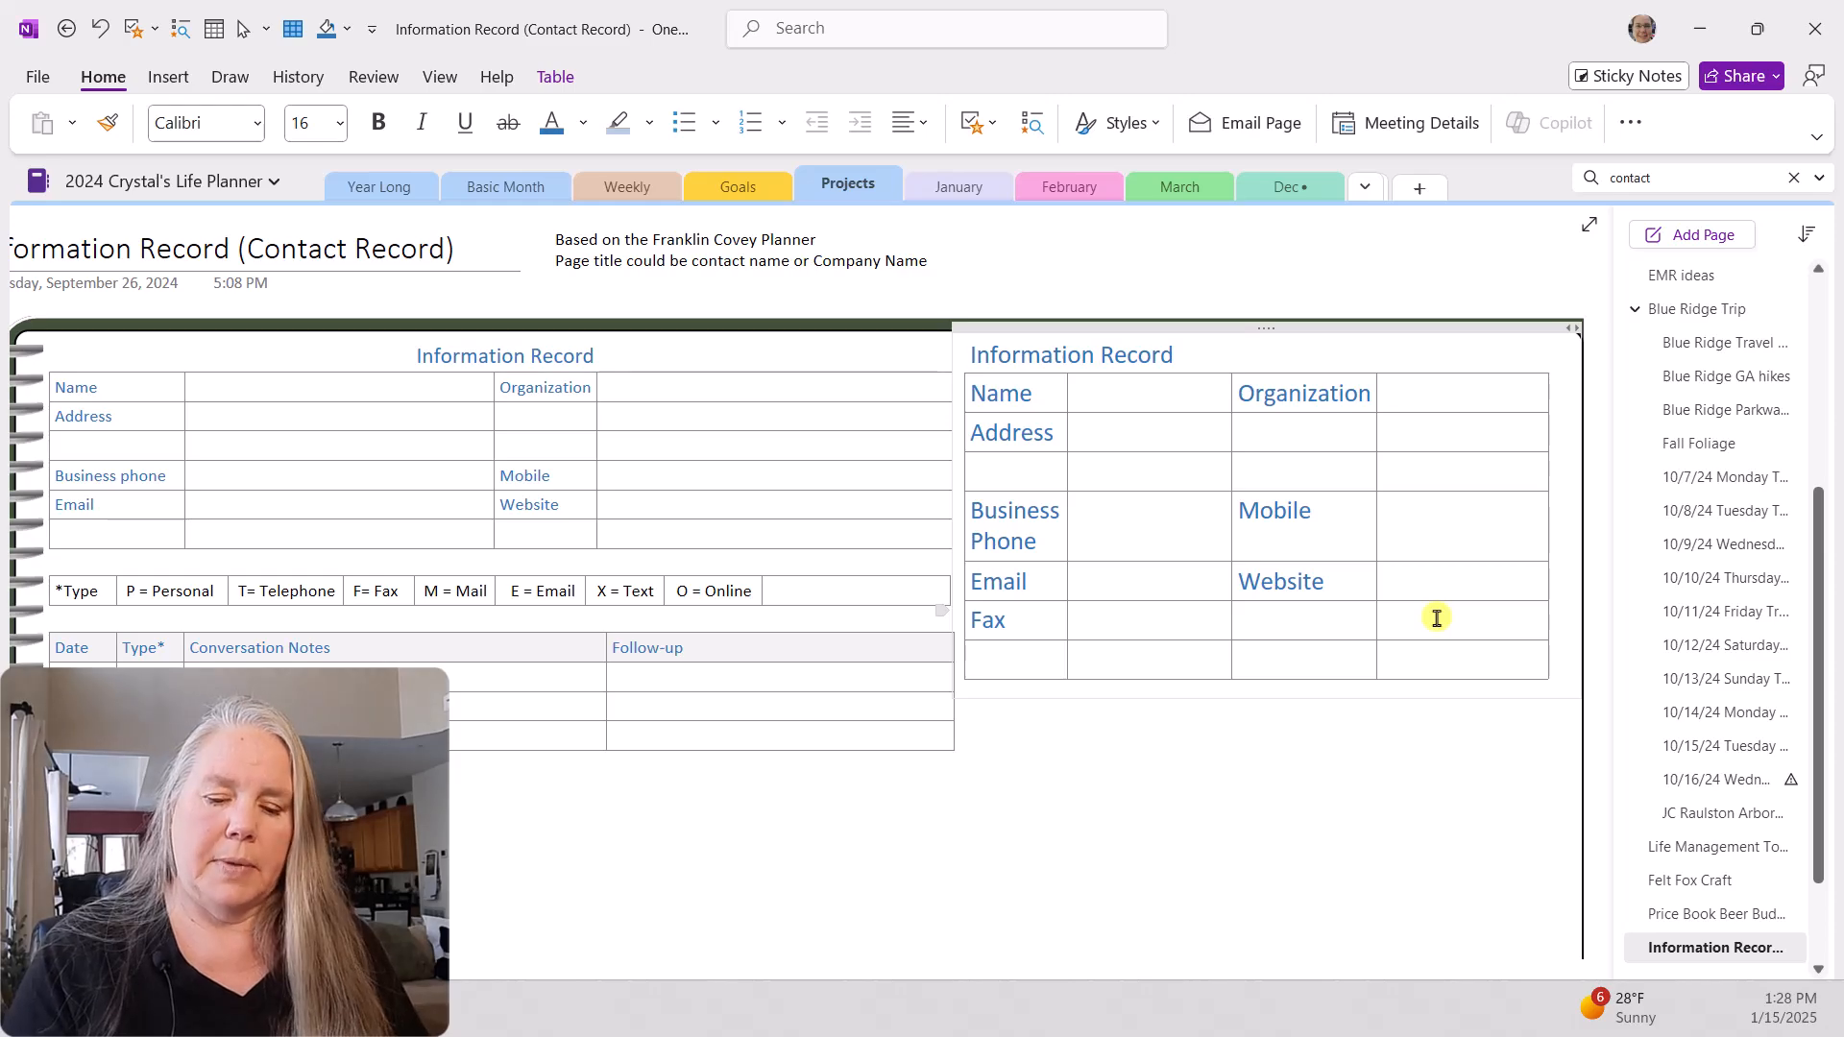
{"action": "key", "text": "ctrl+z"}
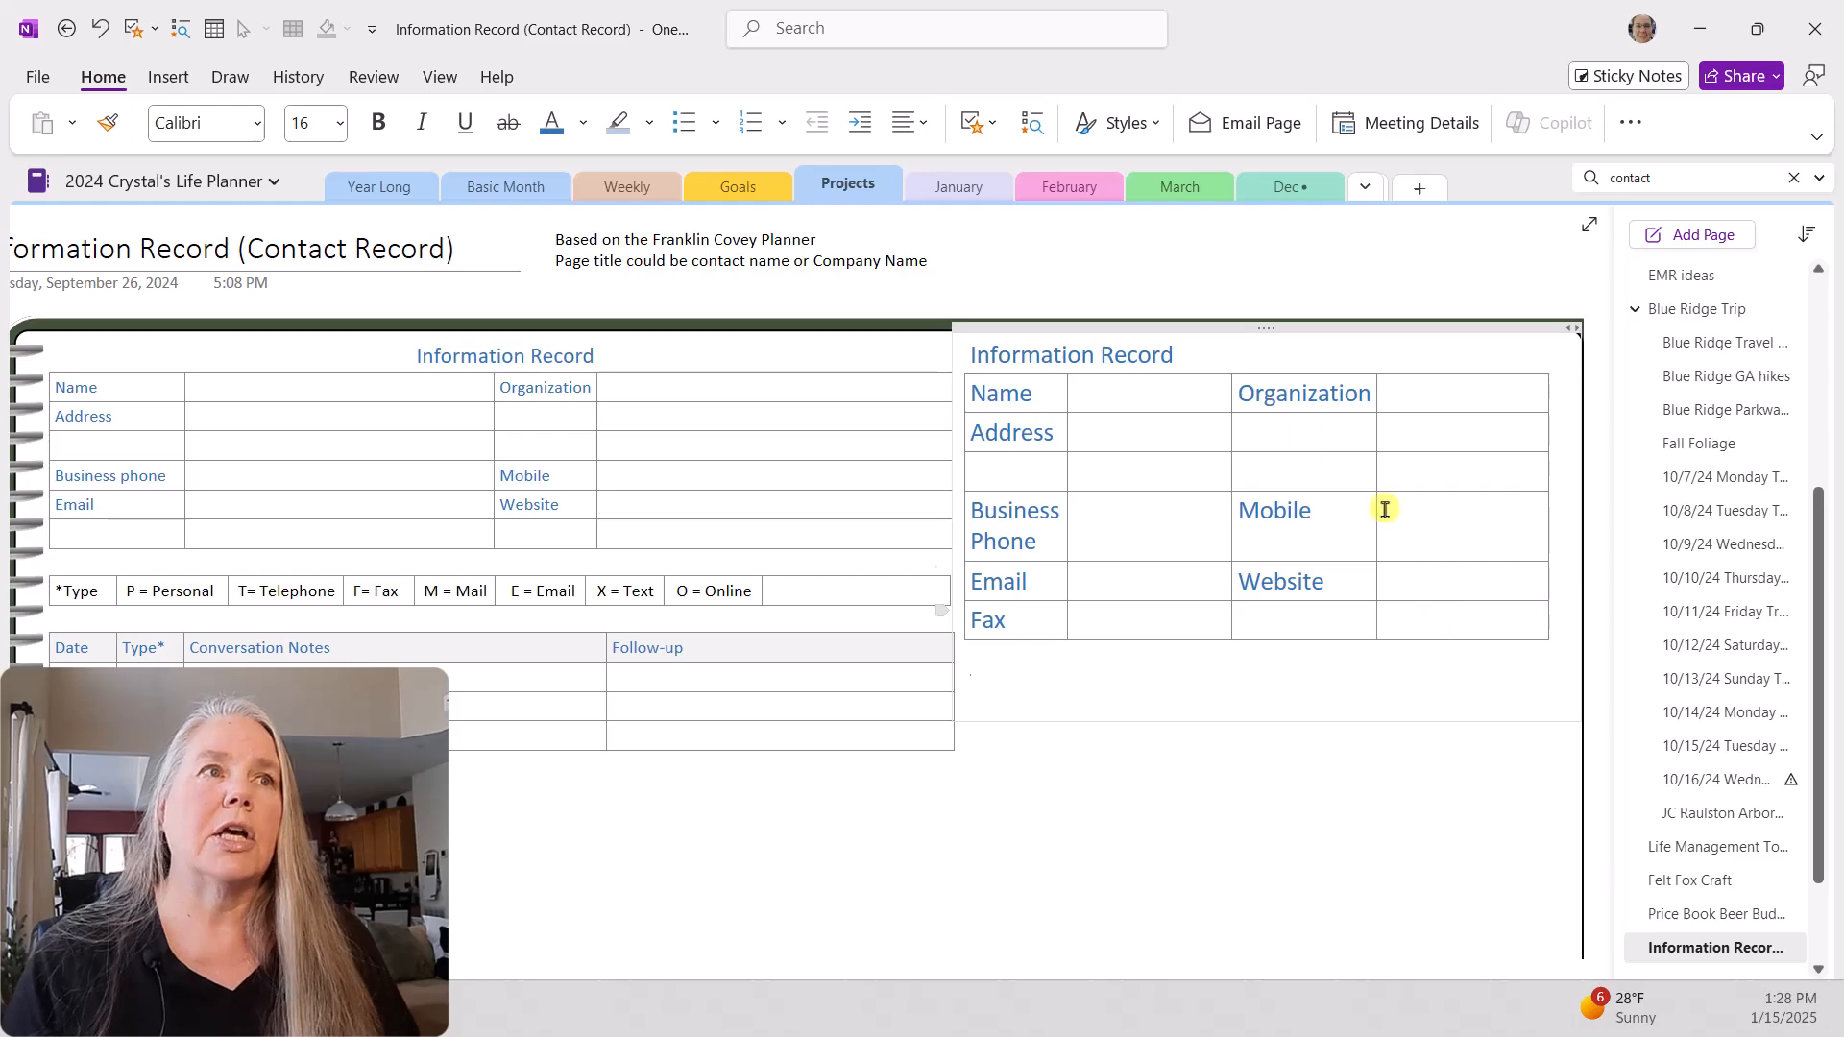
{"action": "left_click", "coordinate": [167, 76]}
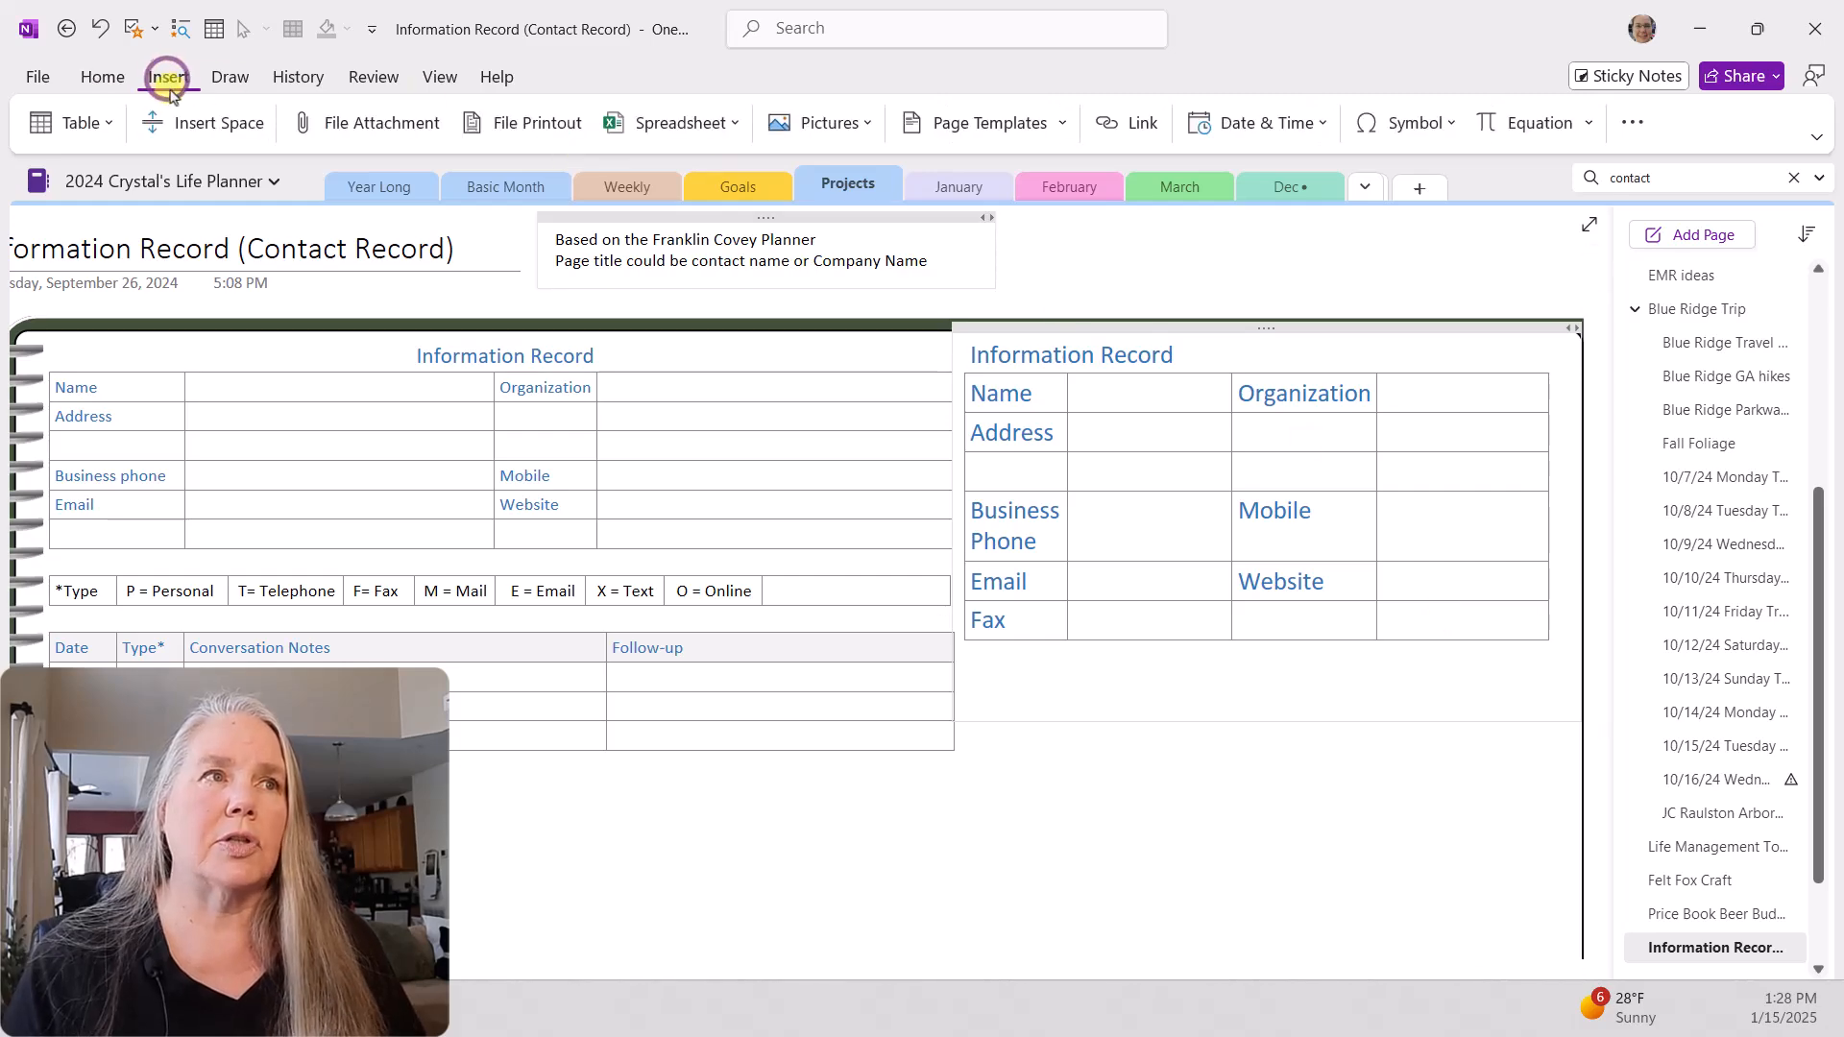
{"action": "left_click", "coordinate": [83, 123]}
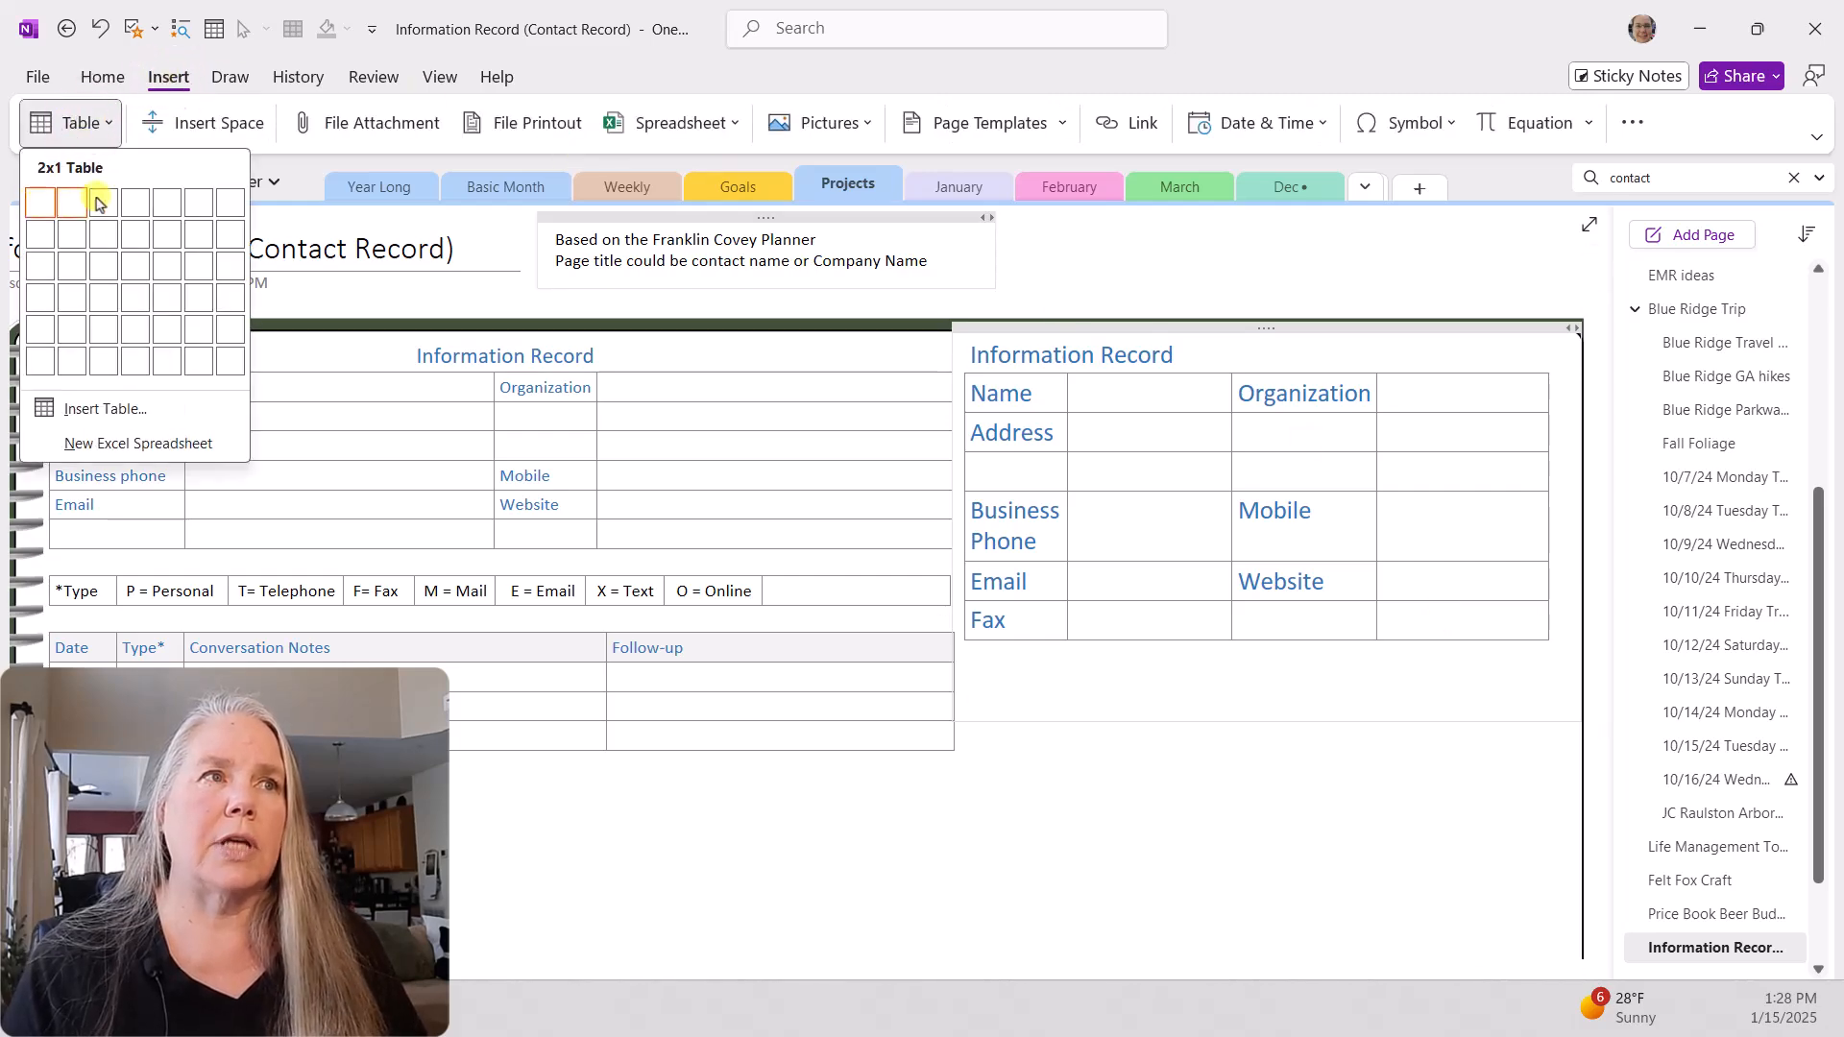
{"action": "left_click", "coordinate": [230, 203]}
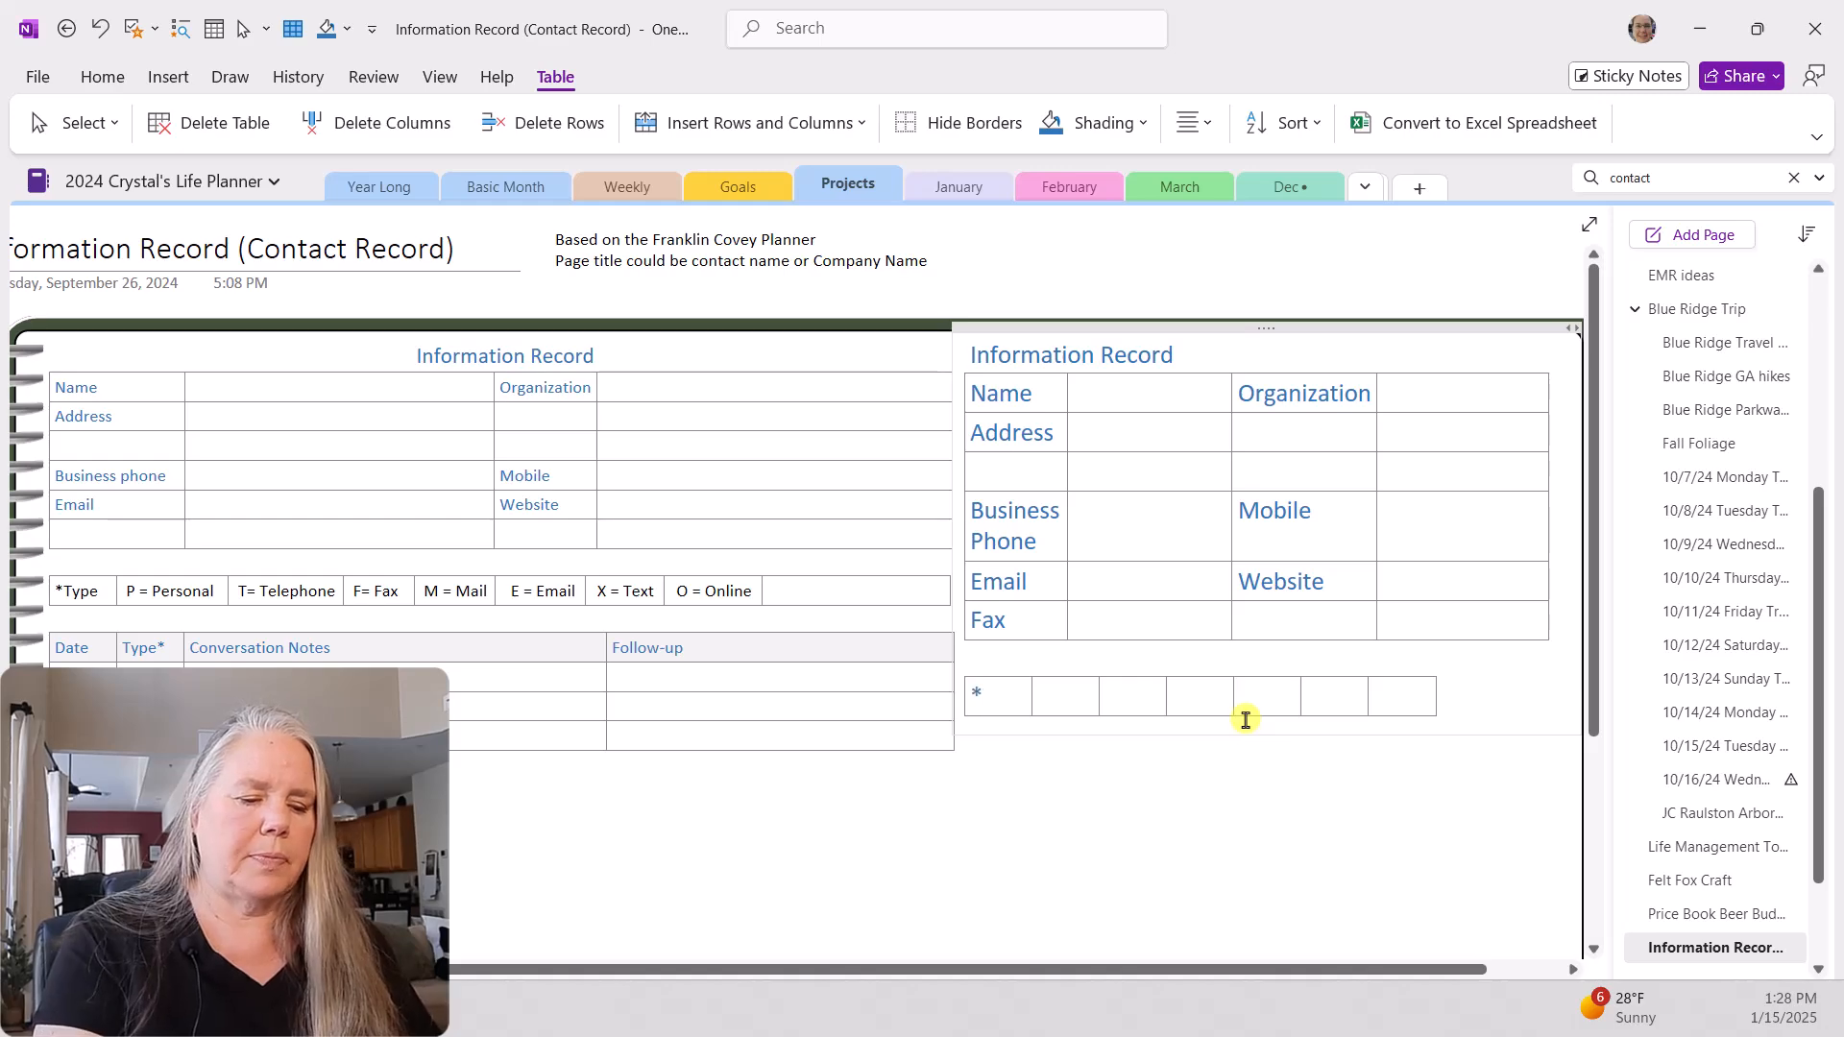
{"action": "type", "text": "ype"}
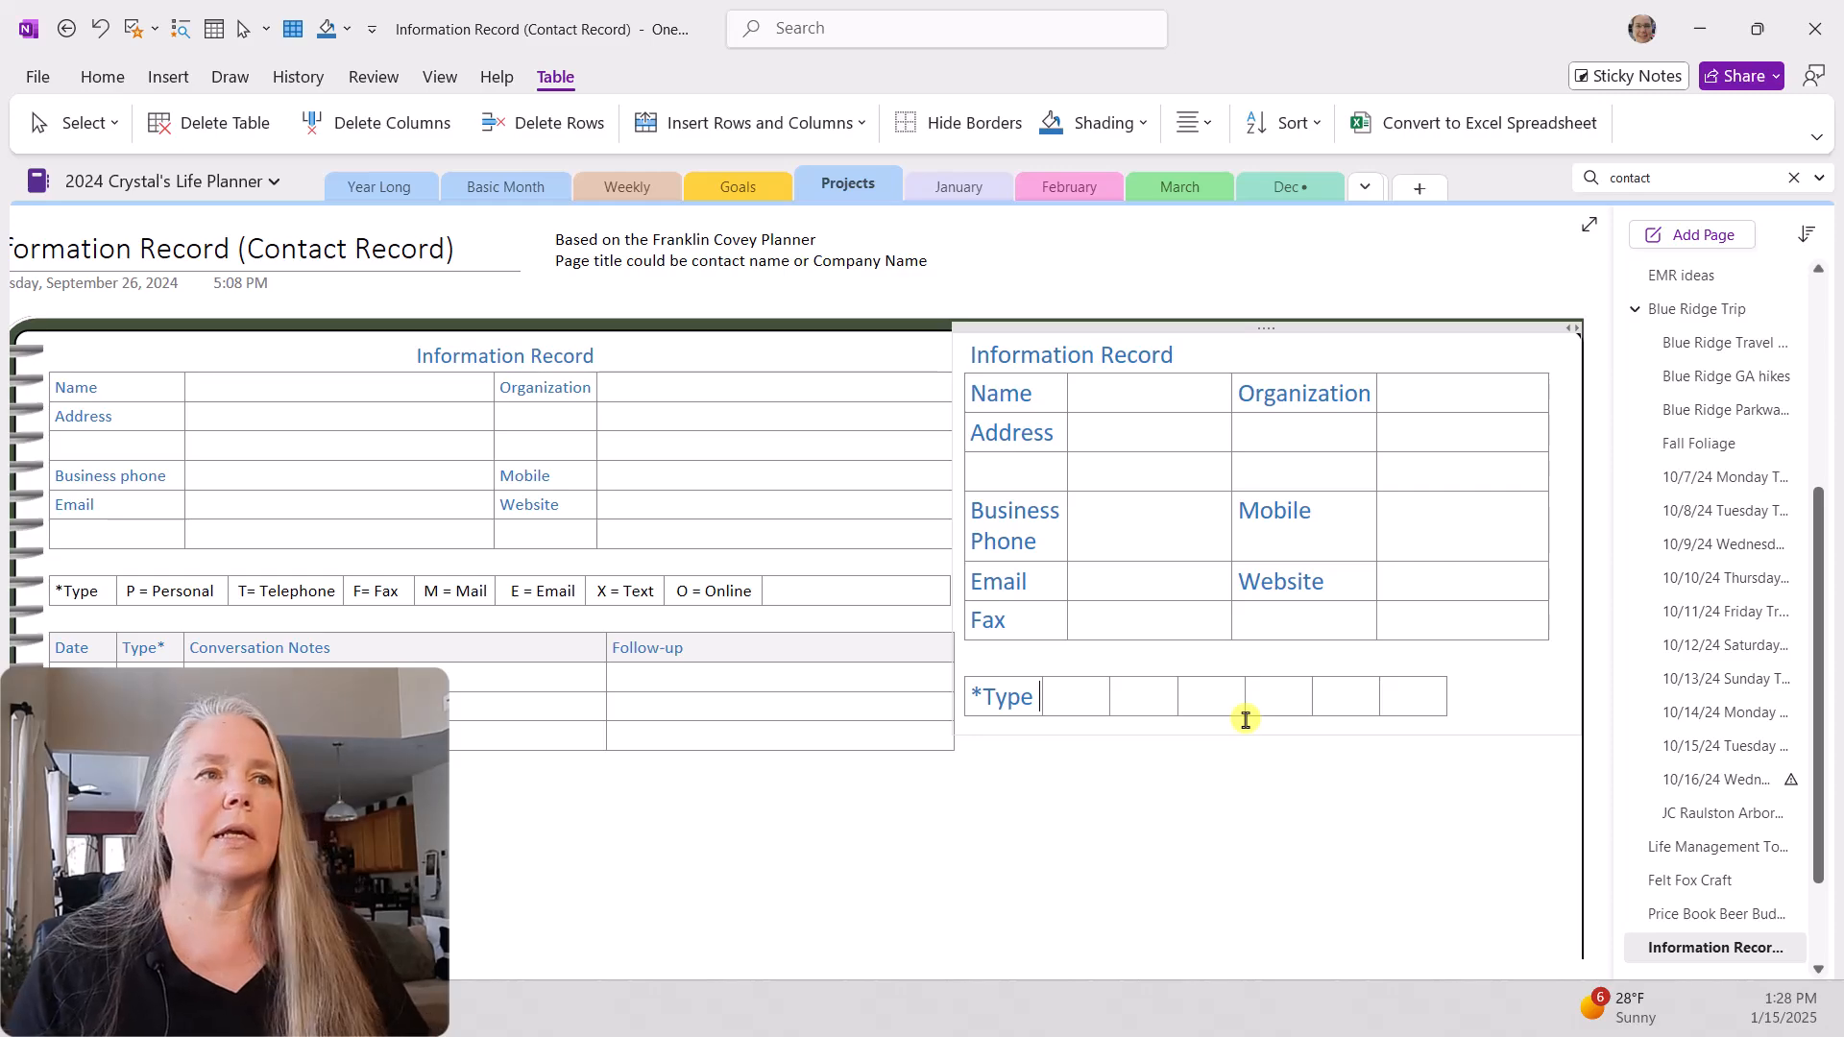
Step: Enter "P = Peronal" in the cell next to "*Type", using the automatic font colour and font size 11
{"action": "left_click", "coordinate": [1061, 695]}
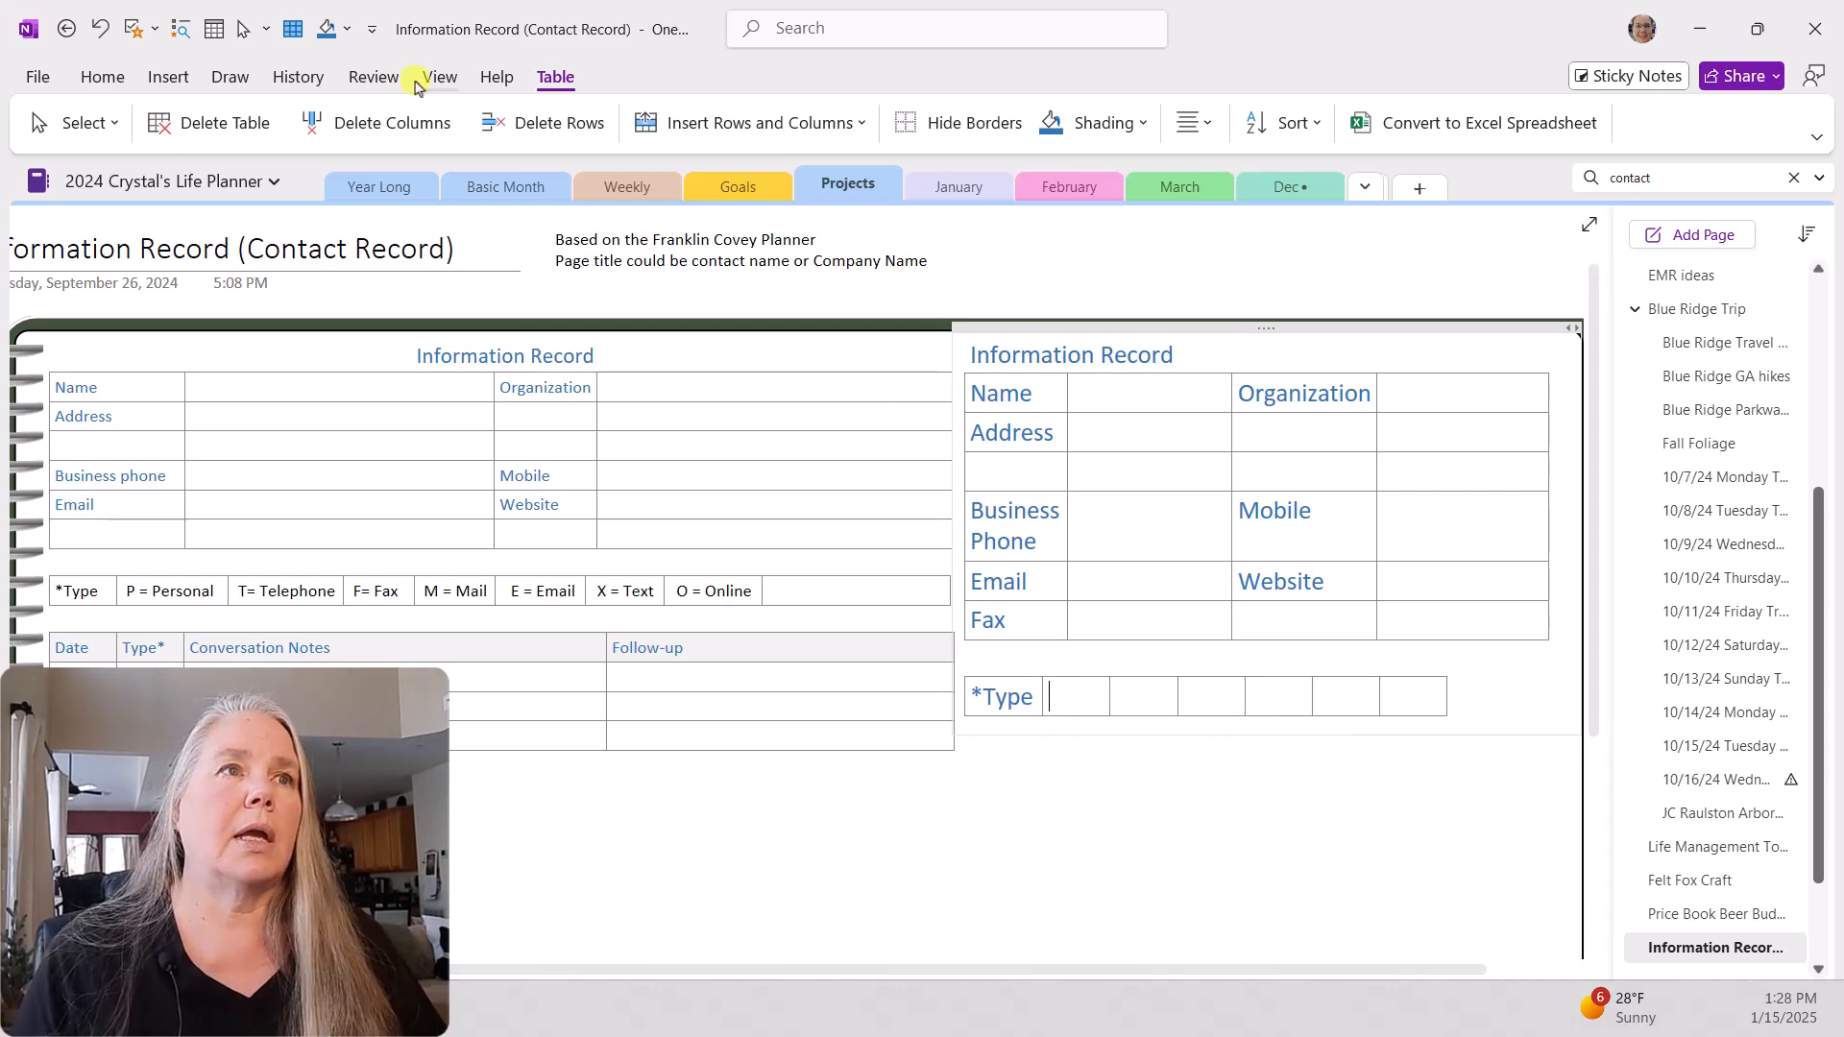
{"action": "left_click", "coordinate": [93, 77]}
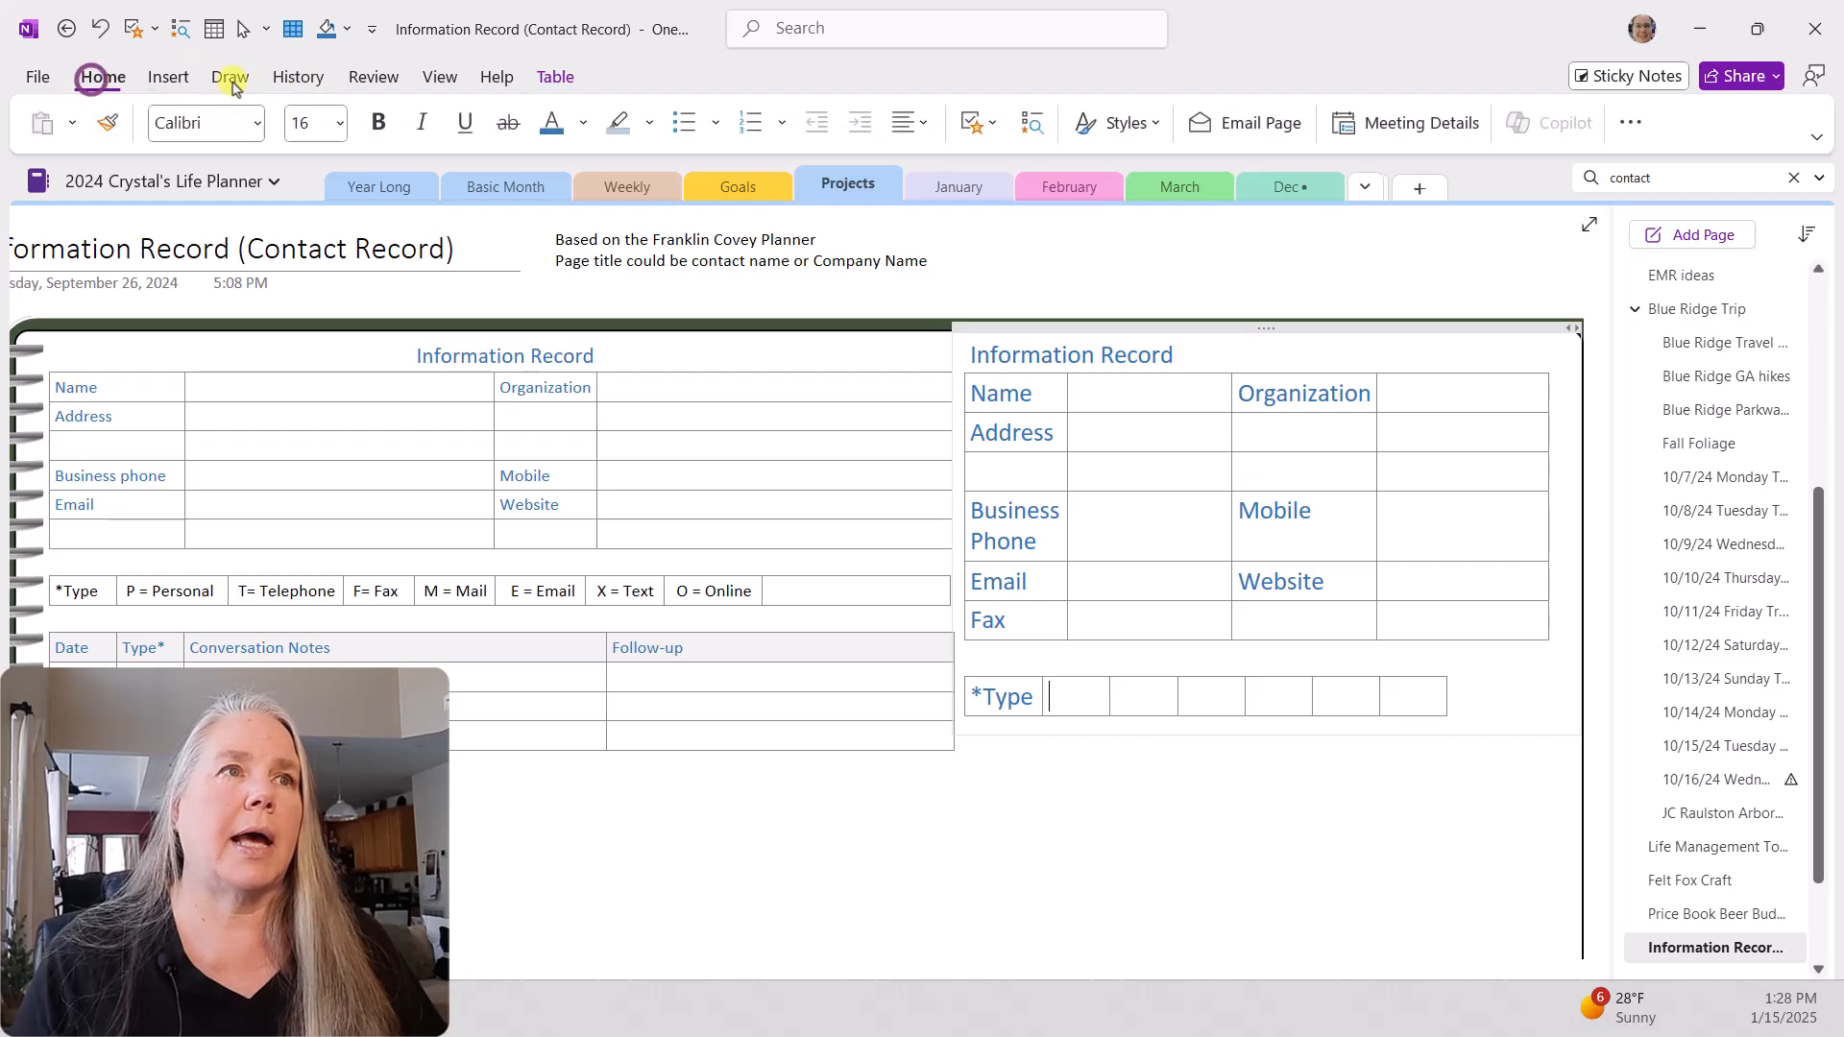
{"action": "left_click", "coordinate": [583, 122]}
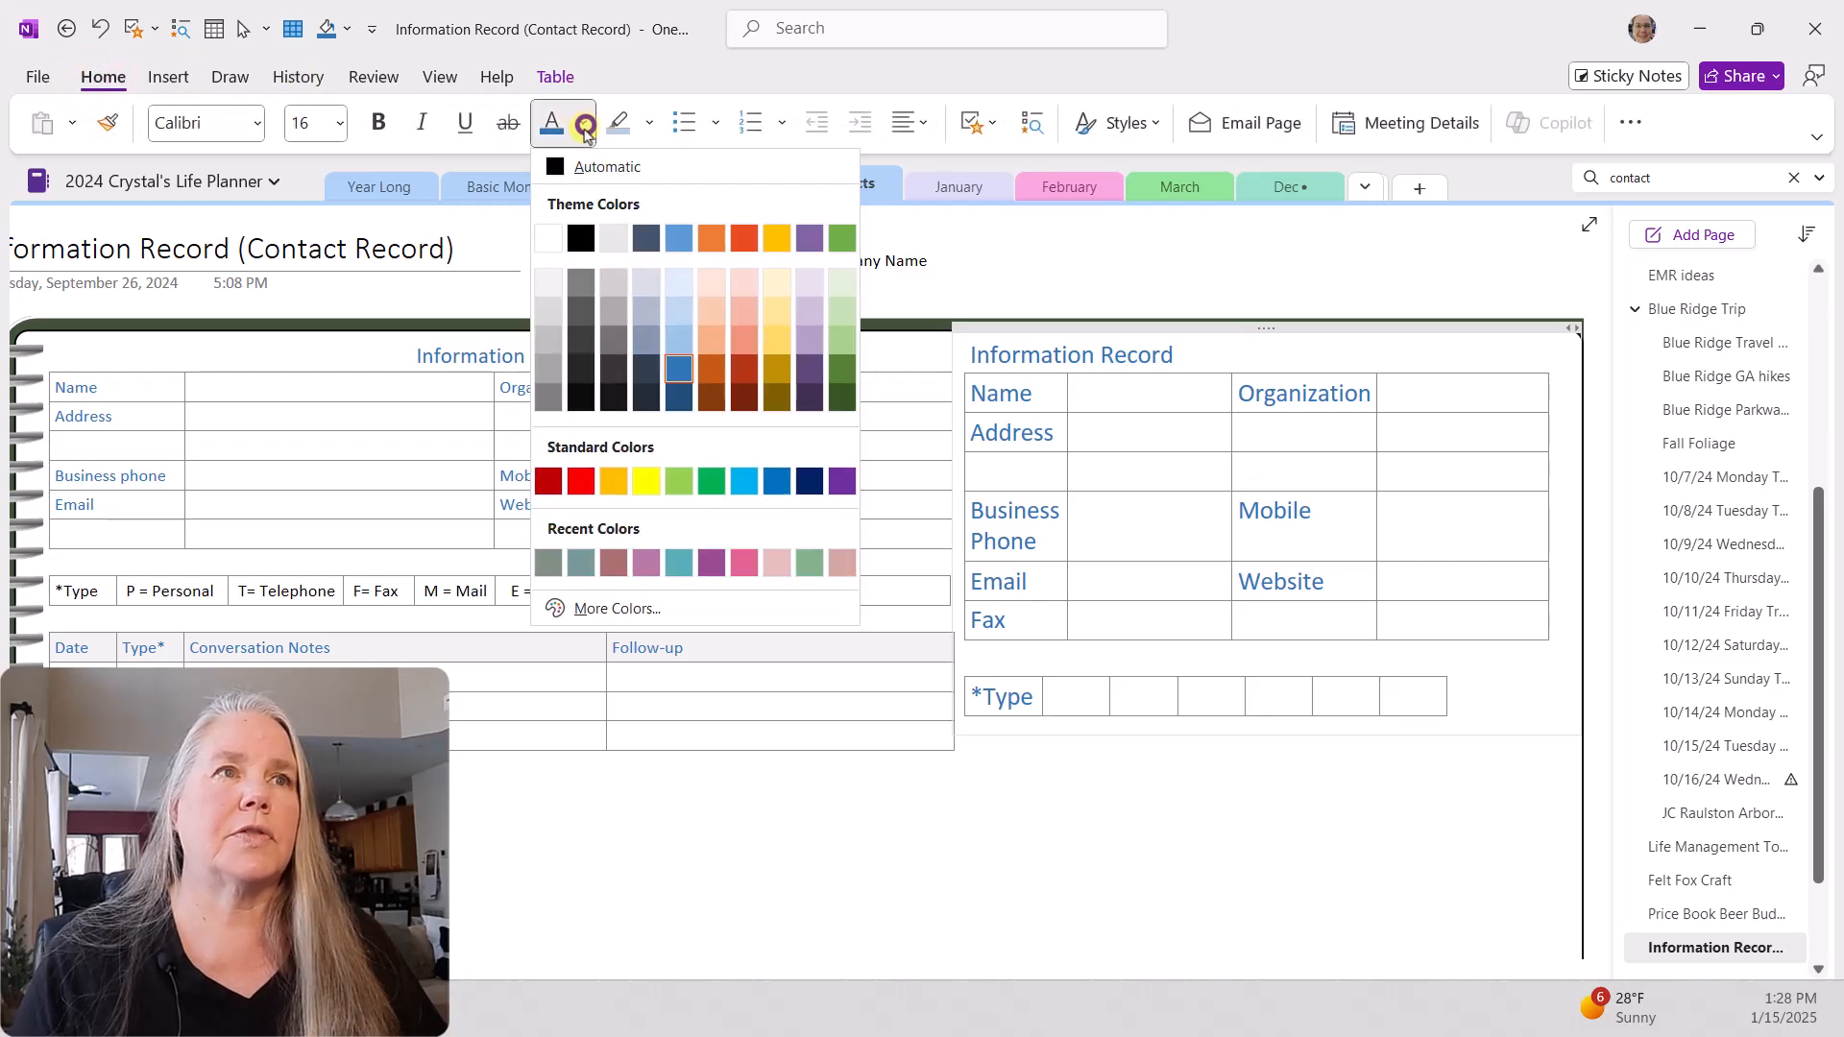
{"action": "left_click", "coordinate": [567, 170]}
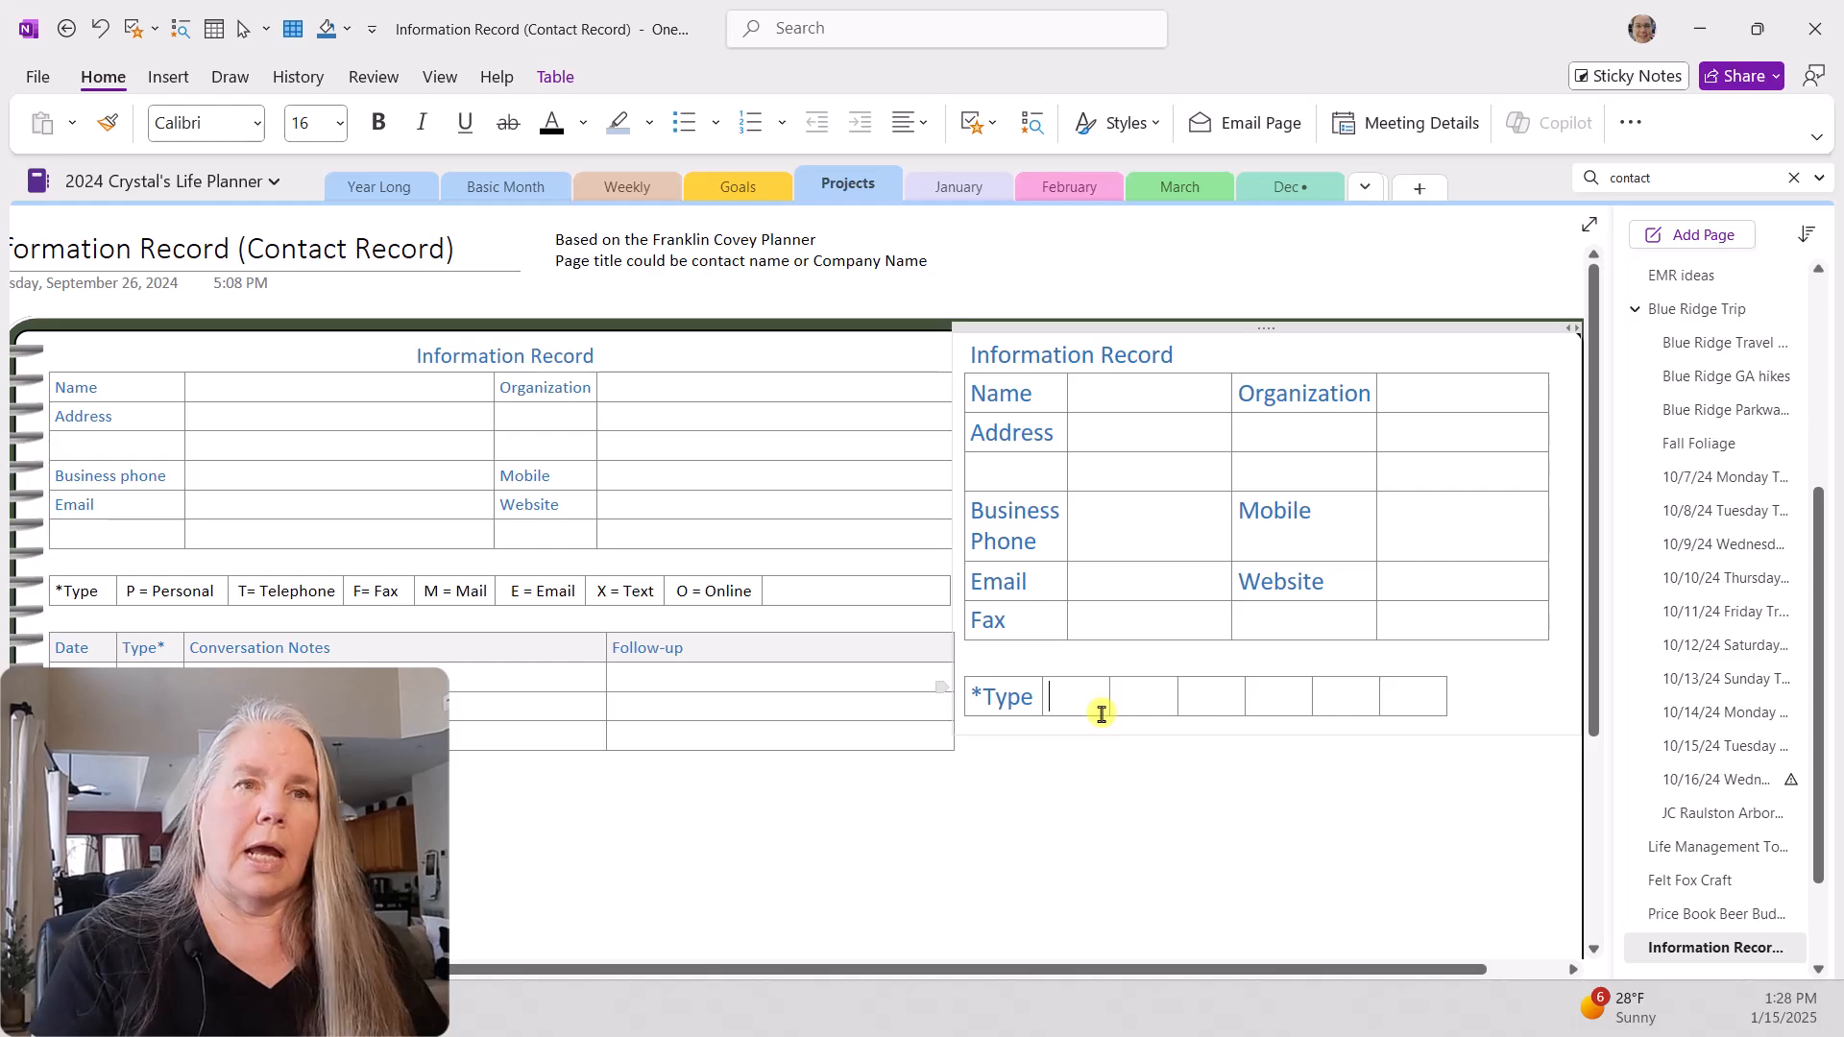
{"action": "left_click", "coordinate": [338, 120]}
{"action": "left_click", "coordinate": [307, 301]}
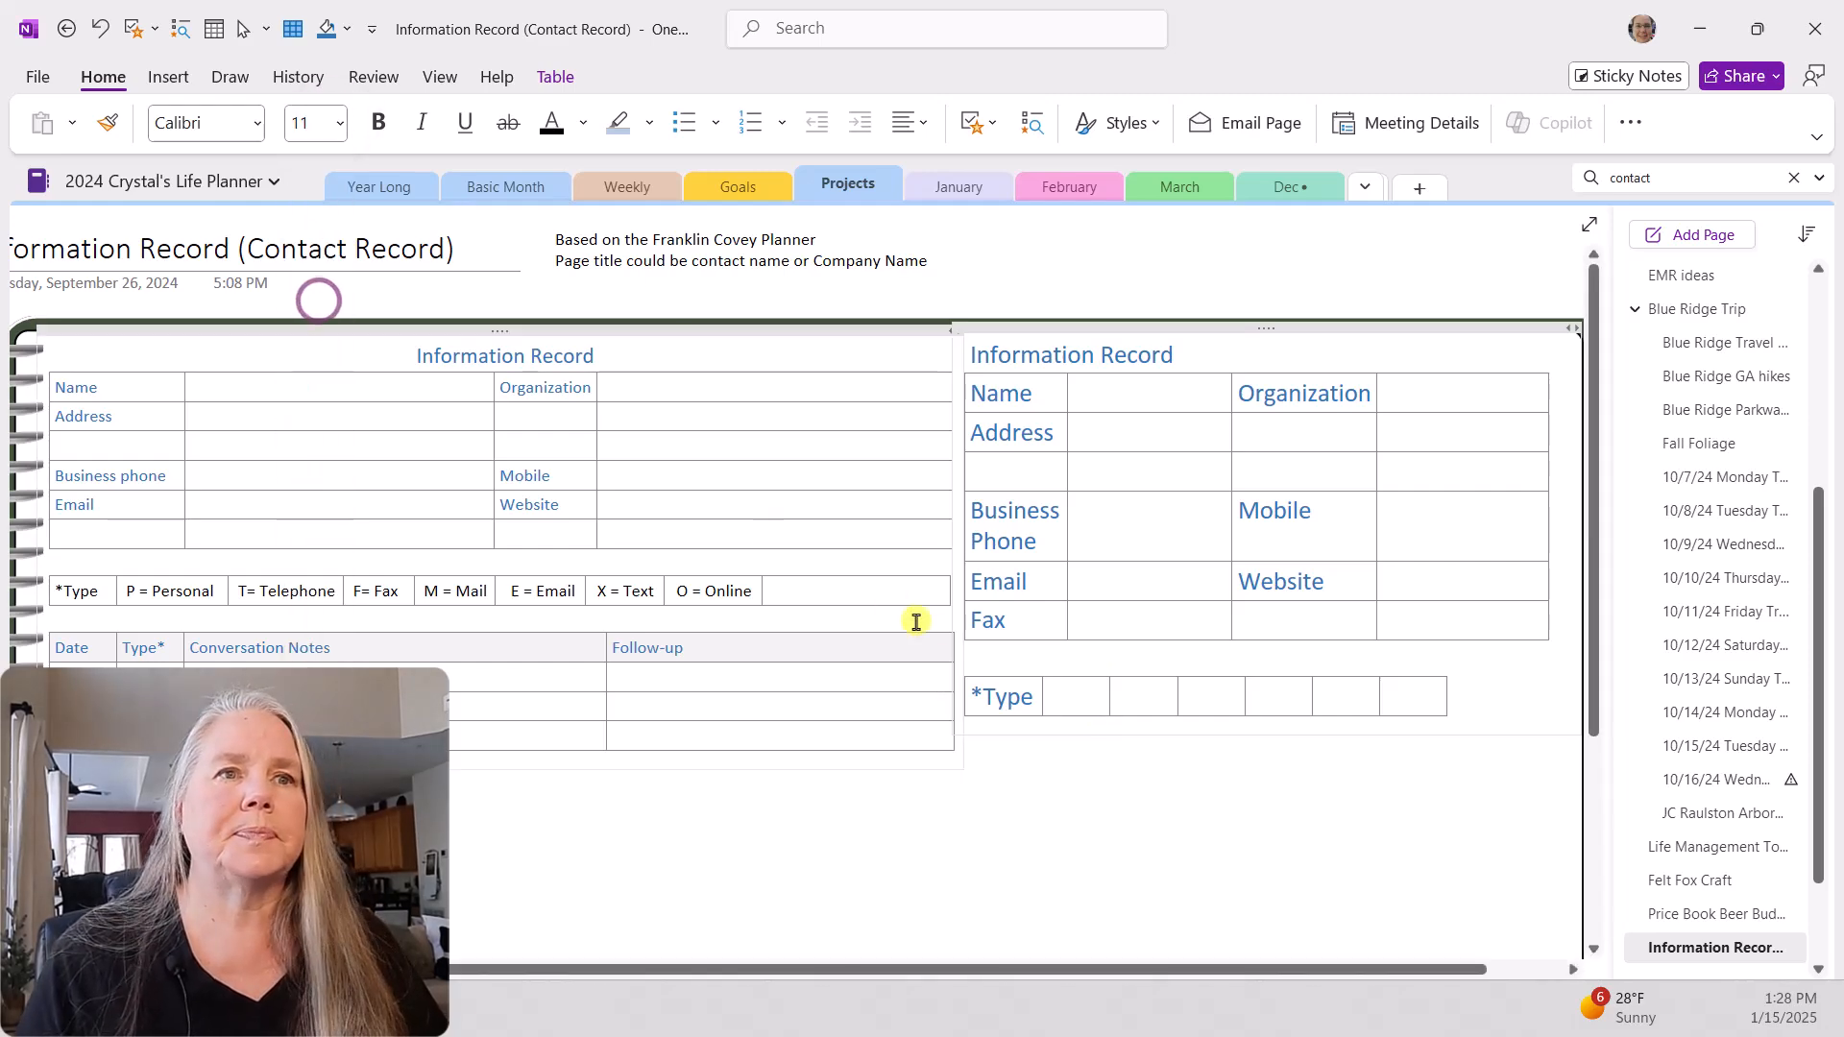
{"action": "left_click", "coordinate": [1079, 700]}
{"action": "type", "text": "P"}
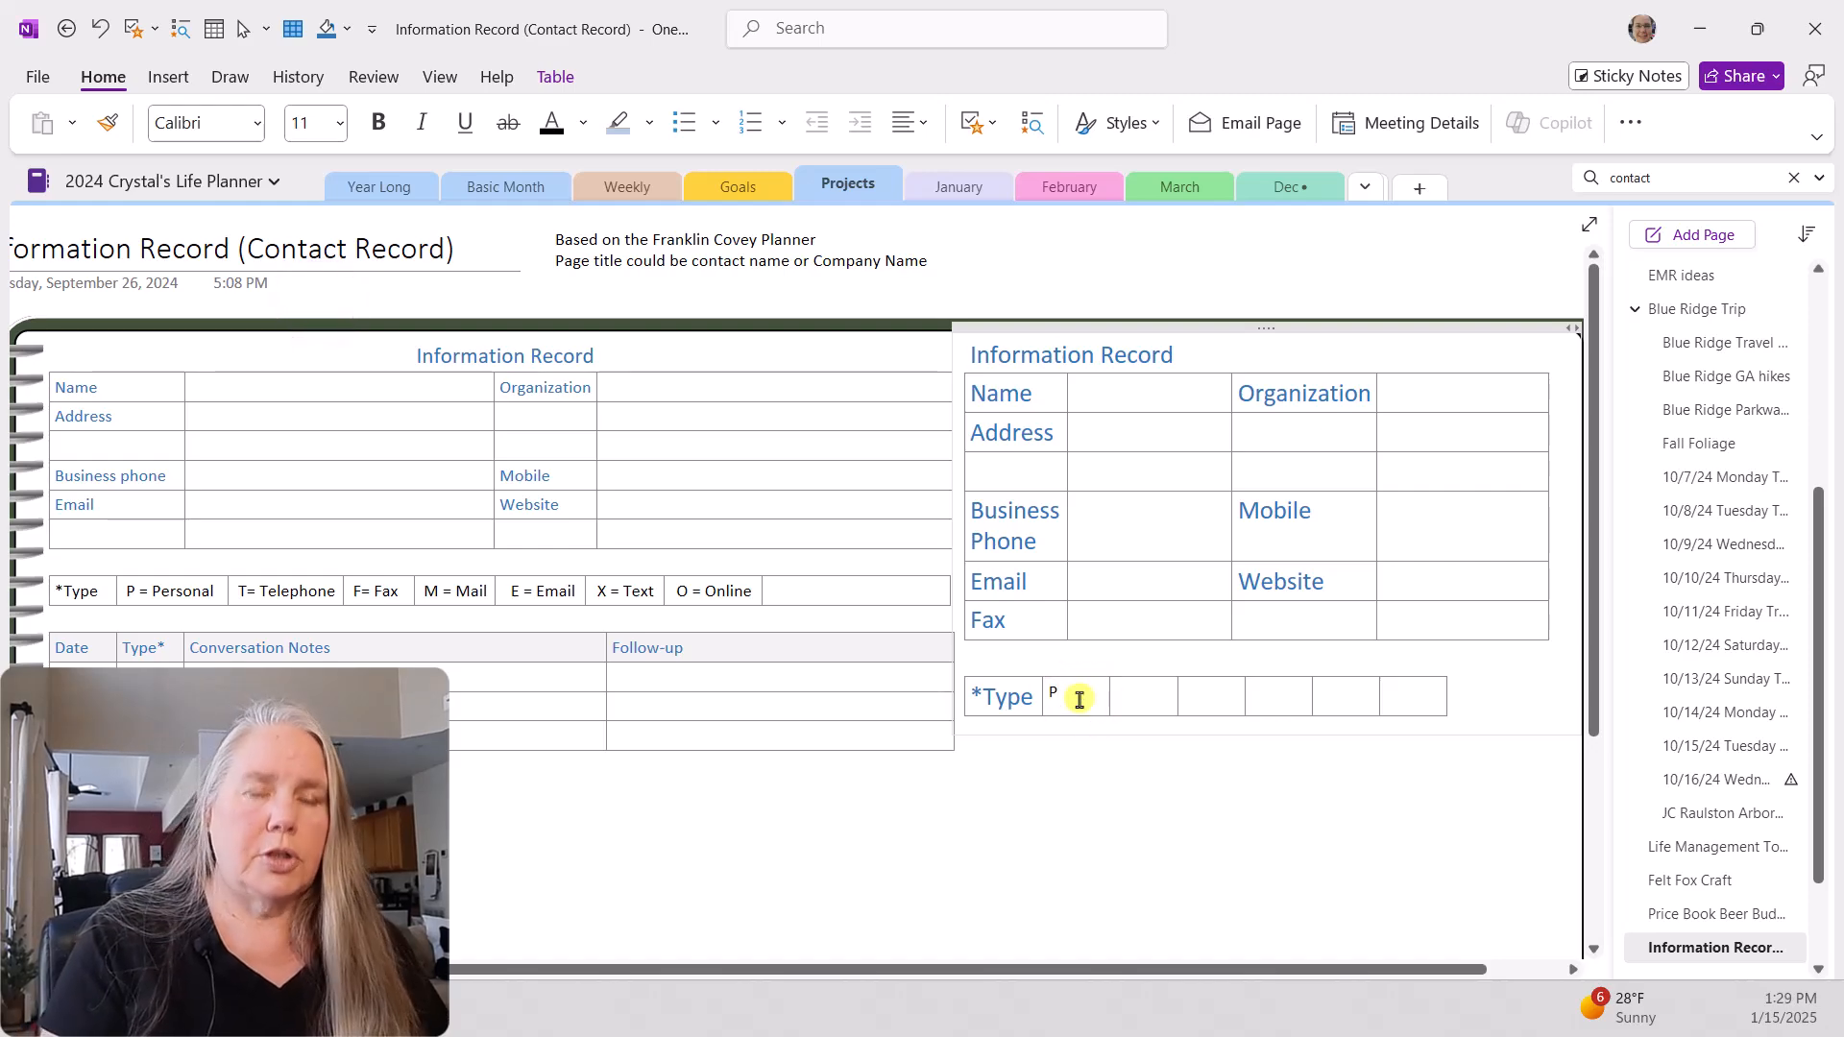
{"action": "type", "text": " = Peronal"}
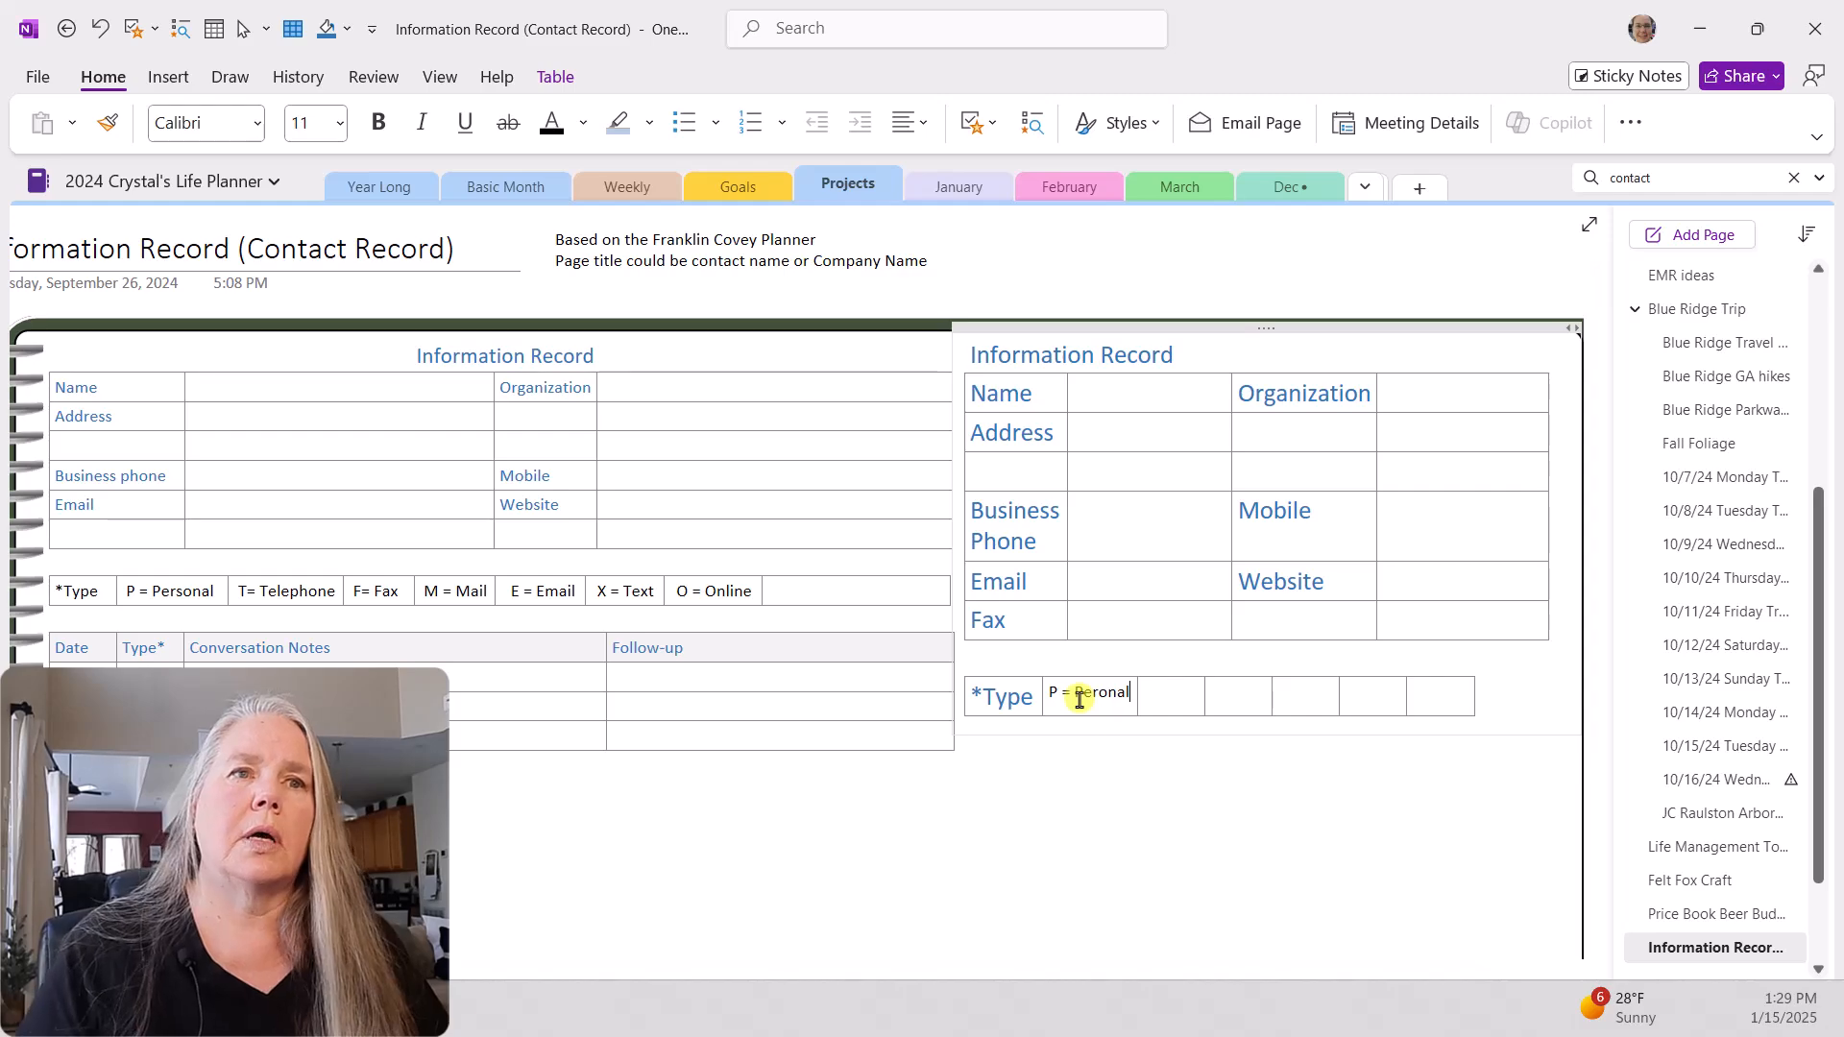
Step: Enter "T= Telphone", "F= Fax" and "M= Mail" in the three type legend cells following the personal entry
{"action": "left_click", "coordinate": [1156, 698]}
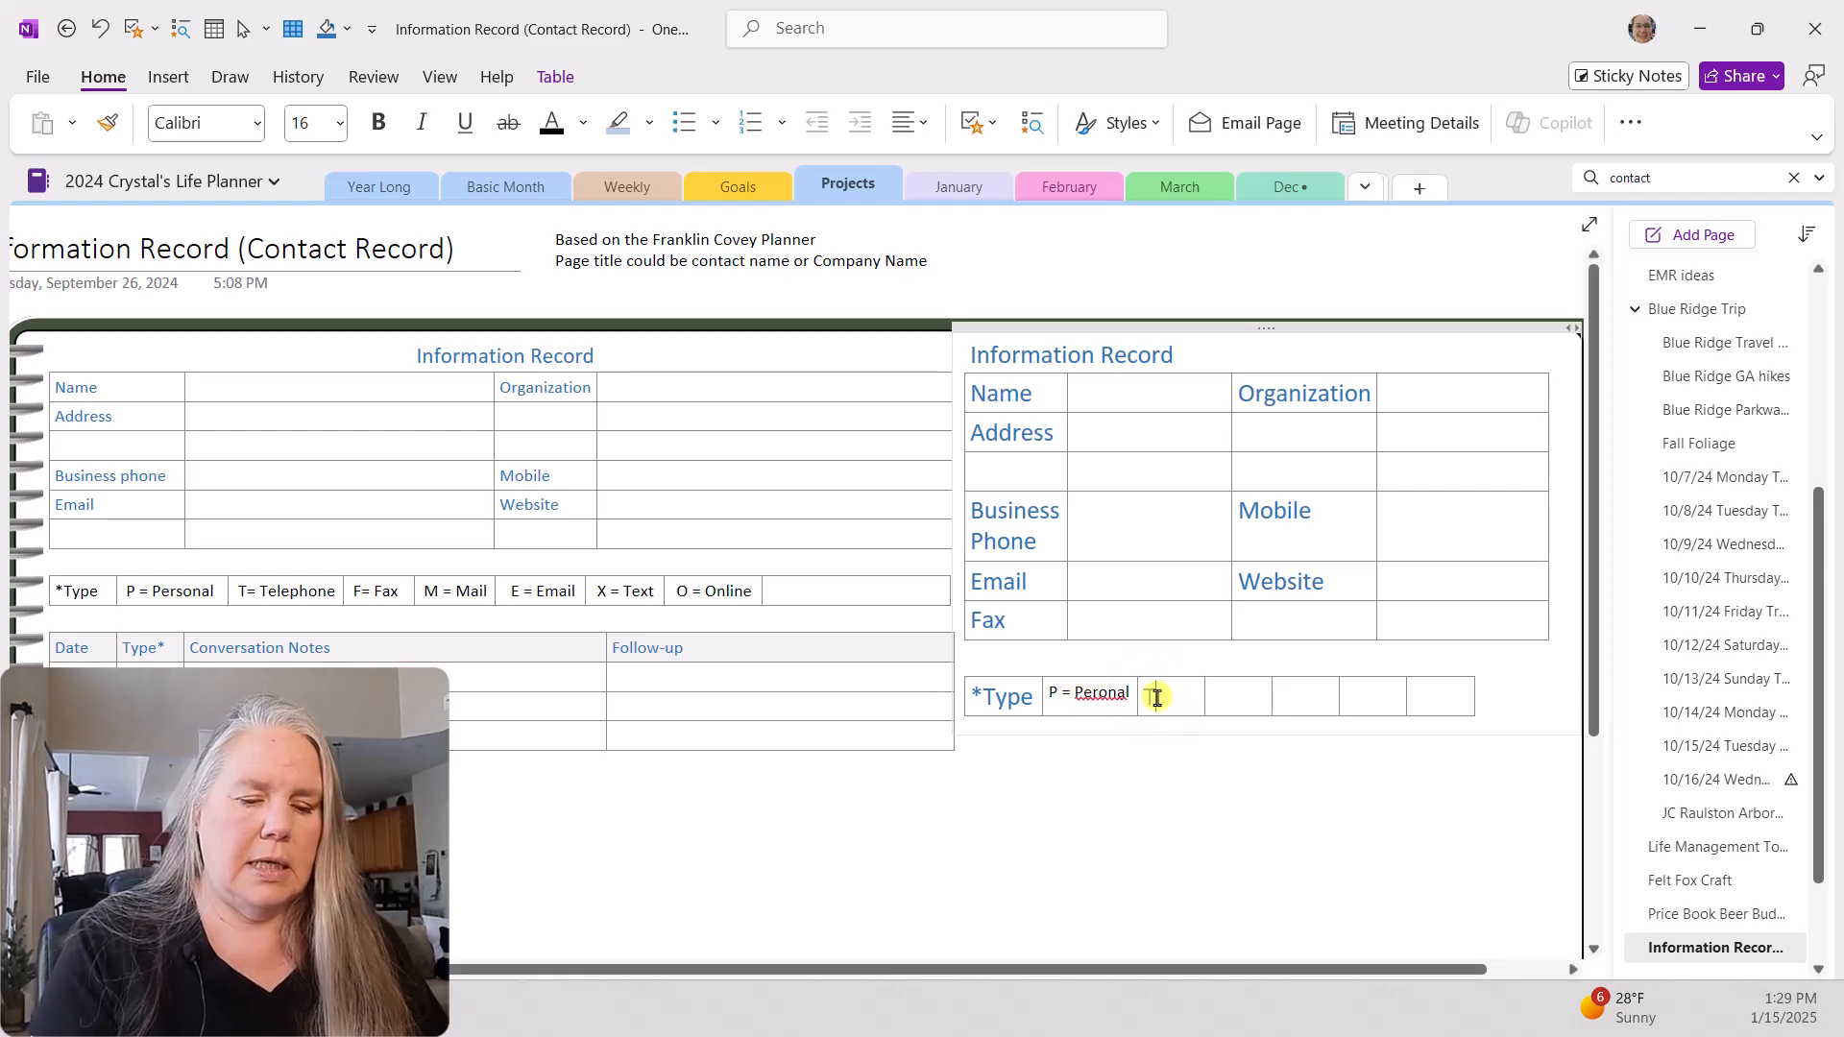
{"action": "type", "text": "T= Telphone"}
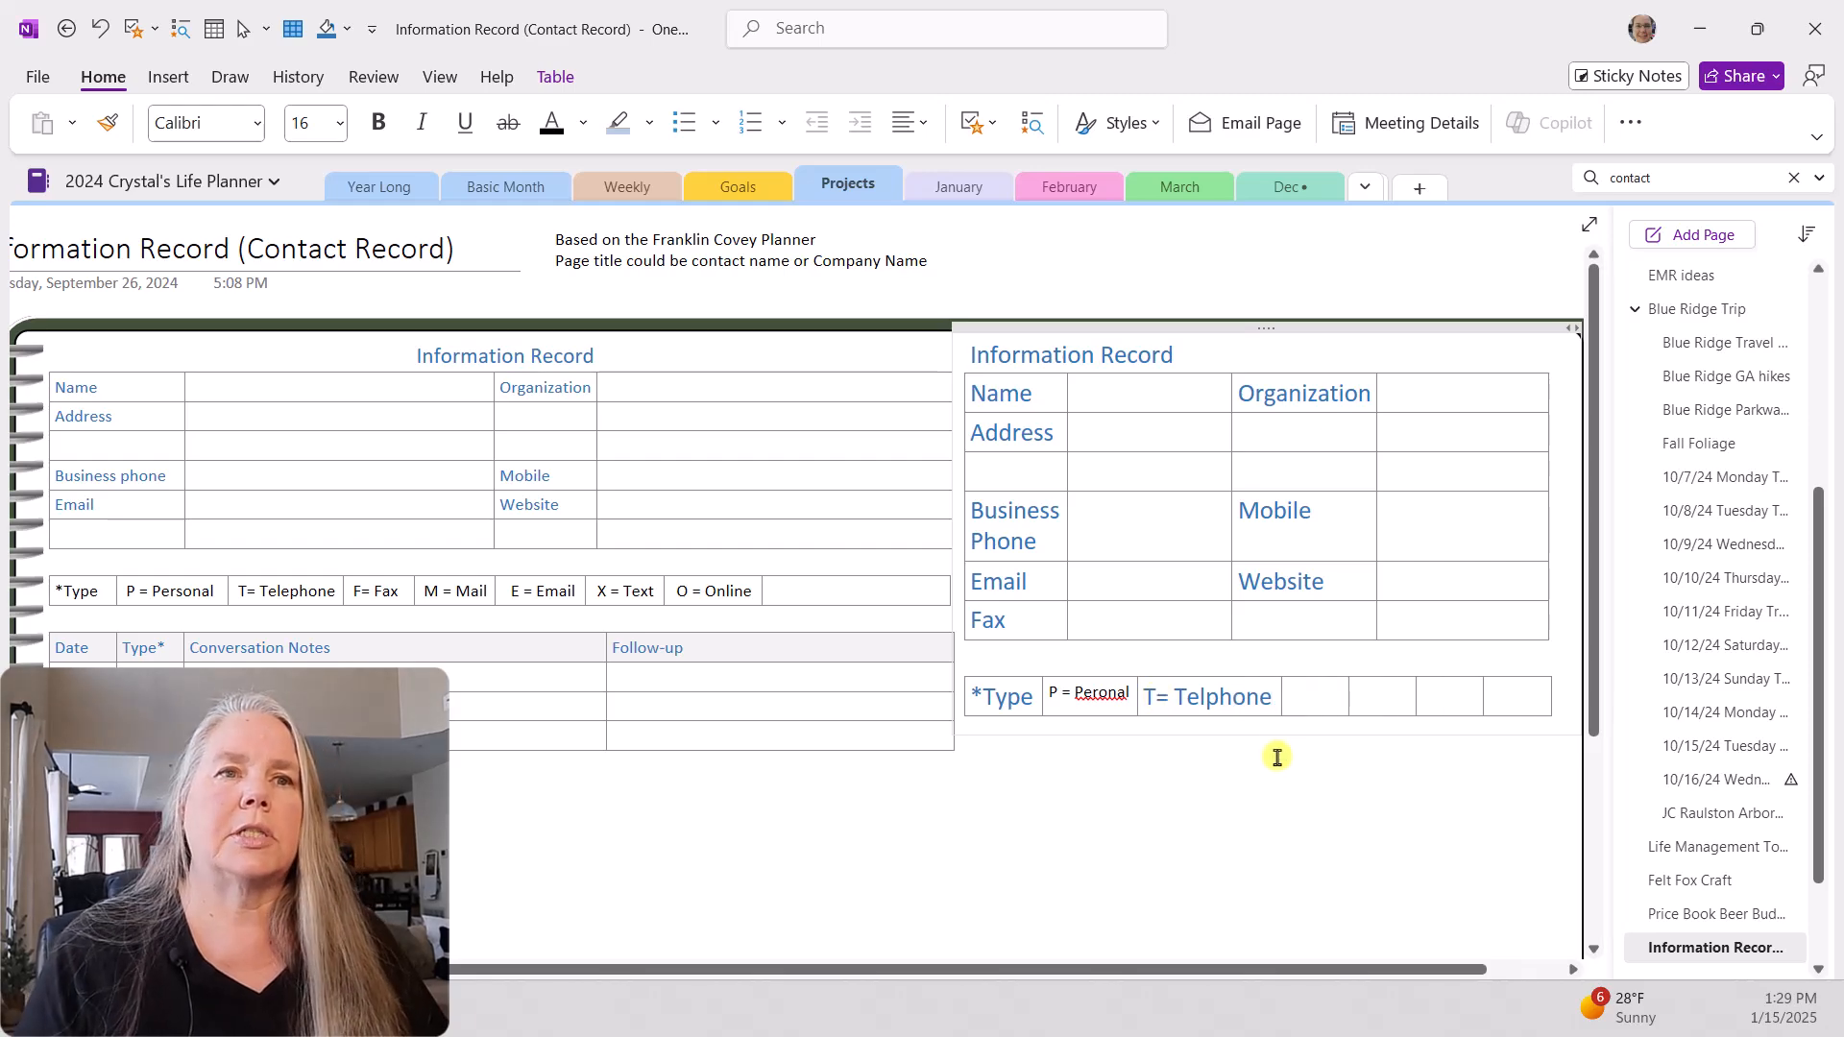
{"action": "left_click", "coordinate": [1291, 706]}
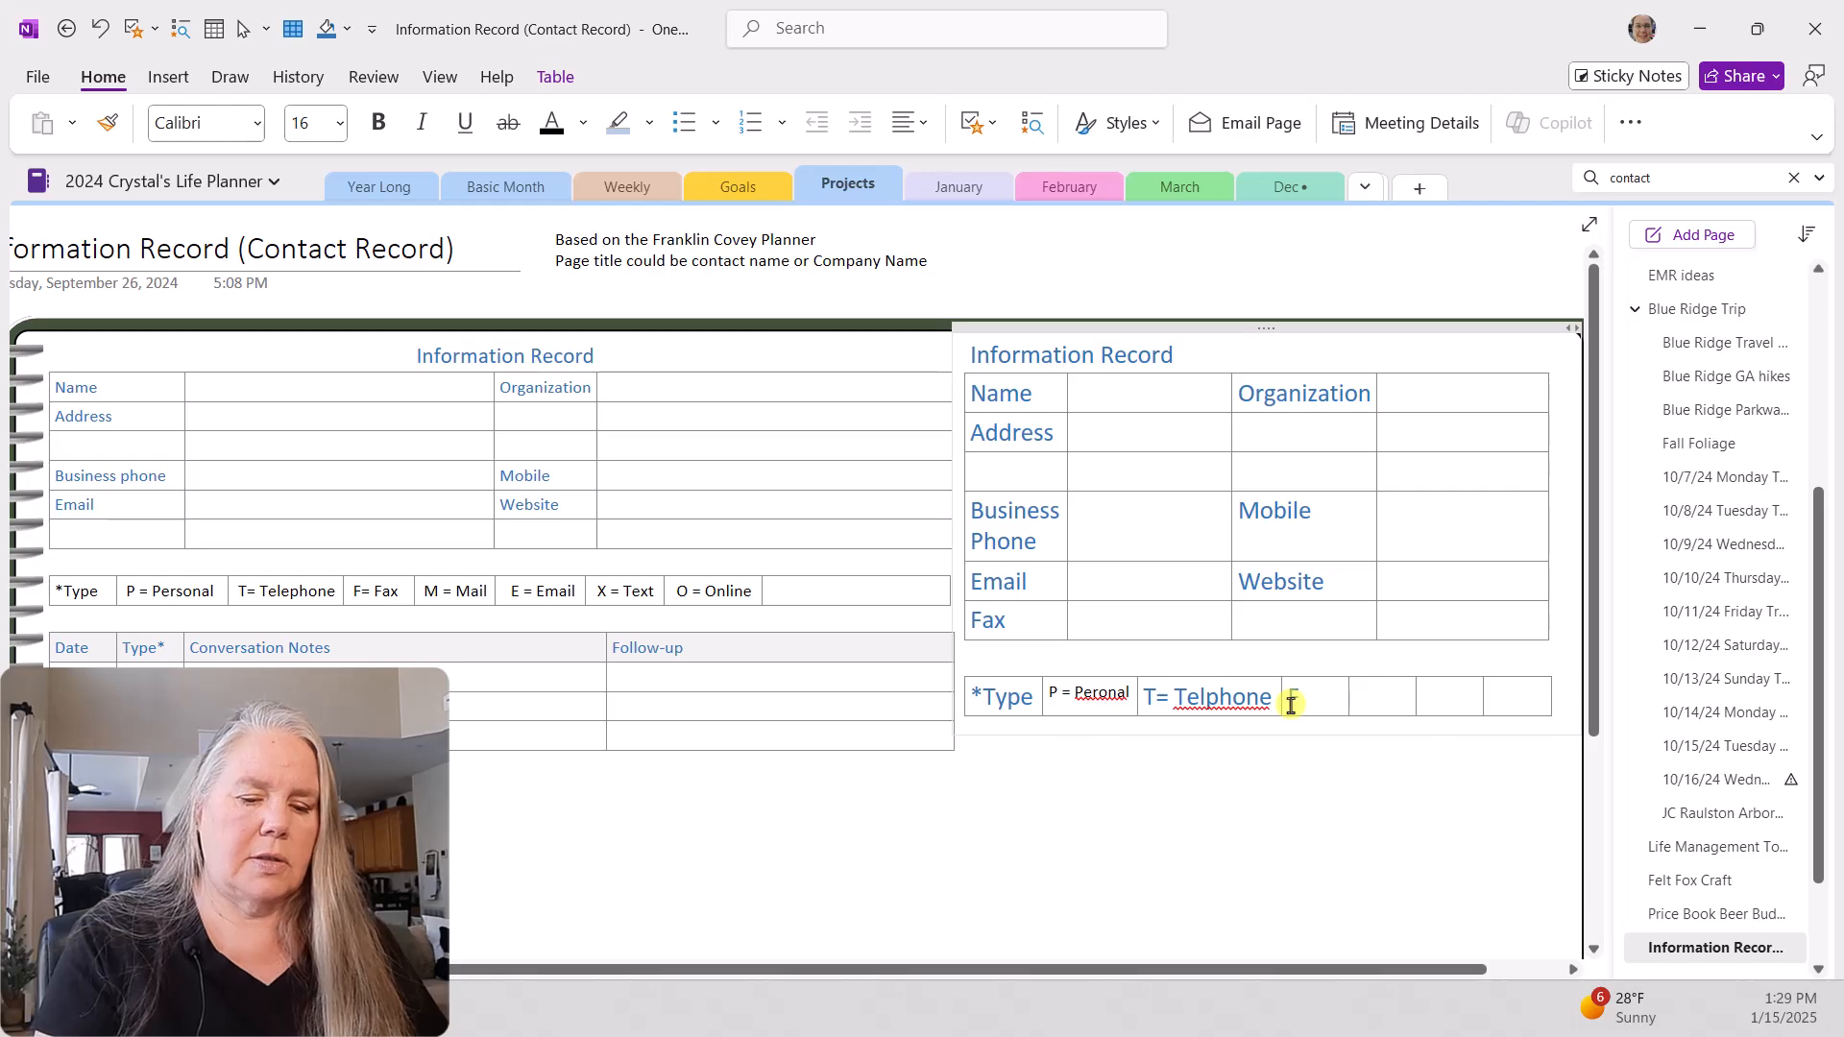
{"action": "type", "text": "F= Fax"}
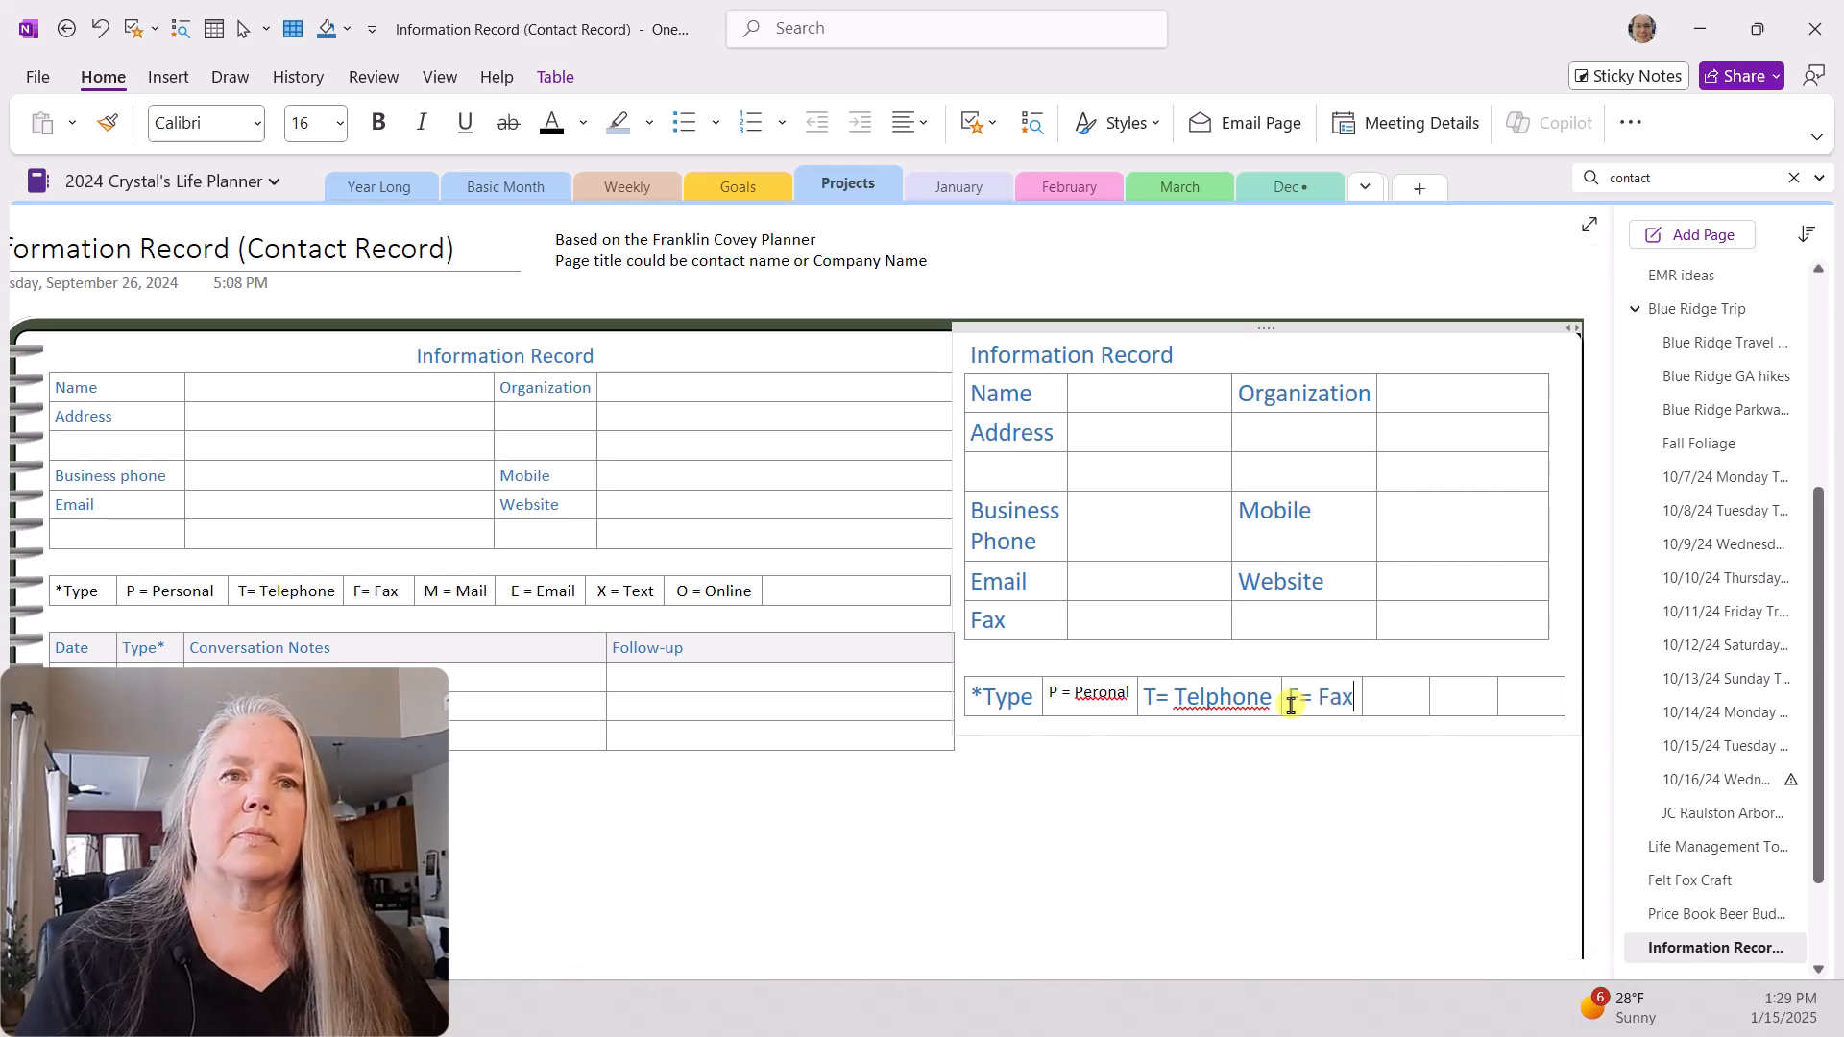
{"action": "left_click", "coordinate": [1410, 699]}
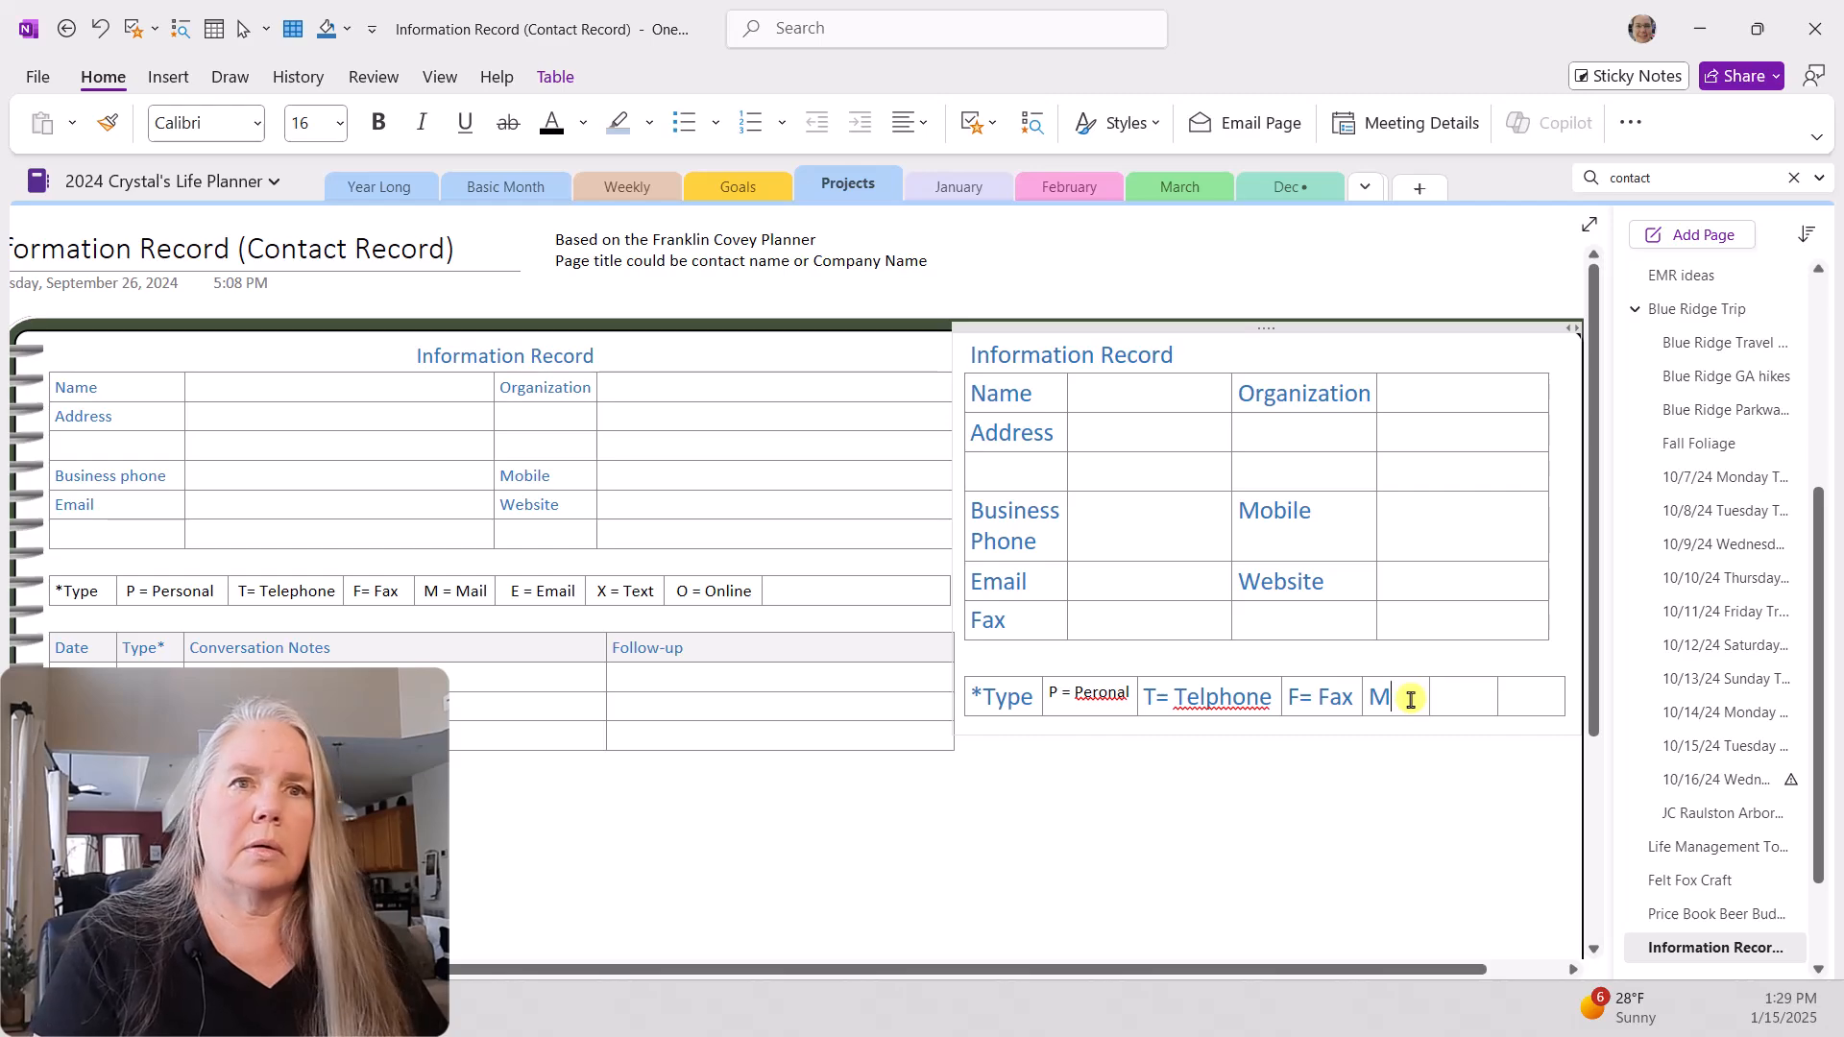
{"action": "type", "text": "M= Mail"}
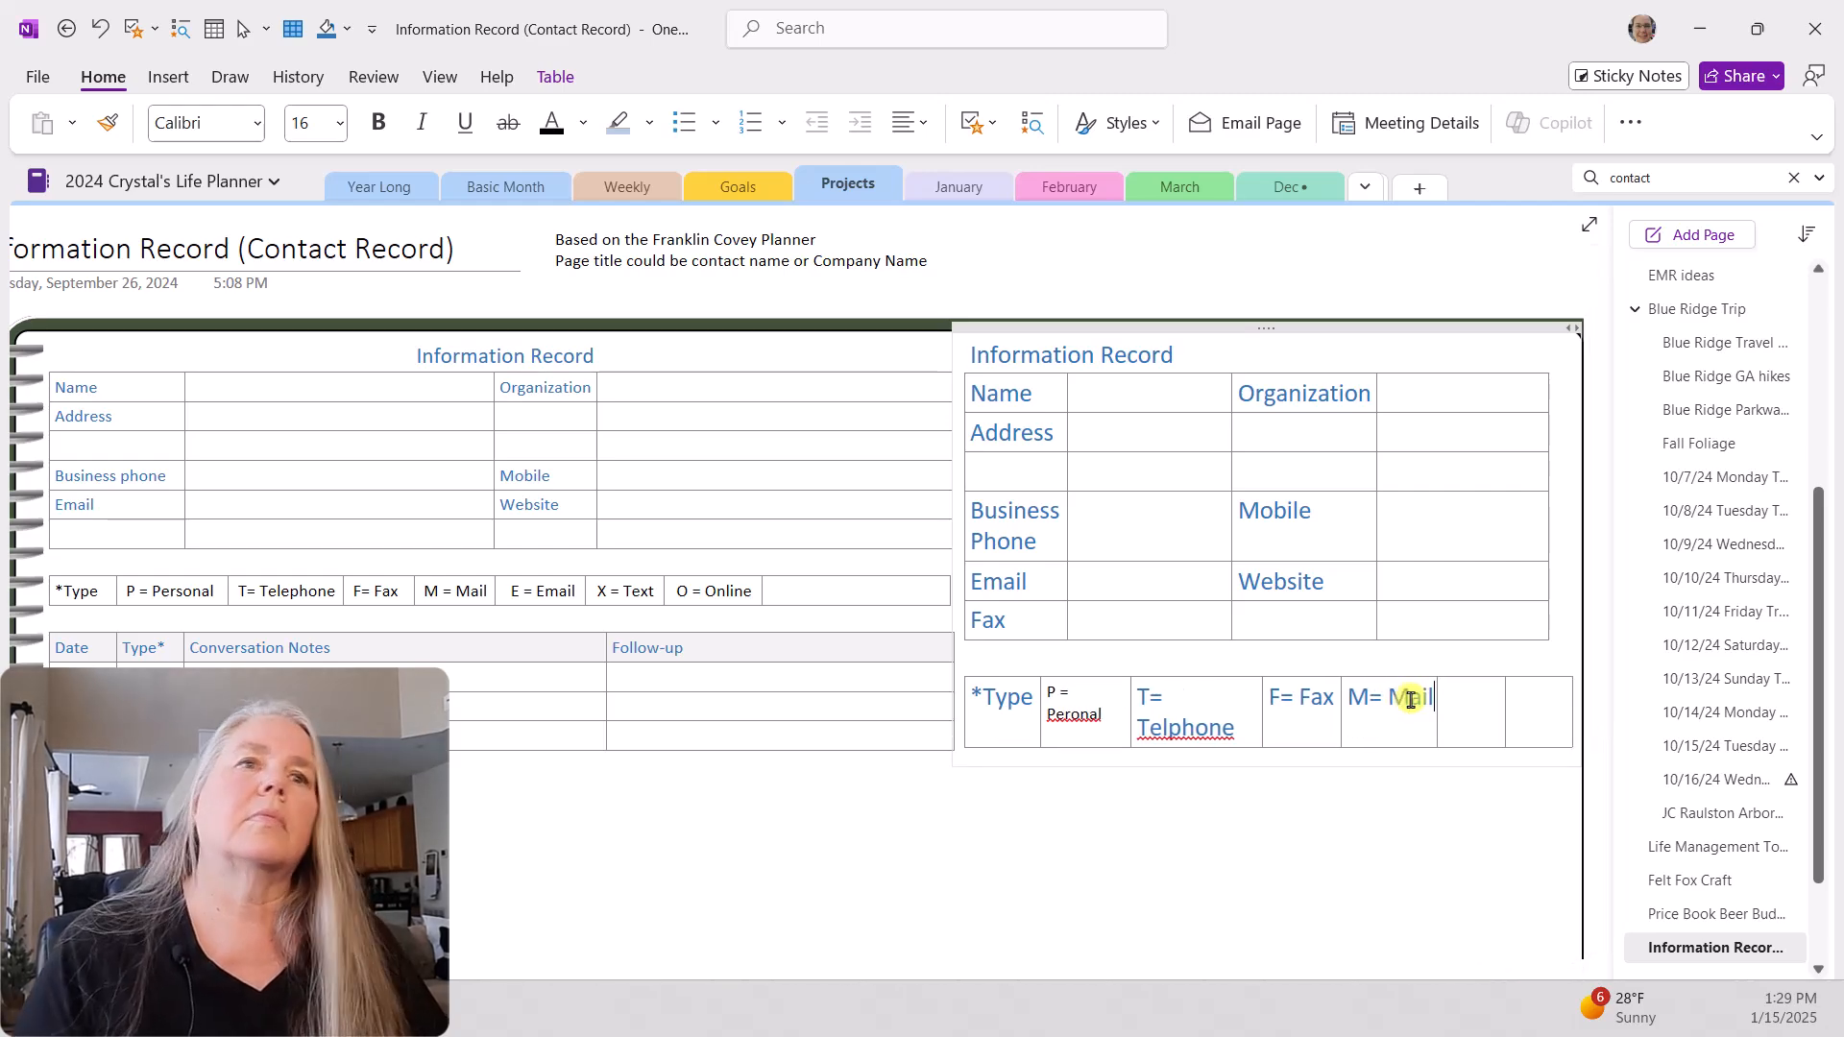
Step: Enter "E = Email" and "x=text" in the last two cells of the new type legend
{"action": "left_click", "coordinate": [1490, 711]}
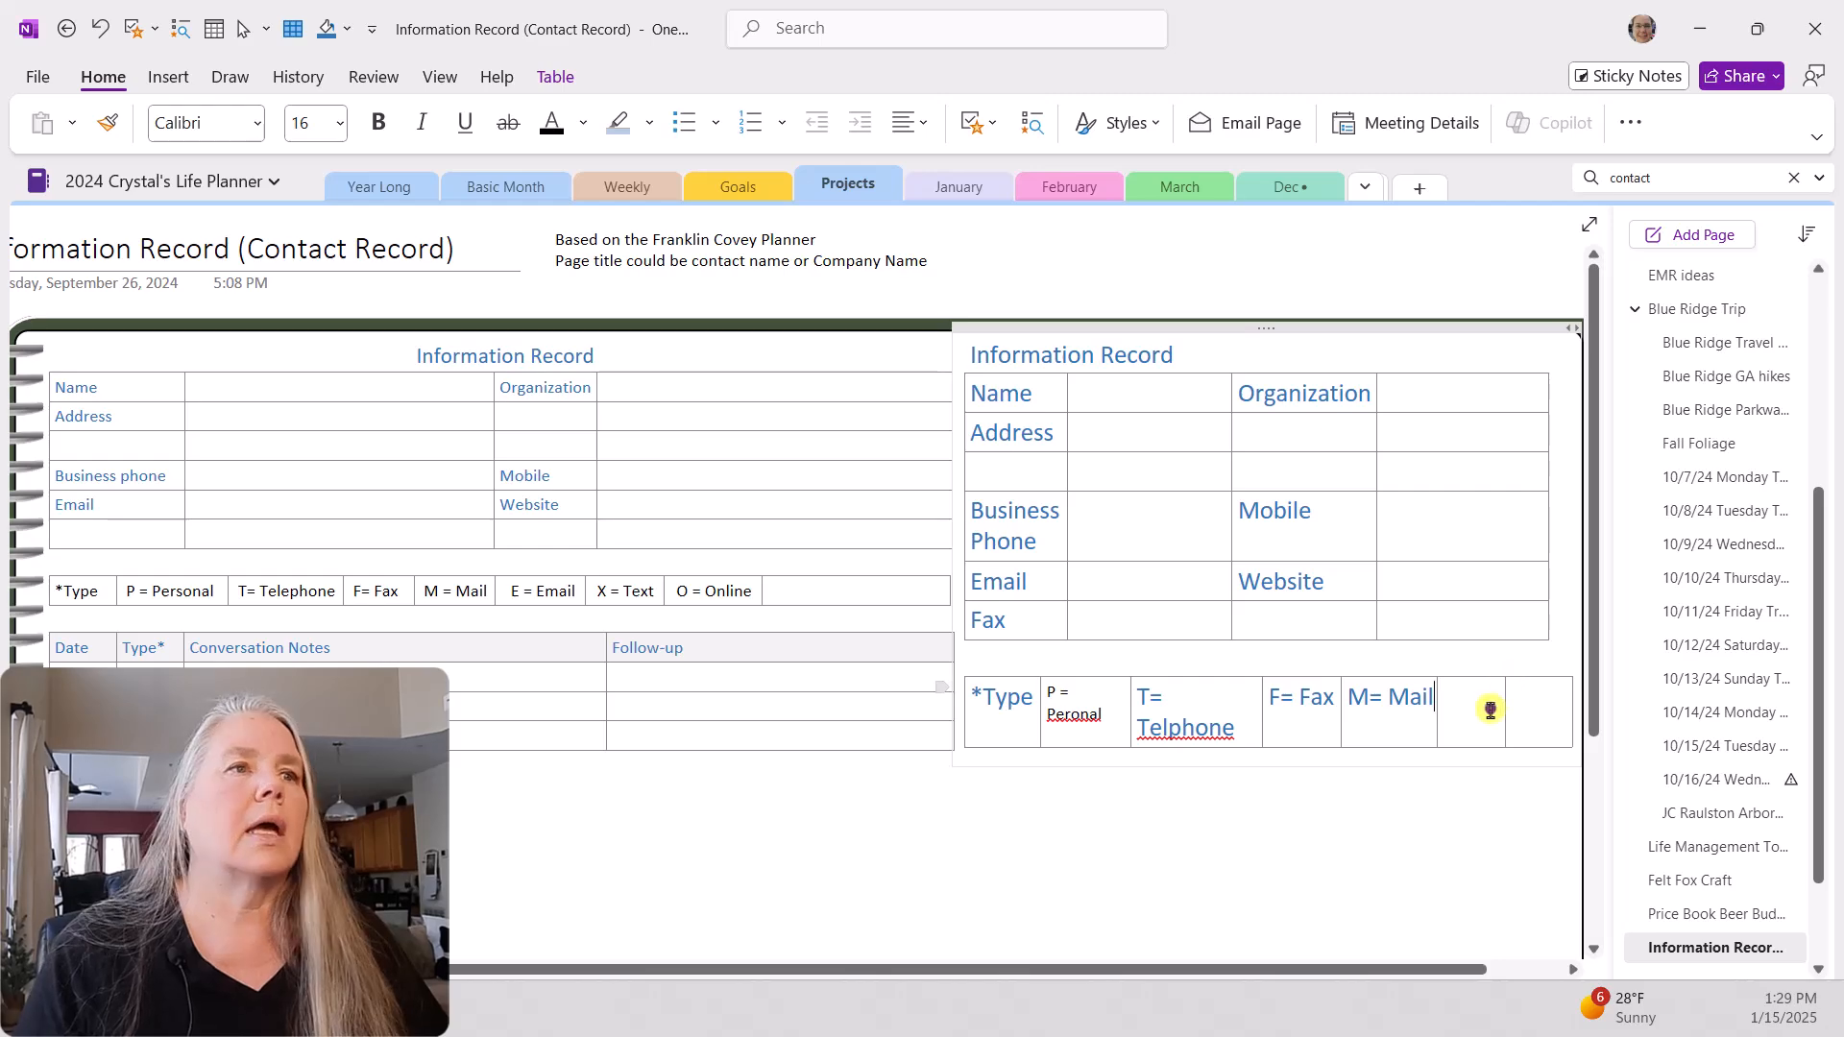
{"action": "type", "text": "E = Email"}
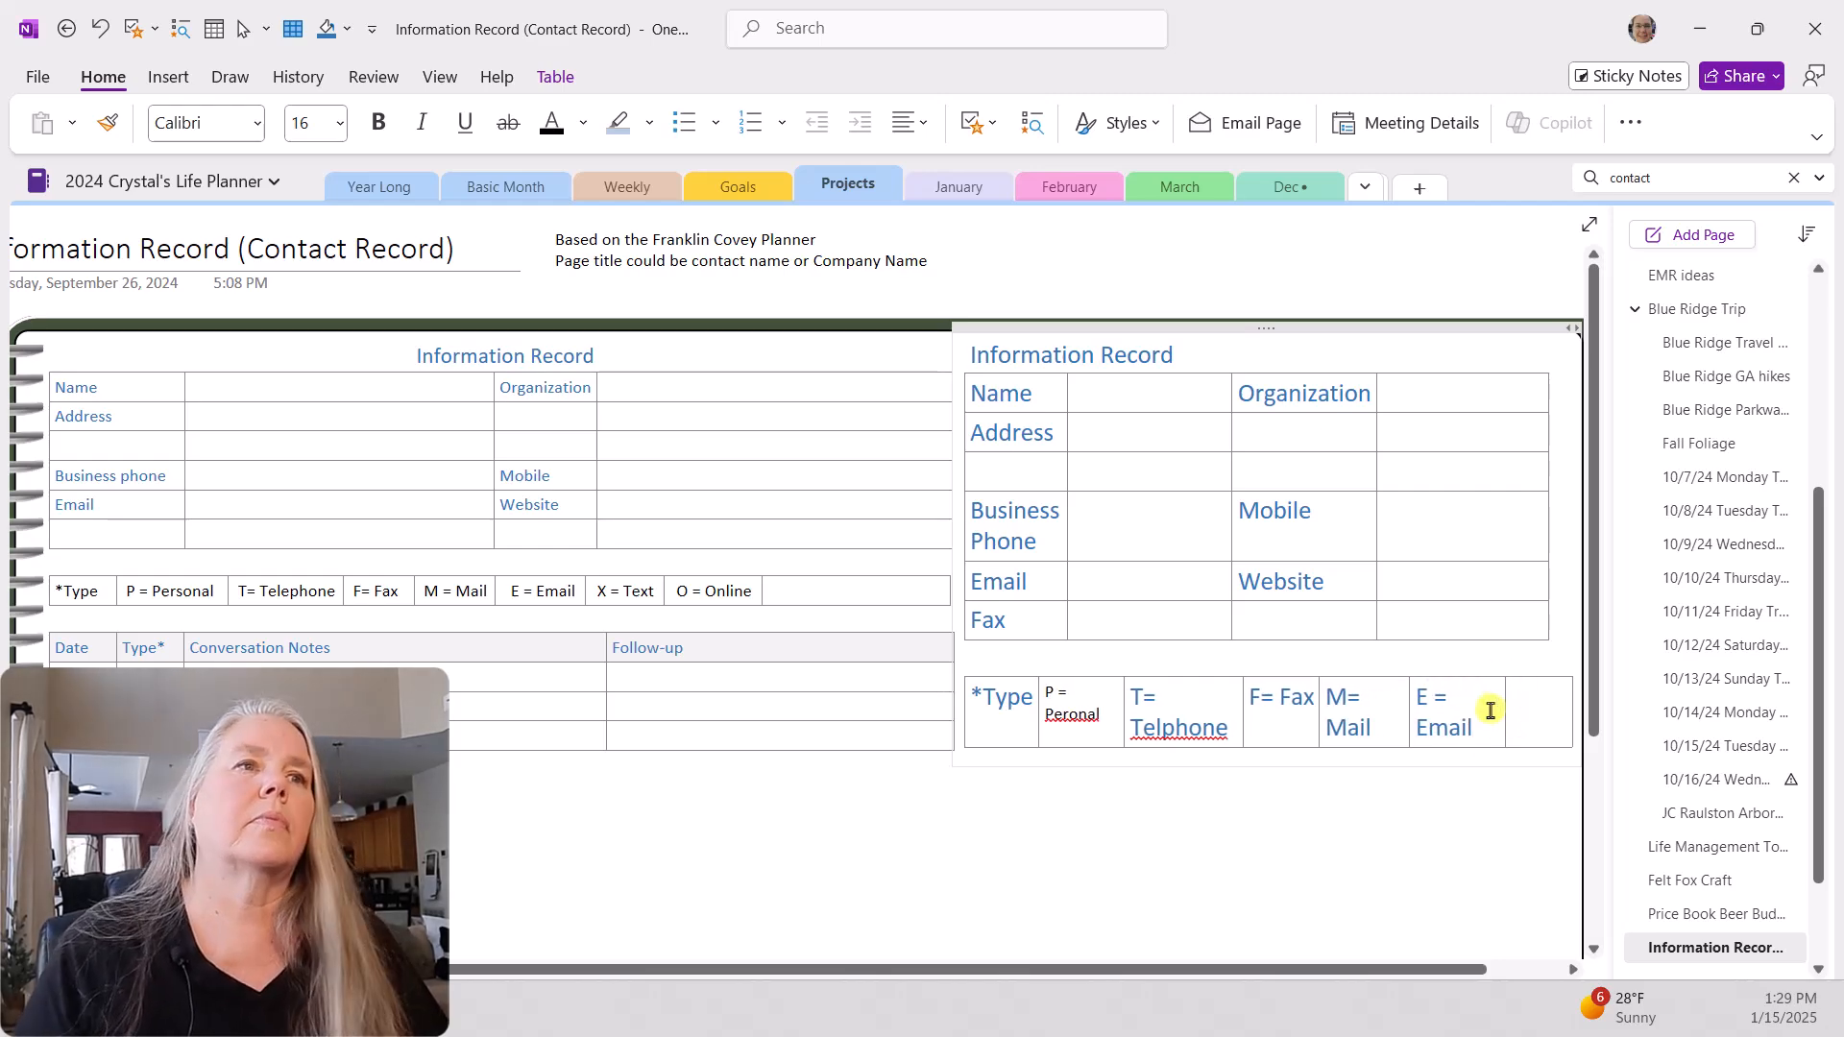
{"action": "left_click", "coordinate": [1539, 710]}
{"action": "type", "text": "X=text"}
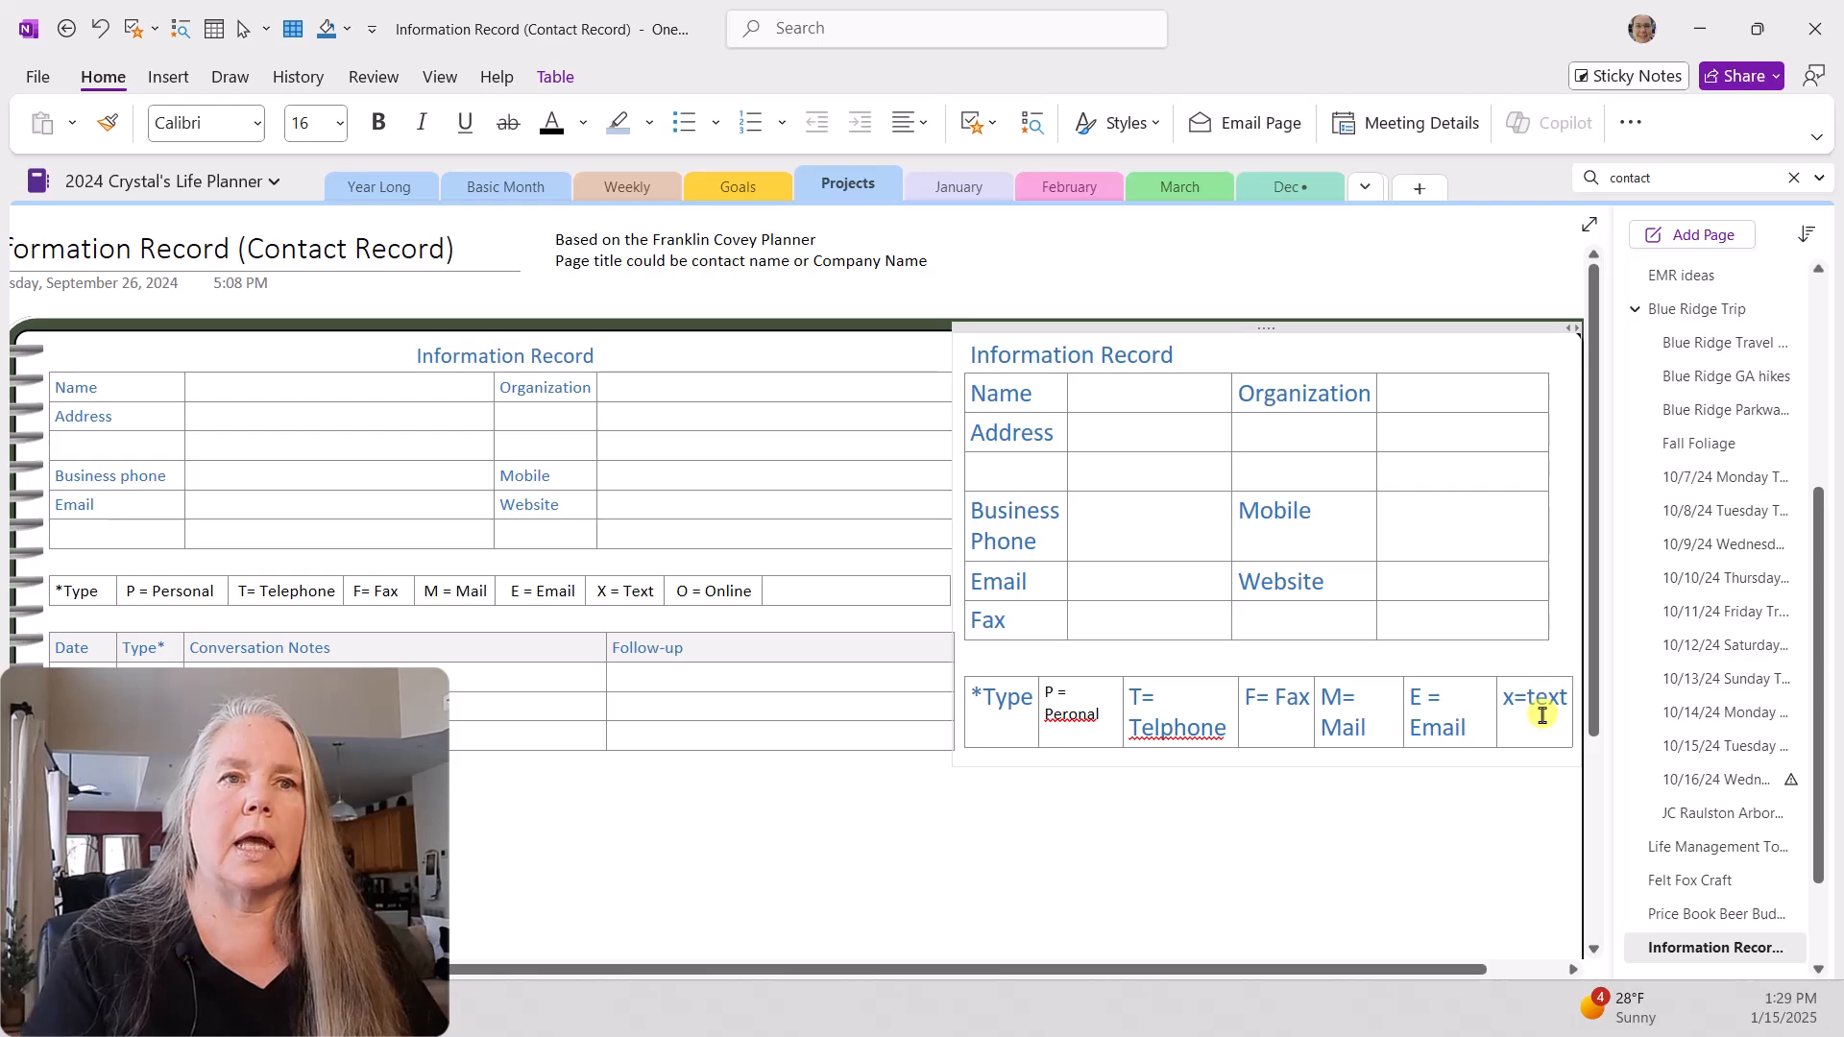
Step: Change the text entry's code letter to T, add a column after it, and complete the entry as "T = text"
{"action": "left_click", "coordinate": [1509, 701]}
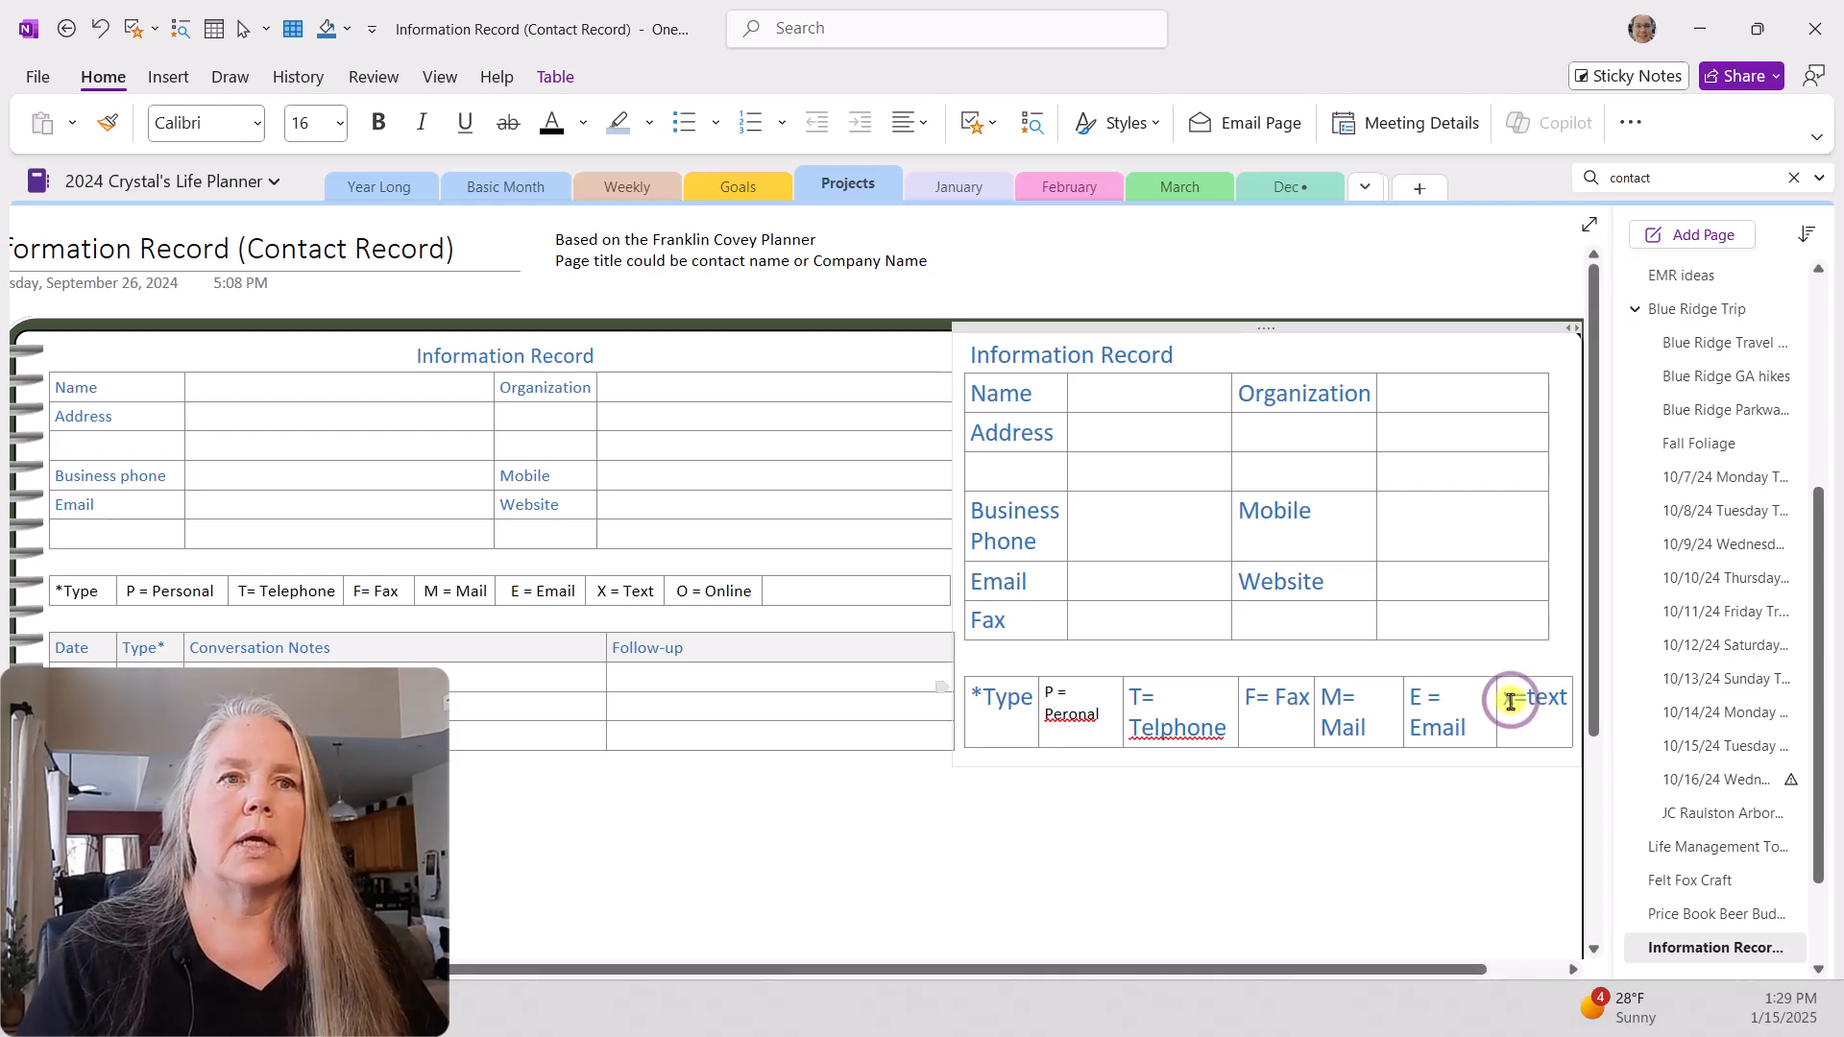
{"action": "key", "text": "Delete"}
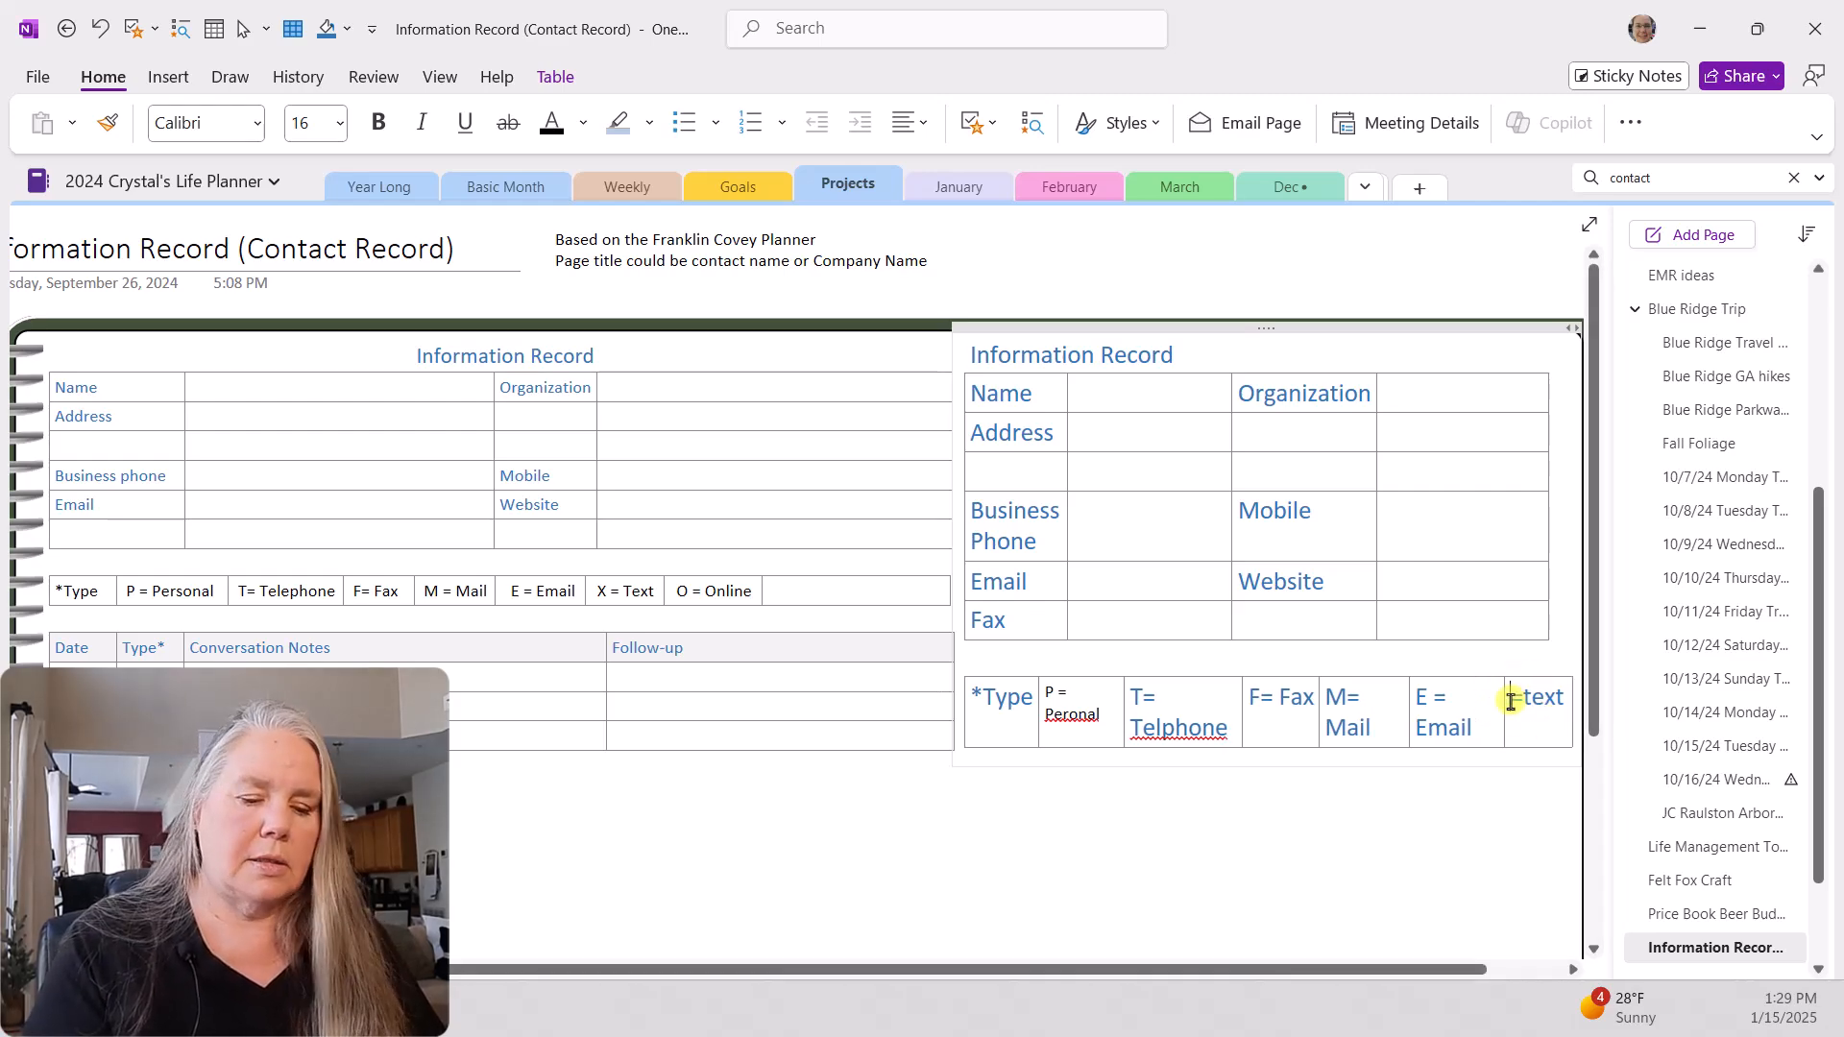
{"action": "type", "text": "X"}
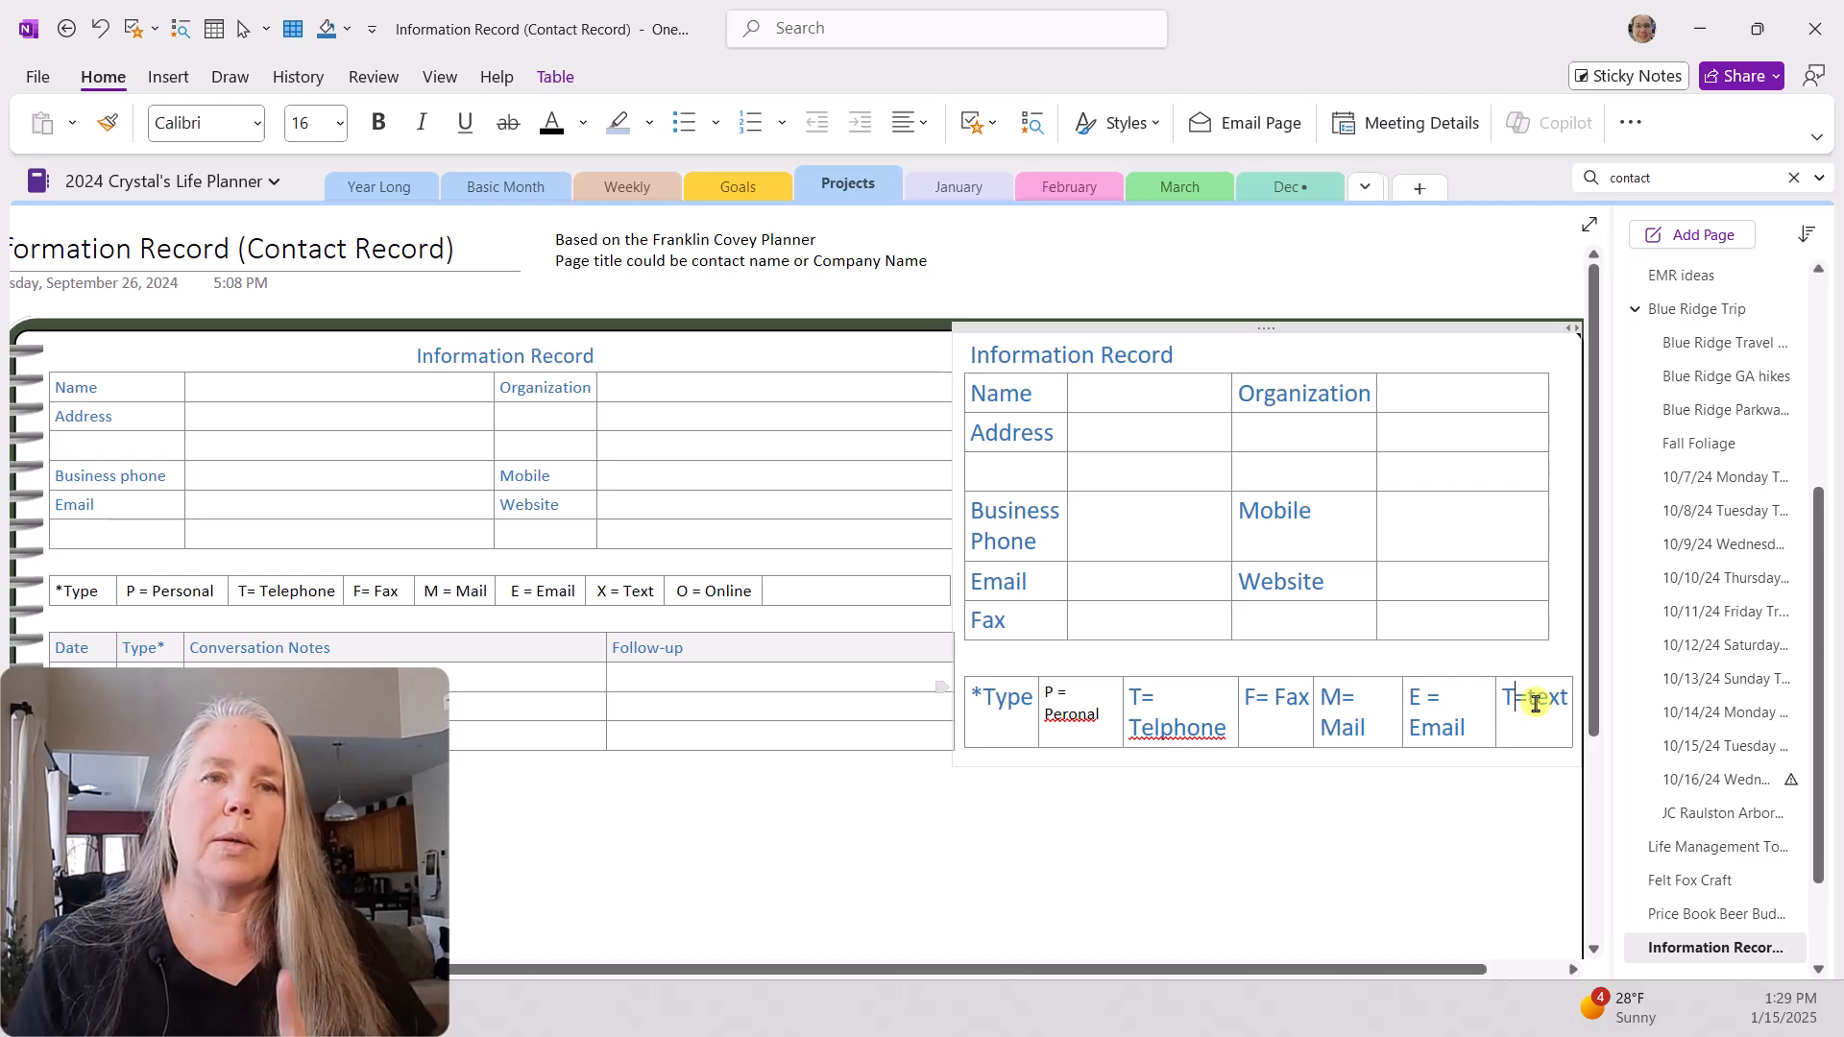
{"action": "key", "text": "Tab"}
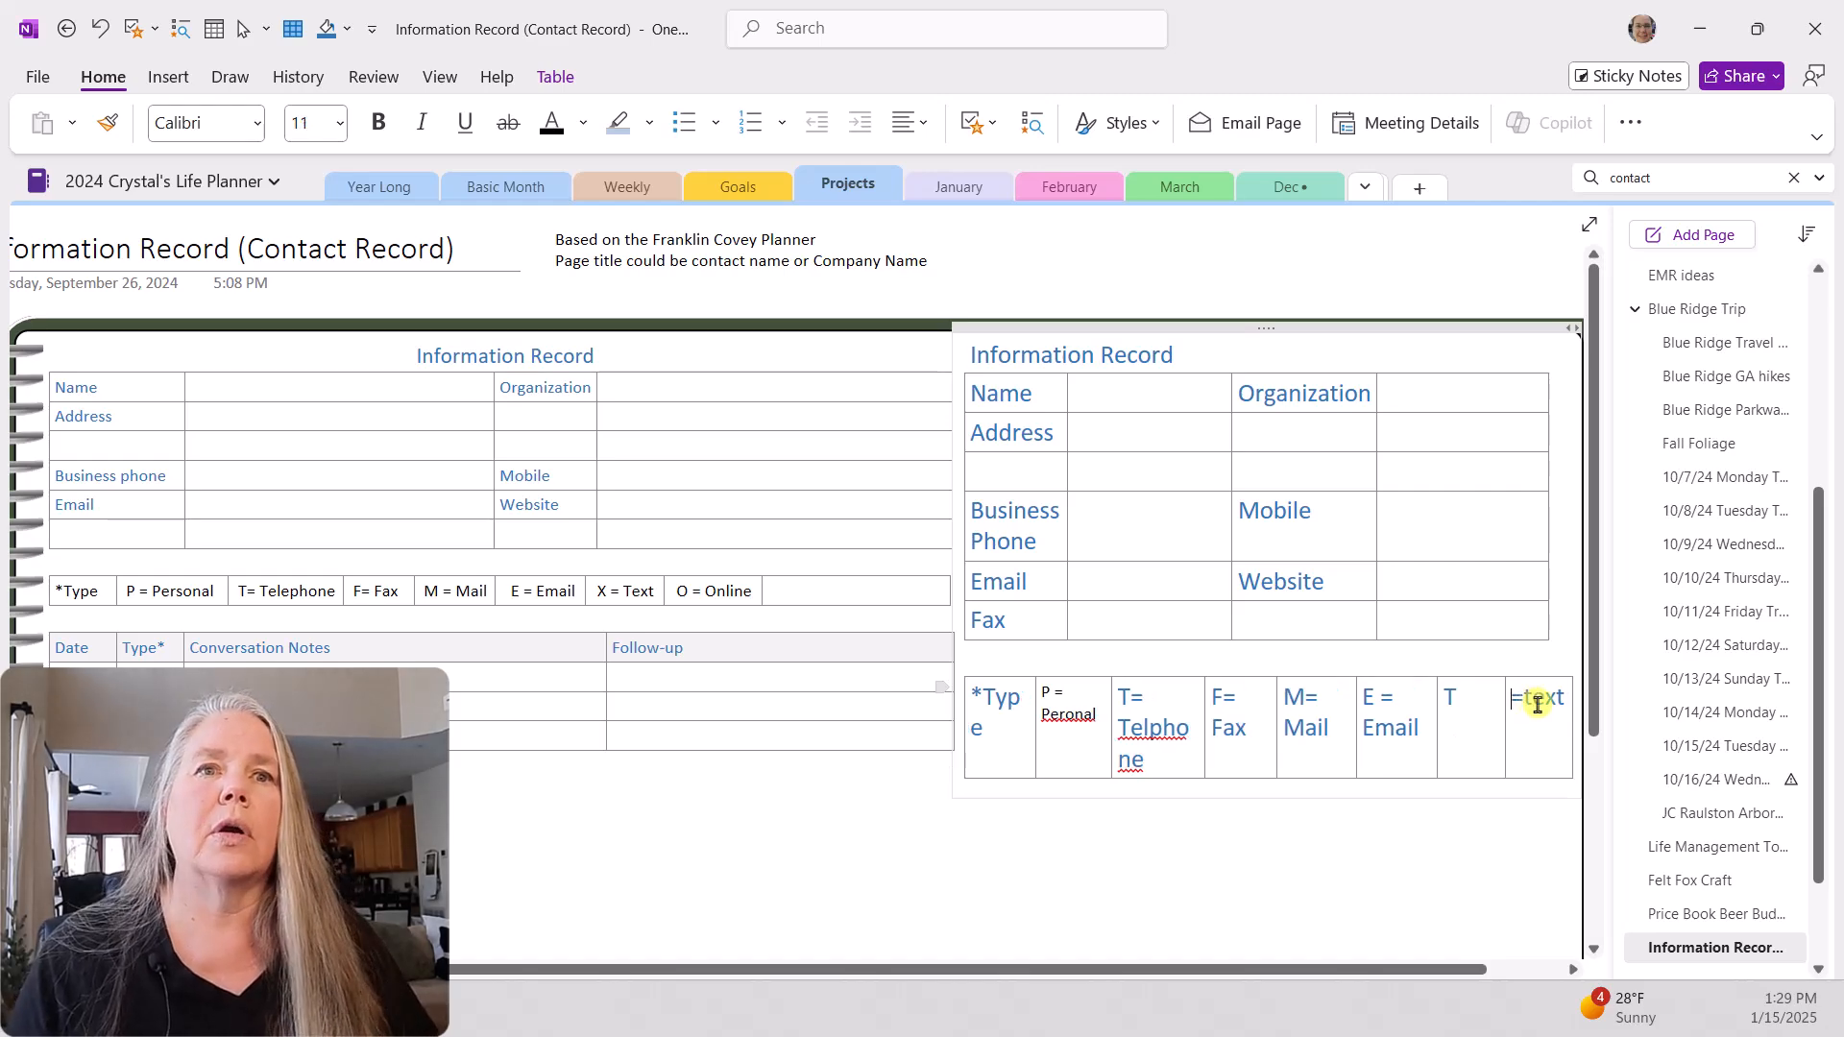
{"action": "left_click", "coordinate": [1467, 698]}
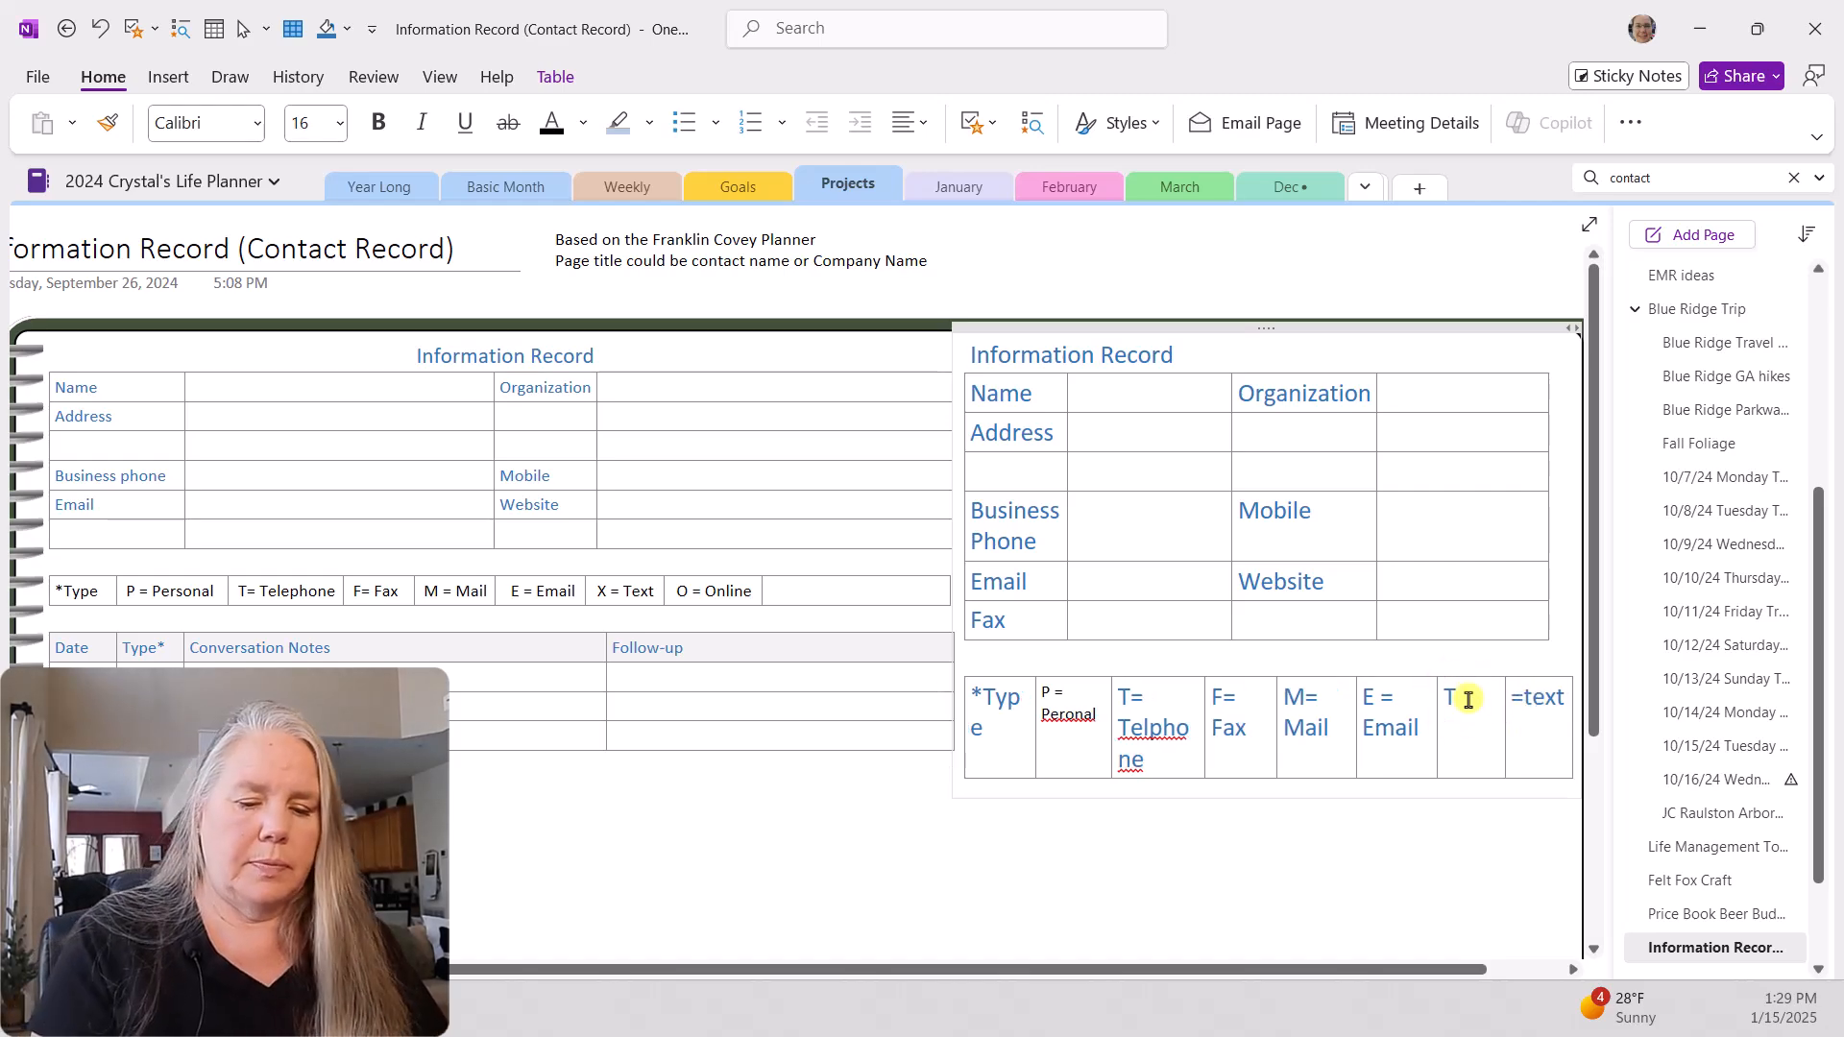
{"action": "type", "text": "= text"}
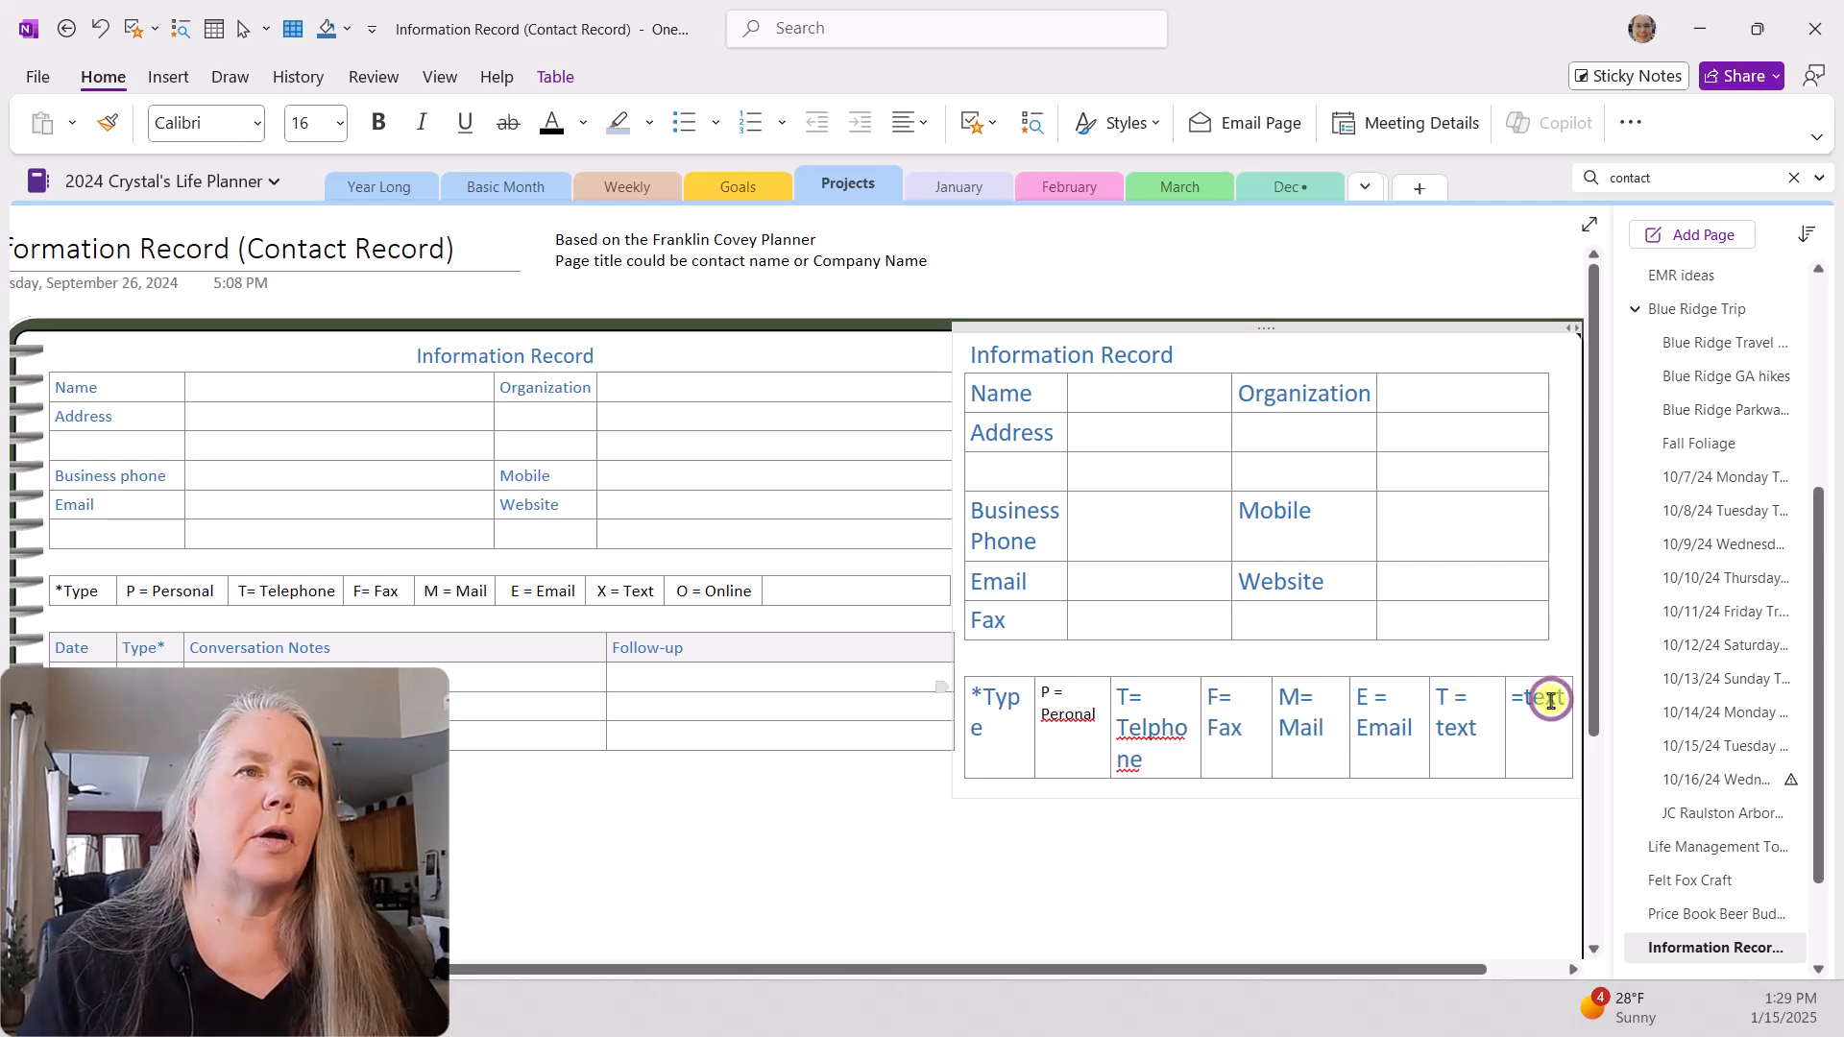
Step: Replace the leftover "=text" in the legend's last cell with "O = Online"
{"action": "left_click_drag", "start_coordinate": [1512, 703], "coordinate": [1561, 709]}
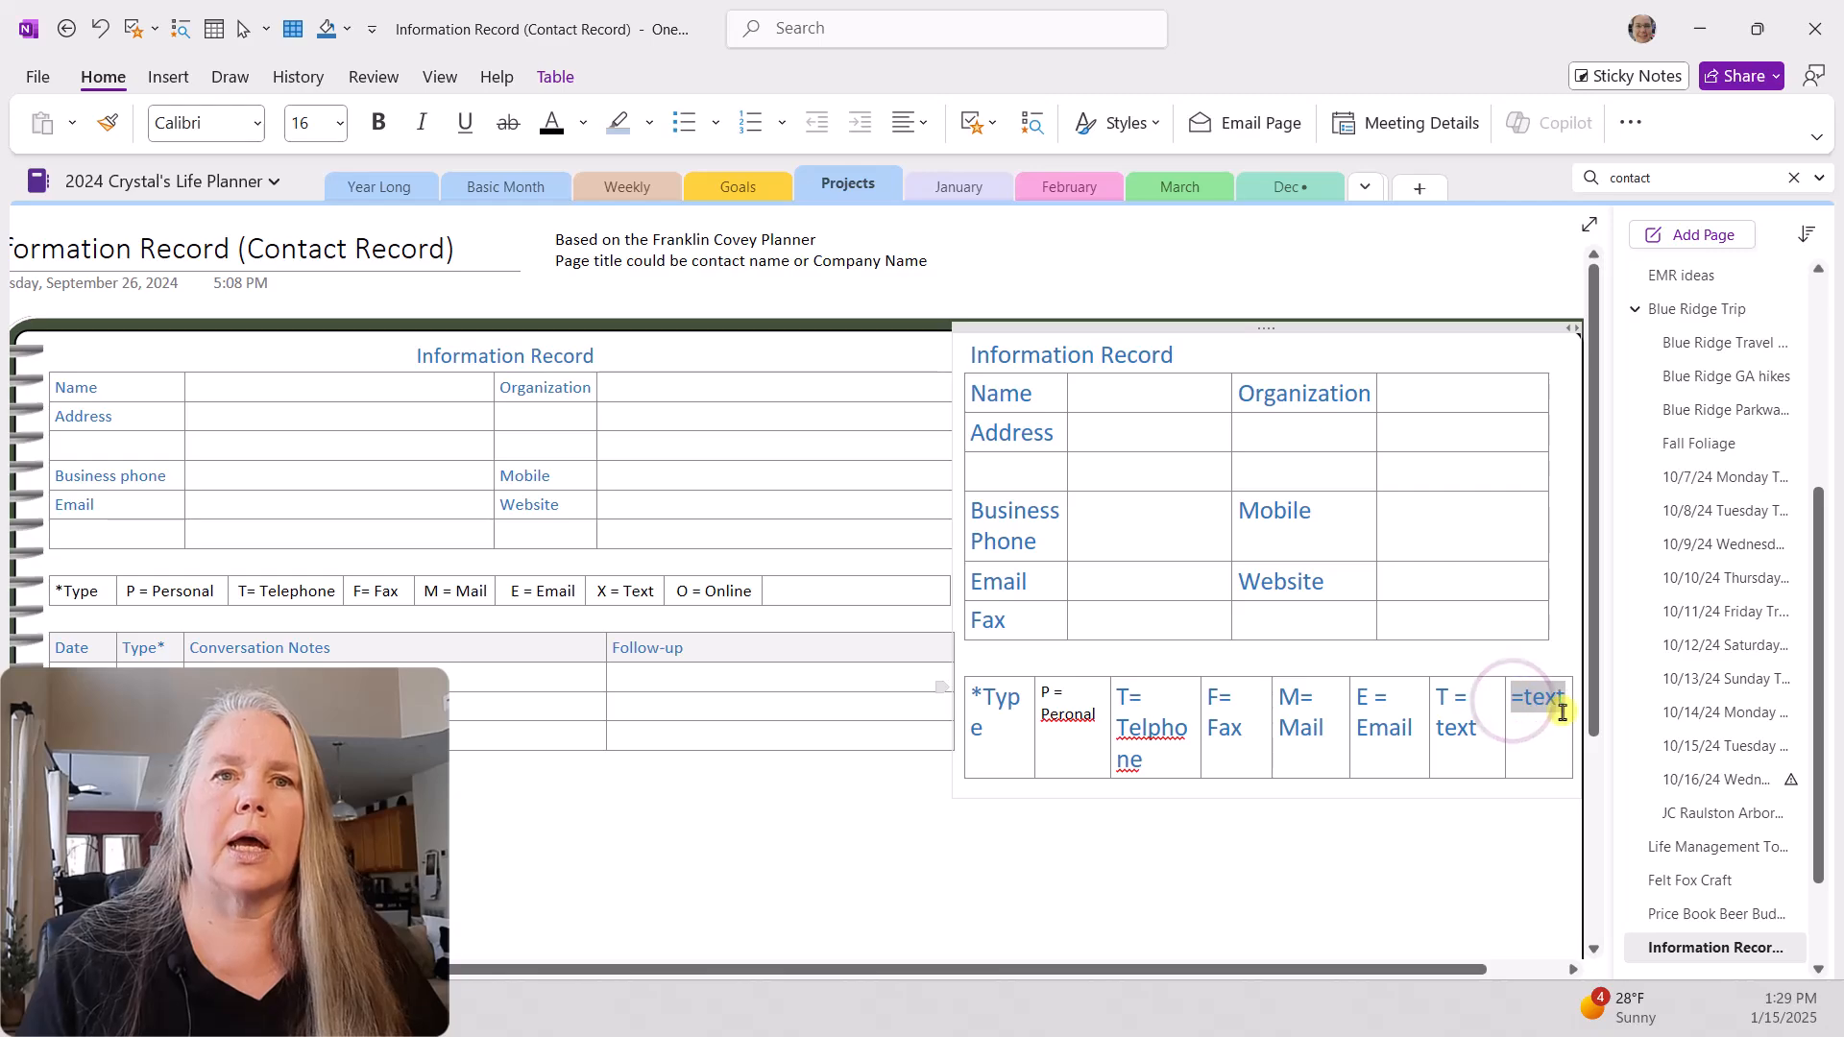
{"action": "type", "text": "o"}
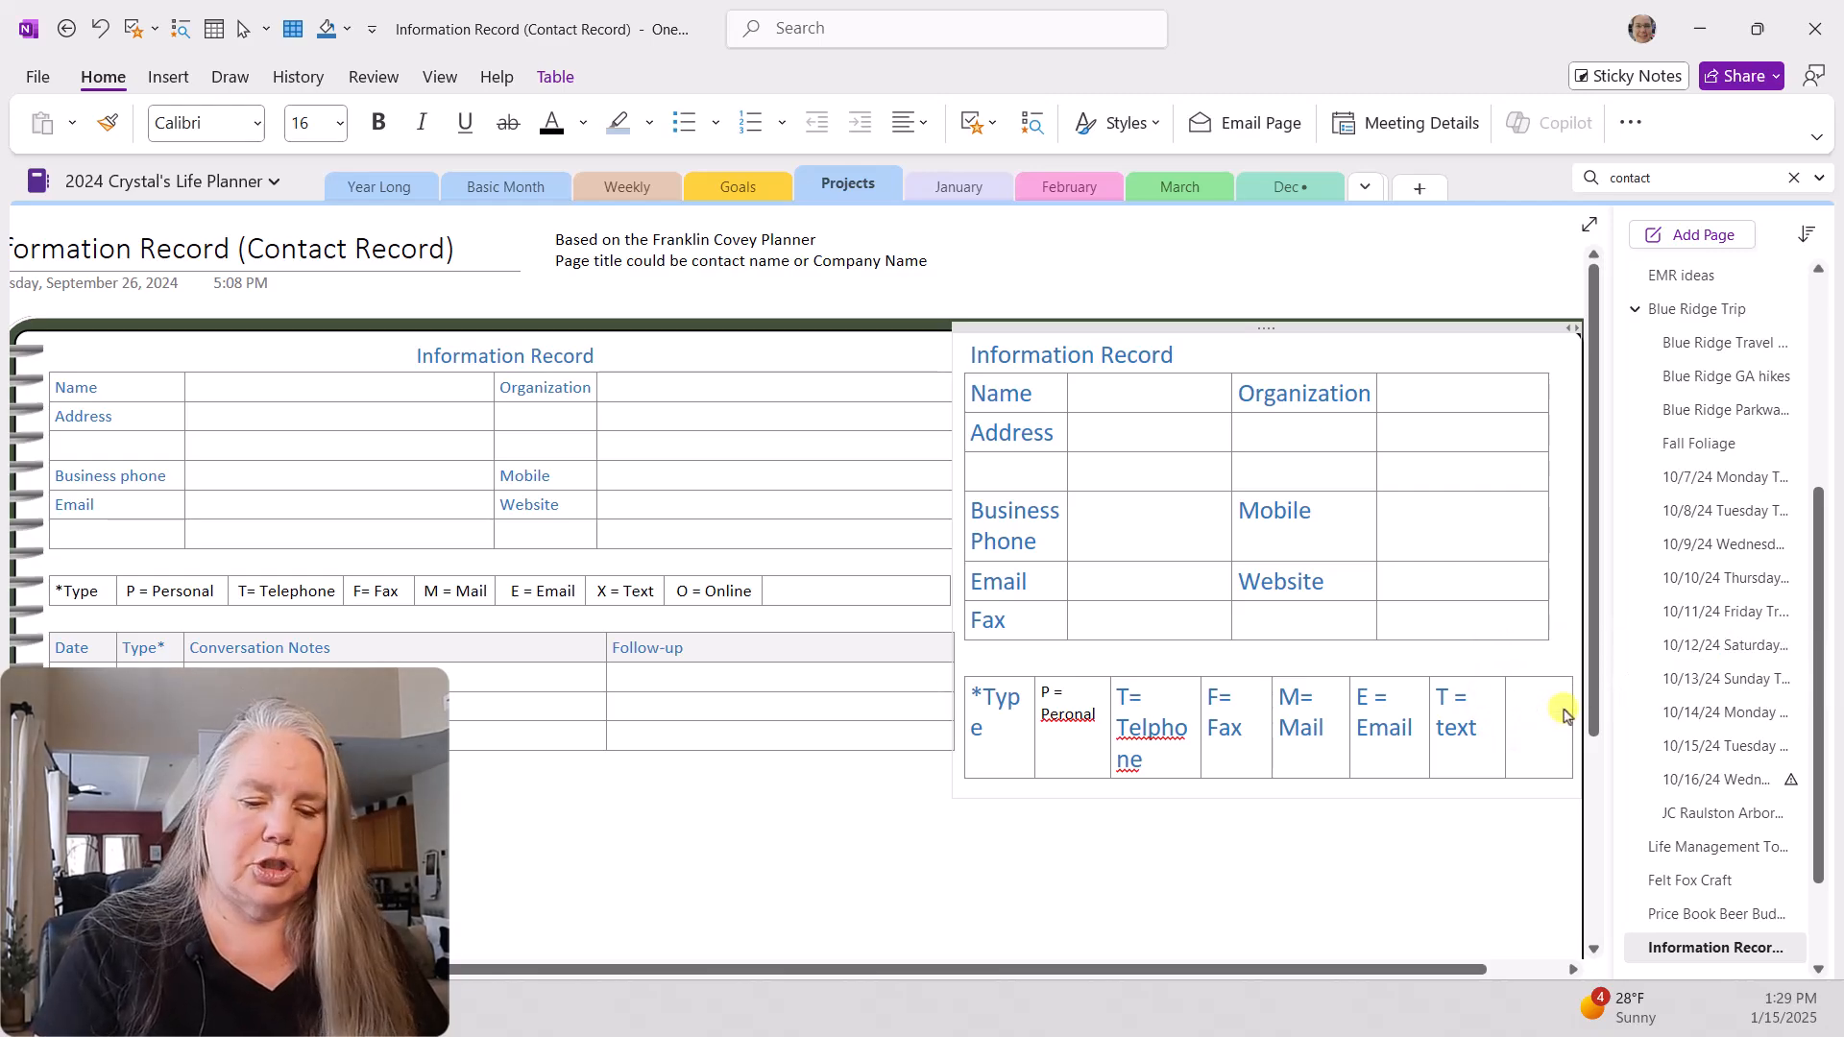
{"action": "type", "text": " ="}
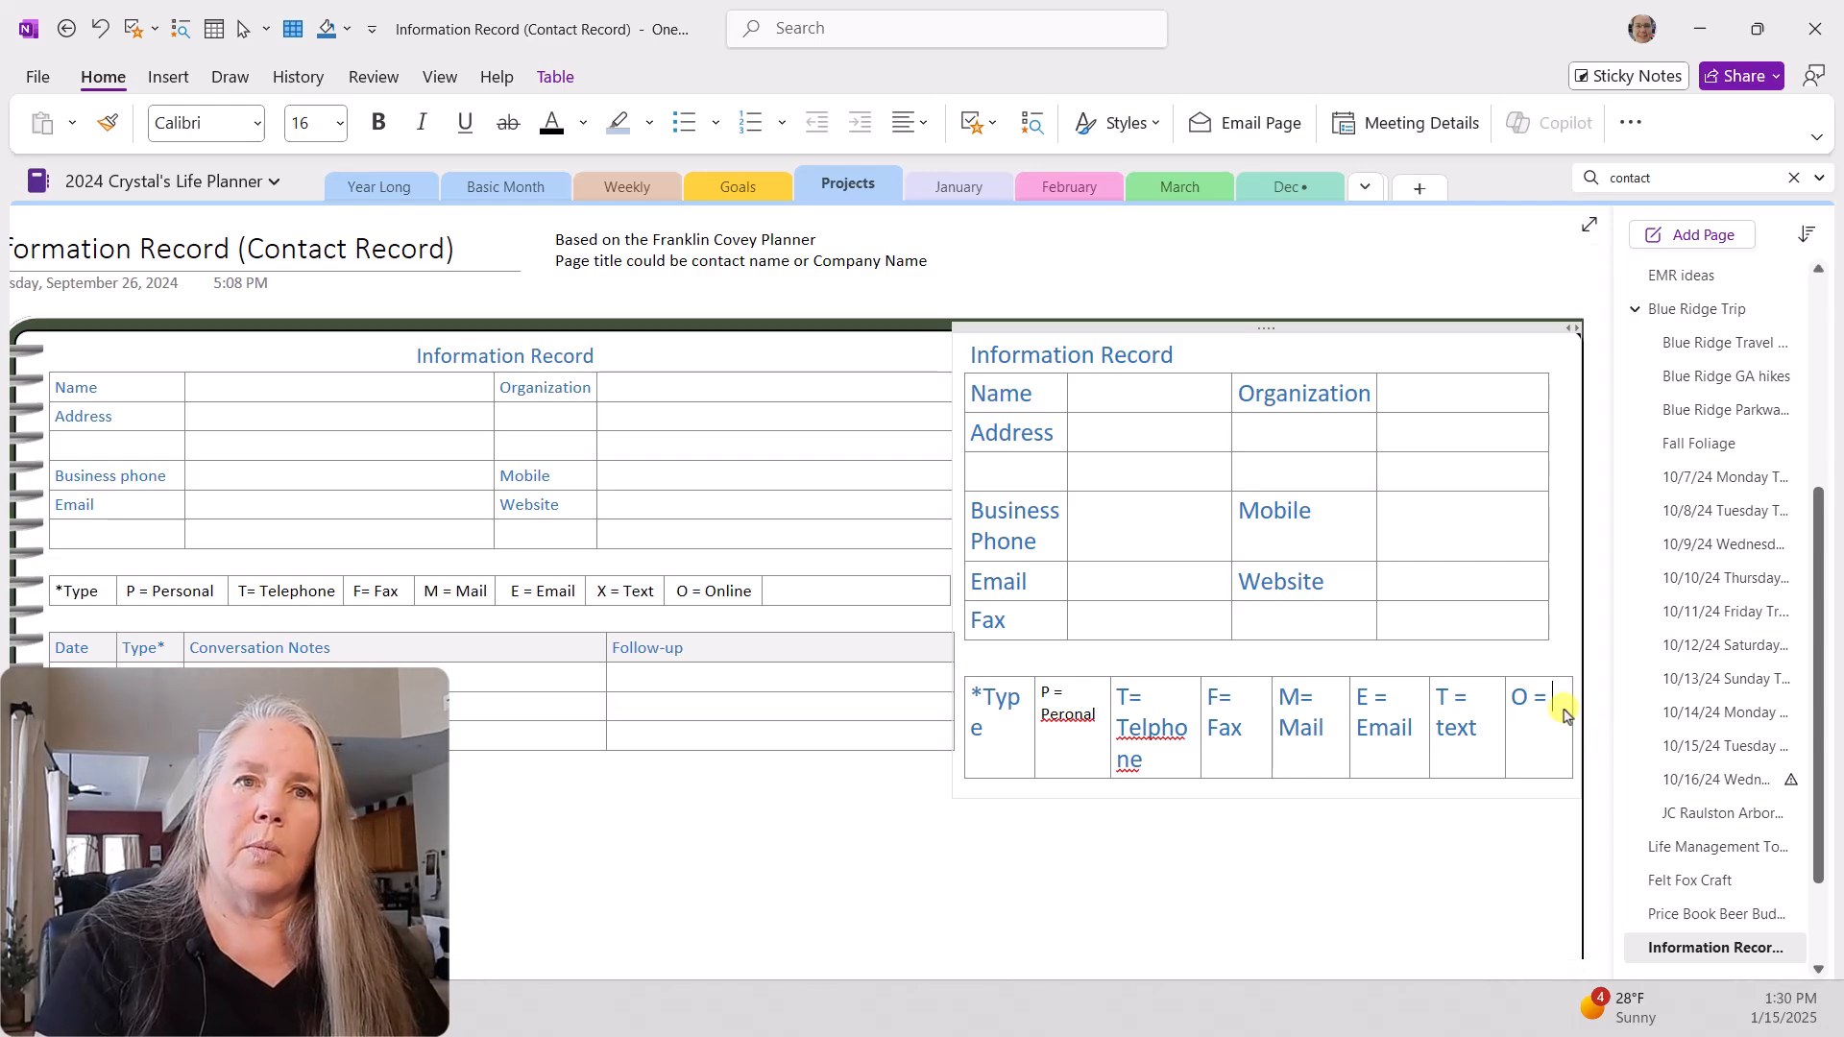
{"action": "type", "text": " Online"}
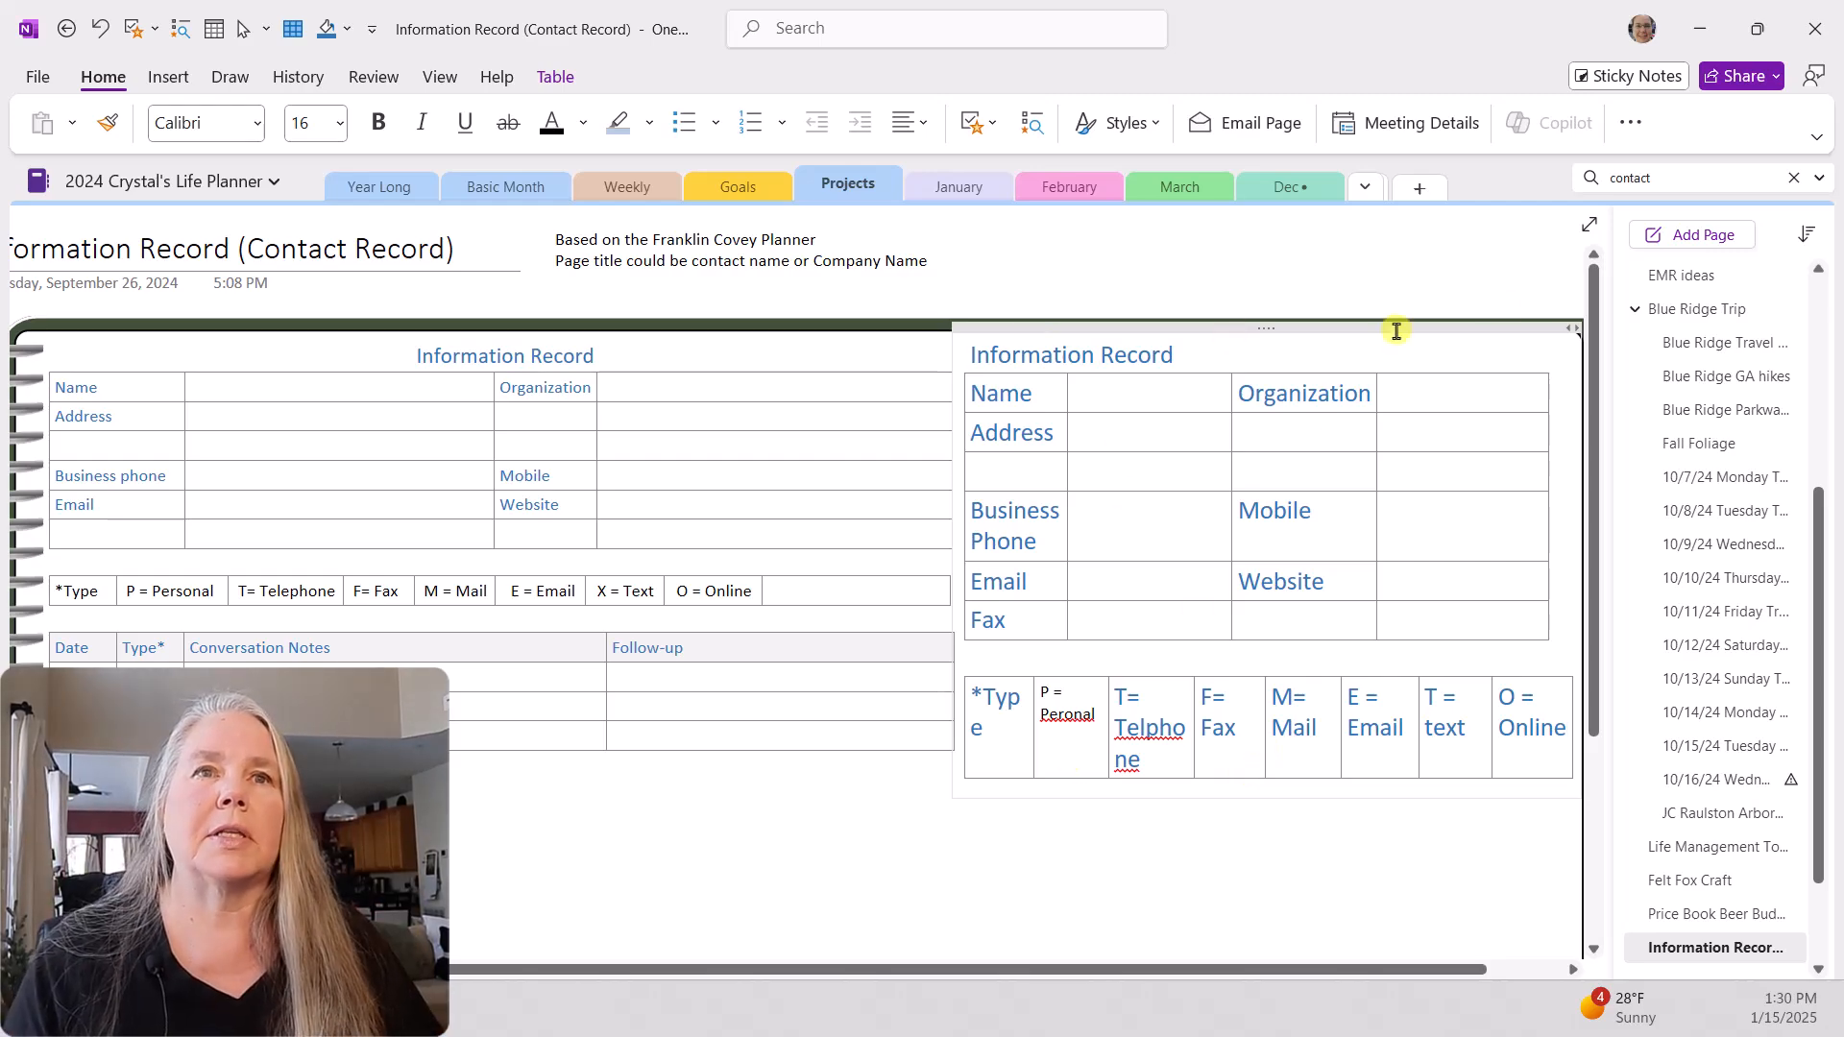
Step: Correct the spelling of "Peronal" to "Personal" and "Telphone" to "Telephone" in the new type legend
{"action": "right_click", "coordinate": [1067, 722]}
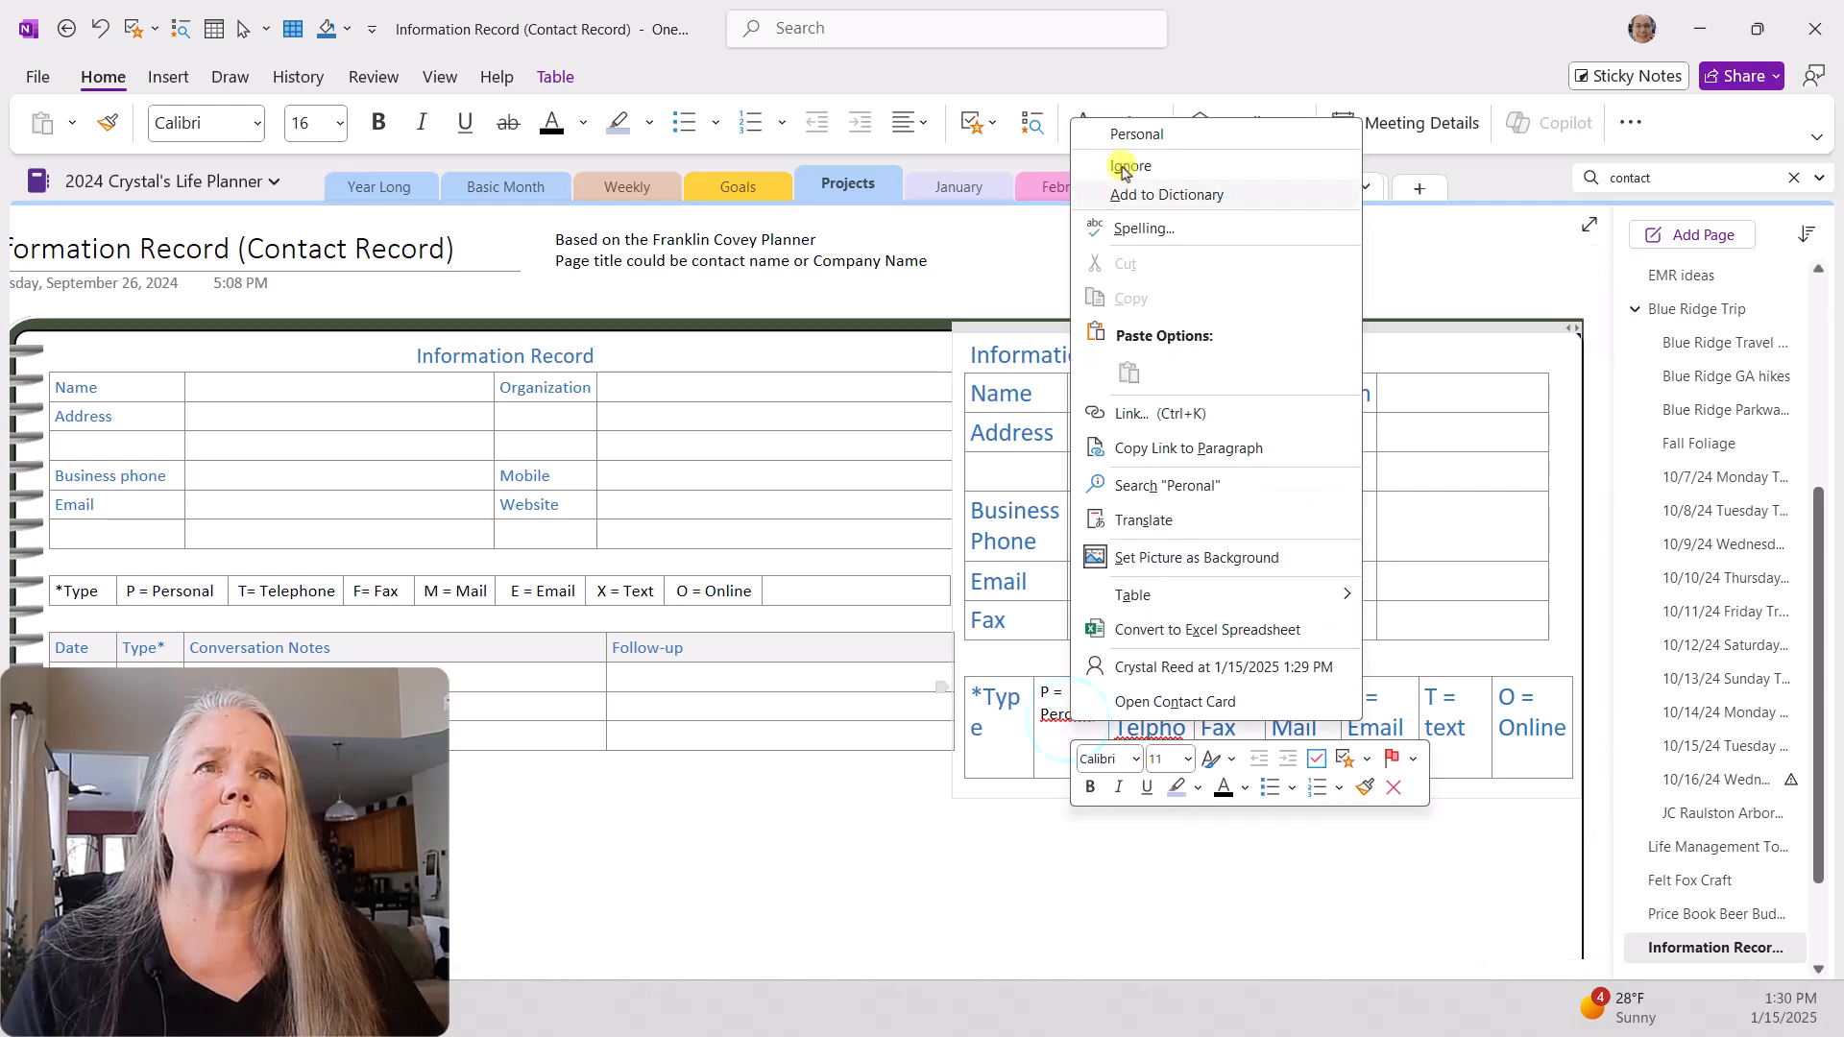
{"action": "left_click", "coordinate": [1136, 128]}
{"action": "right_click", "coordinate": [1148, 735]}
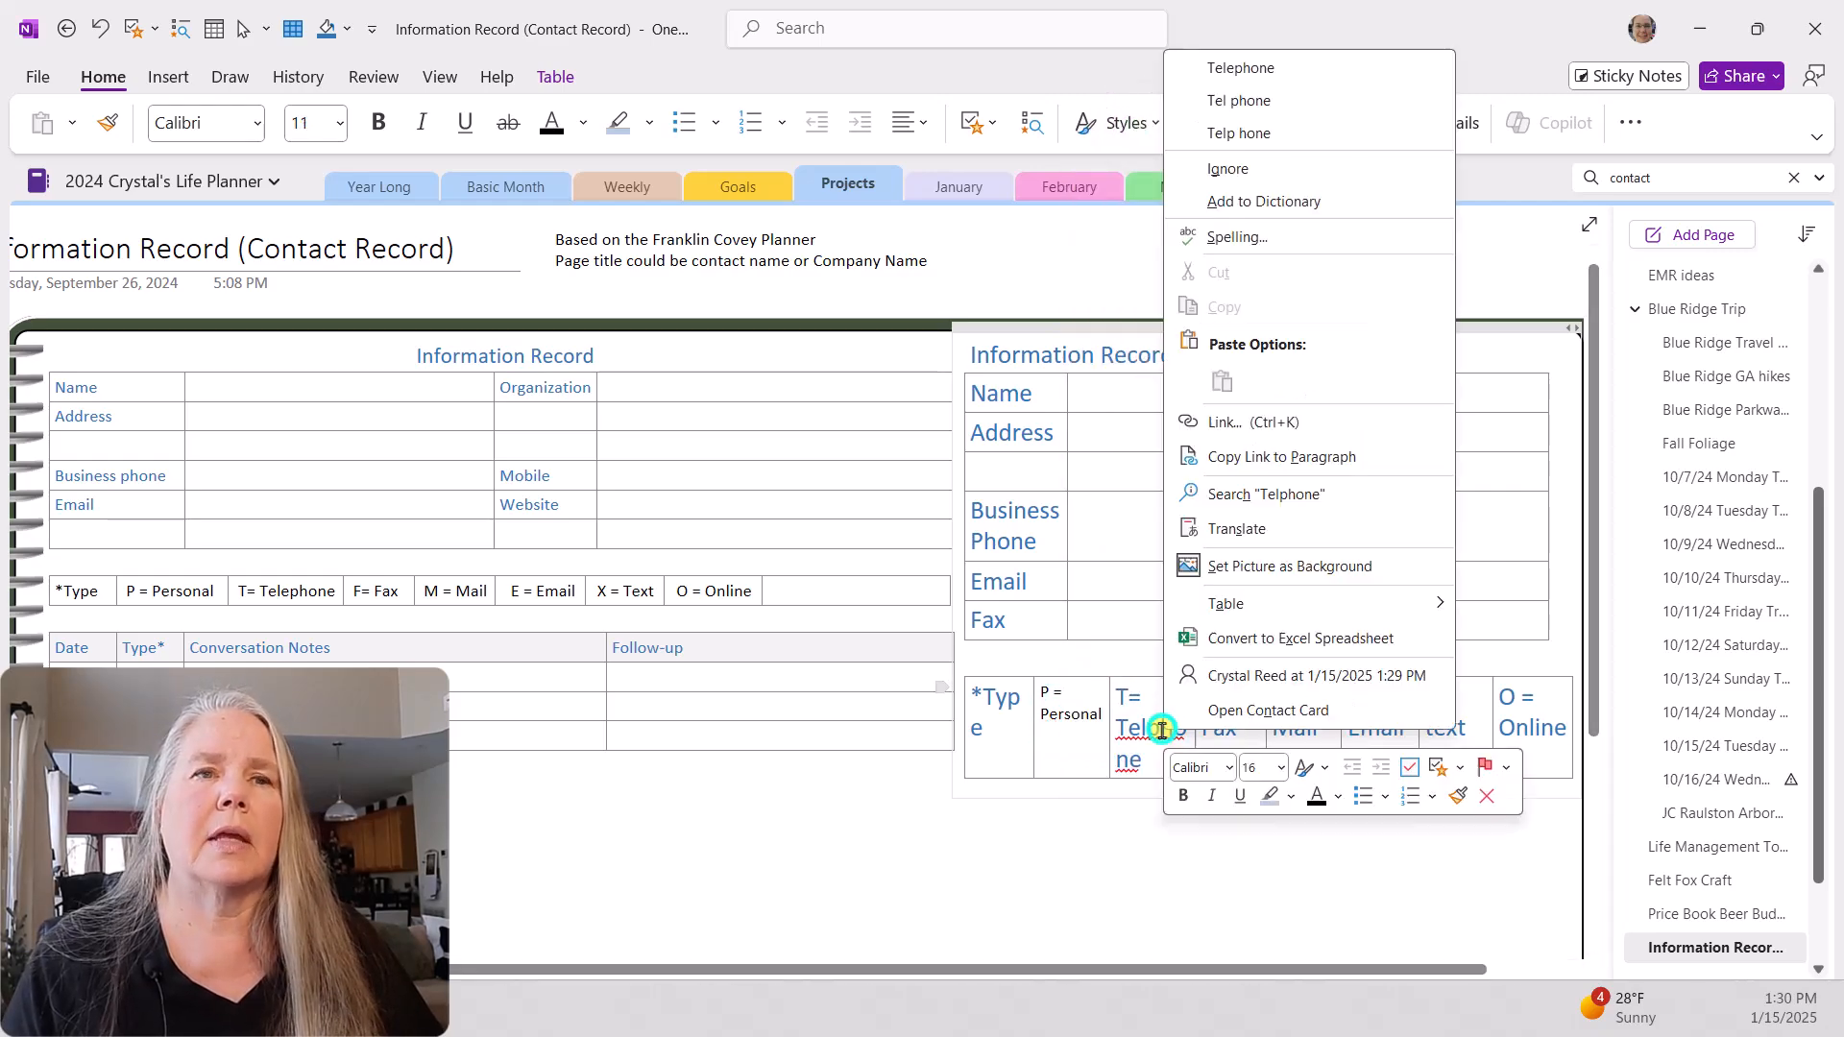
{"action": "left_click", "coordinate": [1202, 67]}
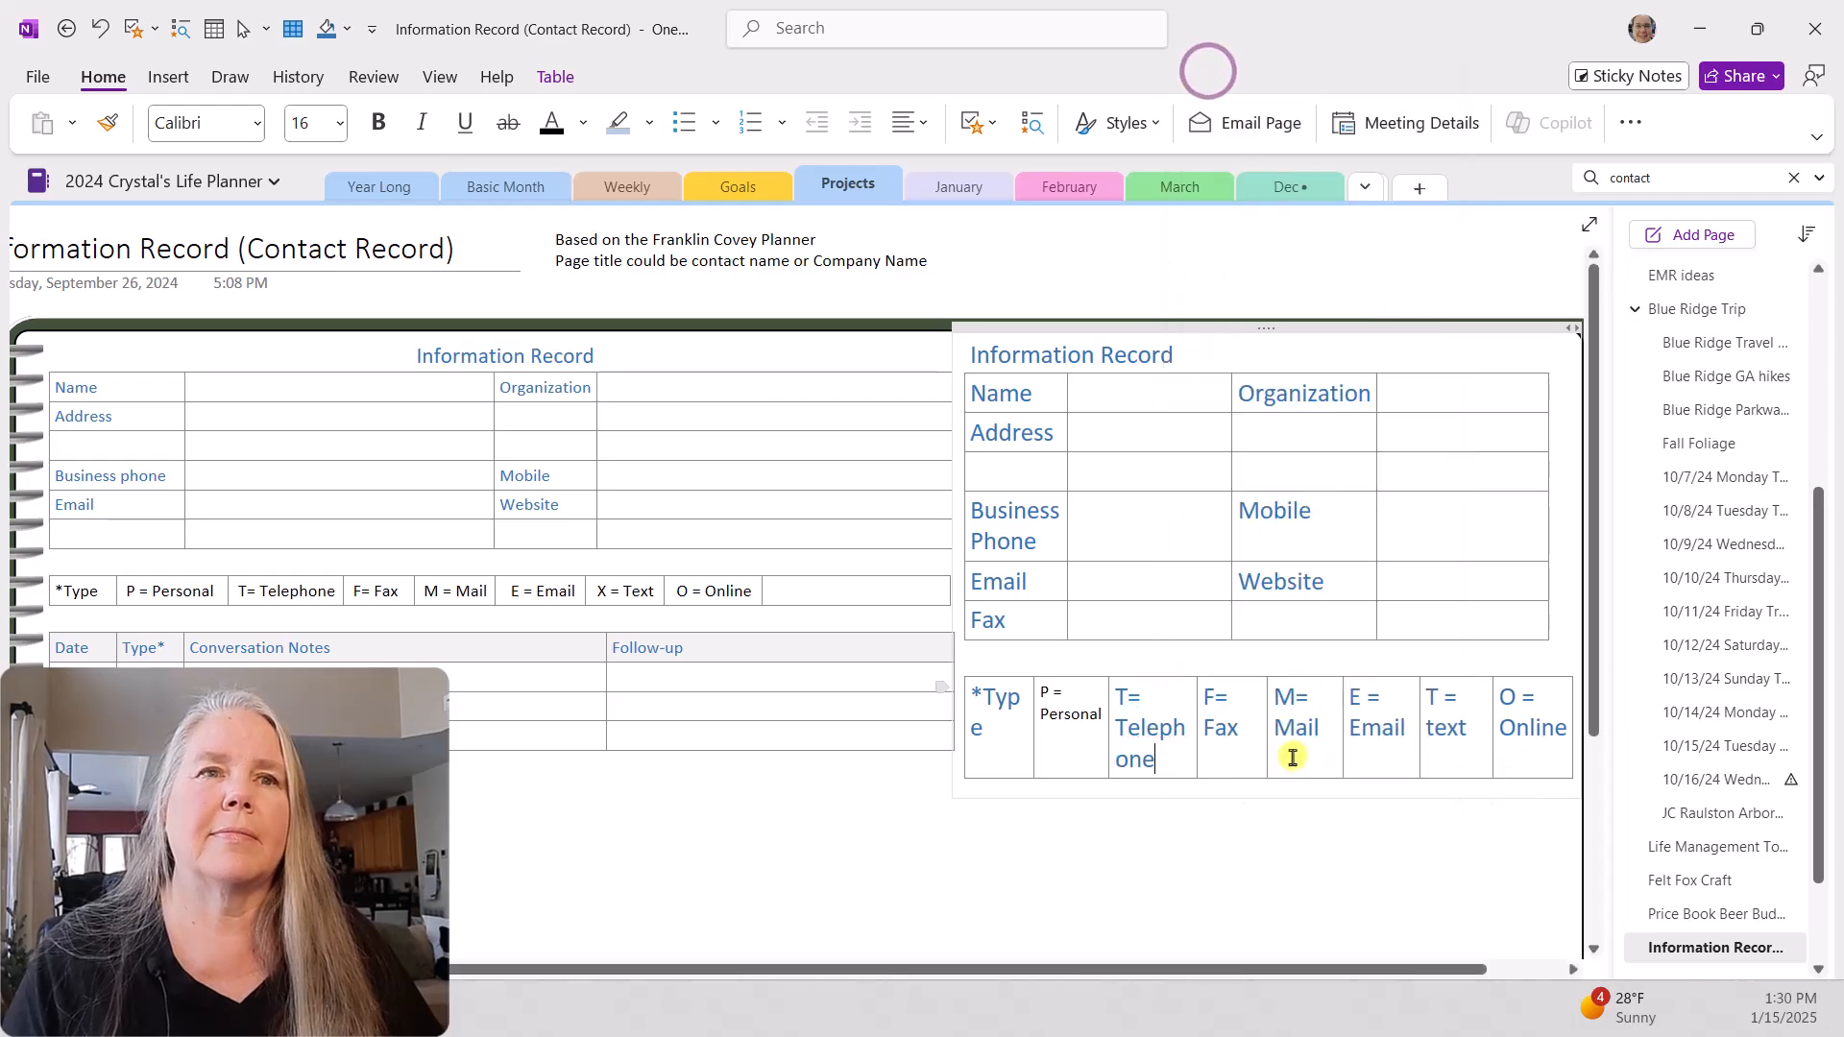
Step: Widen the "P = Personal" column to fit its text on one line and copy that text's formatting to all legend cells after it
{"action": "left_click_drag", "start_coordinate": [1039, 697], "coordinate": [1095, 720]}
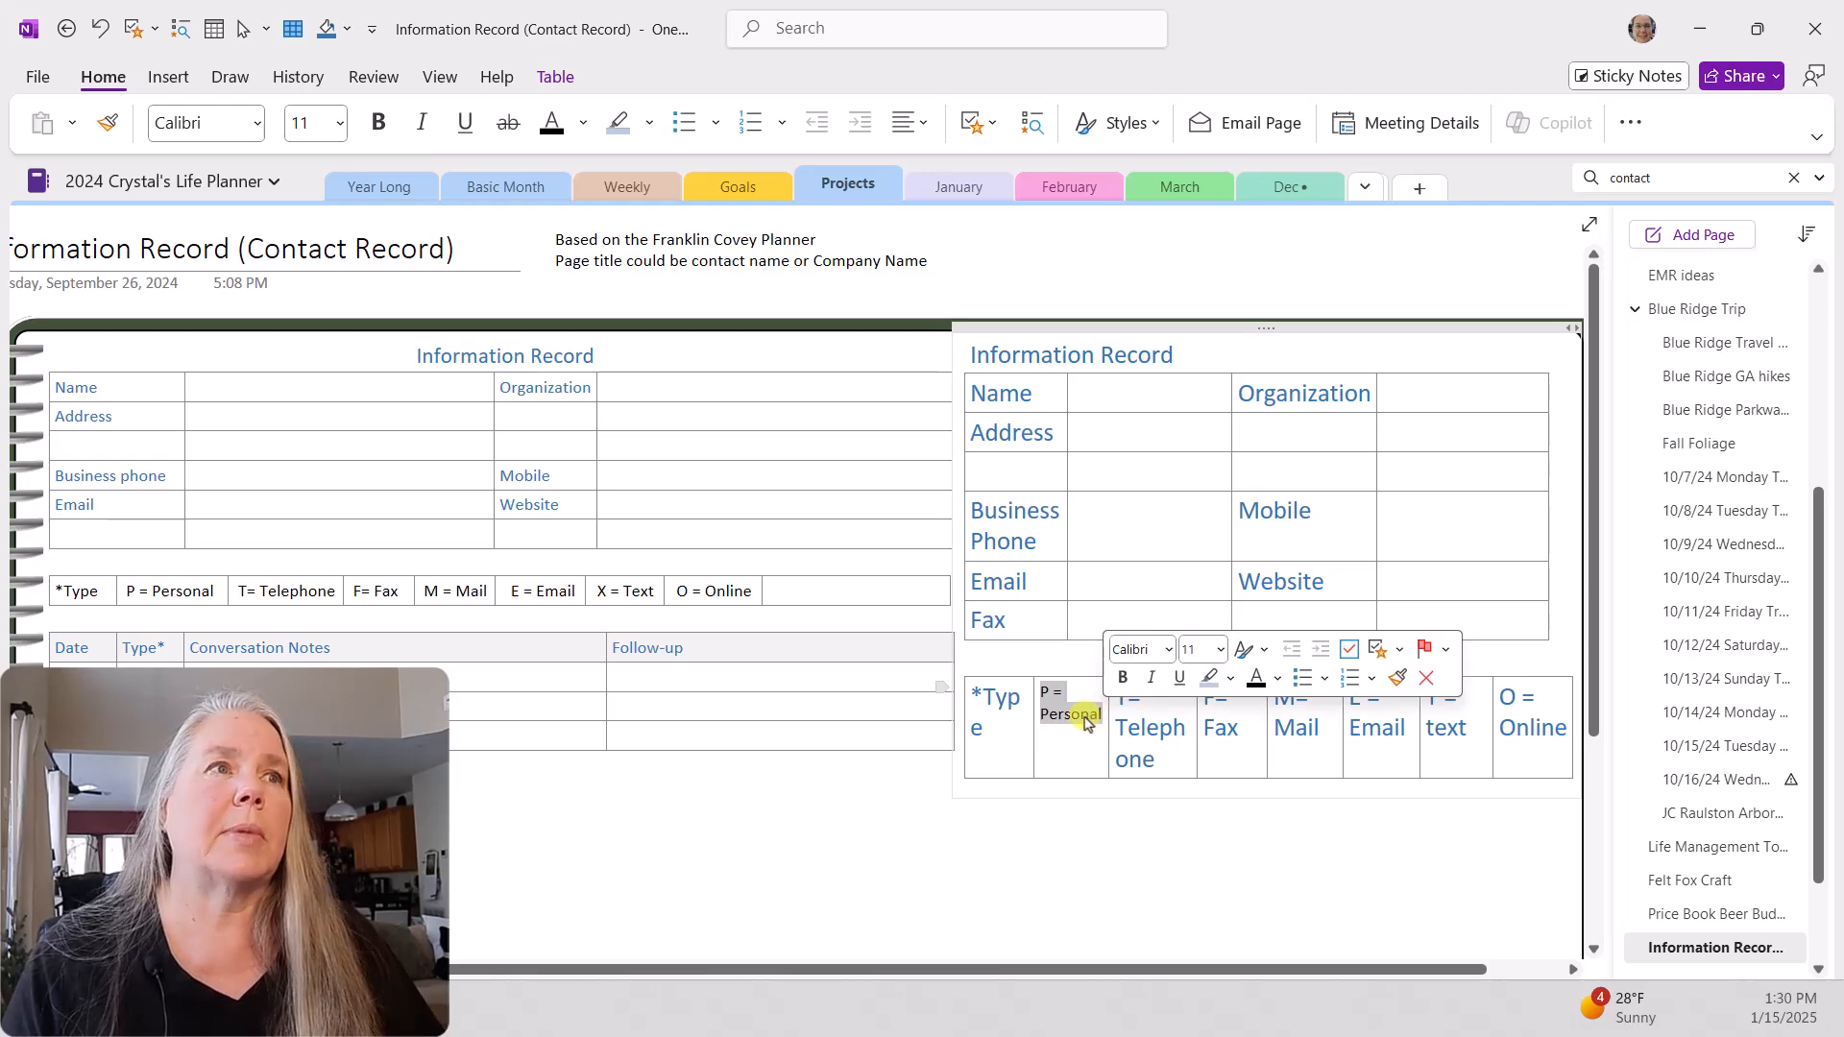
{"action": "left_click", "coordinate": [103, 125]}
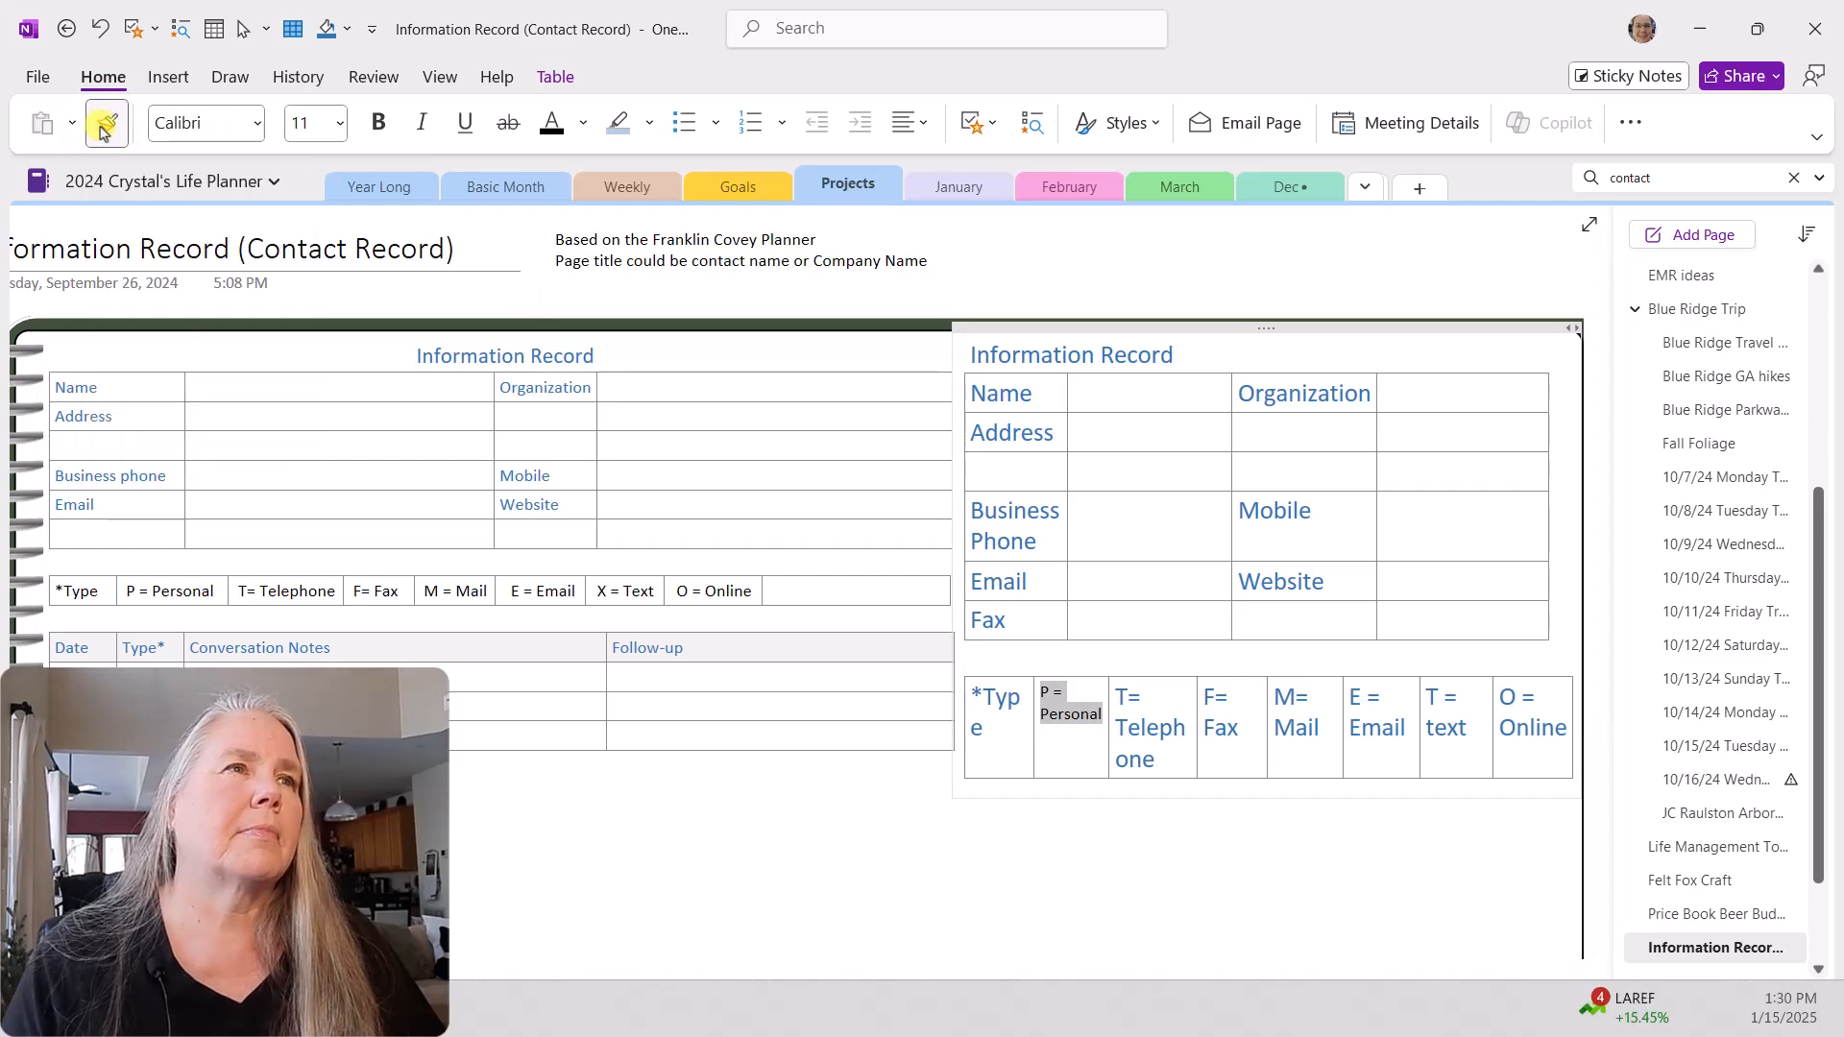
{"action": "left_click", "coordinate": [1109, 694]}
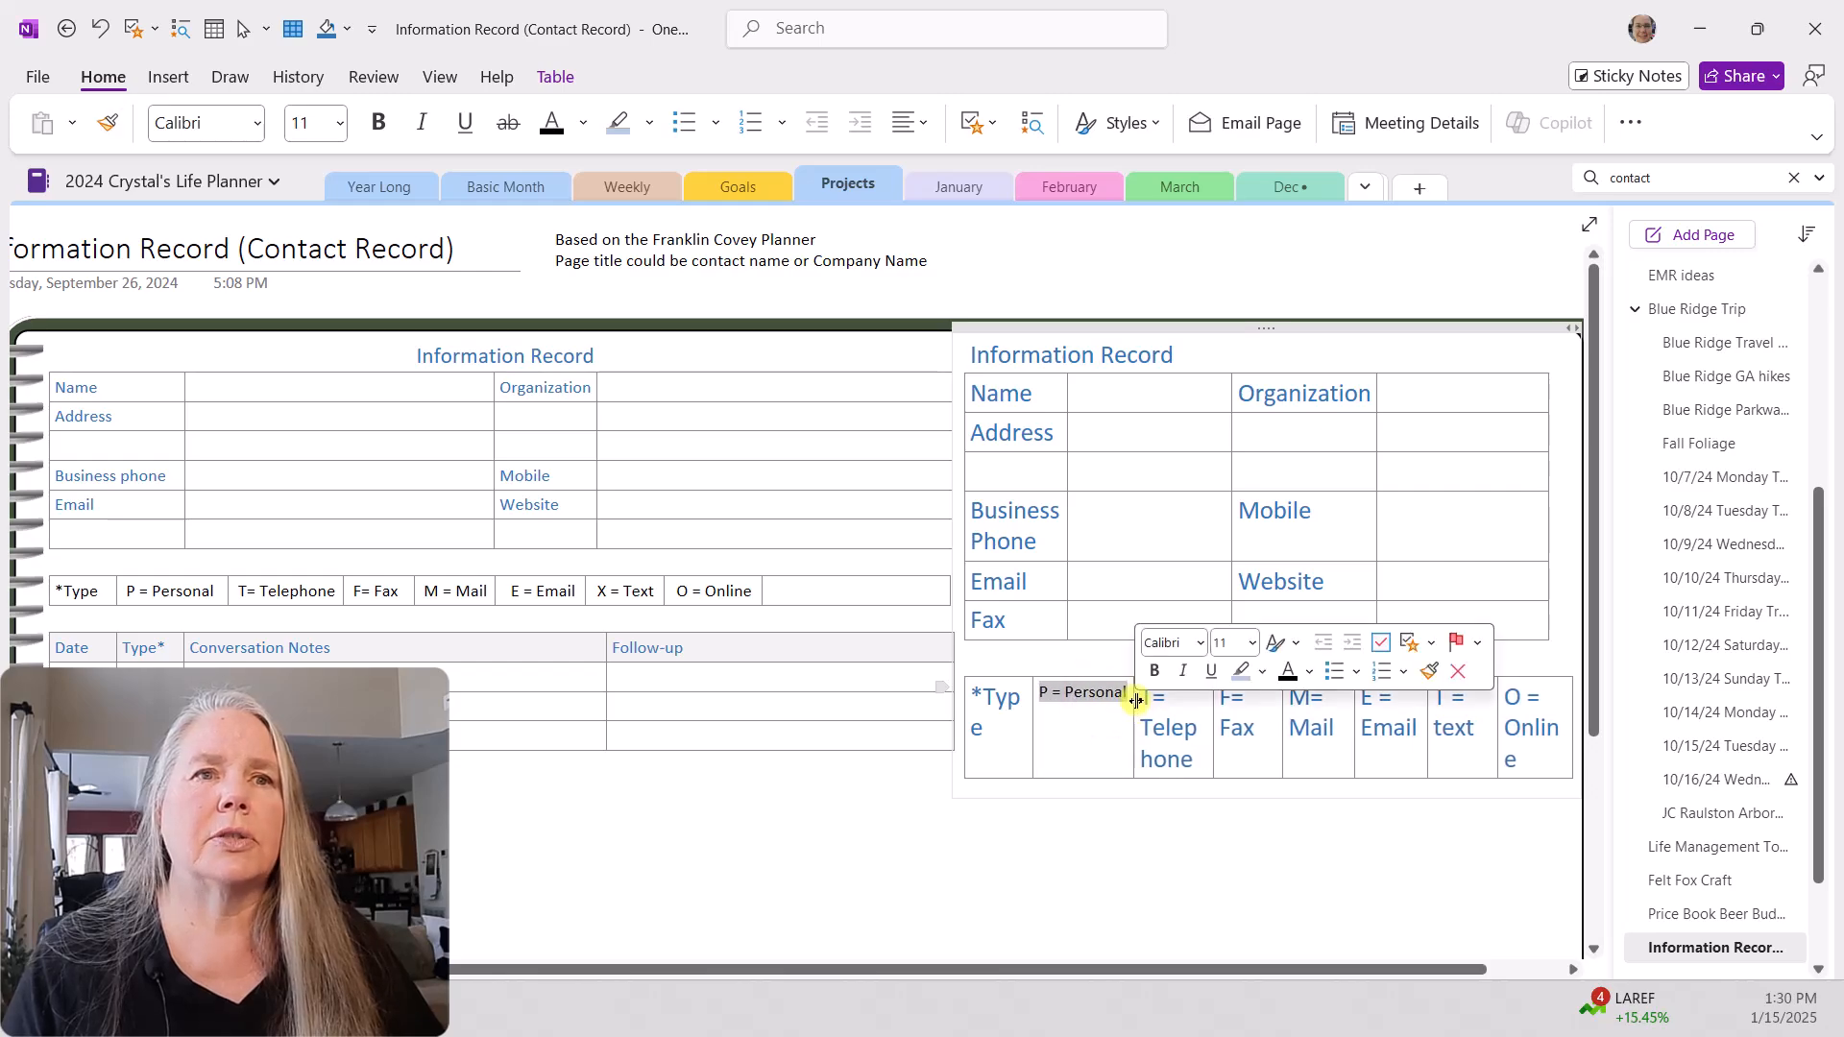
{"action": "left_click", "coordinate": [106, 122]}
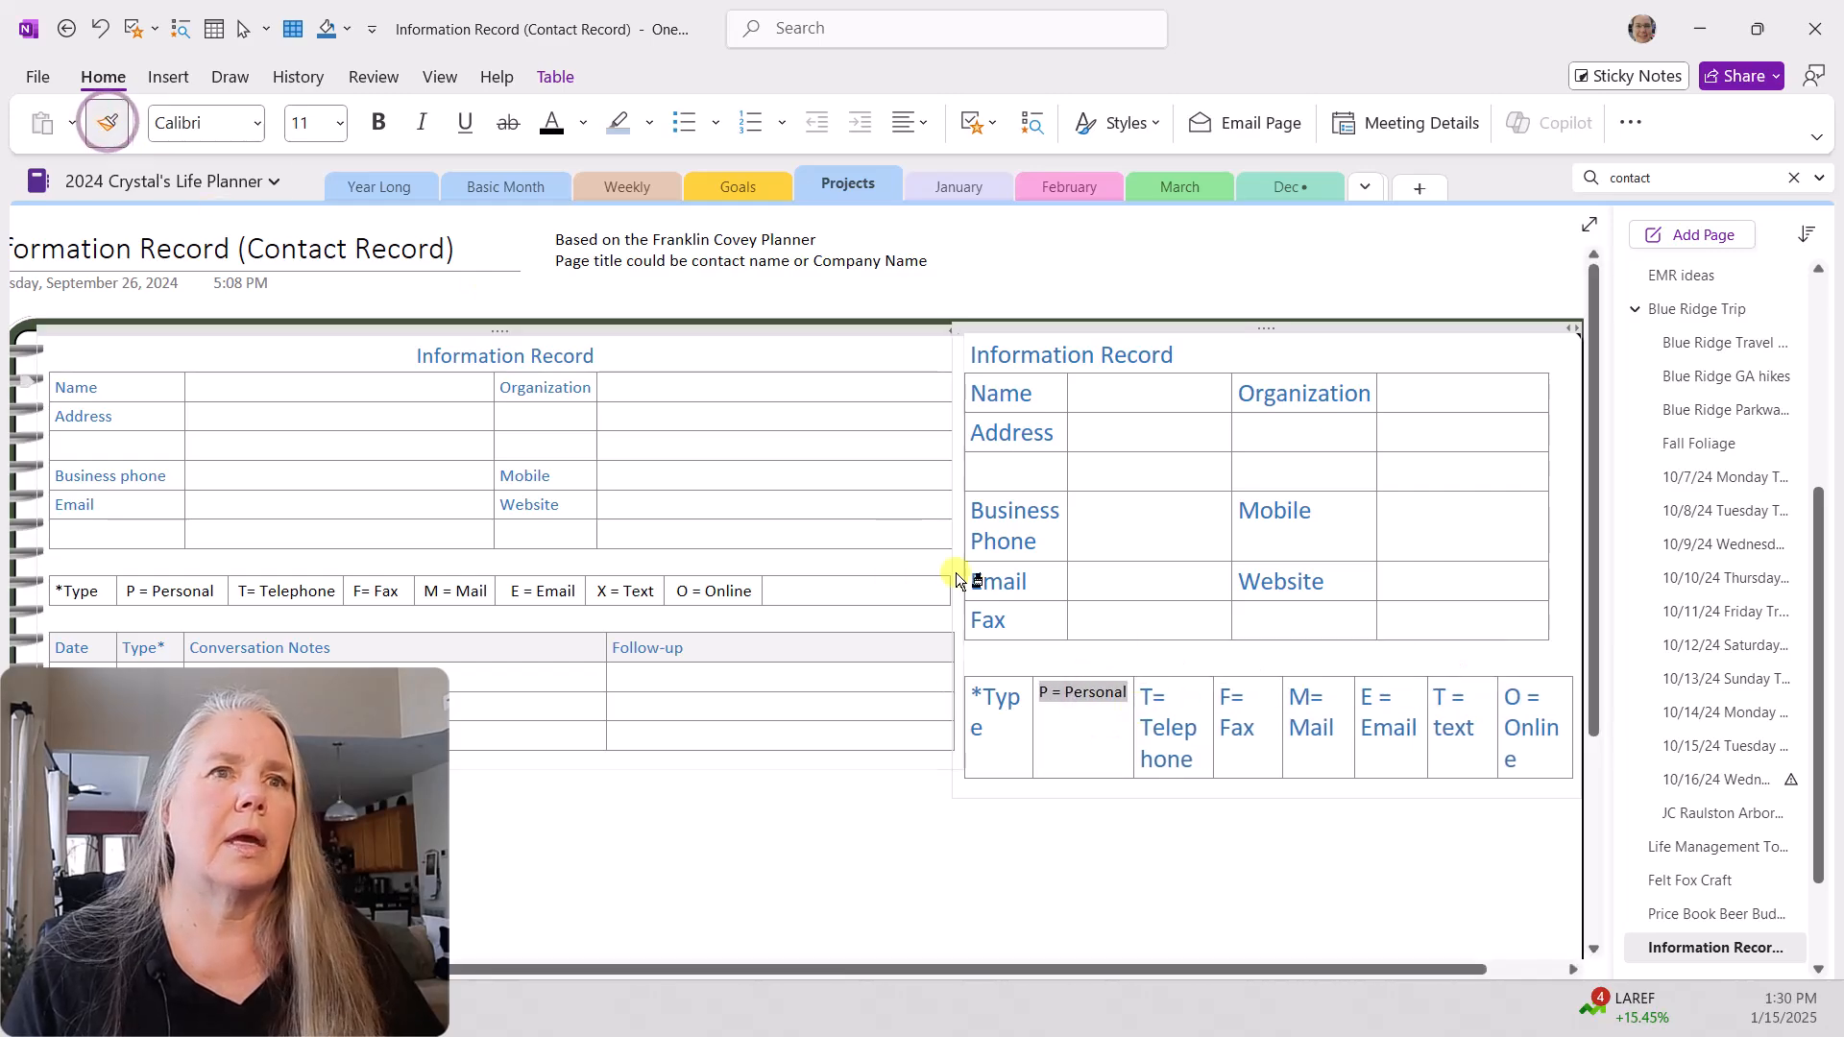
{"action": "left_click_drag", "start_coordinate": [1139, 697], "coordinate": [1506, 744]}
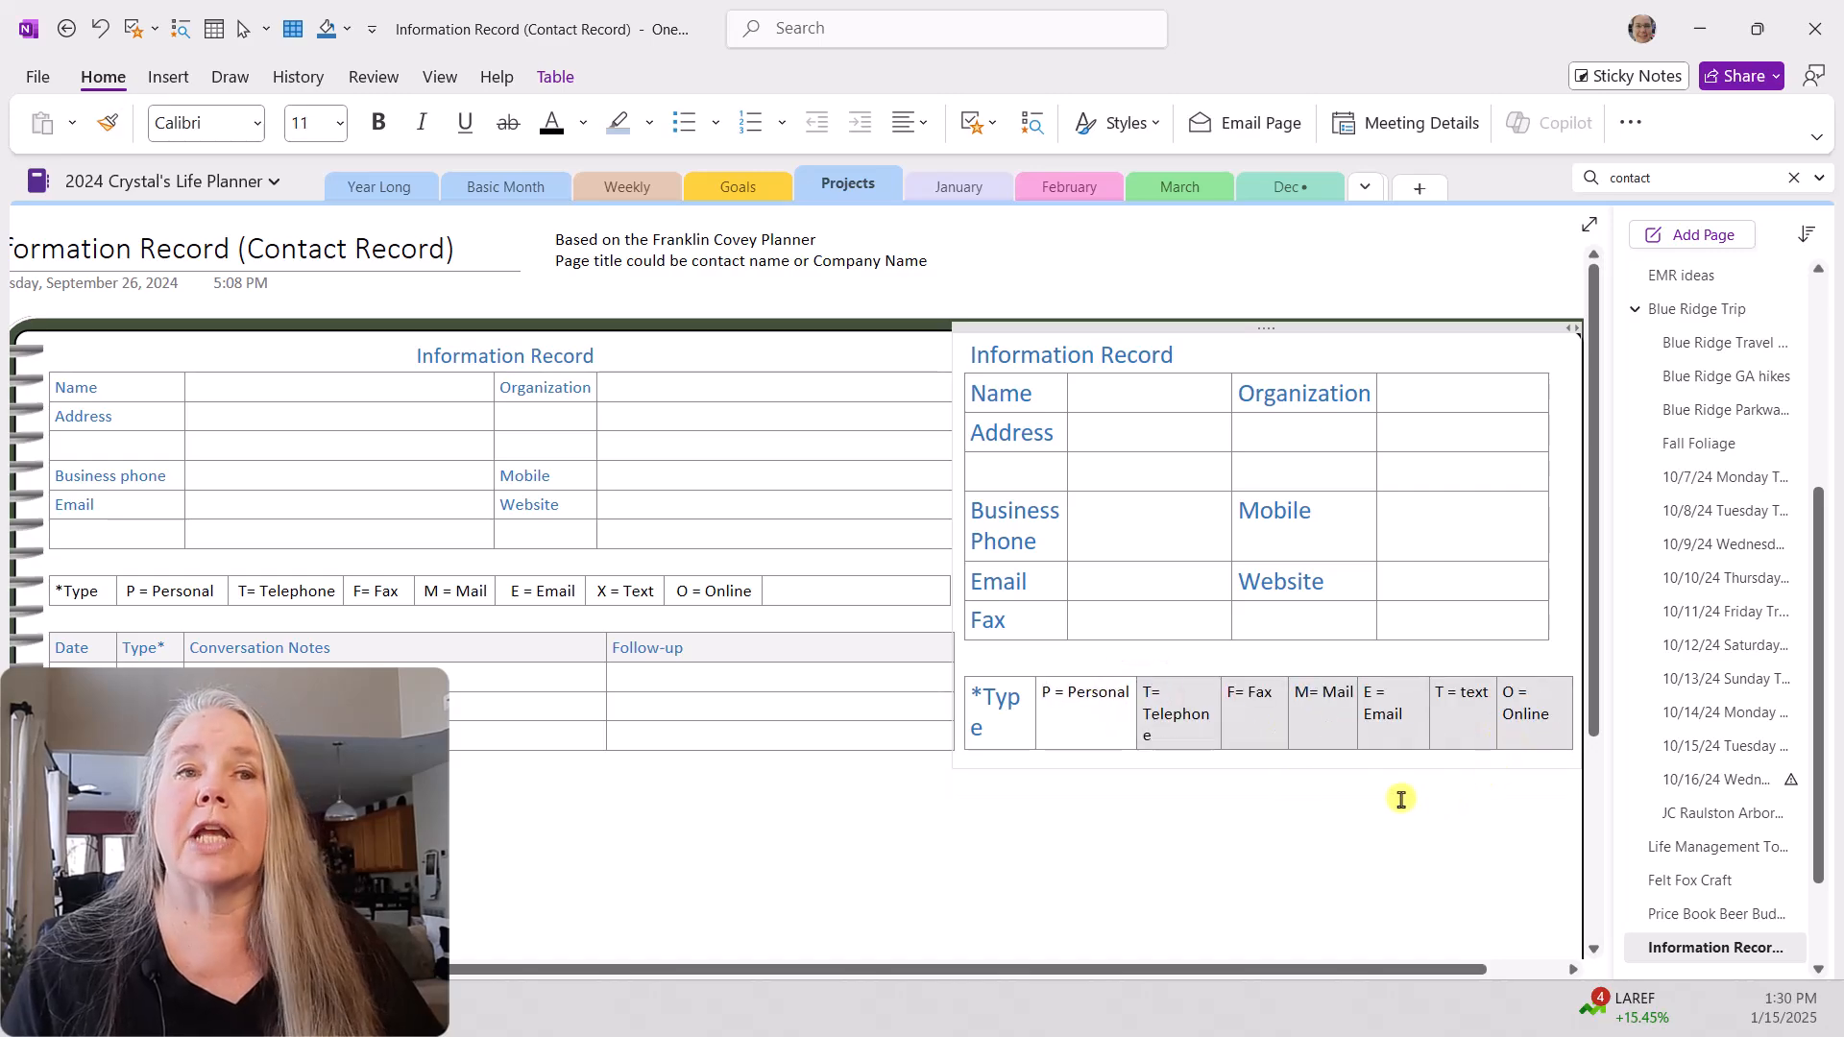
{"action": "left_click", "coordinate": [1137, 701]}
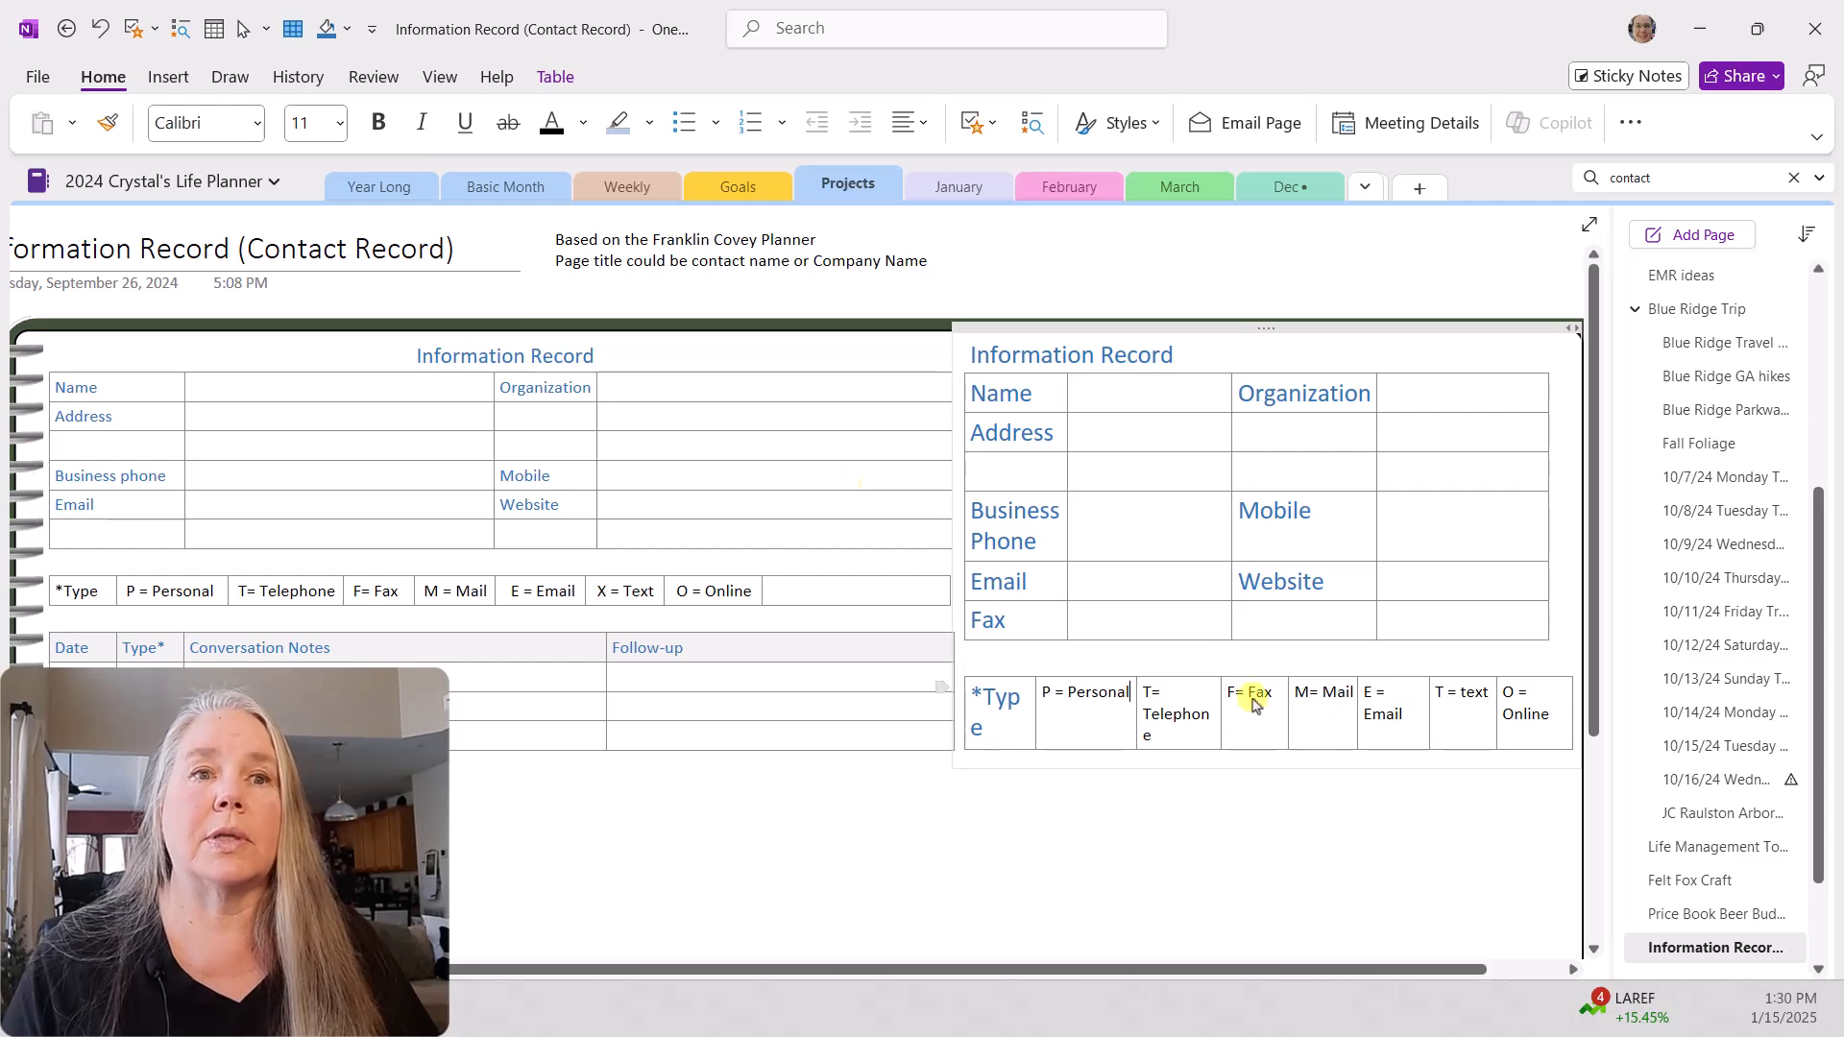
Step: Start a new line below the new type legend table, leaving a blank line between them
{"action": "left_click", "coordinate": [1537, 754]}
{"action": "left_click", "coordinate": [1558, 722]}
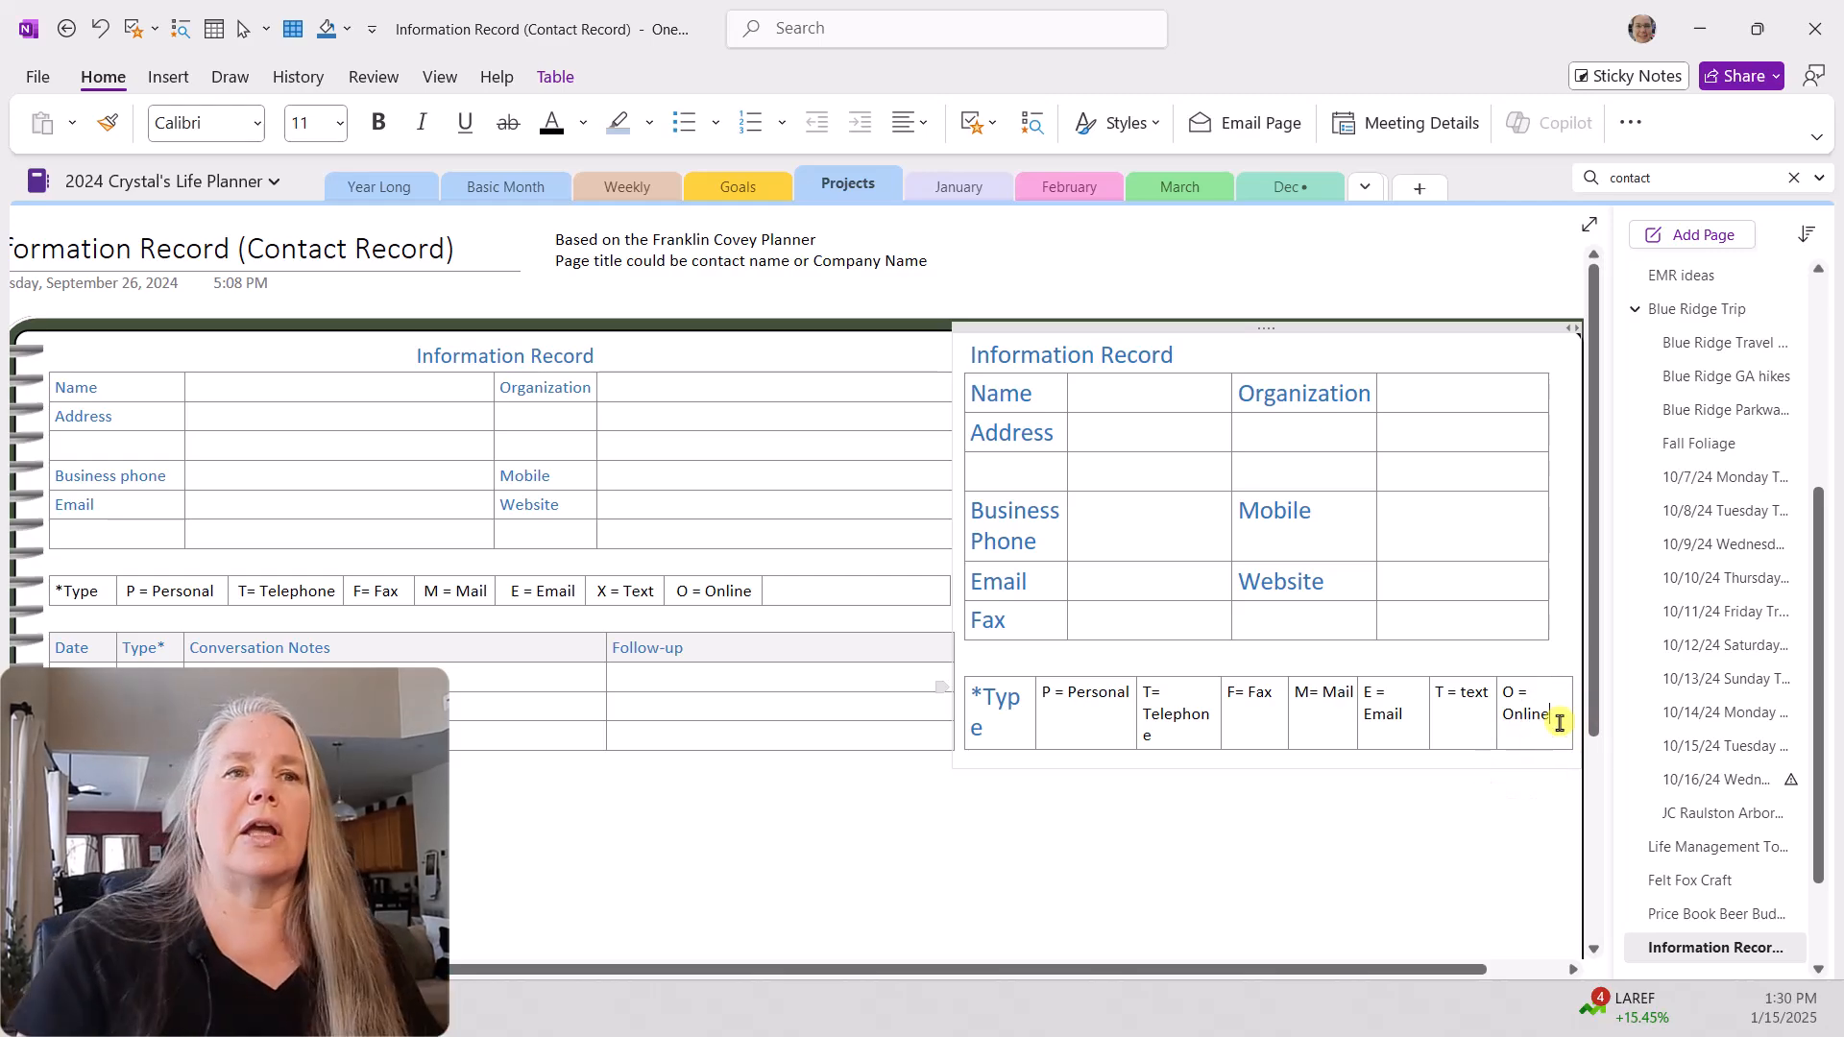
{"action": "left_click", "coordinate": [63, 646]}
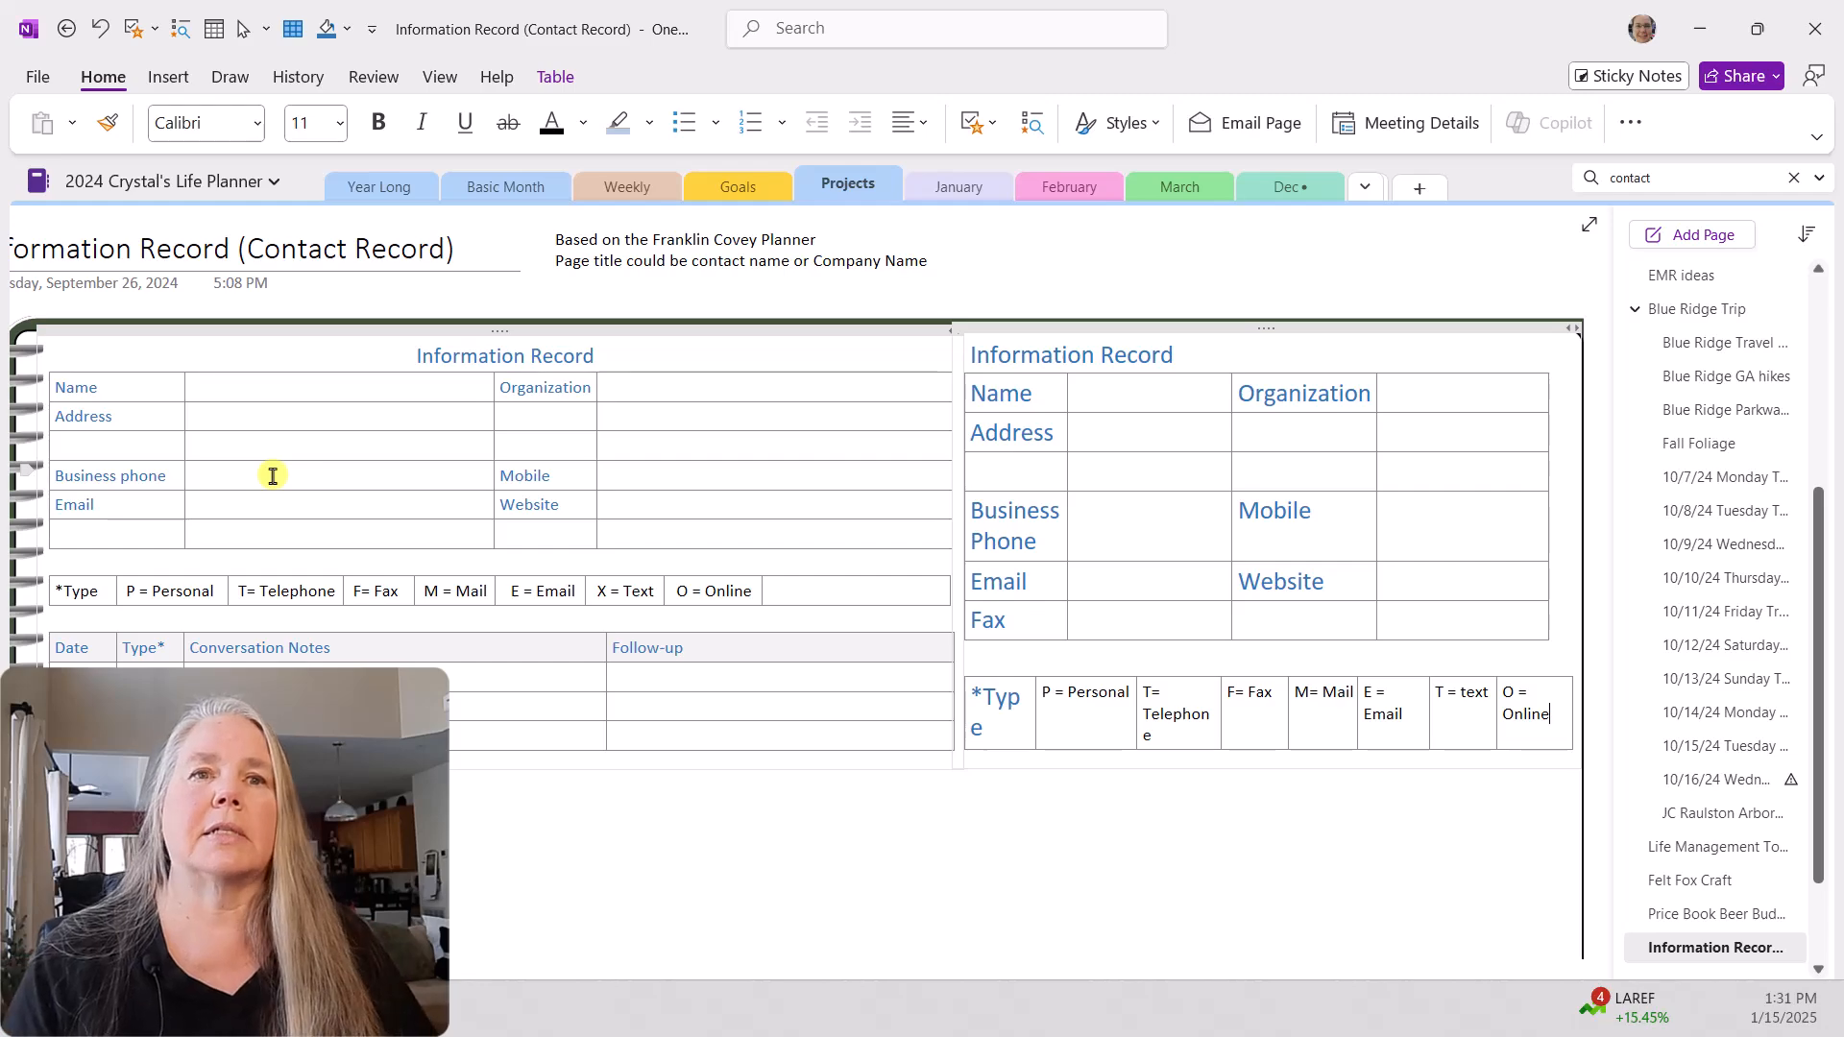
{"action": "left_click", "coordinate": [1555, 713]}
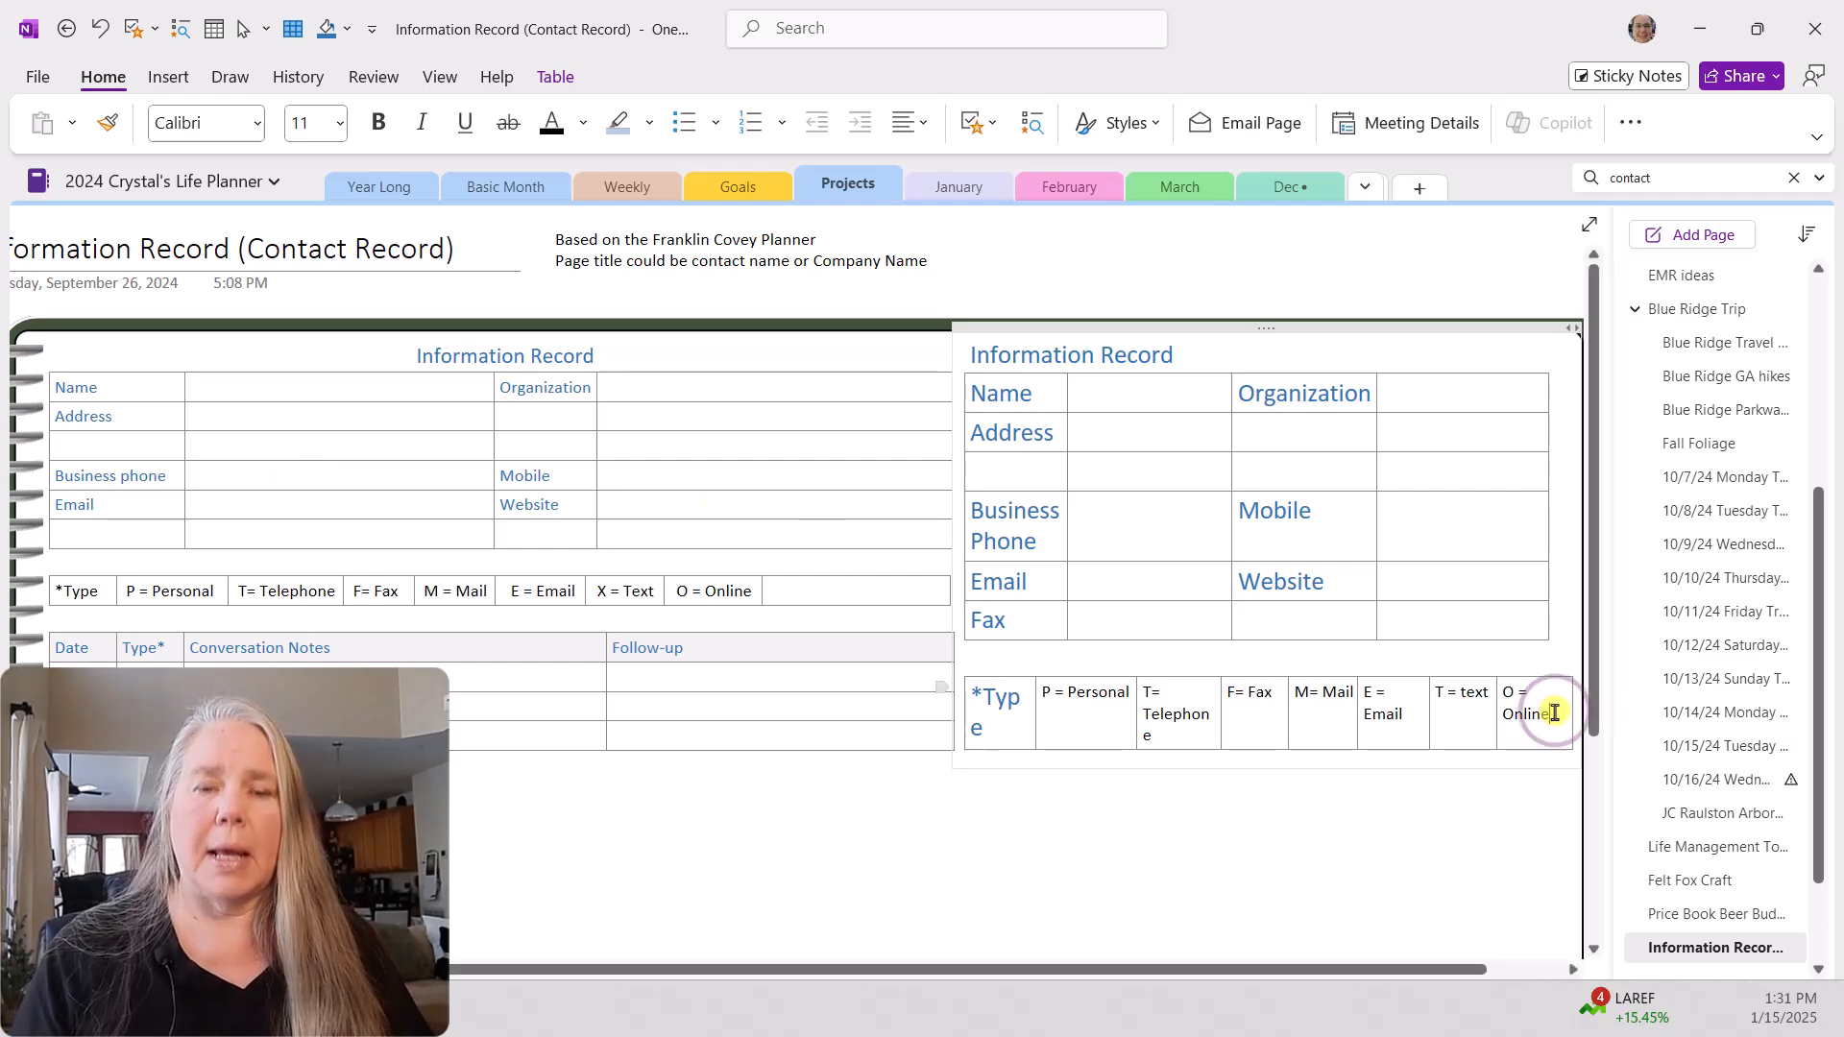
{"action": "key", "text": "Tab"}
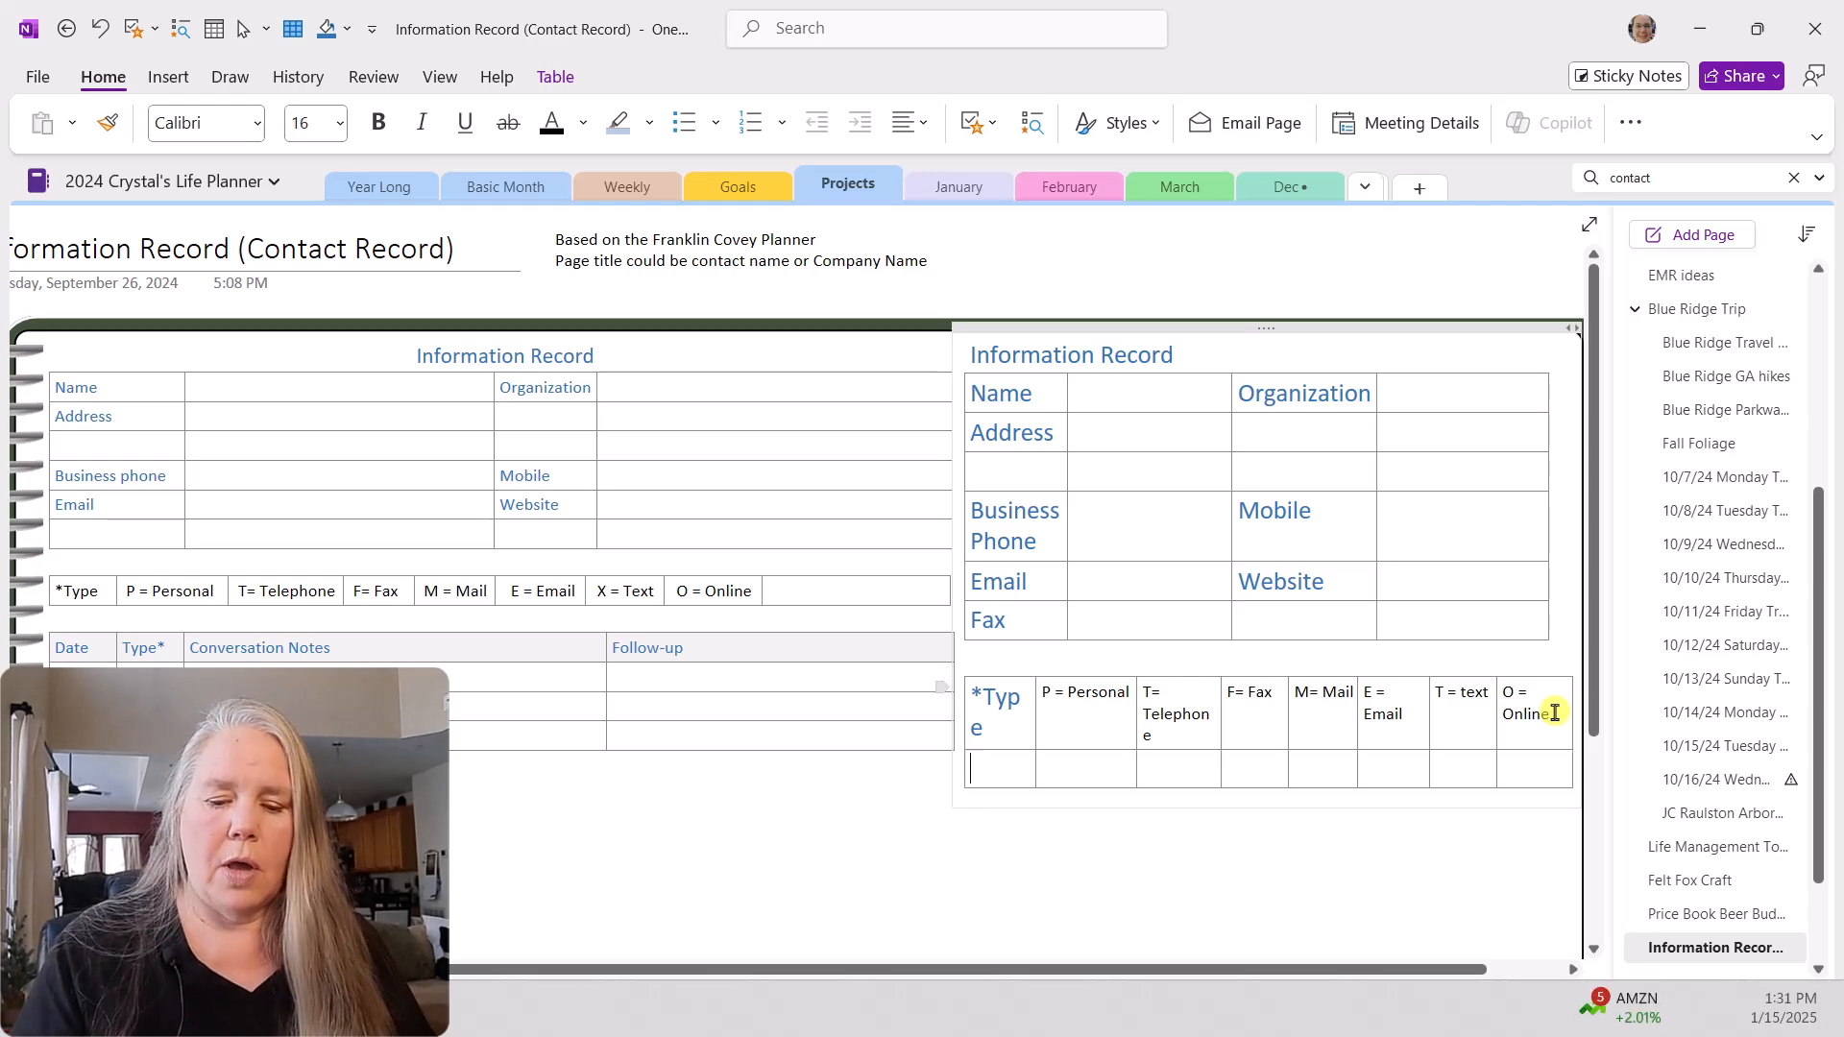
{"action": "key", "text": "Return"}
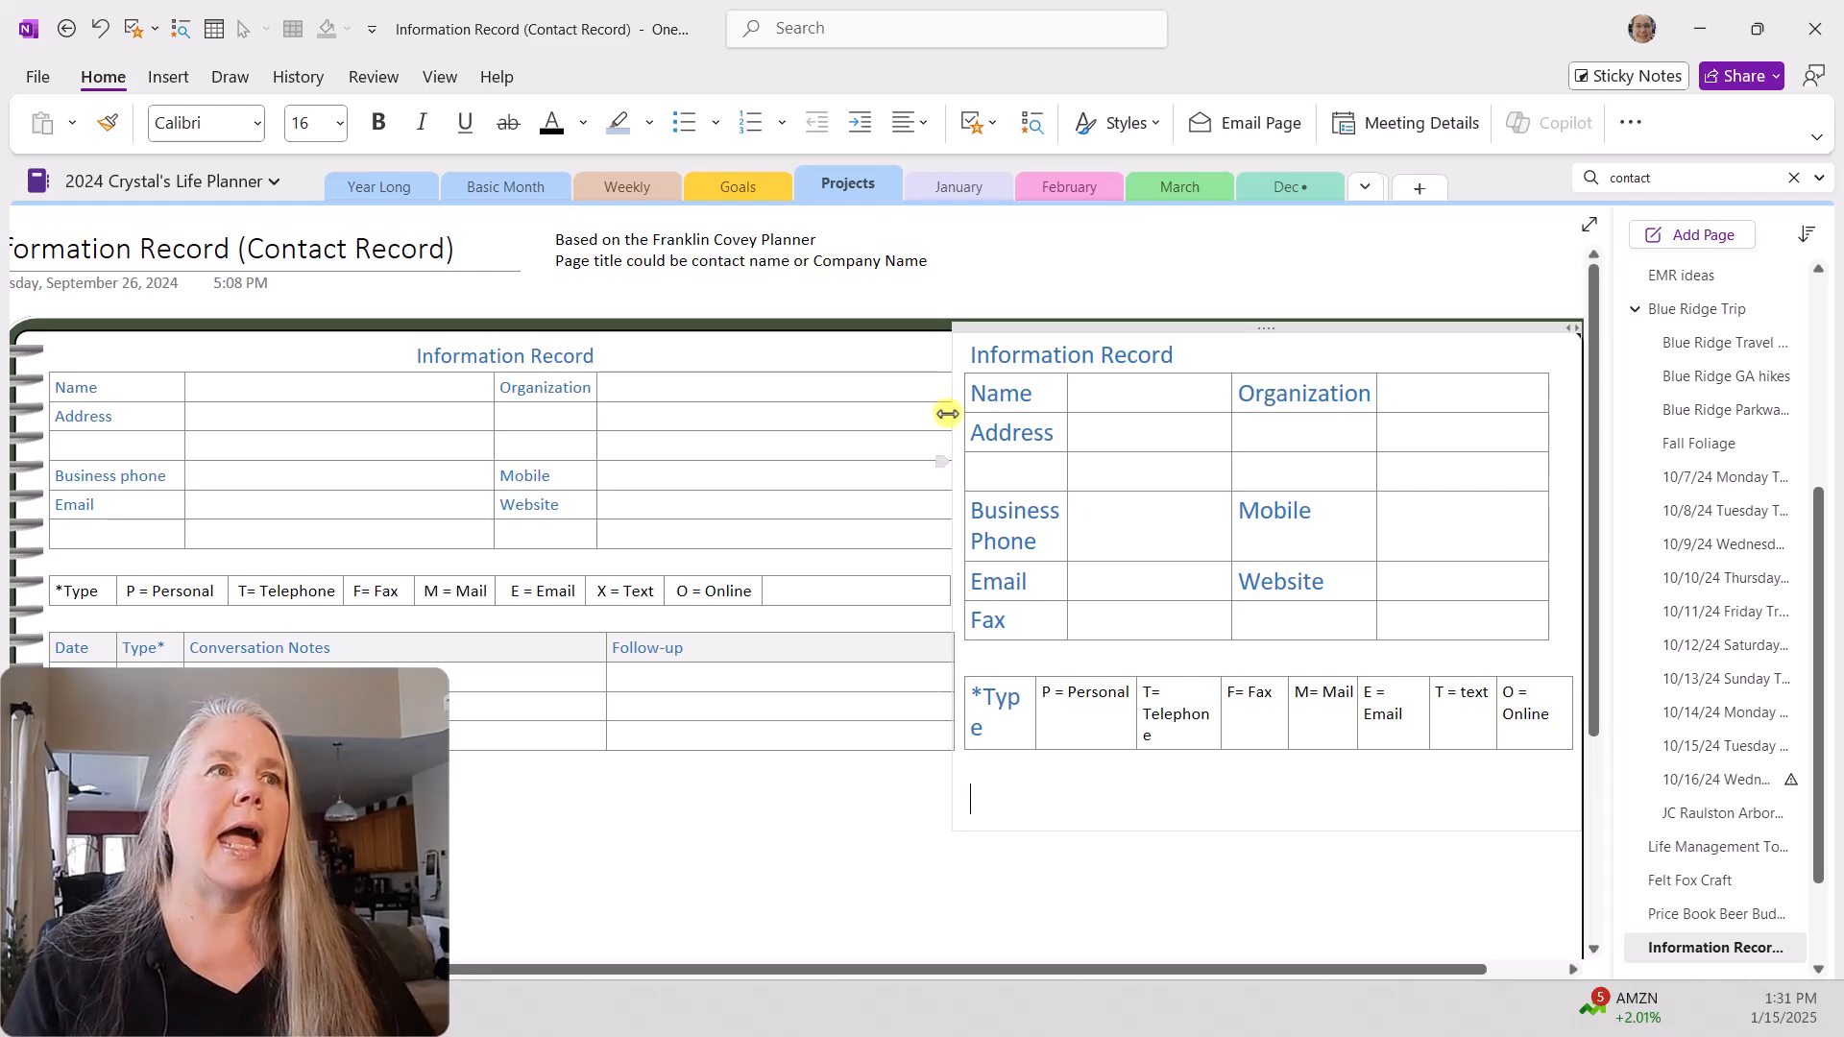
Step: Insert a 4x4 table below the new type legend and head its first two columns "Date" and "Type*"
{"action": "left_click", "coordinate": [164, 77]}
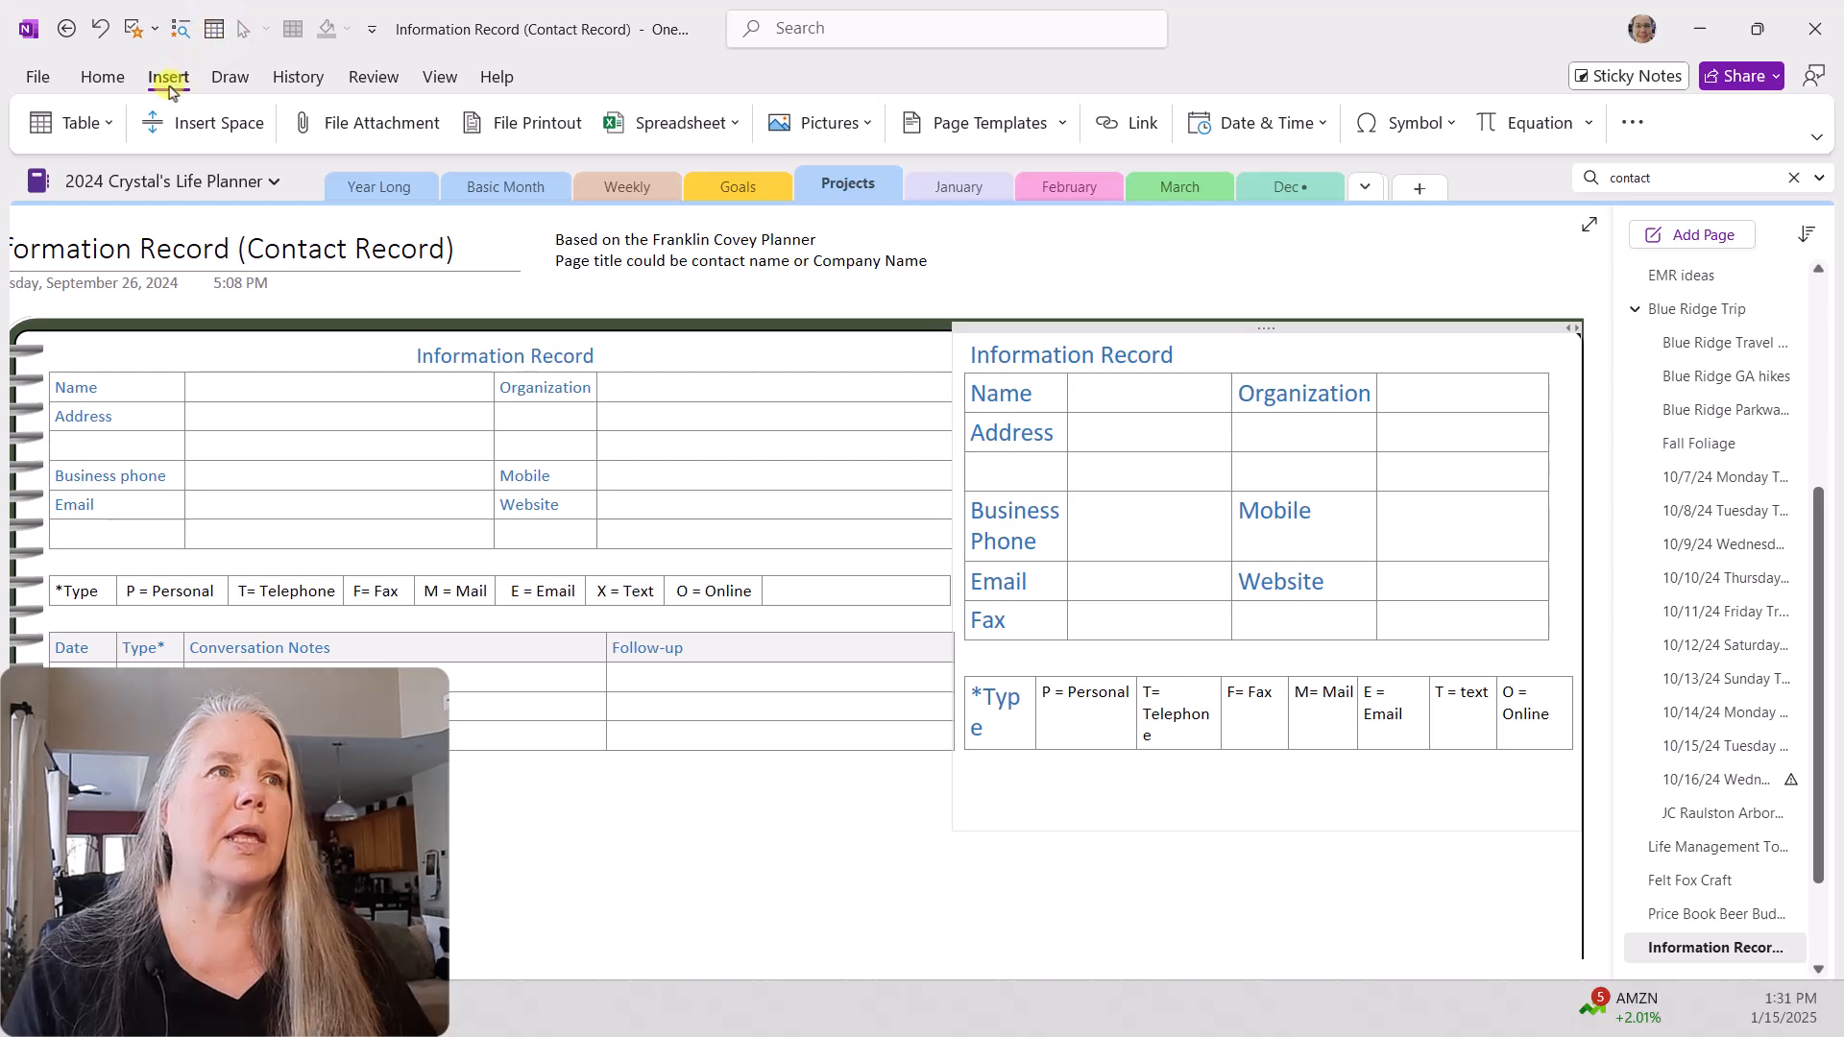
{"action": "left_click", "coordinate": [79, 125]}
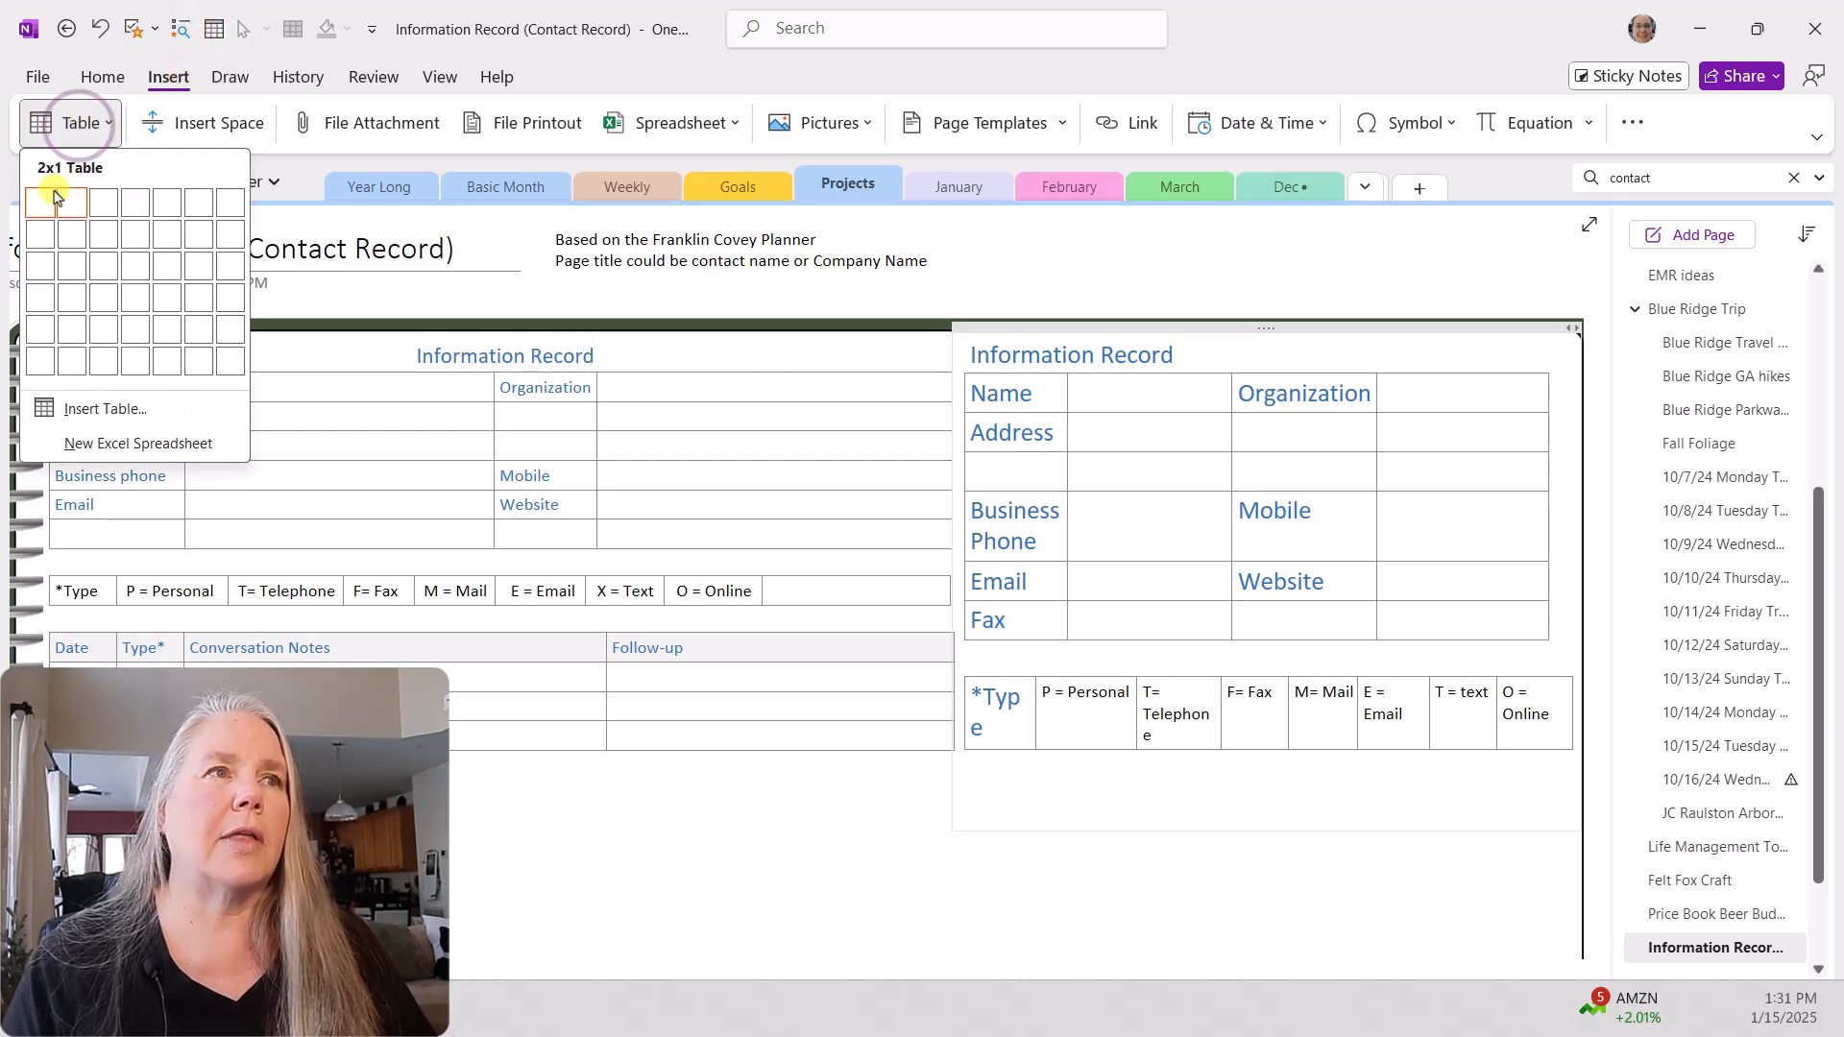
{"action": "left_click", "coordinate": [130, 297]}
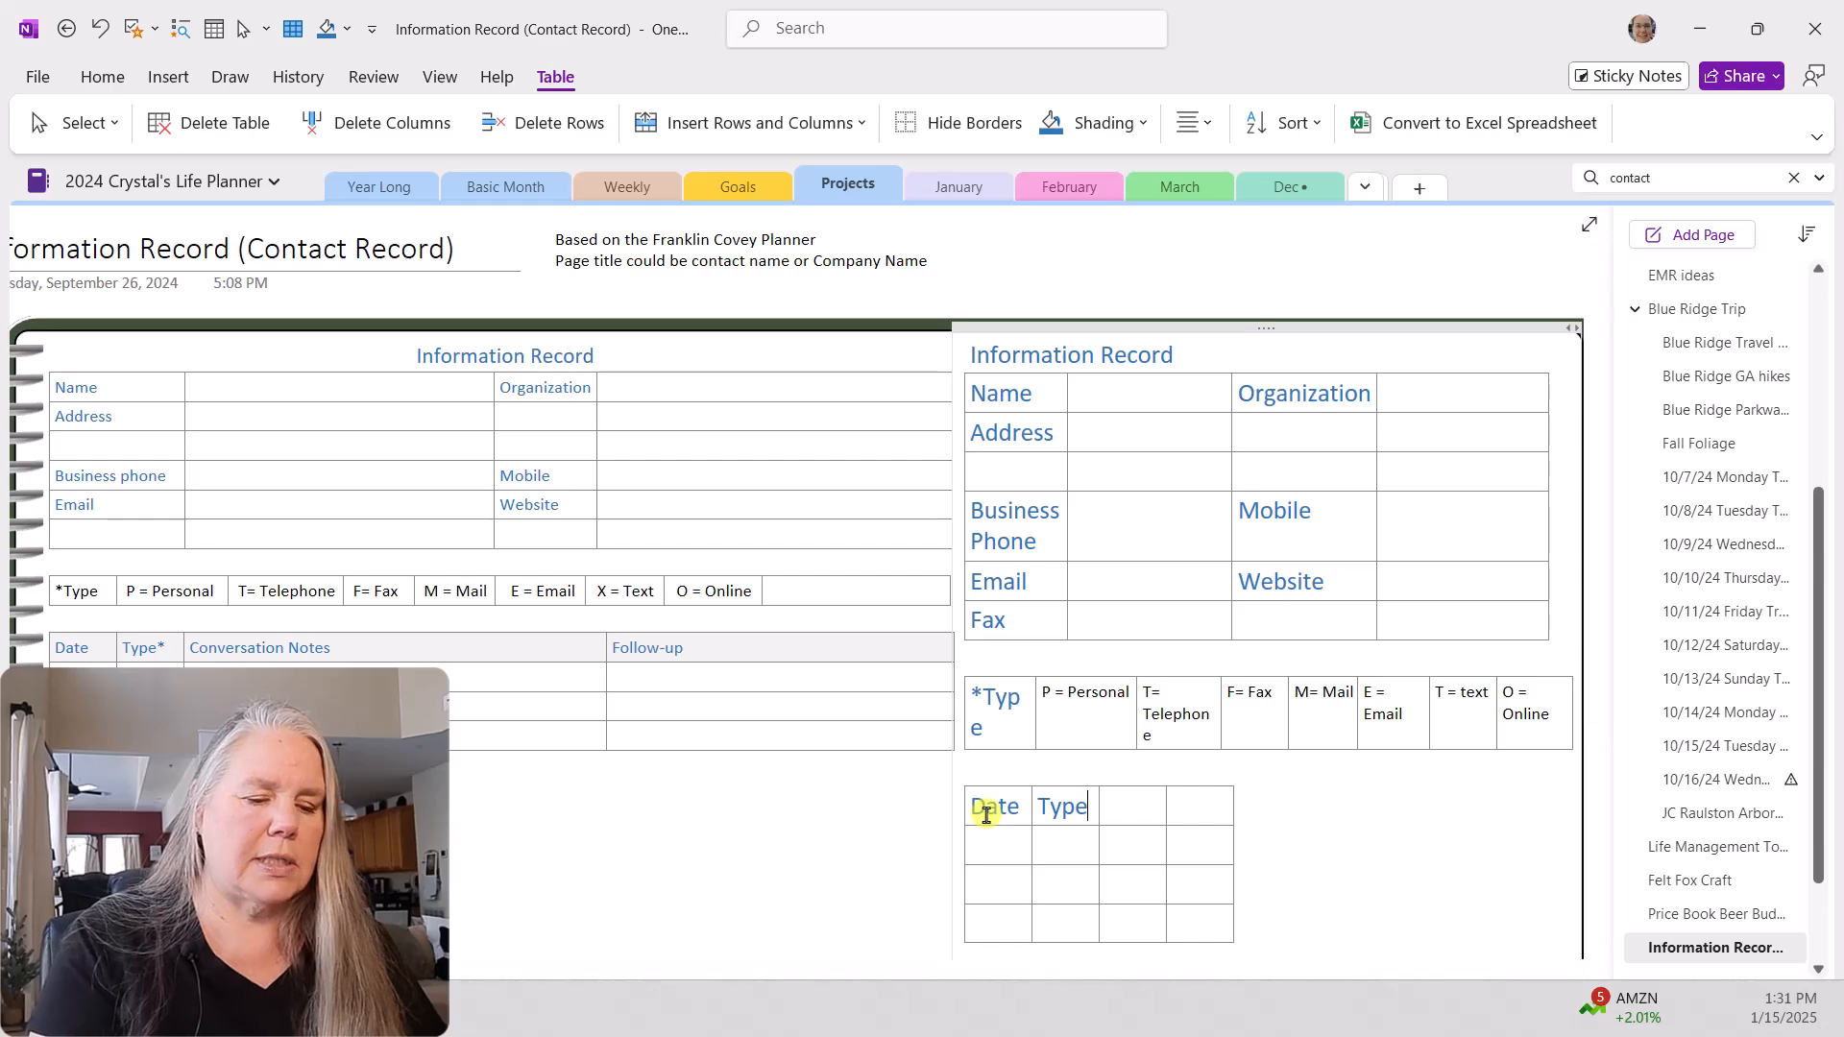
{"action": "type", "text": "*"}
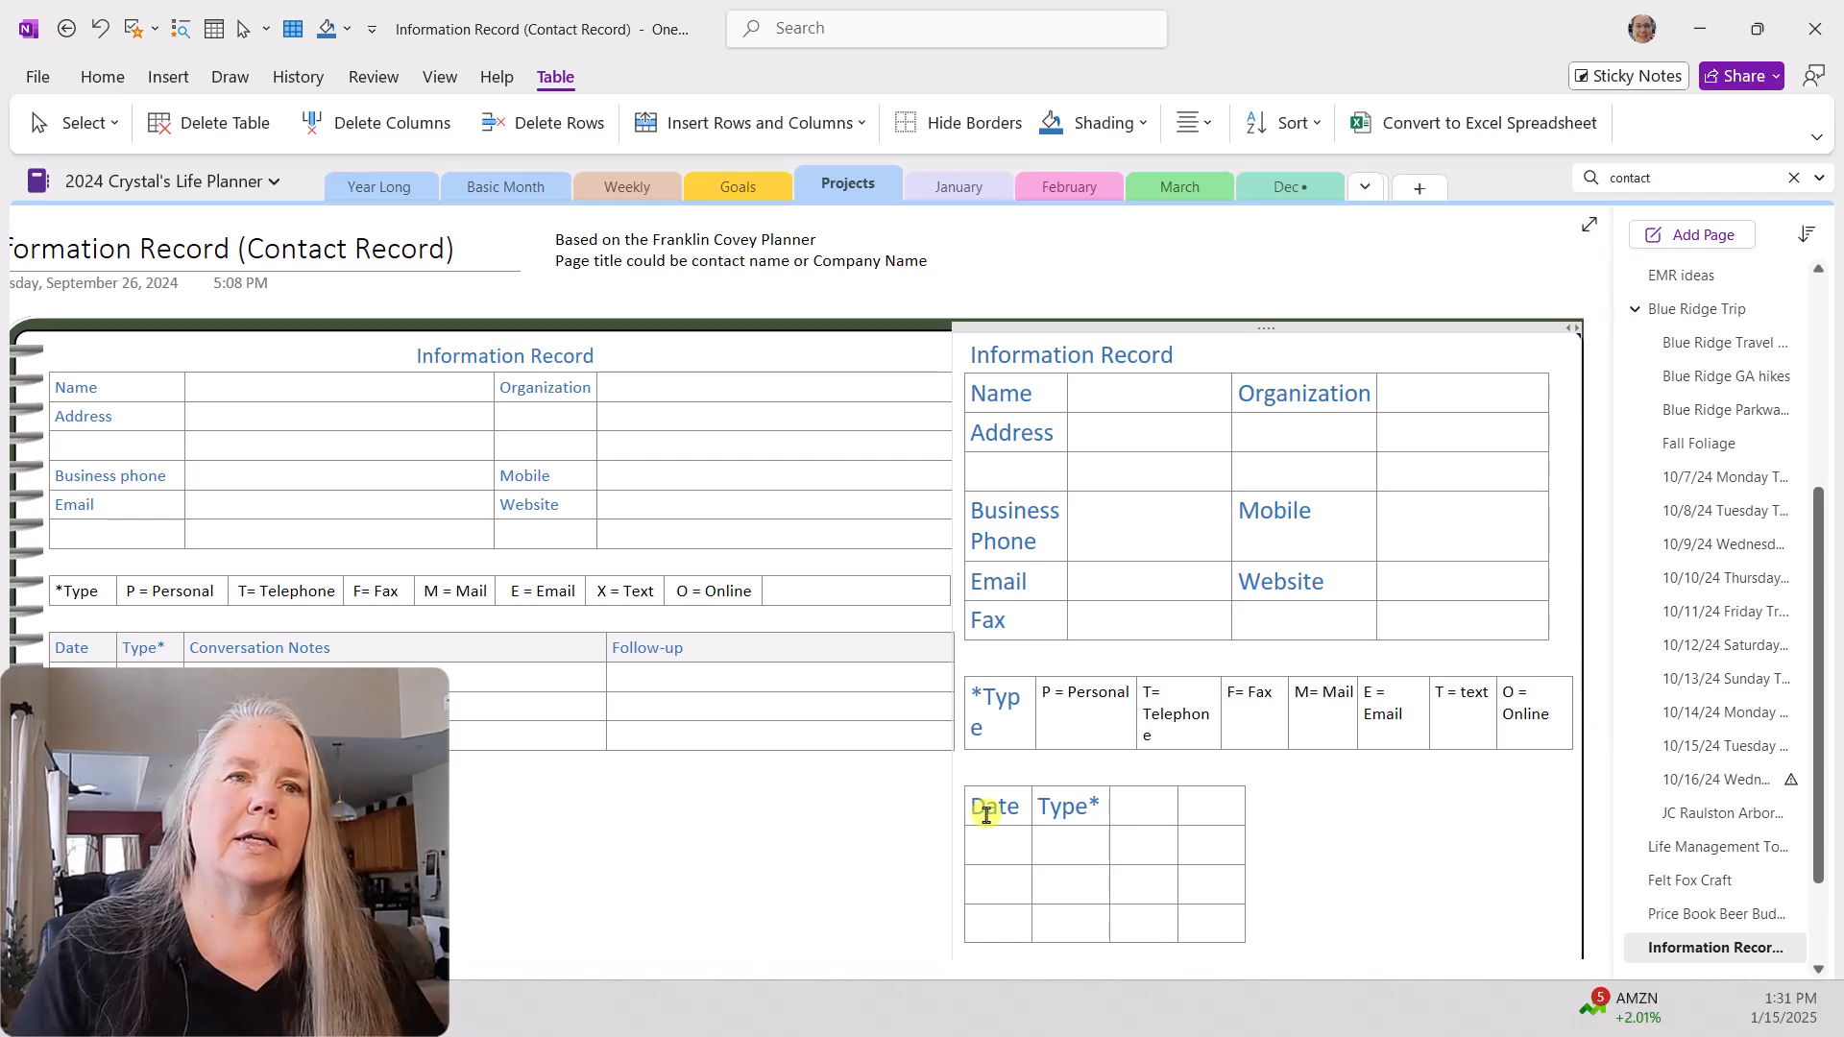
Step: Head the new table's third and fourth columns "Conversation Notes" and "Follow-Up"
{"action": "left_click", "coordinate": [1143, 807]}
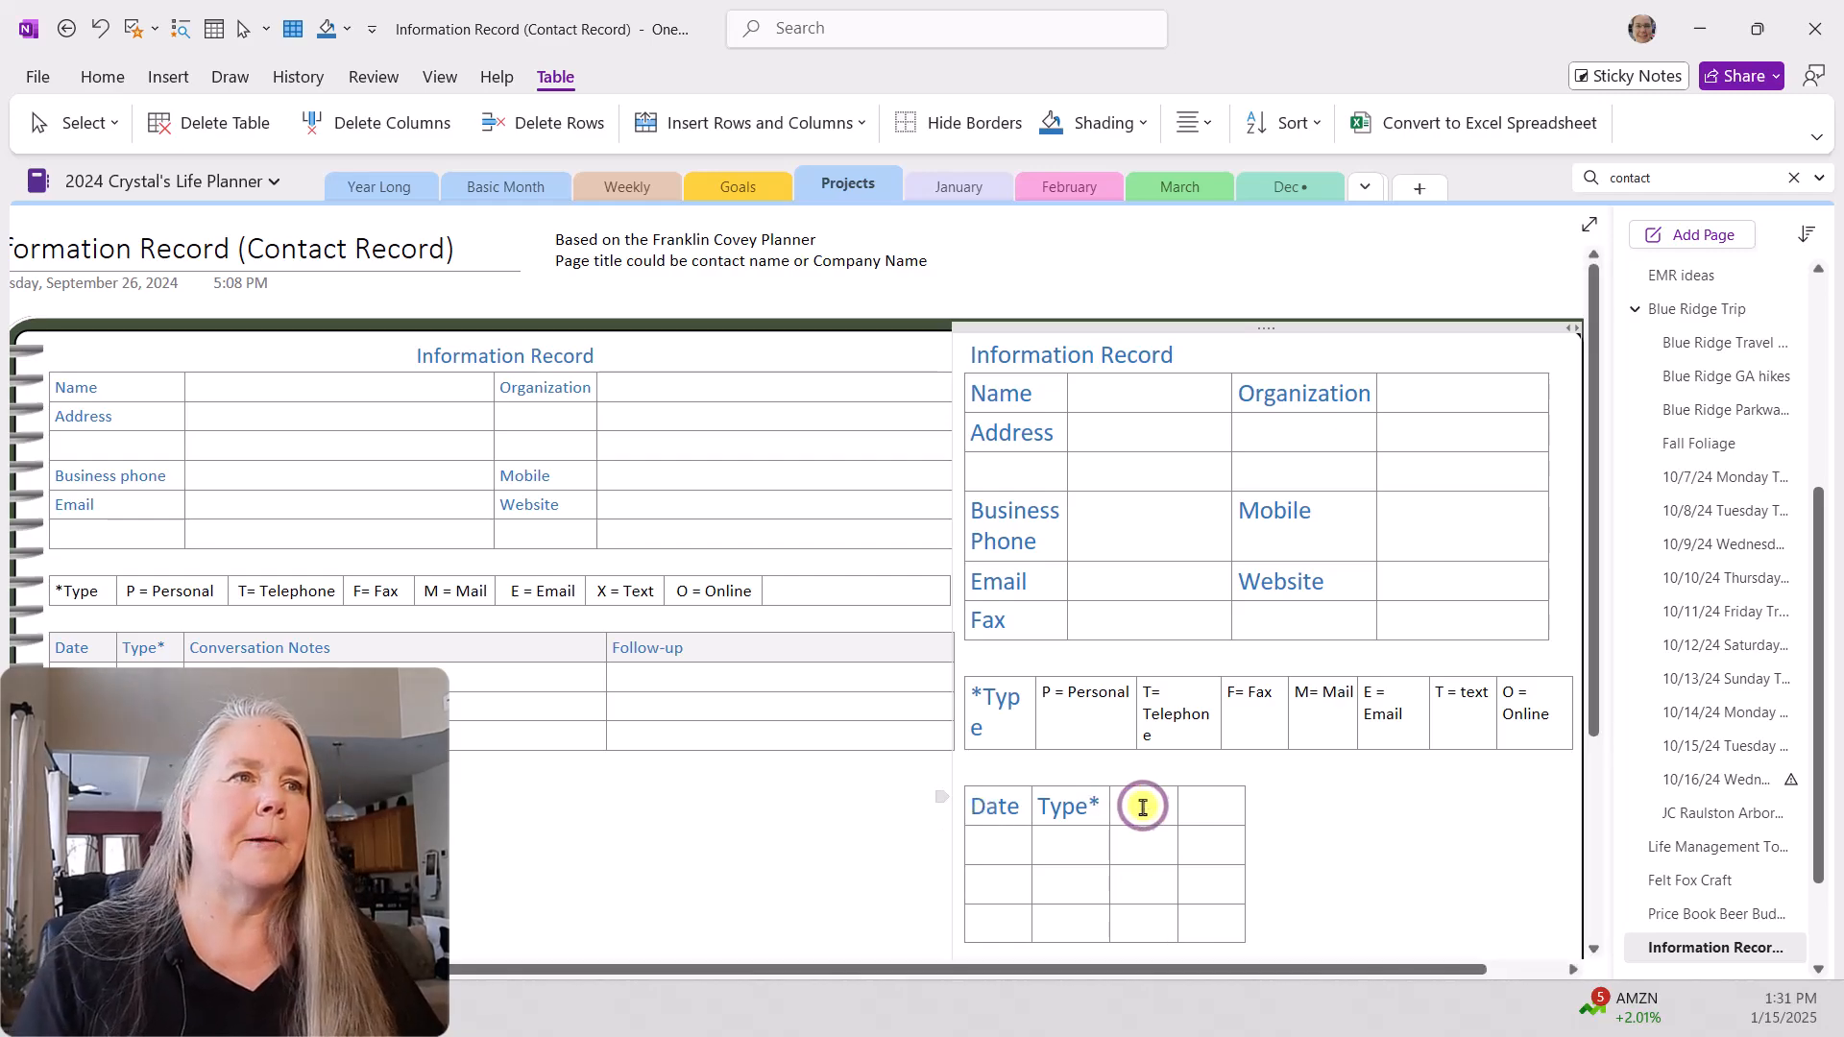
{"action": "type", "text": "Conversation Notes"}
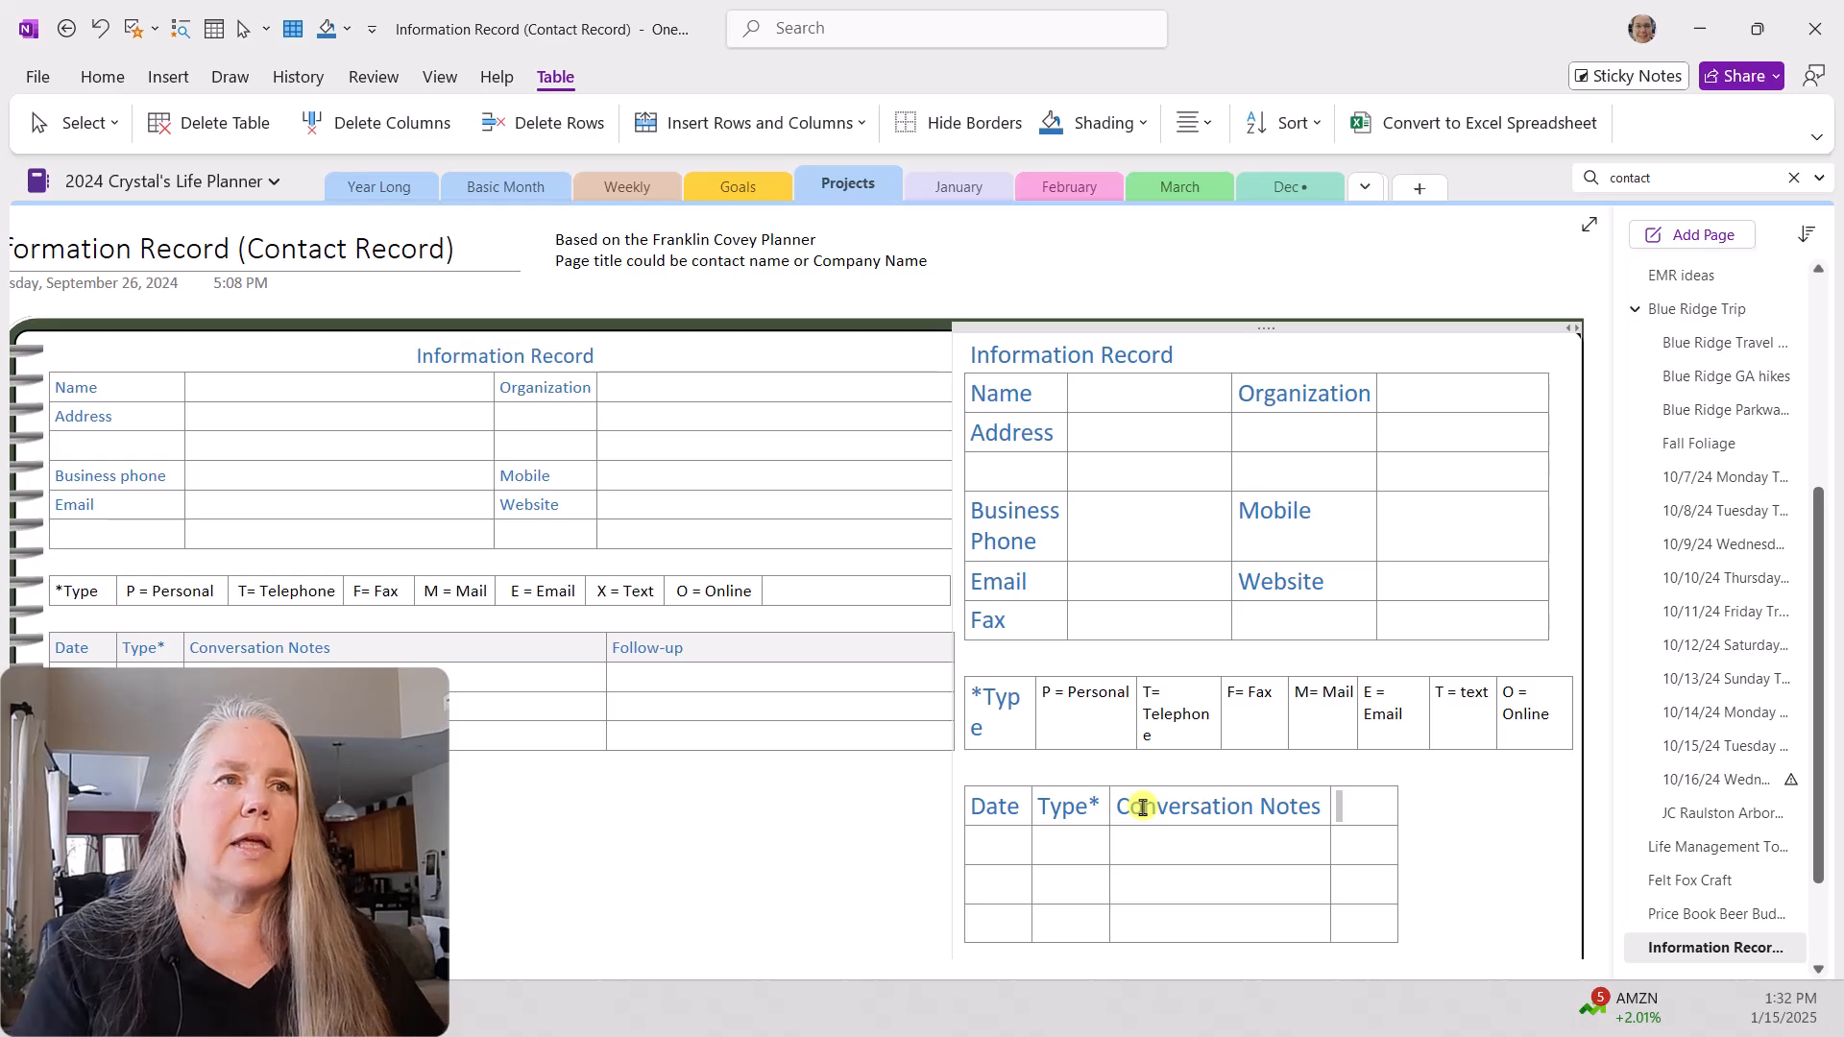
{"action": "type", "text": "Follow-Up"}
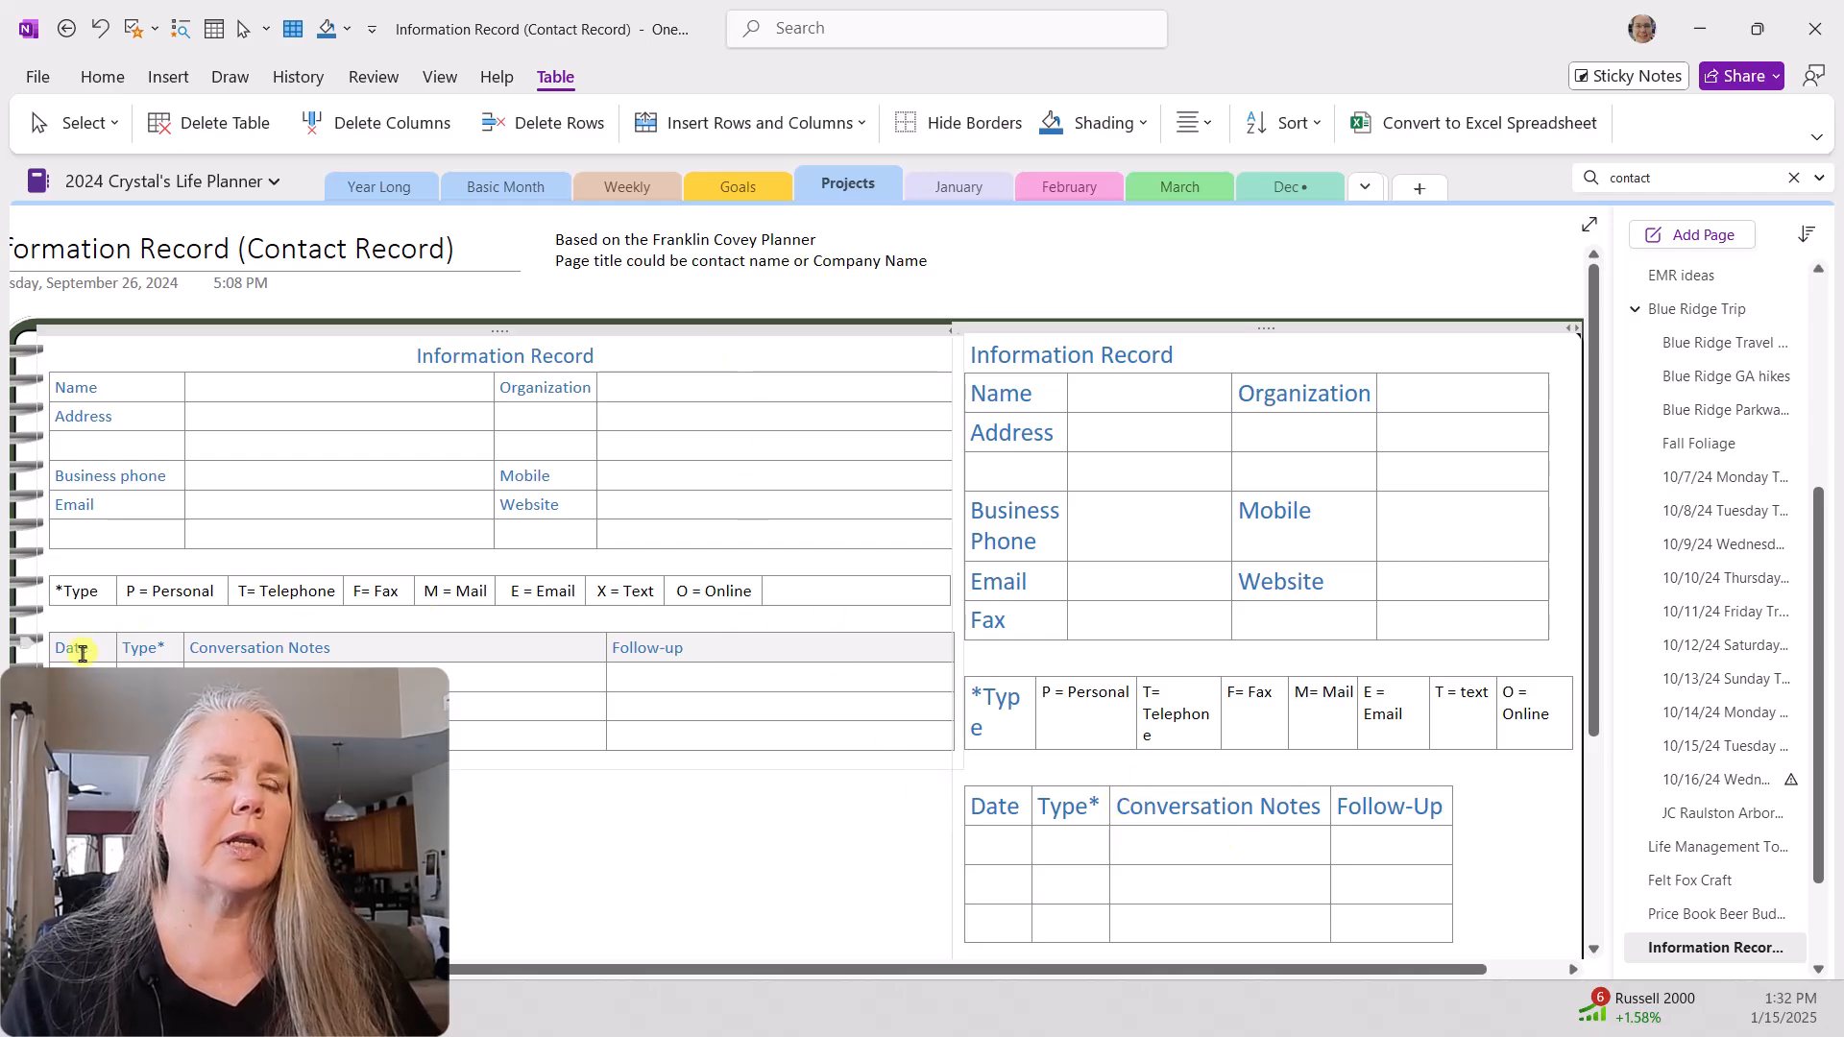
Step: Shade the header row of the new conversation notes table light gray
{"action": "left_click", "coordinate": [971, 809]}
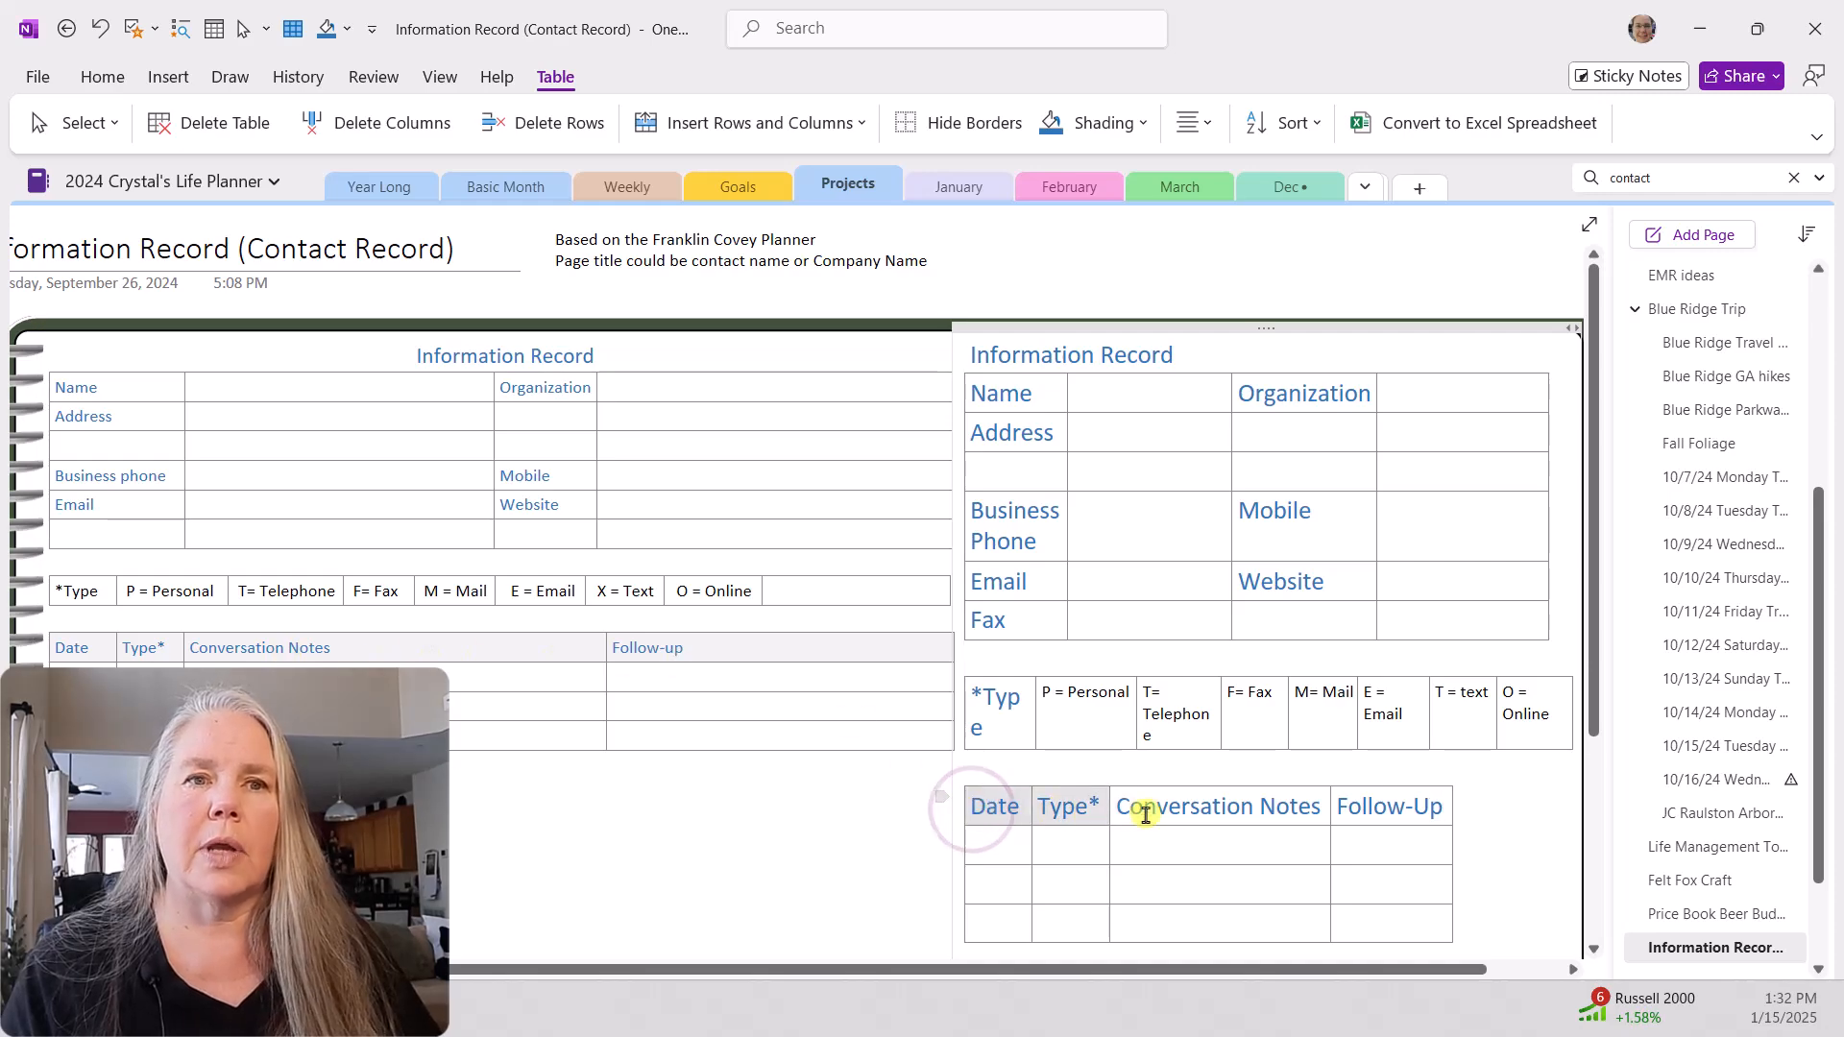
{"action": "right_click", "coordinate": [1384, 804]}
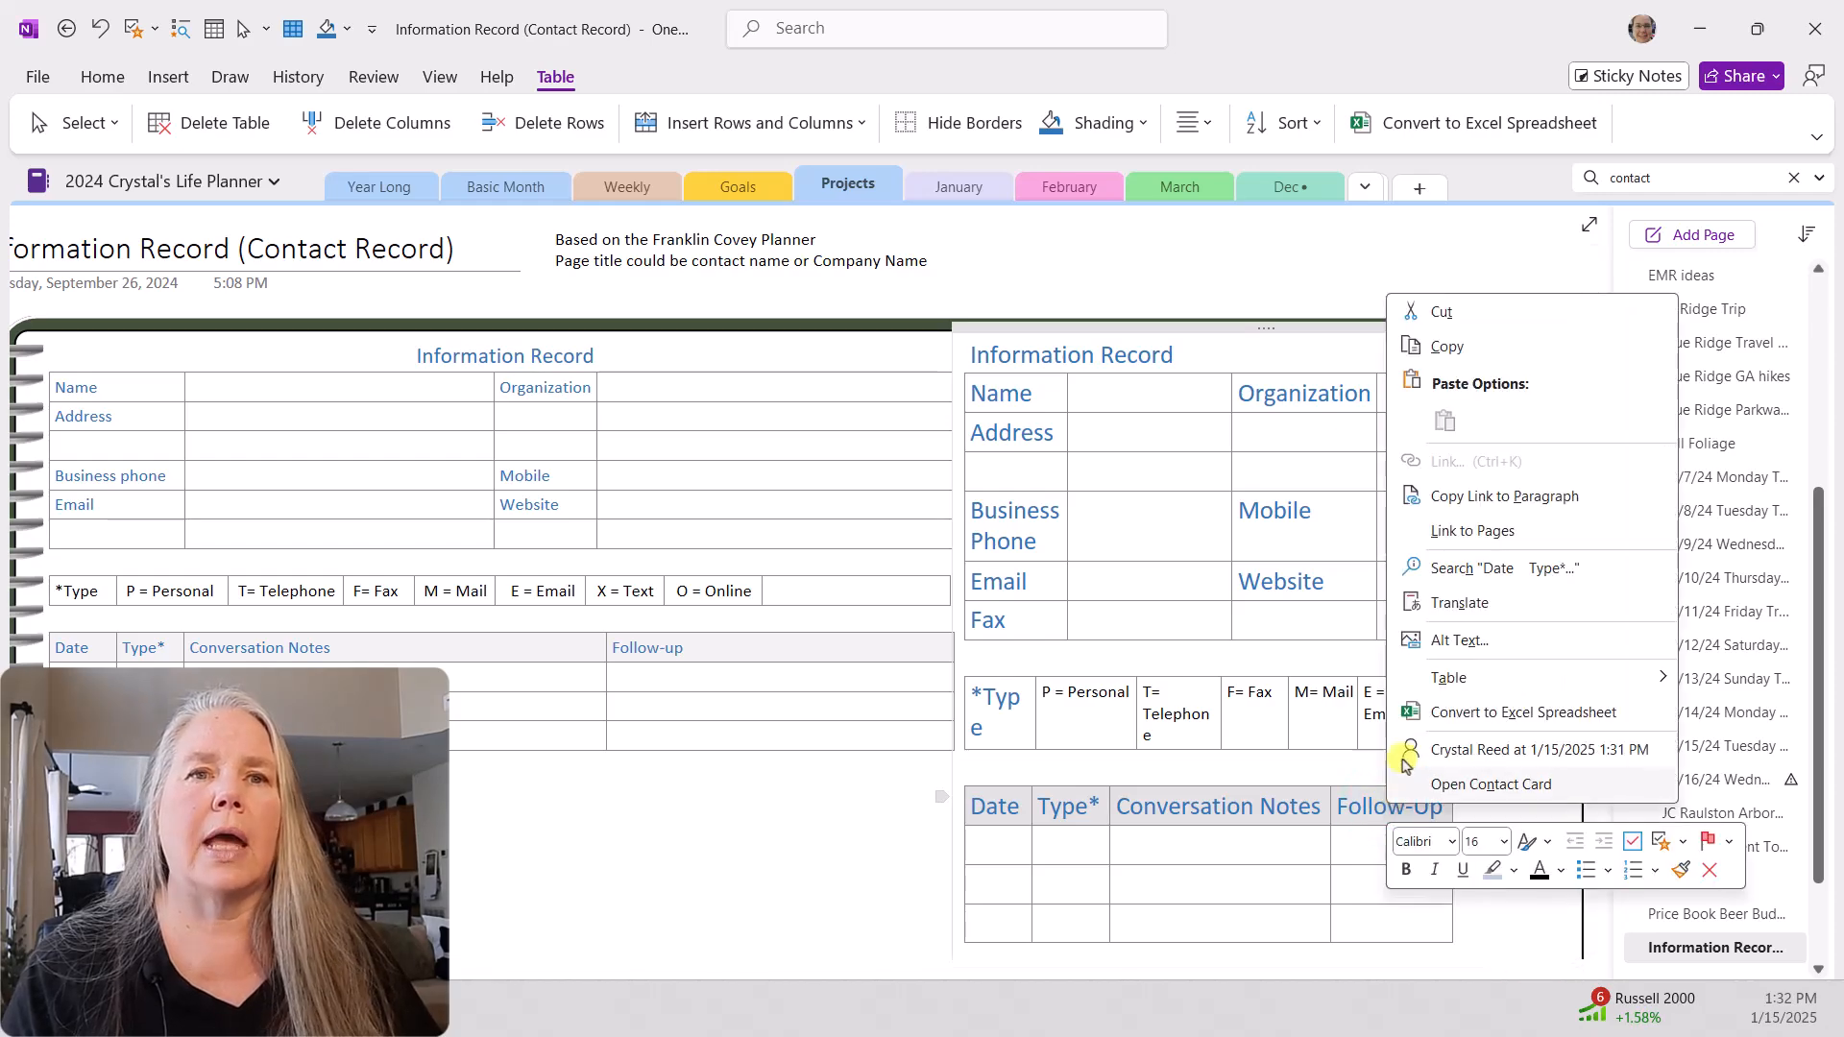
{"action": "mouse_move", "coordinate": [1448, 680]}
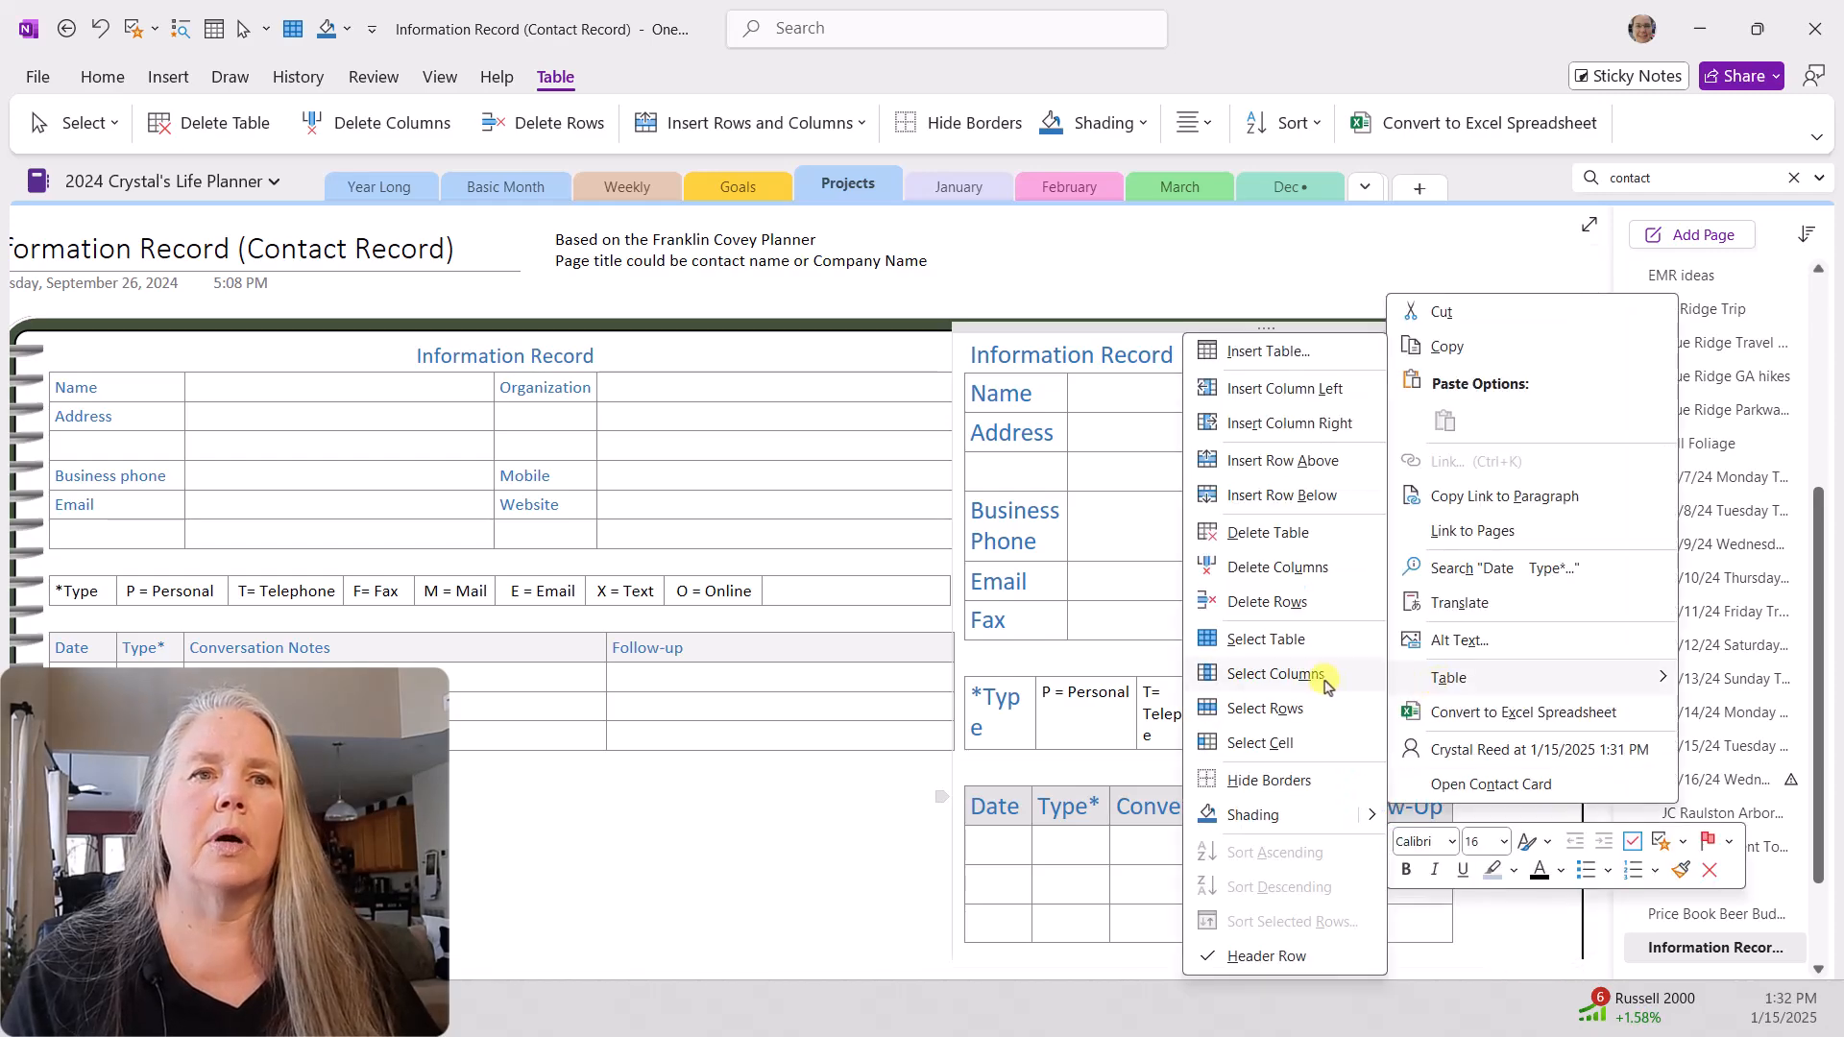
{"action": "mouse_move", "coordinate": [1369, 816]}
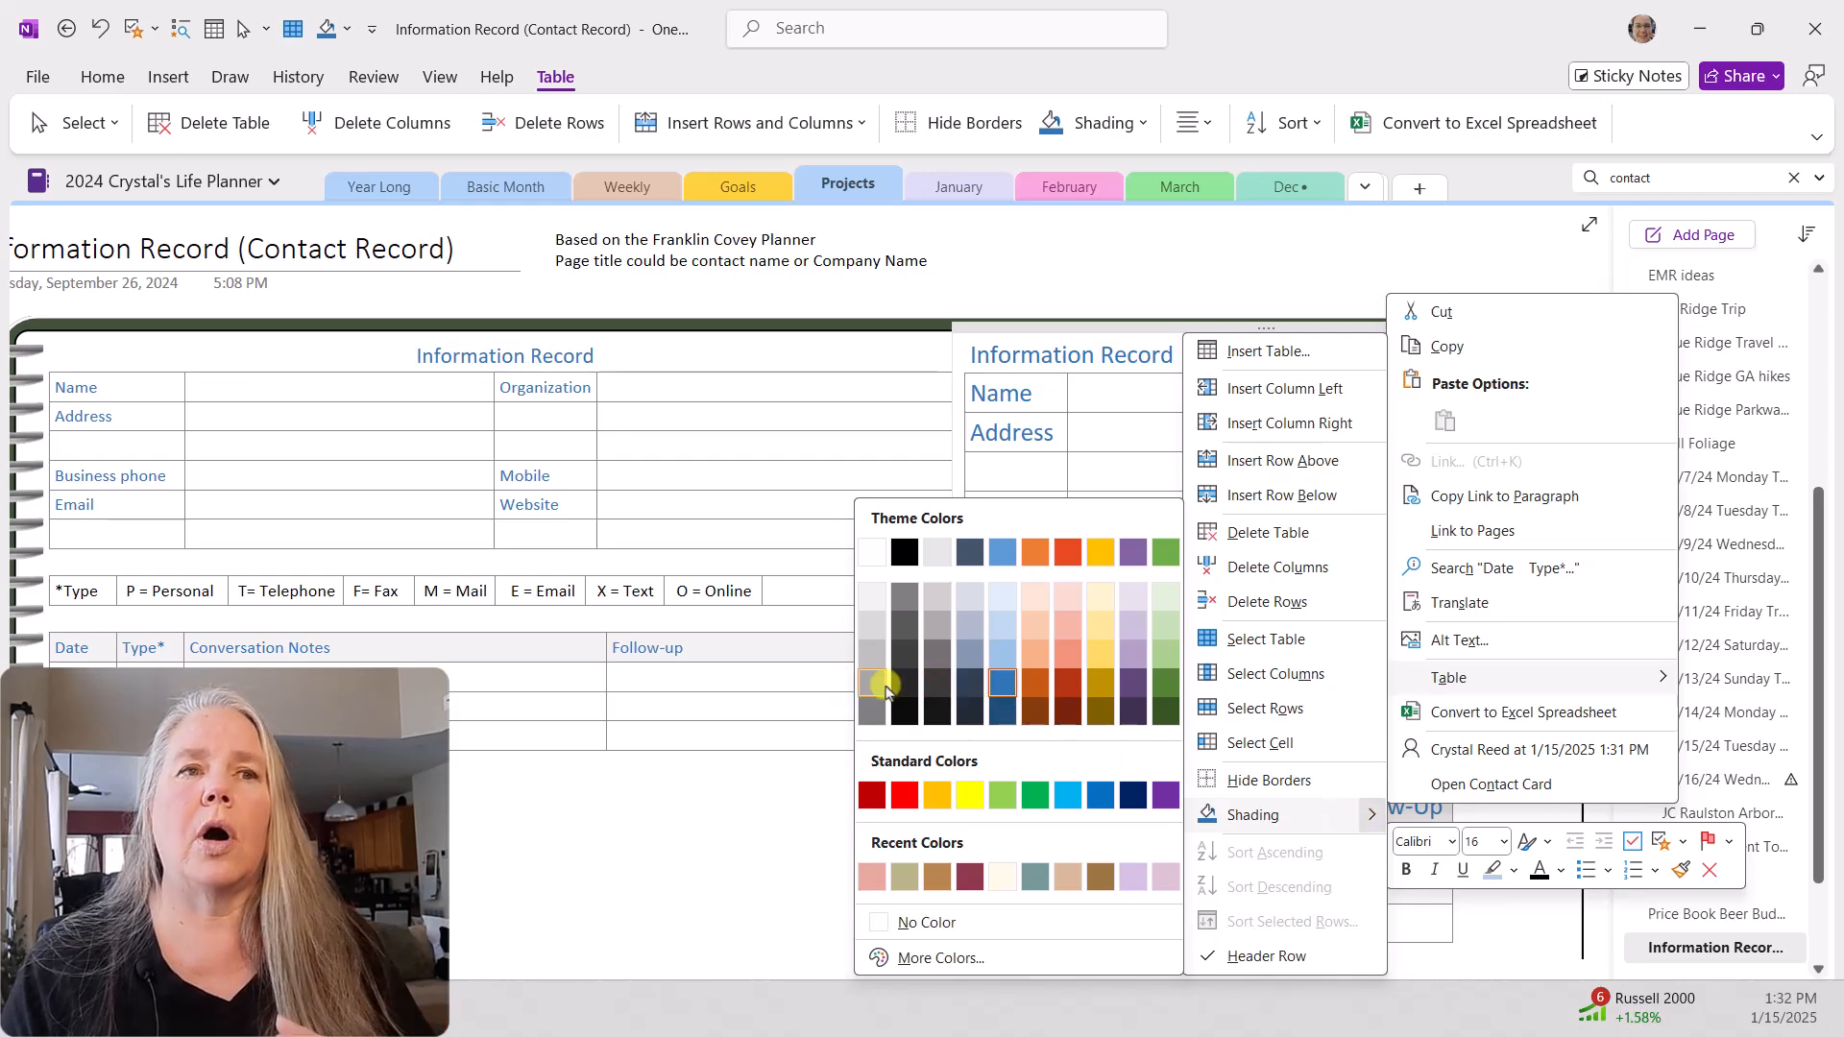
{"action": "left_click", "coordinate": [871, 631]}
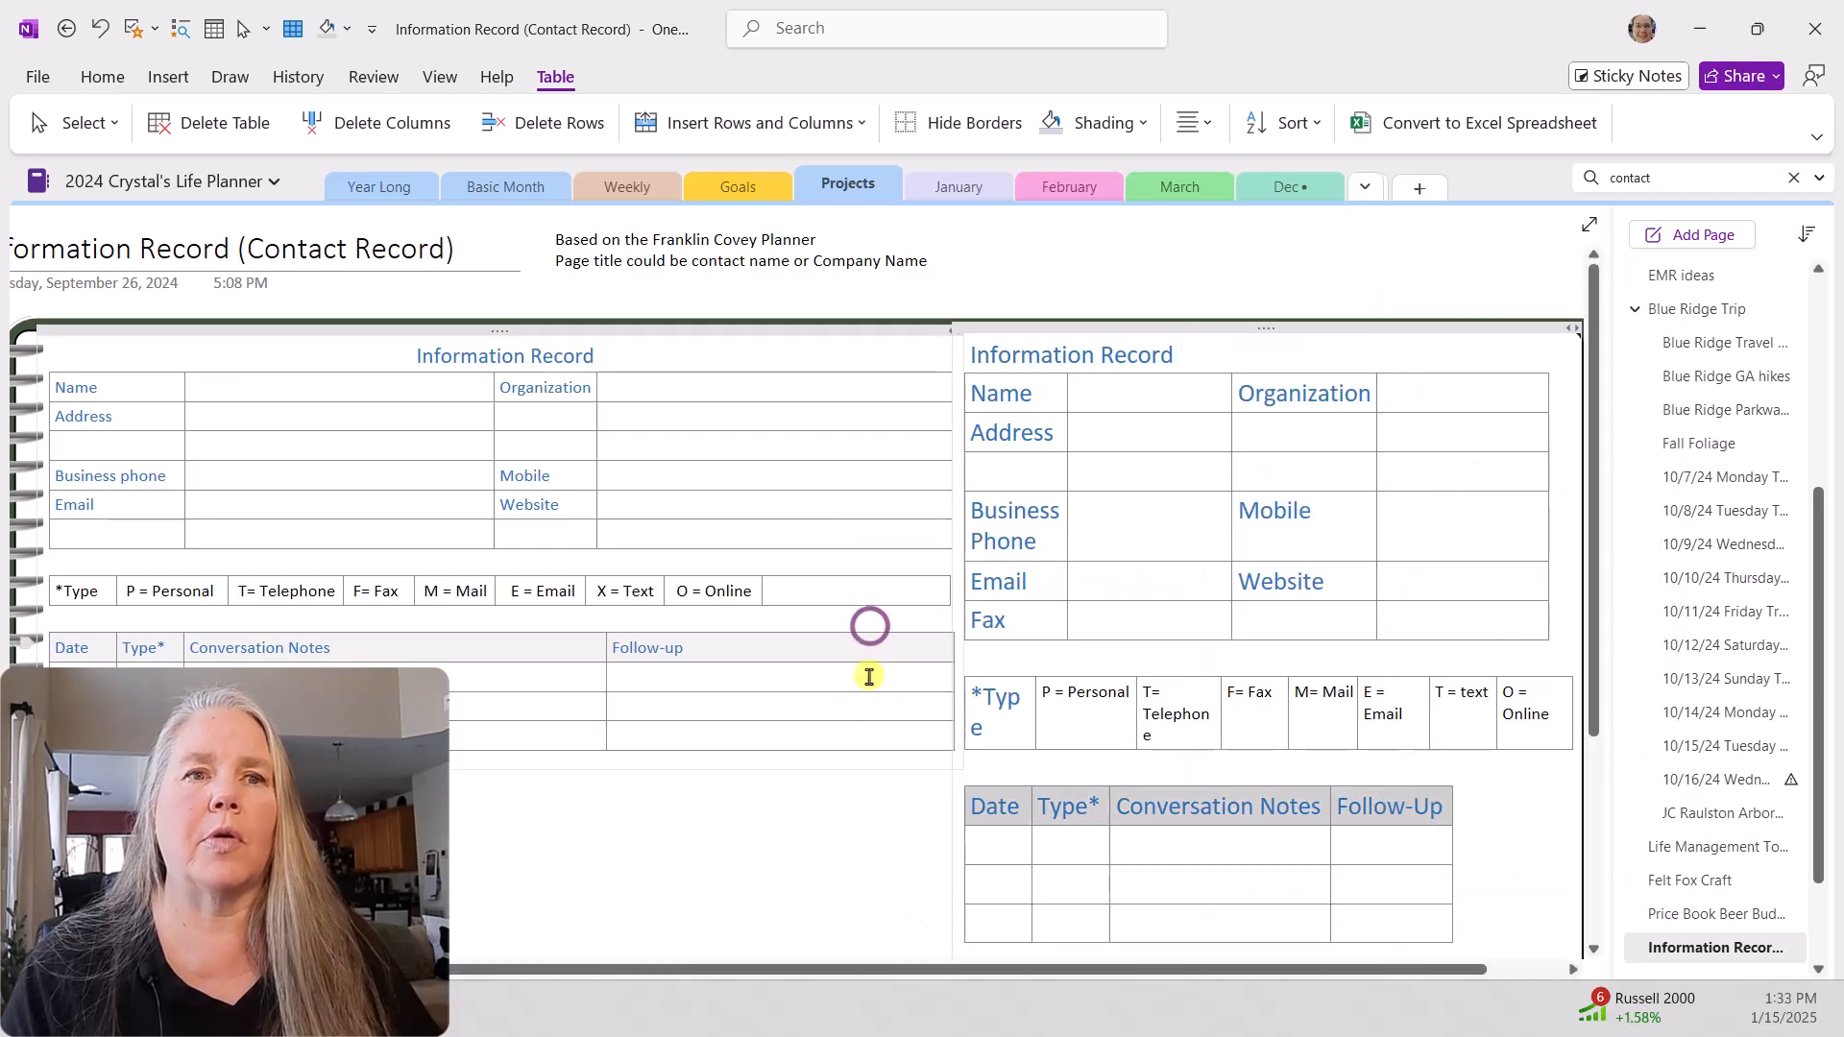
{"action": "left_click", "coordinate": [869, 795]}
Step: Apply the same light gray shading to the first label column of the new contact table, from Name to Fax
{"action": "left_click_drag", "start_coordinate": [972, 389], "coordinate": [1010, 614]}
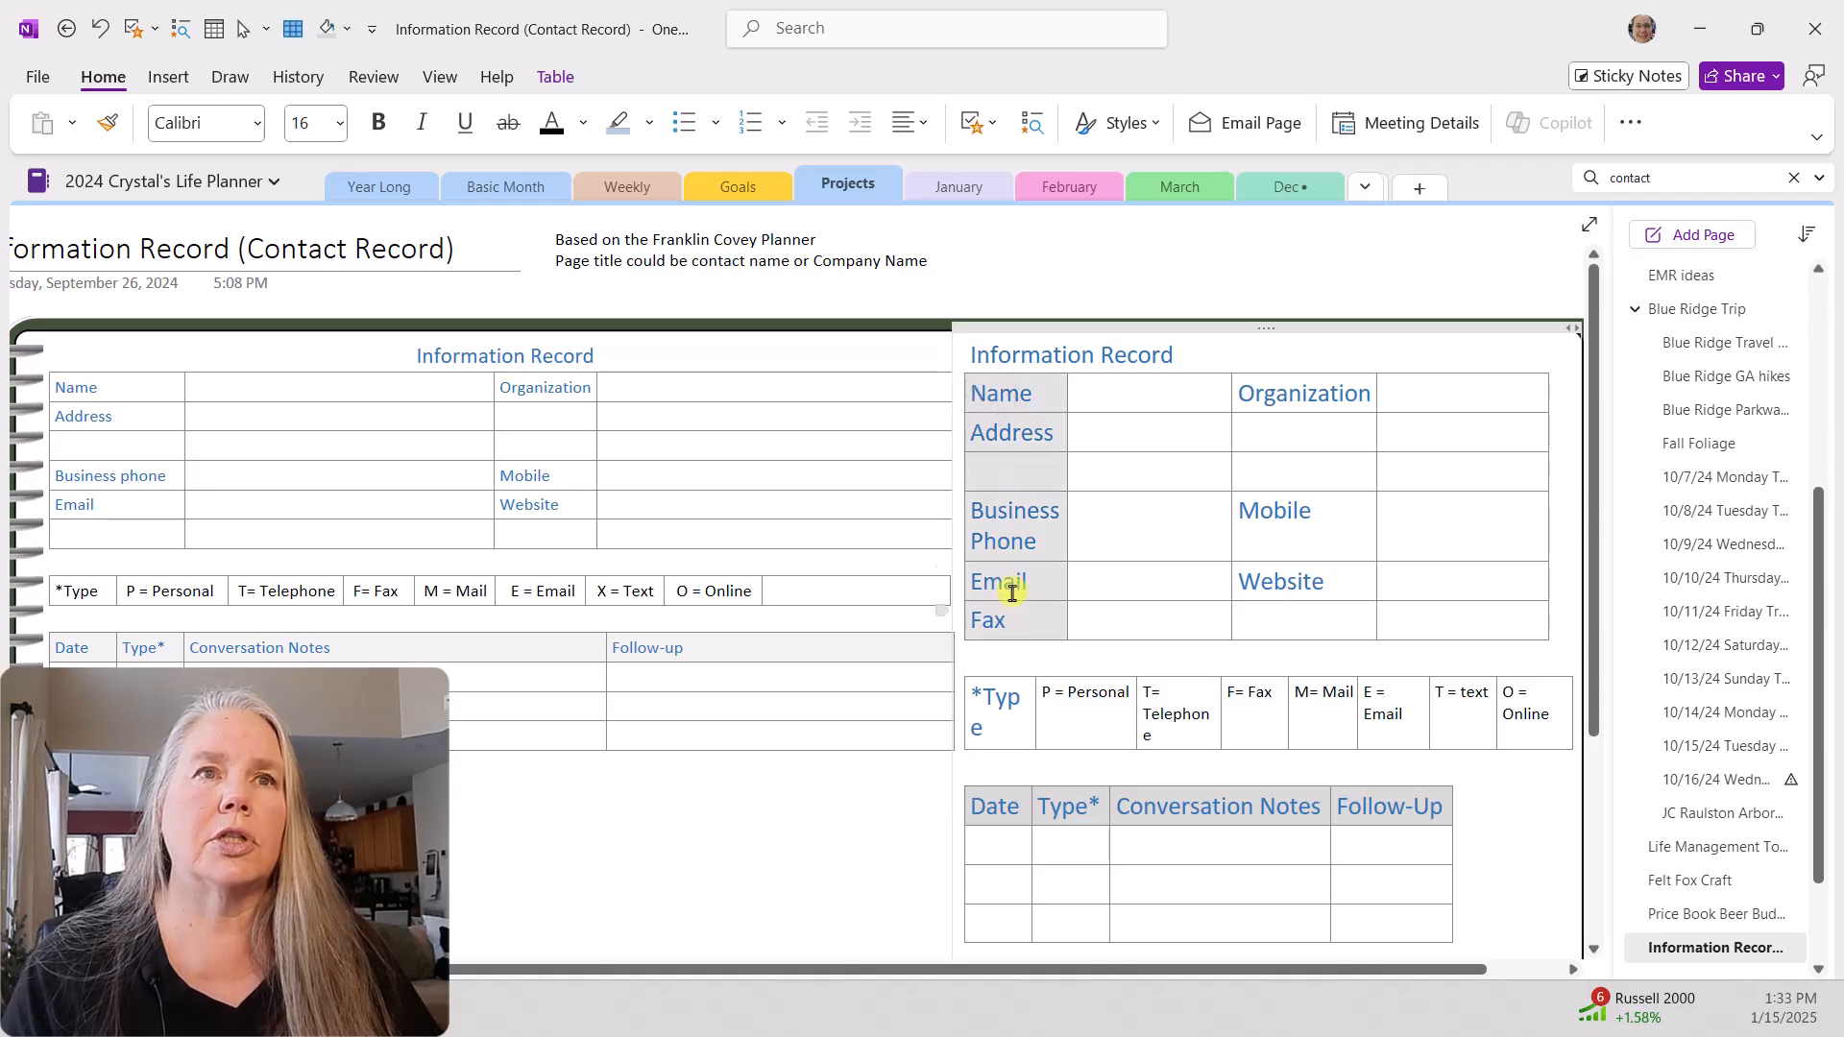
{"action": "right_click", "coordinate": [992, 468]}
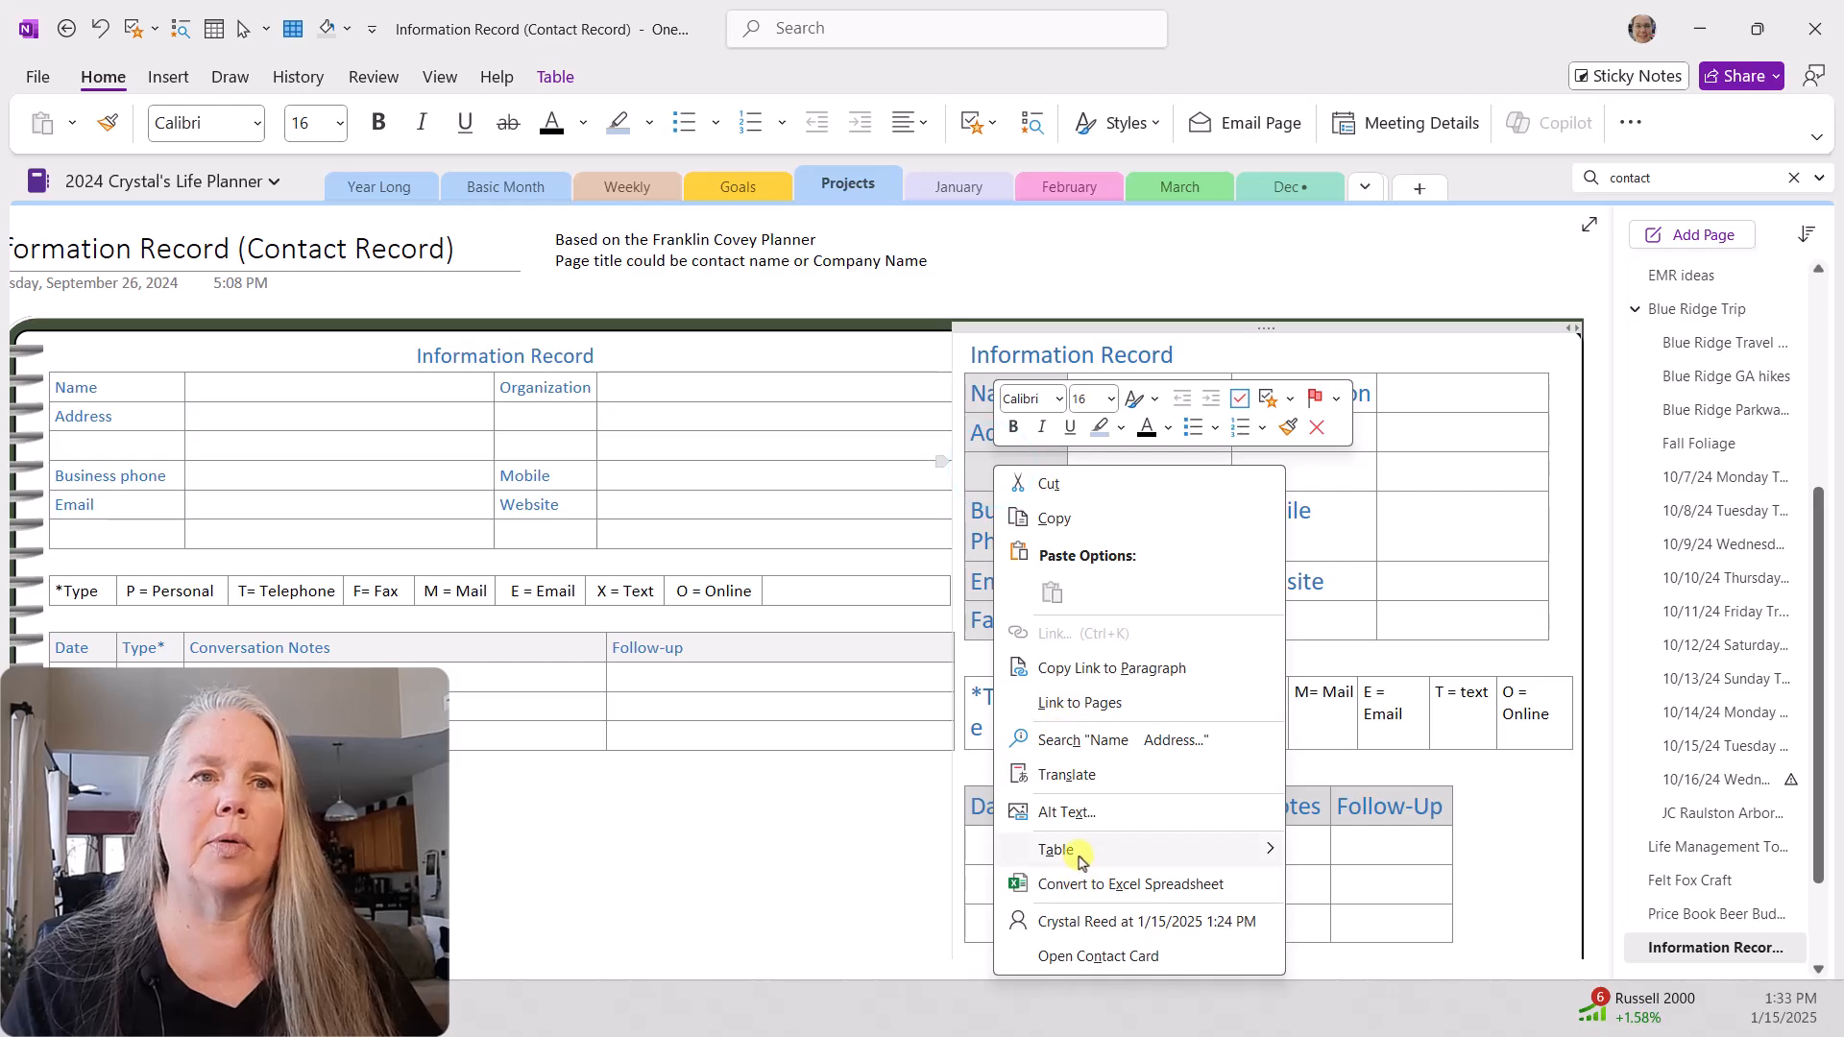
{"action": "mouse_move", "coordinate": [1080, 849]}
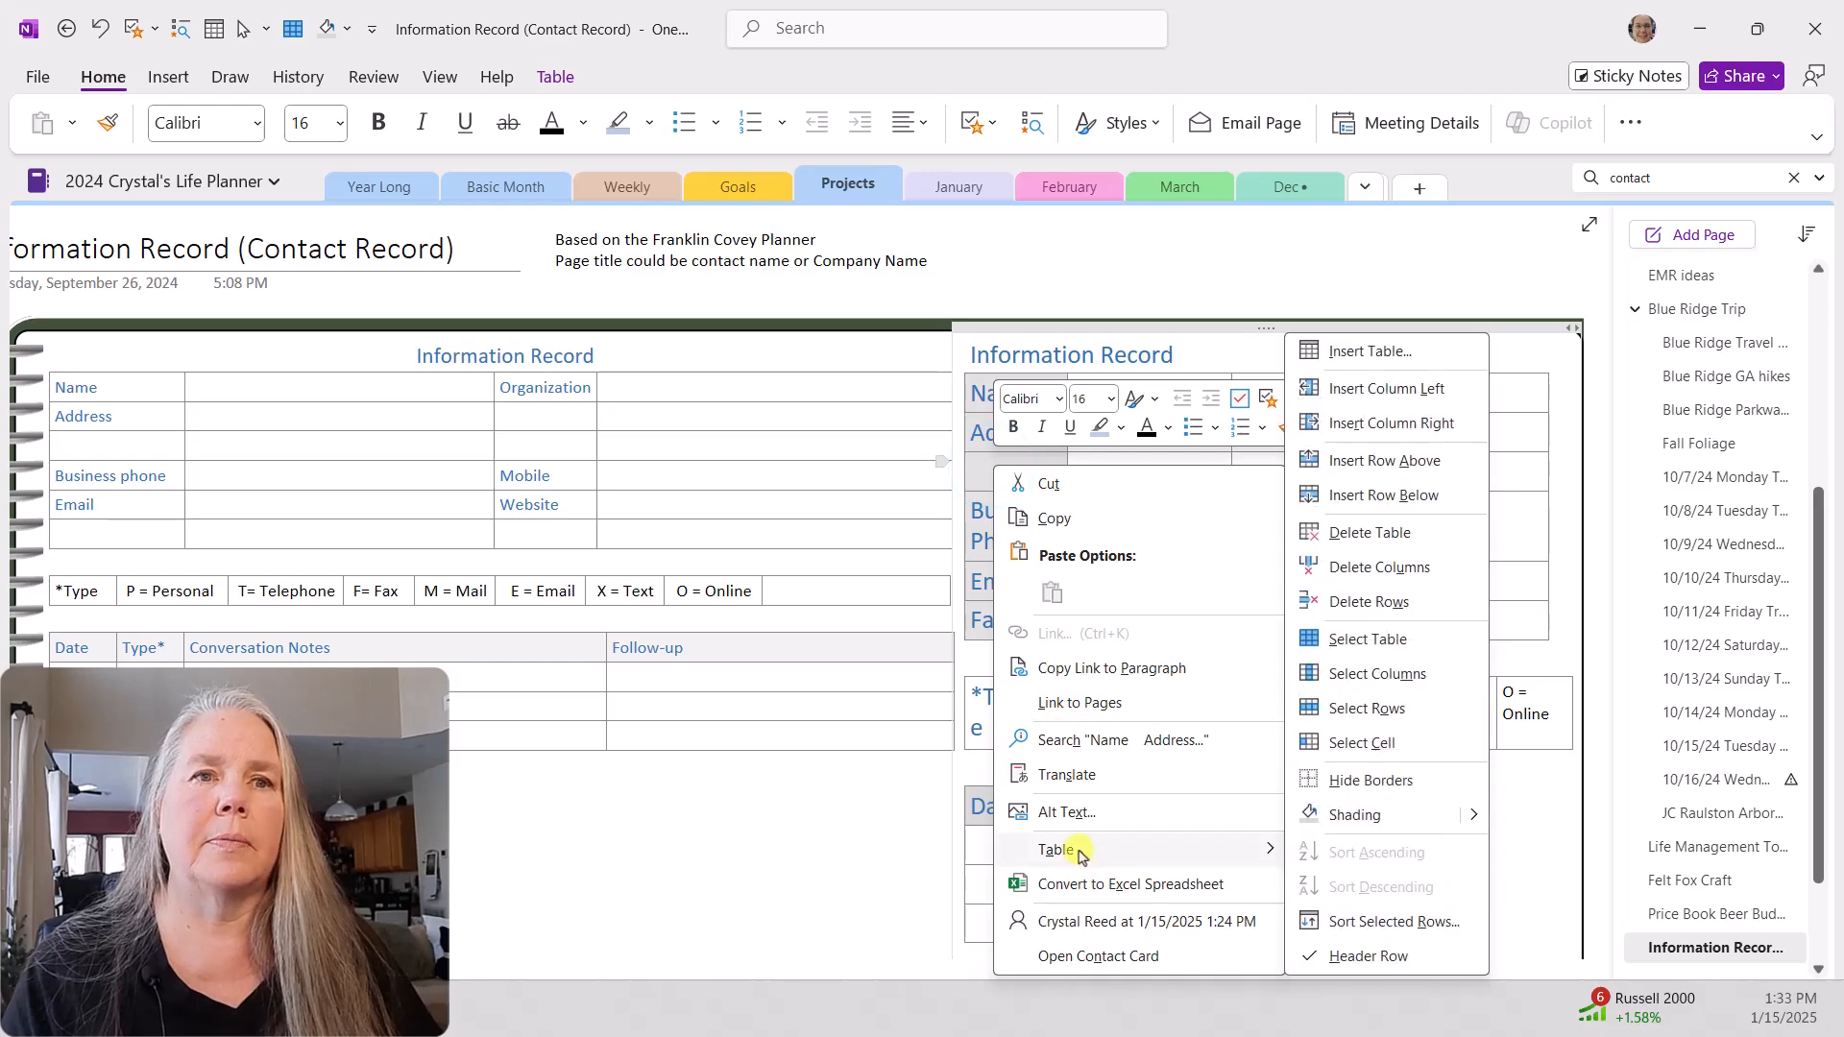
{"action": "left_click", "coordinate": [1354, 816]}
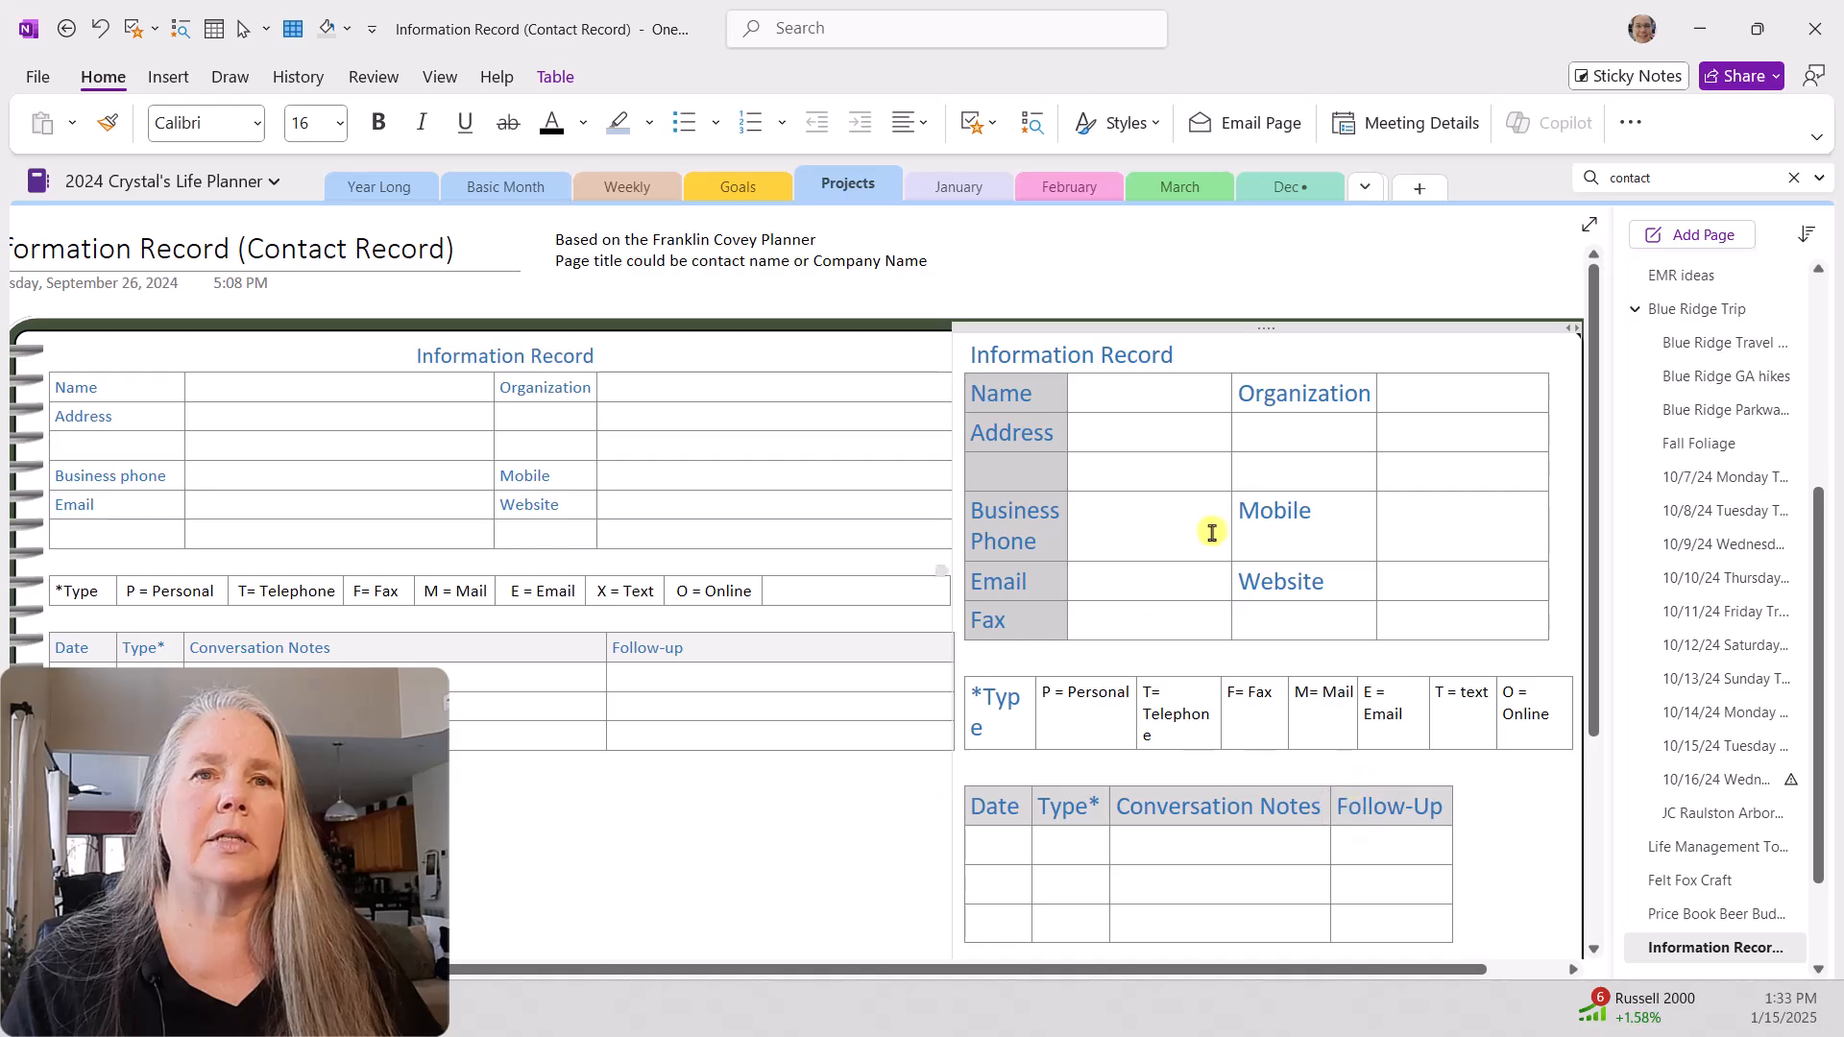
Step: Shade the contact table's second label column, from Organization down to the last row, in the same light gray
{"action": "left_click_drag", "start_coordinate": [1258, 384], "coordinate": [1264, 620]}
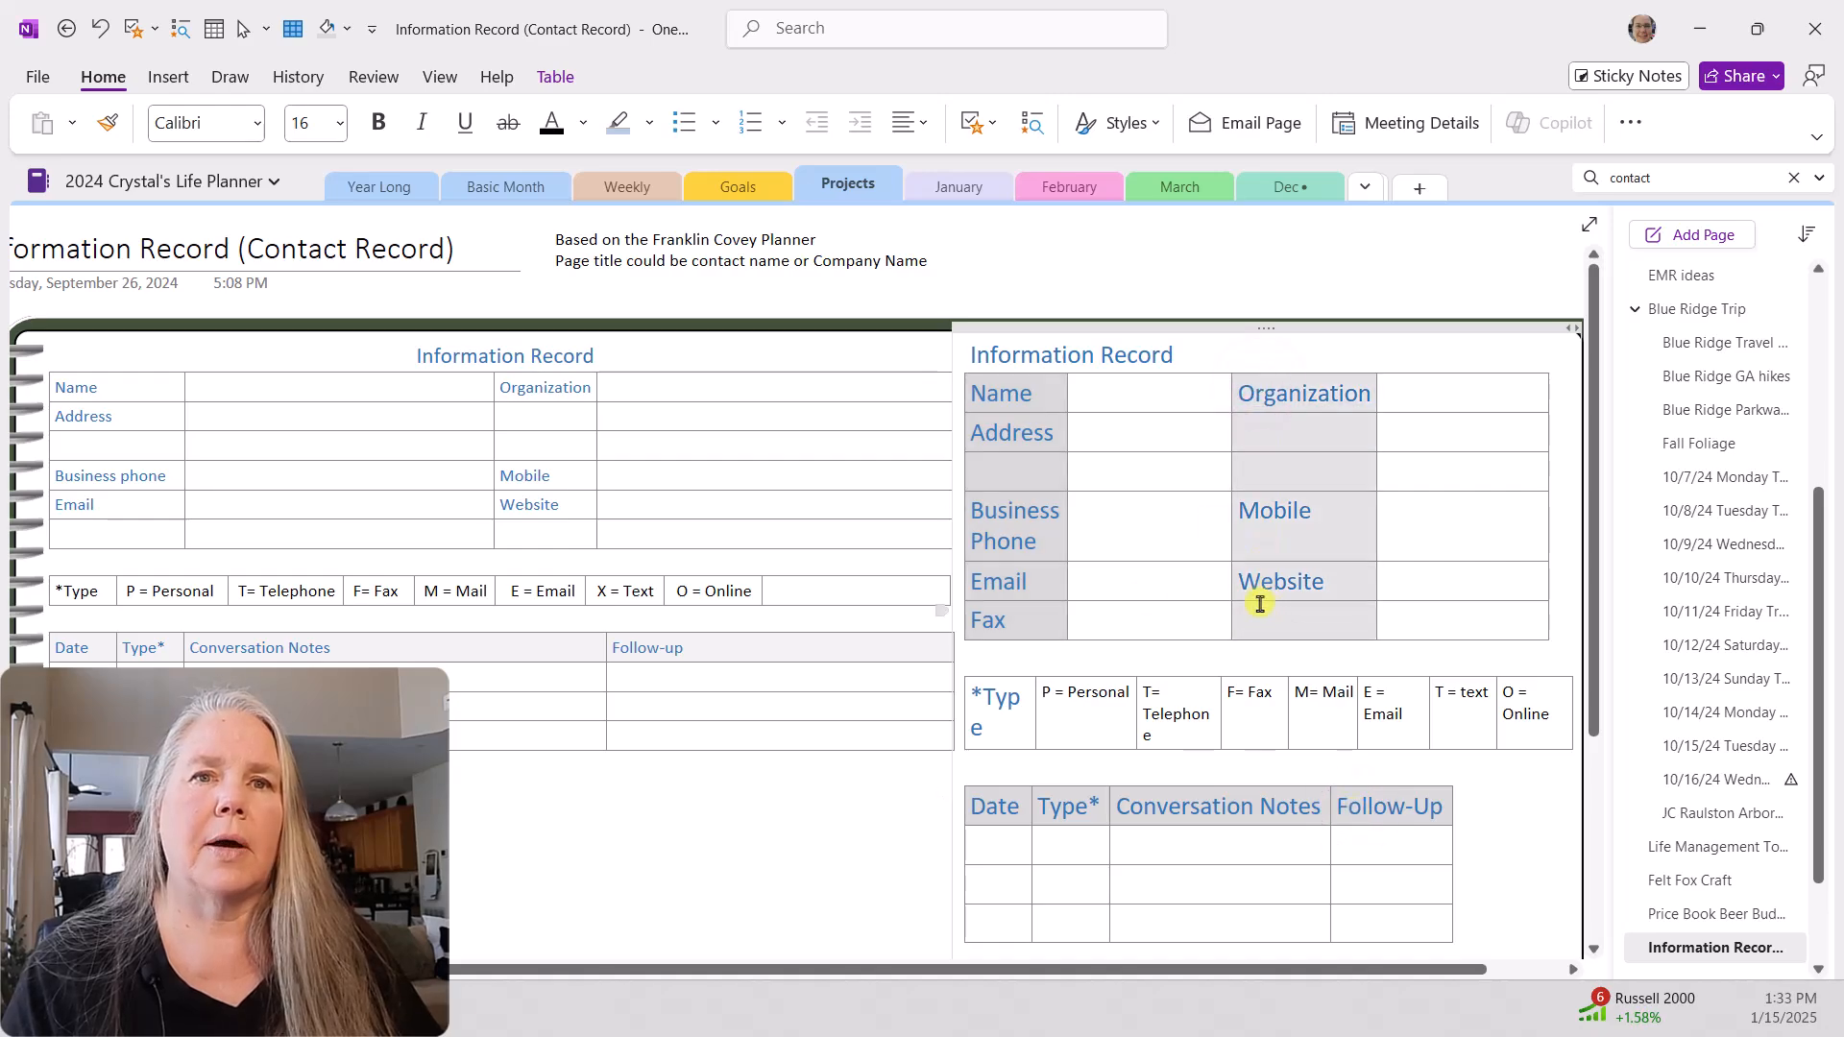
{"action": "right_click", "coordinate": [1259, 513]}
{"action": "left_click", "coordinate": [1294, 385]}
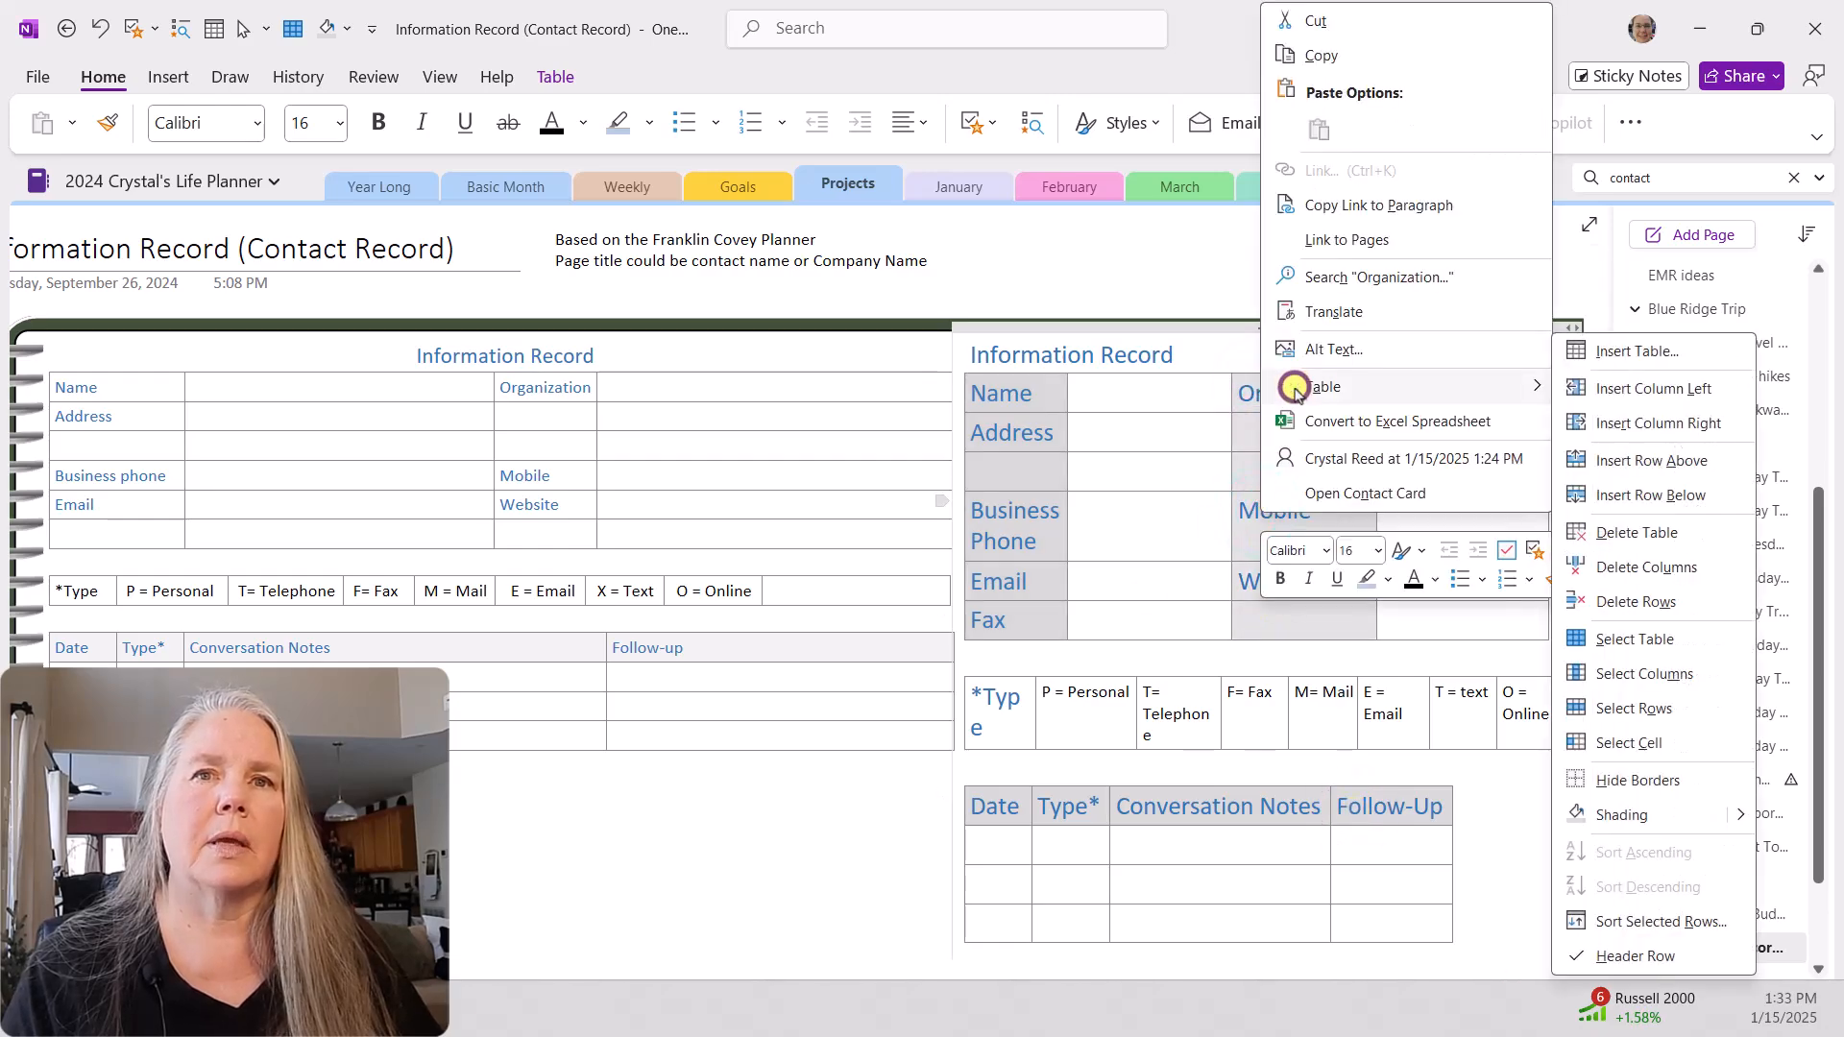
{"action": "left_click", "coordinate": [1613, 816]}
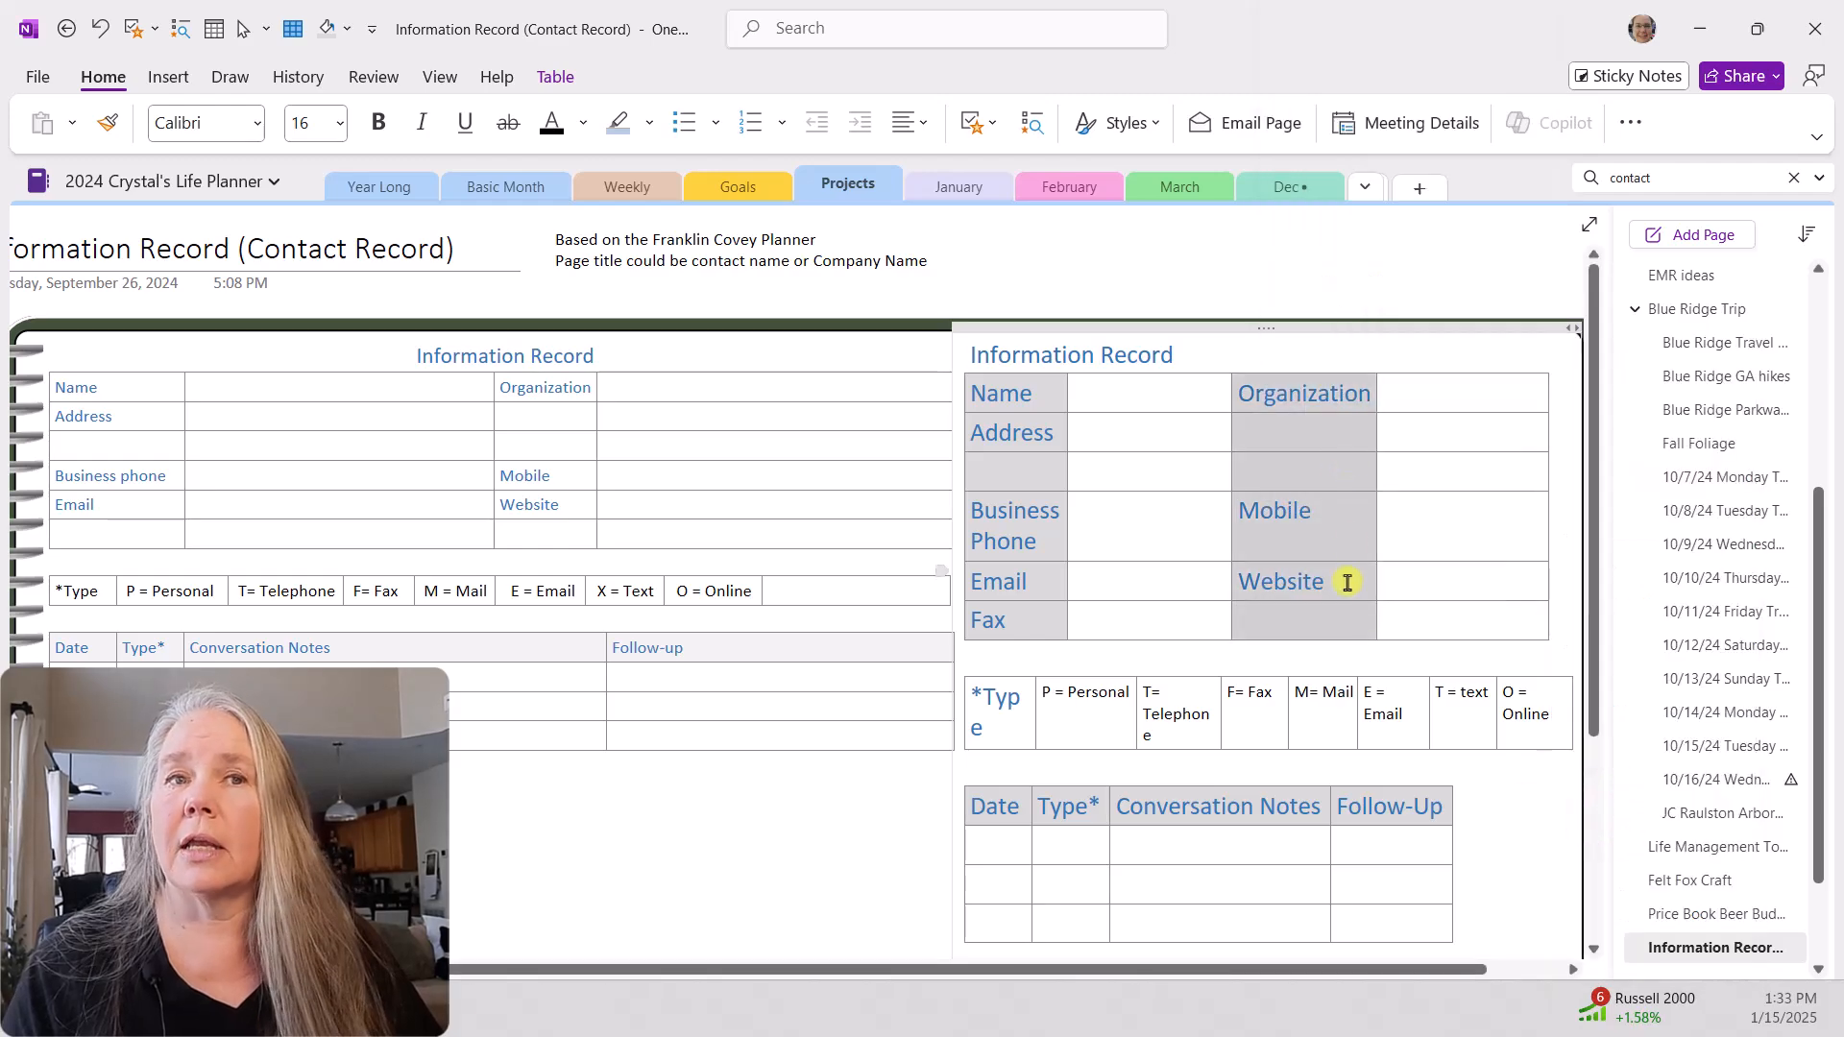
{"action": "left_click", "coordinate": [899, 817]}
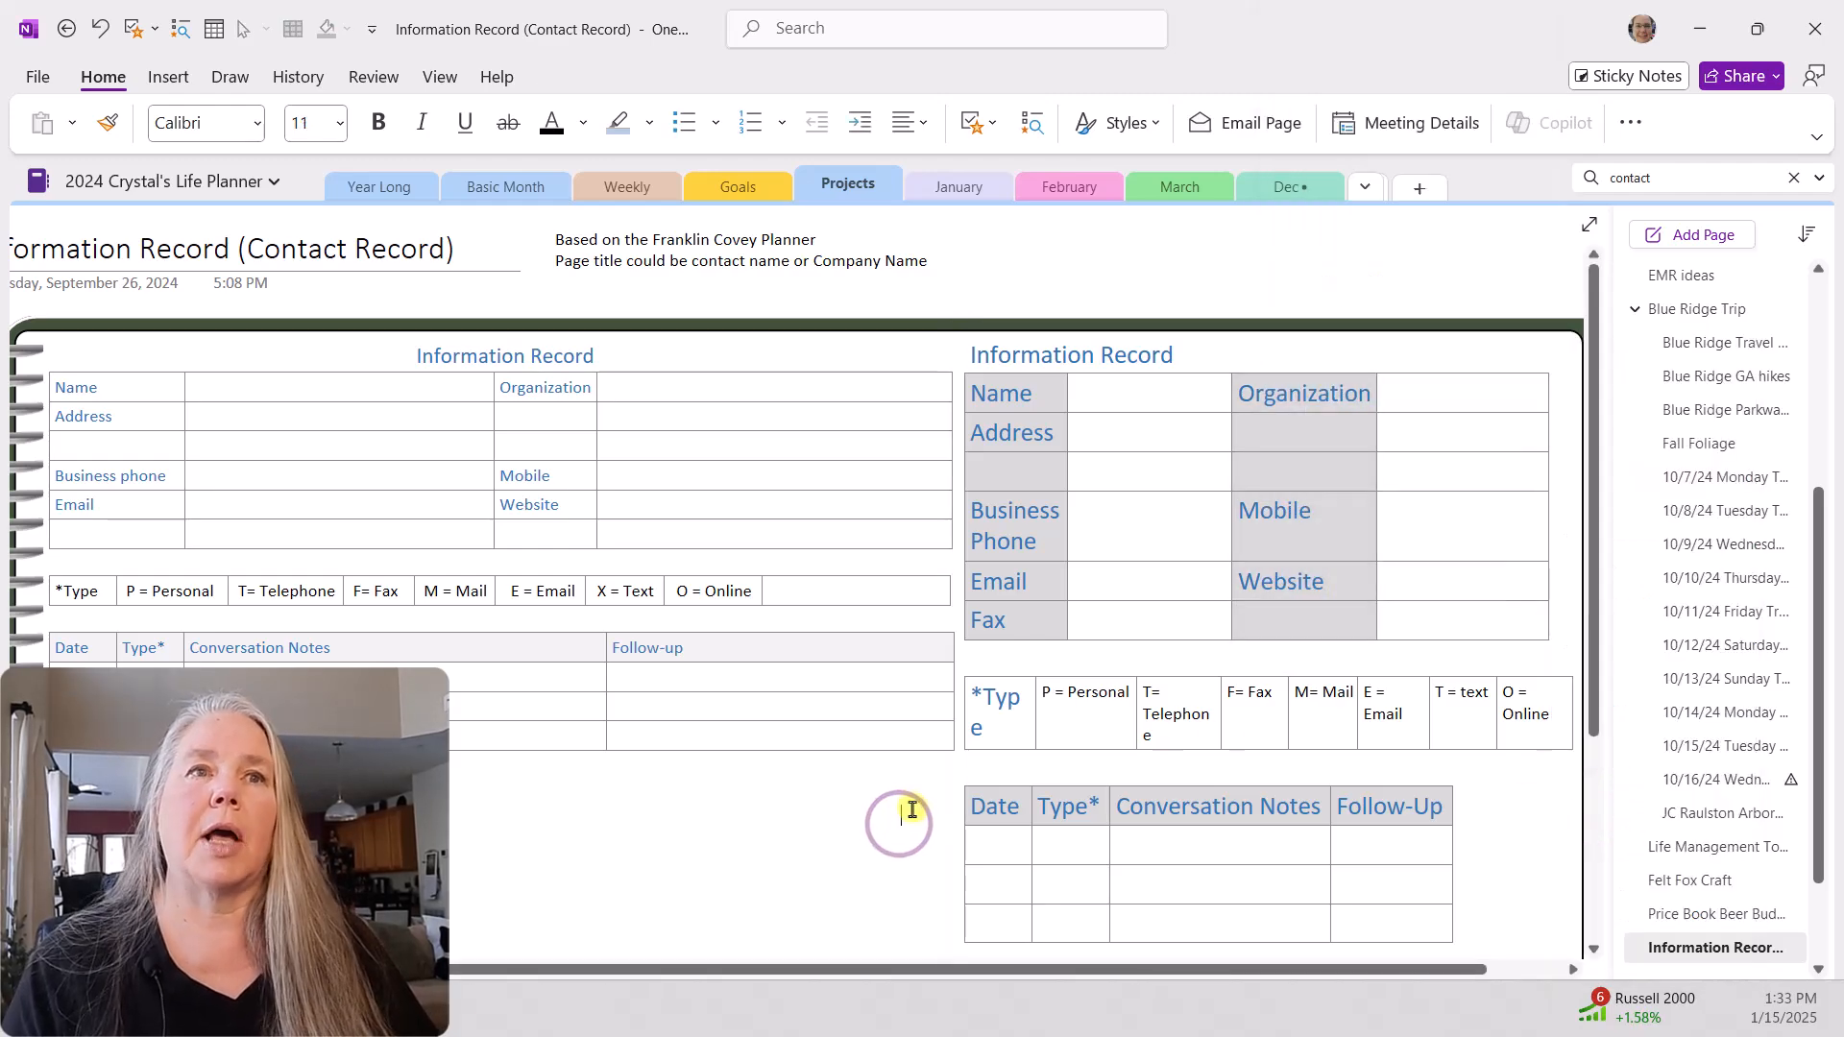
Step: Move the new Information Record container below the original's conversation notes table and widen it to match the original's width
{"action": "scroll", "coordinate": [753, 691], "scroll_direction": "down", "scroll_amount": 2}
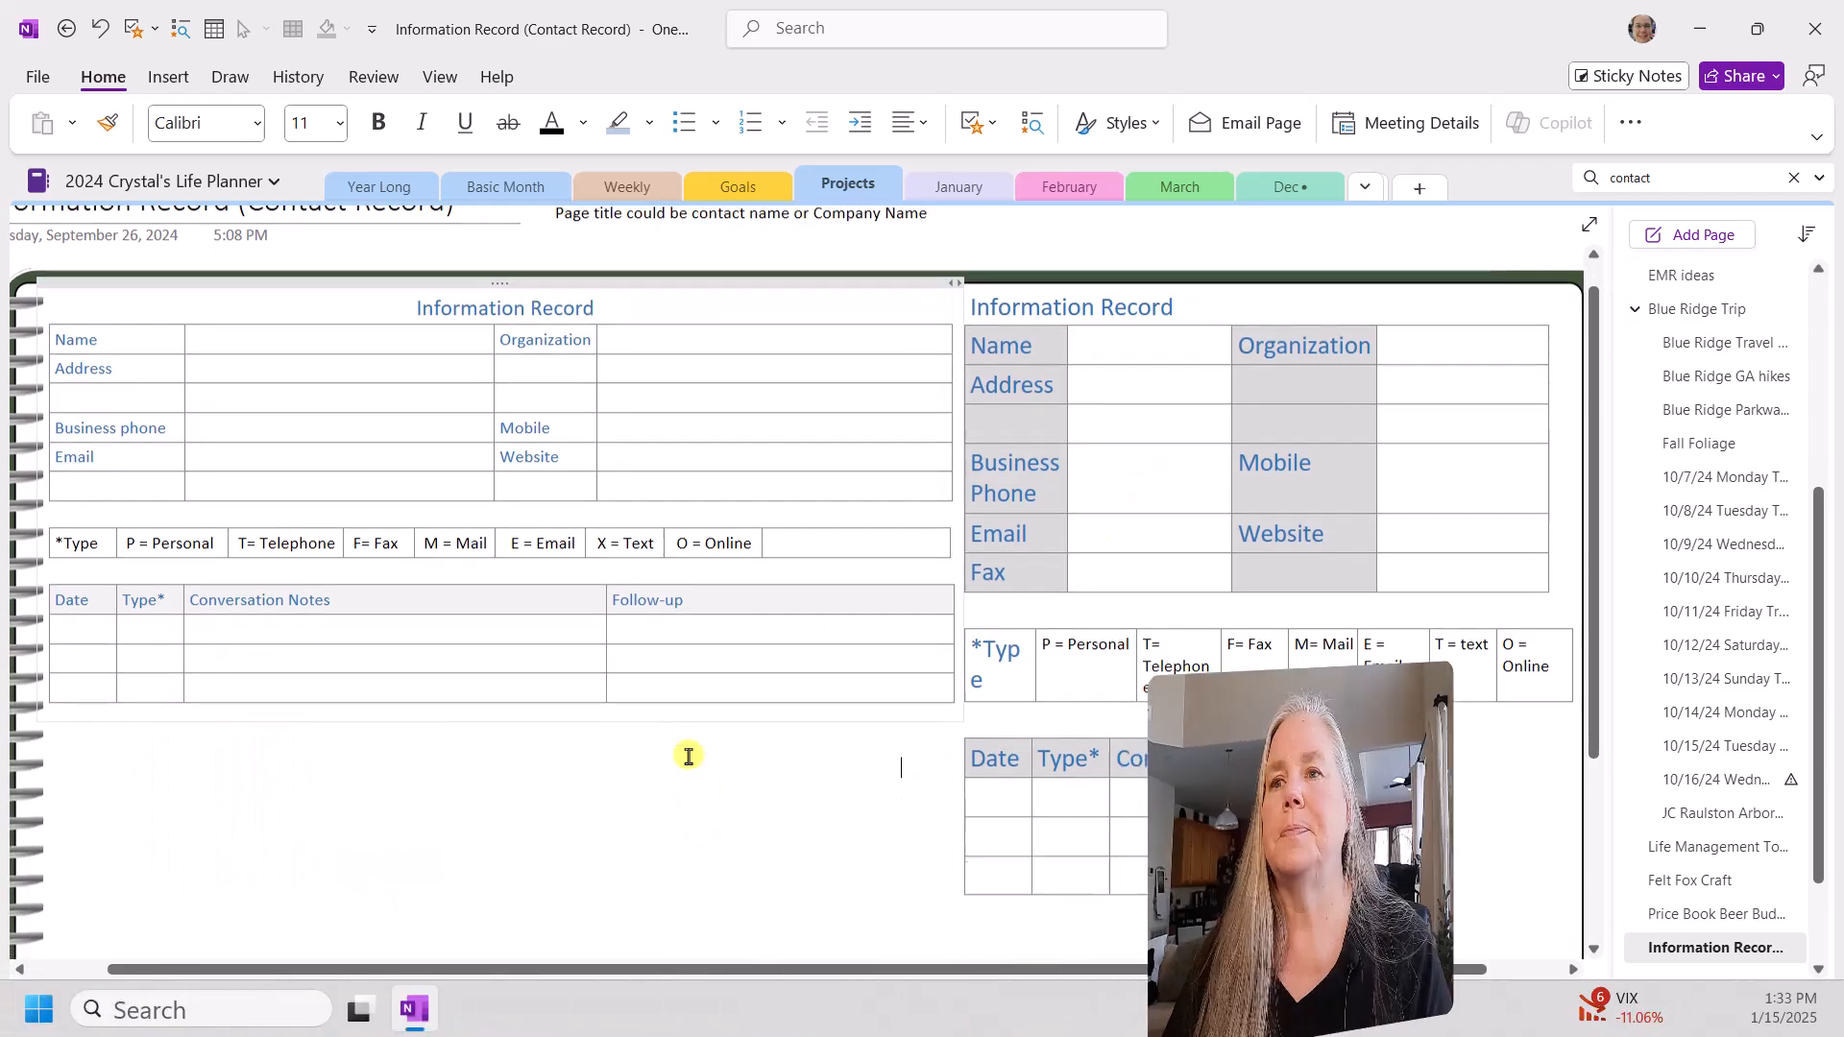
{"action": "left_click_drag", "start_coordinate": [1227, 219], "coordinate": [333, 697]}
{"action": "scroll", "coordinate": [790, 711], "scroll_direction": "down", "scroll_amount": 2}
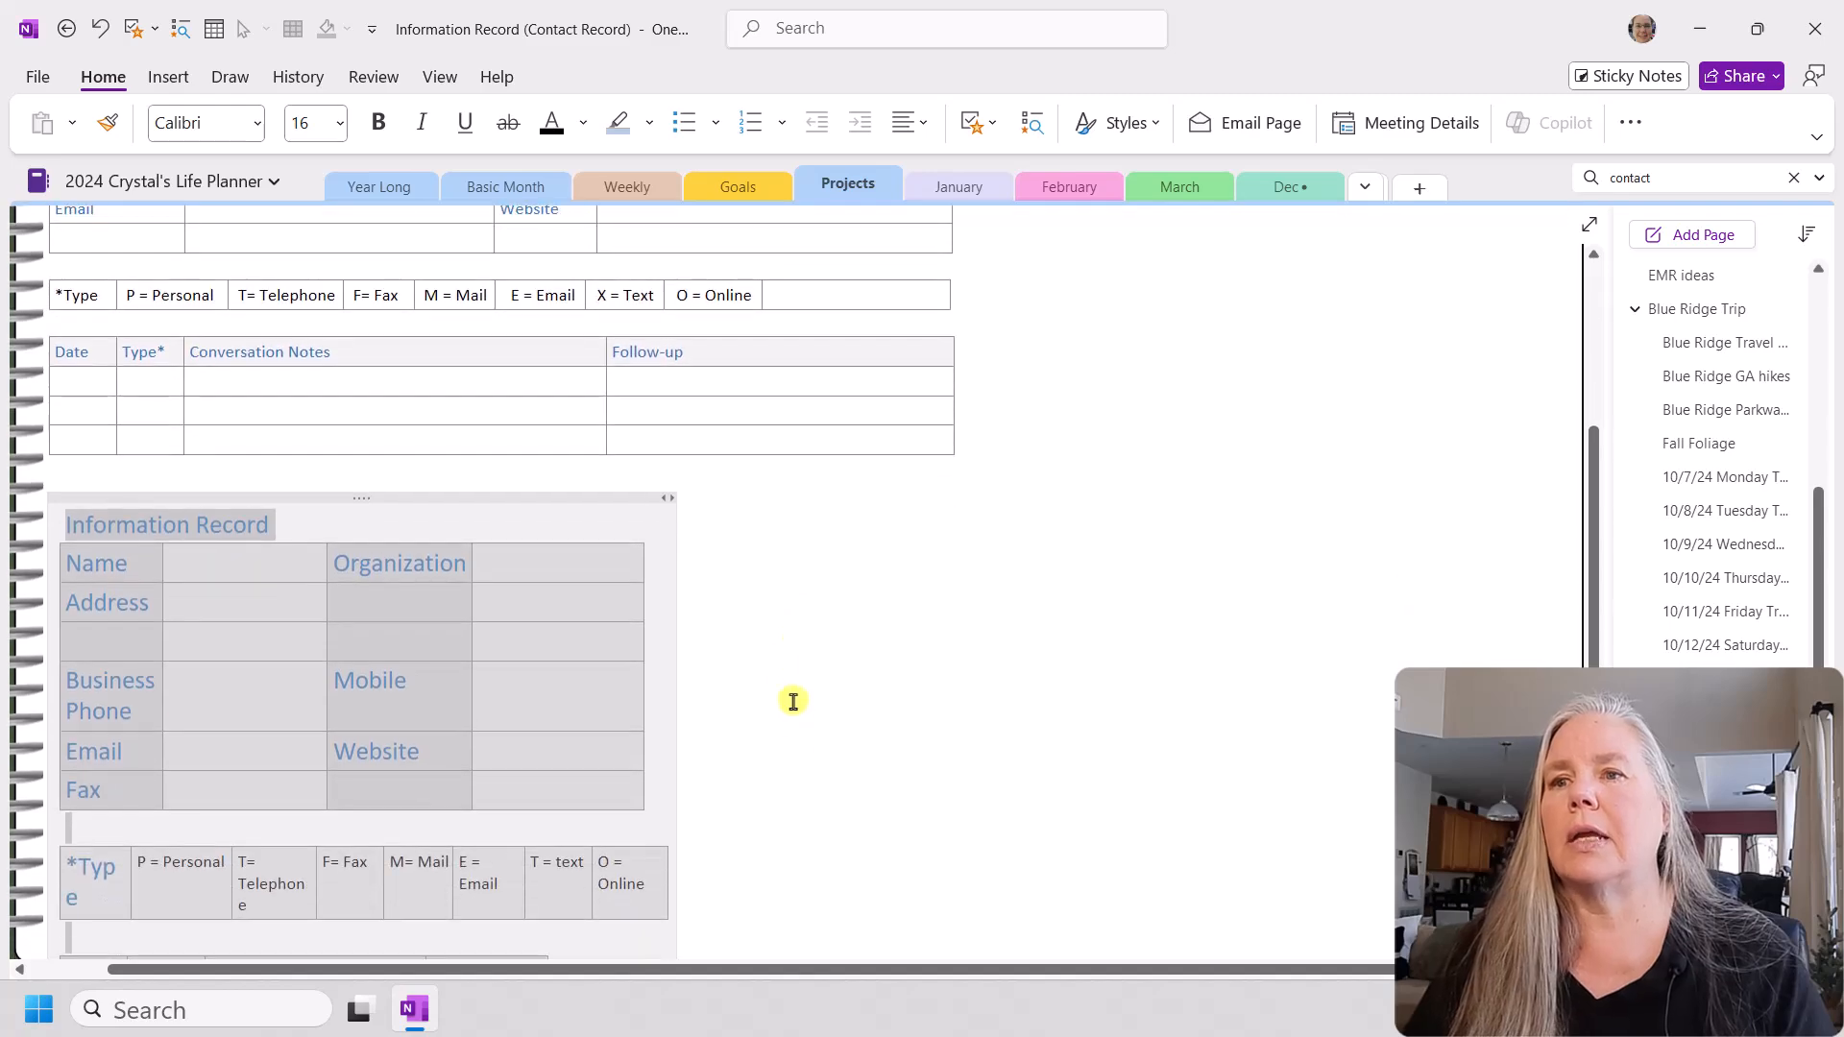
{"action": "left_click_drag", "start_coordinate": [671, 495], "coordinate": [949, 480]}
{"action": "scroll", "coordinate": [1009, 582], "scroll_direction": "down", "scroll_amount": 2}
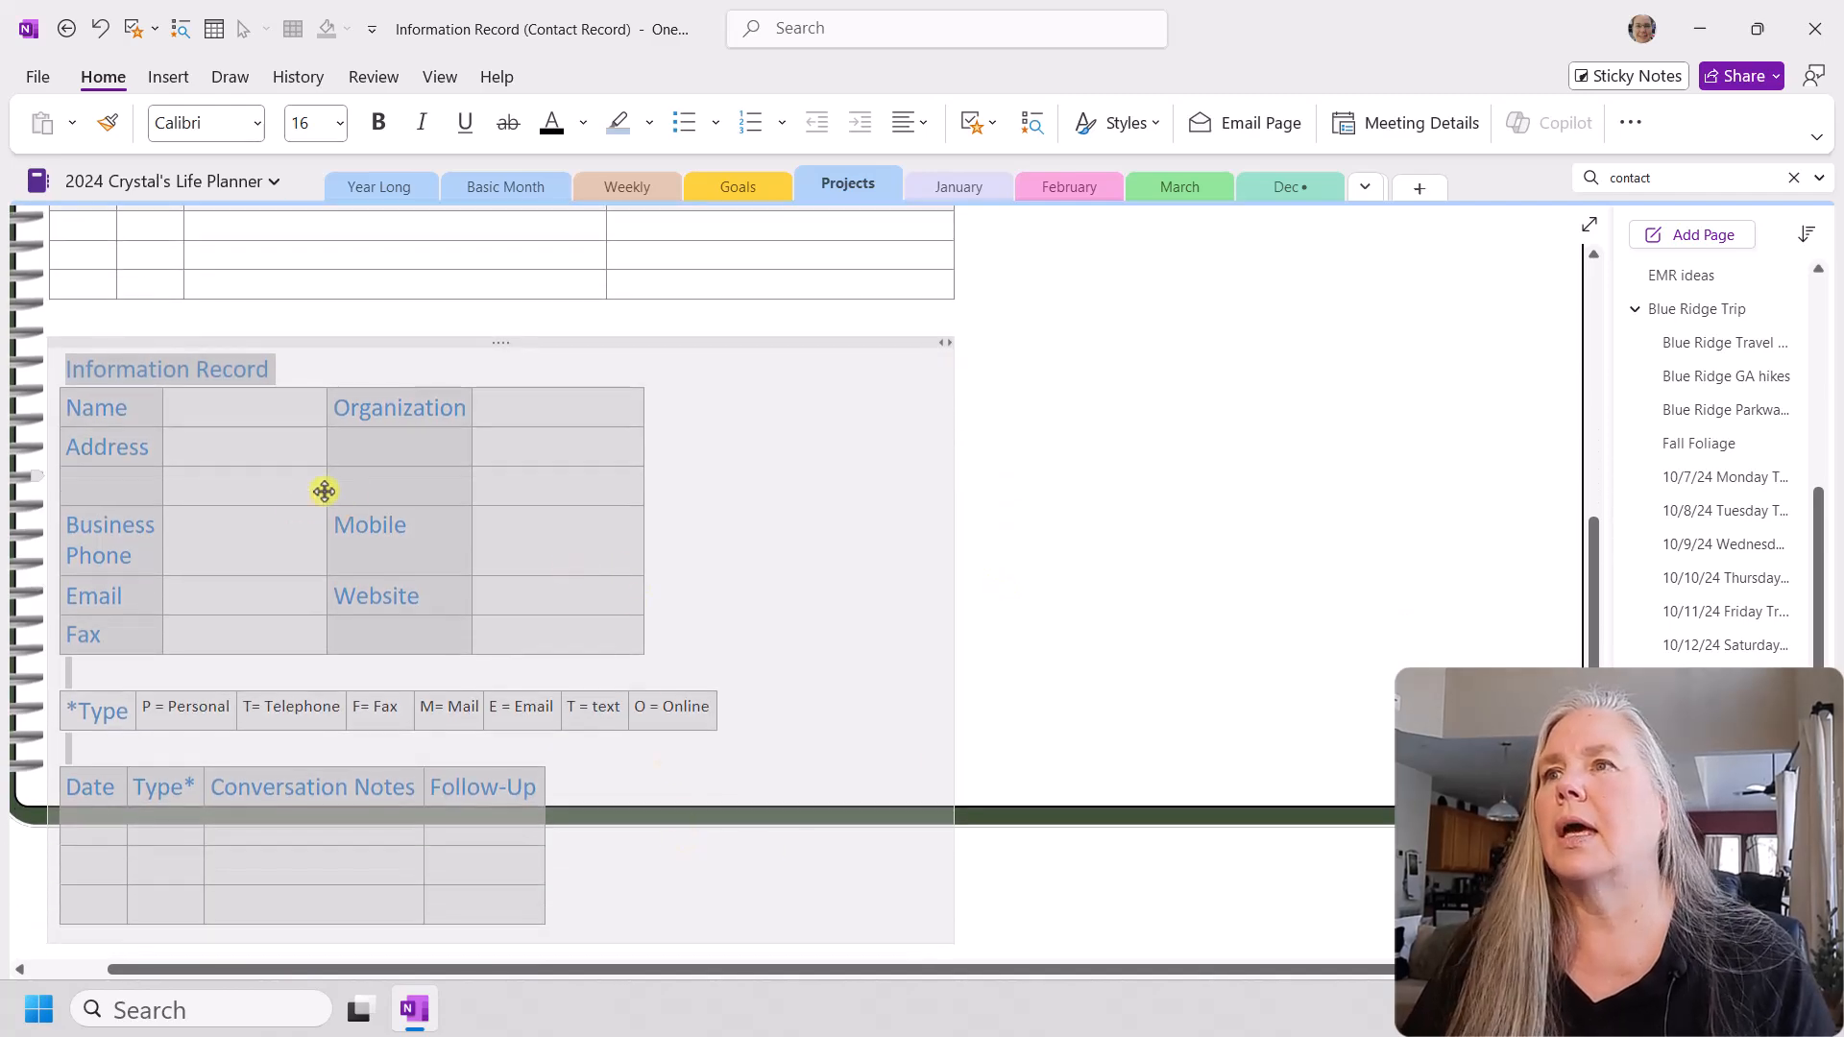
{"action": "scroll", "coordinate": [712, 572], "scroll_direction": "up", "scroll_amount": 2}
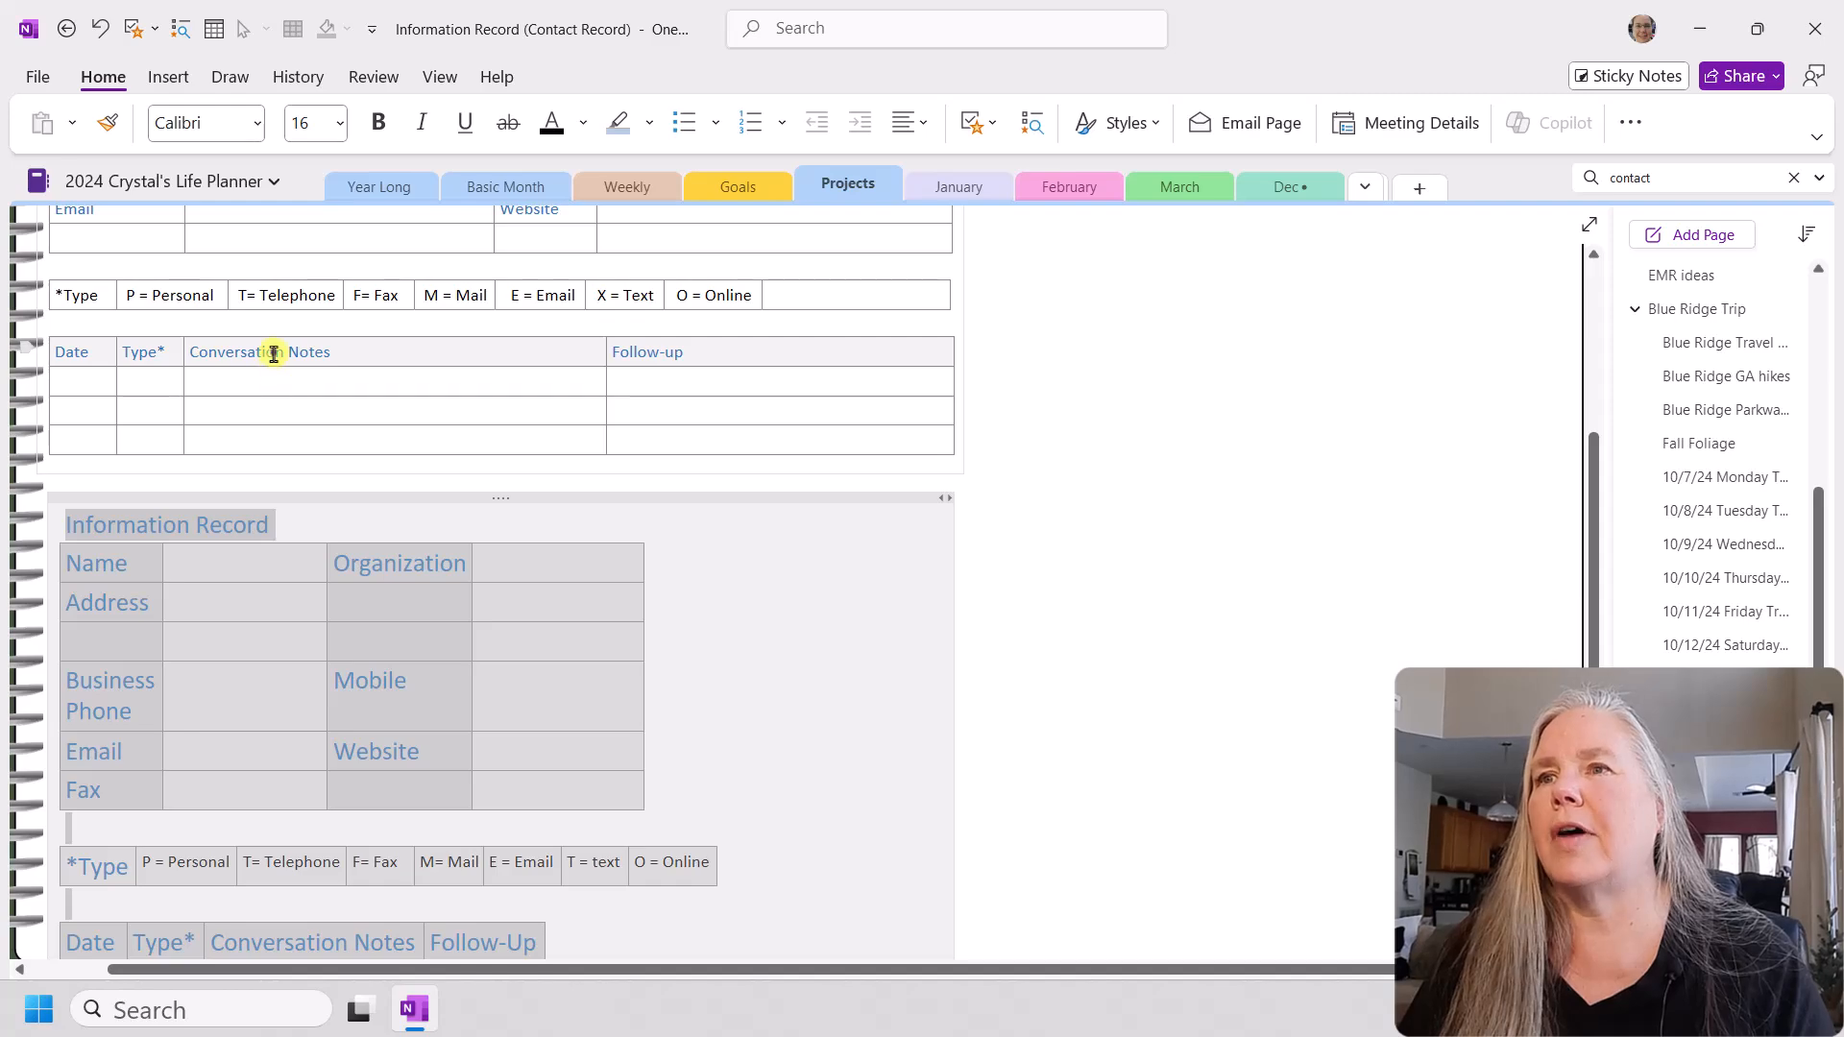
{"action": "left_click", "coordinate": [274, 355]}
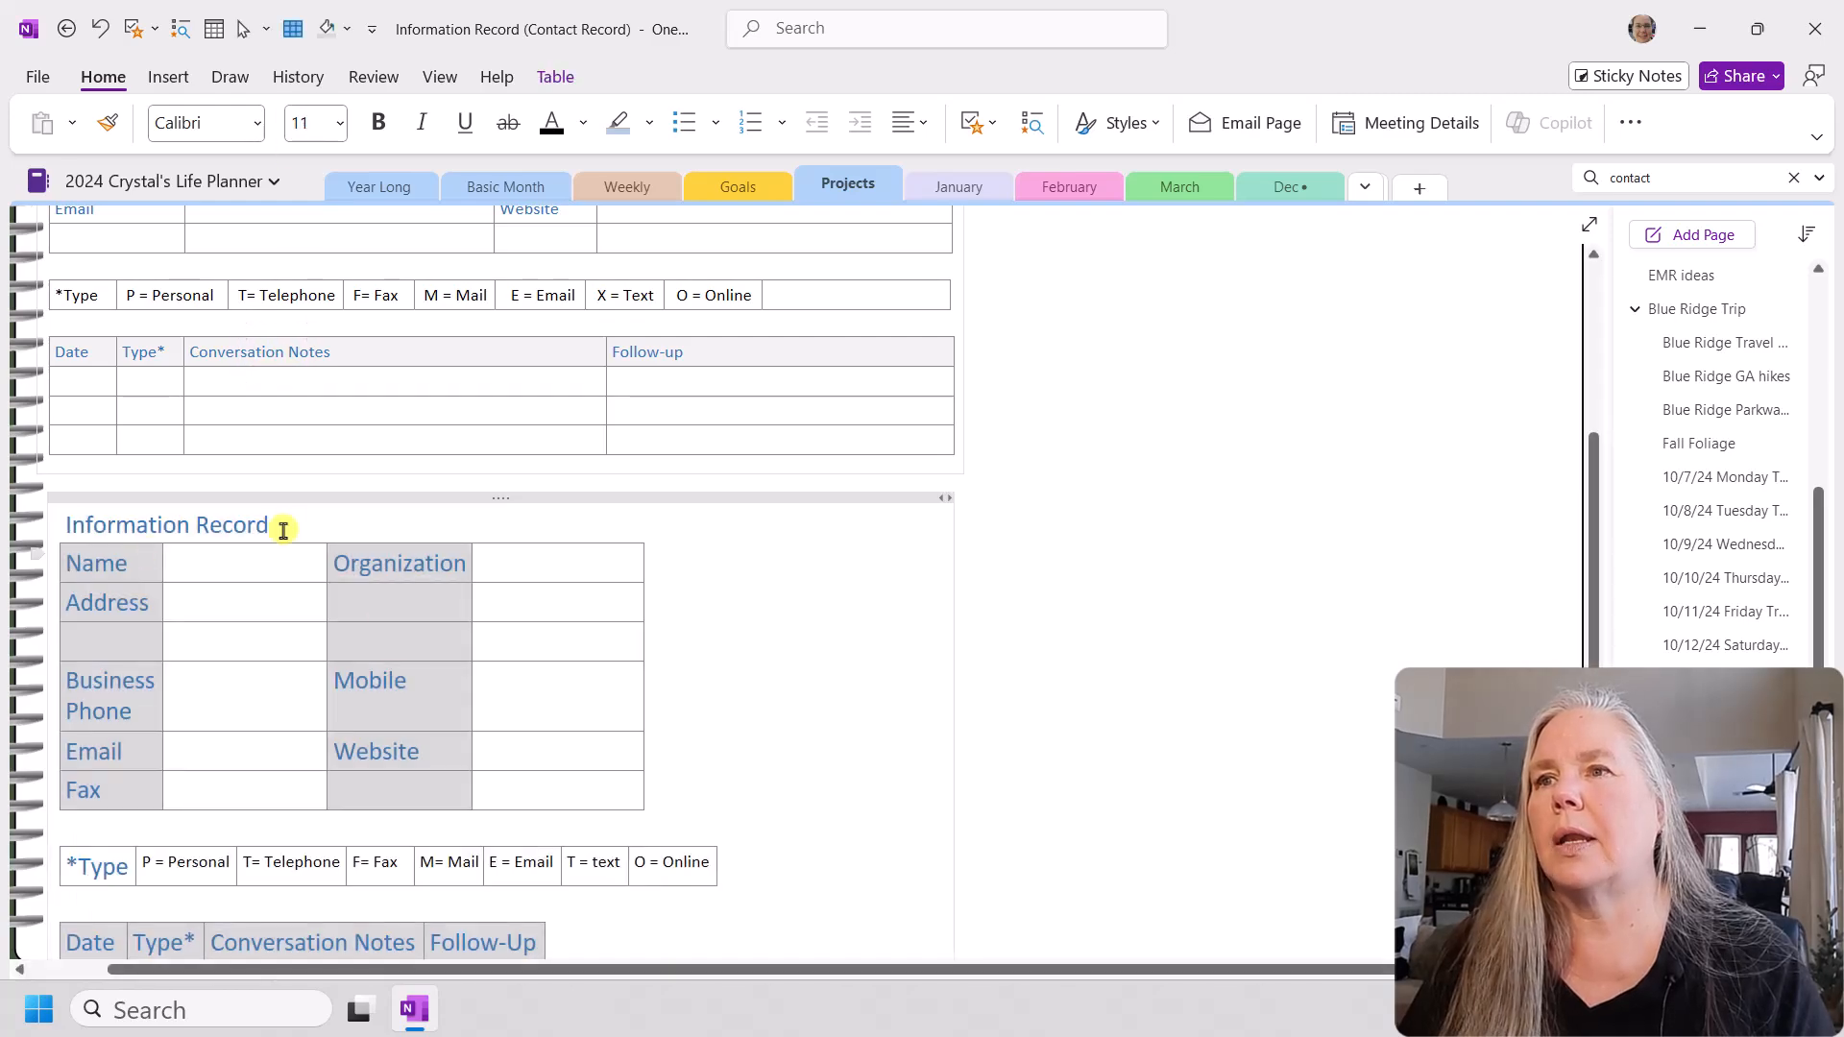
Step: Widen the new contact table's first column to fit "Business Phone" on one line, and widen both blank entry columns to fill the container
{"action": "scroll", "coordinate": [473, 659], "scroll_direction": "down", "scroll_amount": 3}
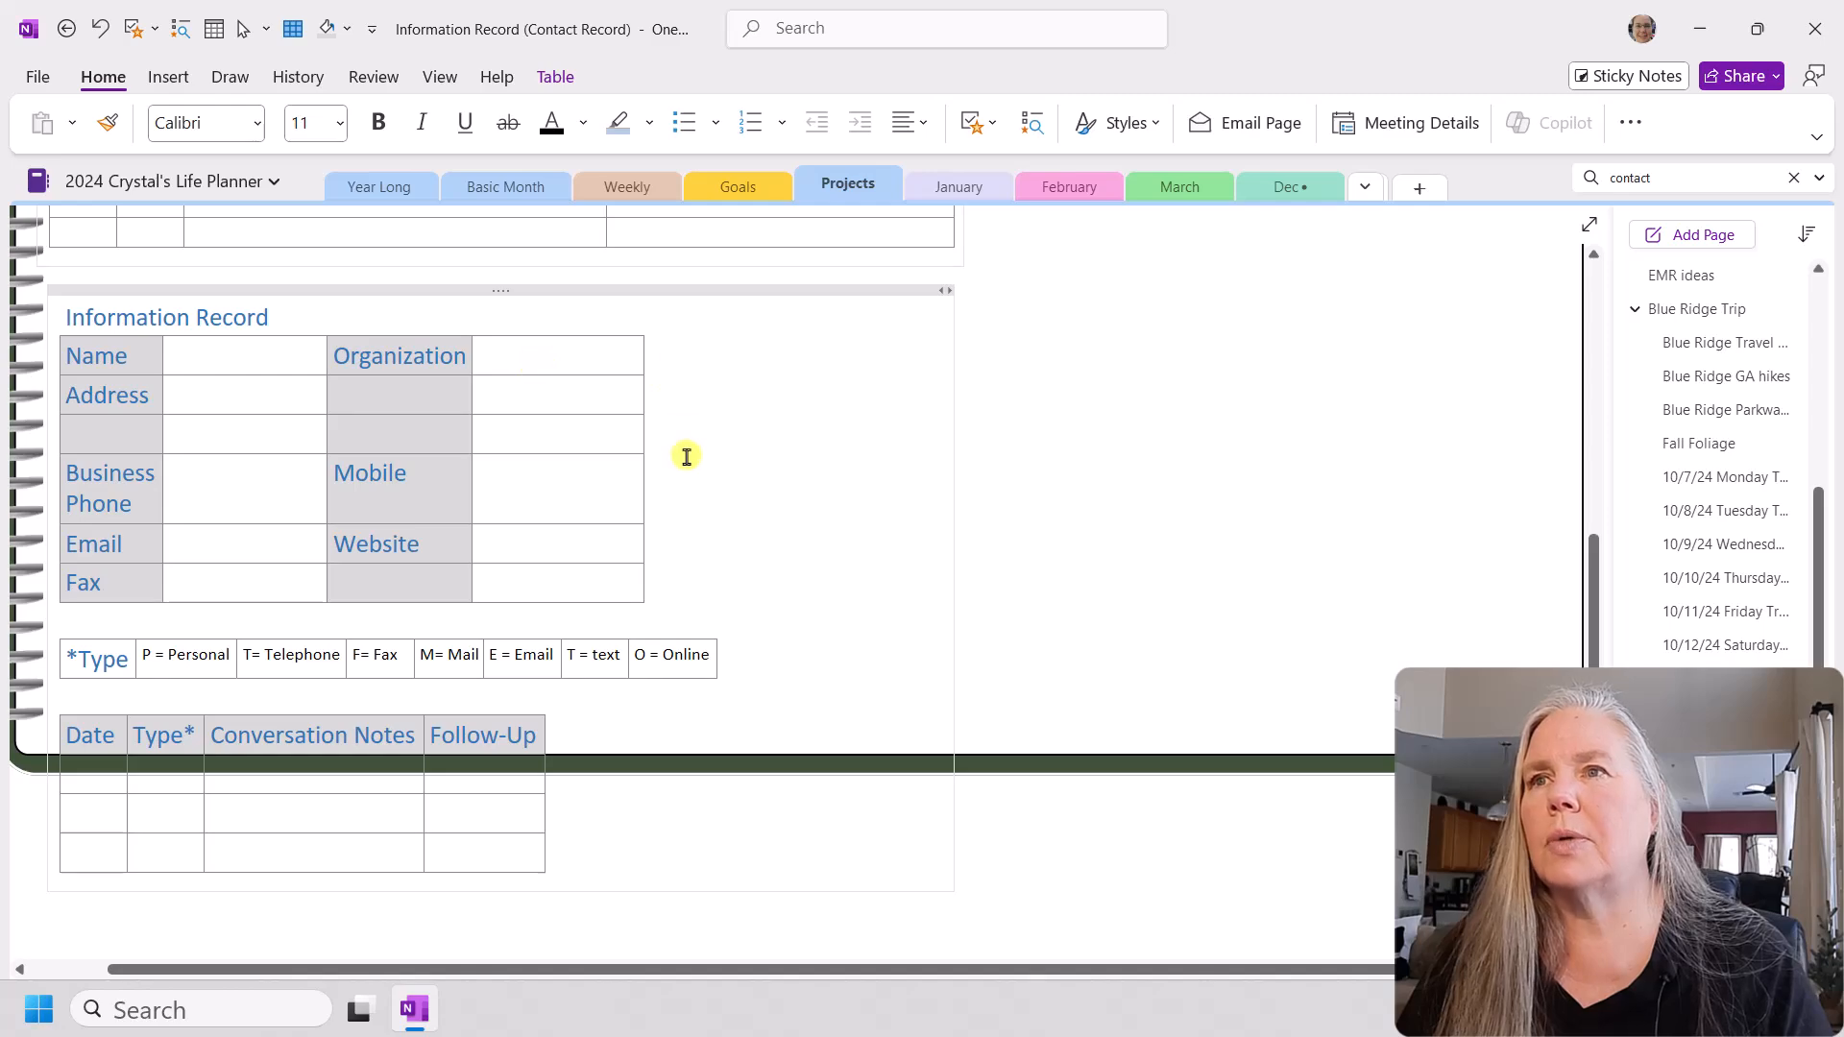
{"action": "scroll", "coordinate": [576, 470], "scroll_direction": "up", "scroll_amount": 1}
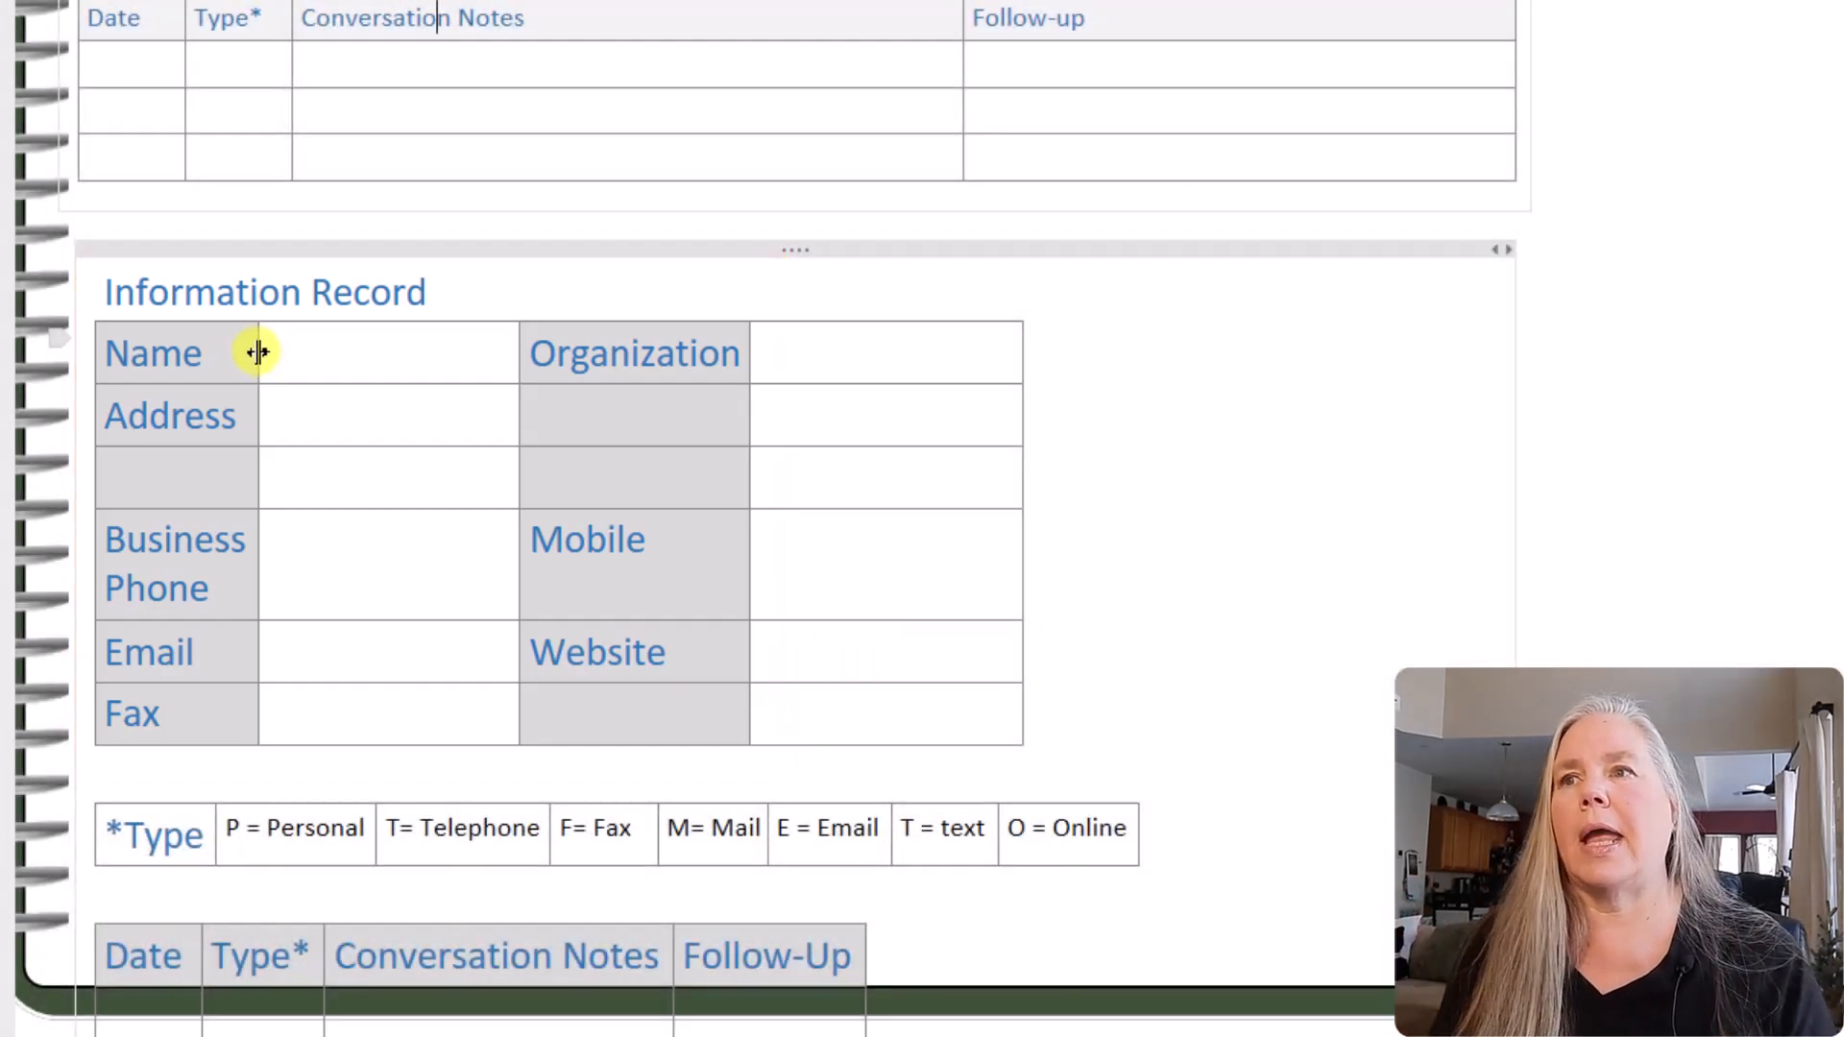
{"action": "left_click_drag", "start_coordinate": [258, 352], "coordinate": [374, 351]}
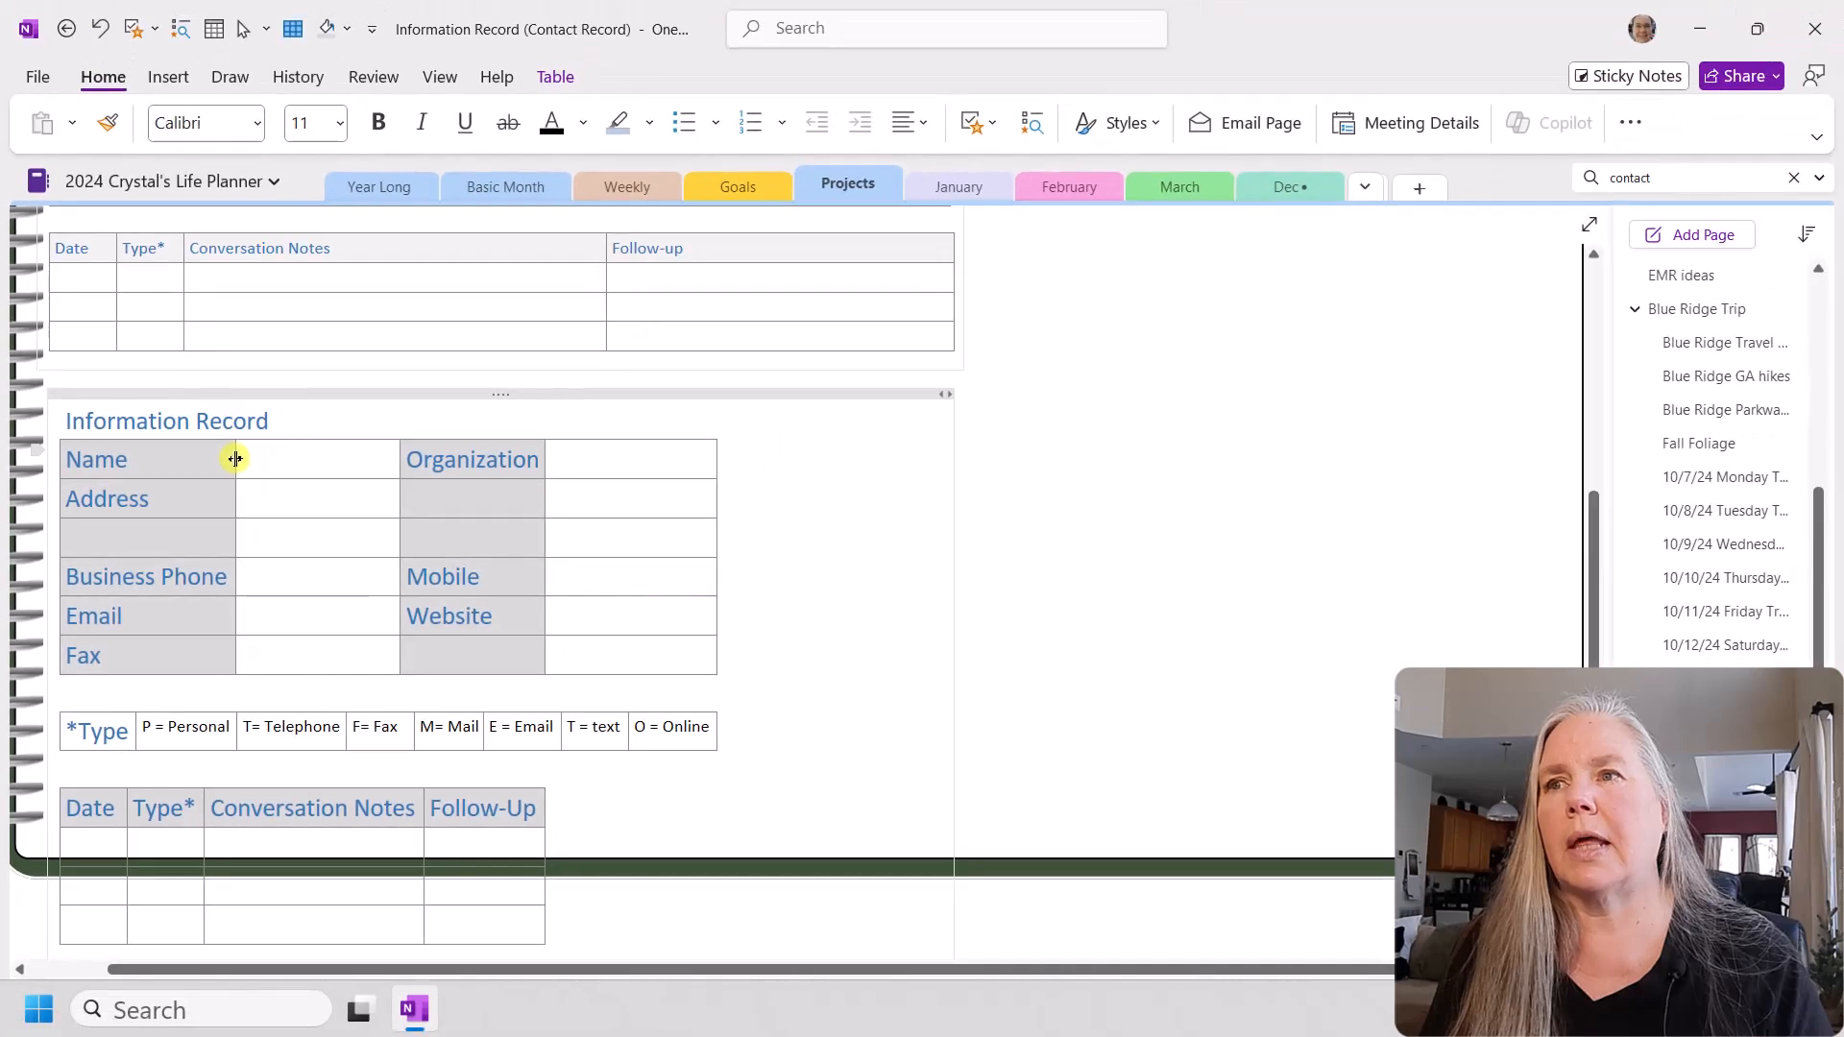
{"action": "left_click_drag", "start_coordinate": [399, 467], "coordinate": [528, 505]}
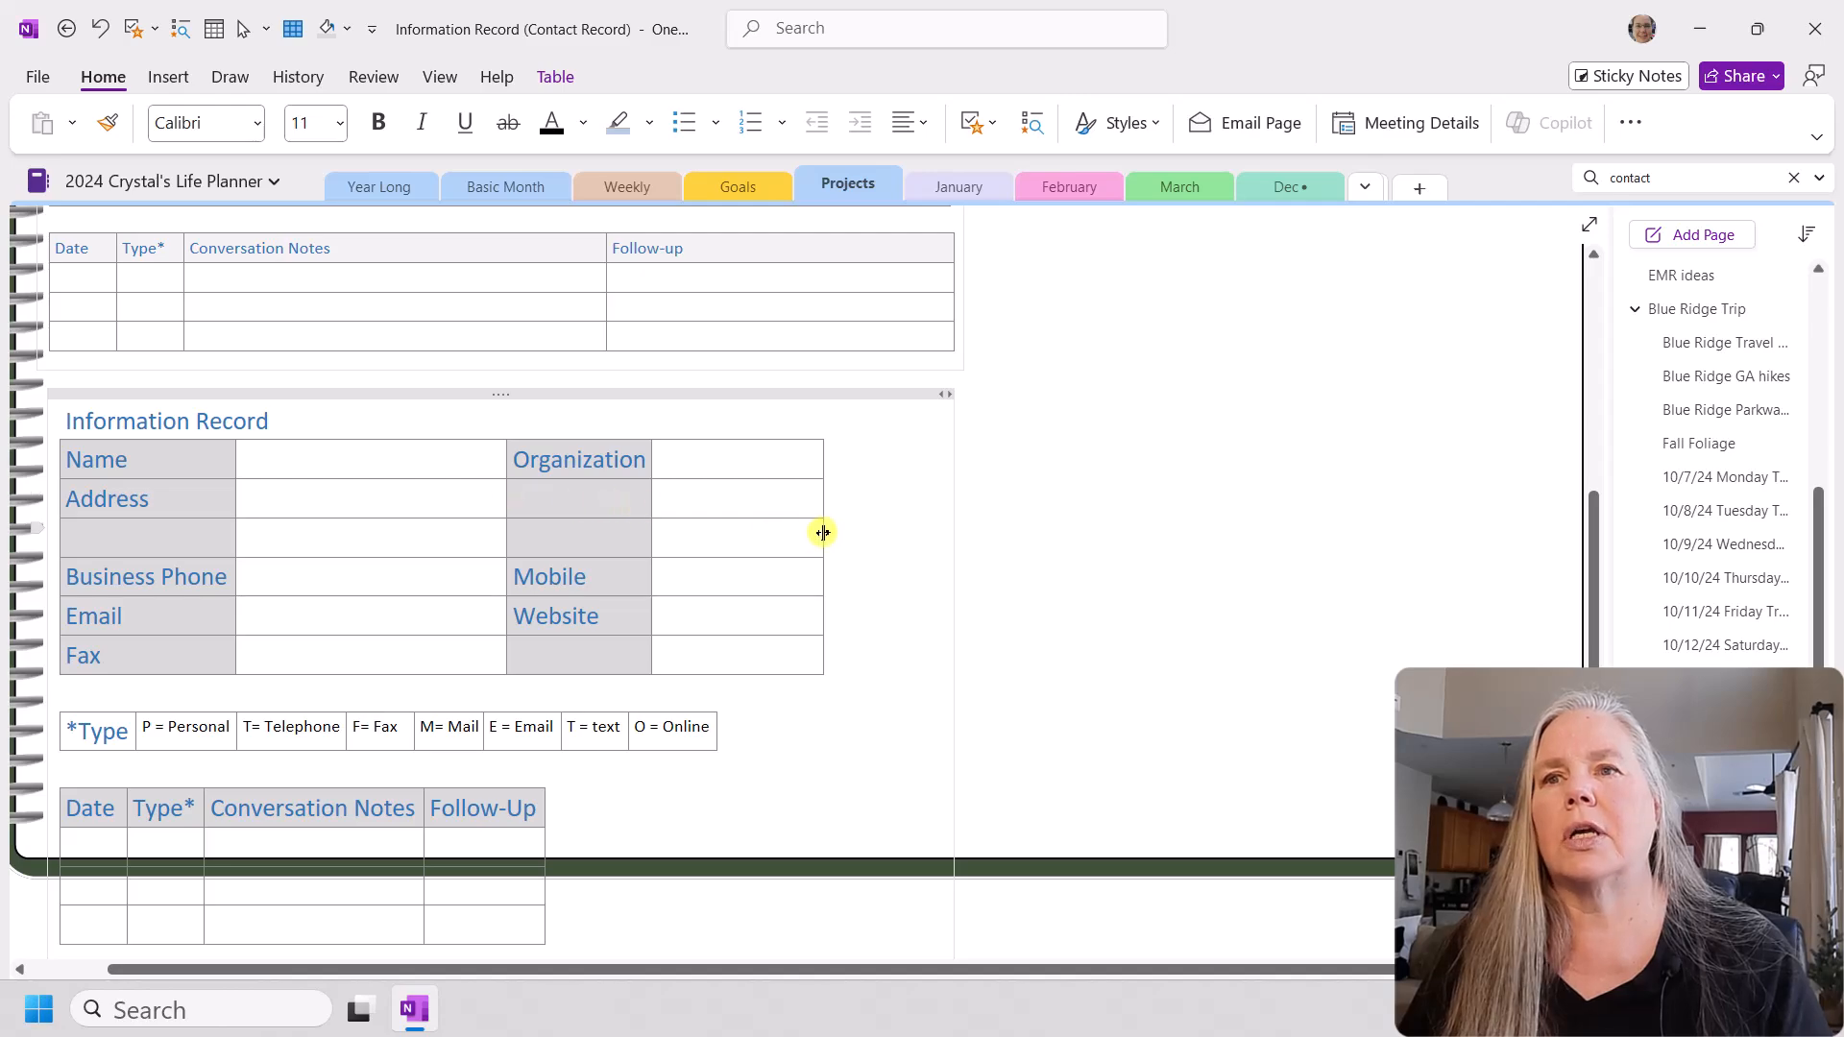
{"action": "left_click_drag", "start_coordinate": [823, 532], "coordinate": [935, 543]}
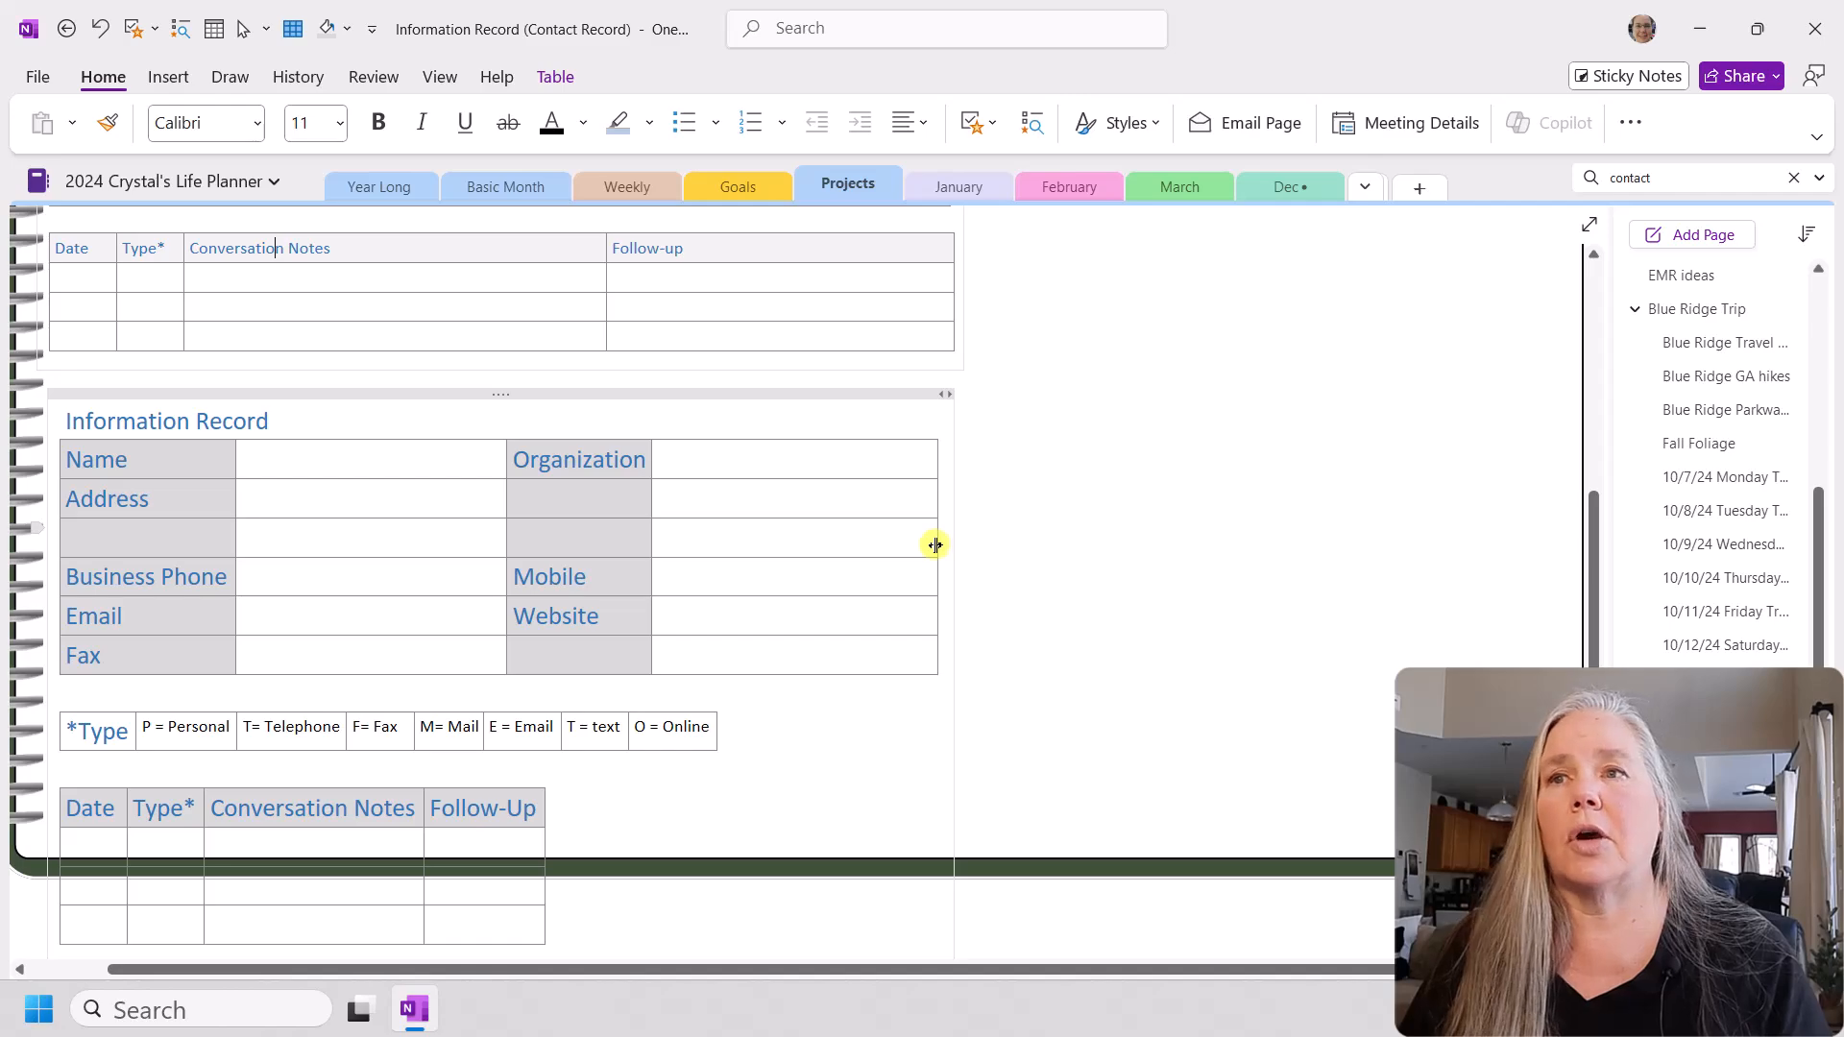
Step: Center the "Information Record" heading above the new contact table
{"action": "left_click", "coordinate": [303, 421]}
{"action": "left_click_drag", "start_coordinate": [302, 420], "coordinate": [66, 422]}
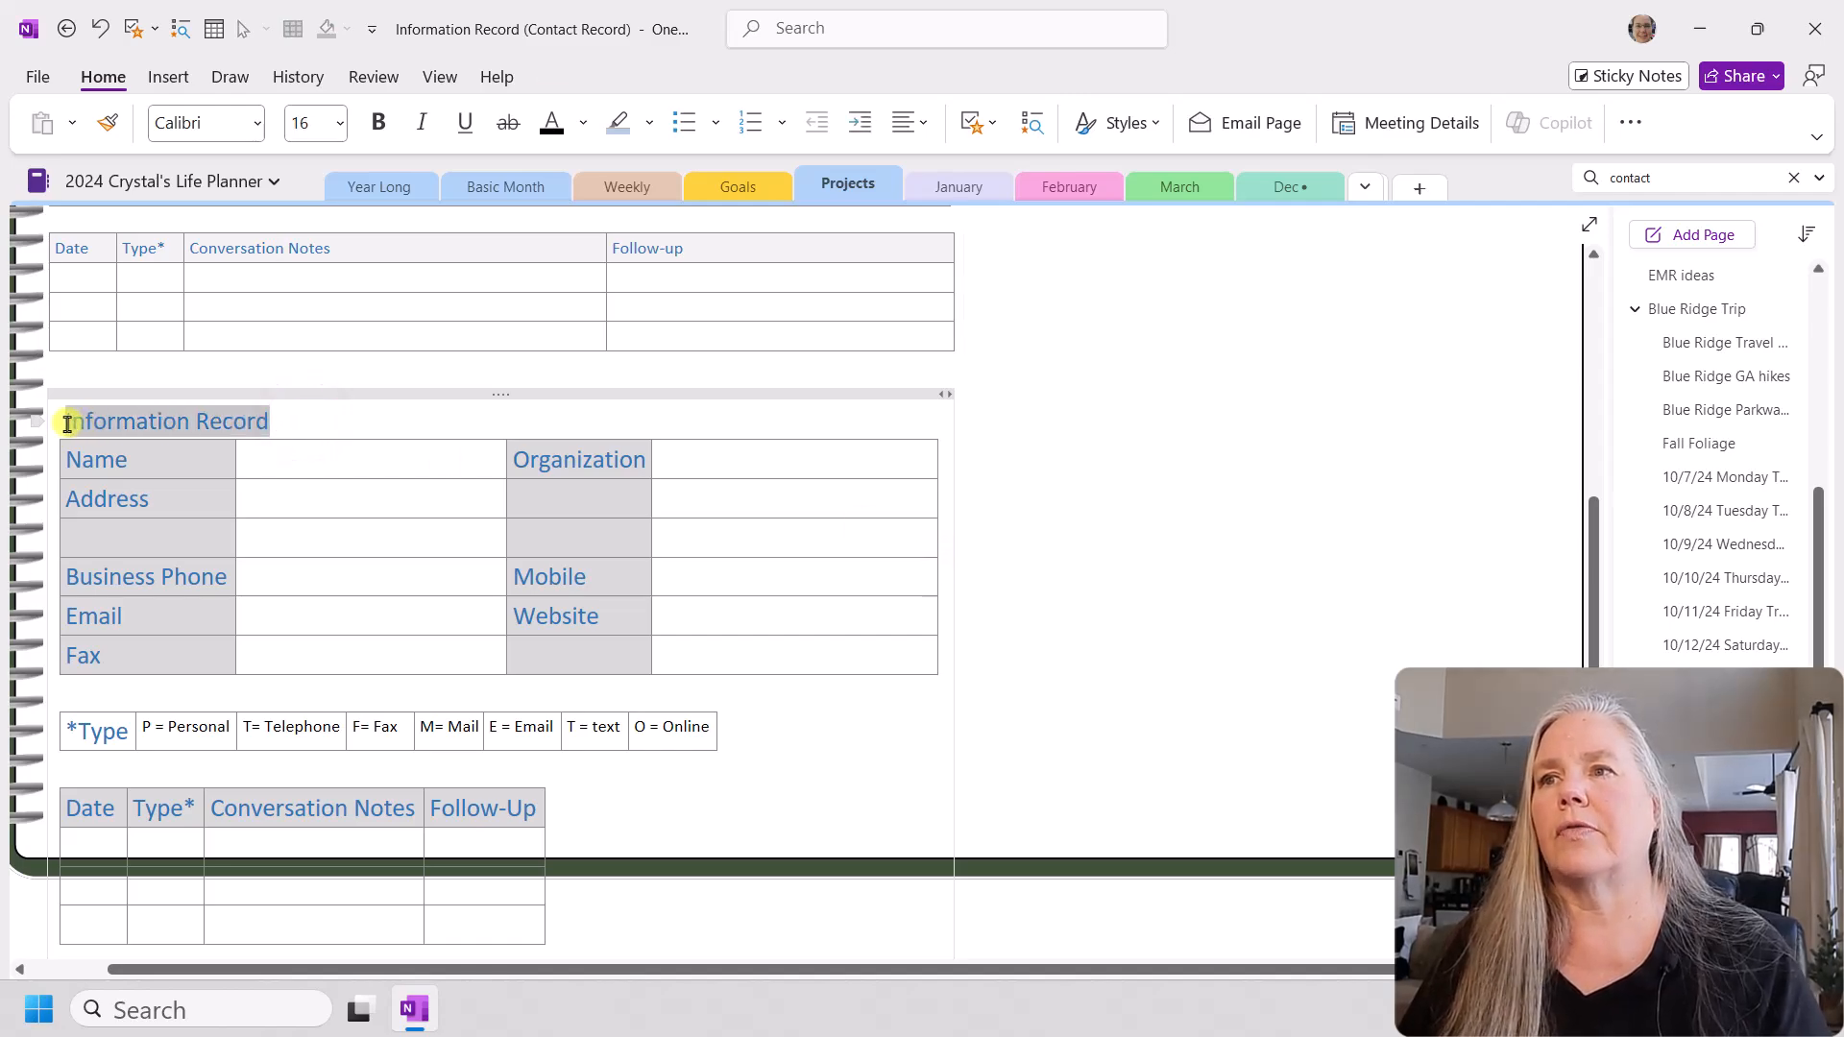
{"action": "left_click", "coordinate": [924, 132]}
{"action": "left_click", "coordinate": [941, 201]}
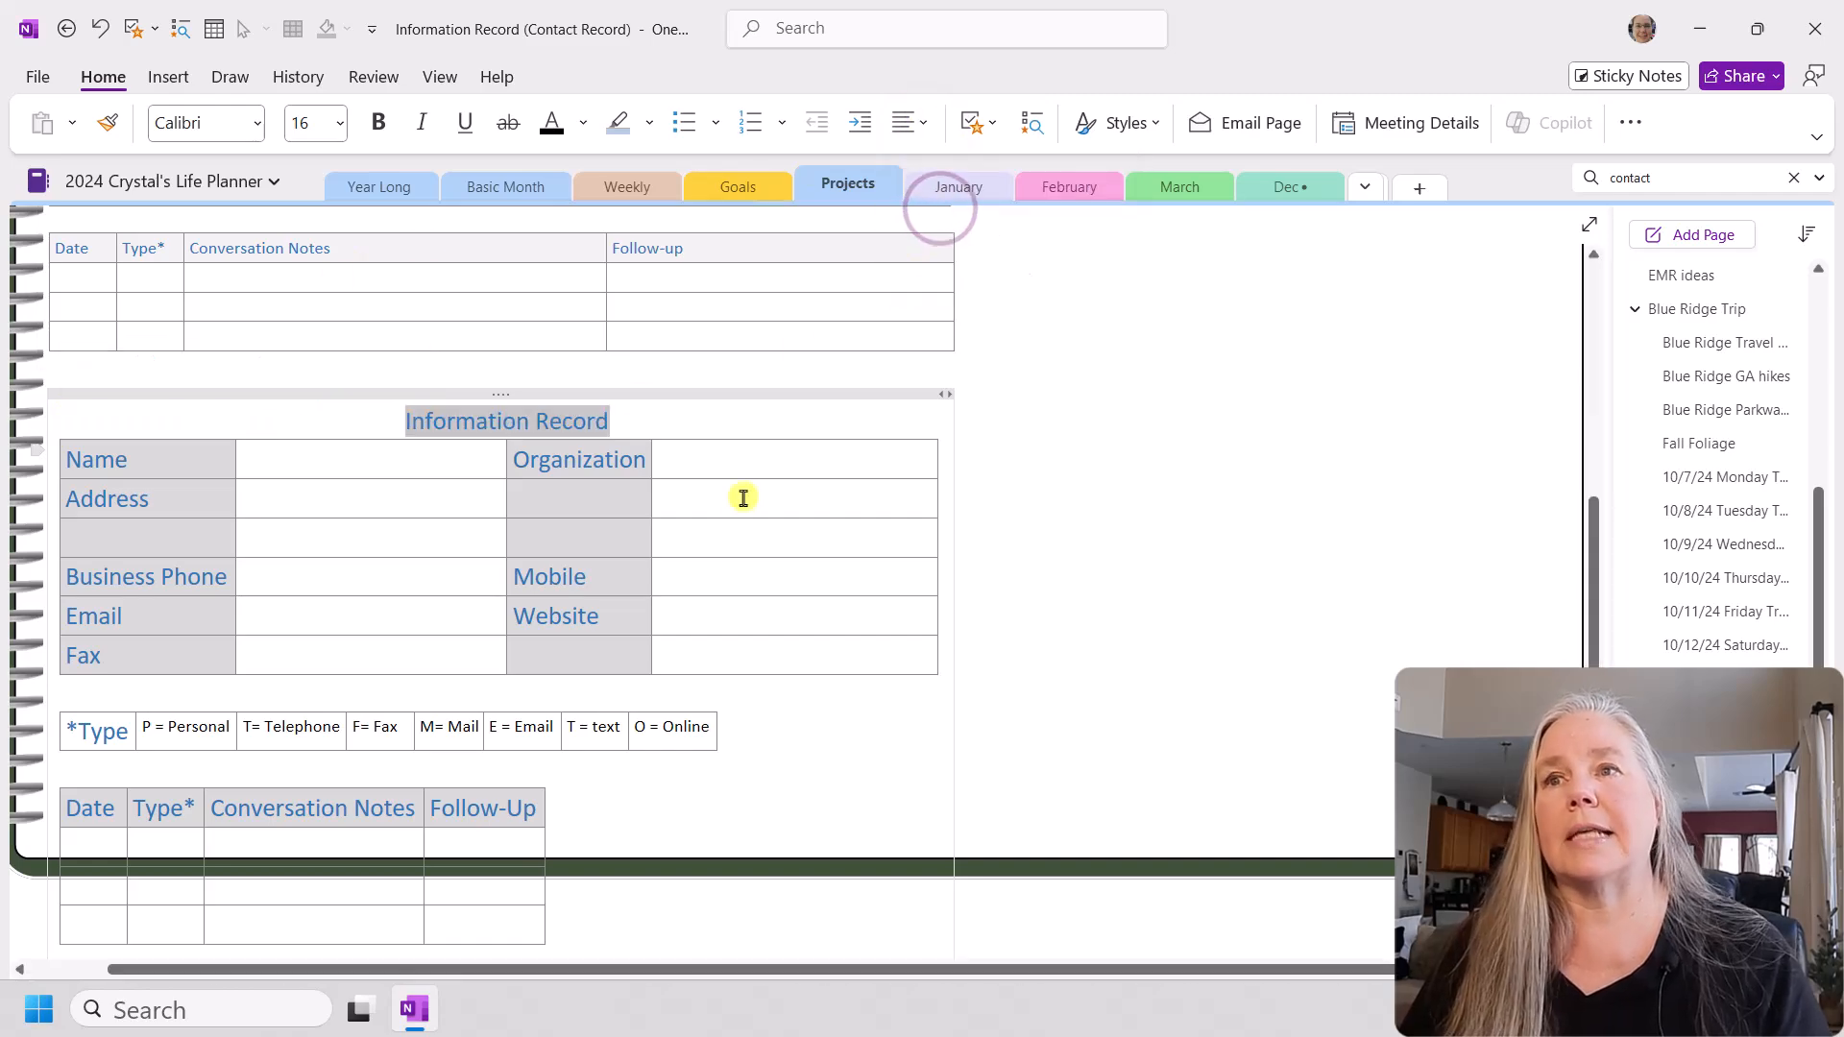
{"action": "left_click", "coordinate": [1150, 652]}
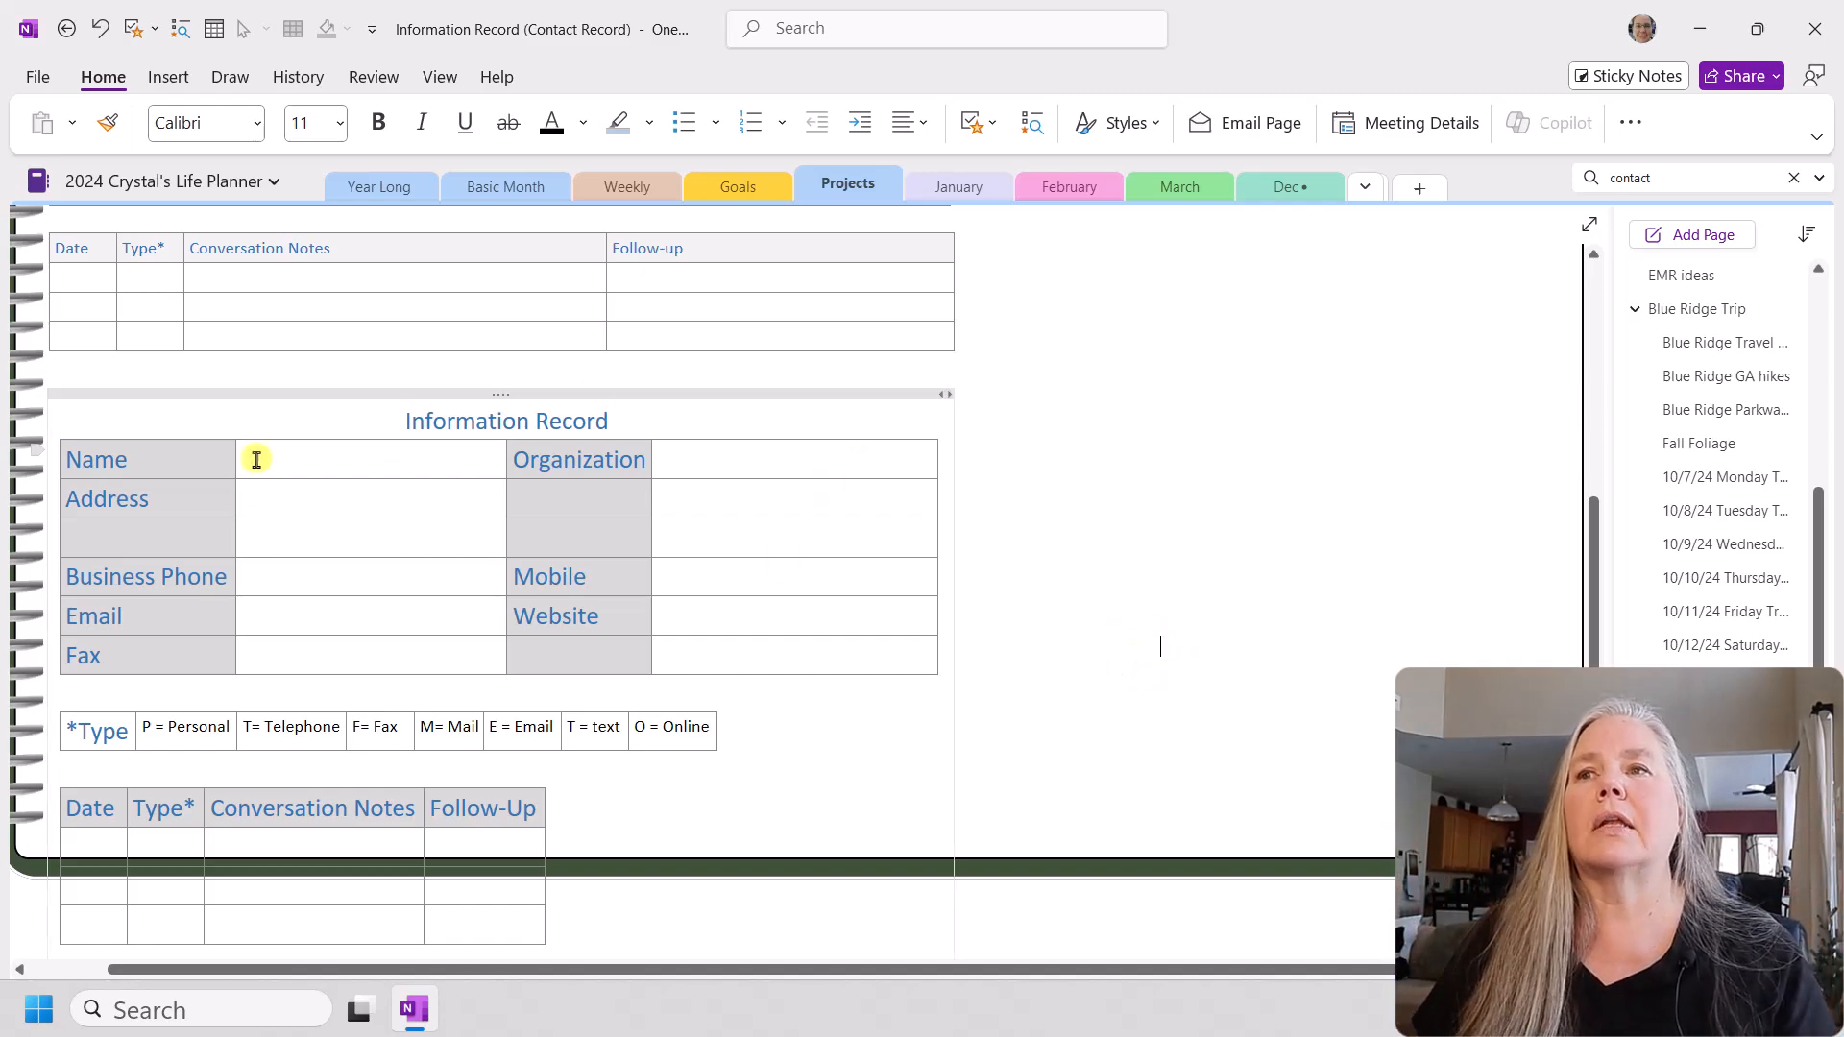
Step: Narrow the new record's container slightly by its right edge
{"action": "mouse_move", "coordinate": [949, 394]}
{"action": "left_mouse_down"}
{"action": "mouse_move", "coordinate": [1363, 432]}
{"action": "mouse_move", "coordinate": [951, 420]}
{"action": "left_mouse_up"}
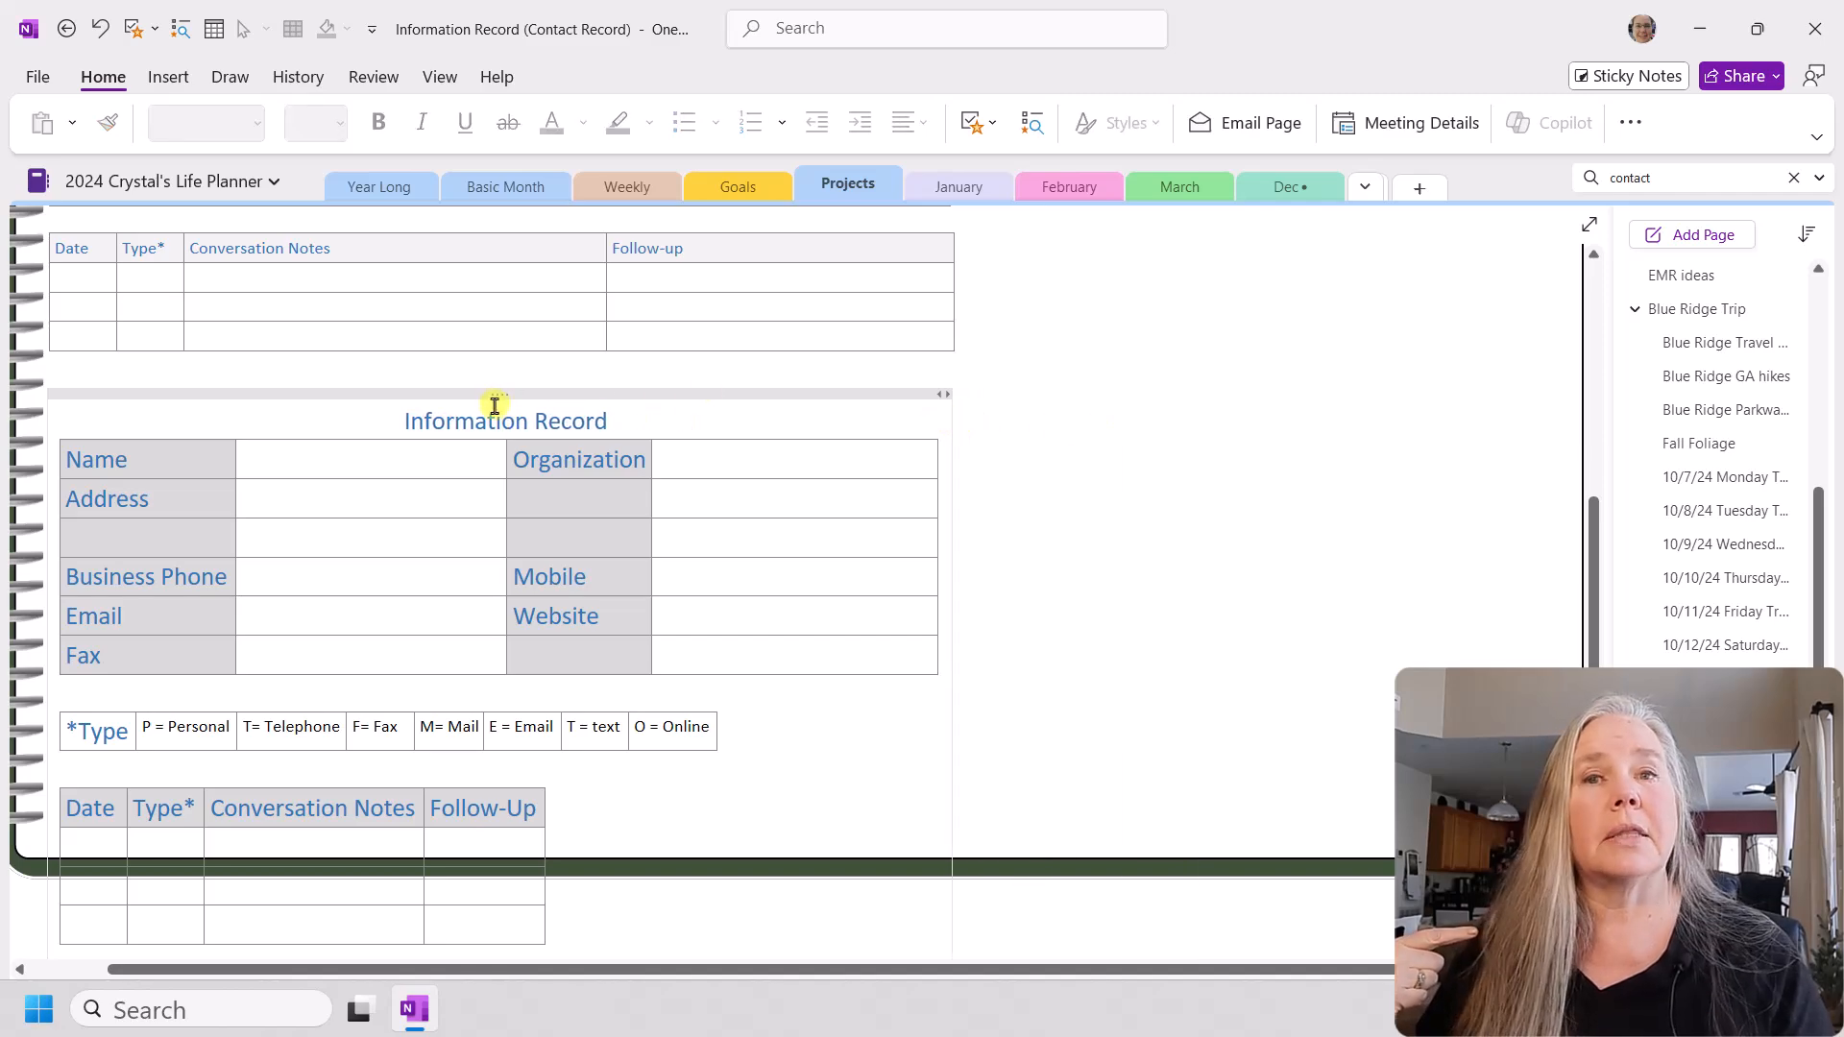
{"action": "scroll", "coordinate": [620, 615], "scroll_direction": "down", "scroll_amount": 2}
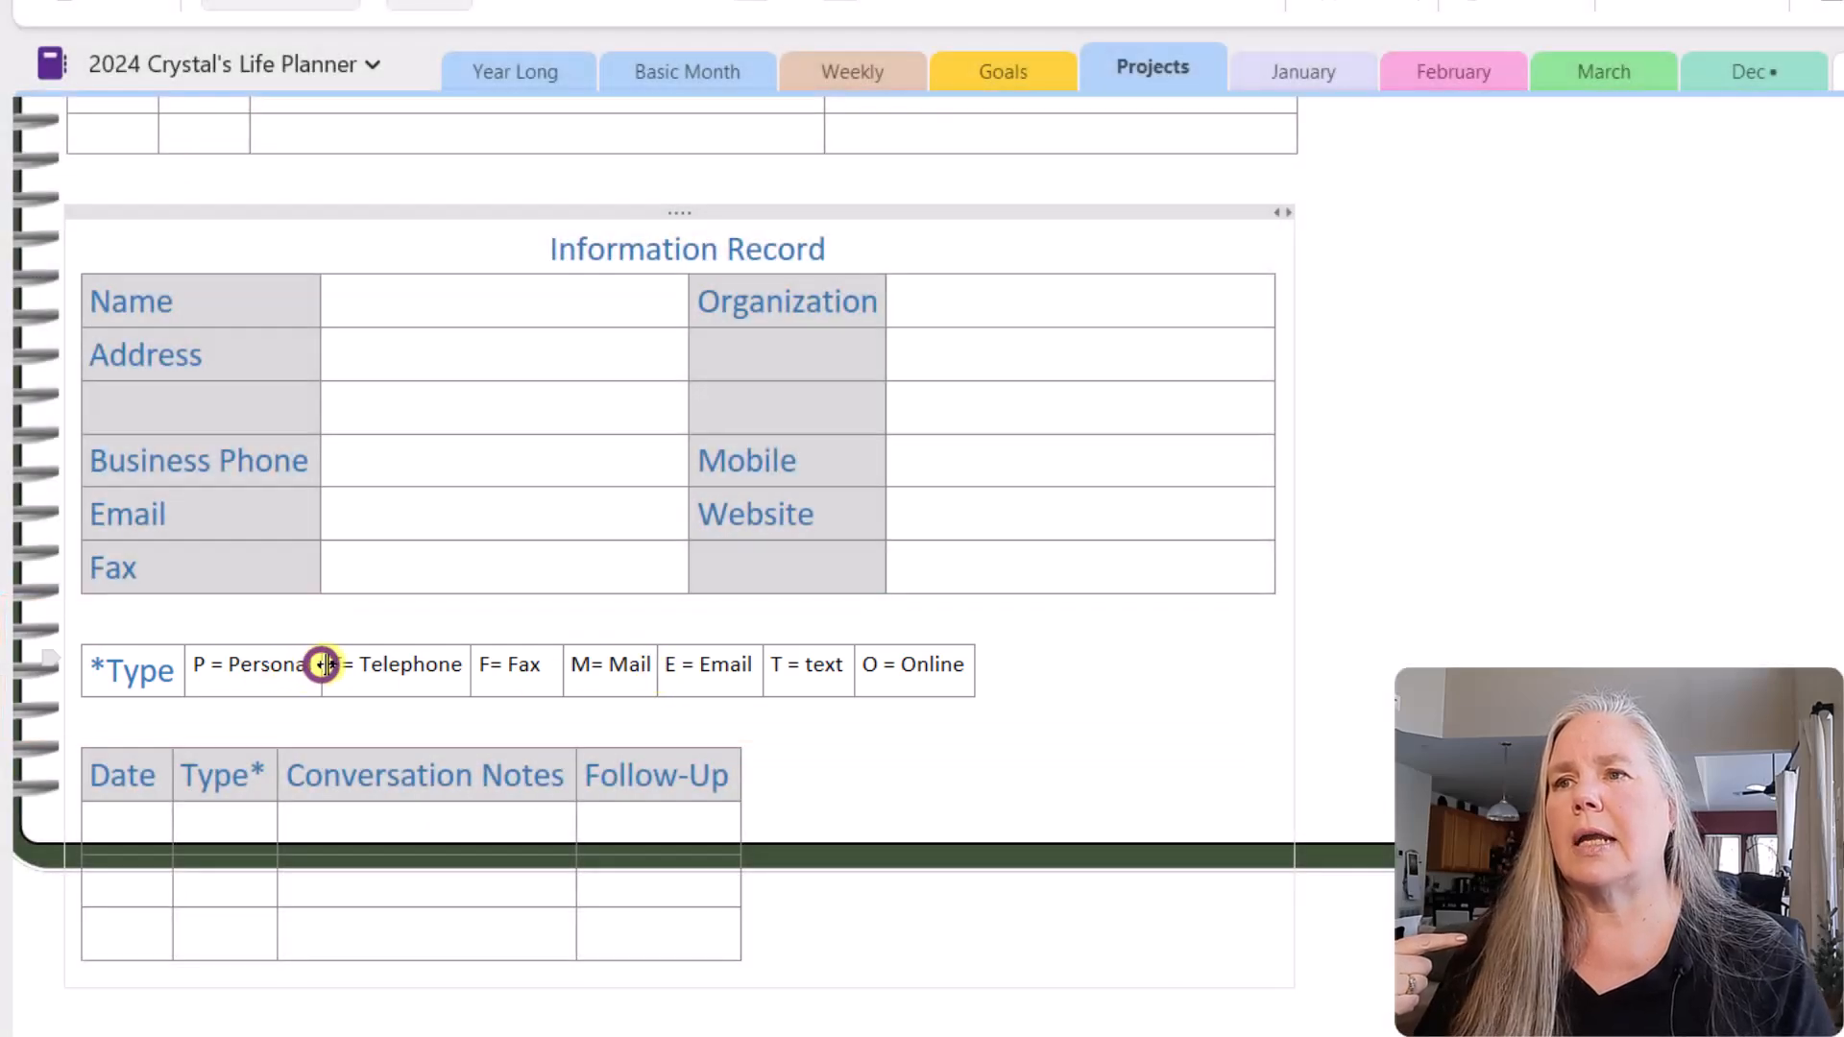
Step: Widen the cells of the new record's type legend so each code has more room around its text
{"action": "left_click_drag", "start_coordinate": [323, 664], "coordinate": [328, 664]}
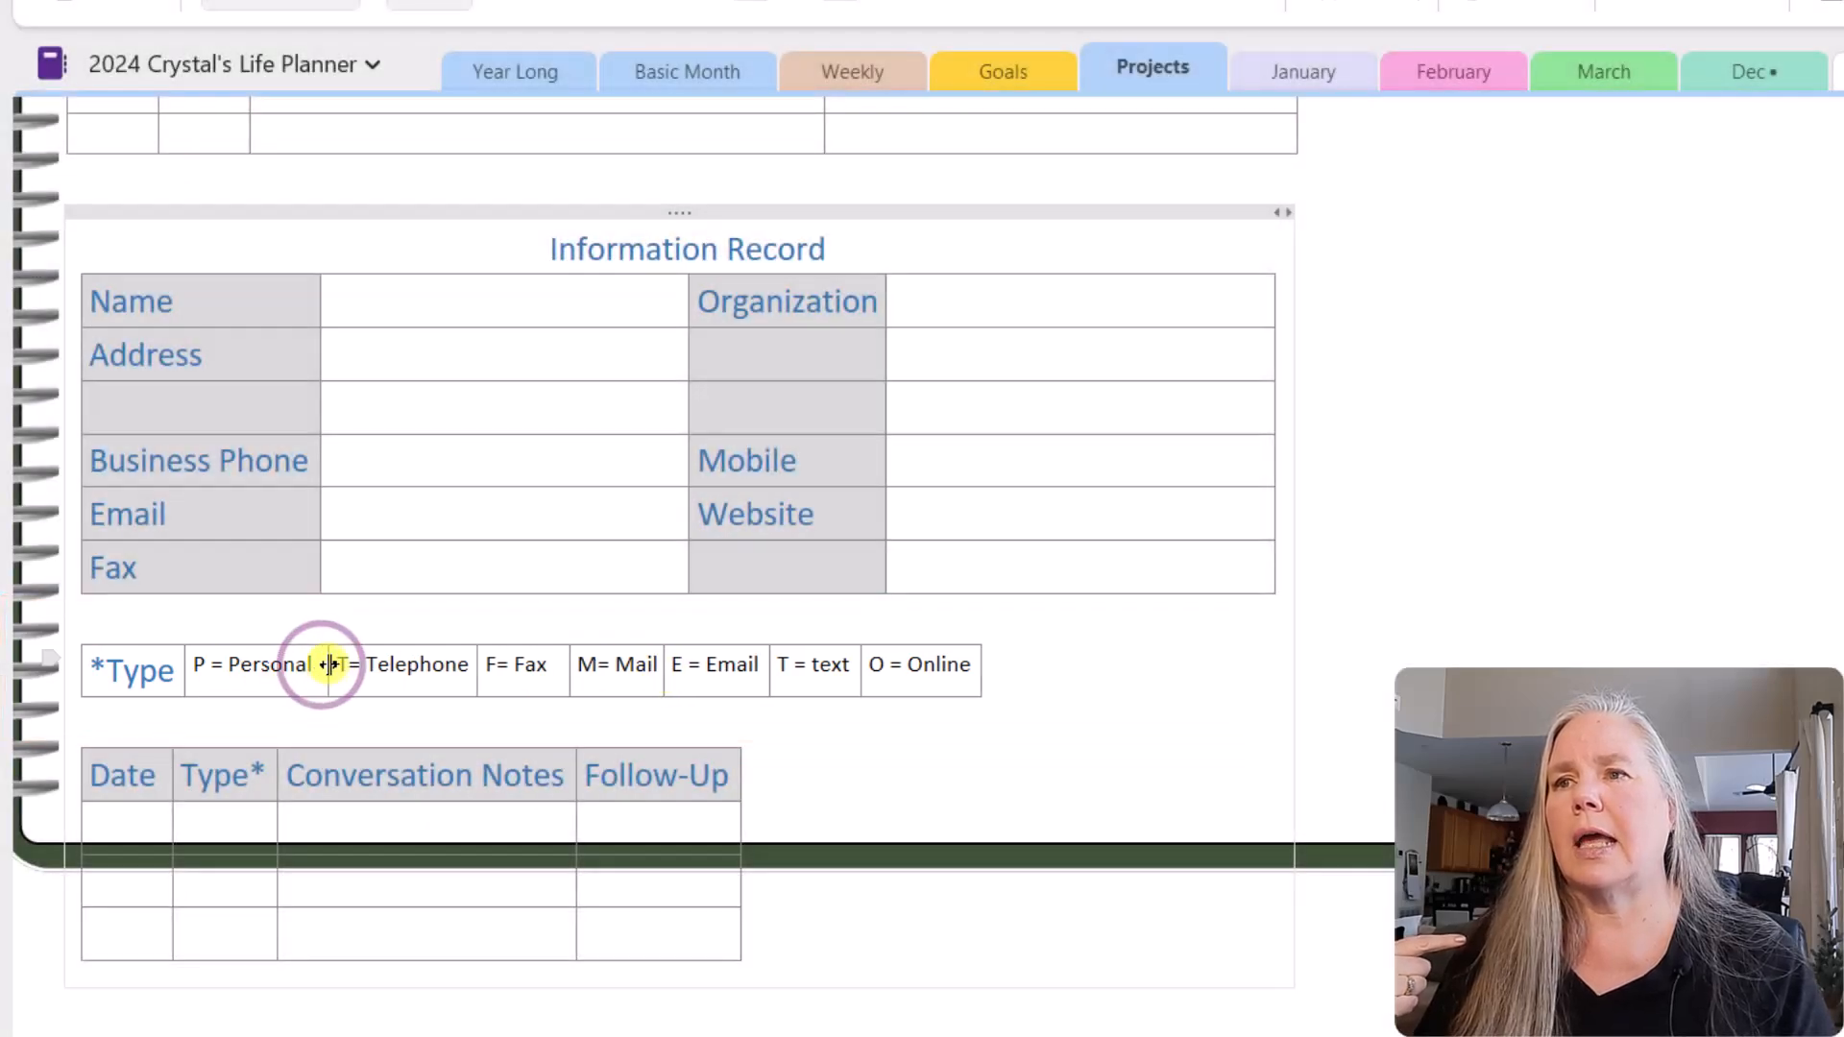
{"action": "left_click", "coordinate": [475, 664]}
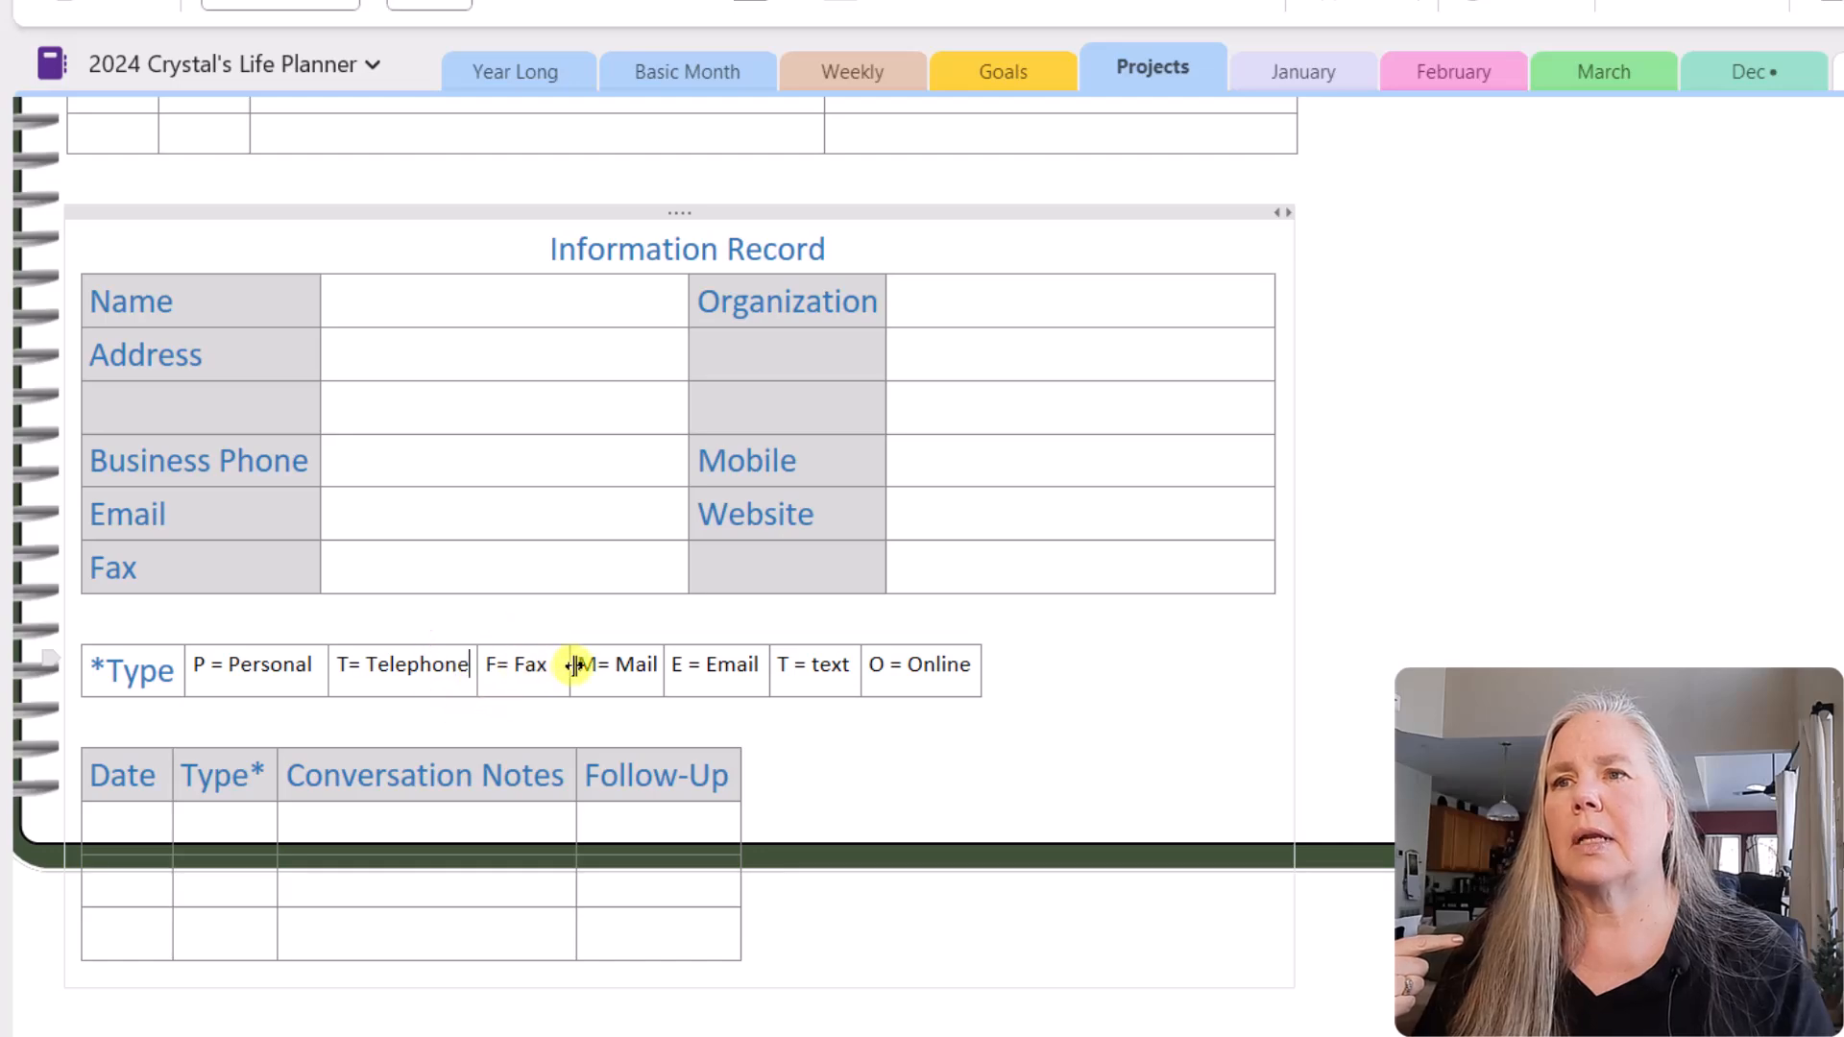
{"action": "left_click_drag", "start_coordinate": [576, 664], "coordinate": [800, 670]}
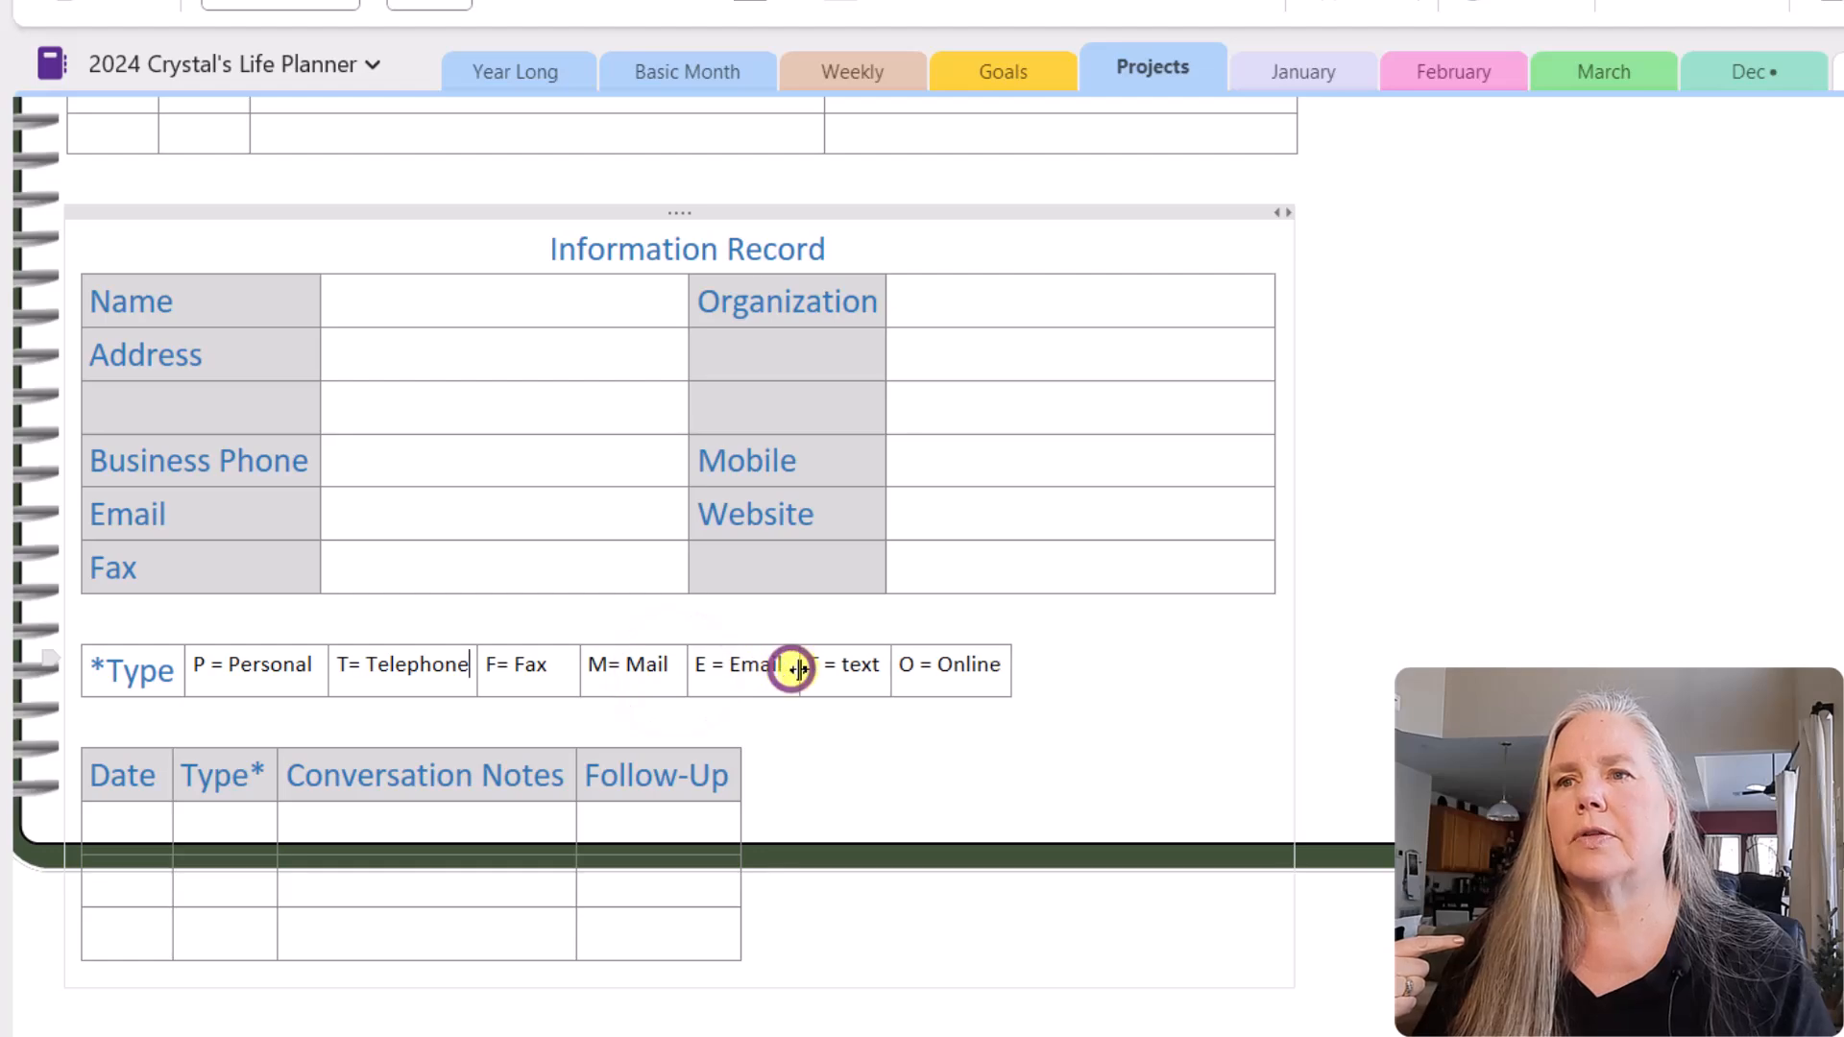
{"action": "left_click", "coordinate": [886, 667]}
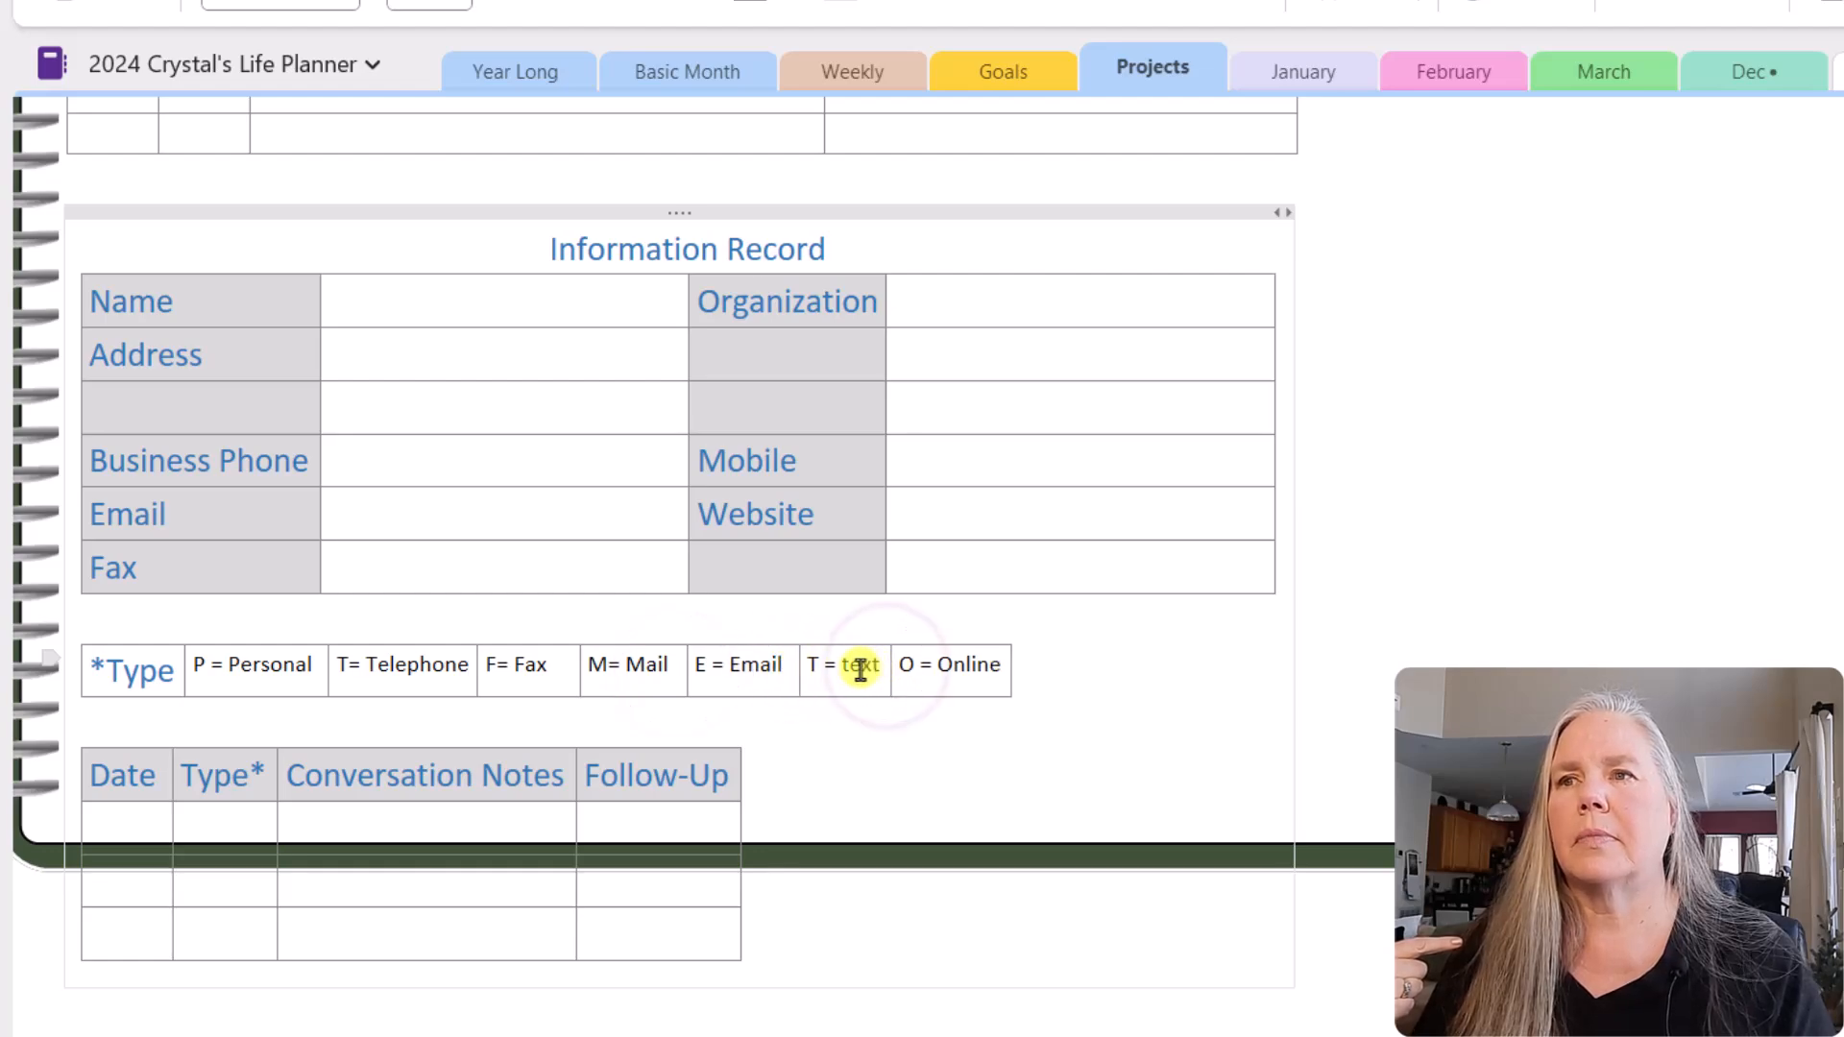
Step: Capitalize the legend entry "T = text" so it reads "T = Text"
{"action": "left_click", "coordinate": [848, 669]}
{"action": "double_click", "coordinate": [848, 670]}
{"action": "type", "text": "Text"}
{"action": "left_click", "coordinate": [1072, 680]}
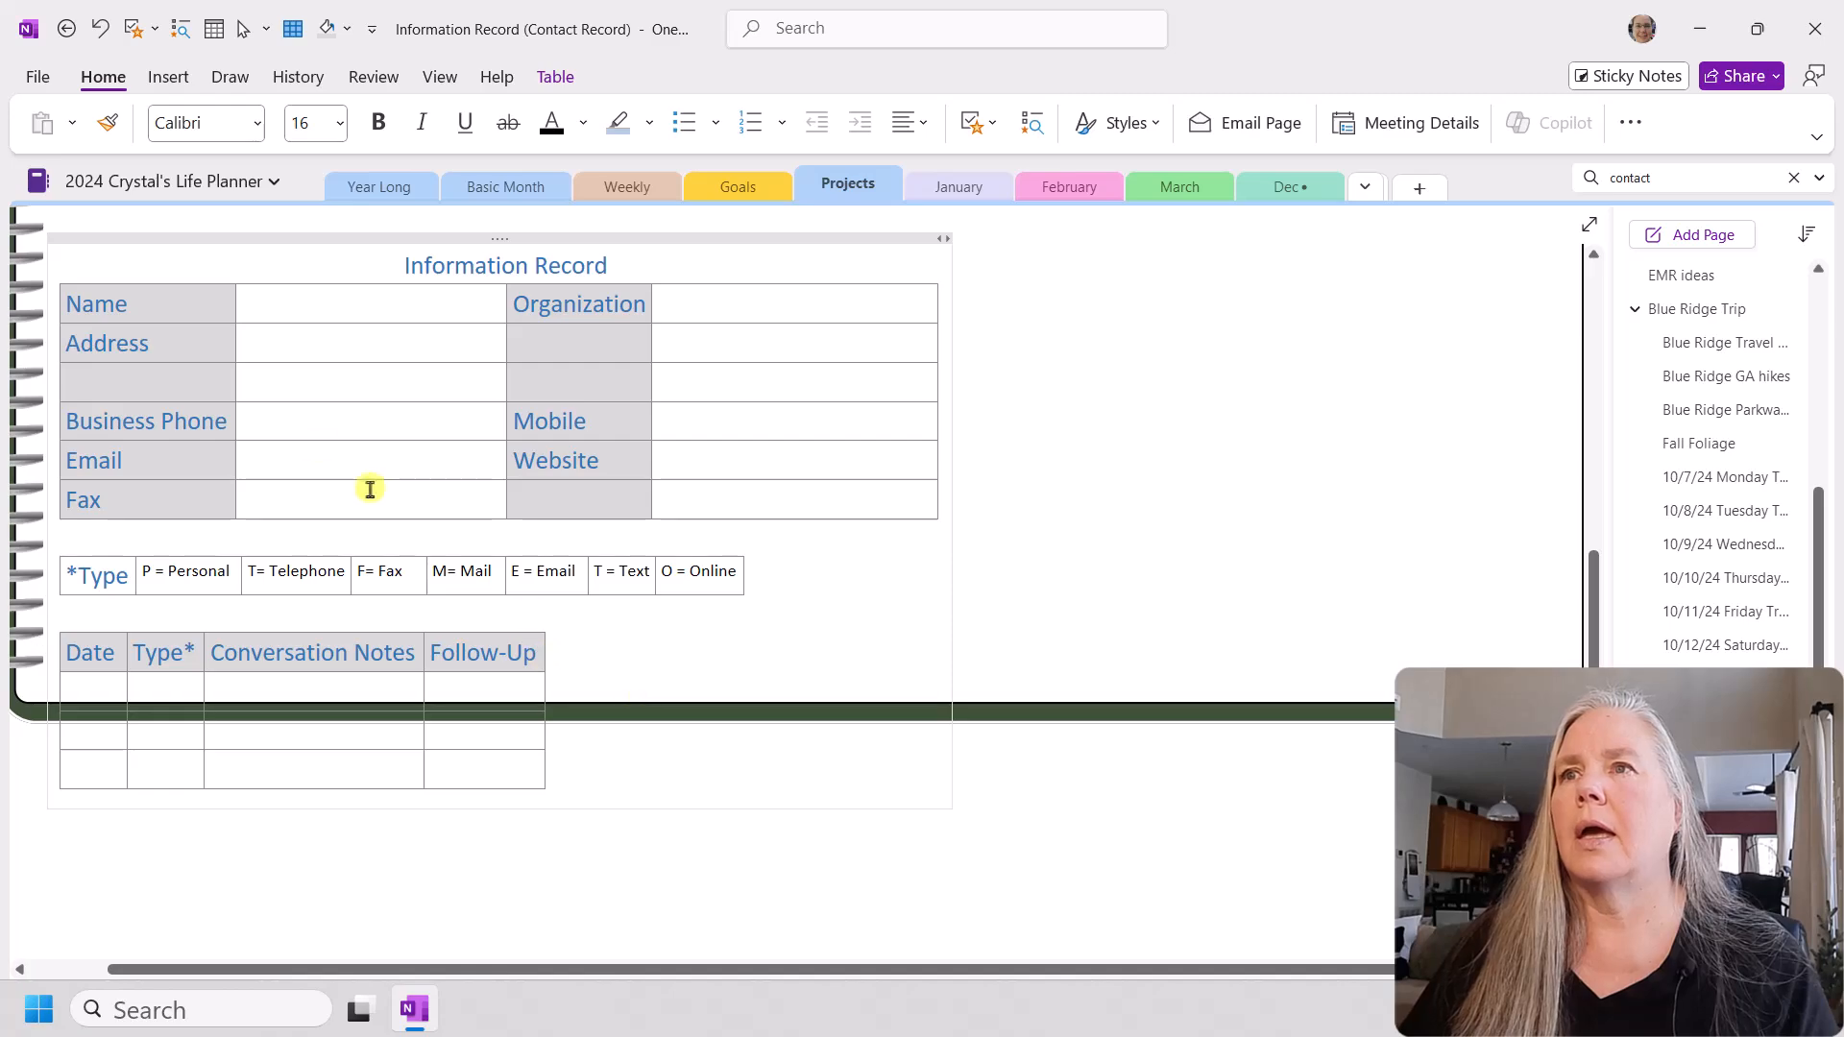
Step: Set the font size of the entire new contact table to 11
{"action": "mouse_move", "coordinate": [71, 310]}
{"action": "left_mouse_down"}
{"action": "mouse_move", "coordinate": [214, 502]}
{"action": "mouse_move", "coordinate": [676, 504]}
{"action": "left_mouse_up"}
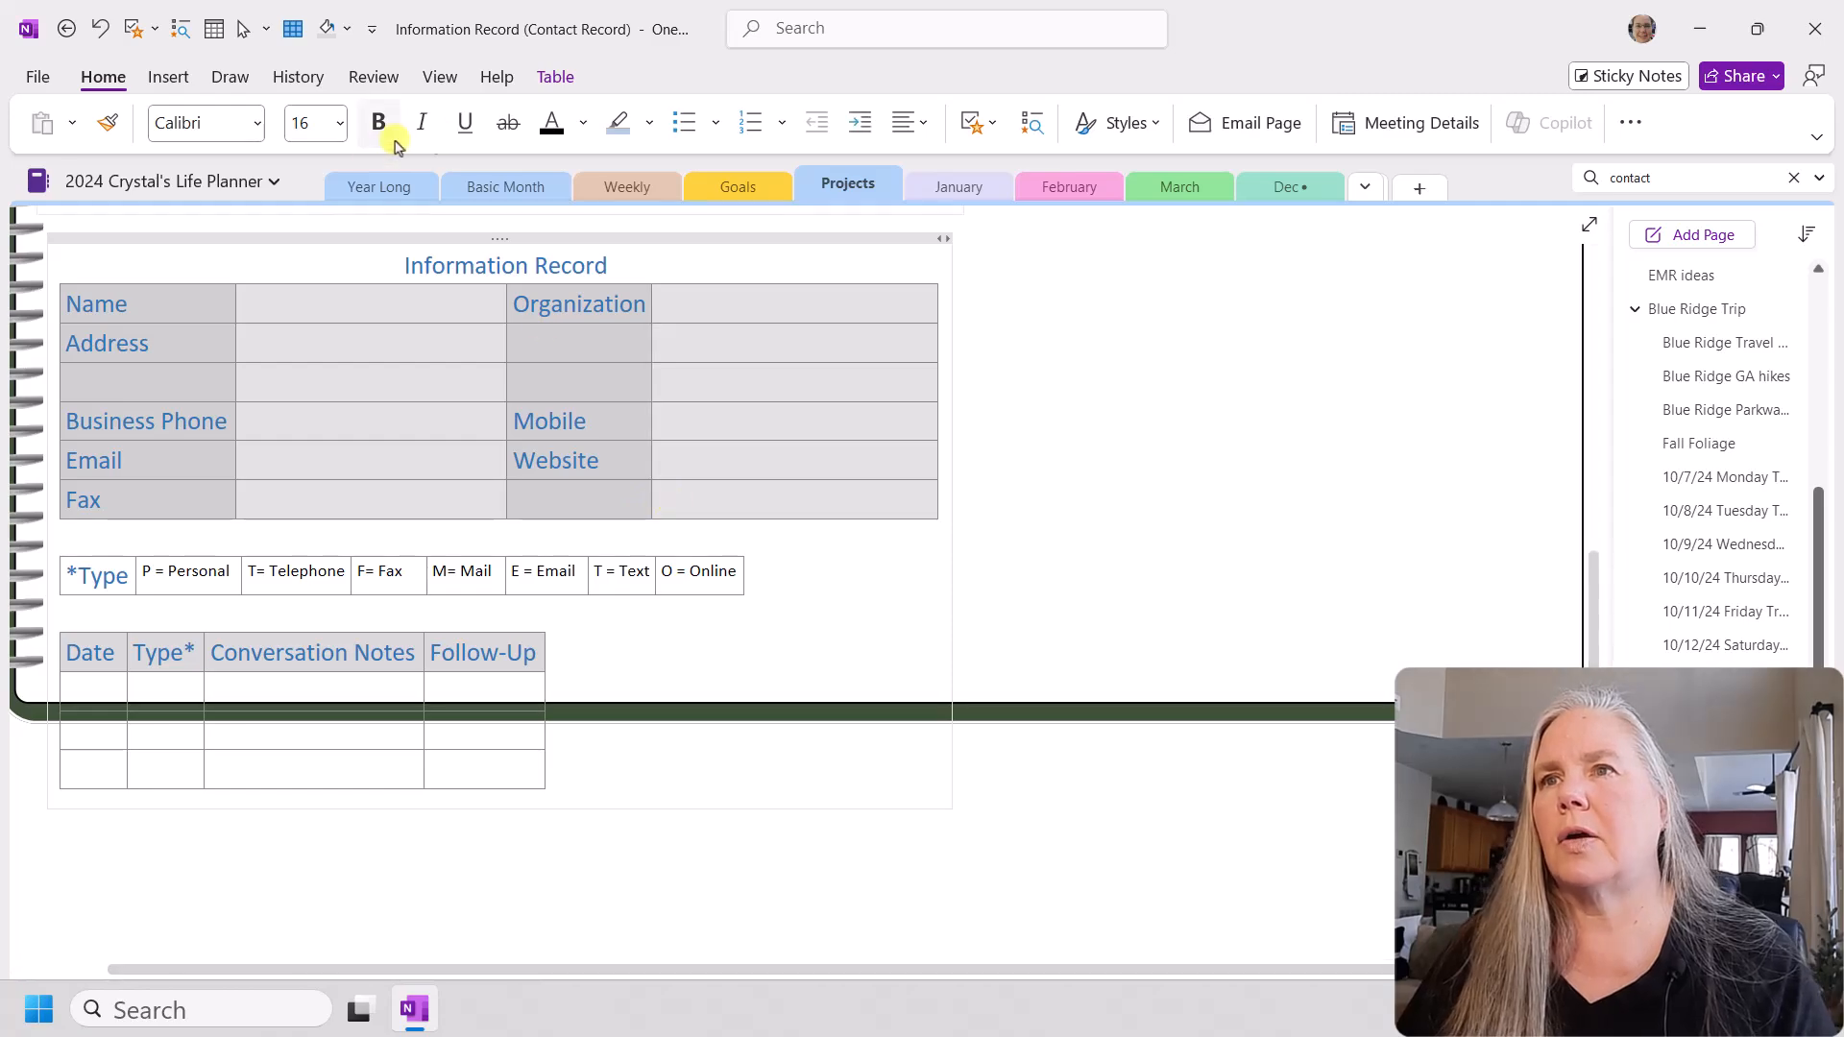
{"action": "left_click", "coordinate": [340, 123]}
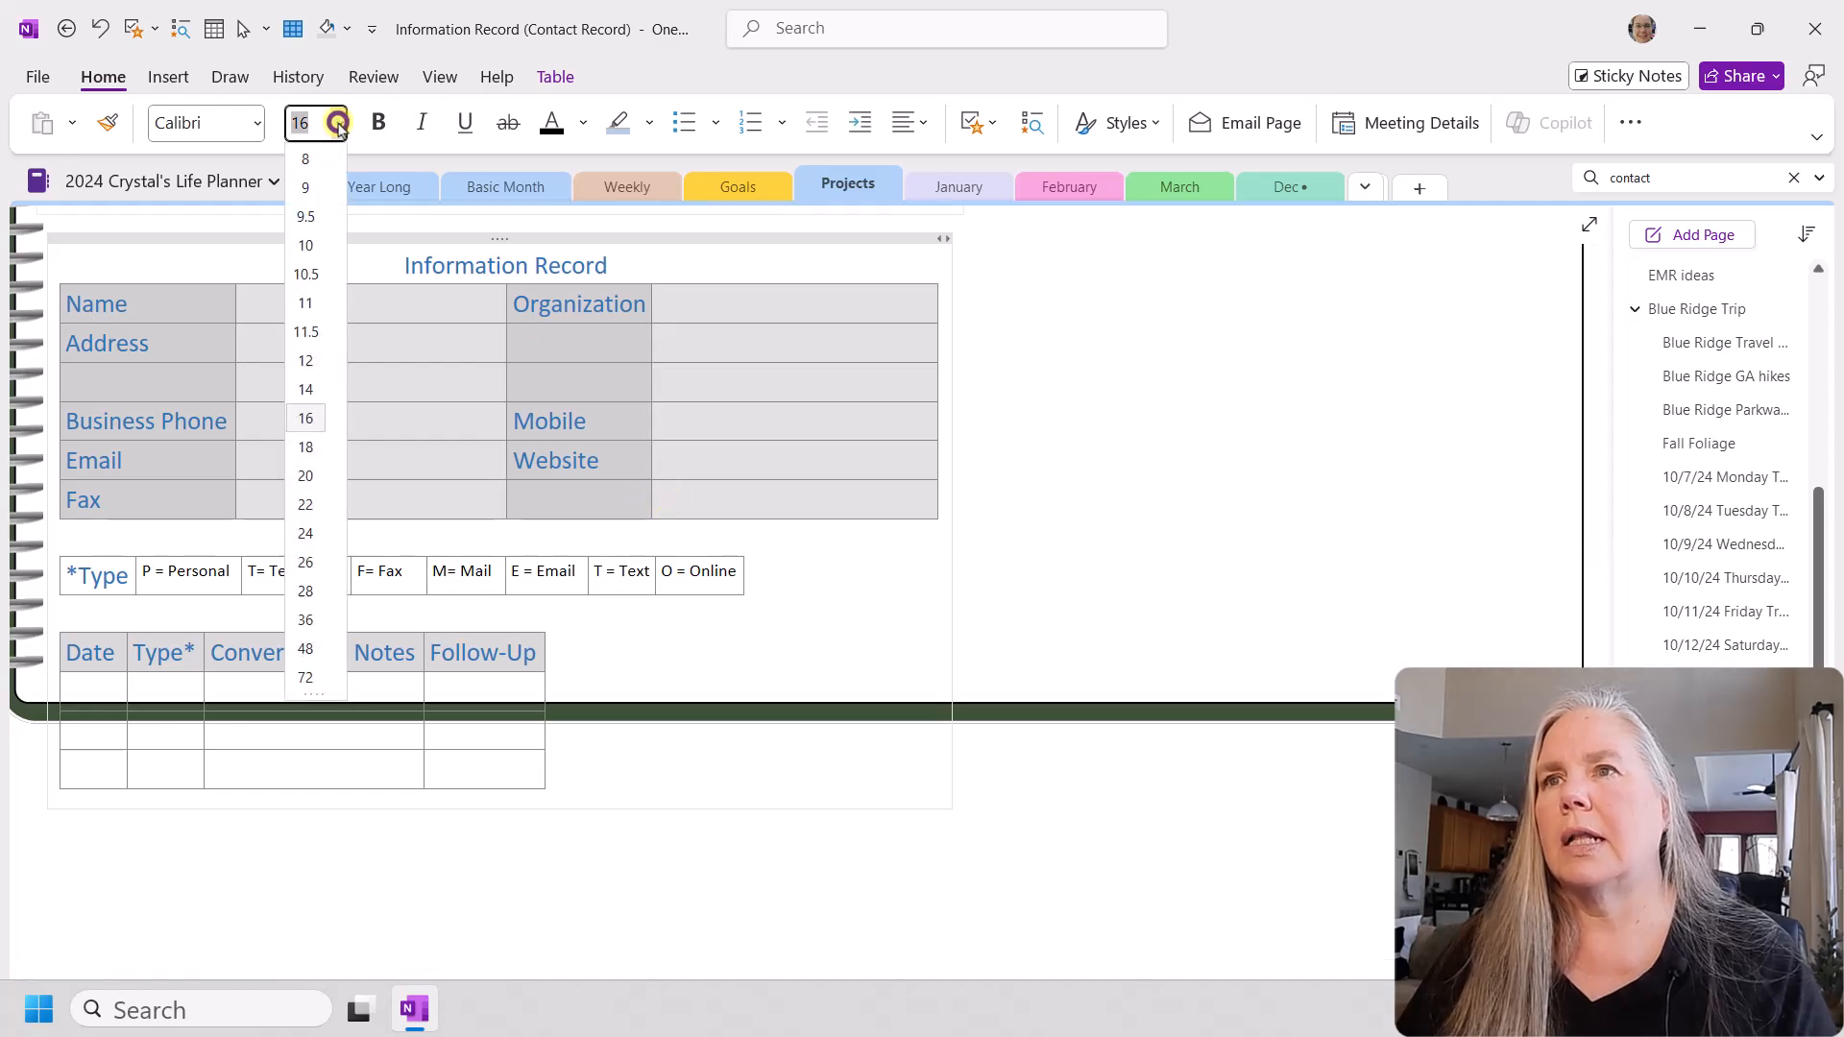
{"action": "left_click", "coordinate": [313, 301]}
{"action": "left_click", "coordinate": [383, 594]}
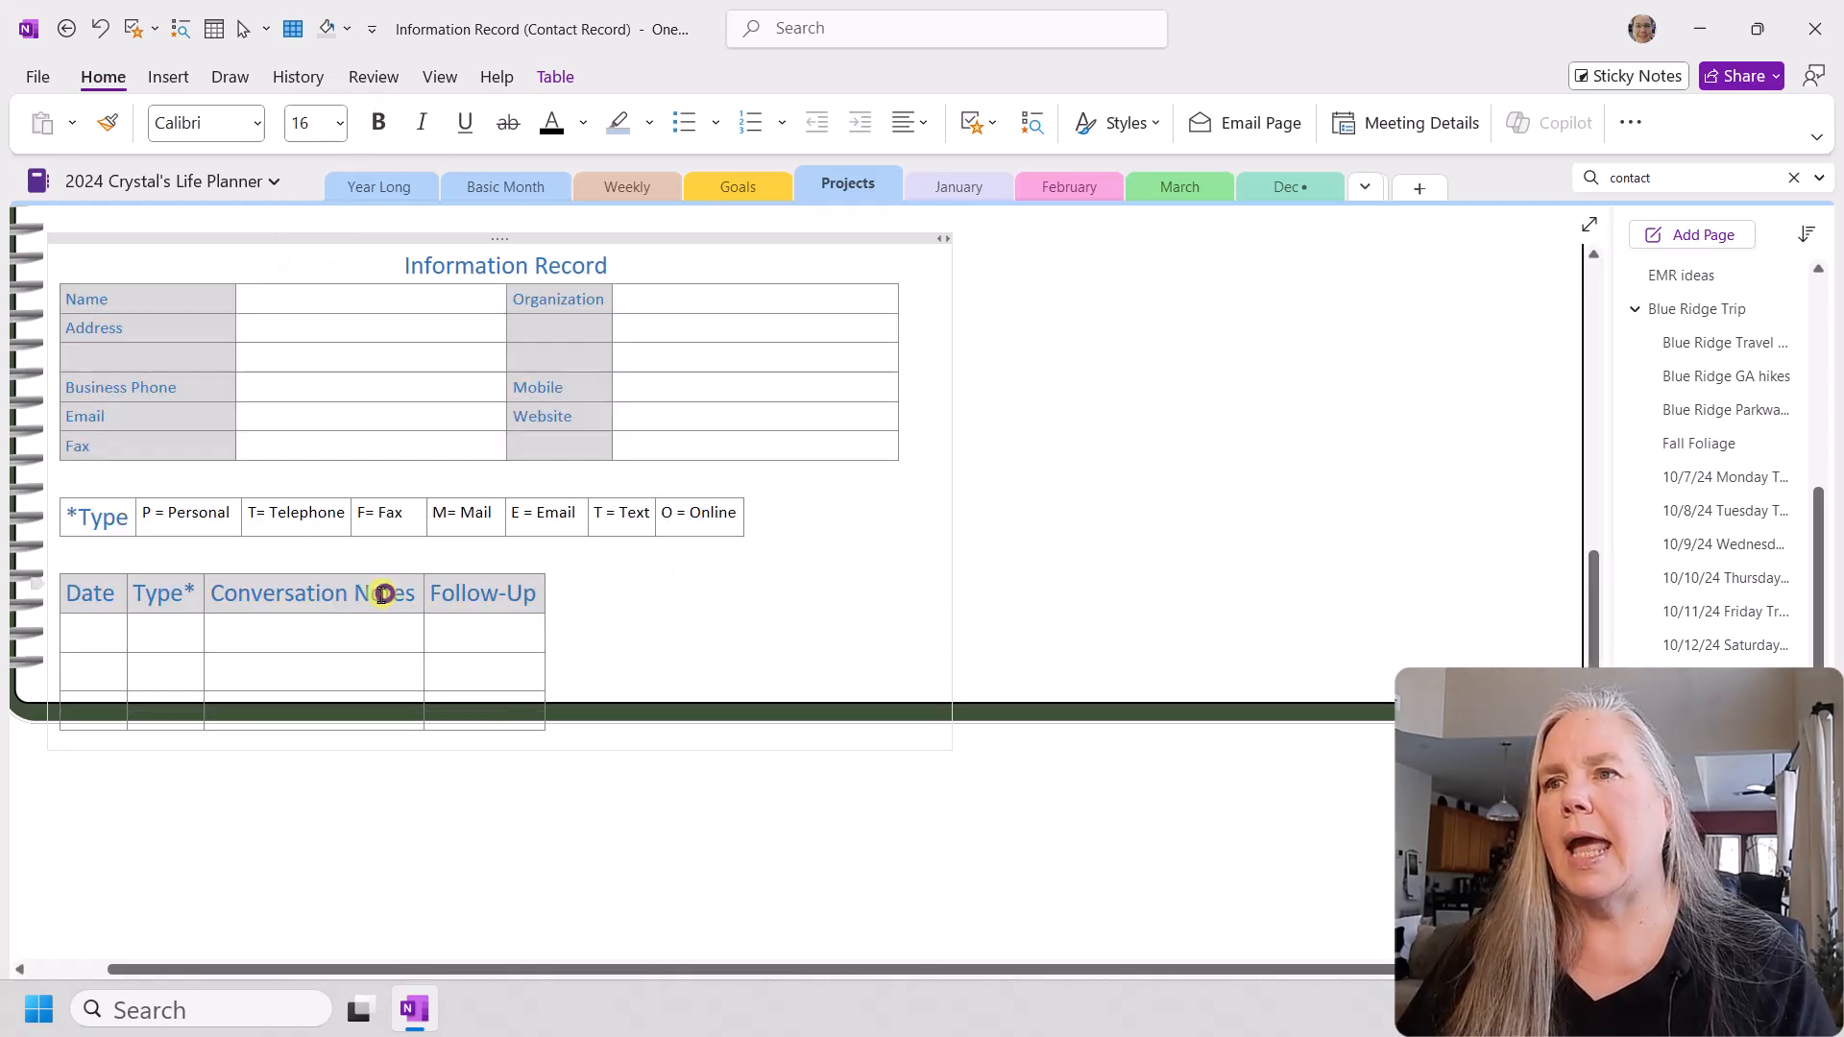
Step: Set the font size of the new conversation notes table's header row to 11
{"action": "left_click", "coordinate": [65, 591]}
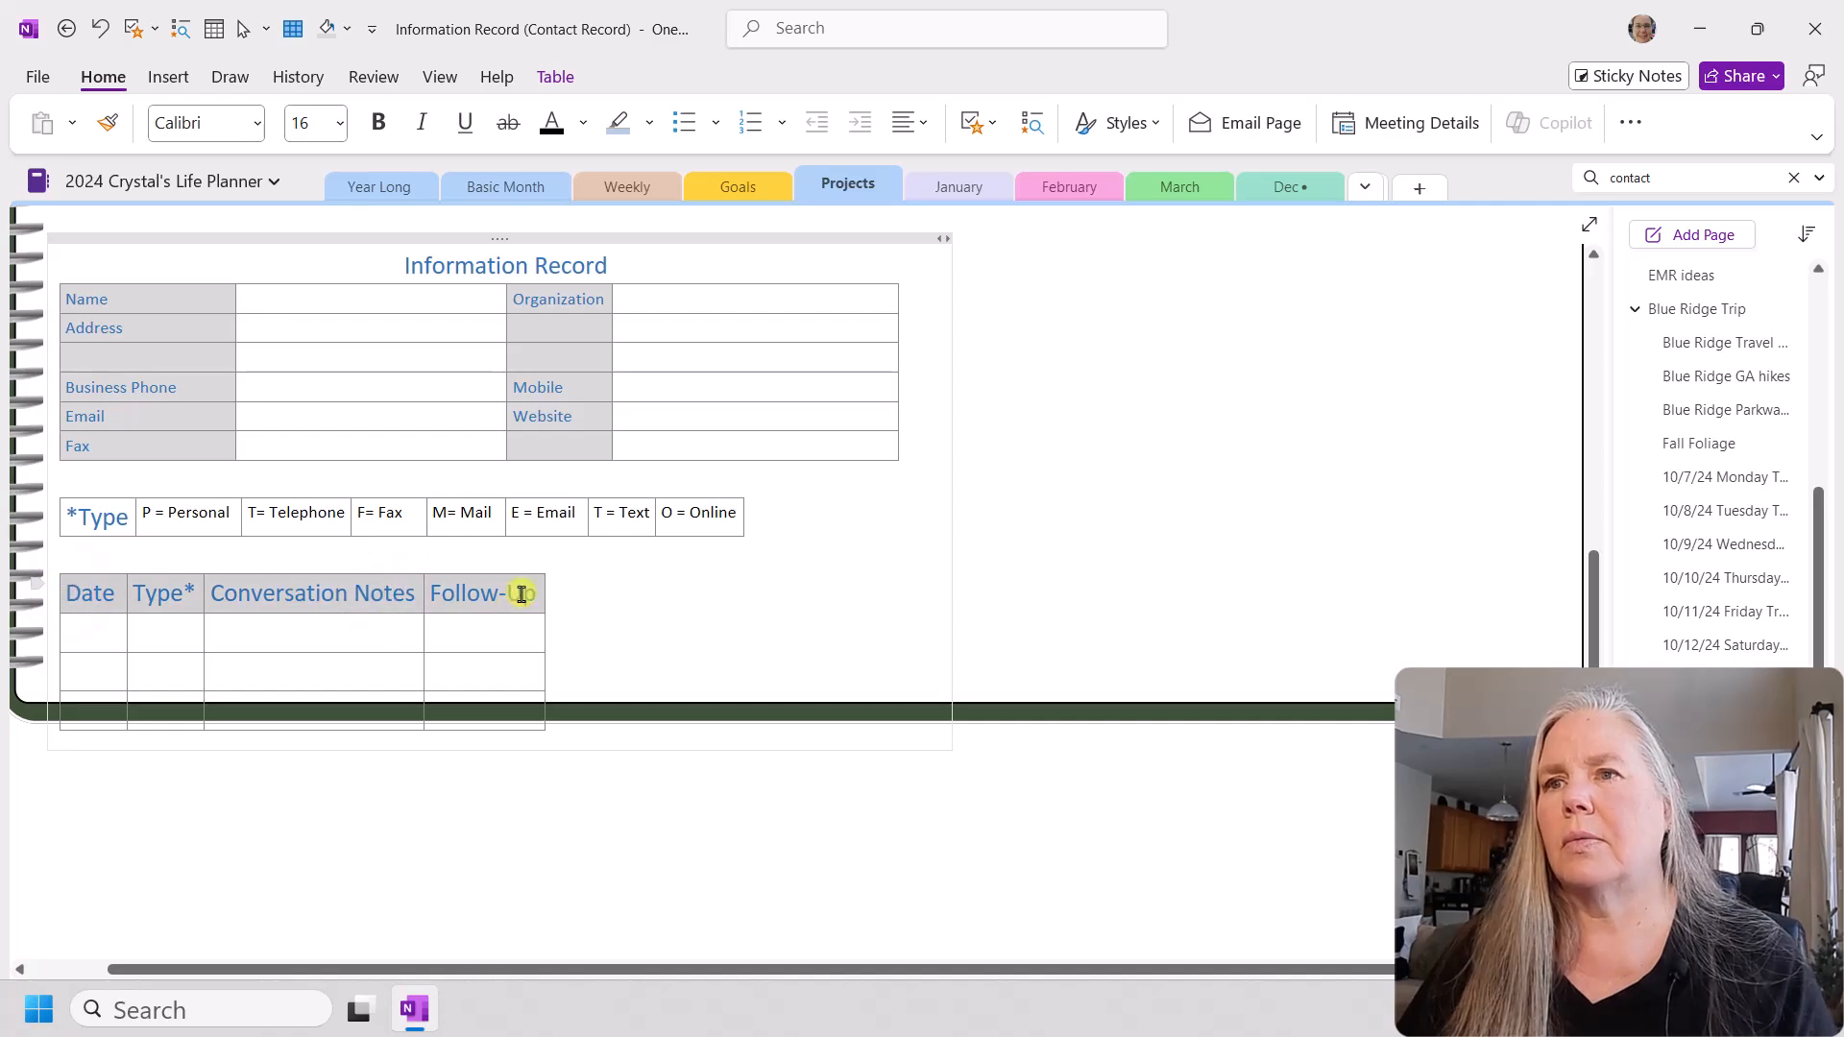
{"action": "left_click", "coordinate": [340, 126]}
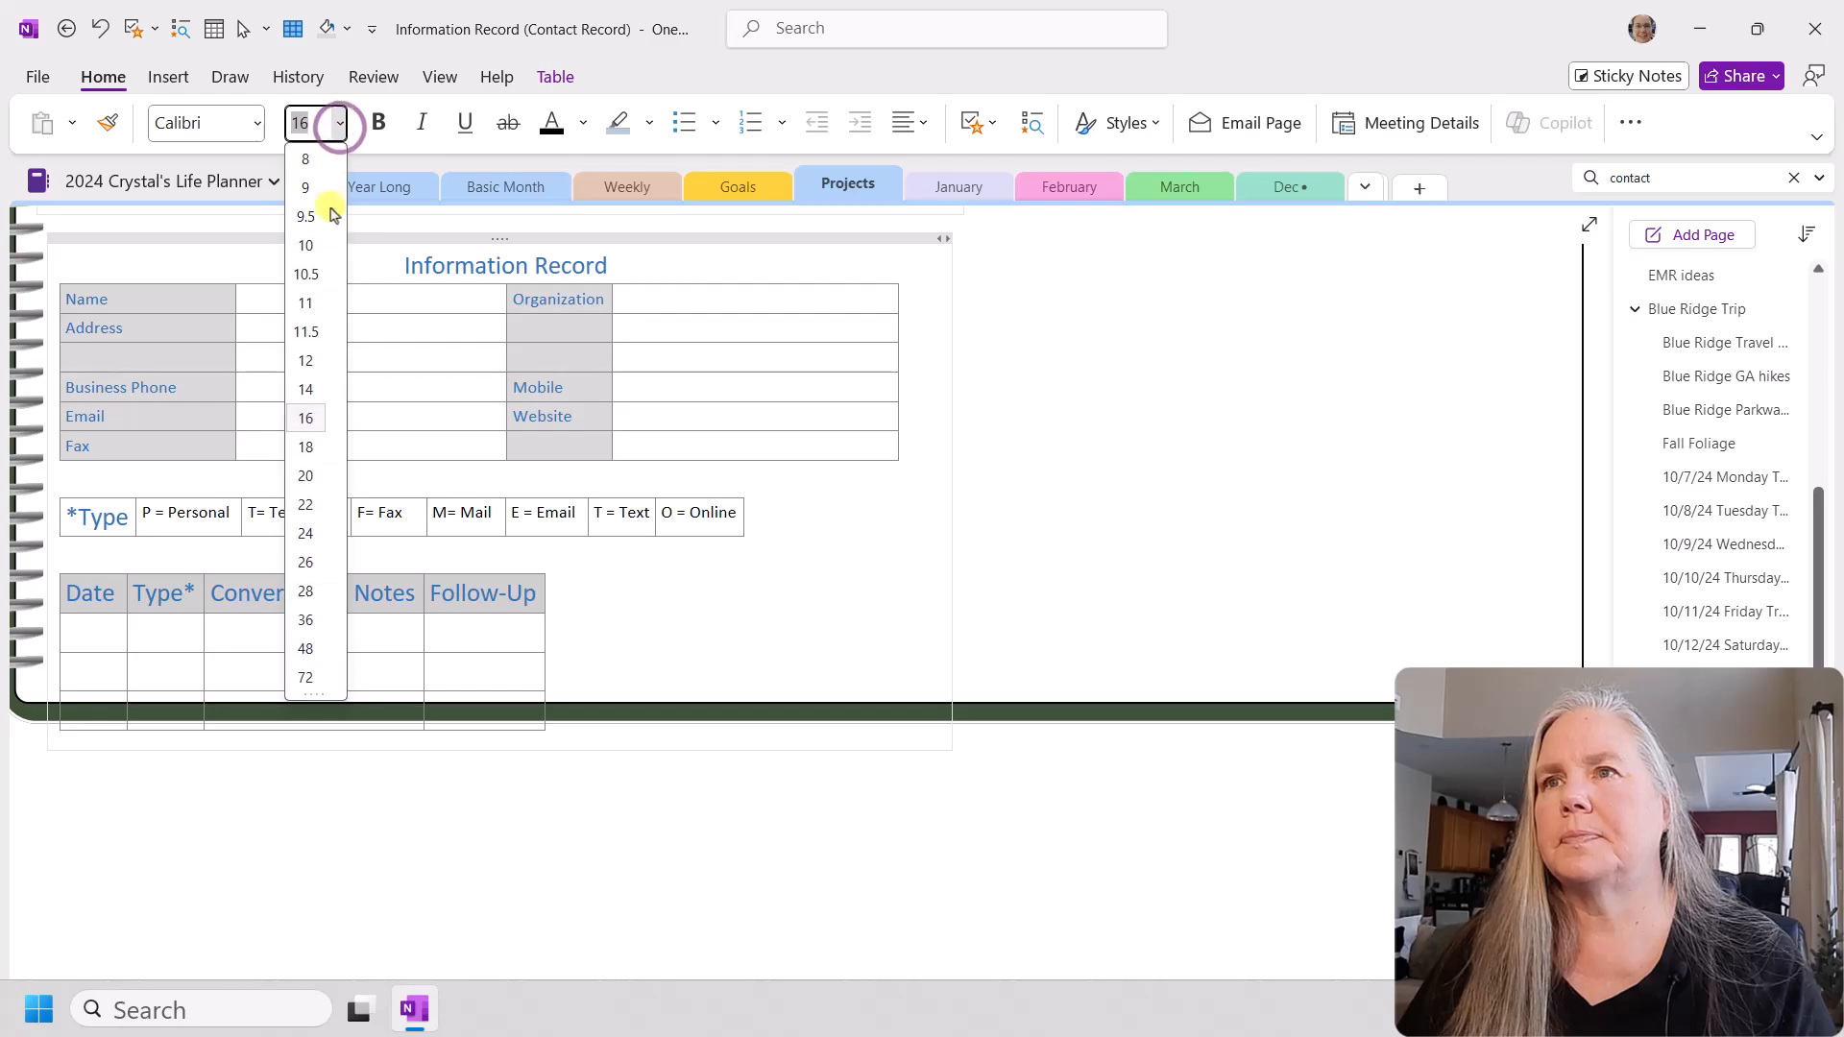
{"action": "left_click", "coordinate": [323, 297]}
{"action": "left_click", "coordinate": [613, 605]}
Step: Move the new Information Record container up, close beneath the original's conversation notes table
{"action": "scroll", "coordinate": [482, 642], "scroll_direction": "up", "scroll_amount": 2}
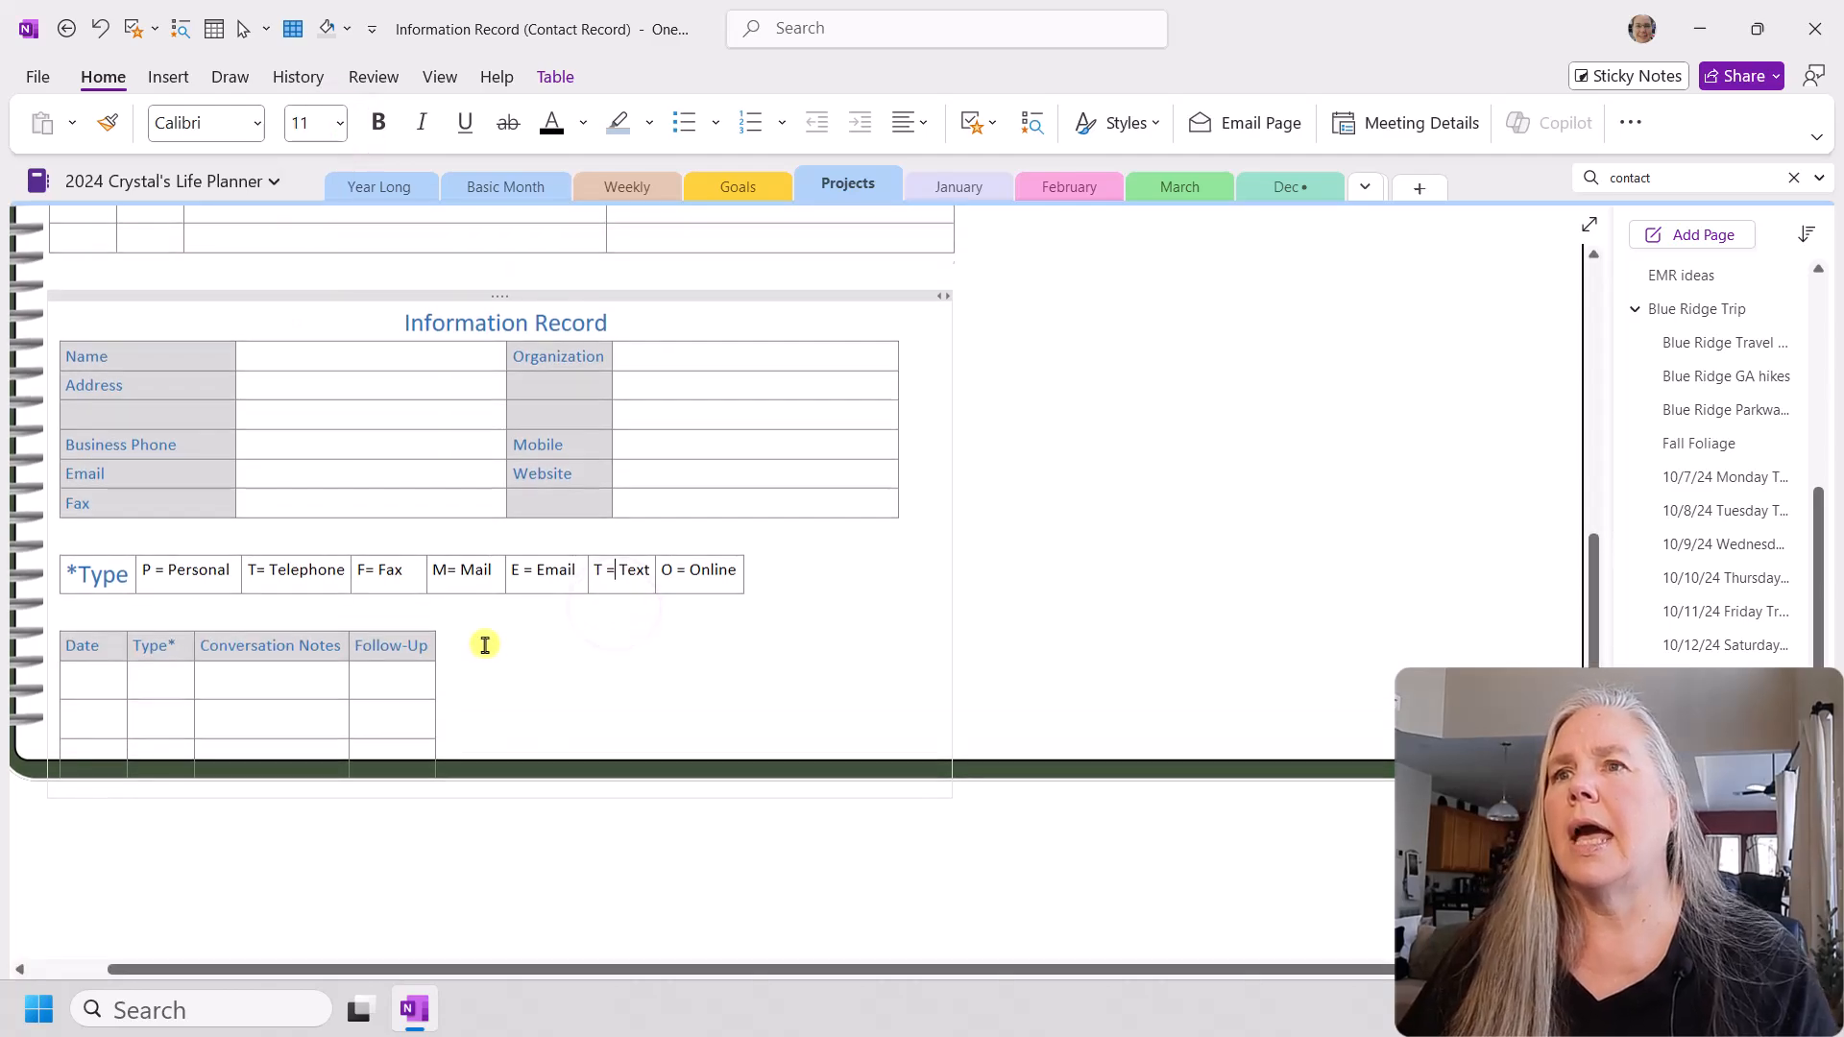
{"action": "left_click_drag", "start_coordinate": [491, 343], "coordinate": [483, 305]}
{"action": "left_click", "coordinate": [942, 486]}
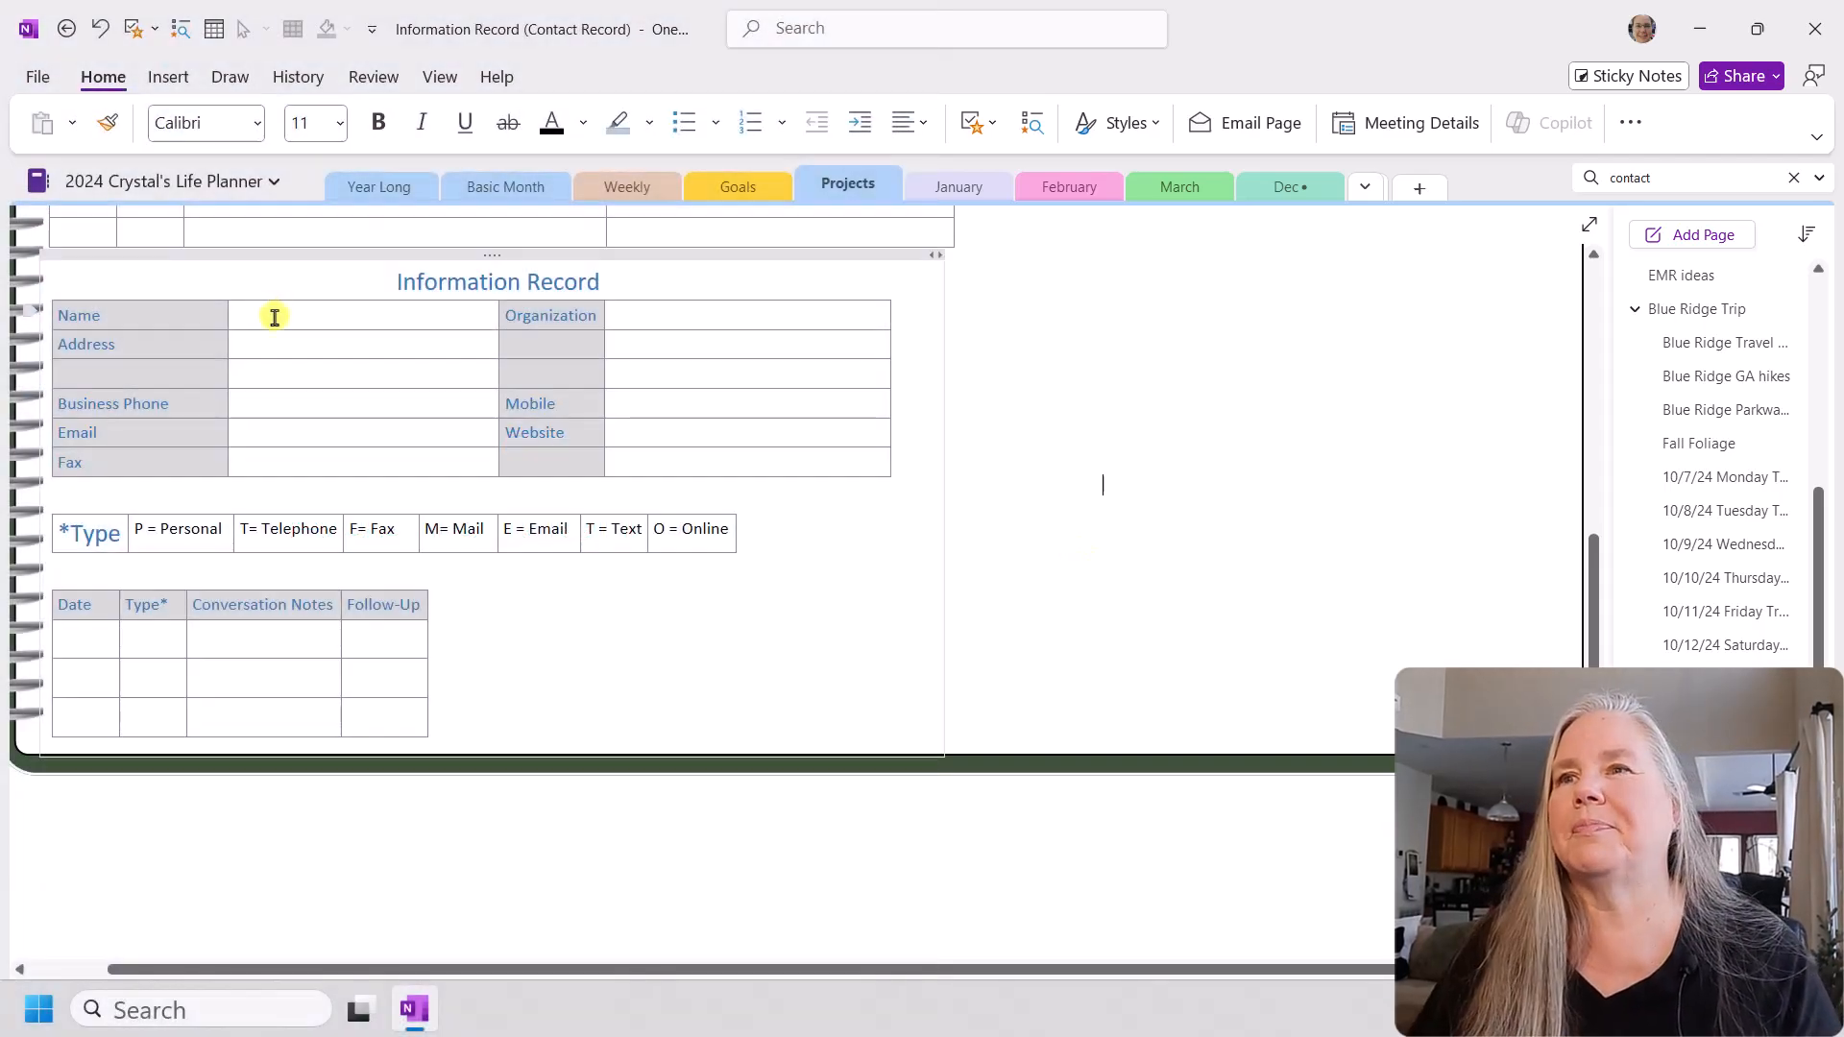
Step: Fill in the contact's first name and enter "State Farm" as the organization in the new contact table
{"action": "left_click", "coordinate": [274, 316]}
{"action": "type", "text": "Jake"}
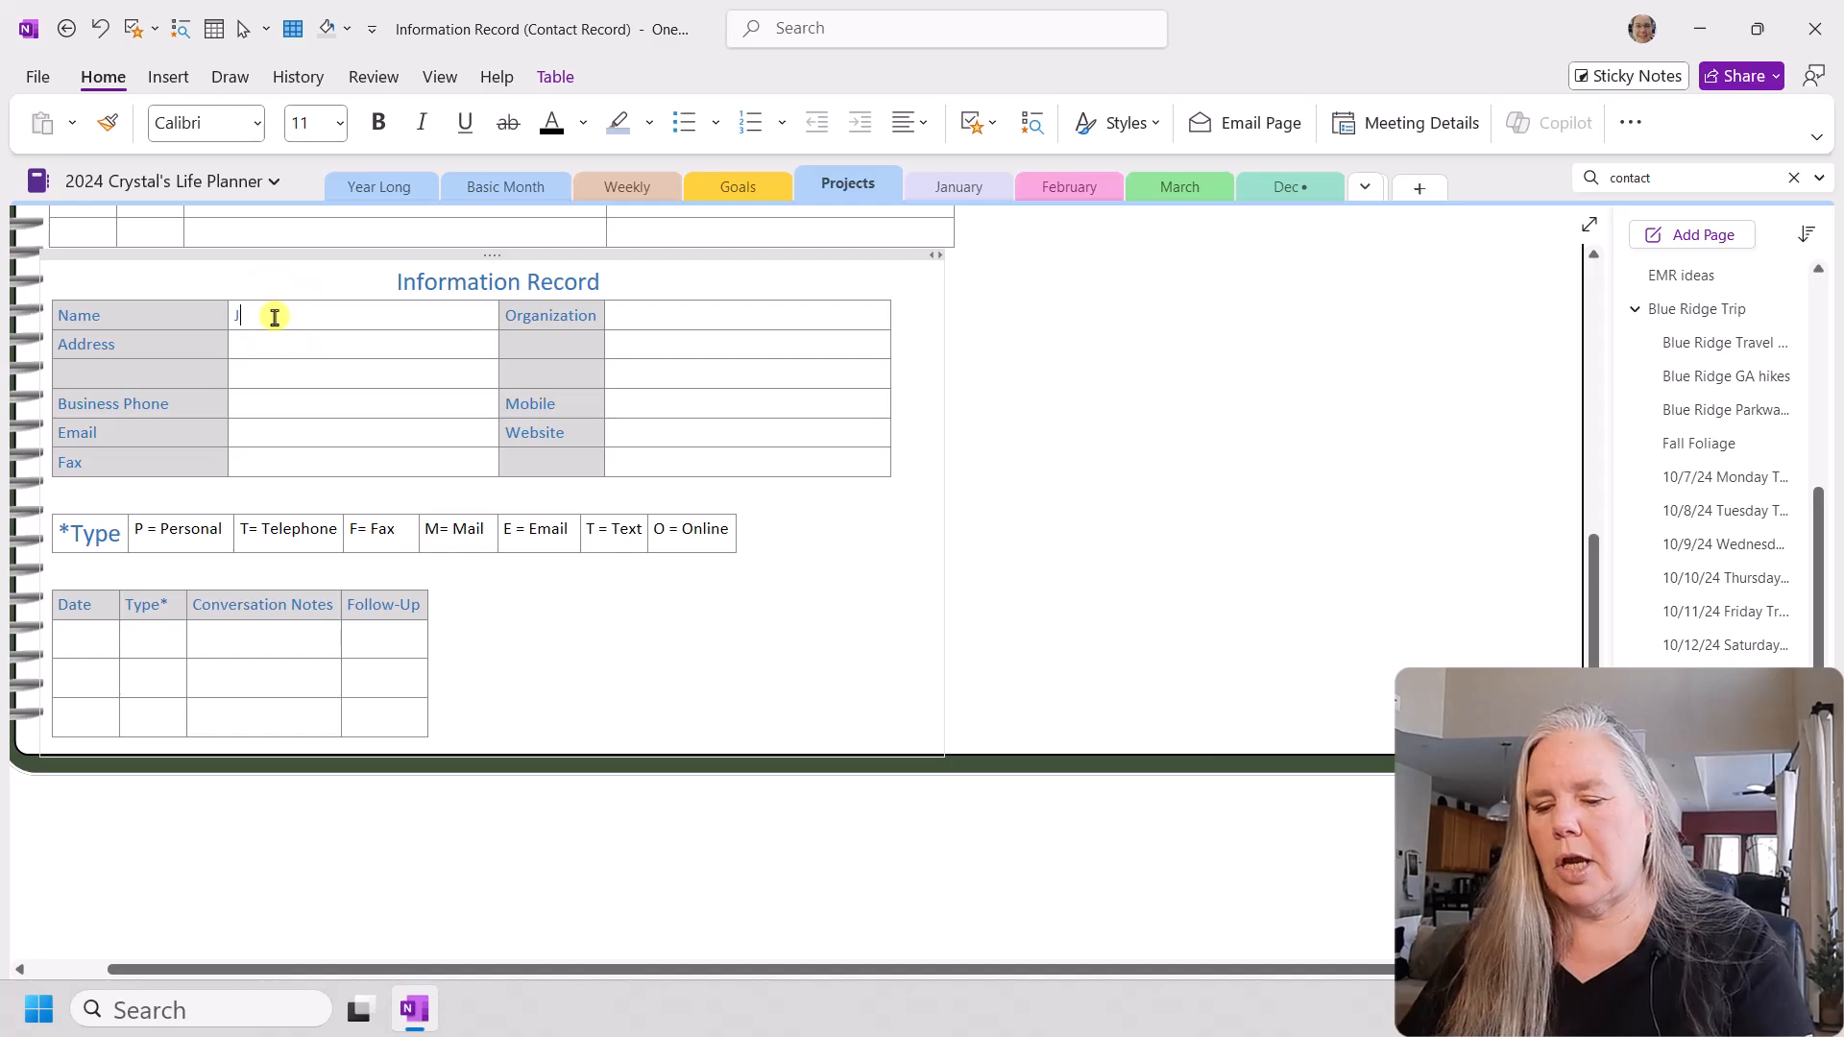
{"action": "left_click", "coordinate": [643, 314]}
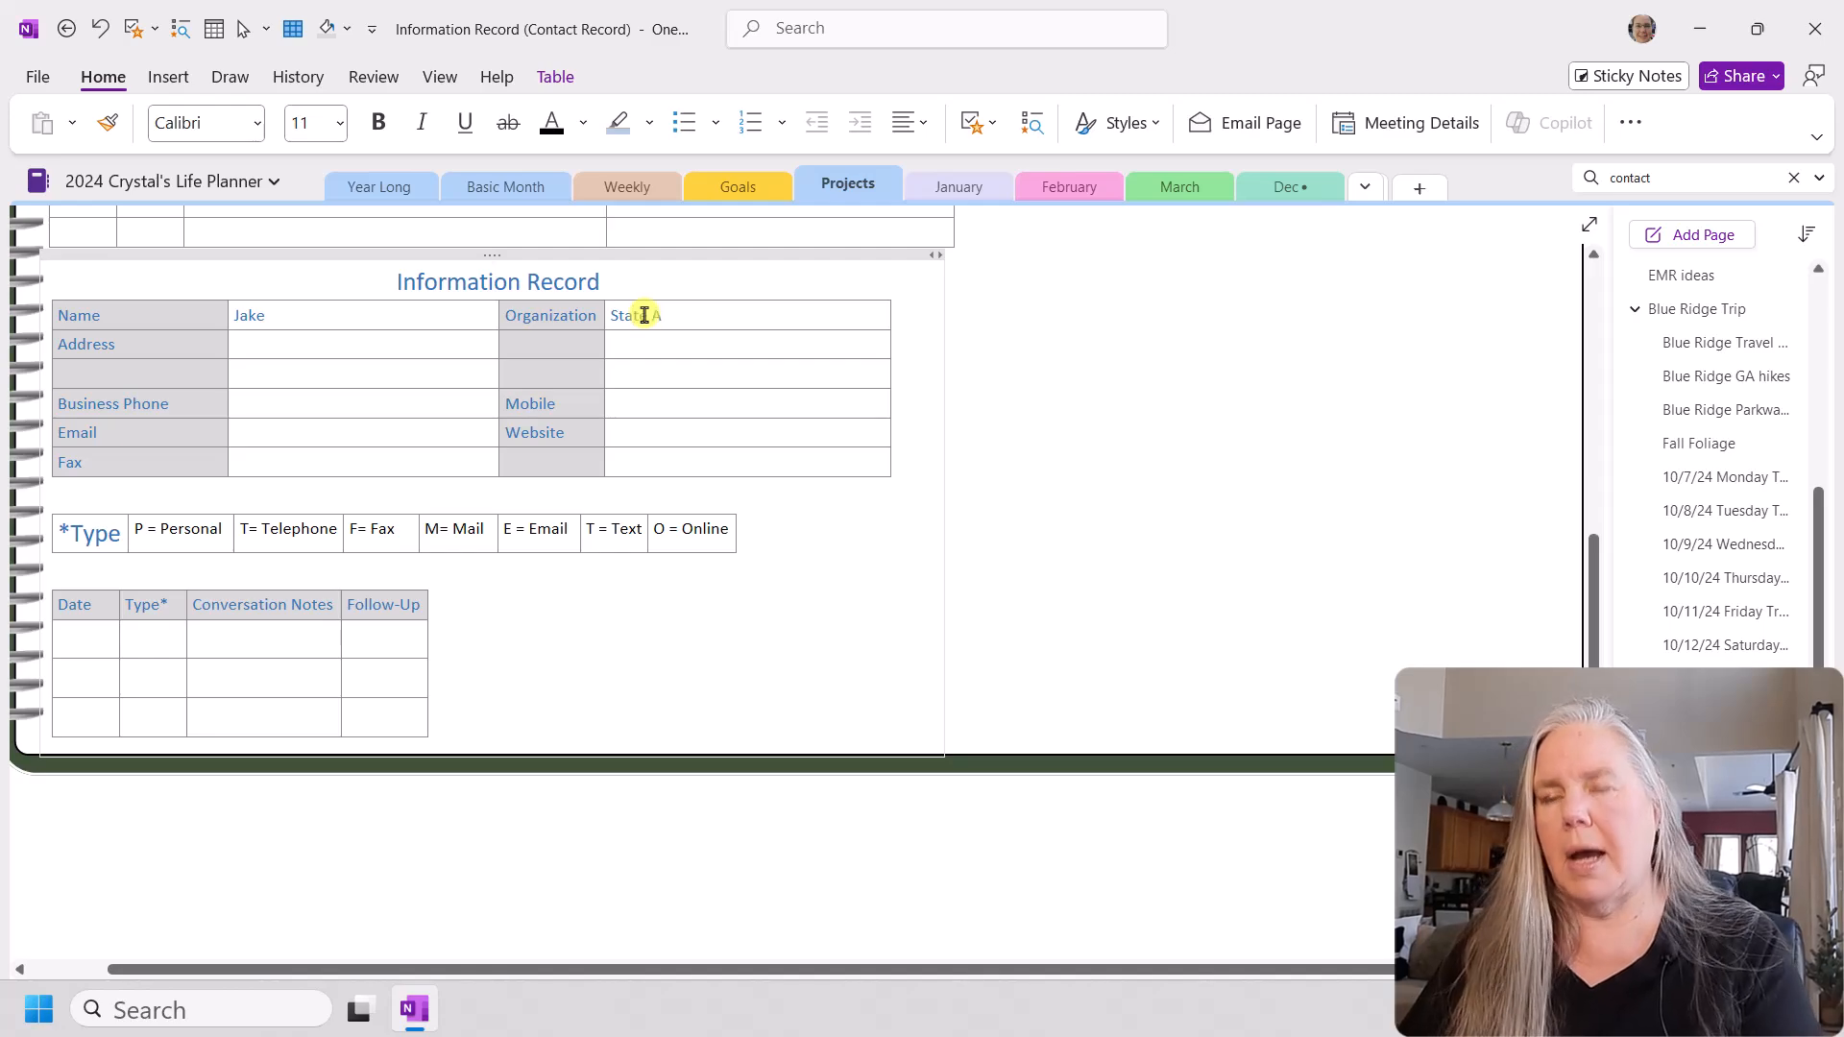
{"action": "type", "text": "State Farm"}
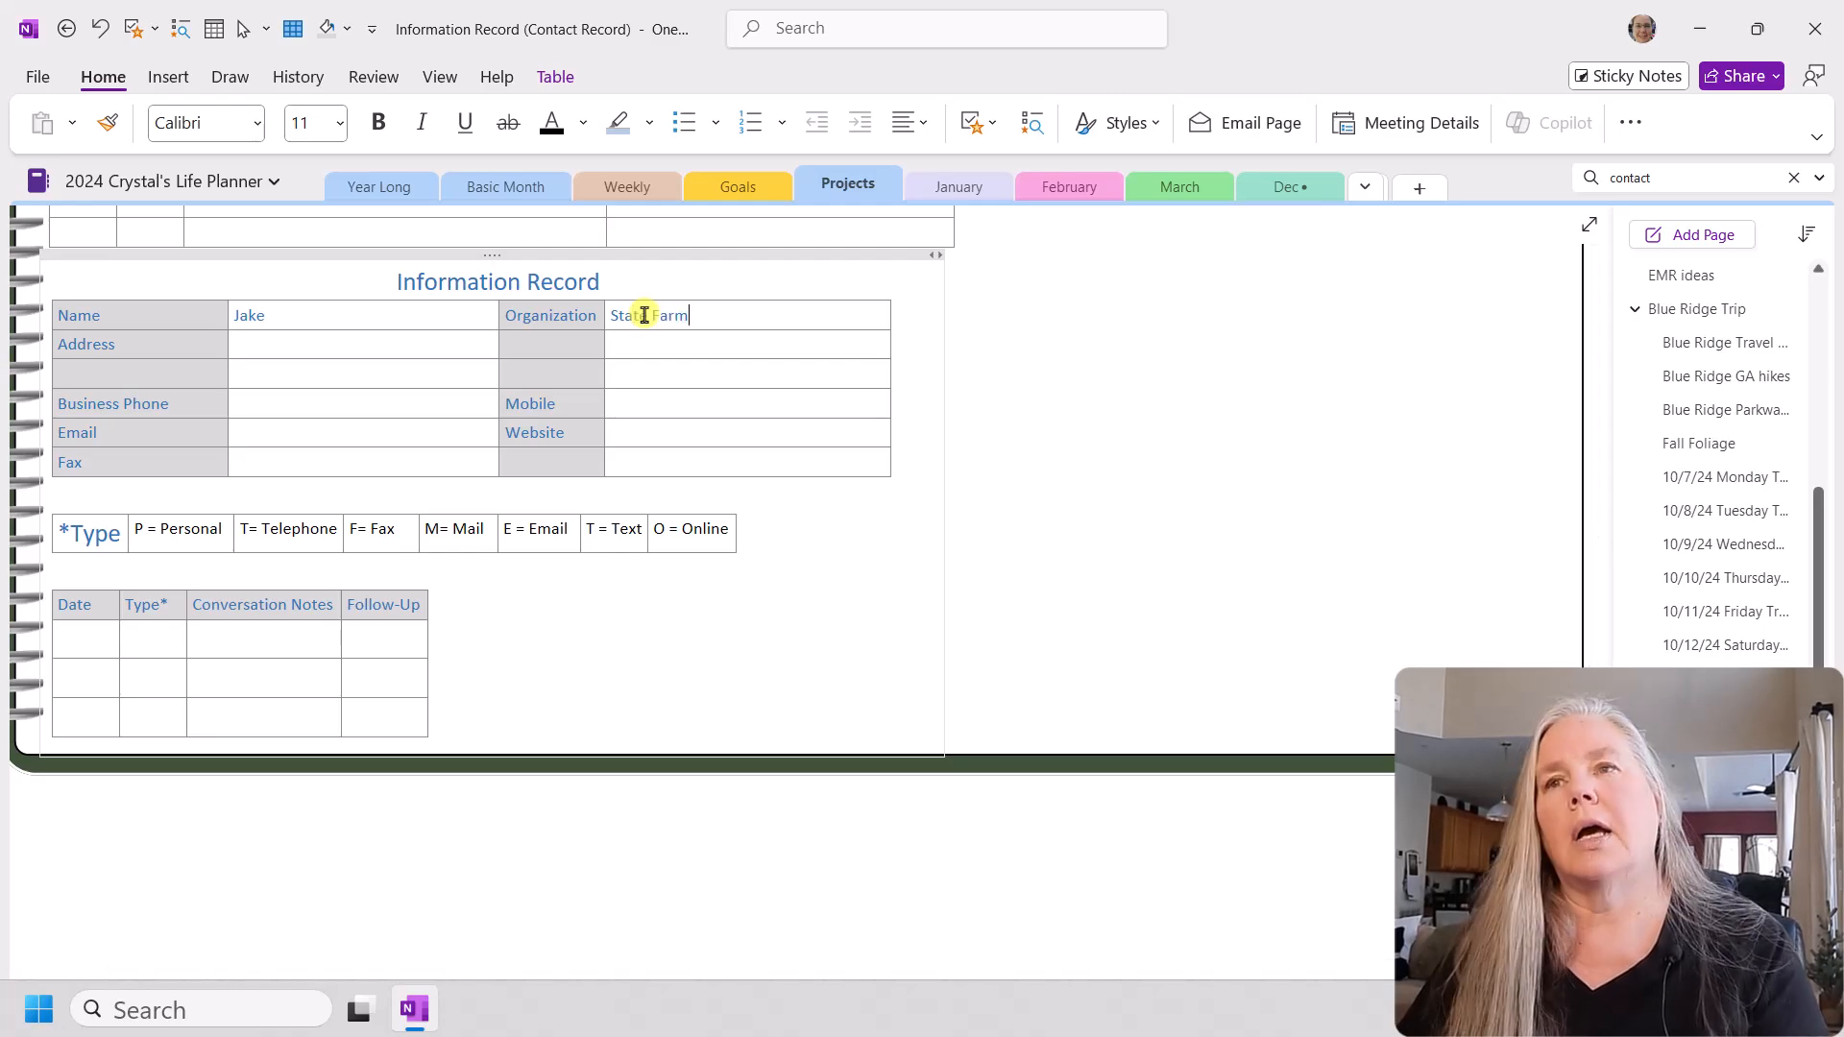
Step: Enter the contact's postal address across the two address rows and add "Insurance agent" in the cell below the organization
{"action": "left_click", "coordinate": [289, 343]}
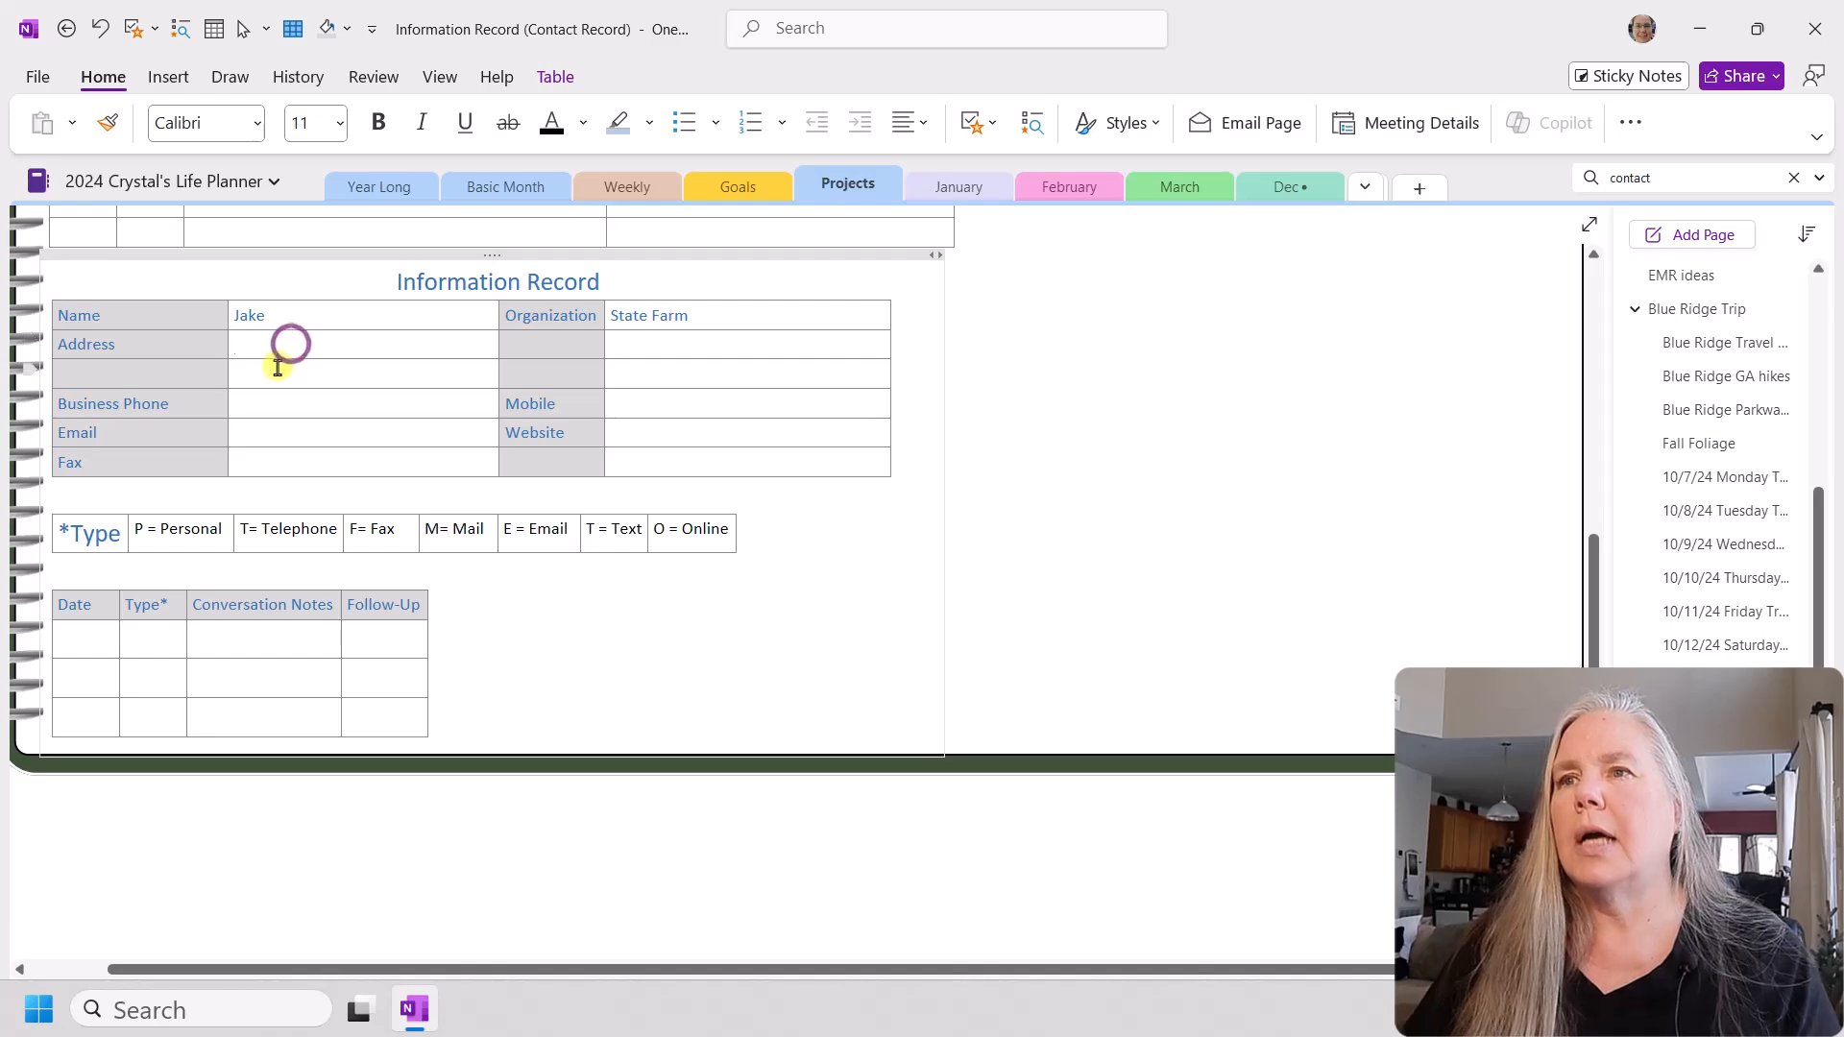
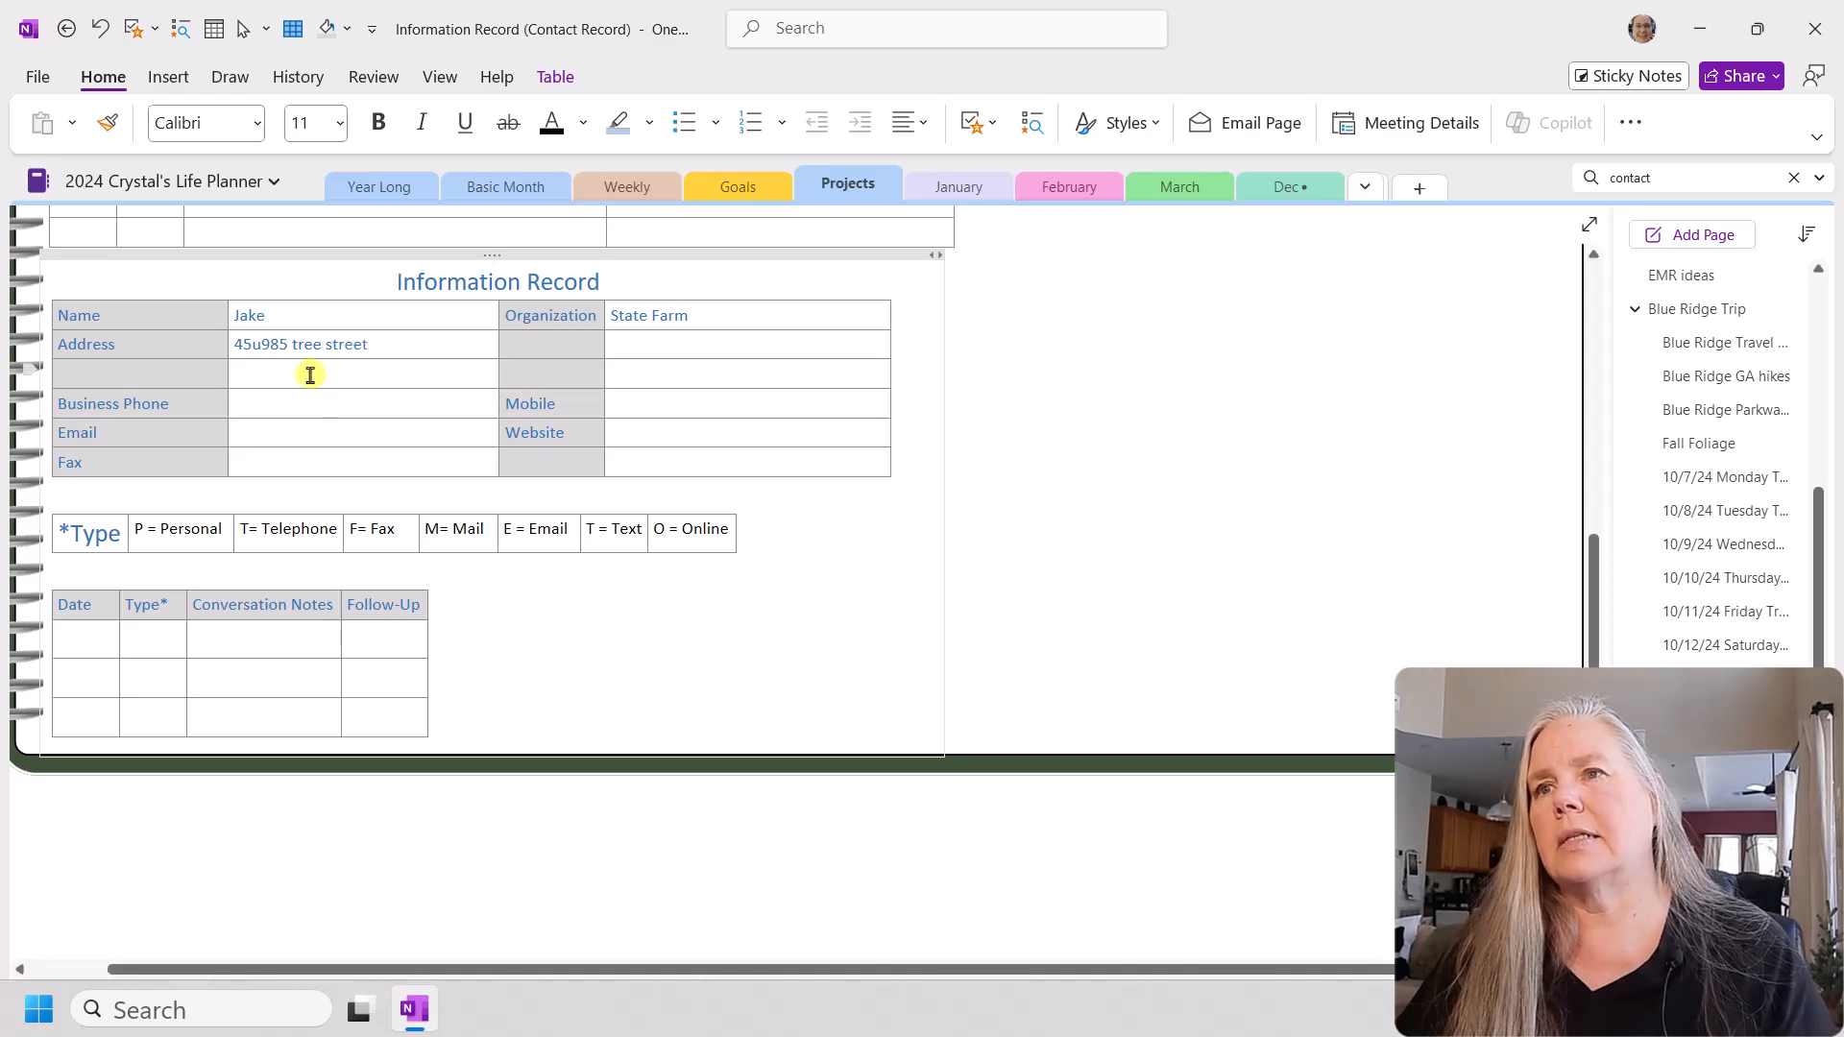
{"action": "left_click", "coordinate": [310, 375]}
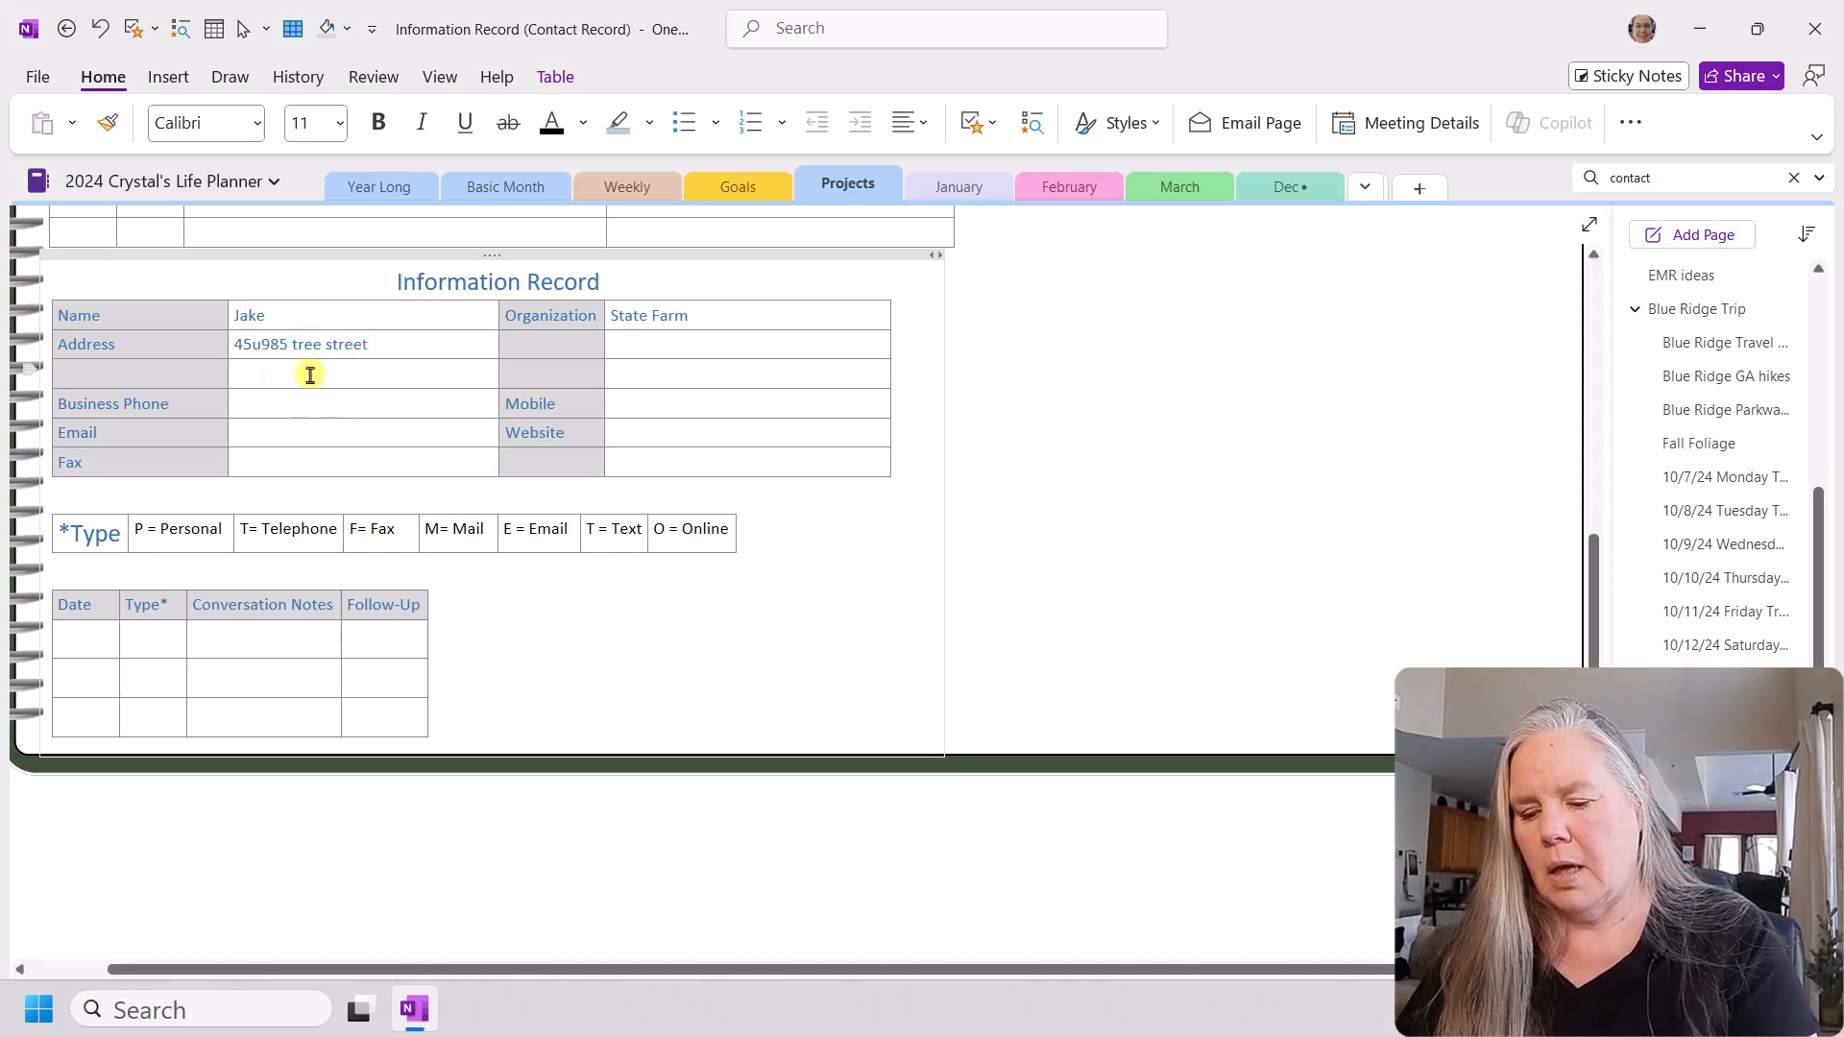
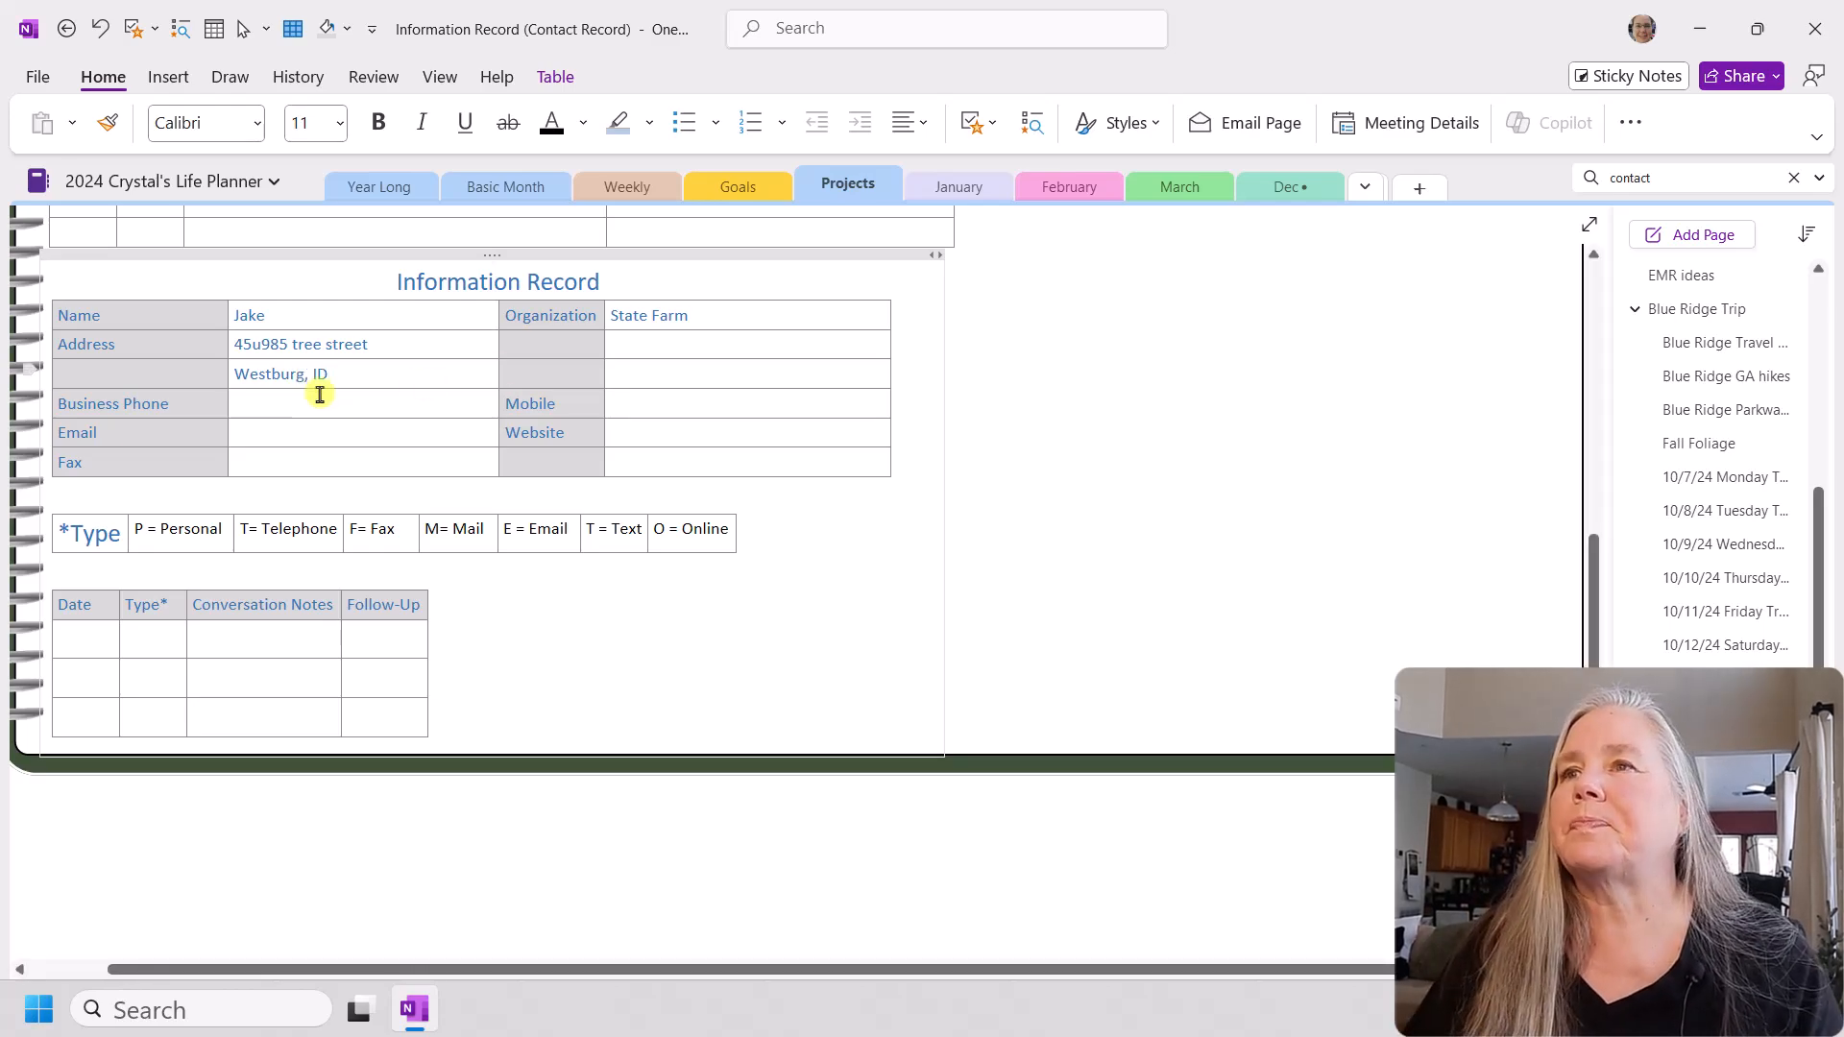
{"action": "left_click", "coordinate": [636, 342]}
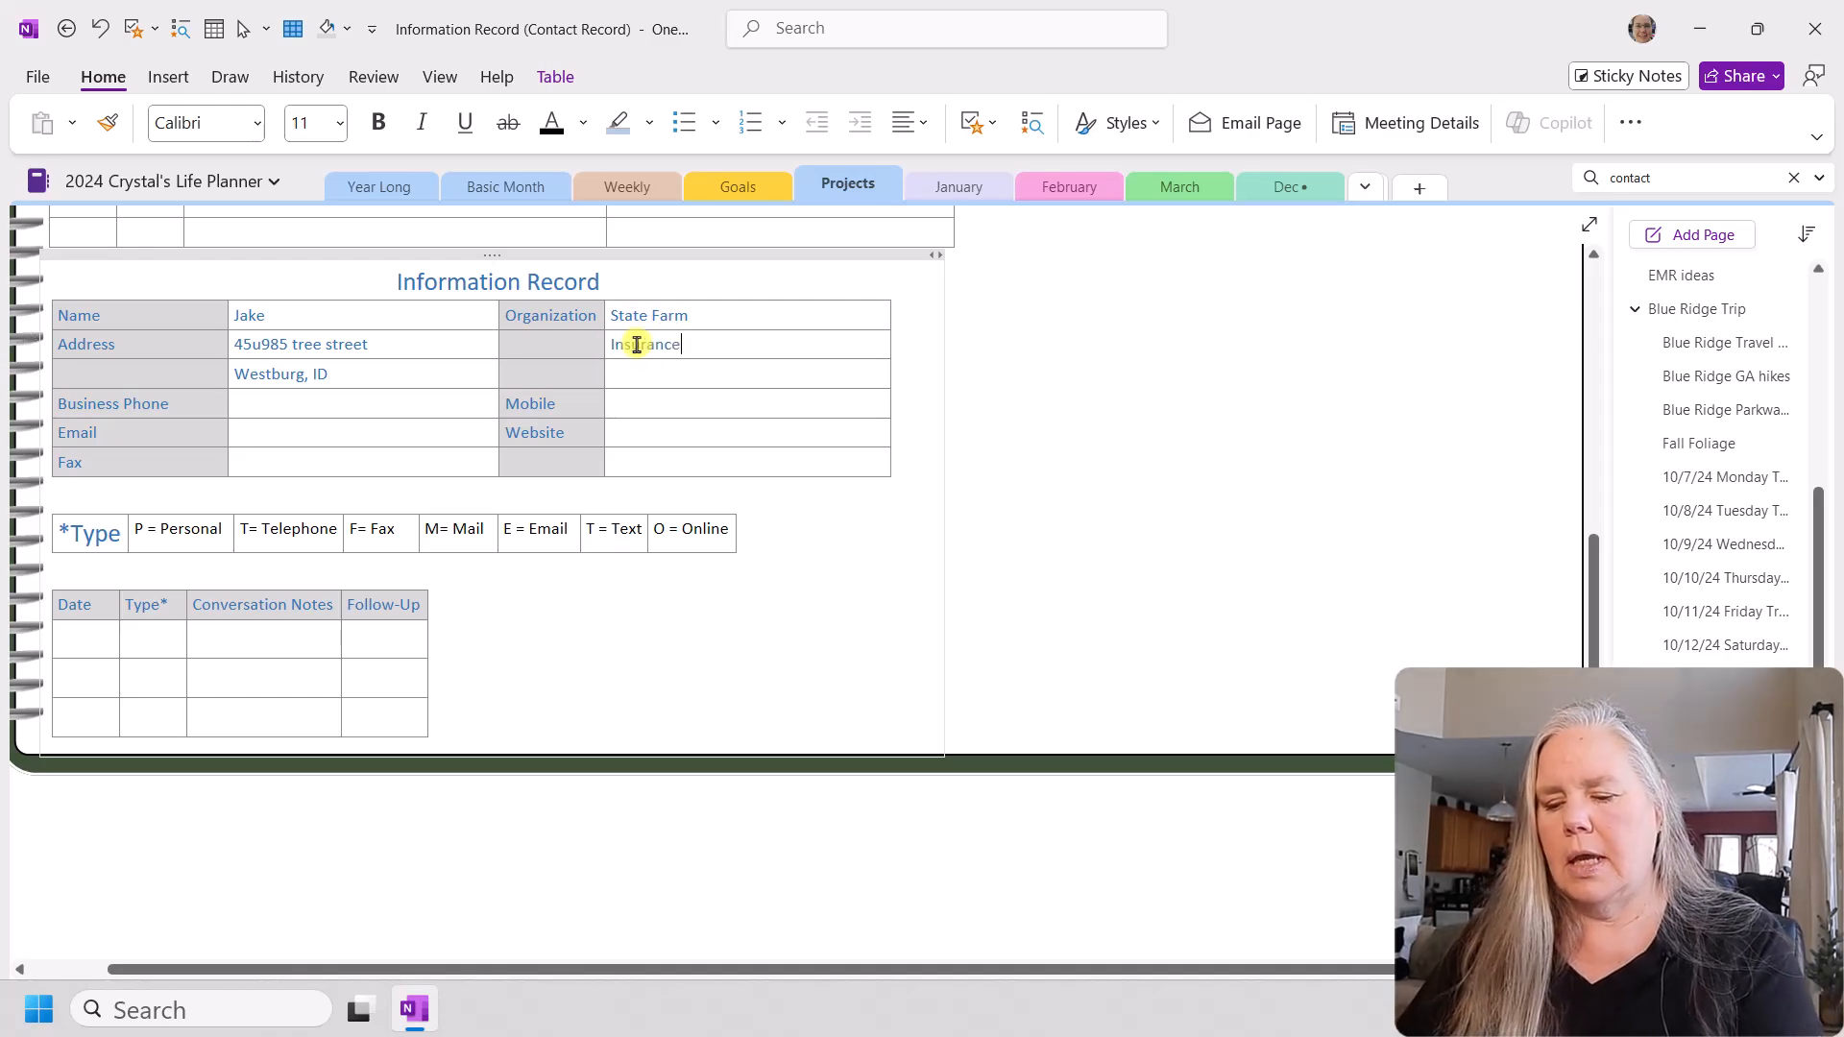
{"action": "type", "text": "Insurance agent"}
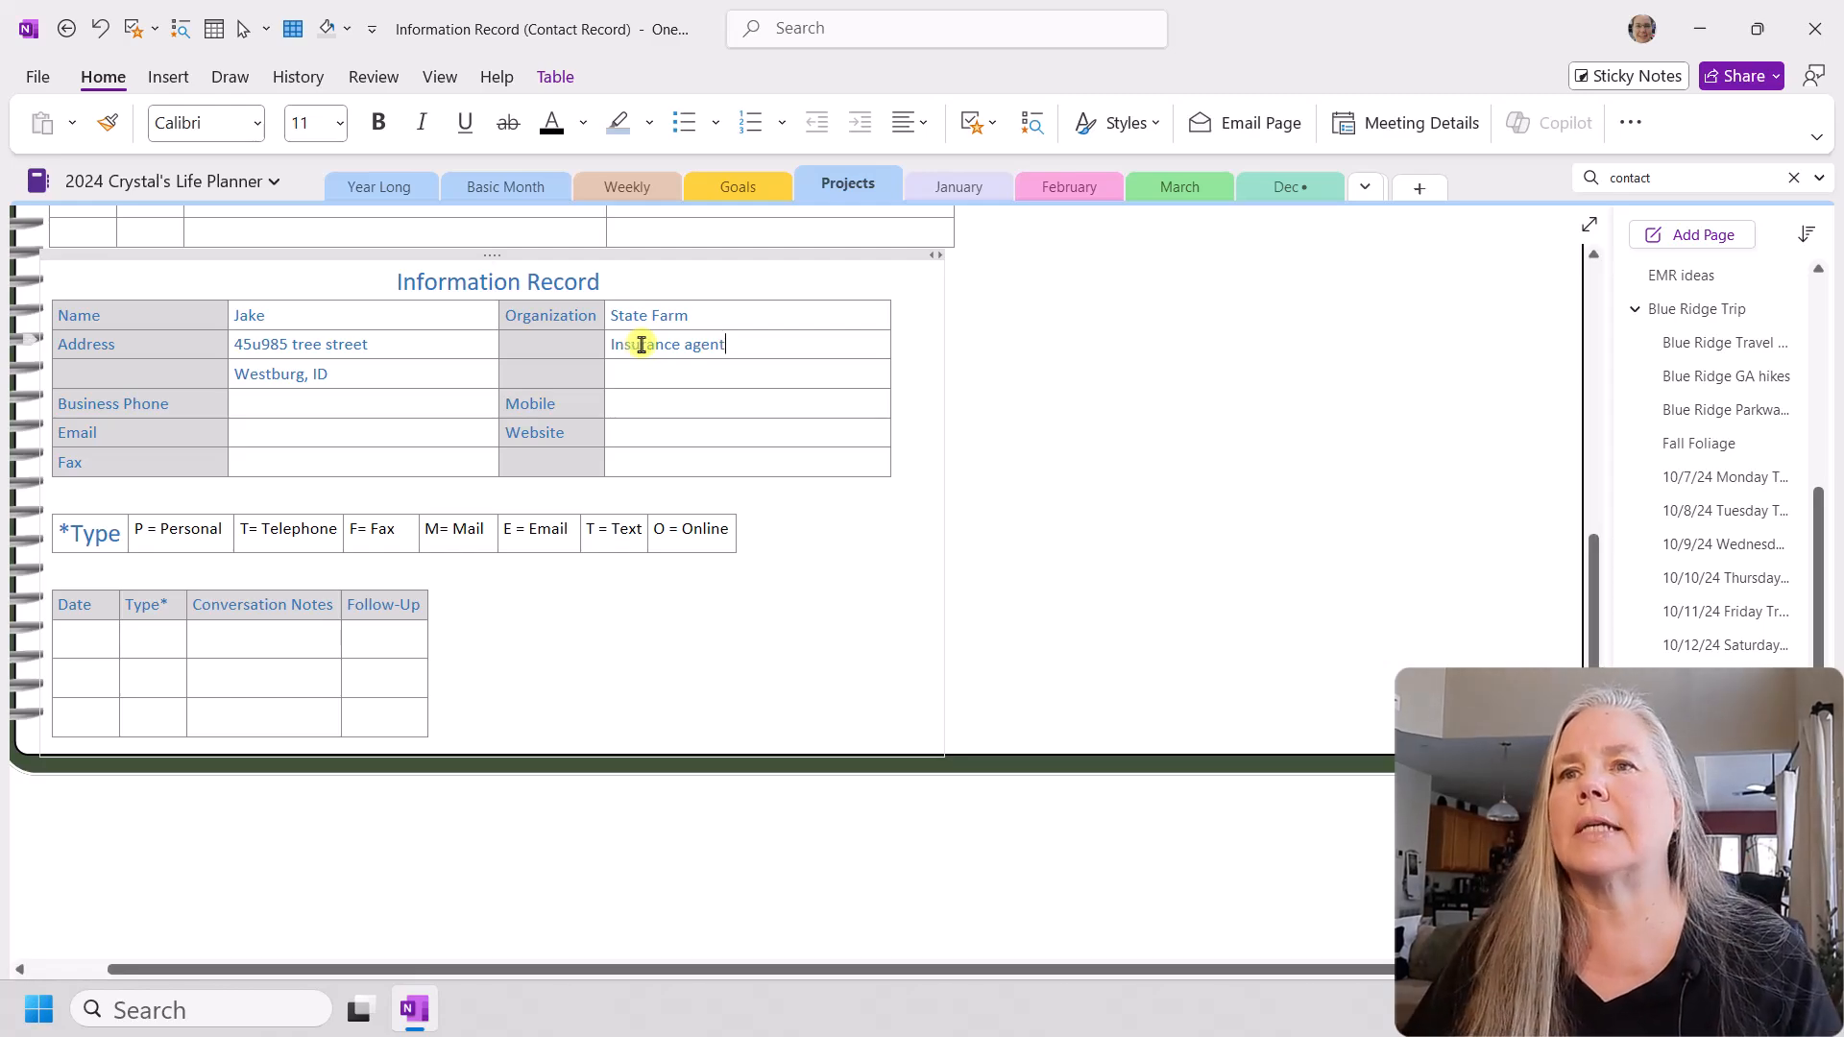
Step: Fill in the contact's business phone number and e-mail address in the new contact table
{"action": "left_click", "coordinate": [236, 408]}
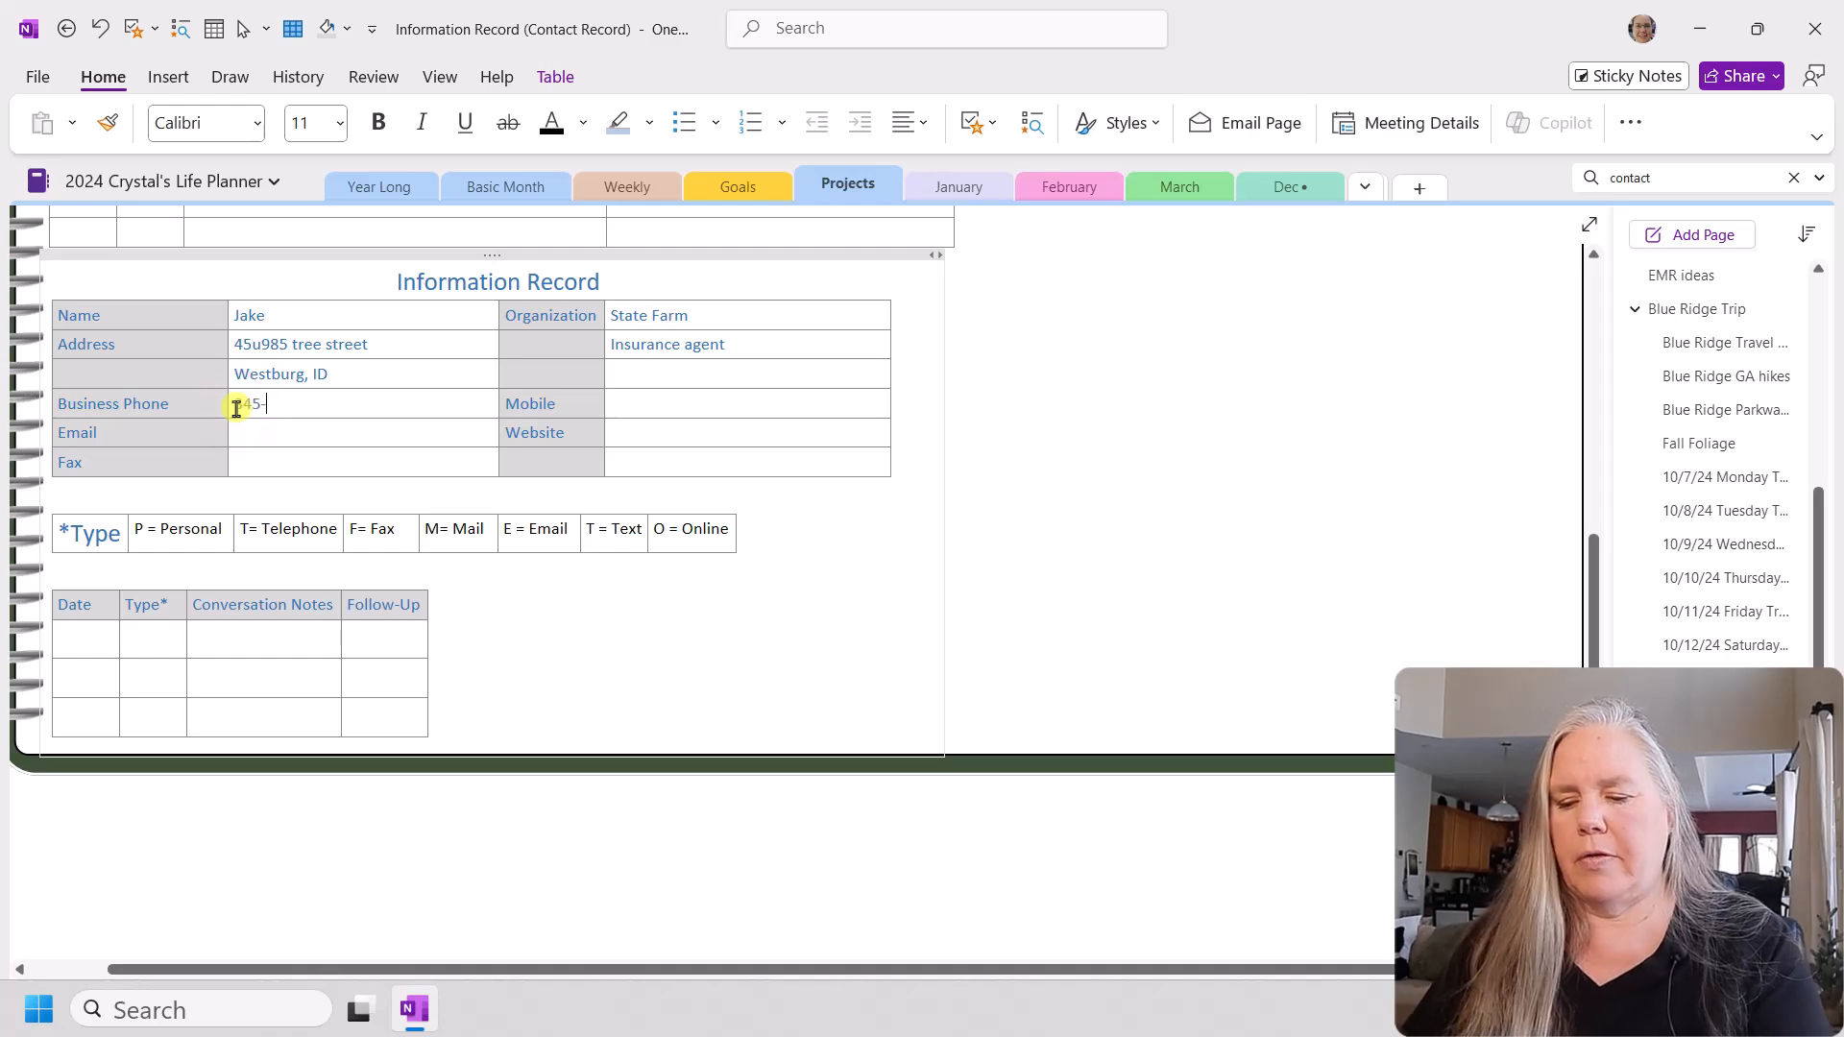
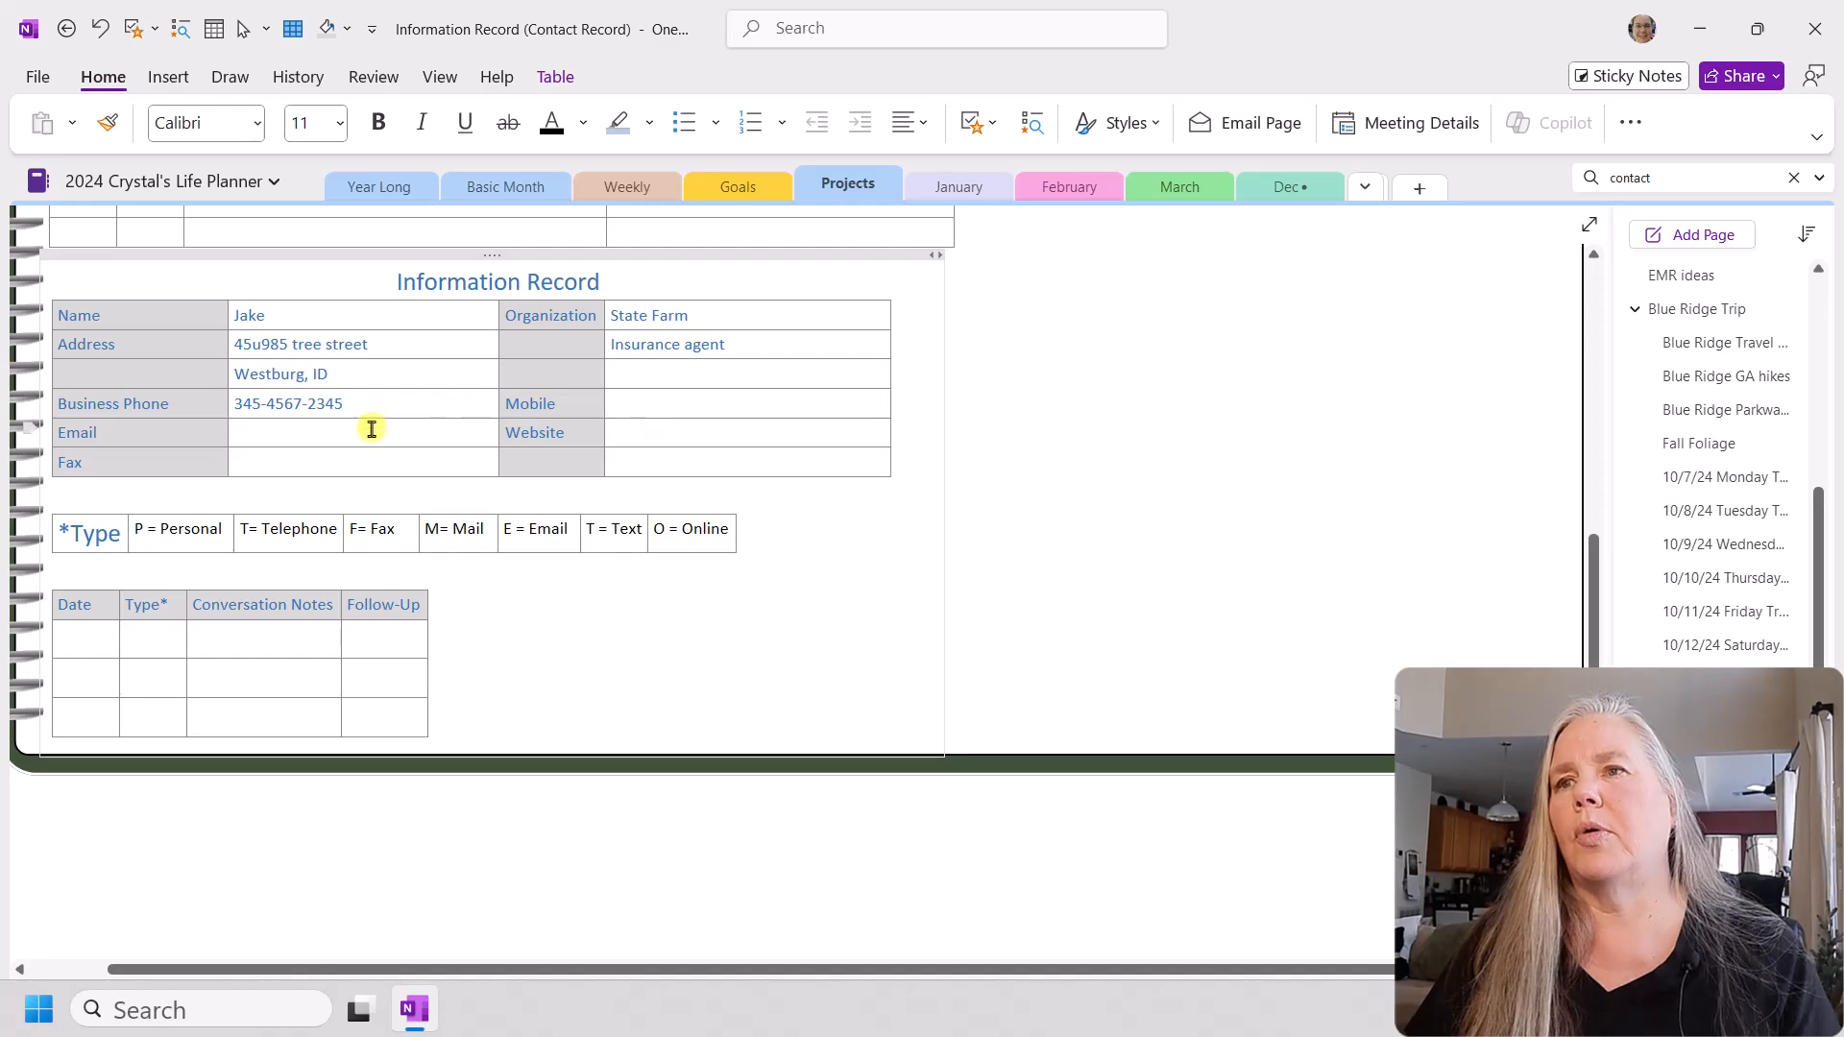
{"action": "left_click", "coordinate": [302, 426]}
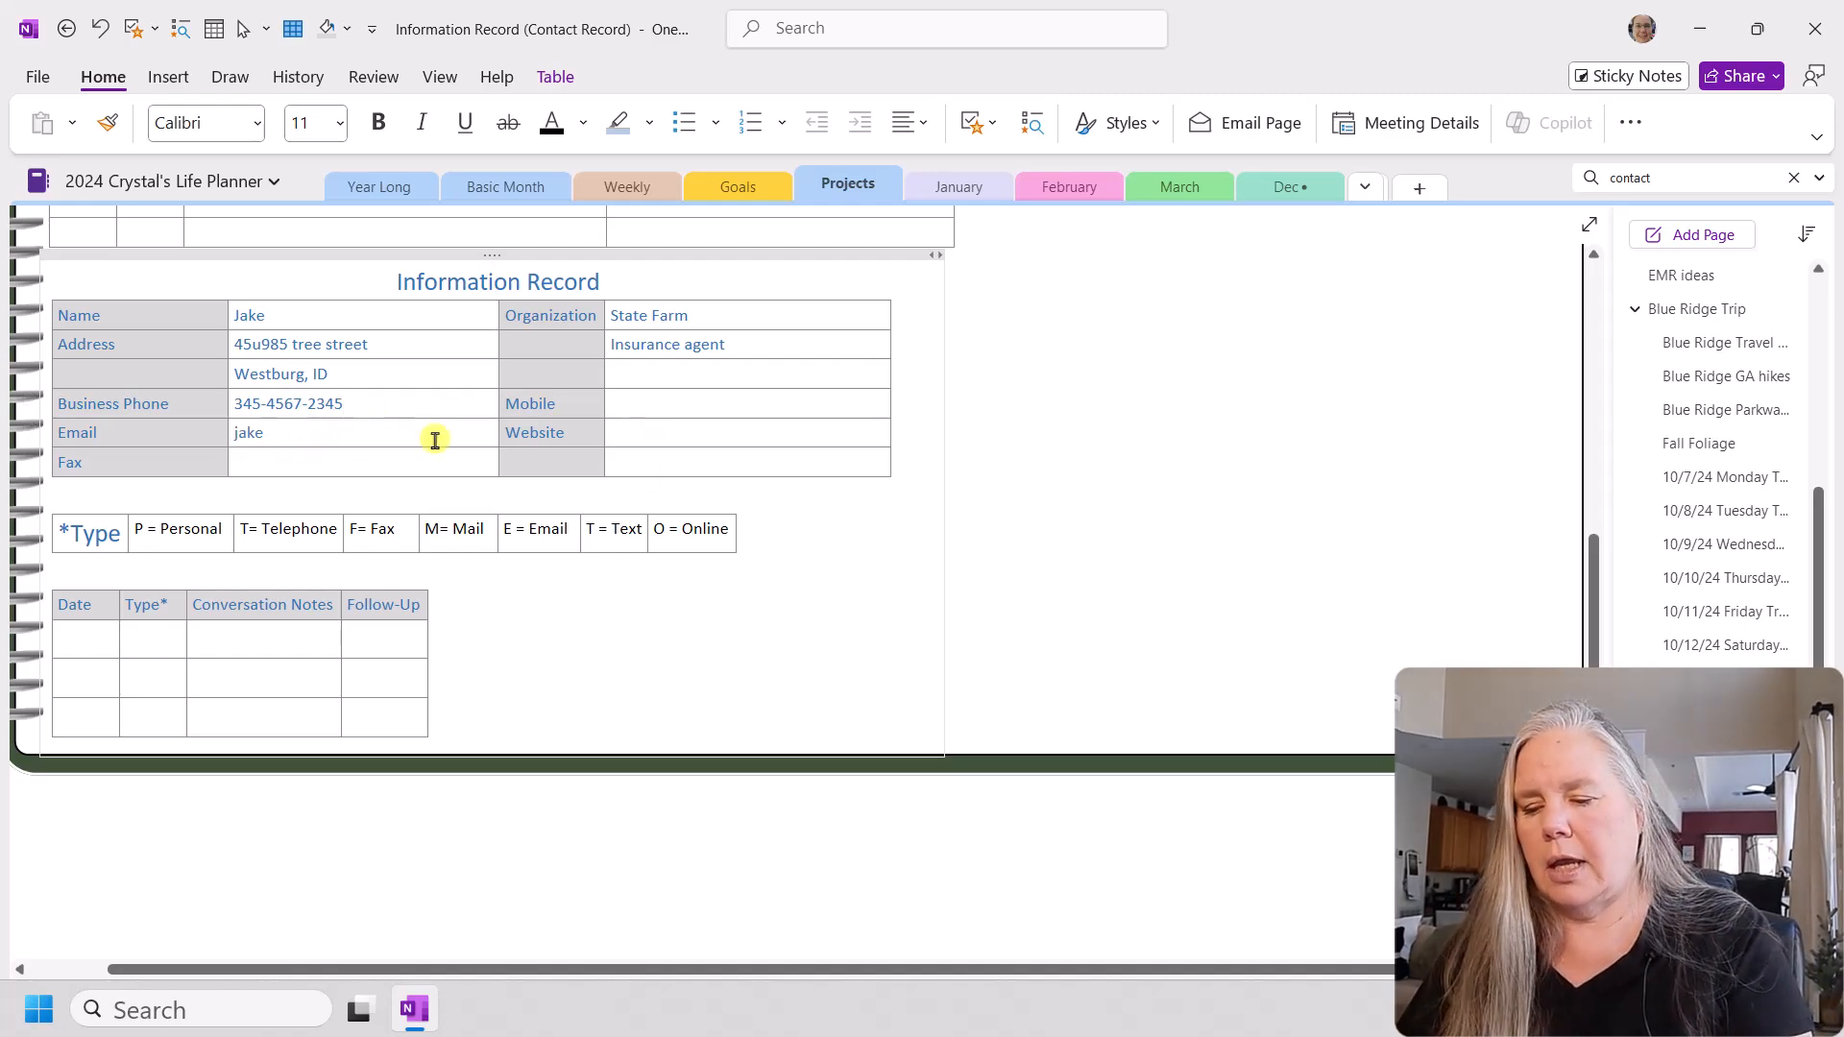
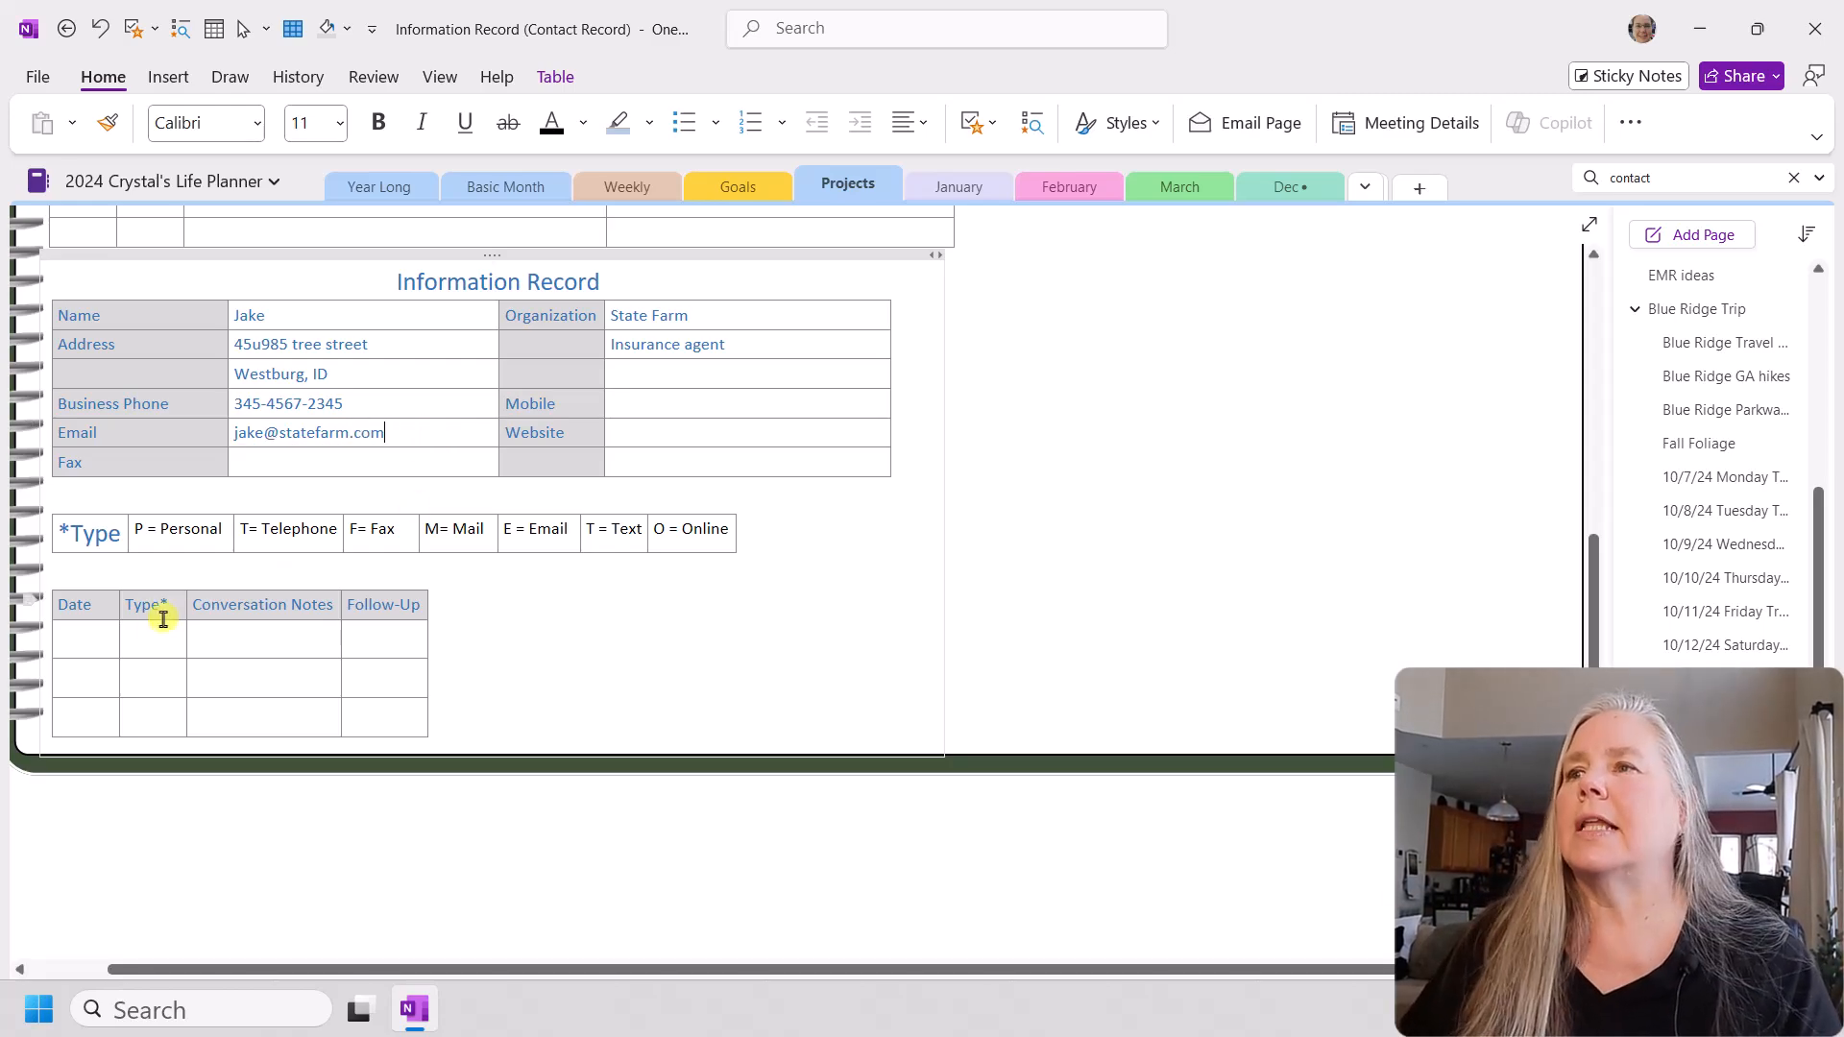
Step: Enter the date 3-5-25 and type code M in the first blank row of the new conversation notes table
{"action": "left_click", "coordinate": [68, 646]}
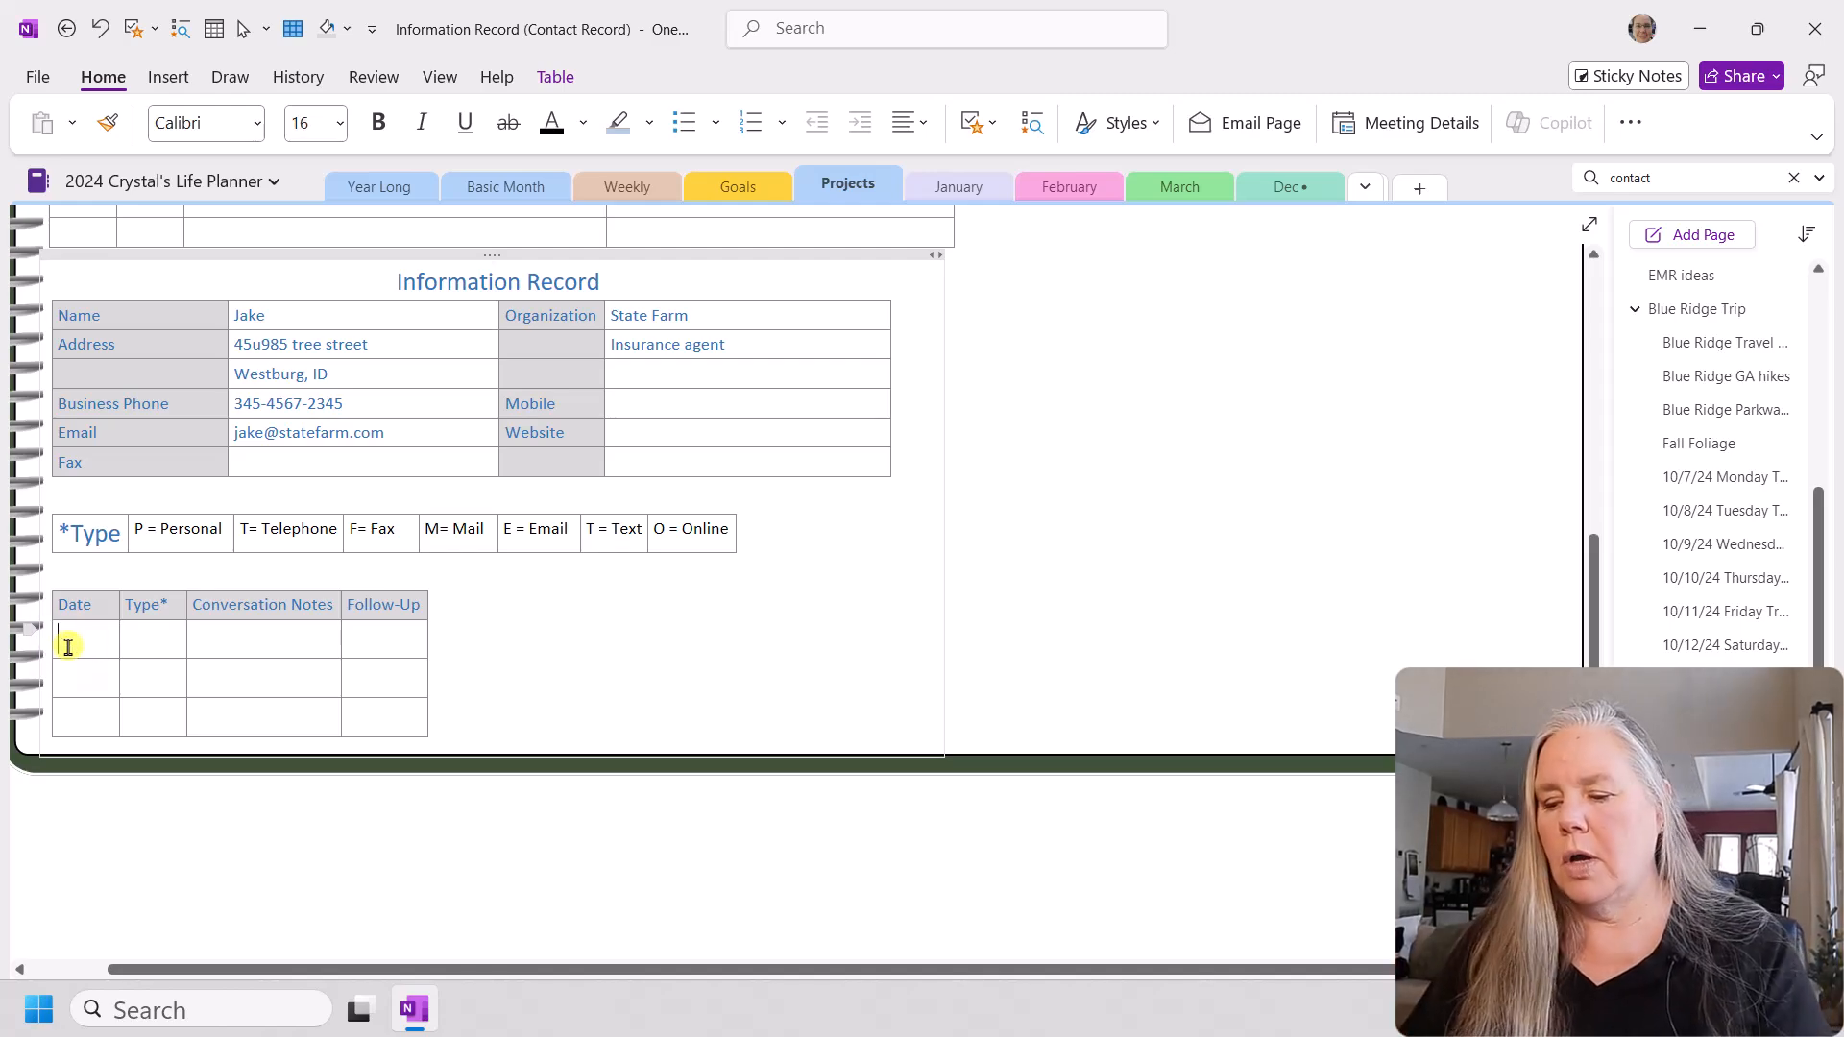
{"action": "type", "text": "3-5"}
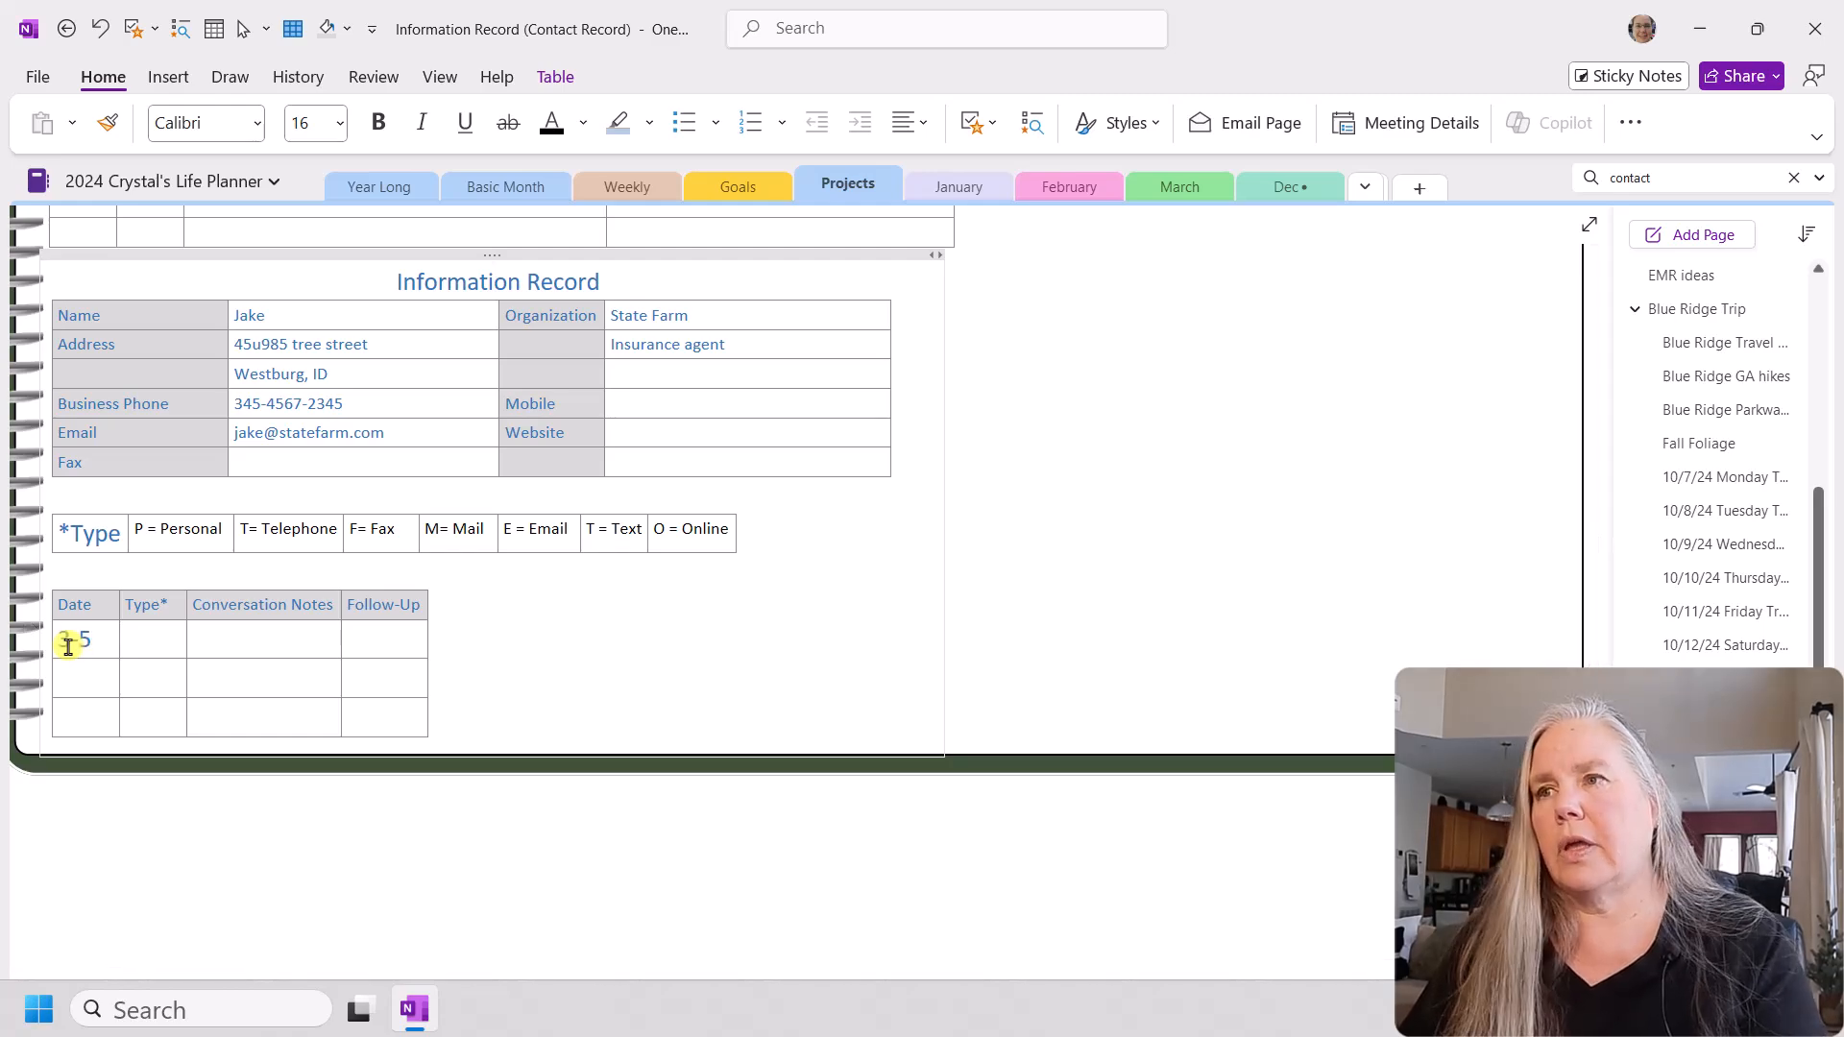
{"action": "type", "text": "-25"}
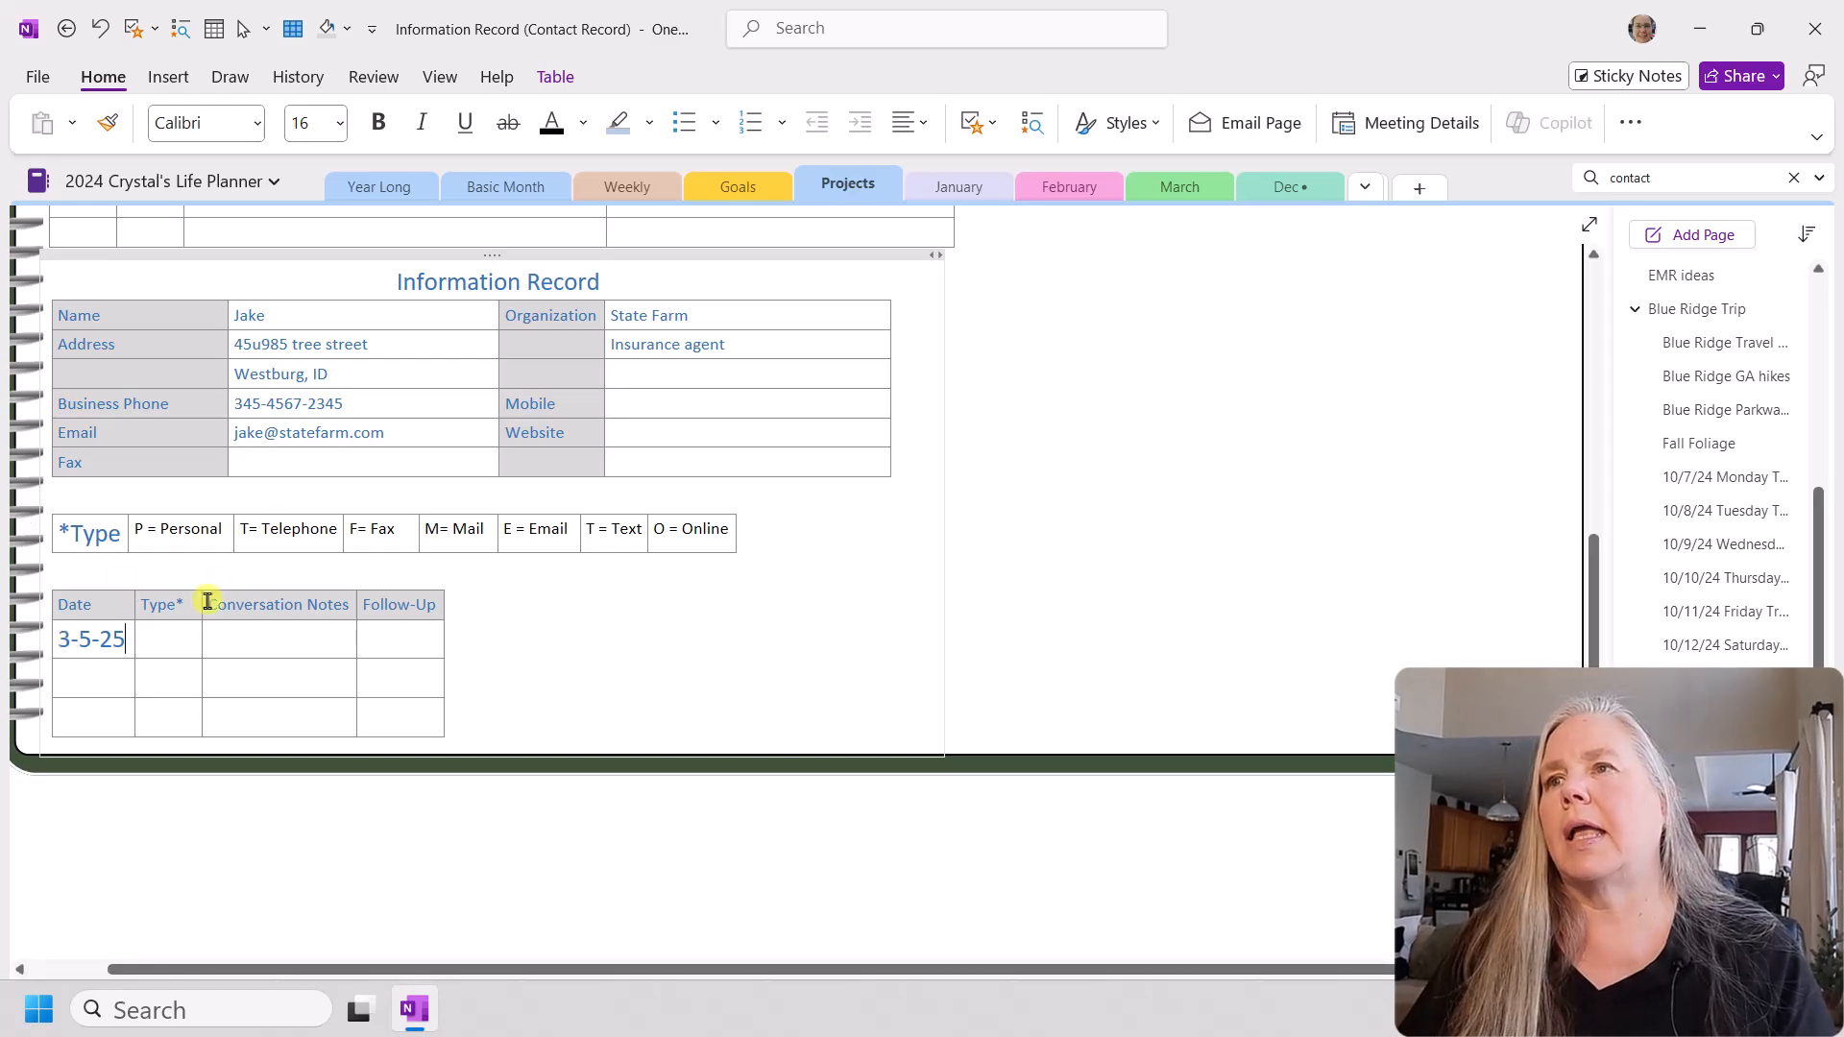
{"action": "type", "text": "M"}
Step: Enter "Refund check of unknown reason" as the conversation note in the first row of the new notes table
{"action": "left_click", "coordinate": [253, 643]}
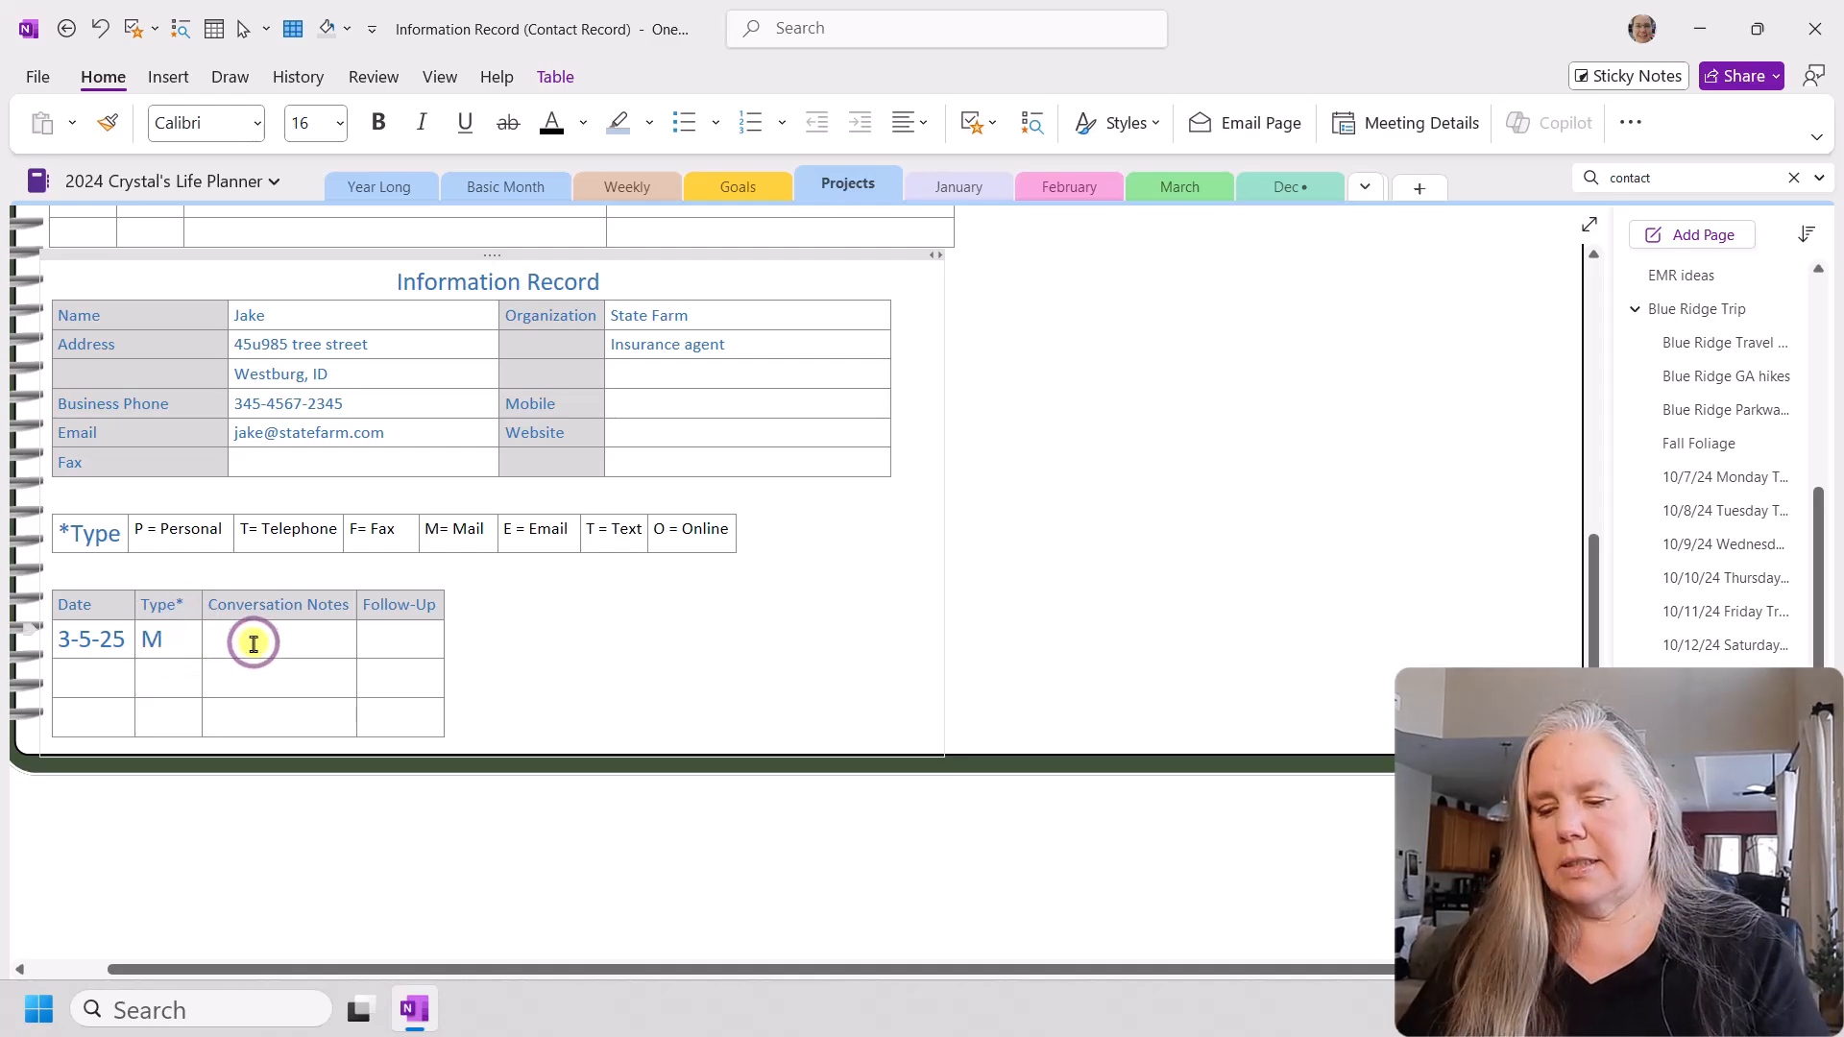
{"action": "type", "text": "refu"}
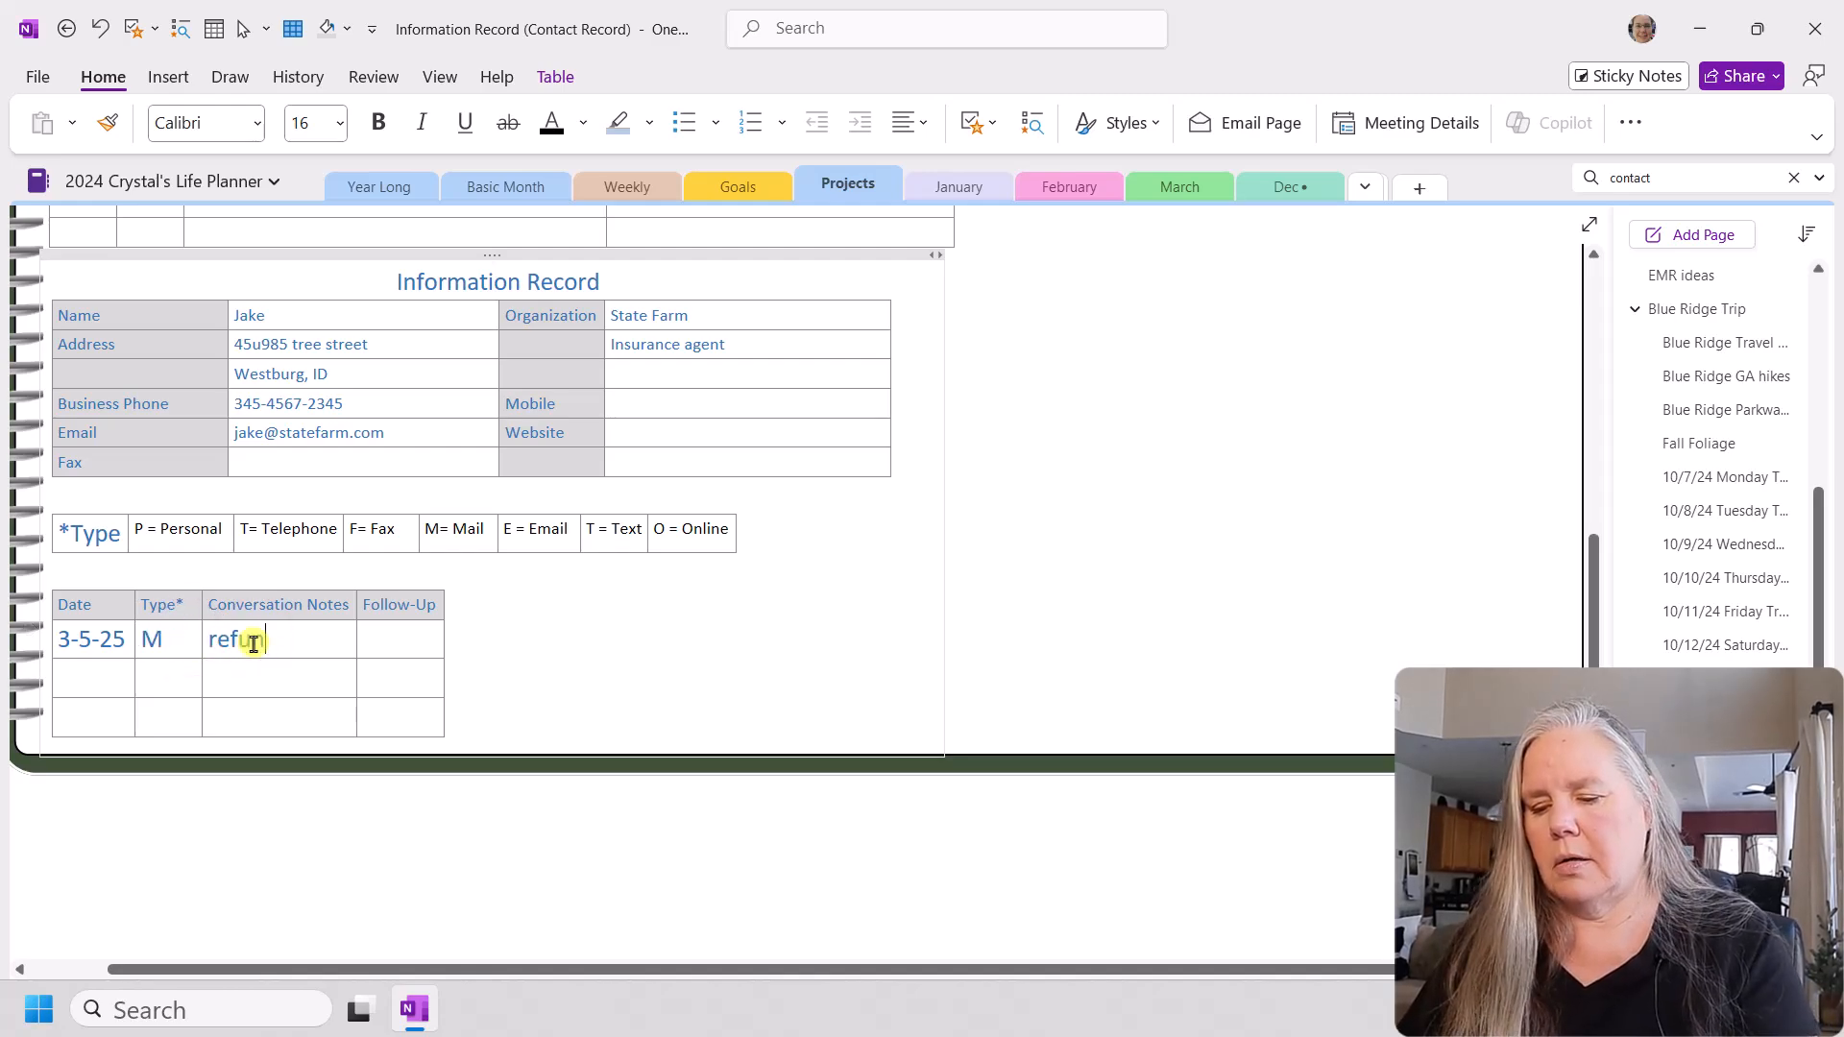
{"action": "type", "text": "nd che"}
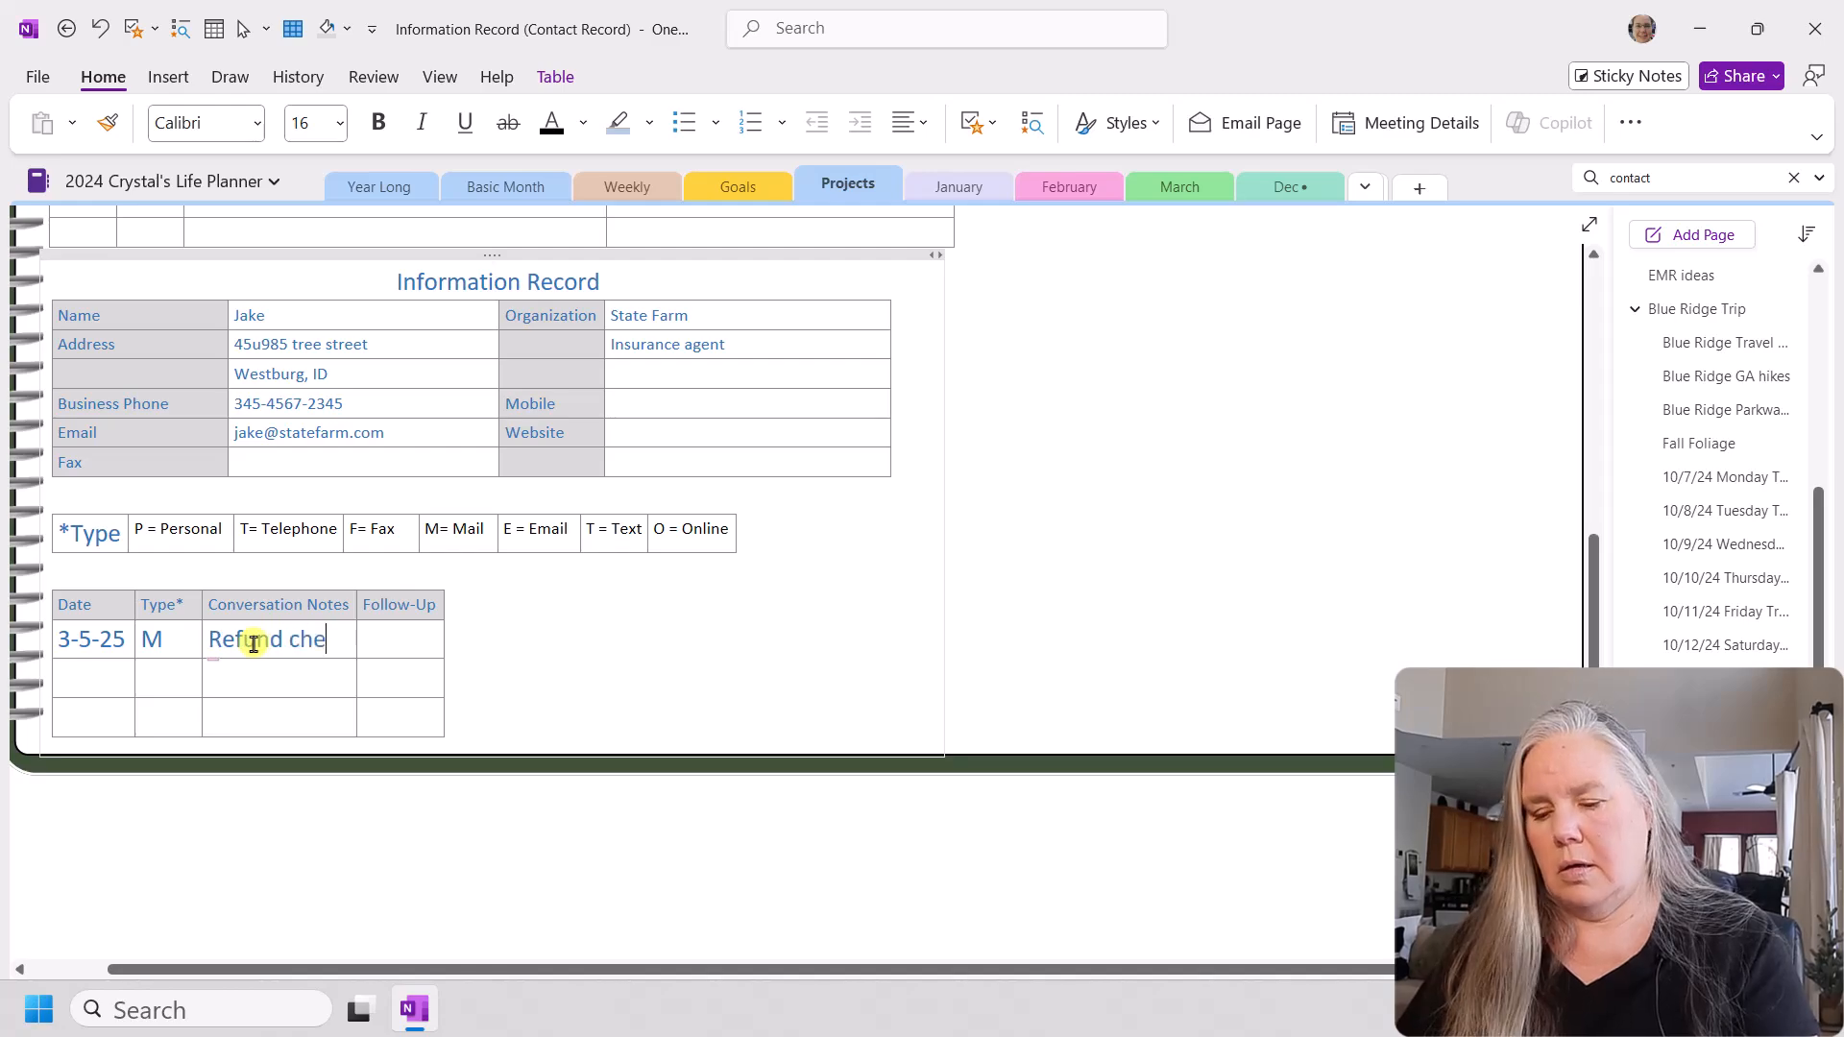
{"action": "type", "text": "ck"}
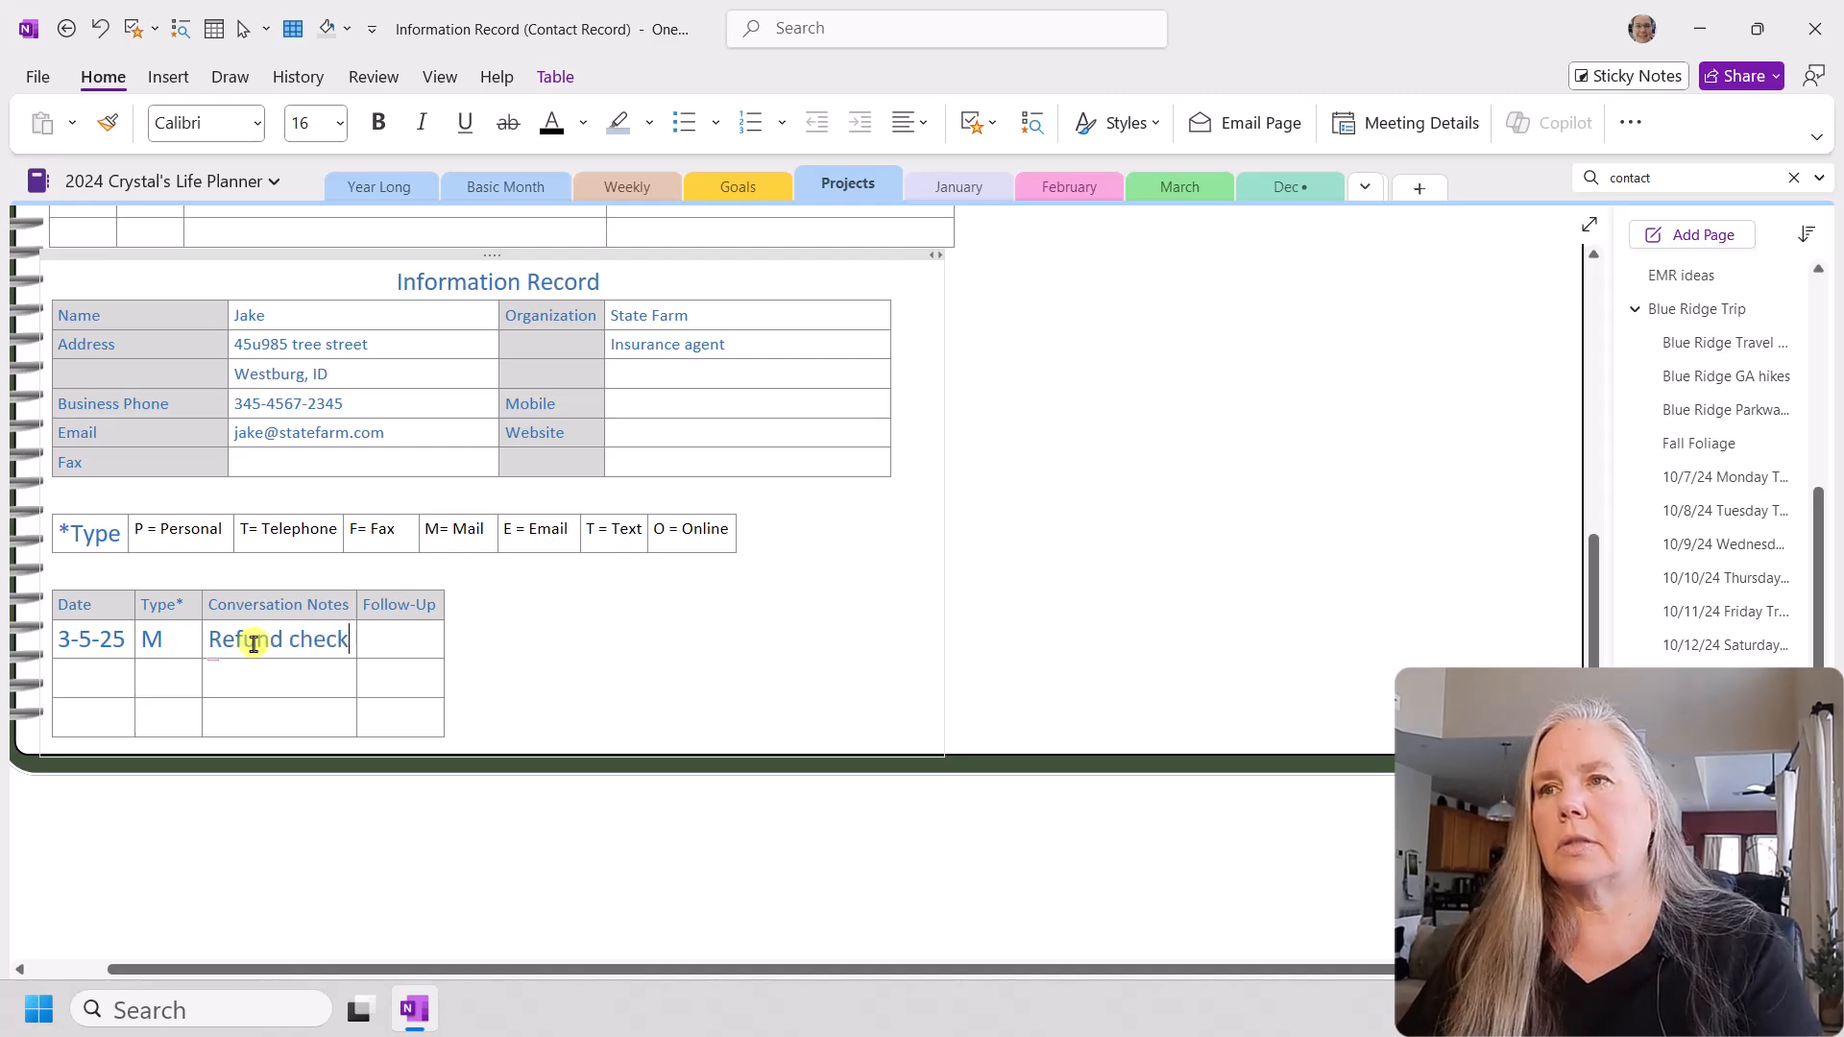
{"action": "type", "text": " of "}
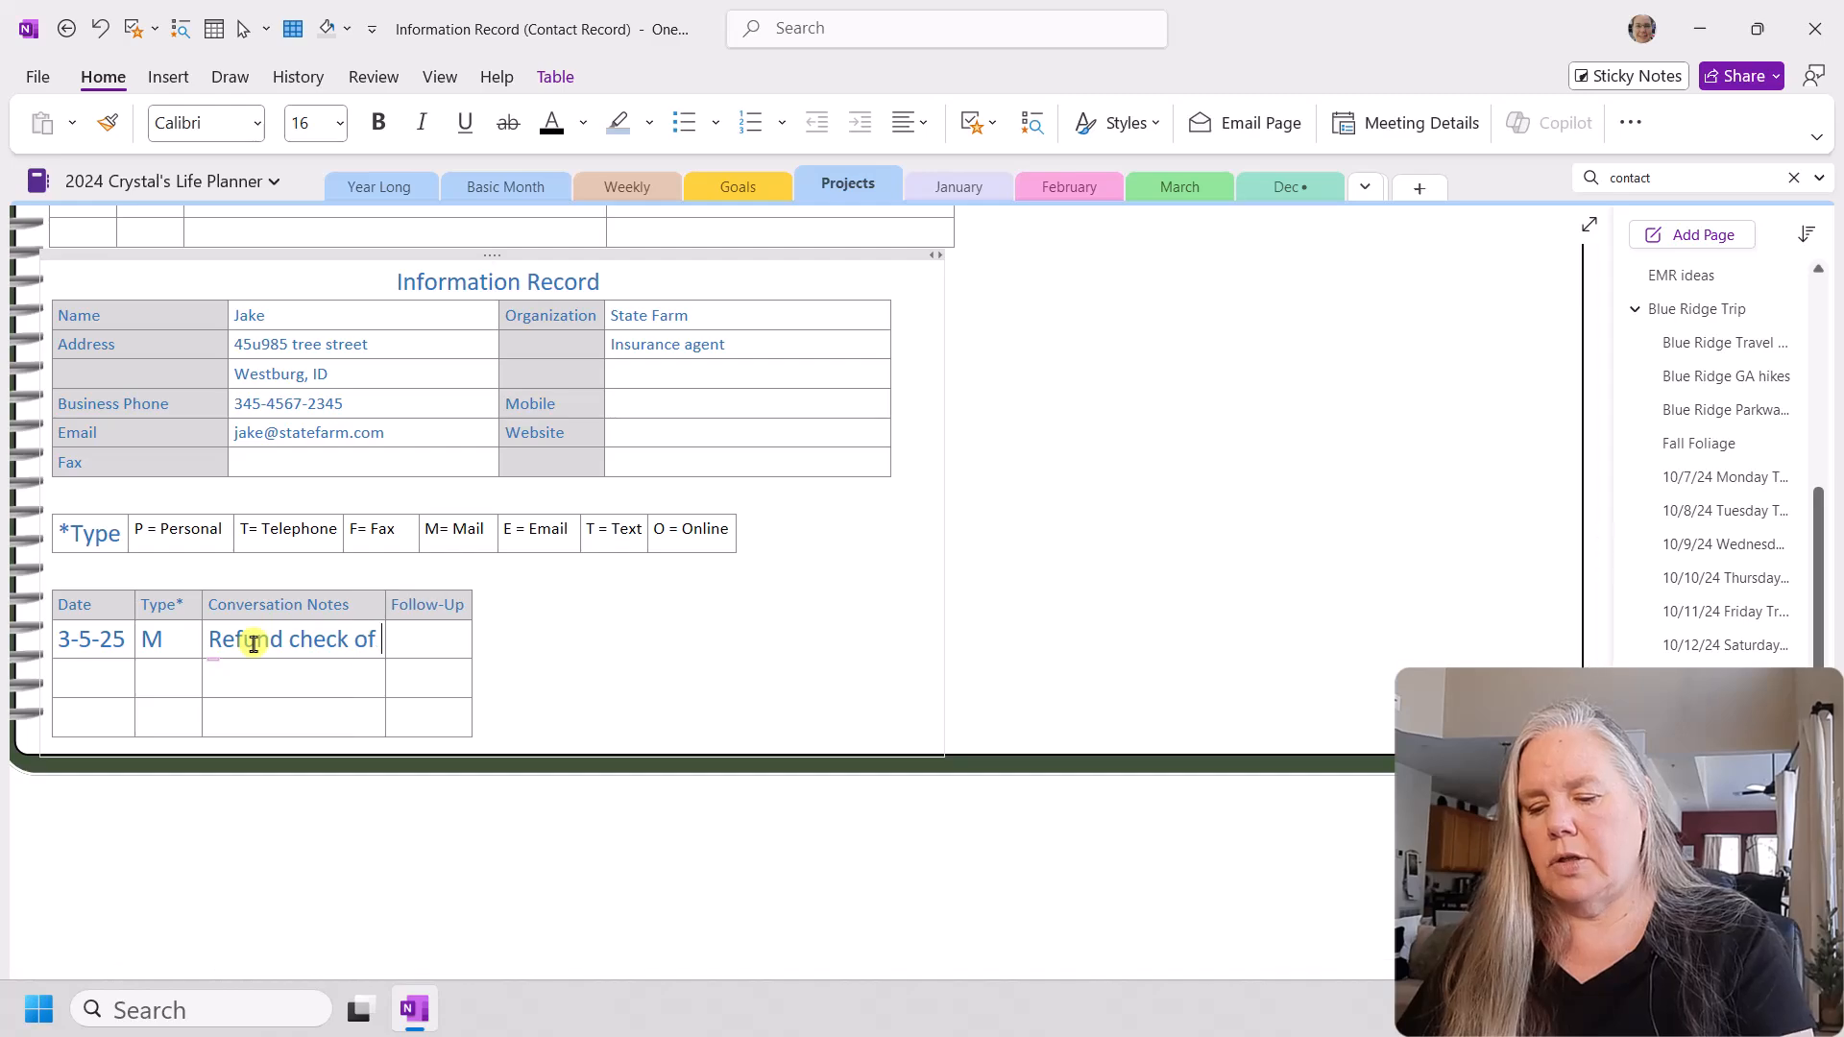
{"action": "type", "text": "unknow"}
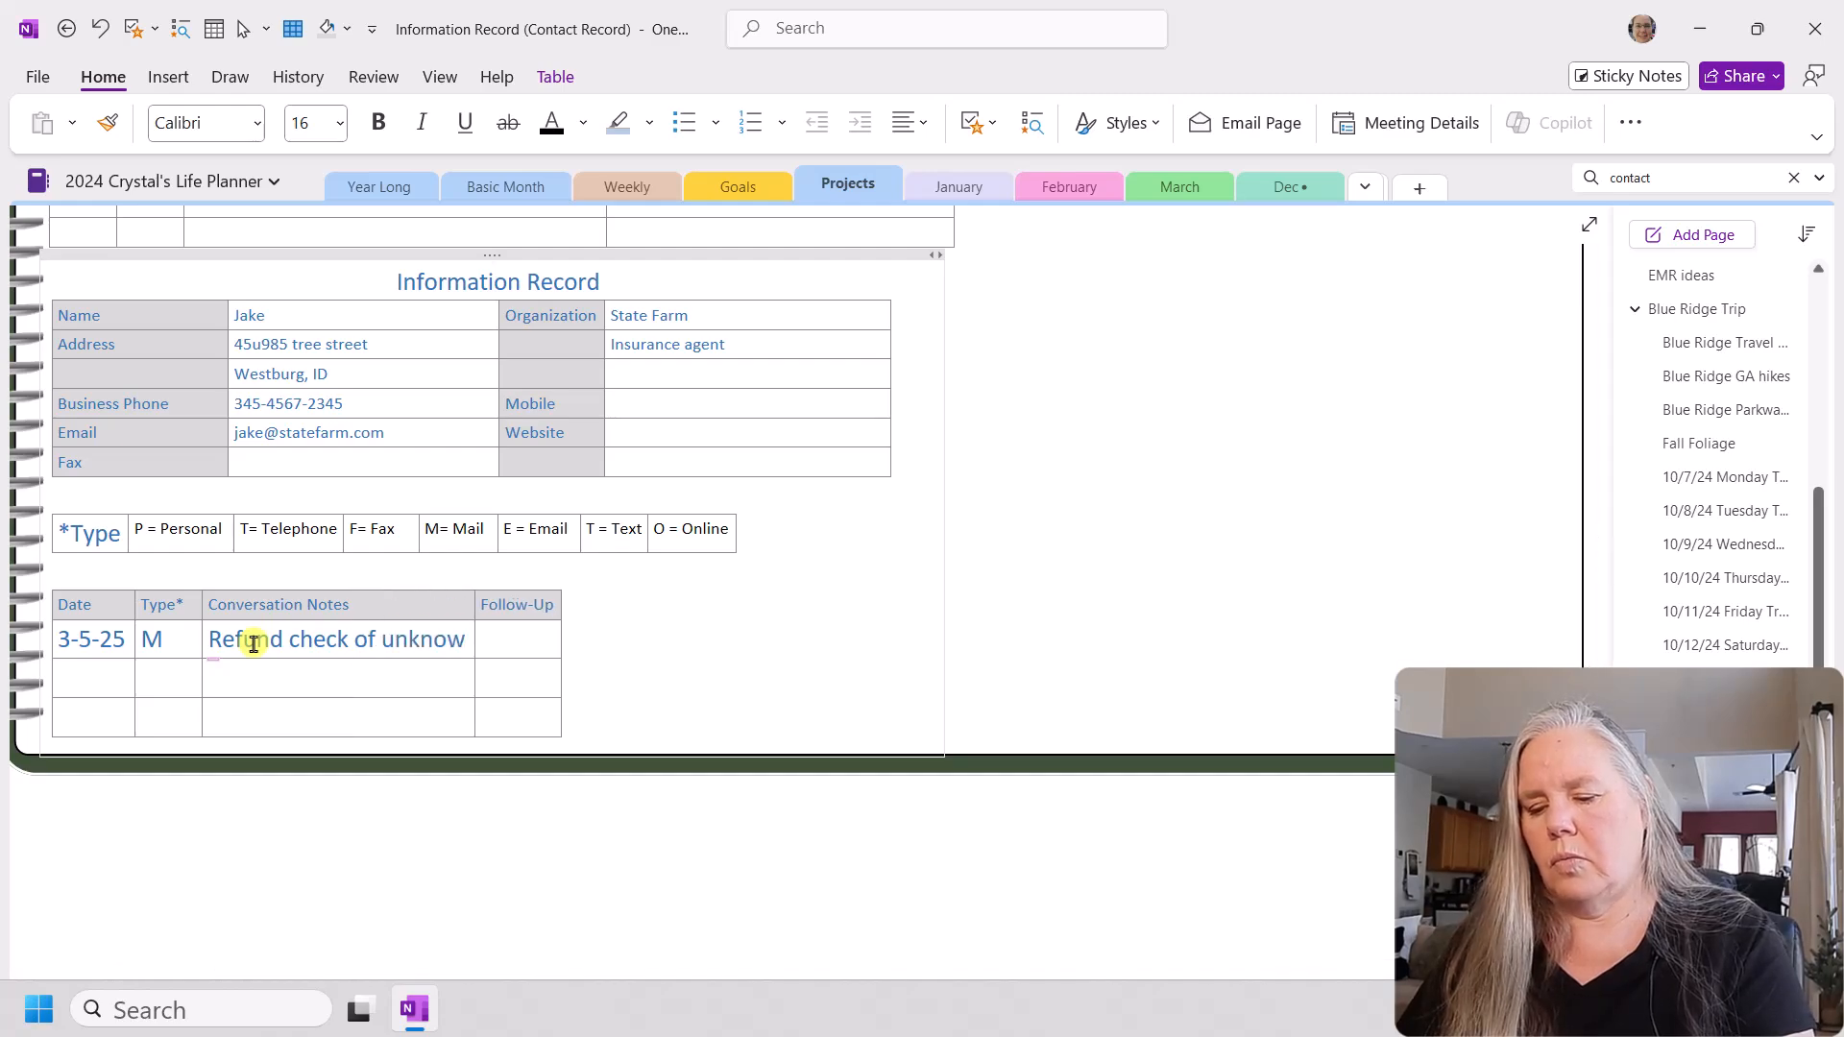
{"action": "type", "text": "n reasin"}
{"action": "key", "text": "BackSpace"}
{"action": "key", "text": "BackSpace"}
{"action": "type", "text": "on"}
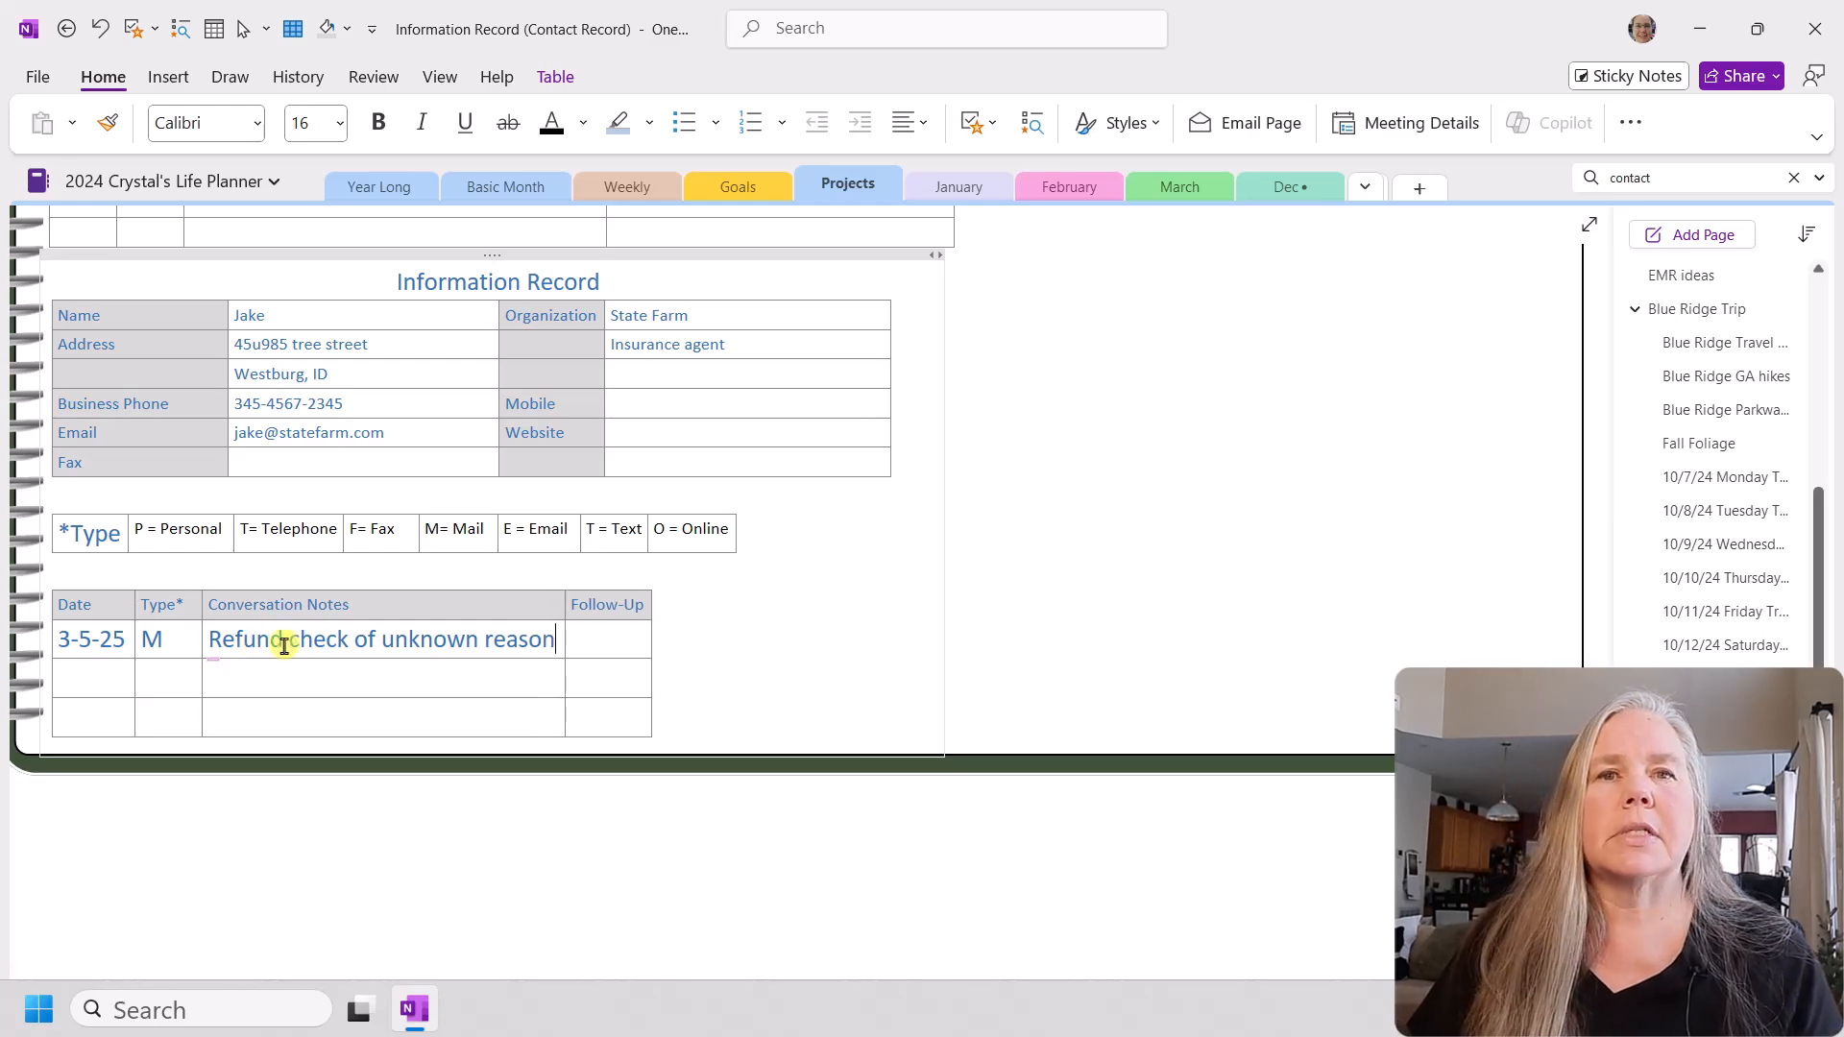
Step: Fill in the first row's follow-up with a reminder to call the contact by first name "and ask why I got a refund"
{"action": "left_click", "coordinate": [602, 644]}
{"action": "type", "text": "Call J"}
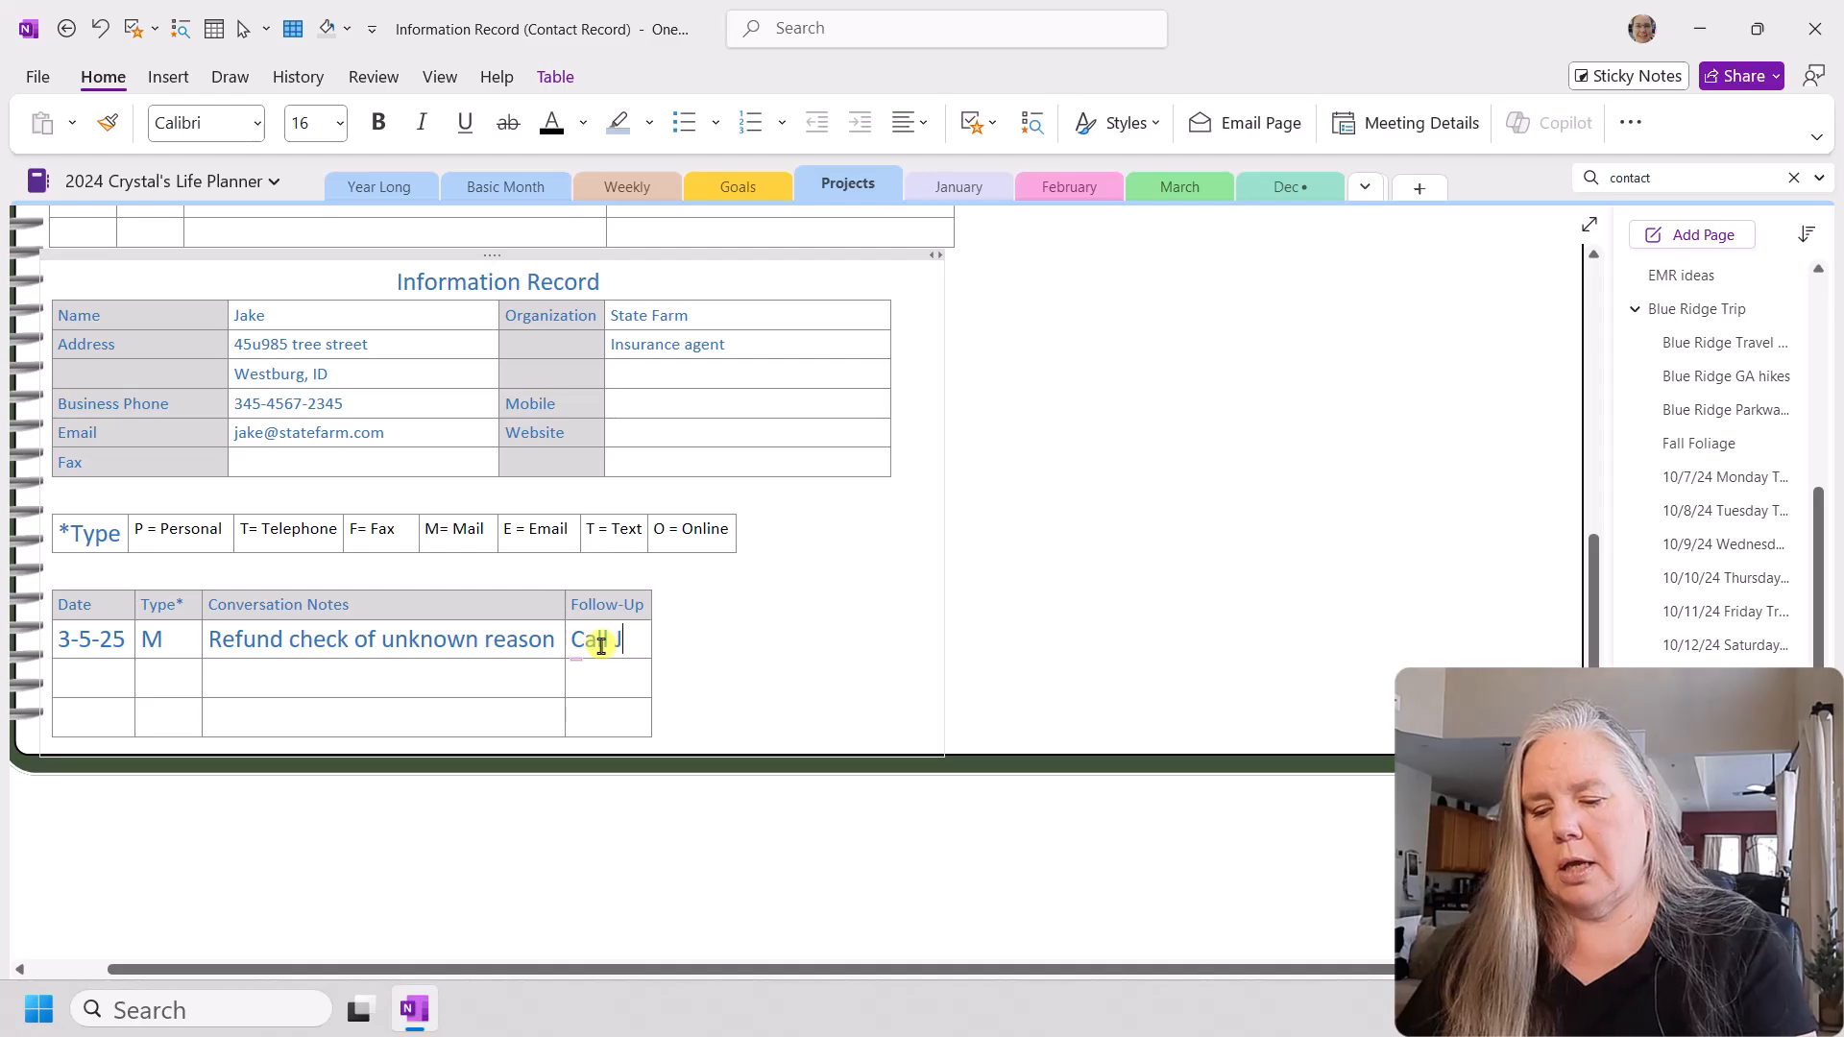
{"action": "type", "text": "ake and a"}
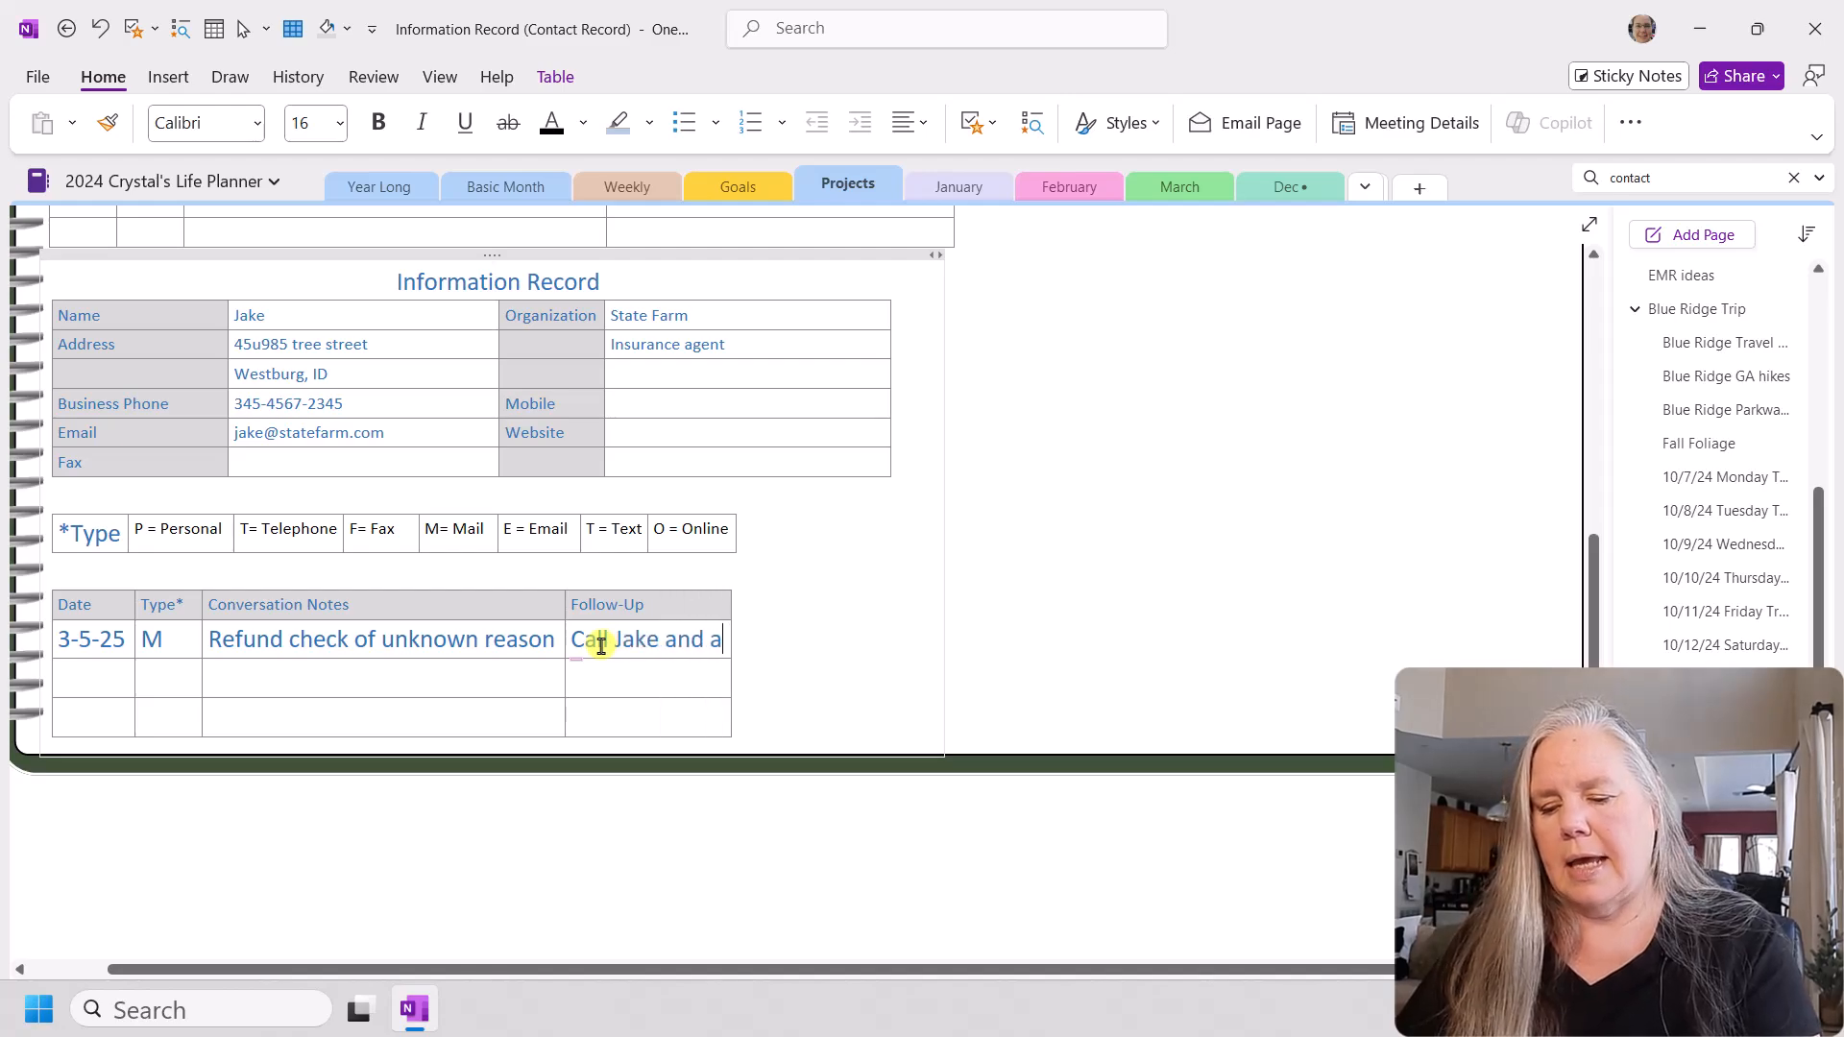
{"action": "type", "text": "sk why I"}
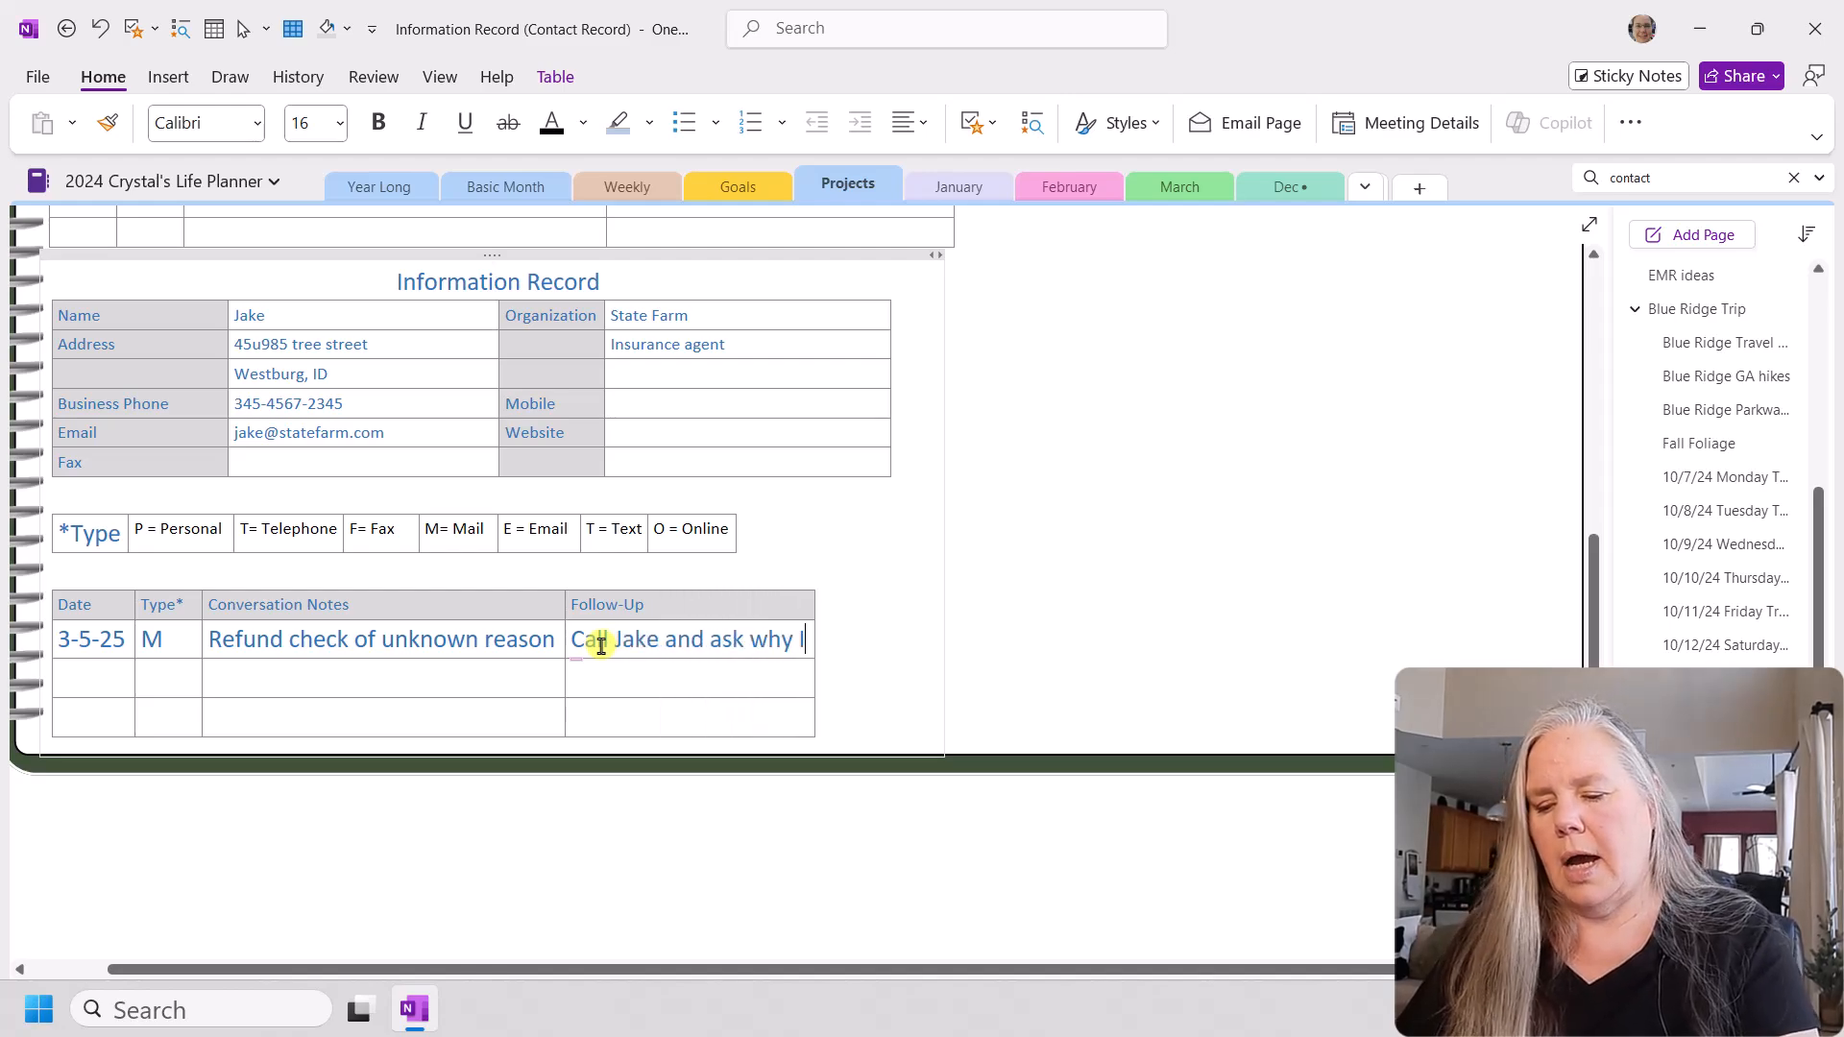
{"action": "type", "text": " got a refund"}
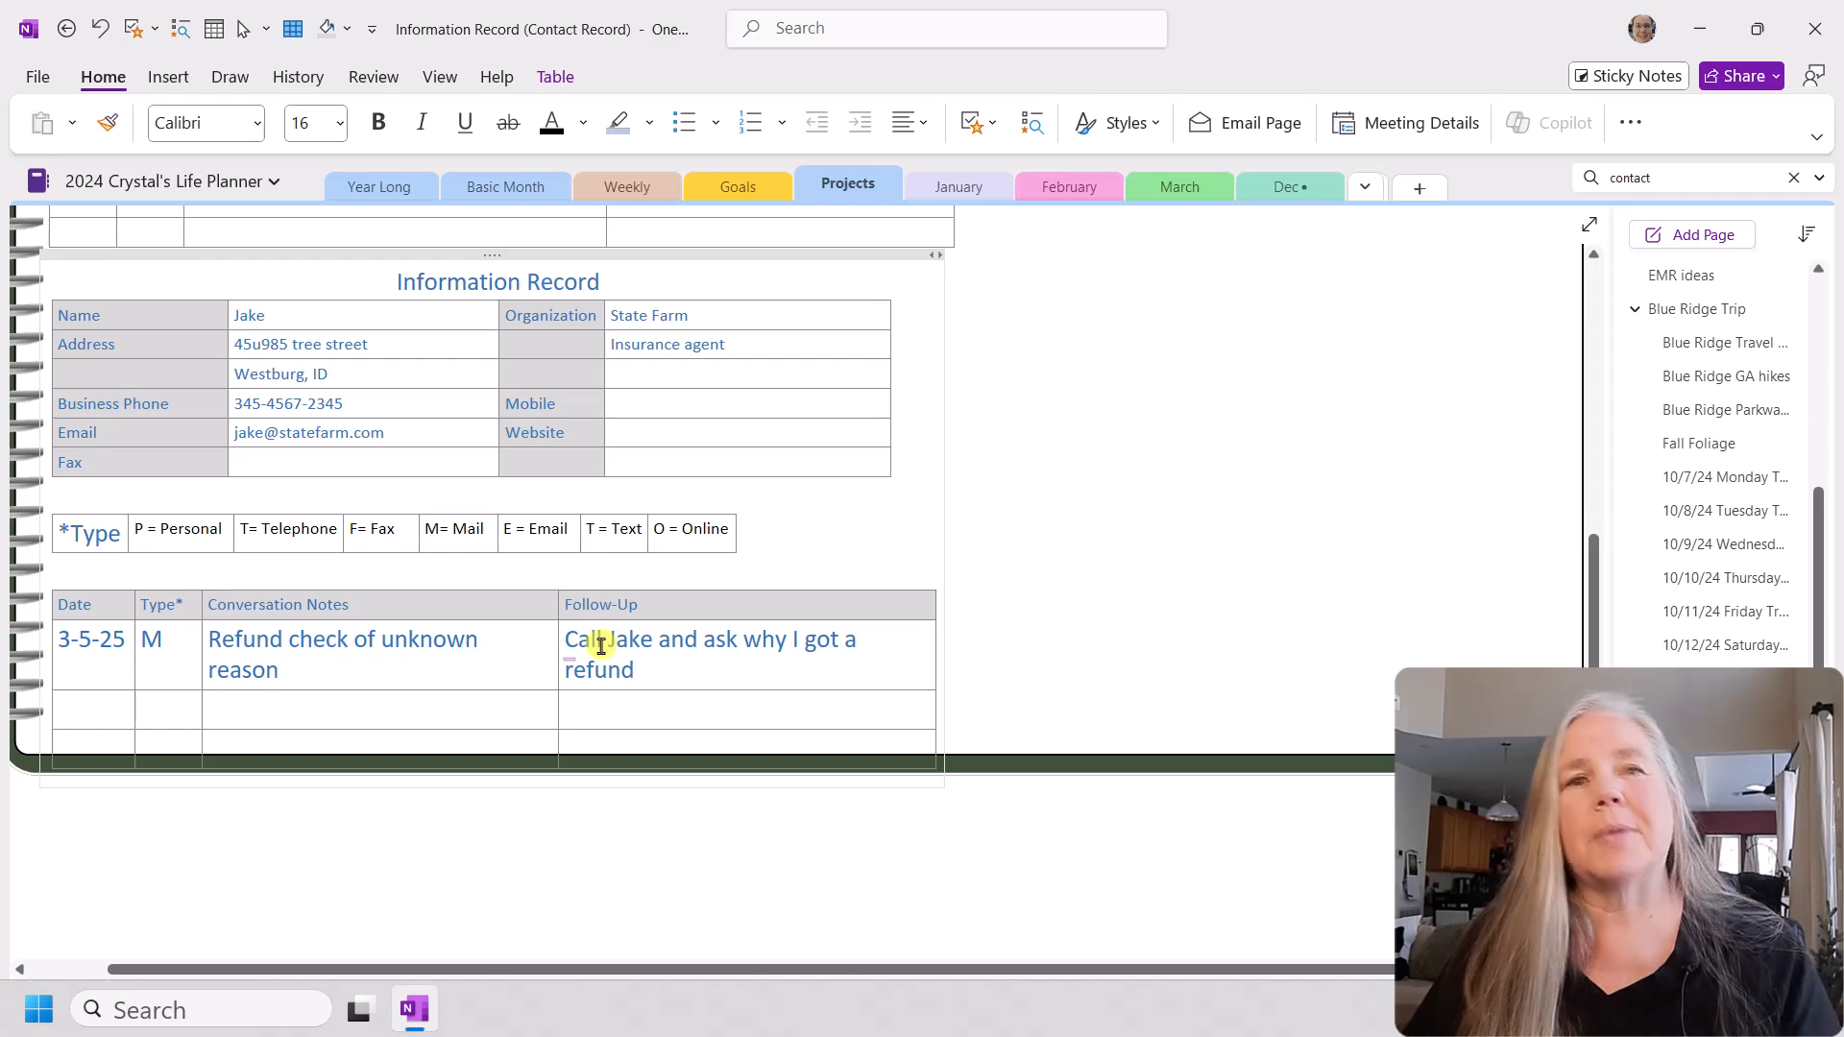
Step: Format the entry rows of the conversation notes table with font size 11 and black text
{"action": "left_click_drag", "start_coordinate": [642, 666], "coordinate": [112, 646]}
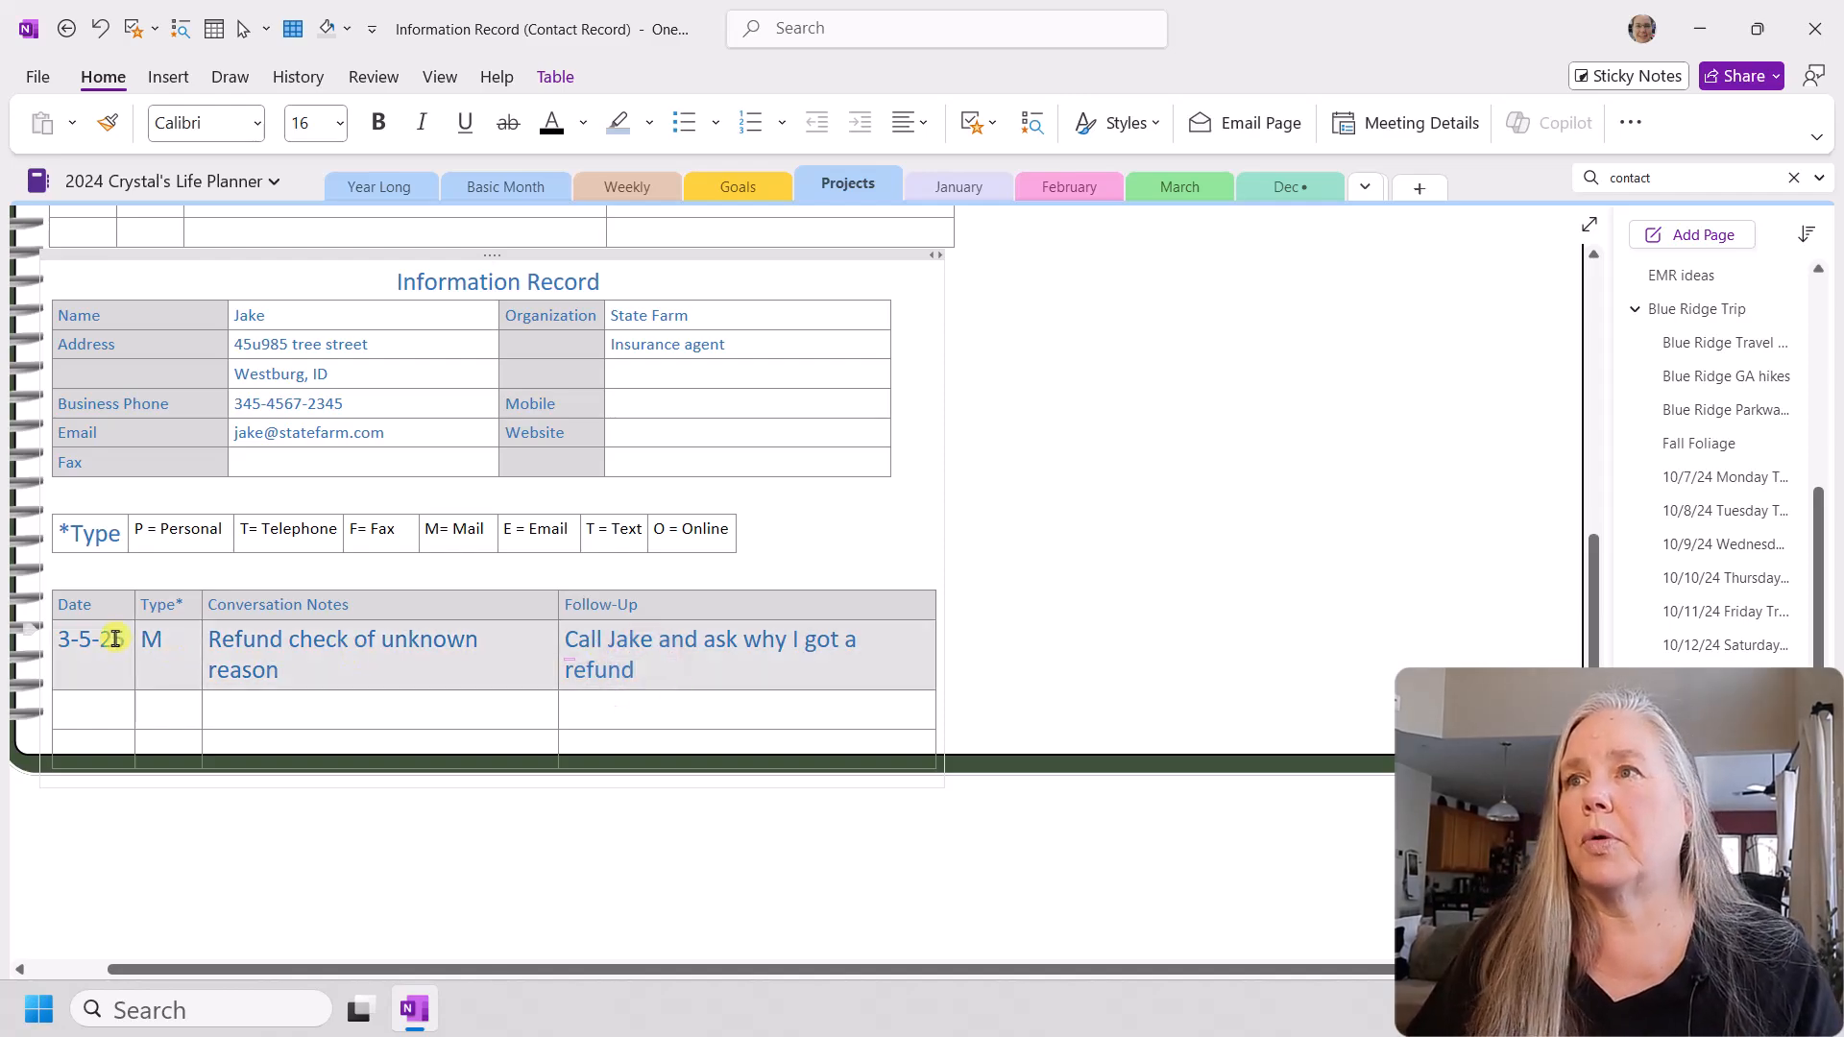
{"action": "left_click", "coordinate": [115, 691]}
{"action": "left_click_drag", "start_coordinate": [49, 636], "coordinate": [815, 745]}
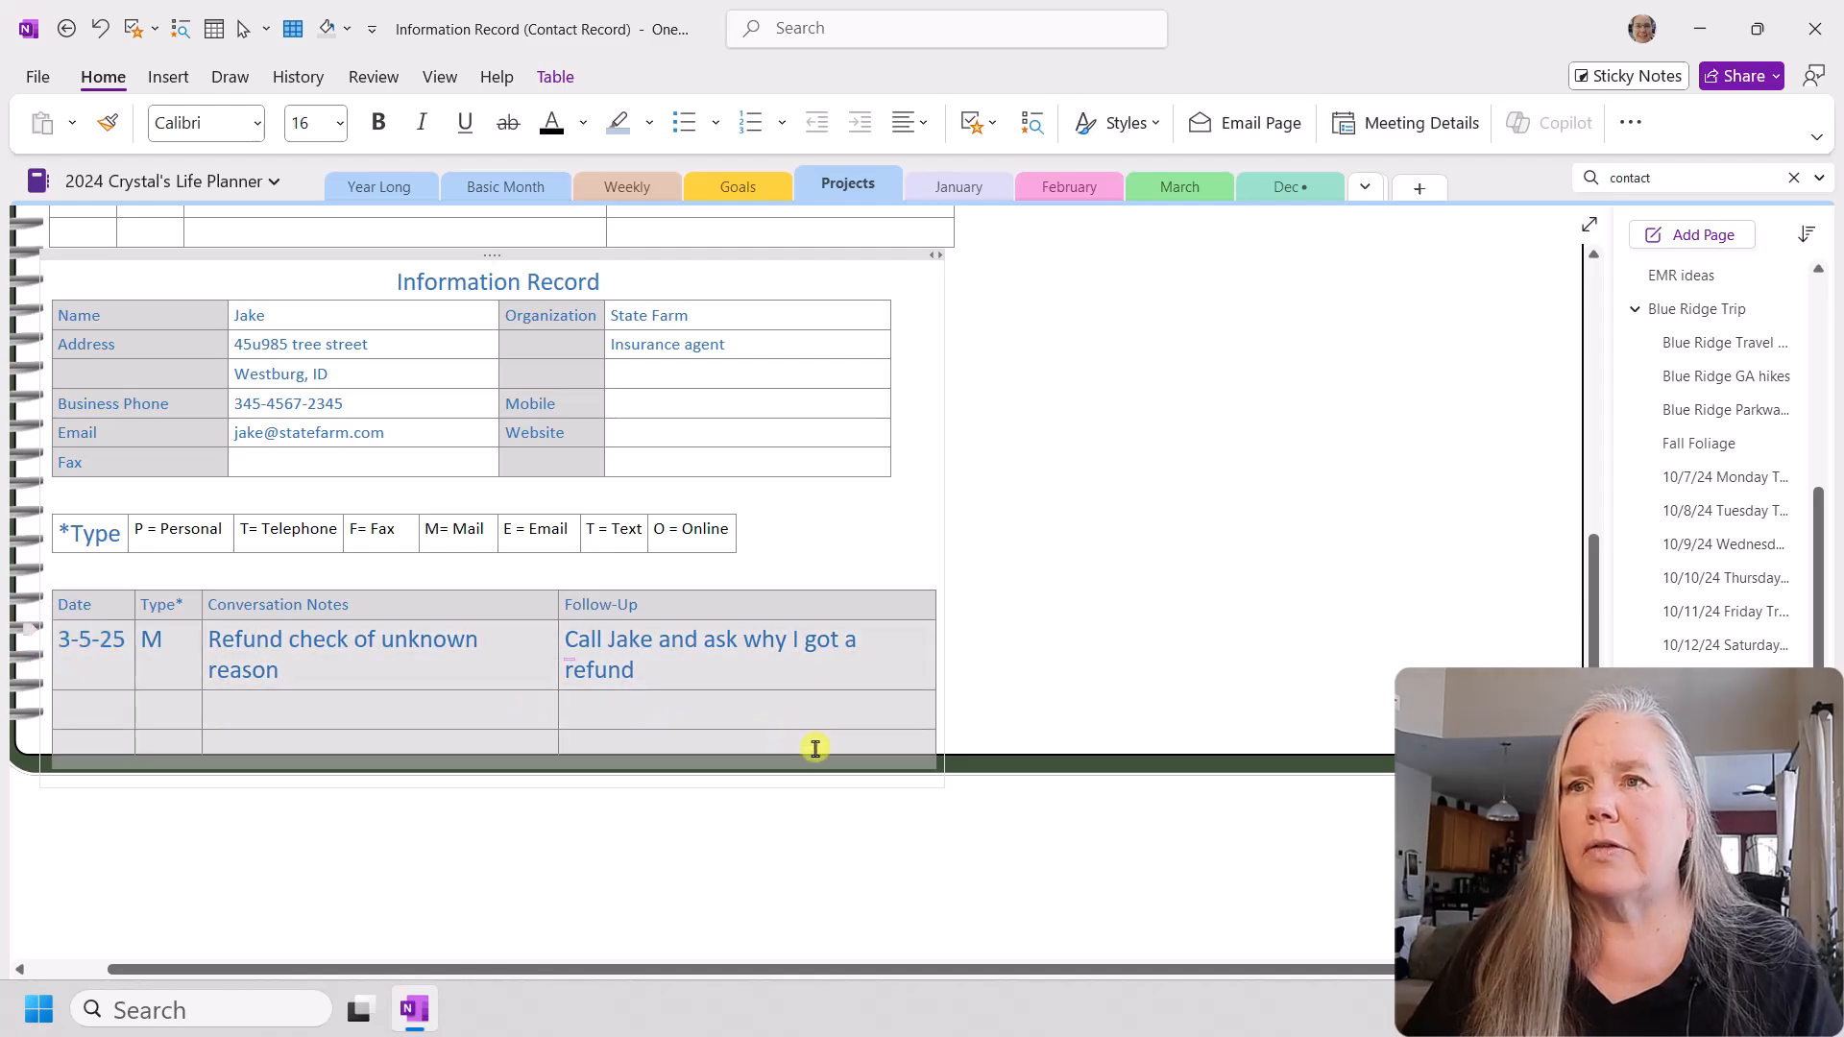
{"action": "left_click", "coordinate": [341, 122]}
{"action": "left_click", "coordinate": [309, 302]}
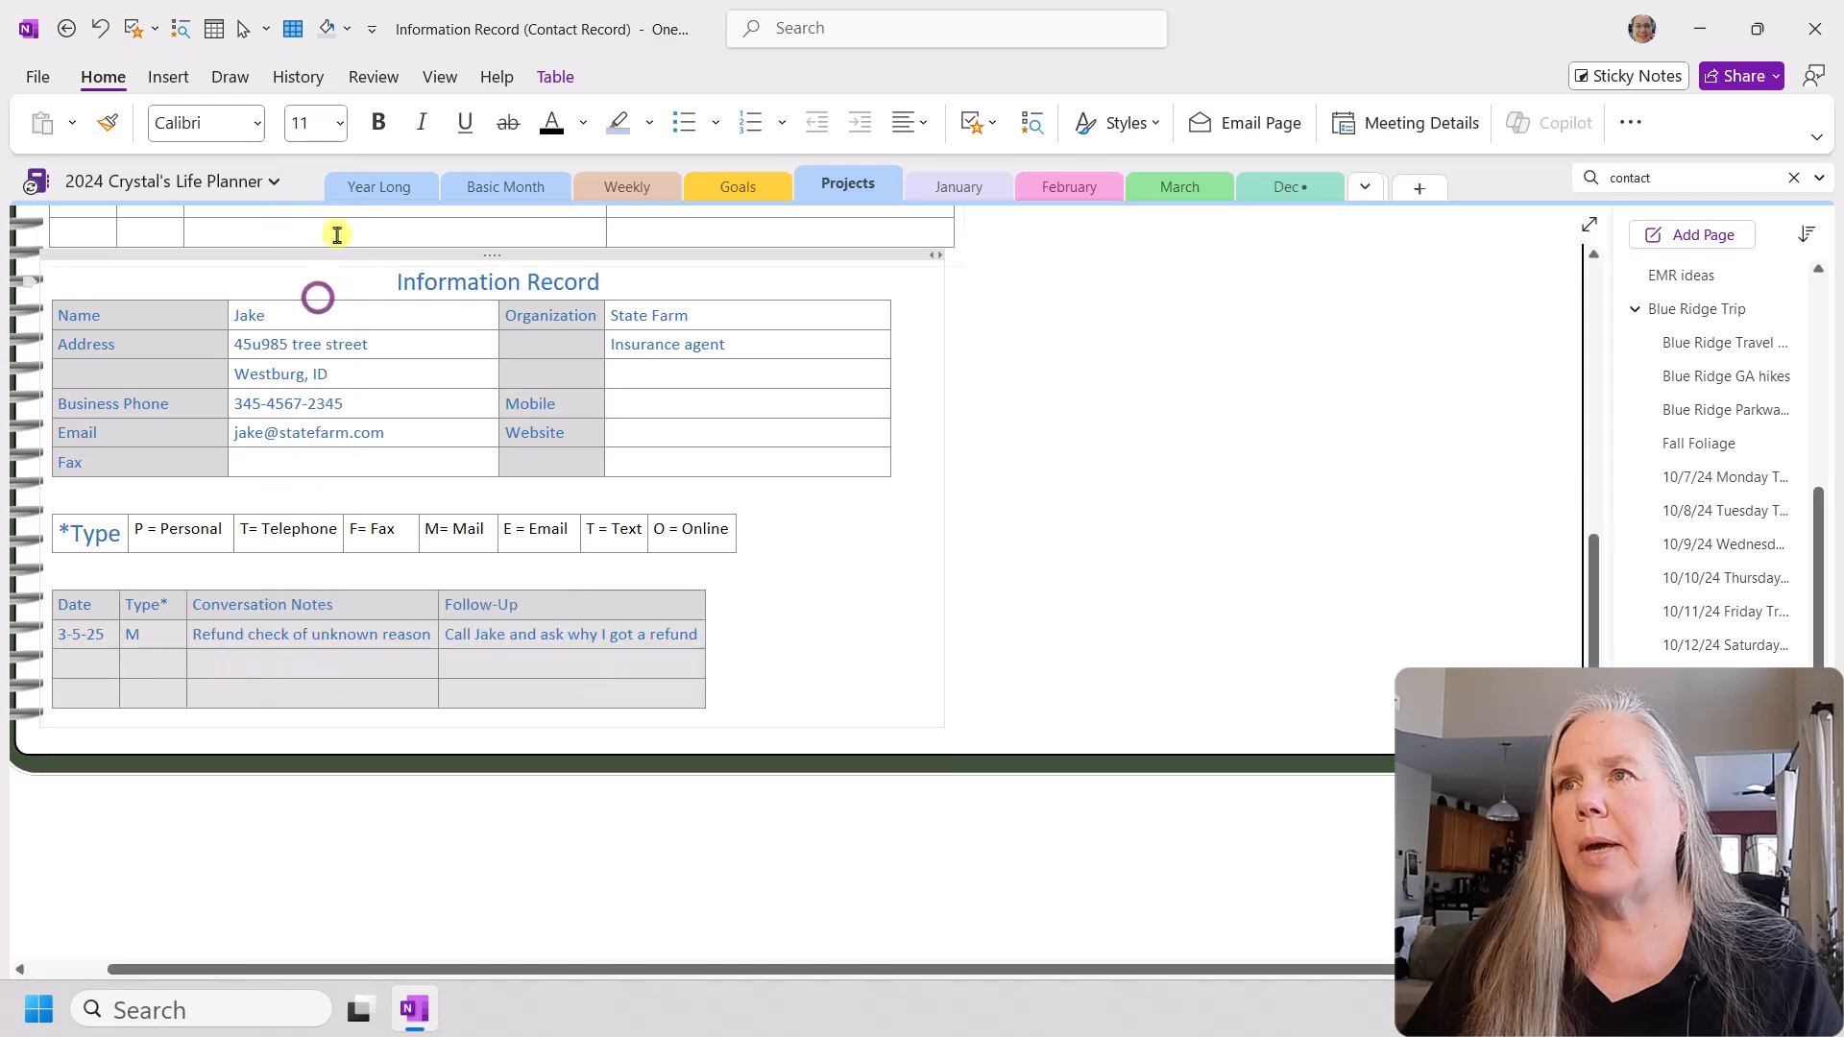
{"action": "left_click", "coordinate": [553, 122]}
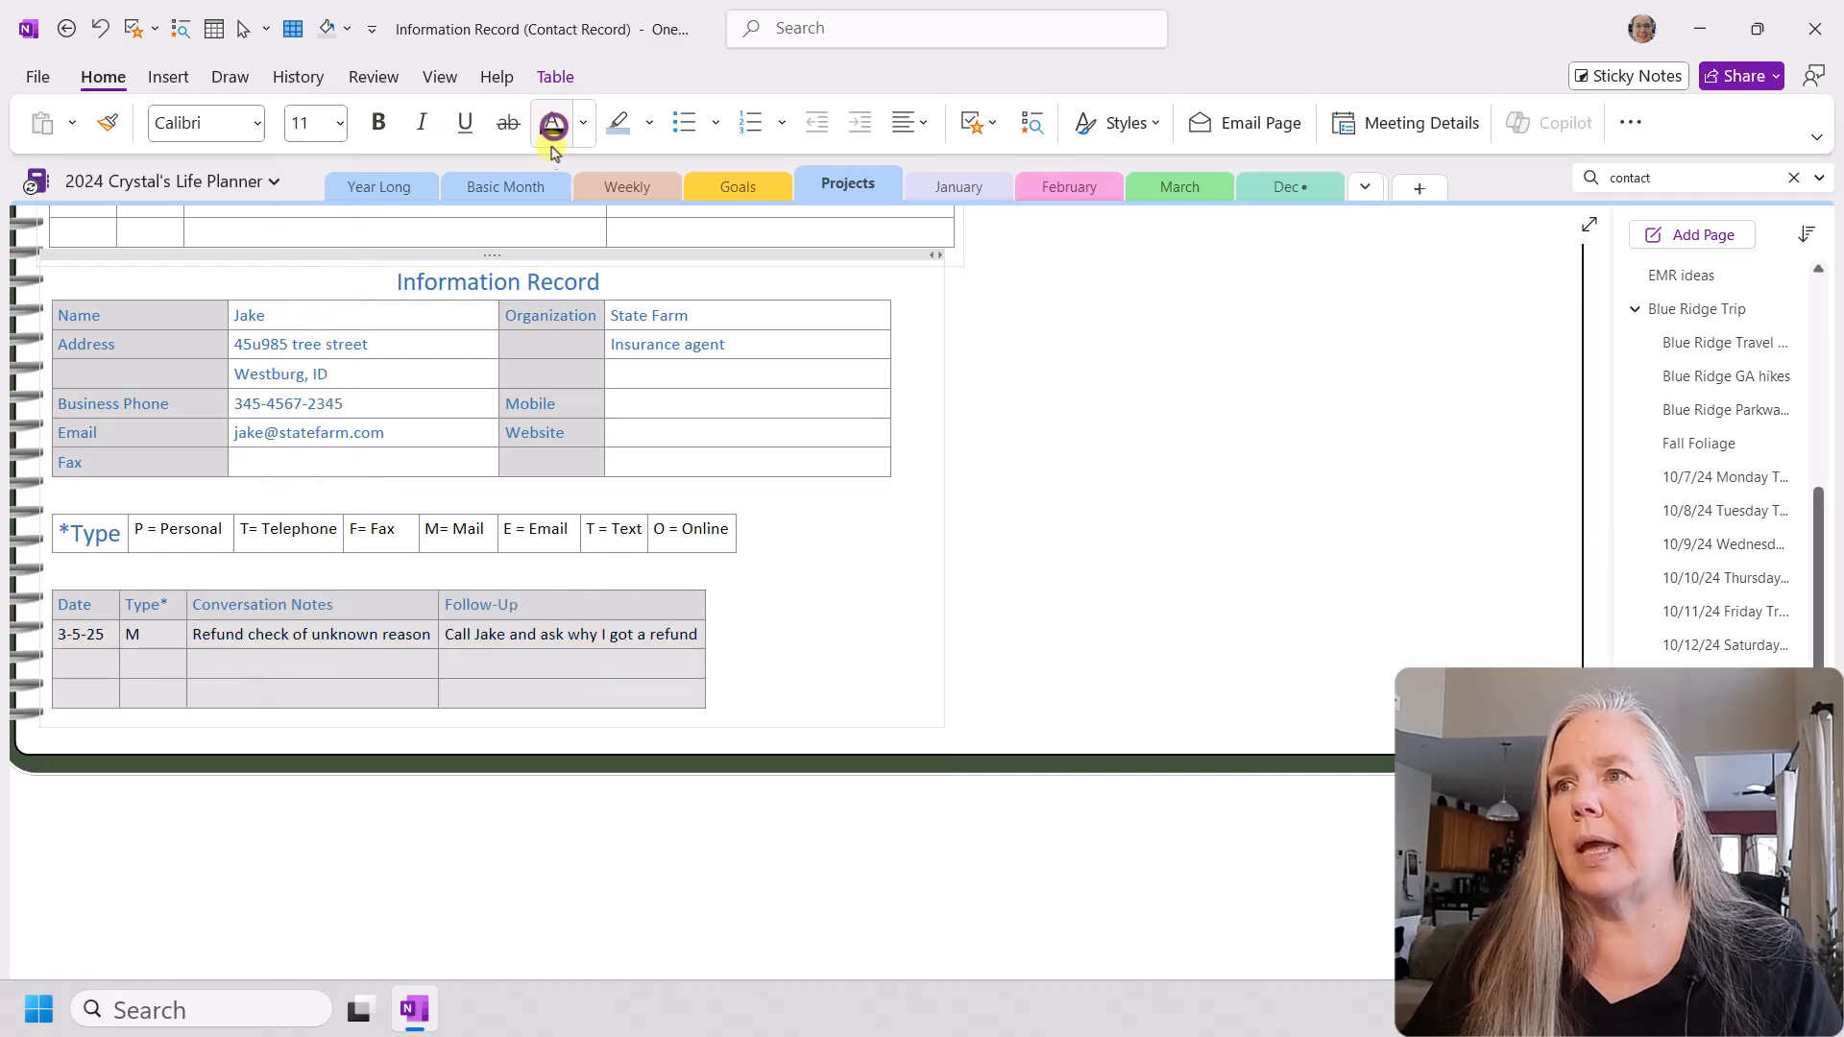
{"action": "left_click", "coordinate": [630, 671]}
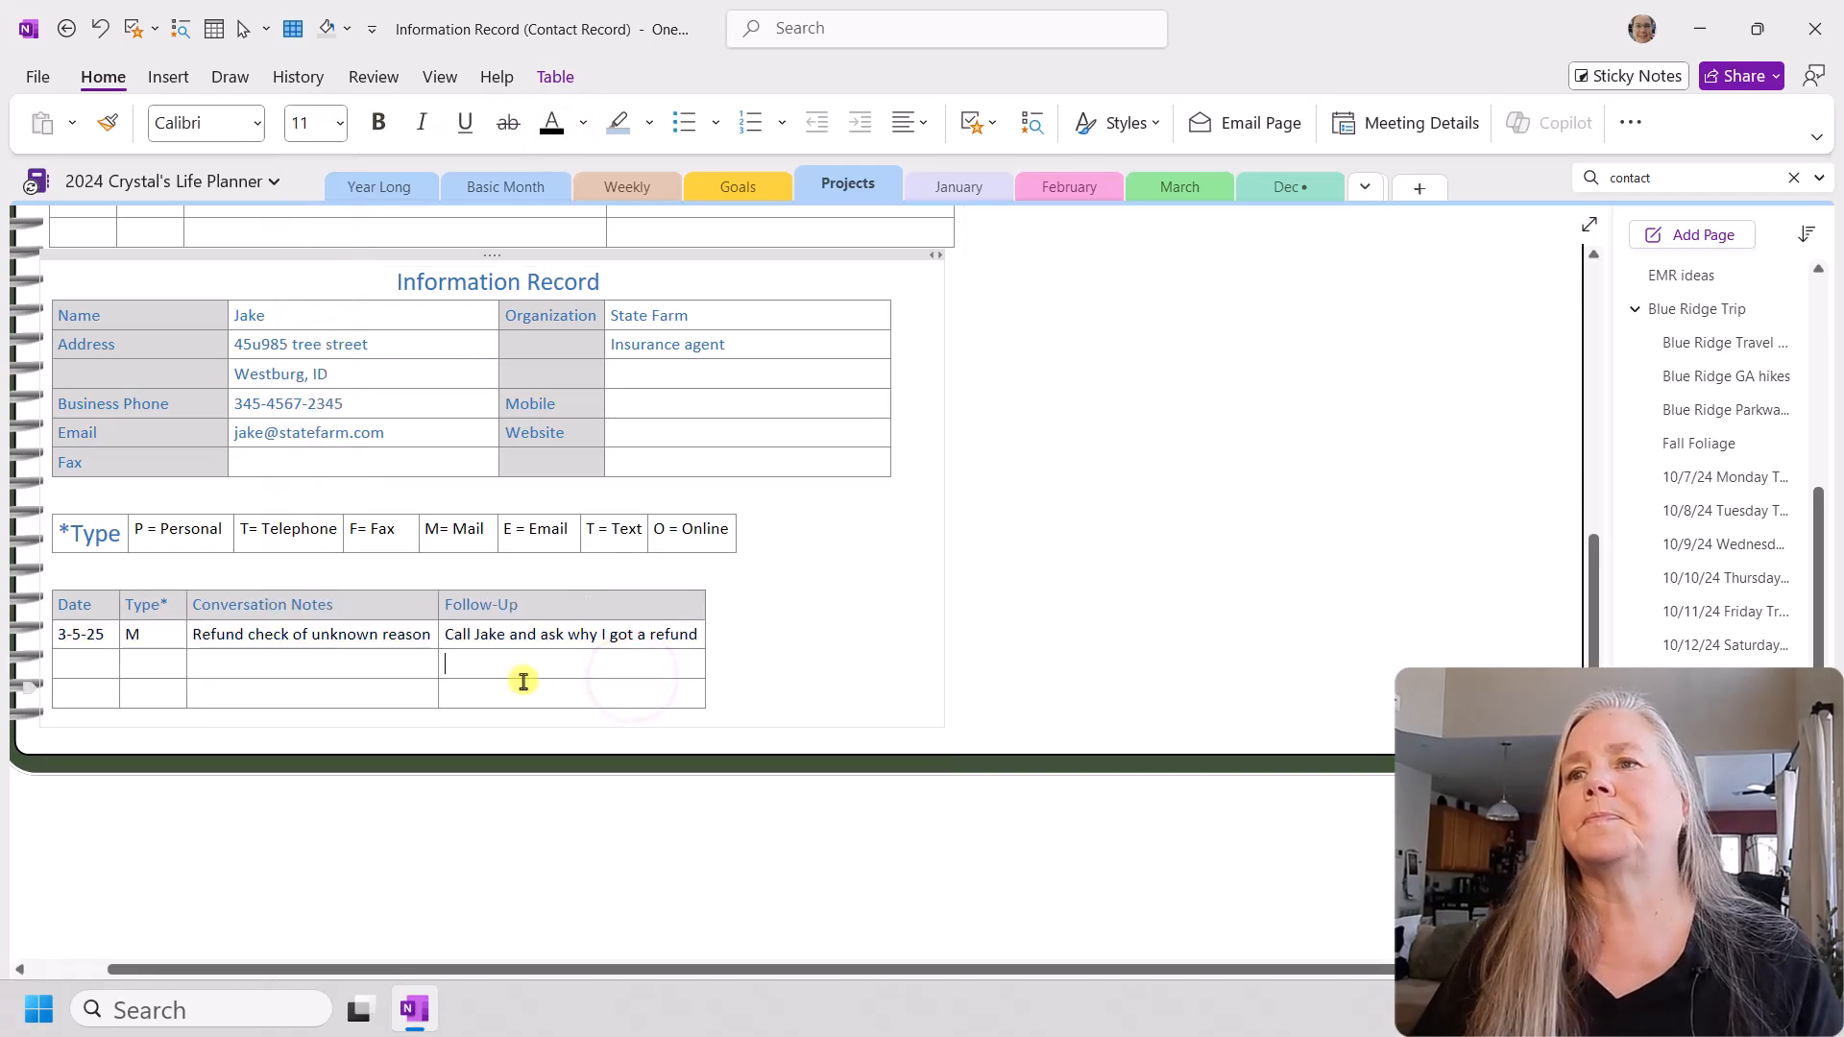
Step: Widen the Follow-Up column to nearly the width of the contact table and append ", LM" to the first row's follow-up
{"action": "left_click", "coordinate": [431, 634]}
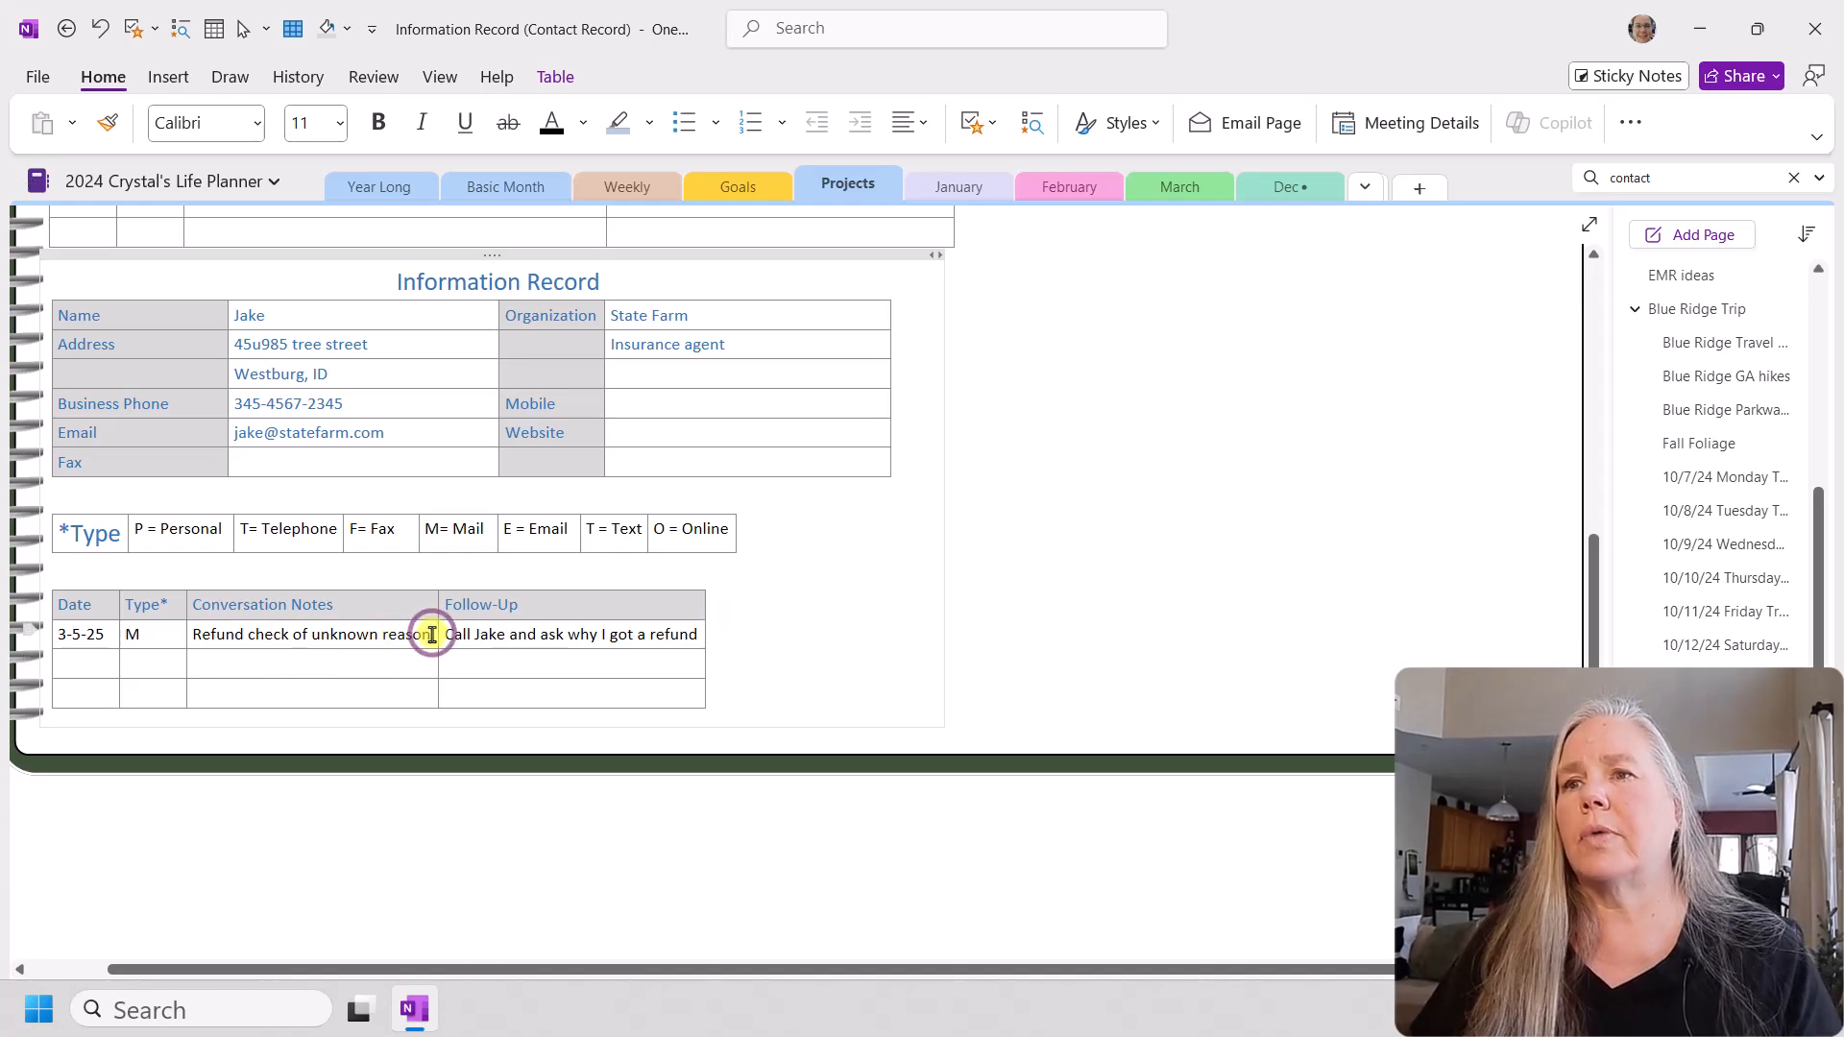
{"action": "left_click", "coordinate": [695, 633]}
{"action": "left_click_drag", "start_coordinate": [705, 618], "coordinate": [884, 614]}
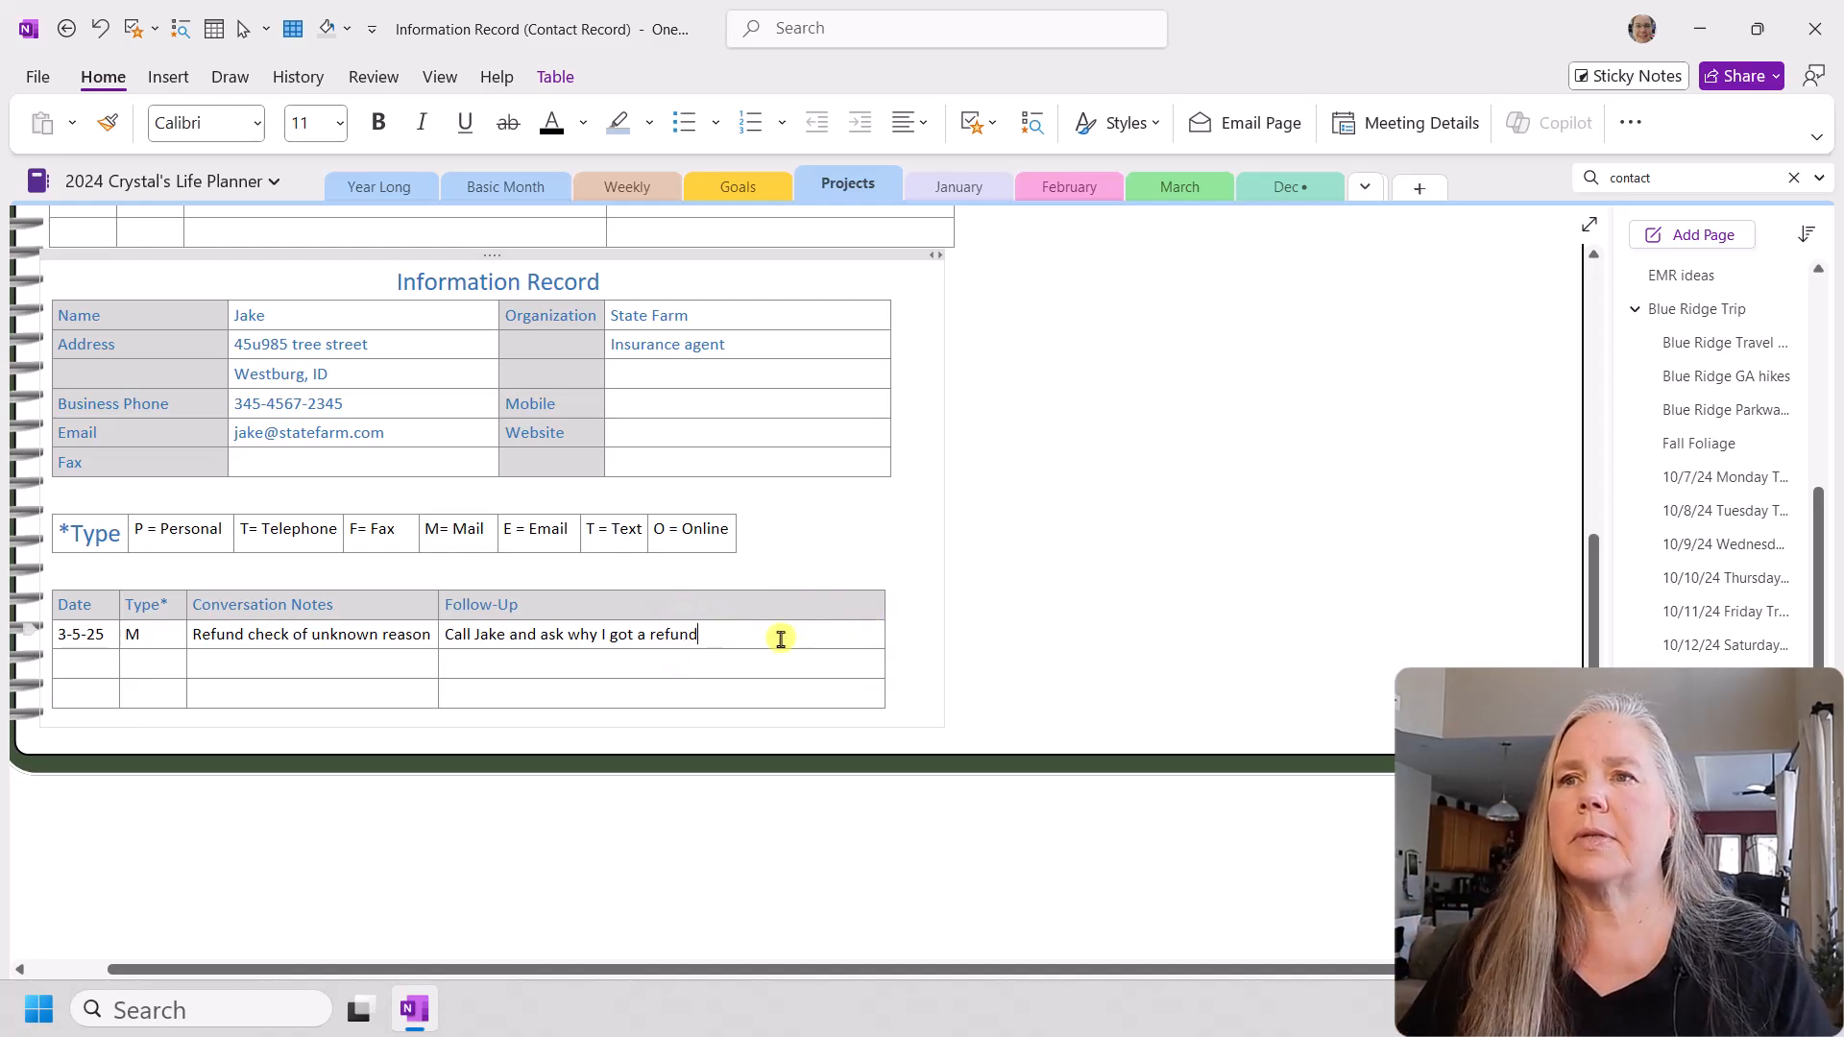
{"action": "type", "text": ","}
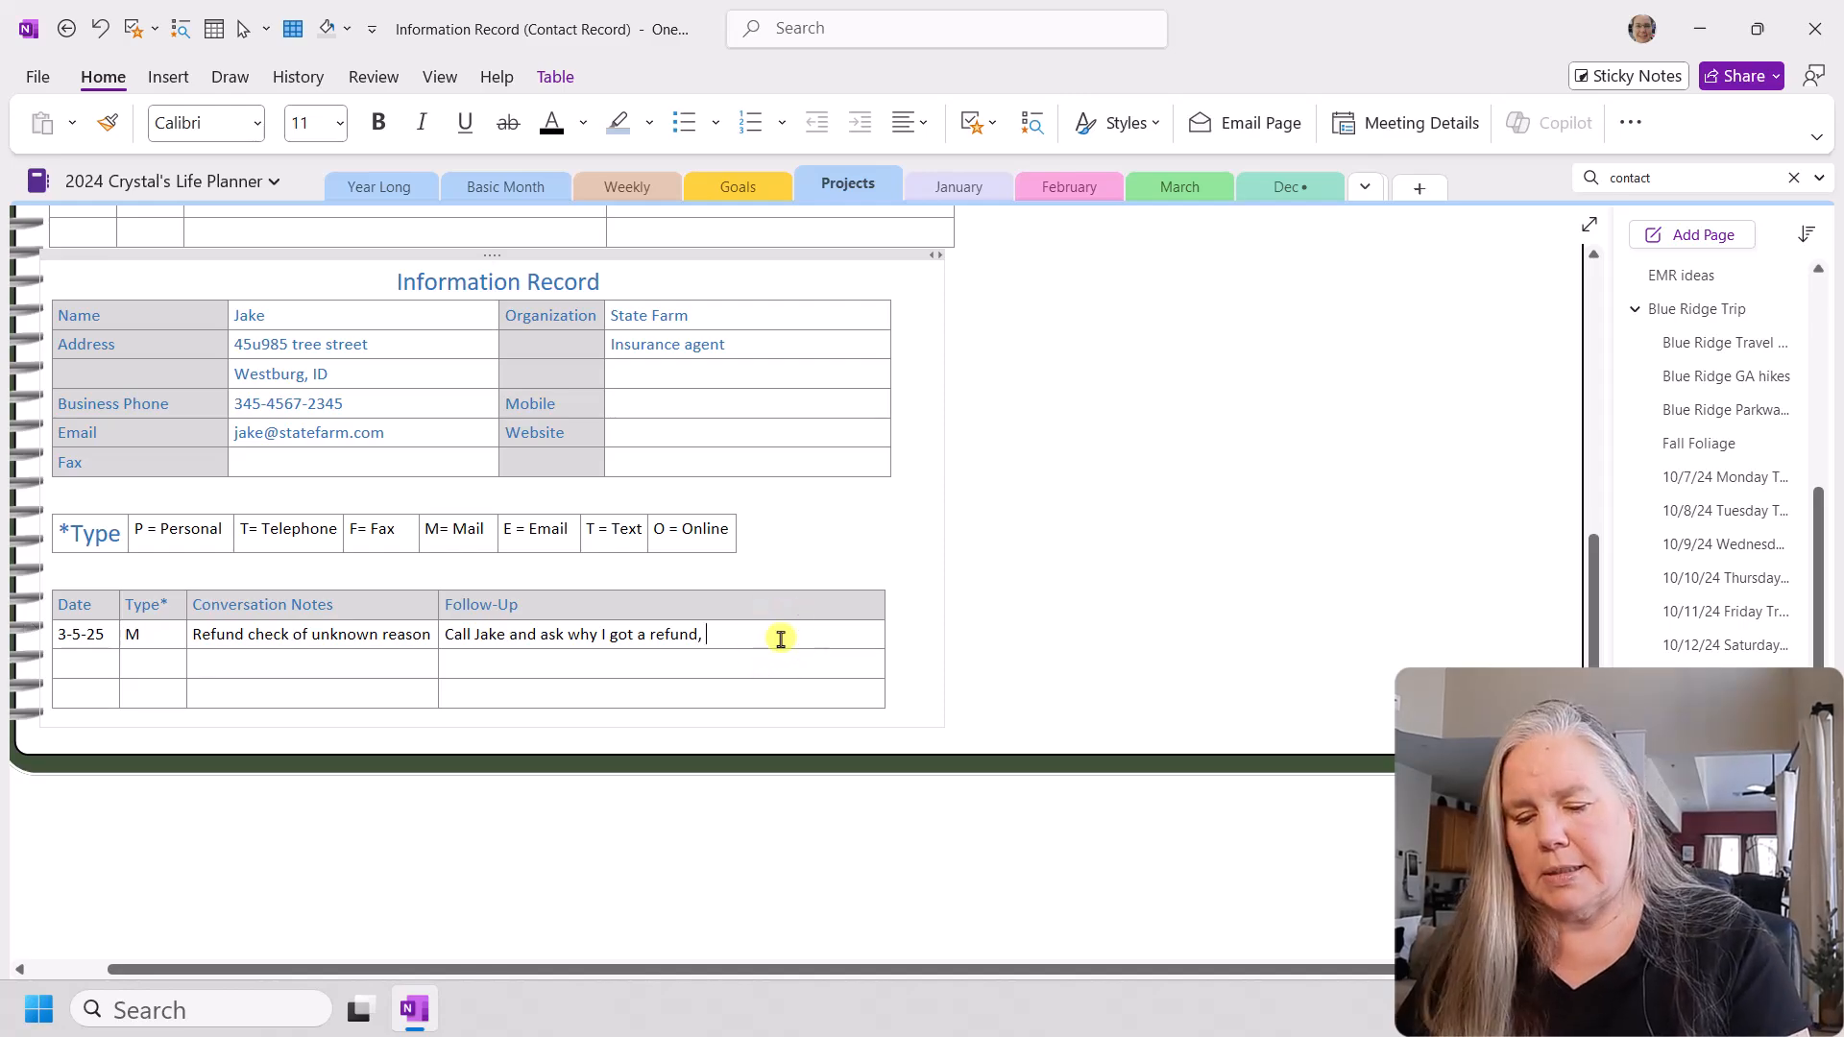
{"action": "type", "text": " LM"}
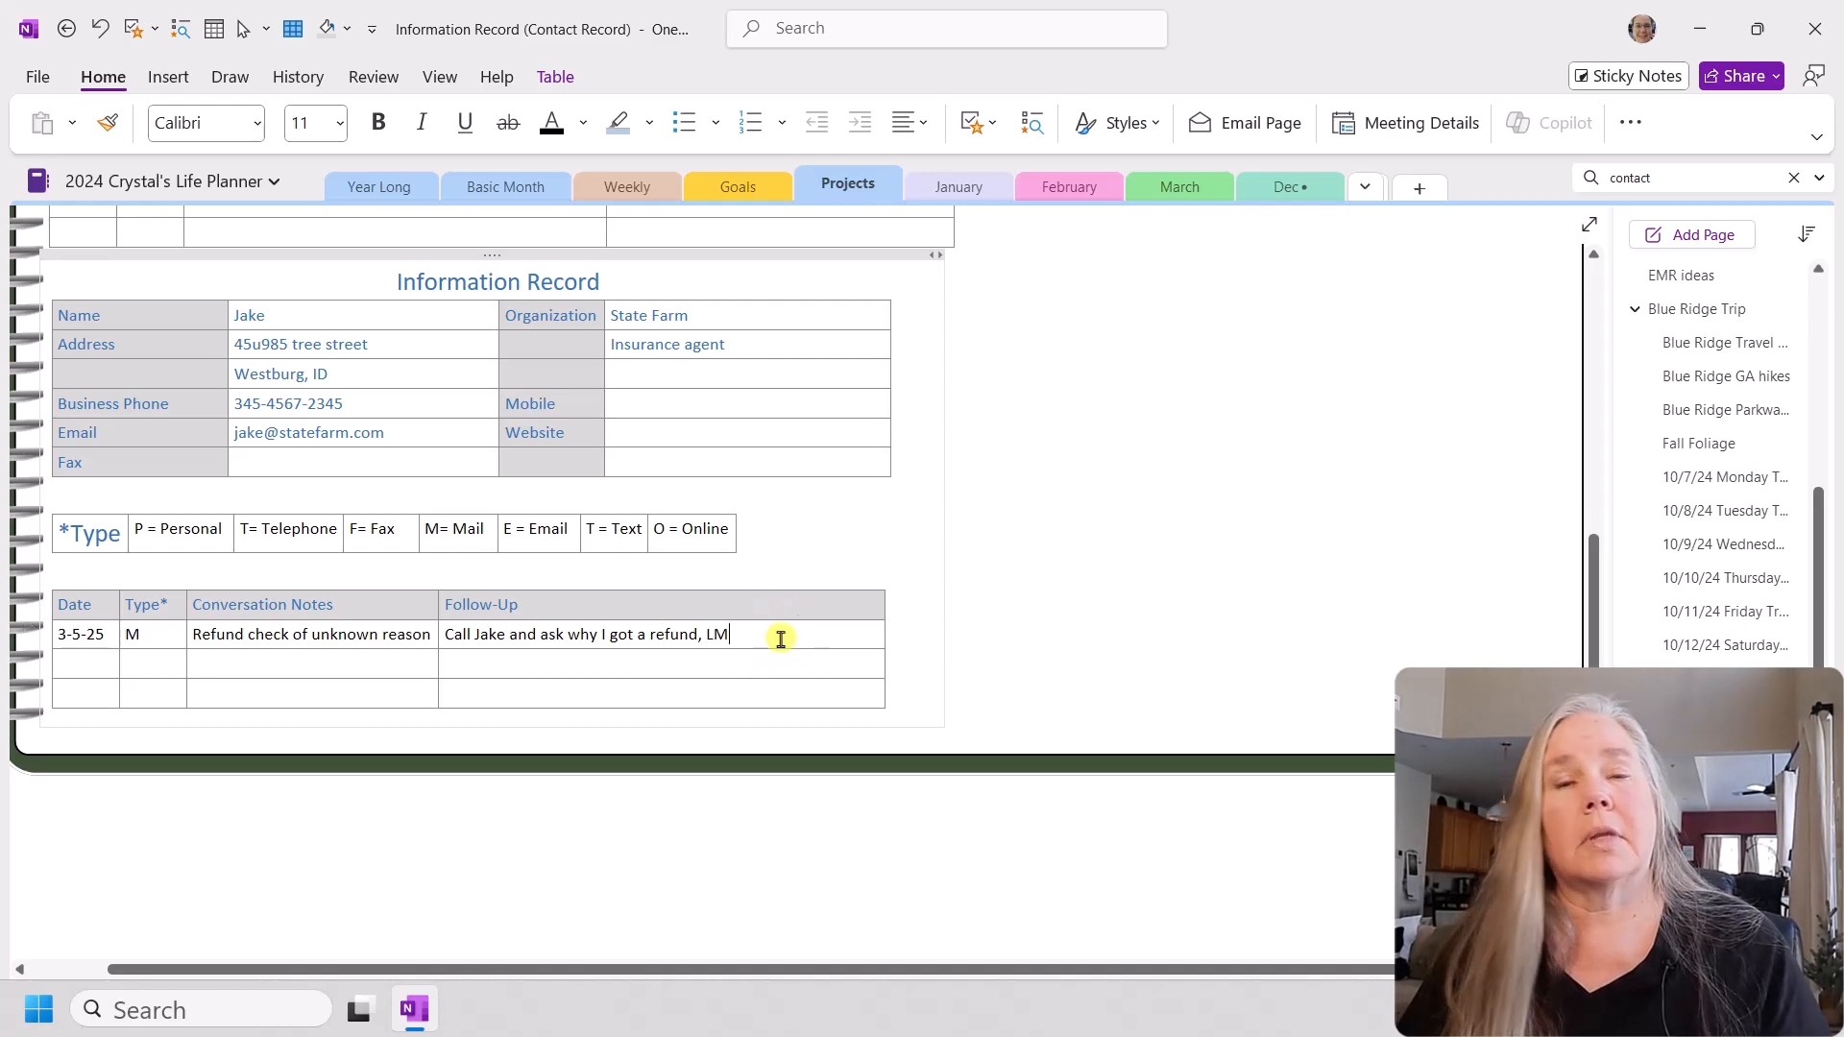
Step: Add a cell at the end of the Type legend table containing "LM = Left Message"
{"action": "left_click", "coordinate": [730, 534]}
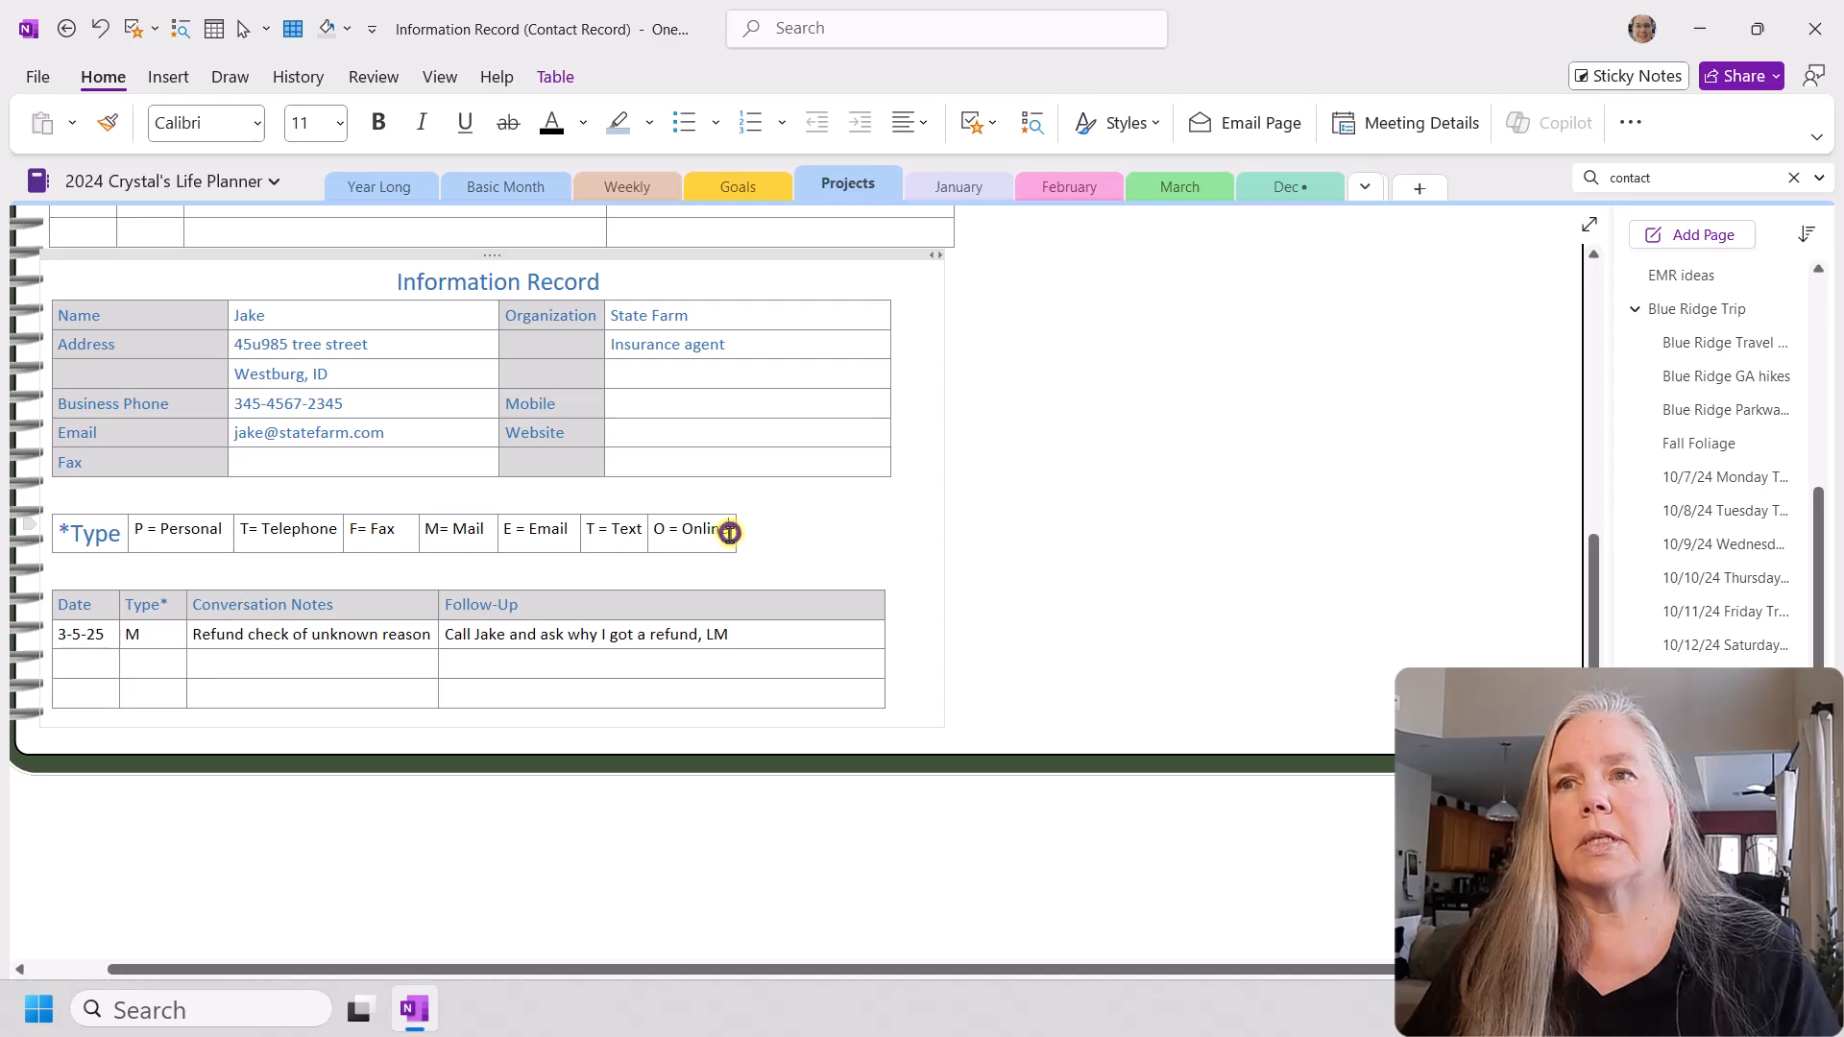
{"action": "key", "text": "Tab"}
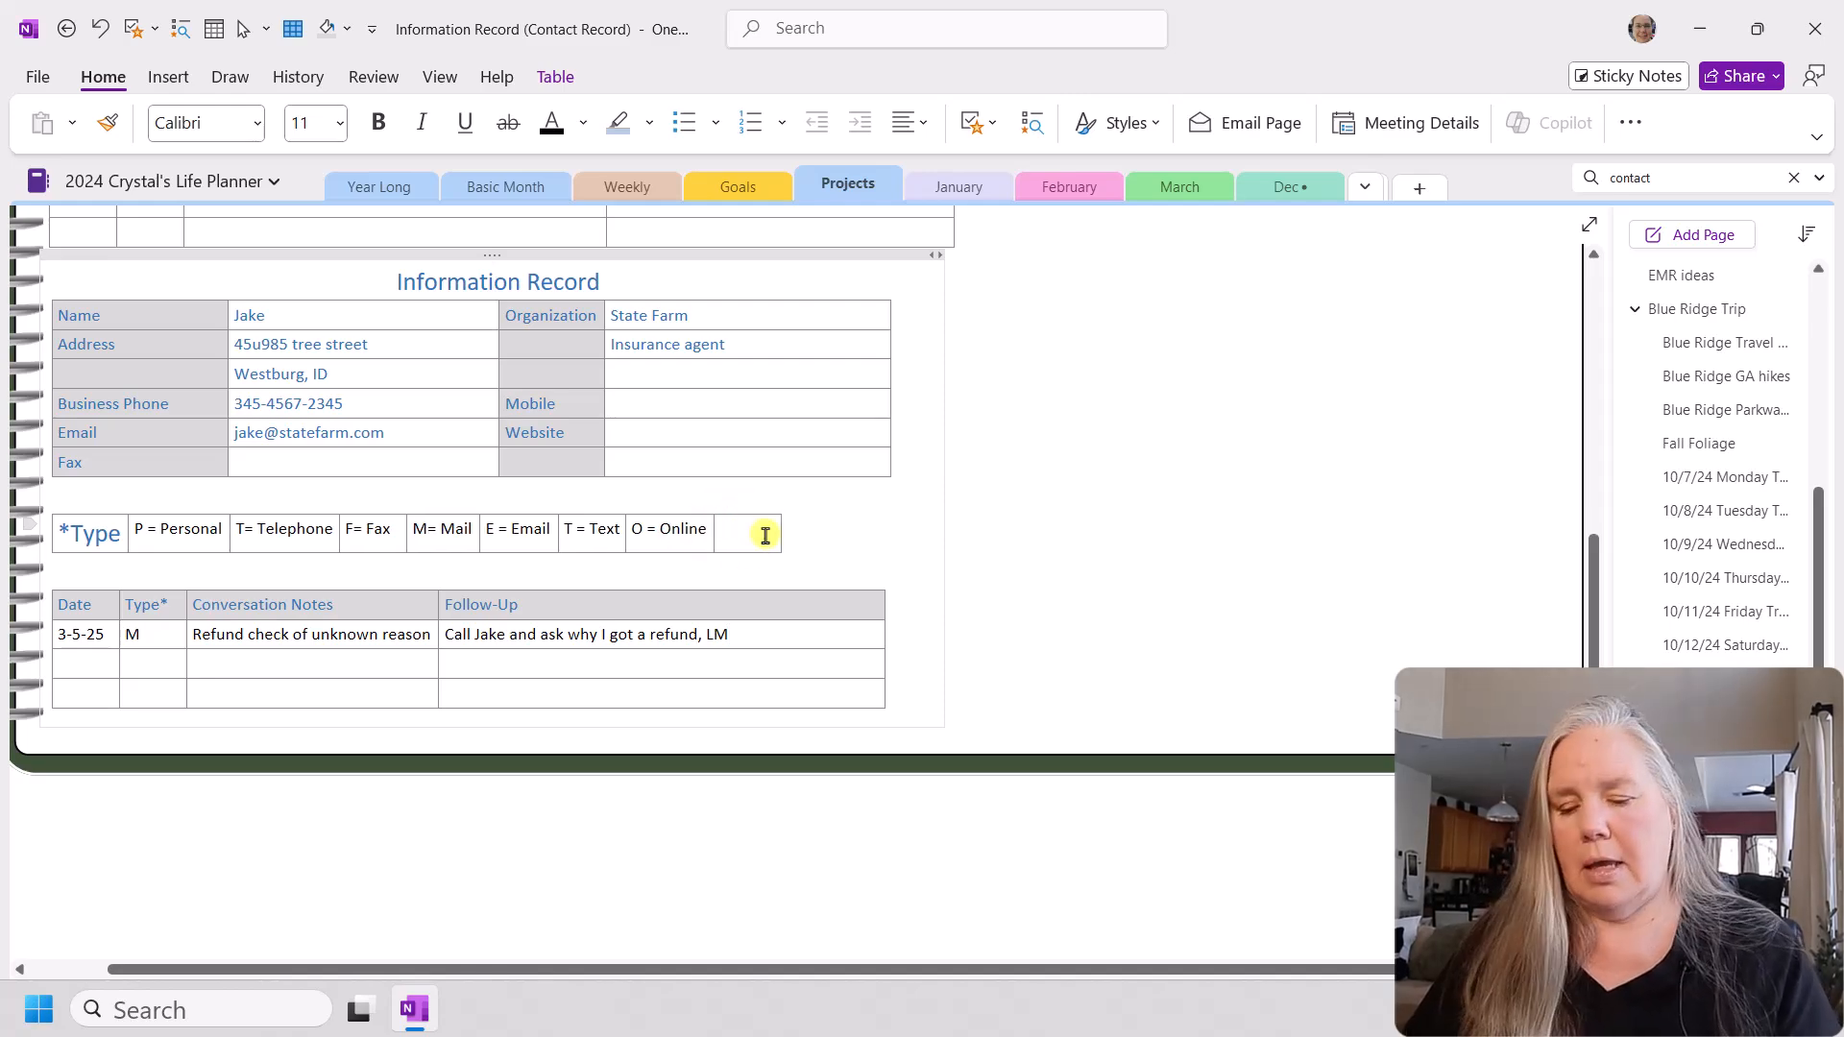
{"action": "type", "text": "LM = Left Me"}
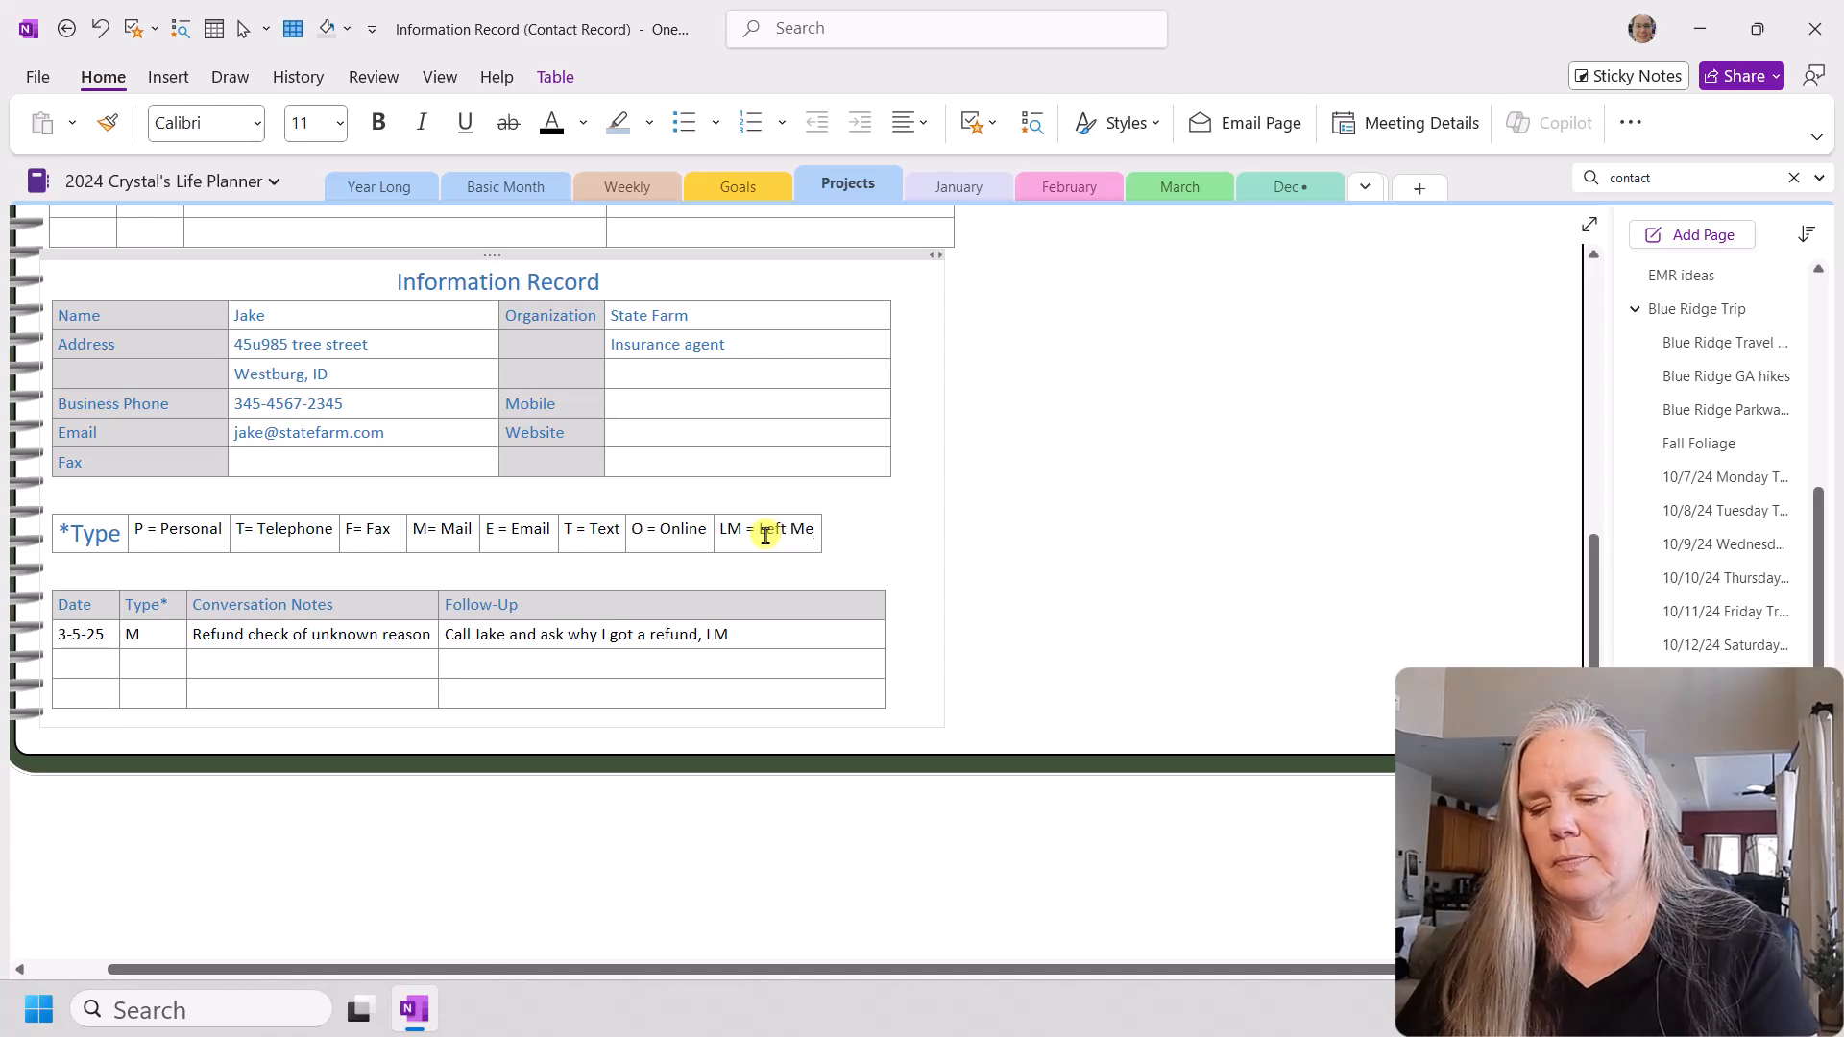
{"action": "type", "text": "ssage"}
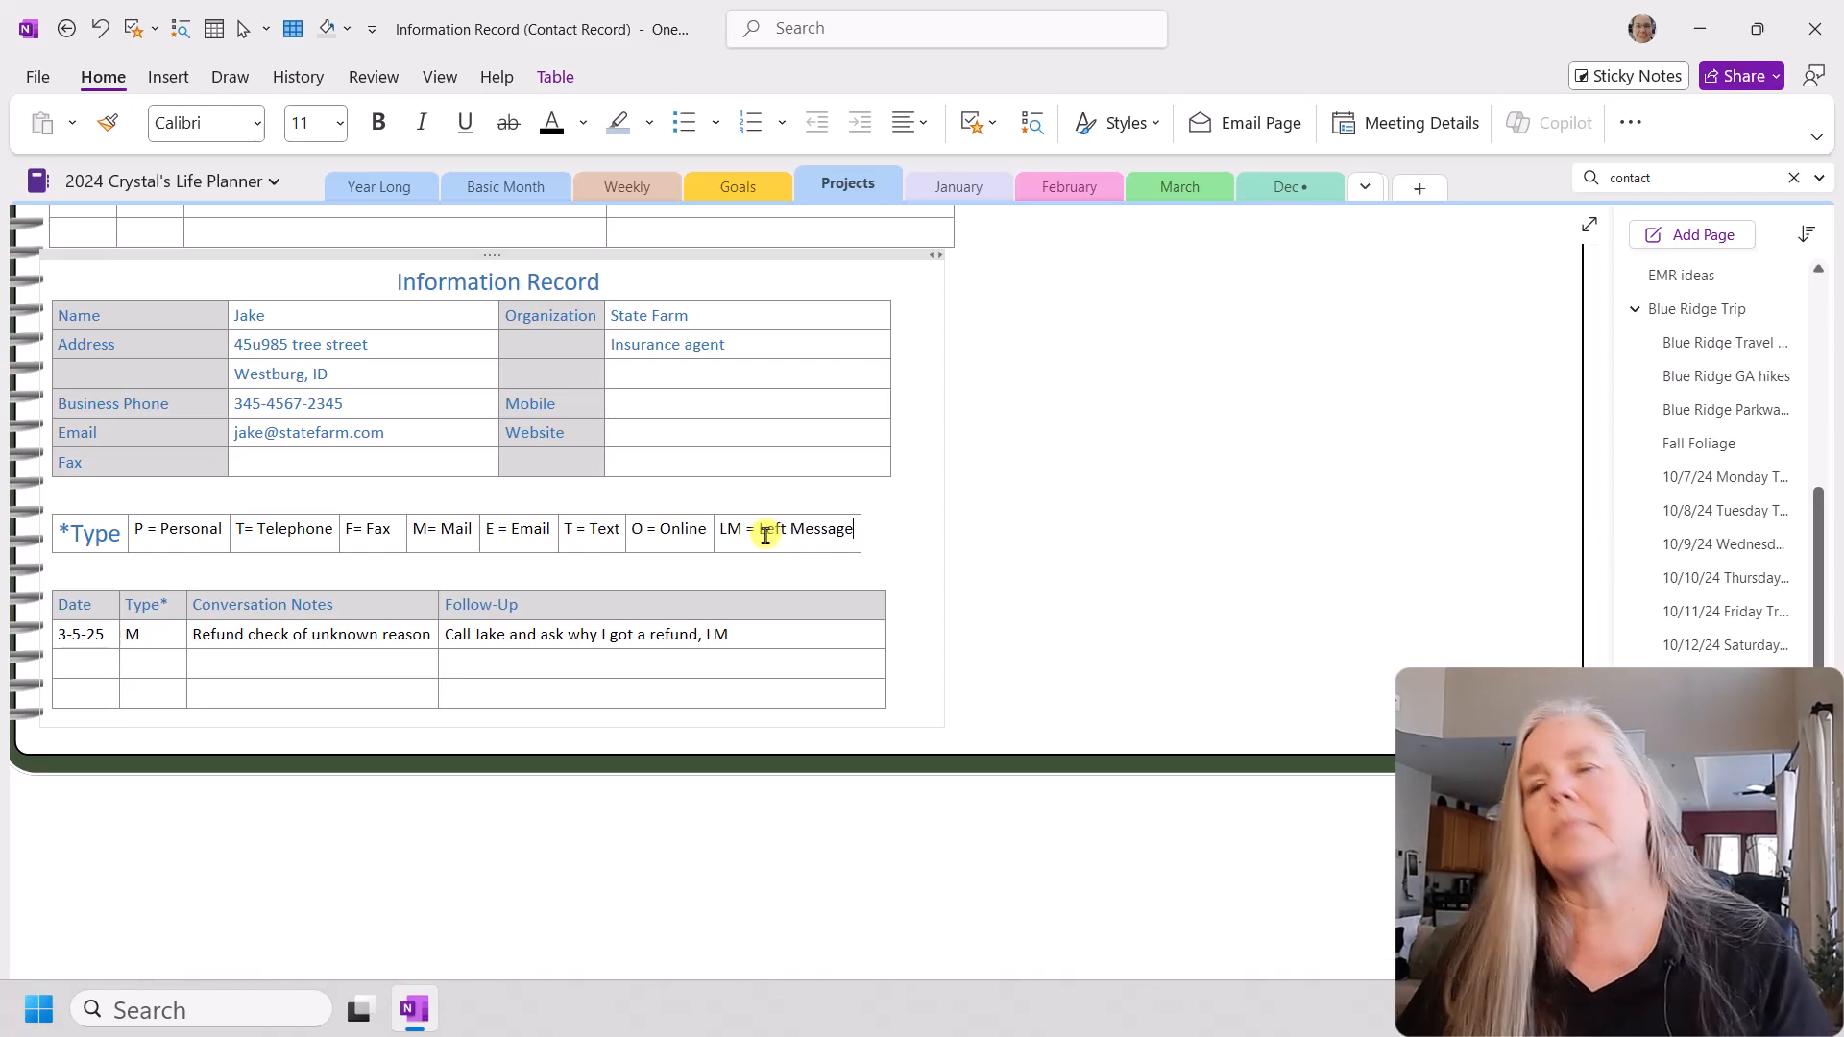
Step: Append the time "10:50 am" after LM in the first row's follow-up
{"action": "left_click", "coordinate": [777, 637]}
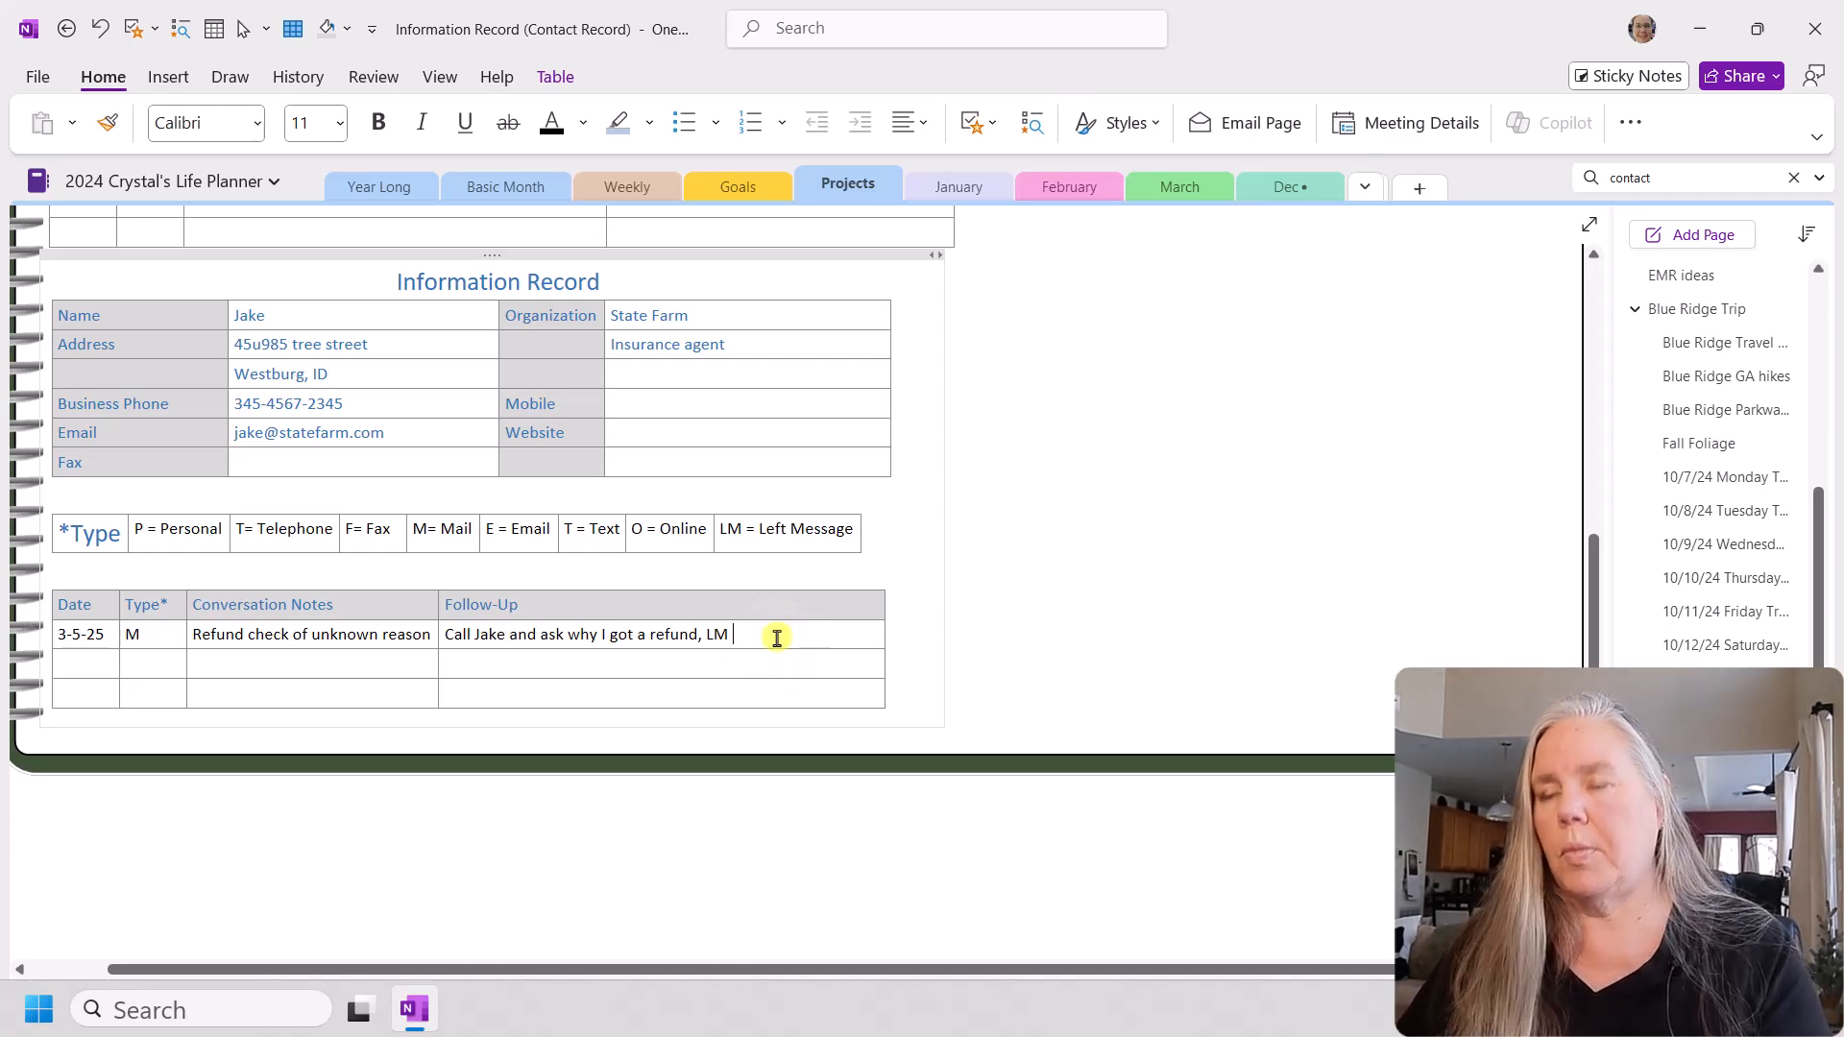
{"action": "type", "text": "1"}
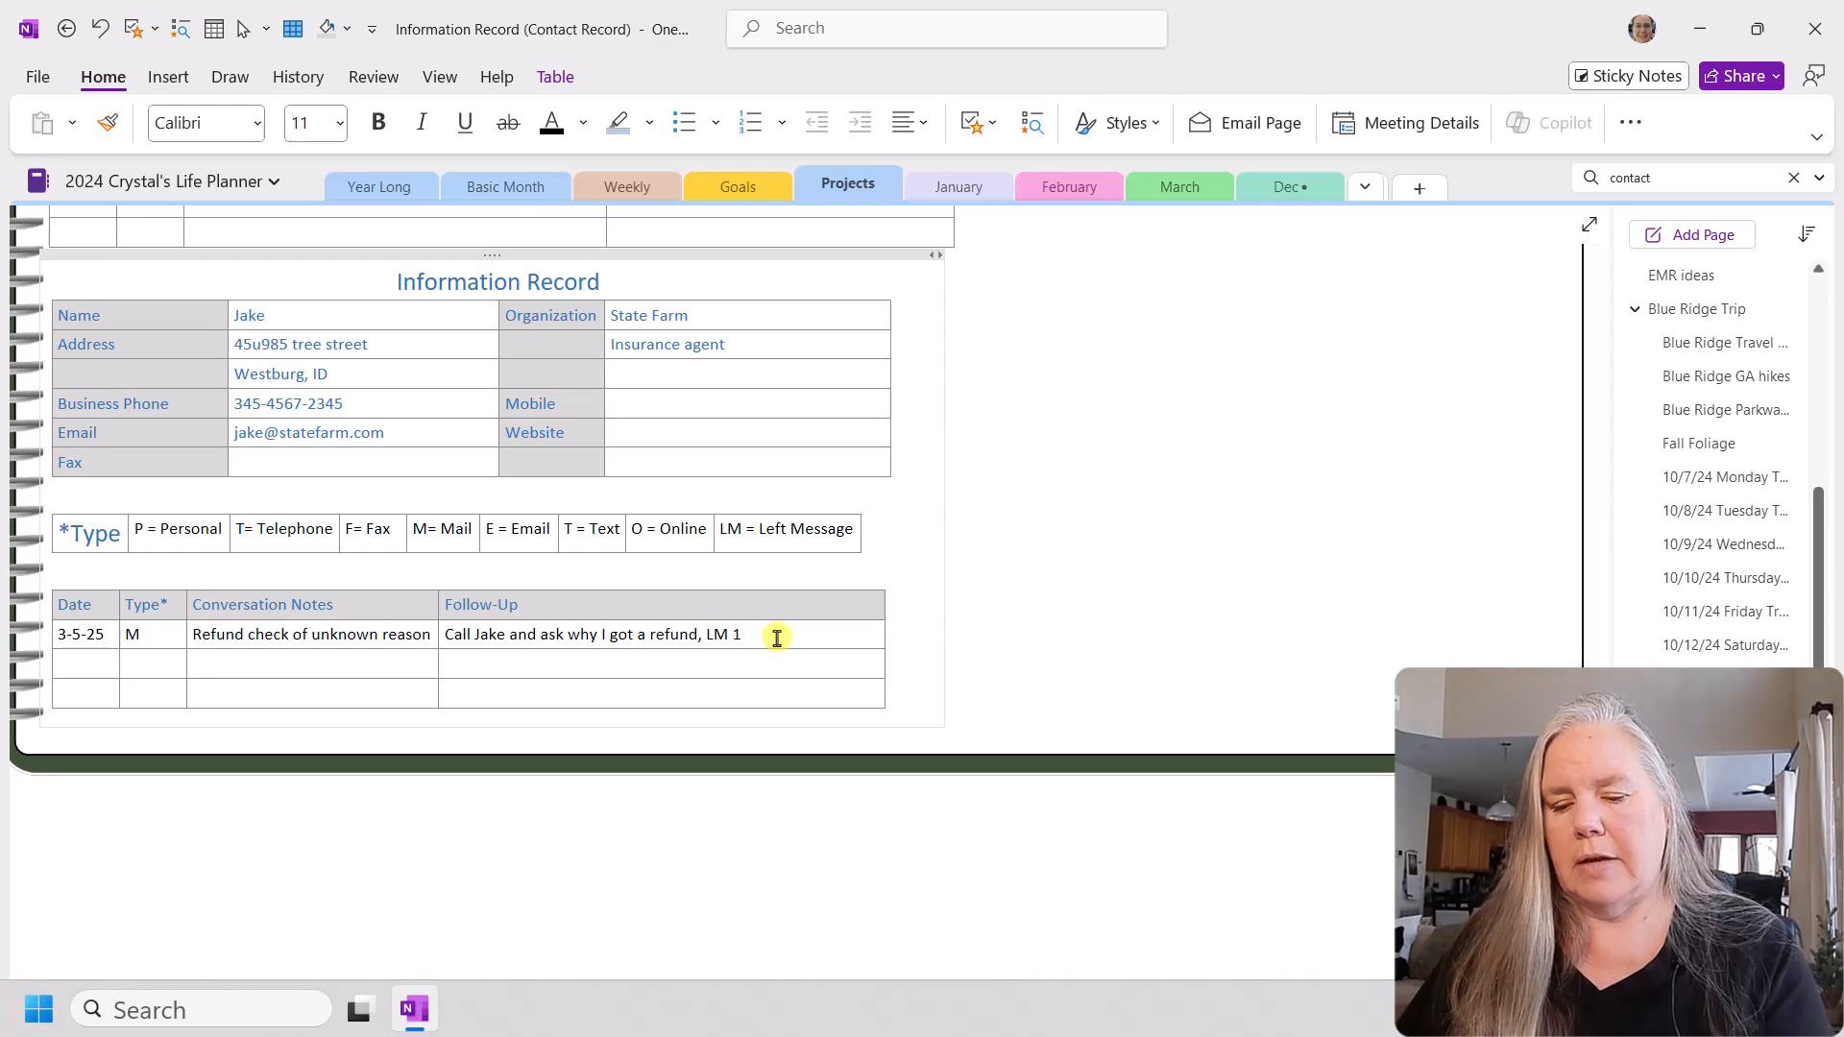
{"action": "type", "text": "0:50am"}
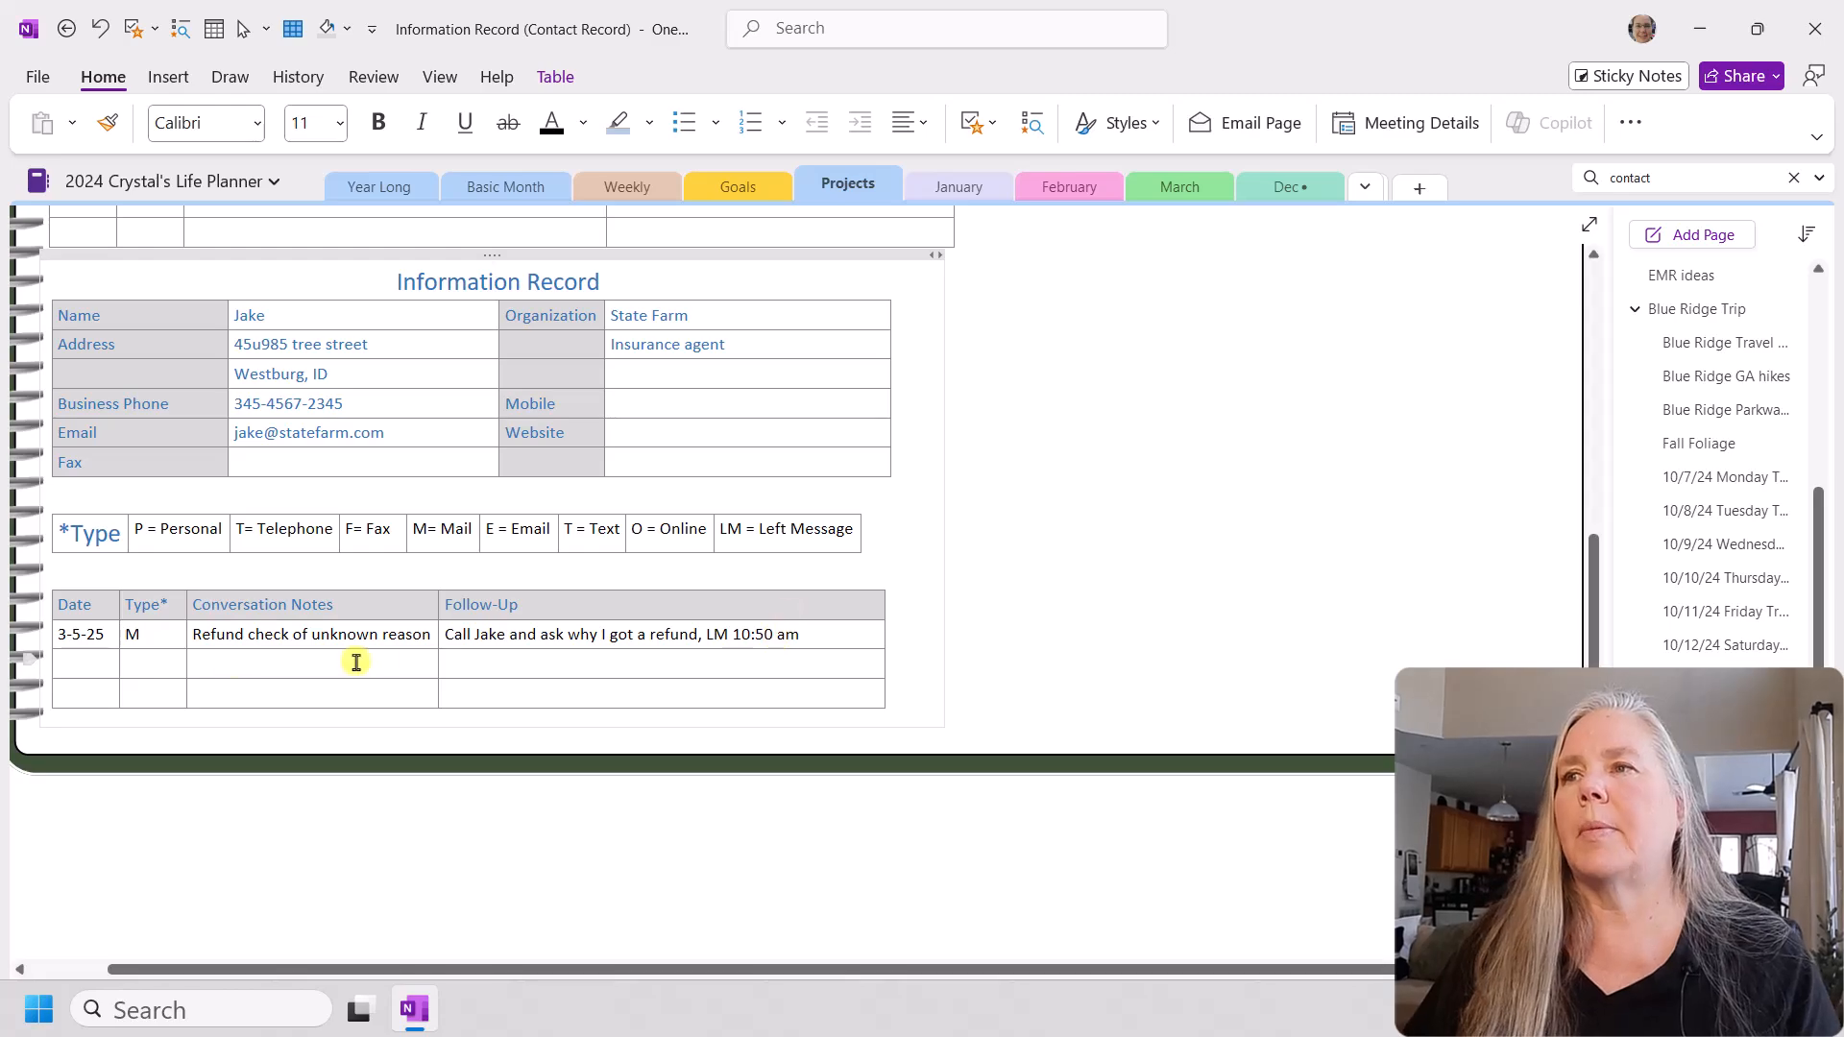
Step: Enter the date 3-5-25 and type code T in the second row of the conversation notes table
{"action": "left_click", "coordinate": [87, 670]}
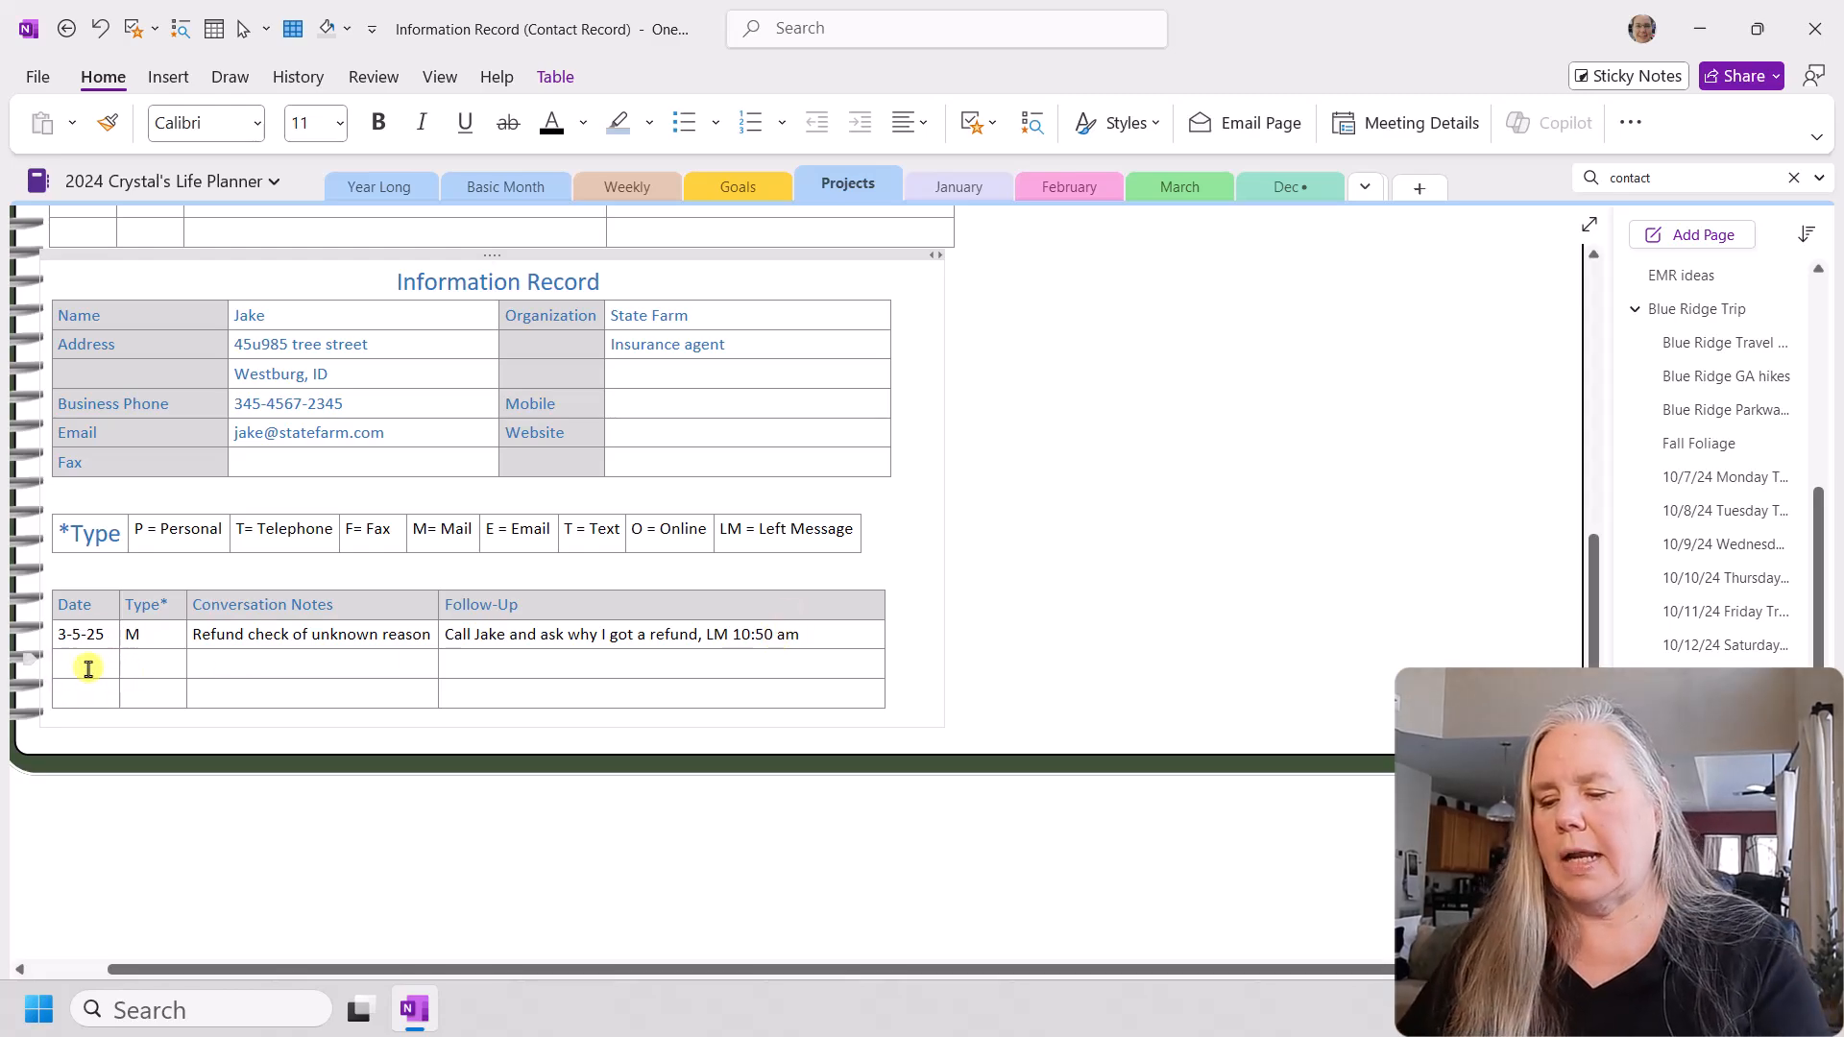
{"action": "type", "text": "3"}
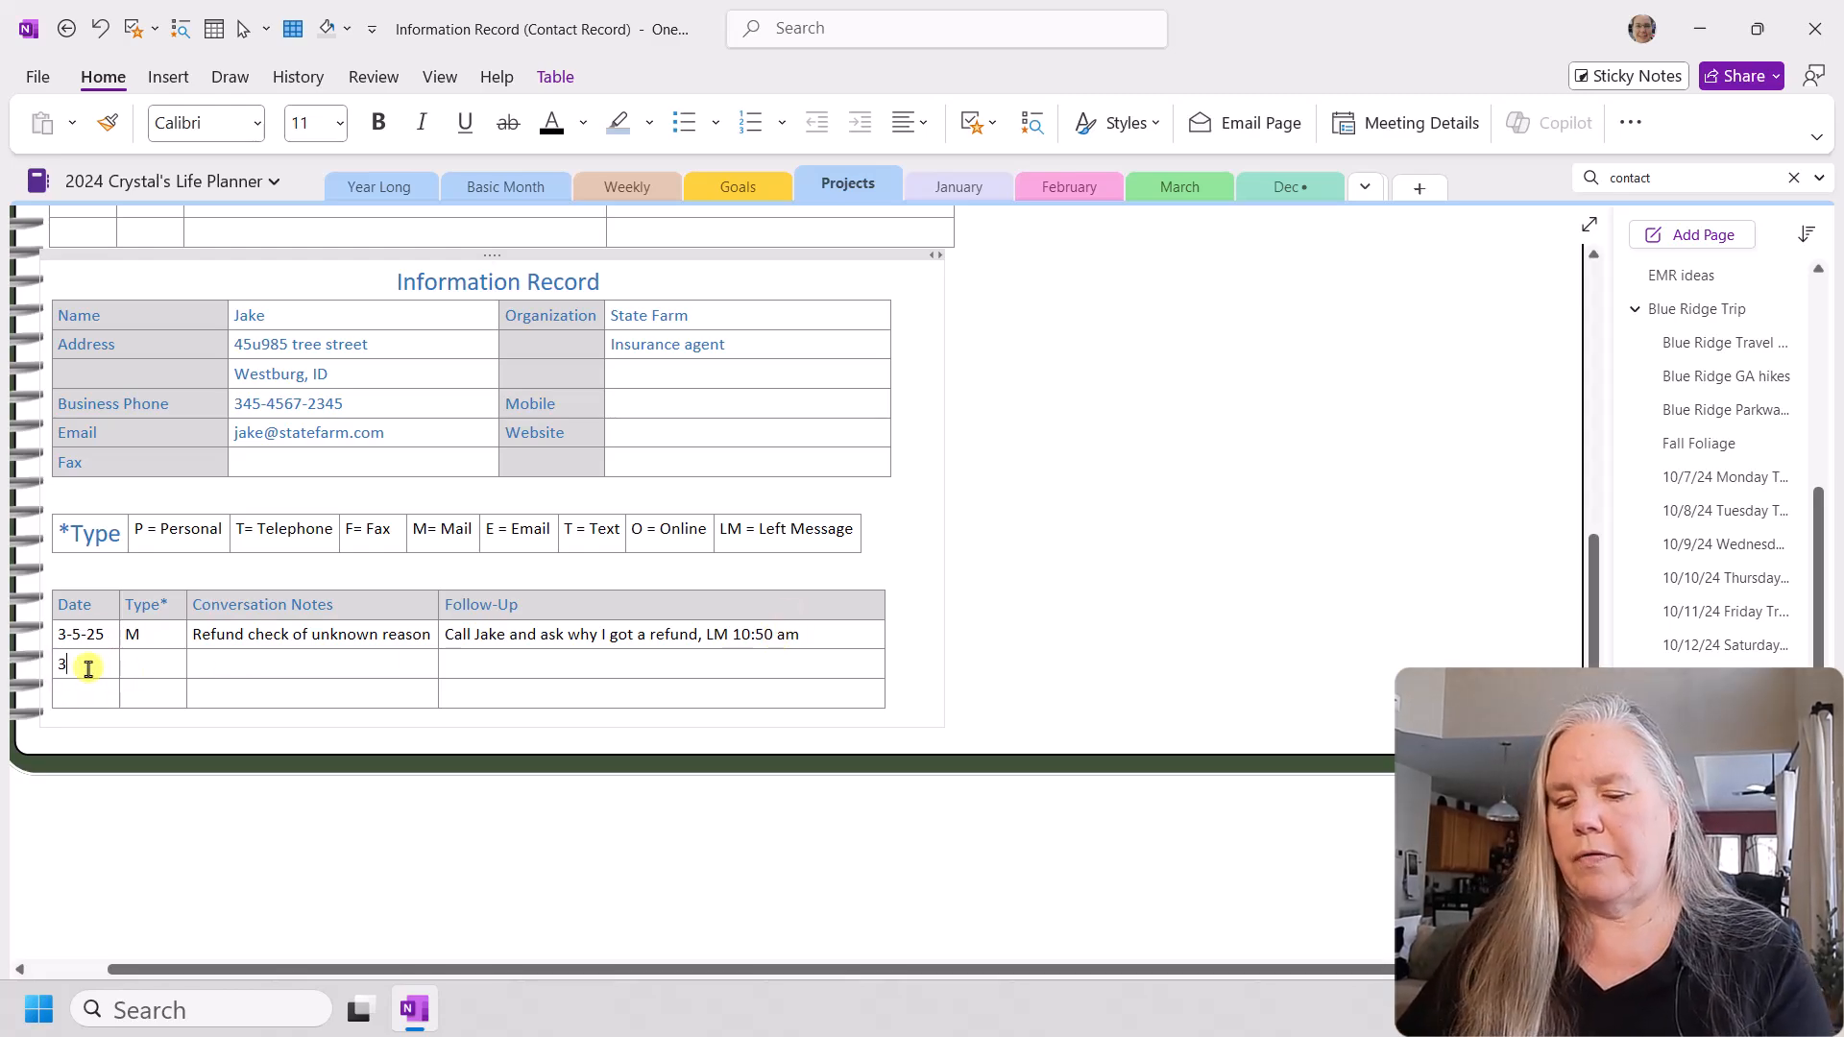
{"action": "type", "text": "-5-25"}
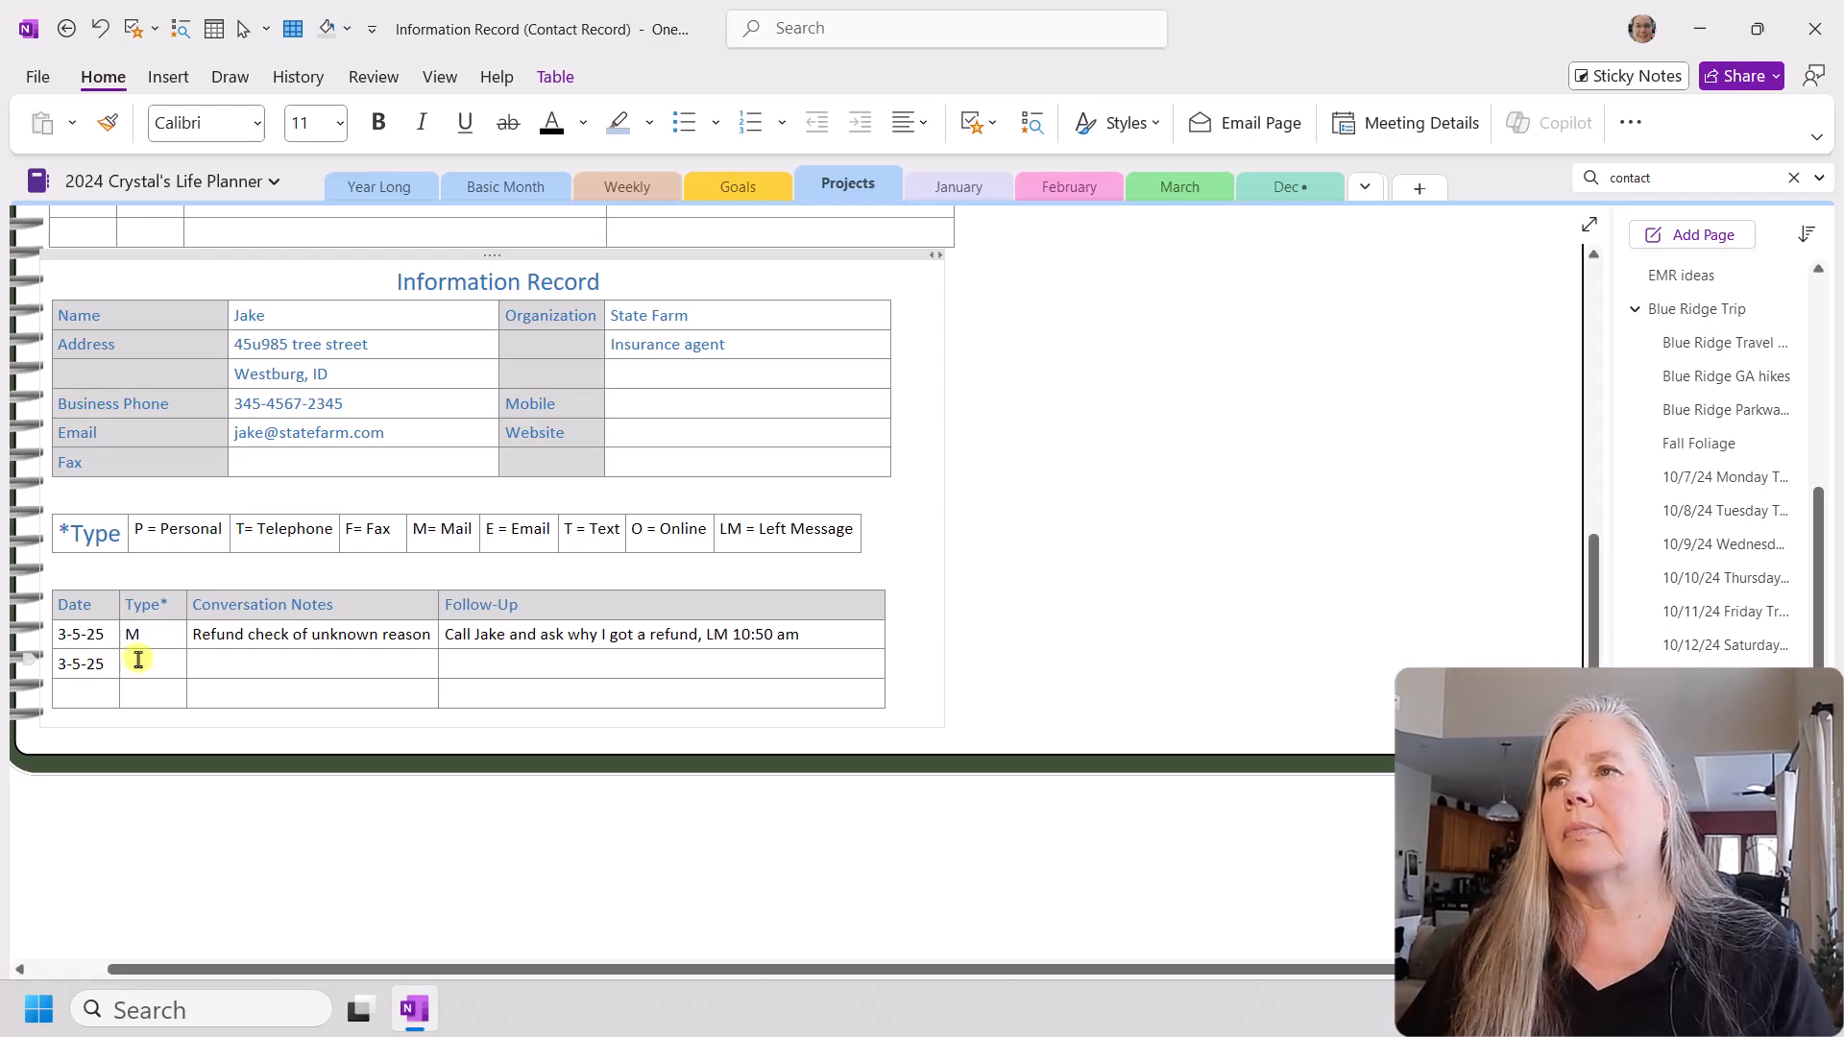
{"action": "left_click", "coordinate": [135, 659]}
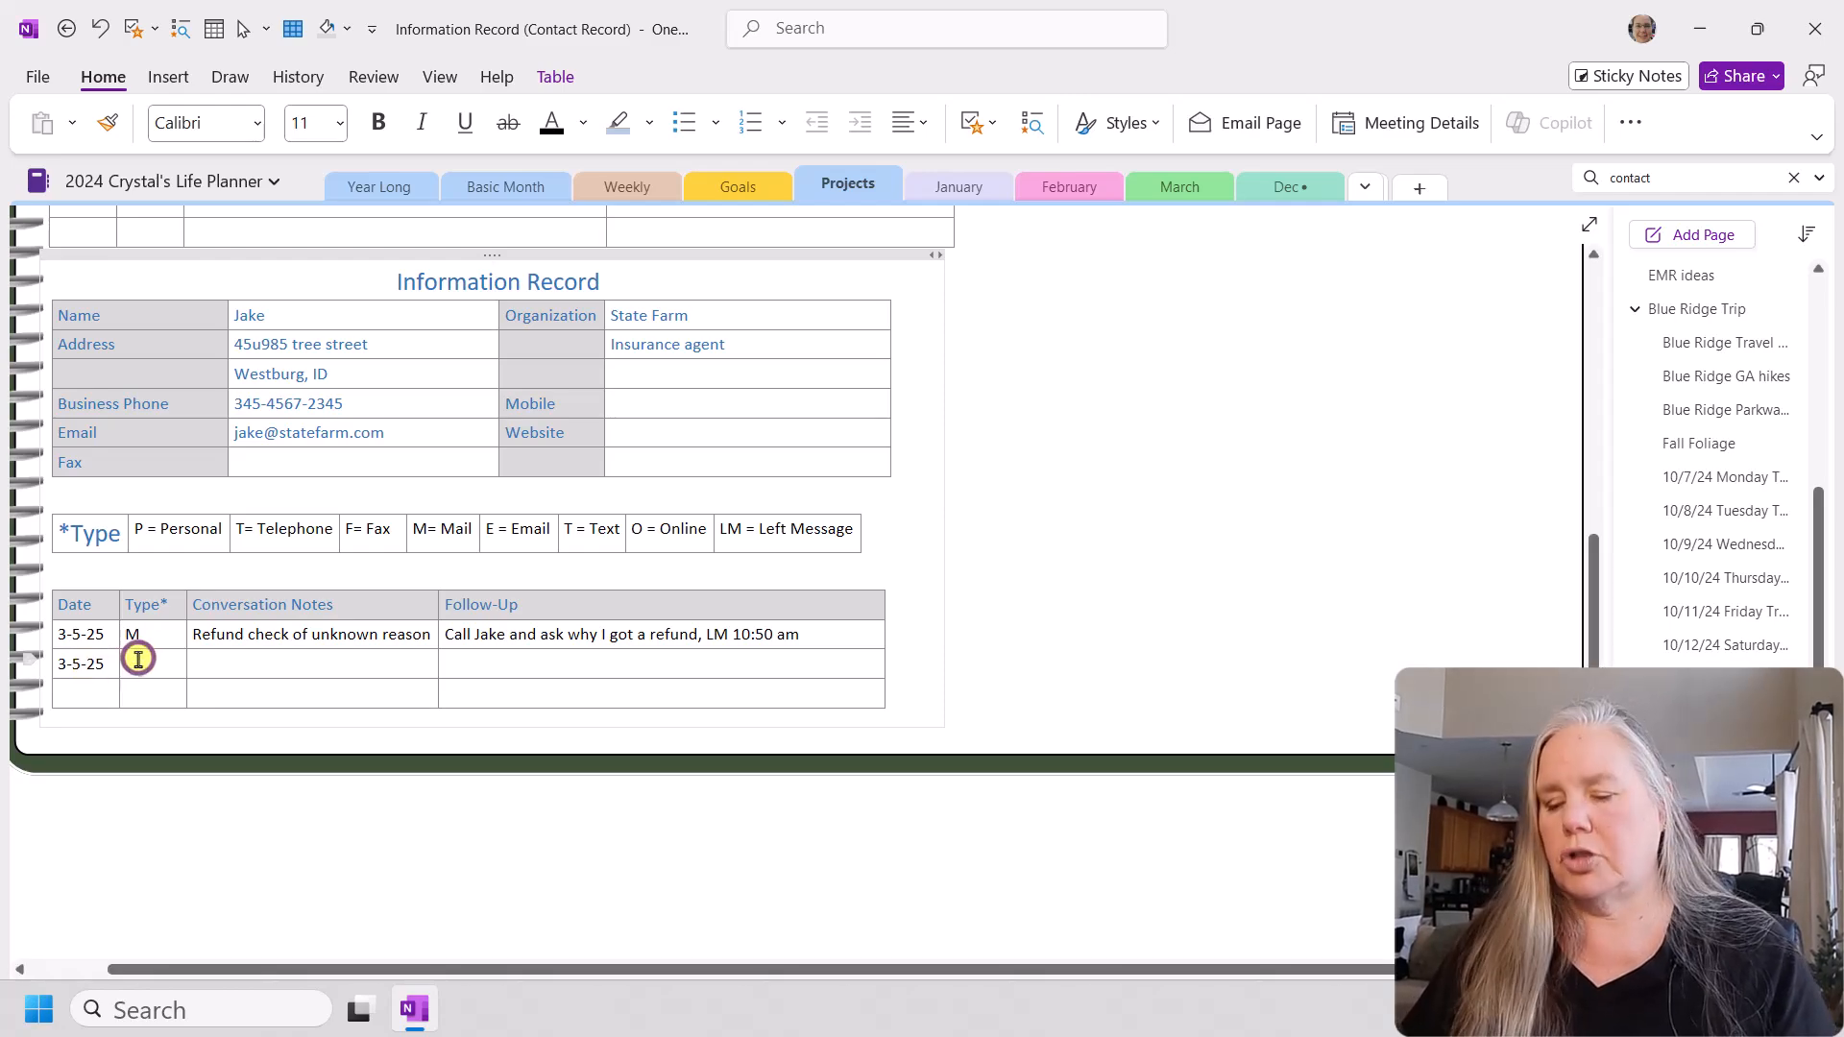
{"action": "type", "text": "T"}
Step: Enter the second row's conversation note that the contact tells you the refund was "a good customer refund for being accident free"
{"action": "left_click", "coordinate": [250, 666]}
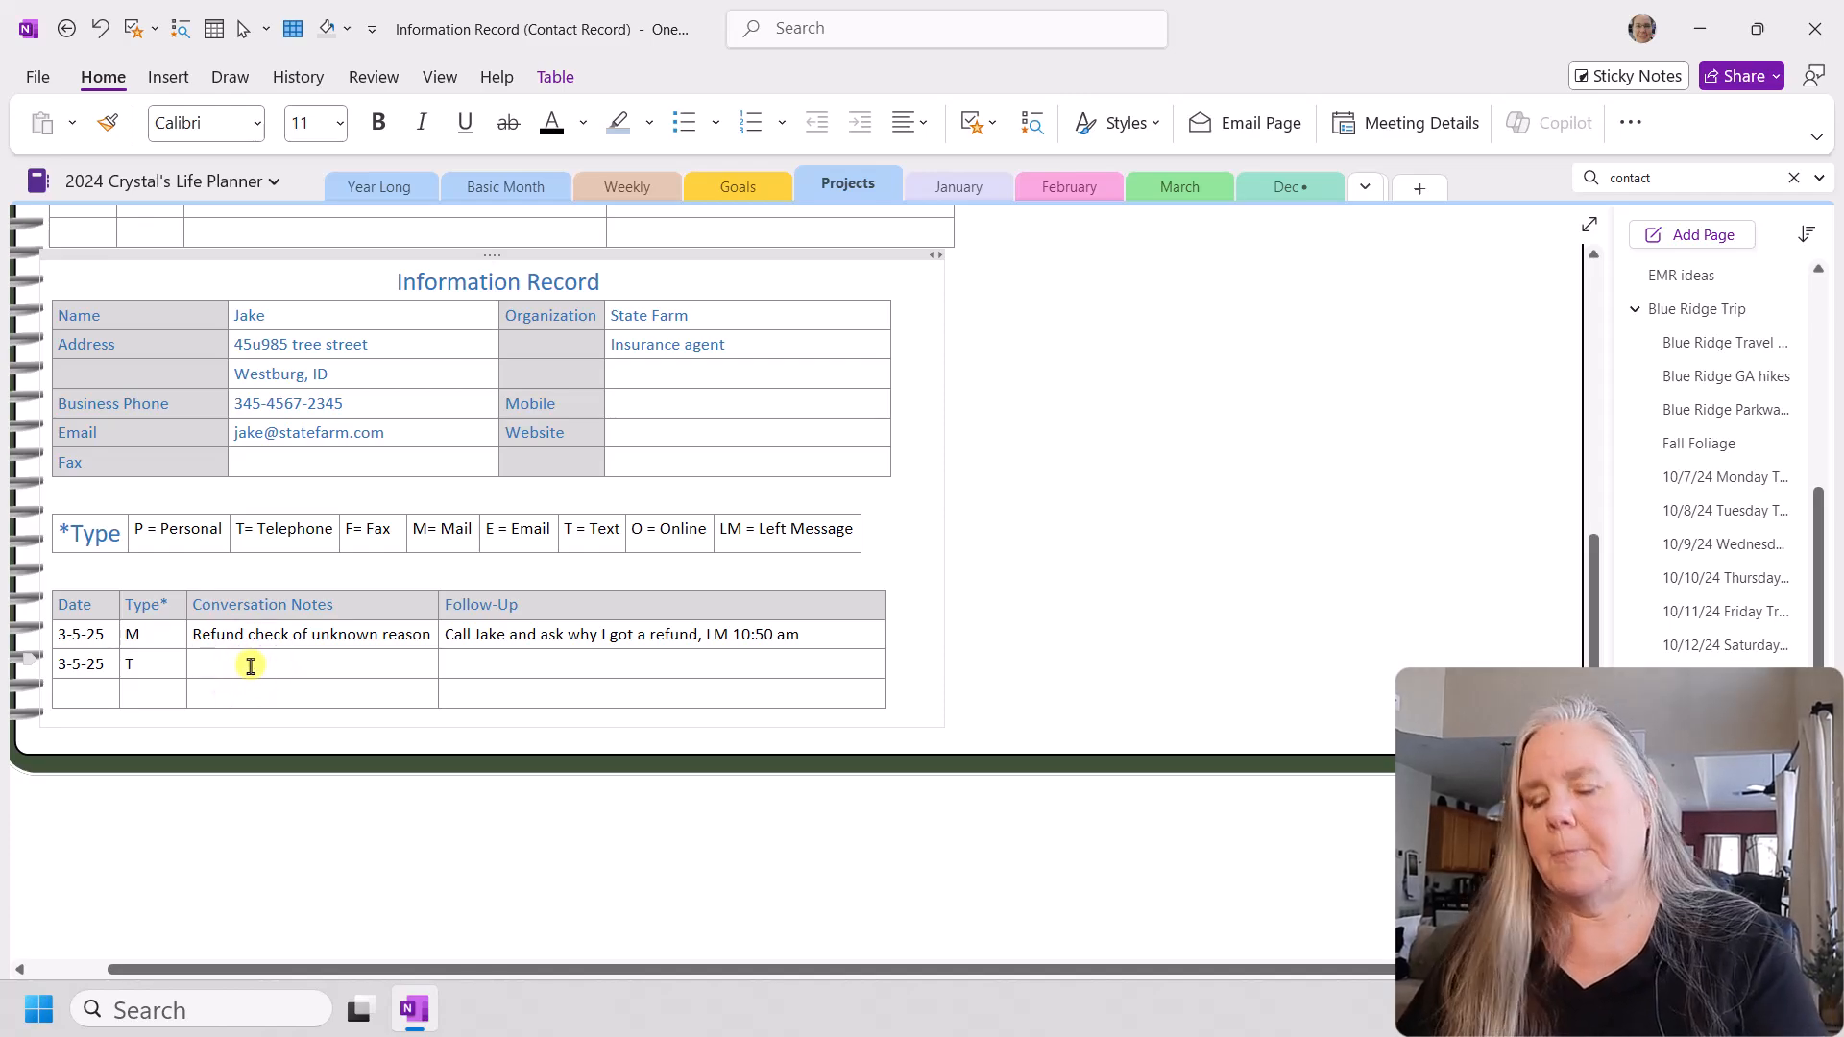
{"action": "type", "text": "Jake tells you the athe refund was a good"}
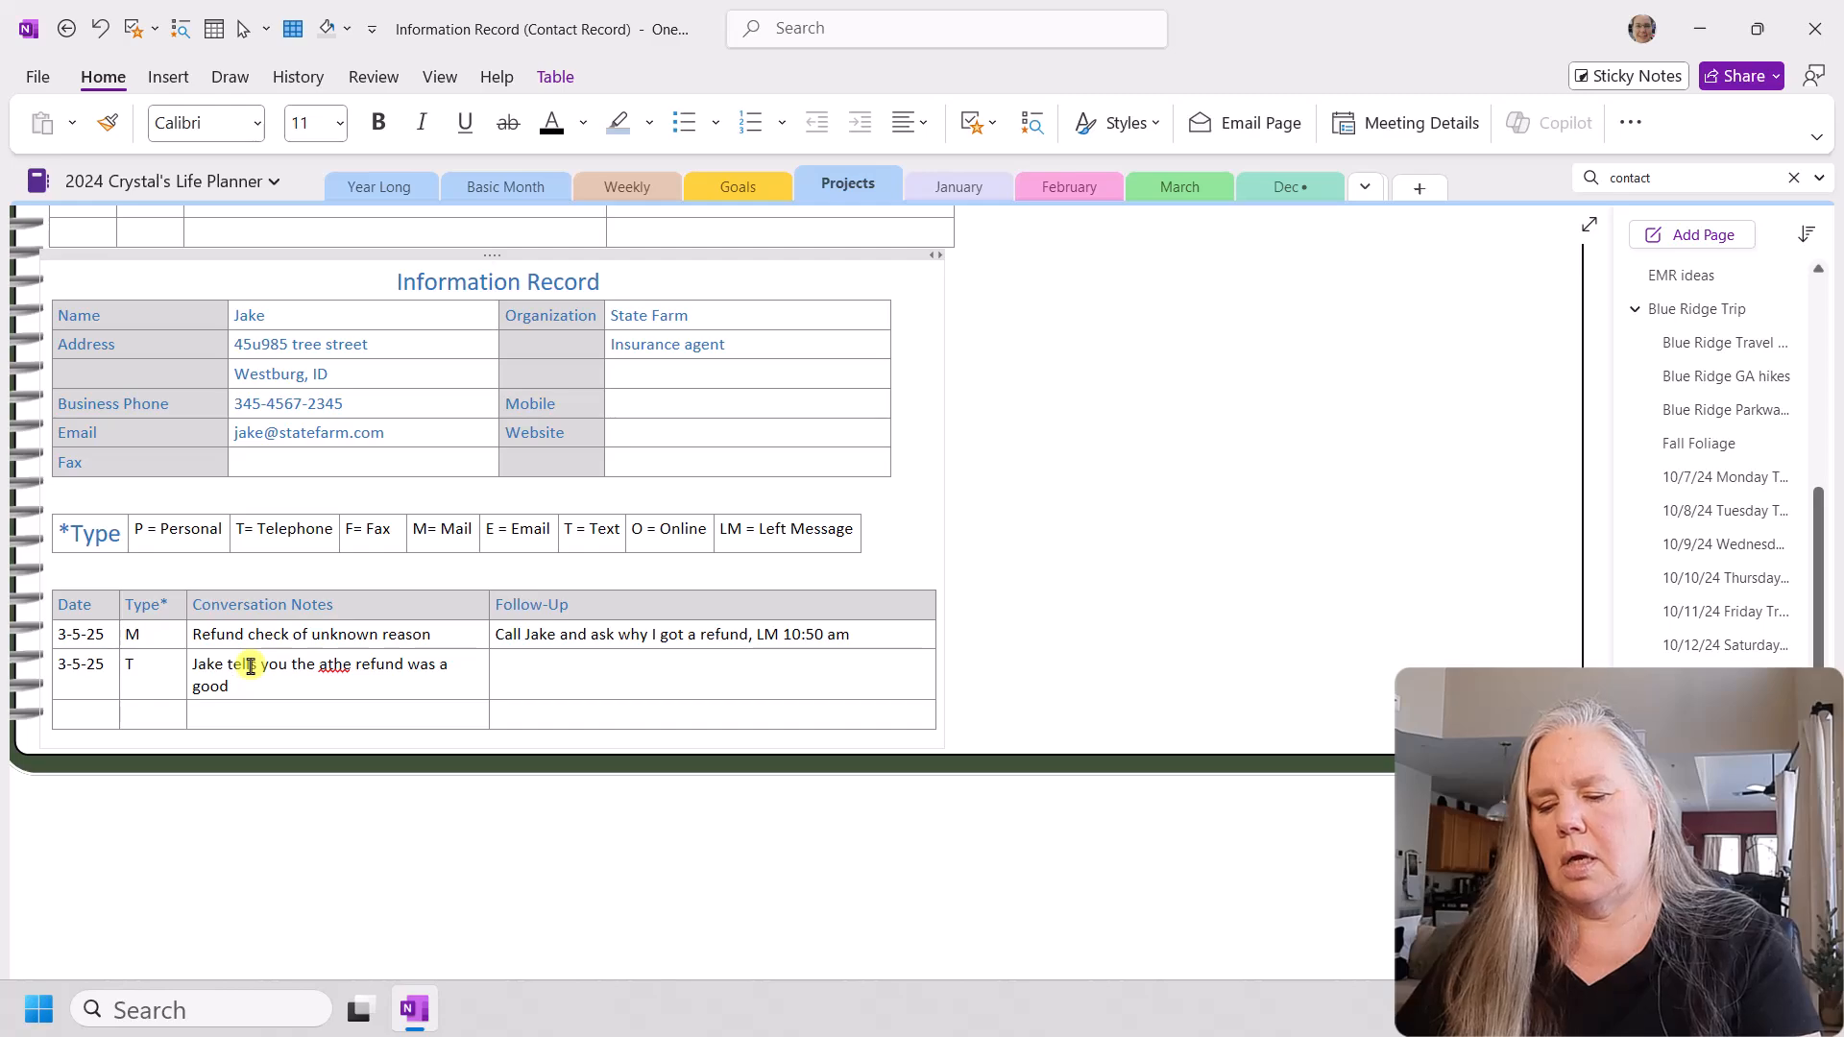
{"action": "type", "text": " customer refund for being accident free"}
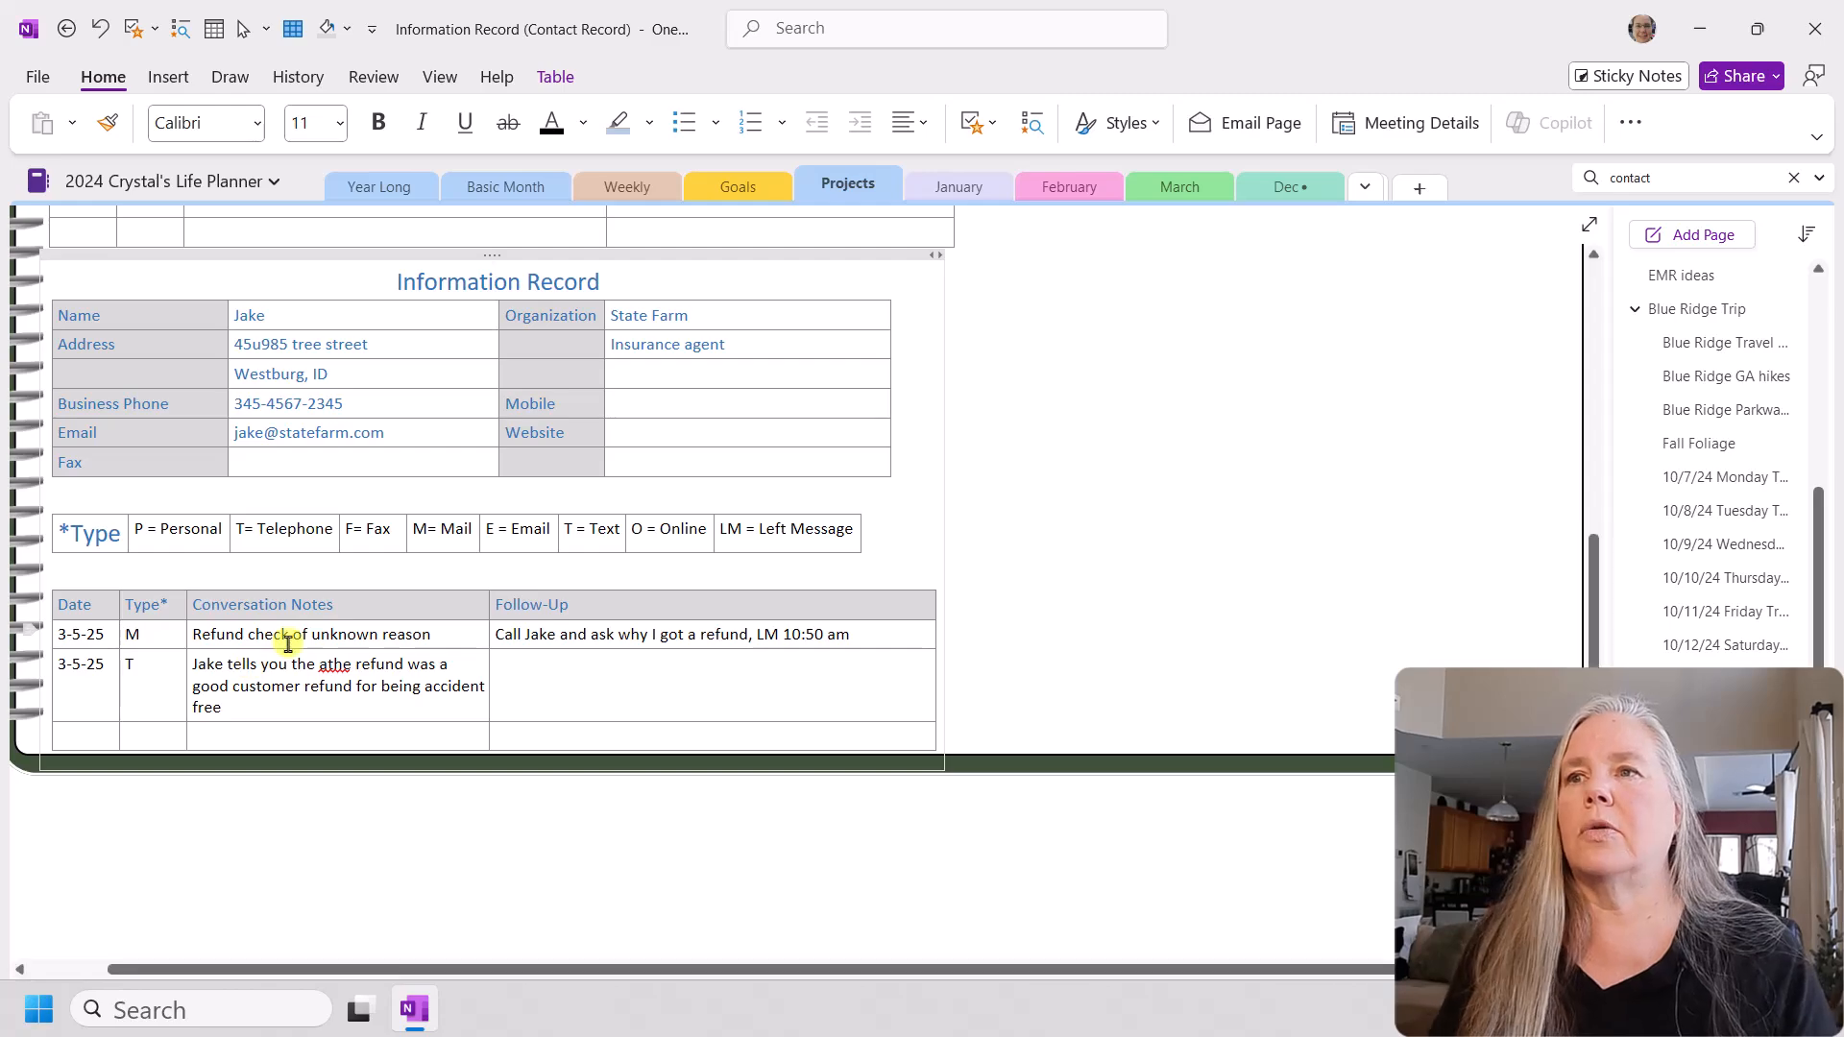
Step: Enter "Deposit the check." as the follow-up in the second row of the conversation notes table
{"action": "left_click", "coordinate": [501, 660]}
{"action": "type", "text": "Deposit the check."}
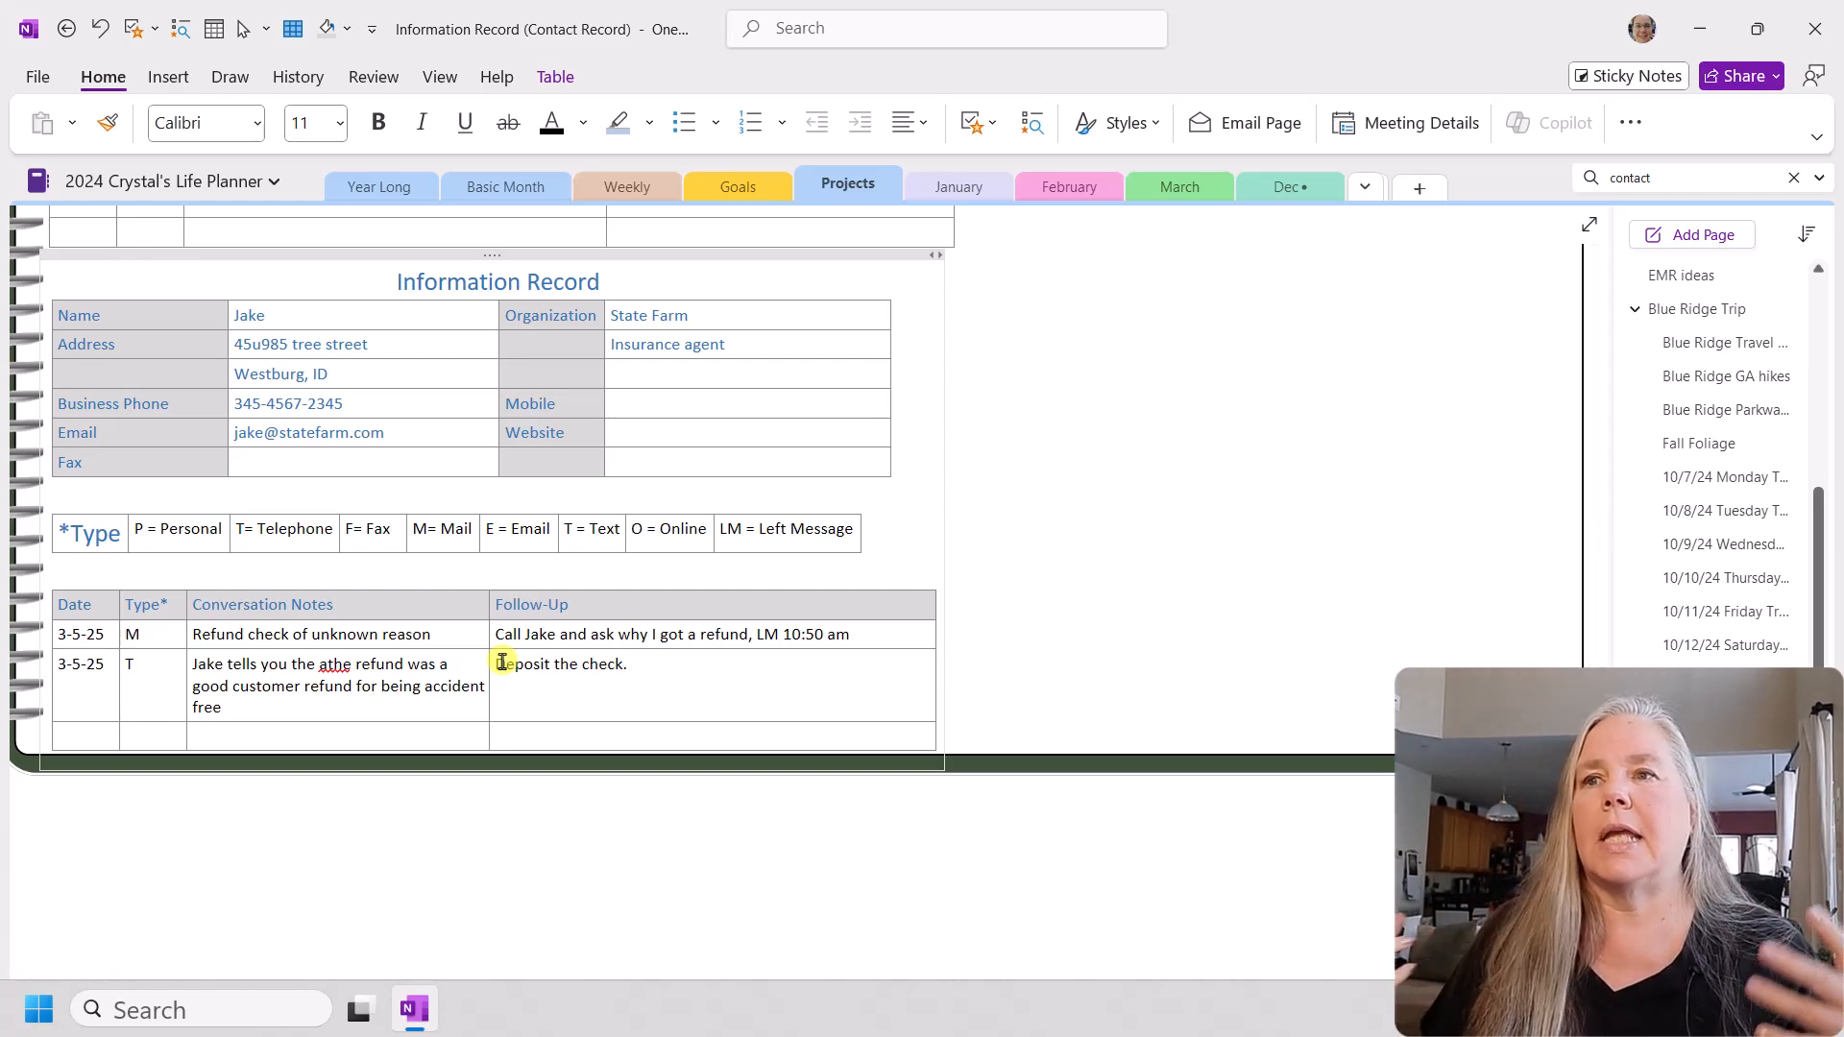
Step: Correct the typo in the second row's conversation note so the wording reads "tells you that the refund was"
{"action": "left_click", "coordinate": [332, 669]}
{"action": "left_click", "coordinate": [566, 716]}
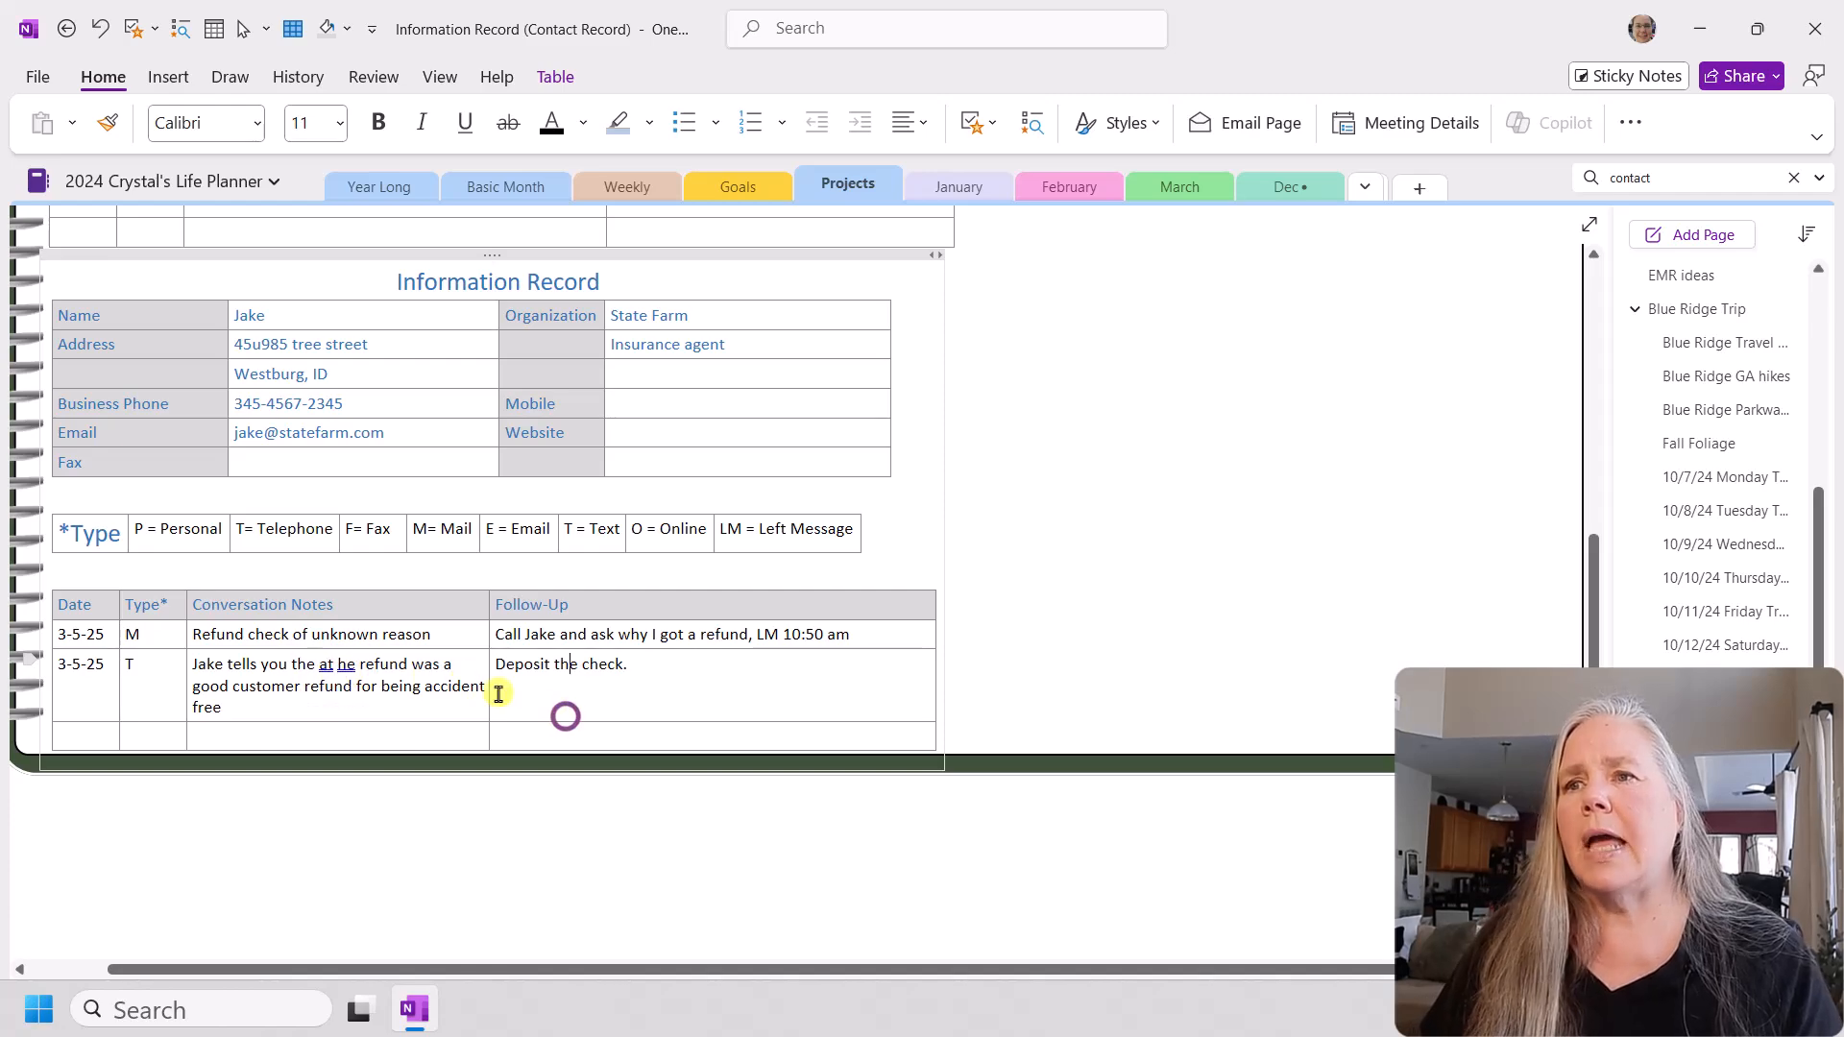
{"action": "left_click", "coordinate": [336, 664]}
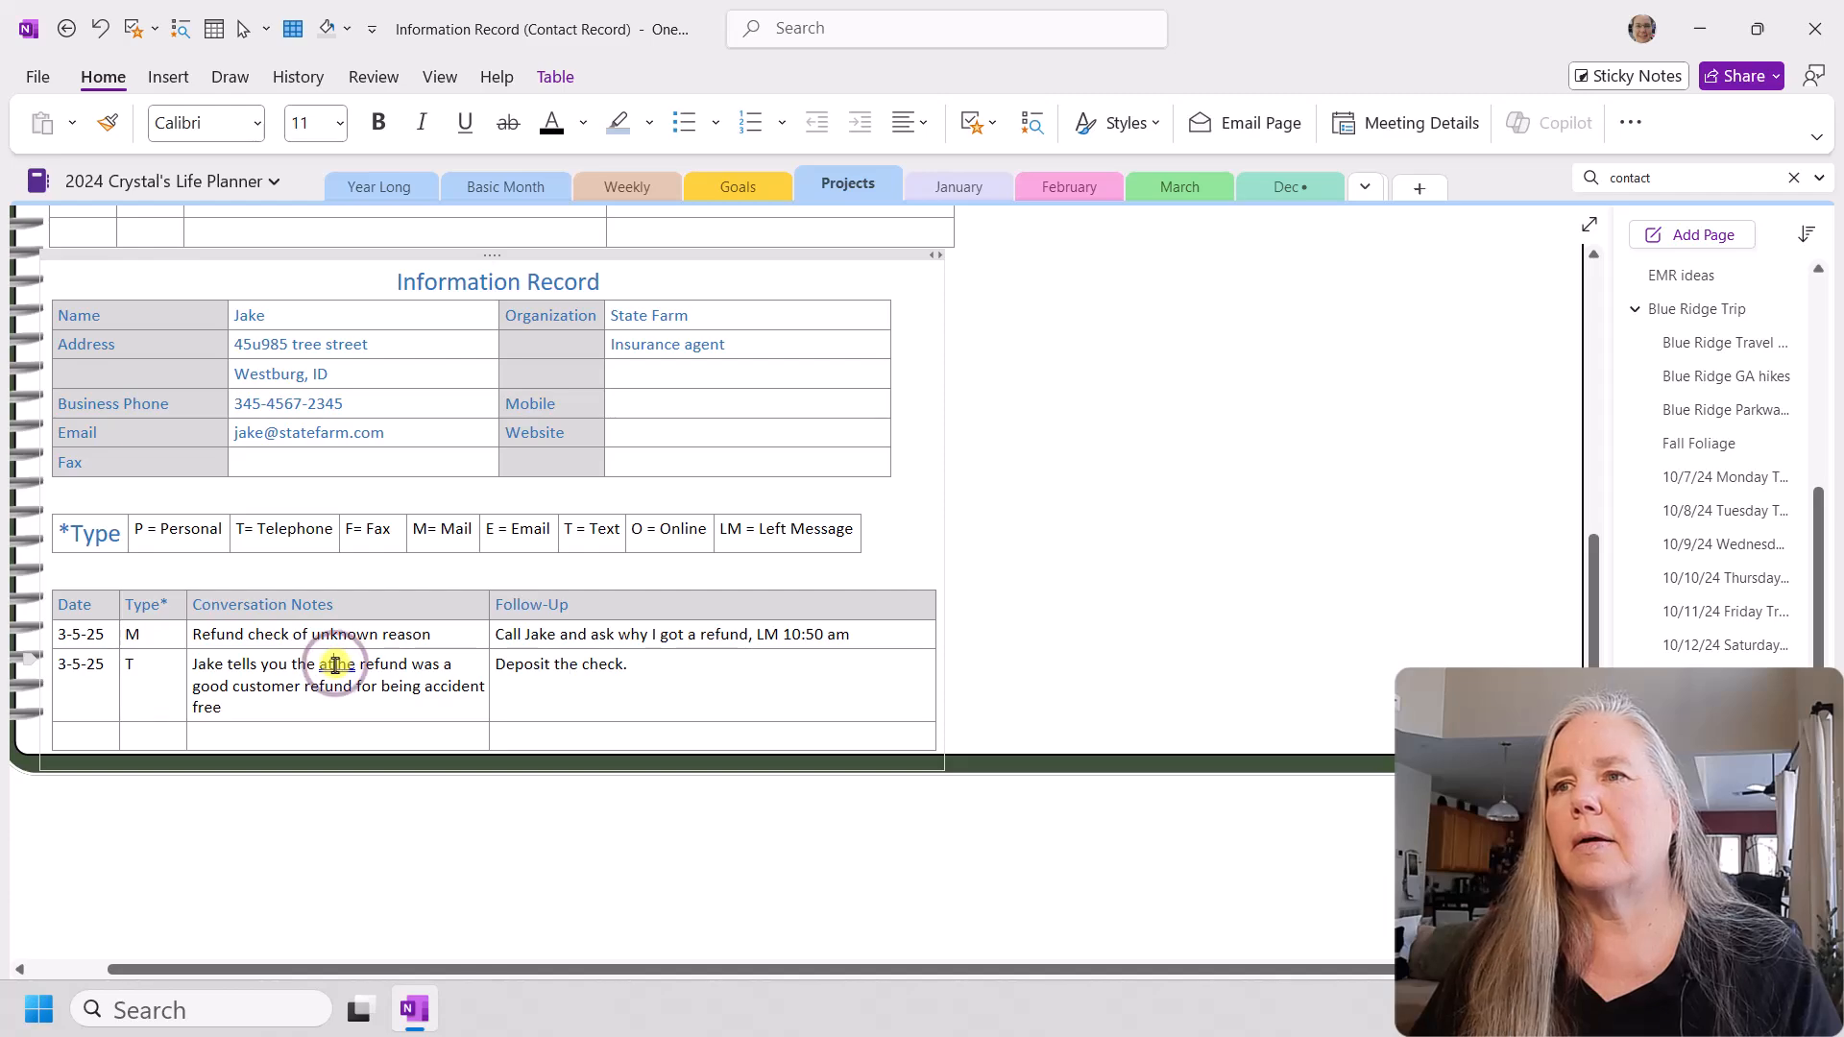
{"action": "key", "text": "BackSpace"}
{"action": "key", "text": "BackSpace"}
{"action": "key", "text": "BackSpace"}
{"action": "key", "text": "BackSpace"}
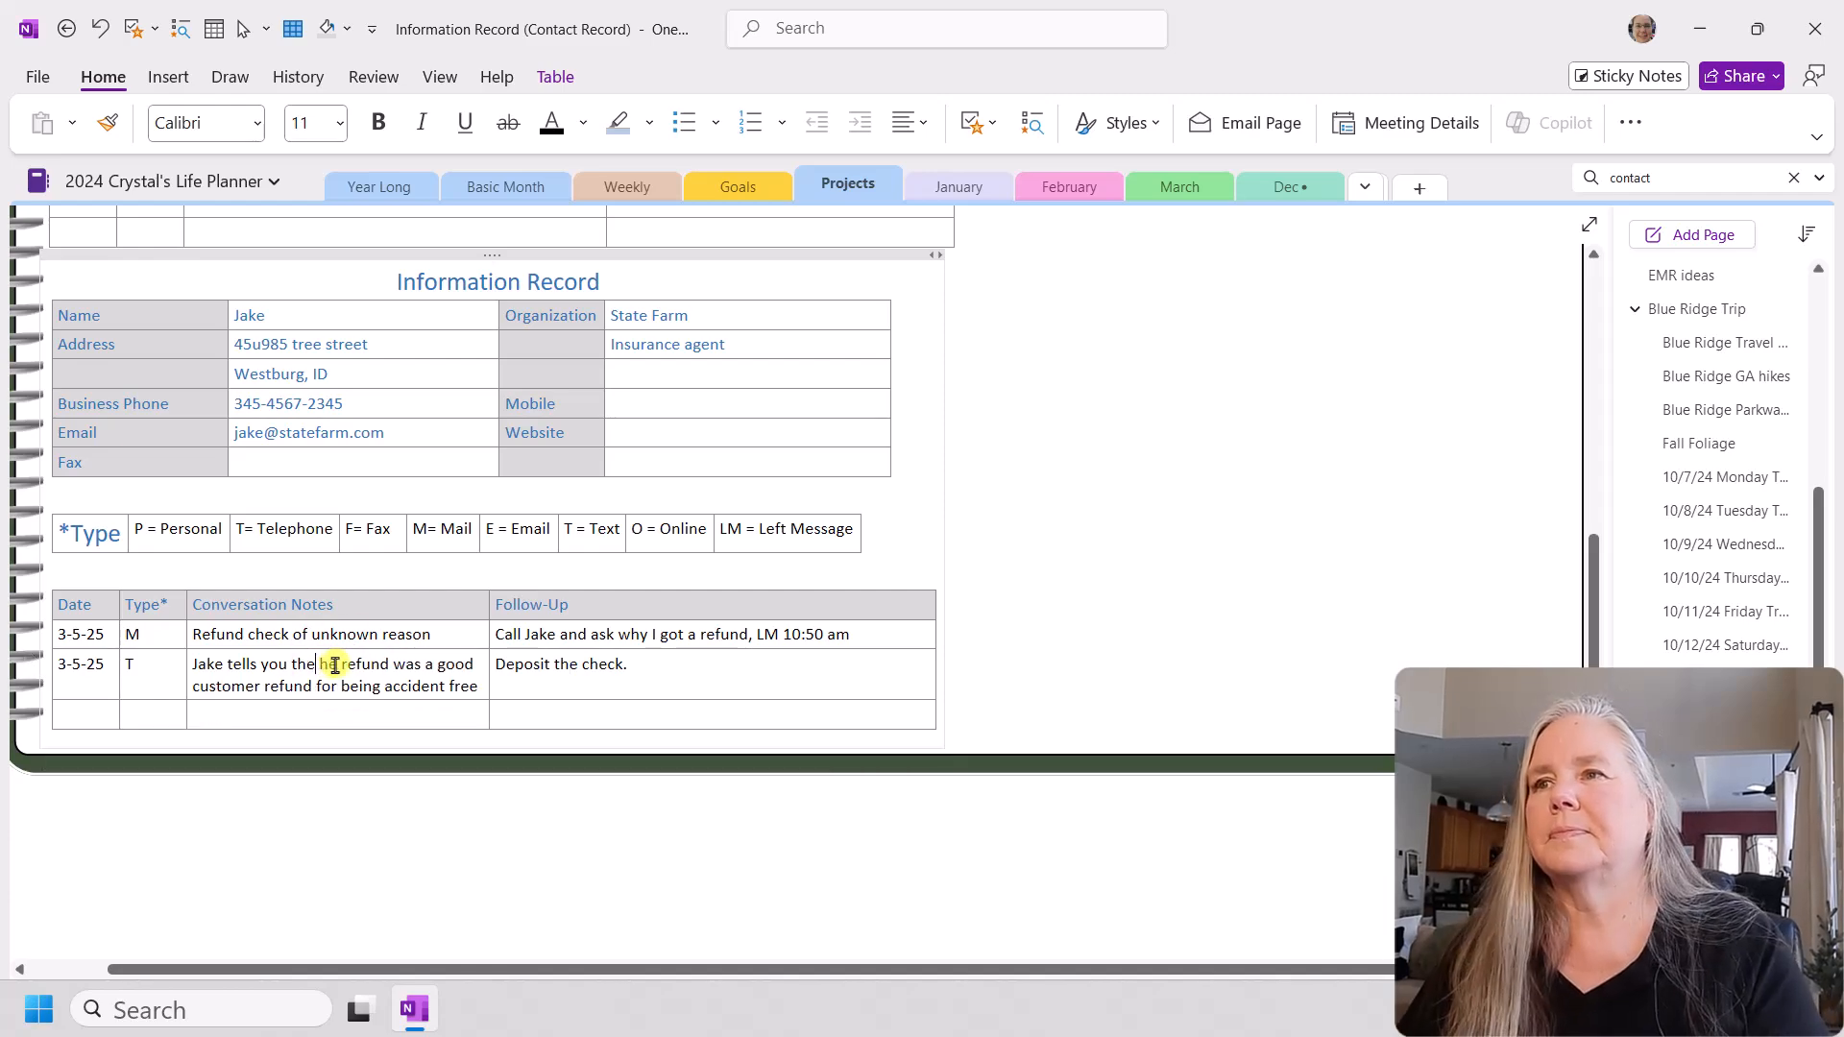
{"action": "type", "text": "at th"}
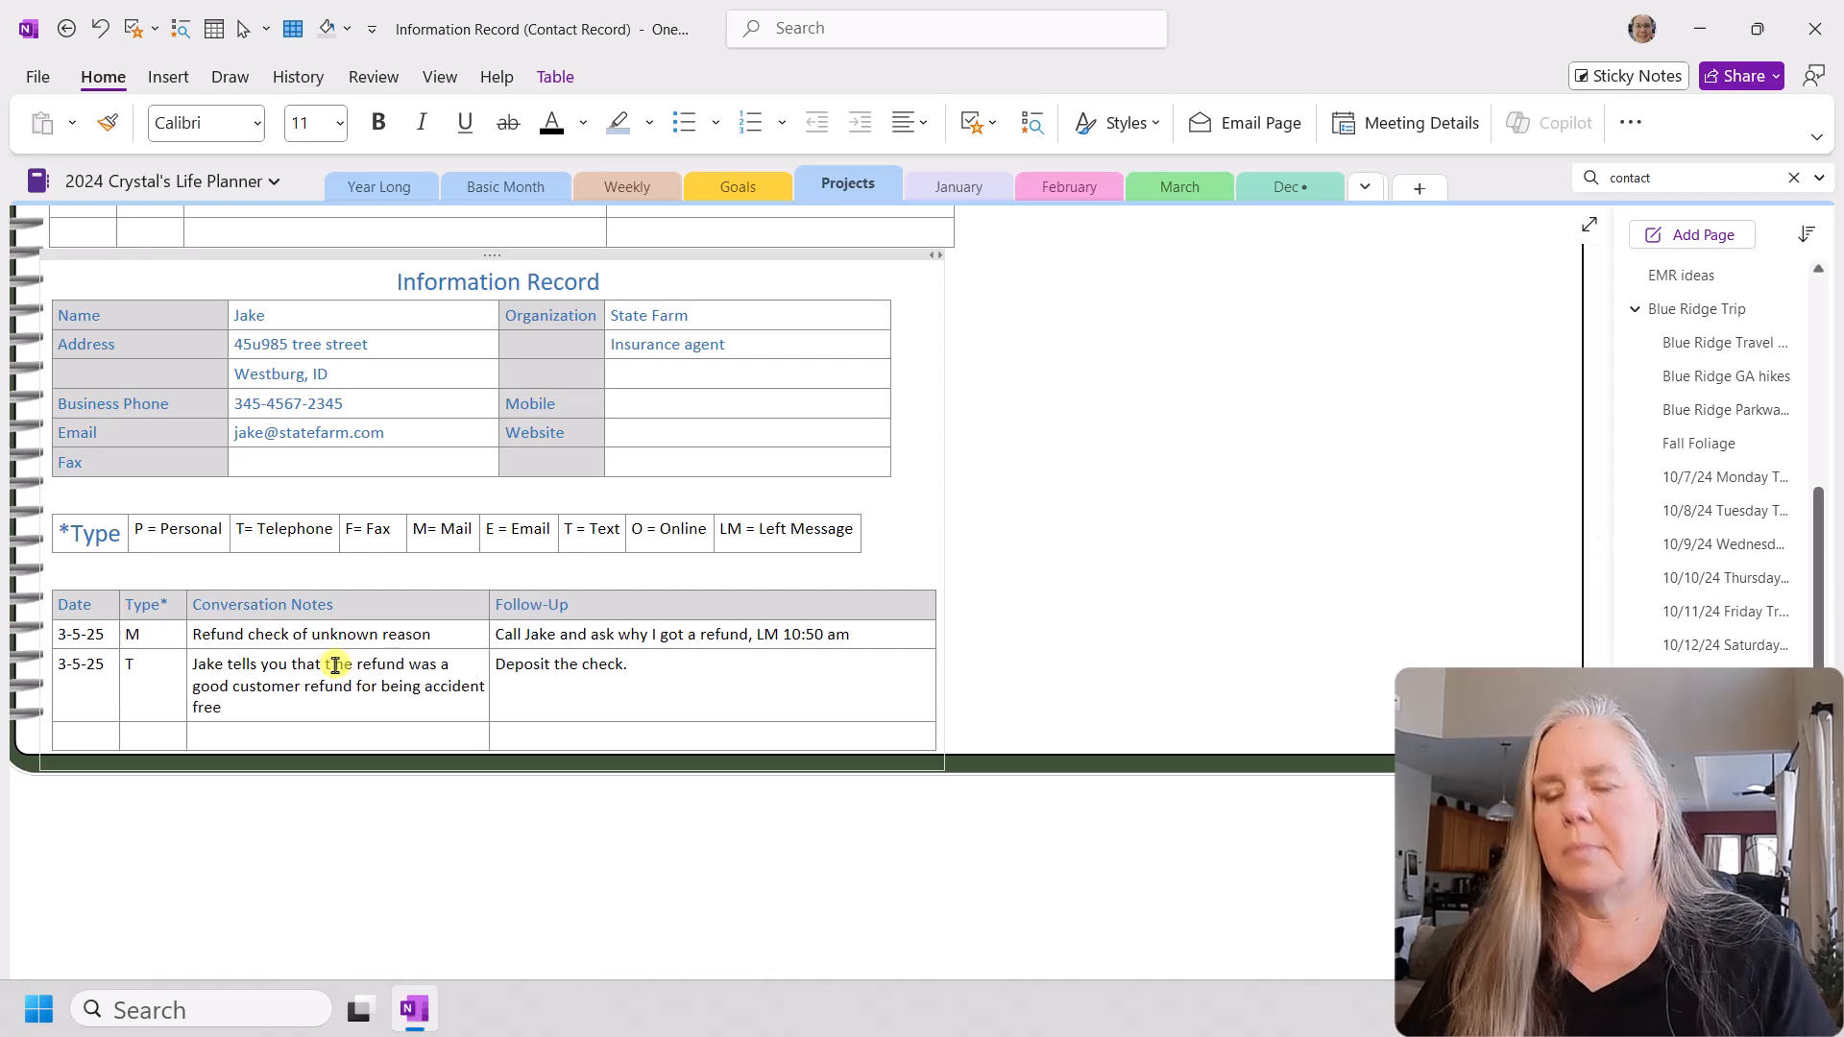
{"action": "key", "text": "Delete"}
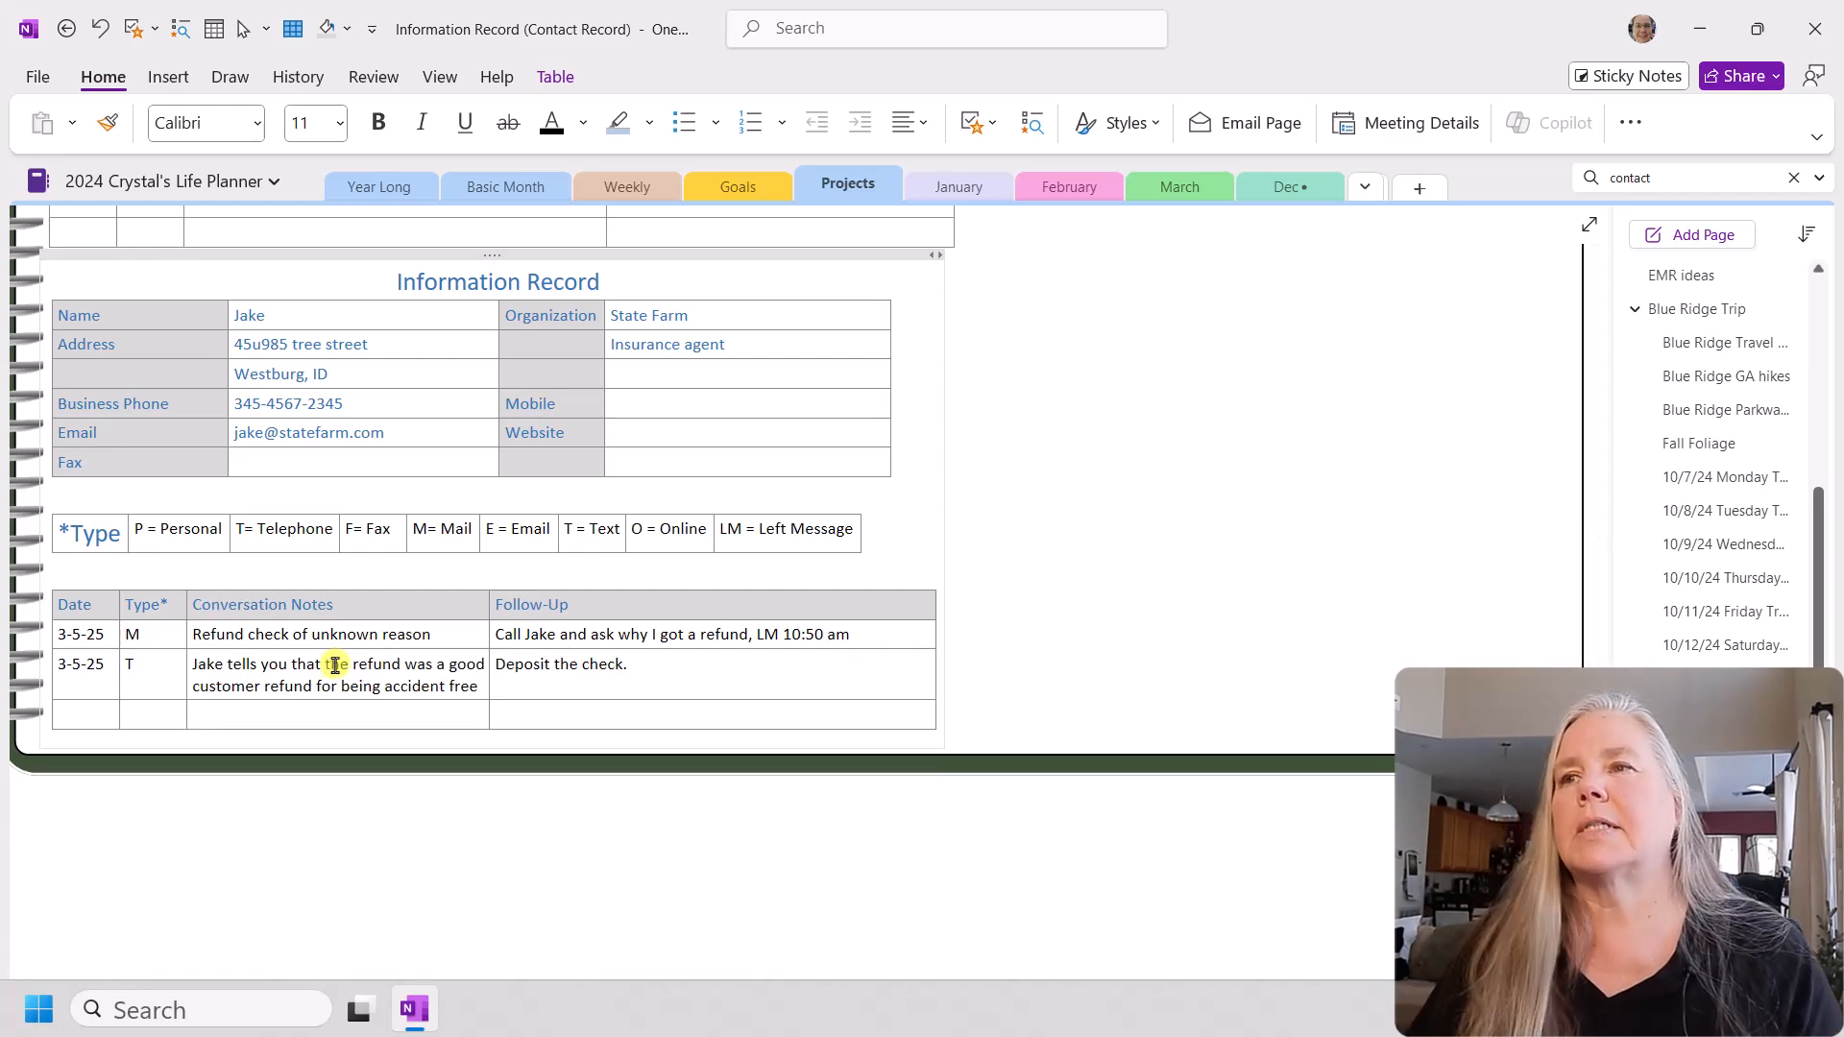
Step: Insert the picture PicsArt_07-15-05.58.00.jpg from file into the second row's follow-up cell
{"action": "left_click", "coordinate": [581, 693]}
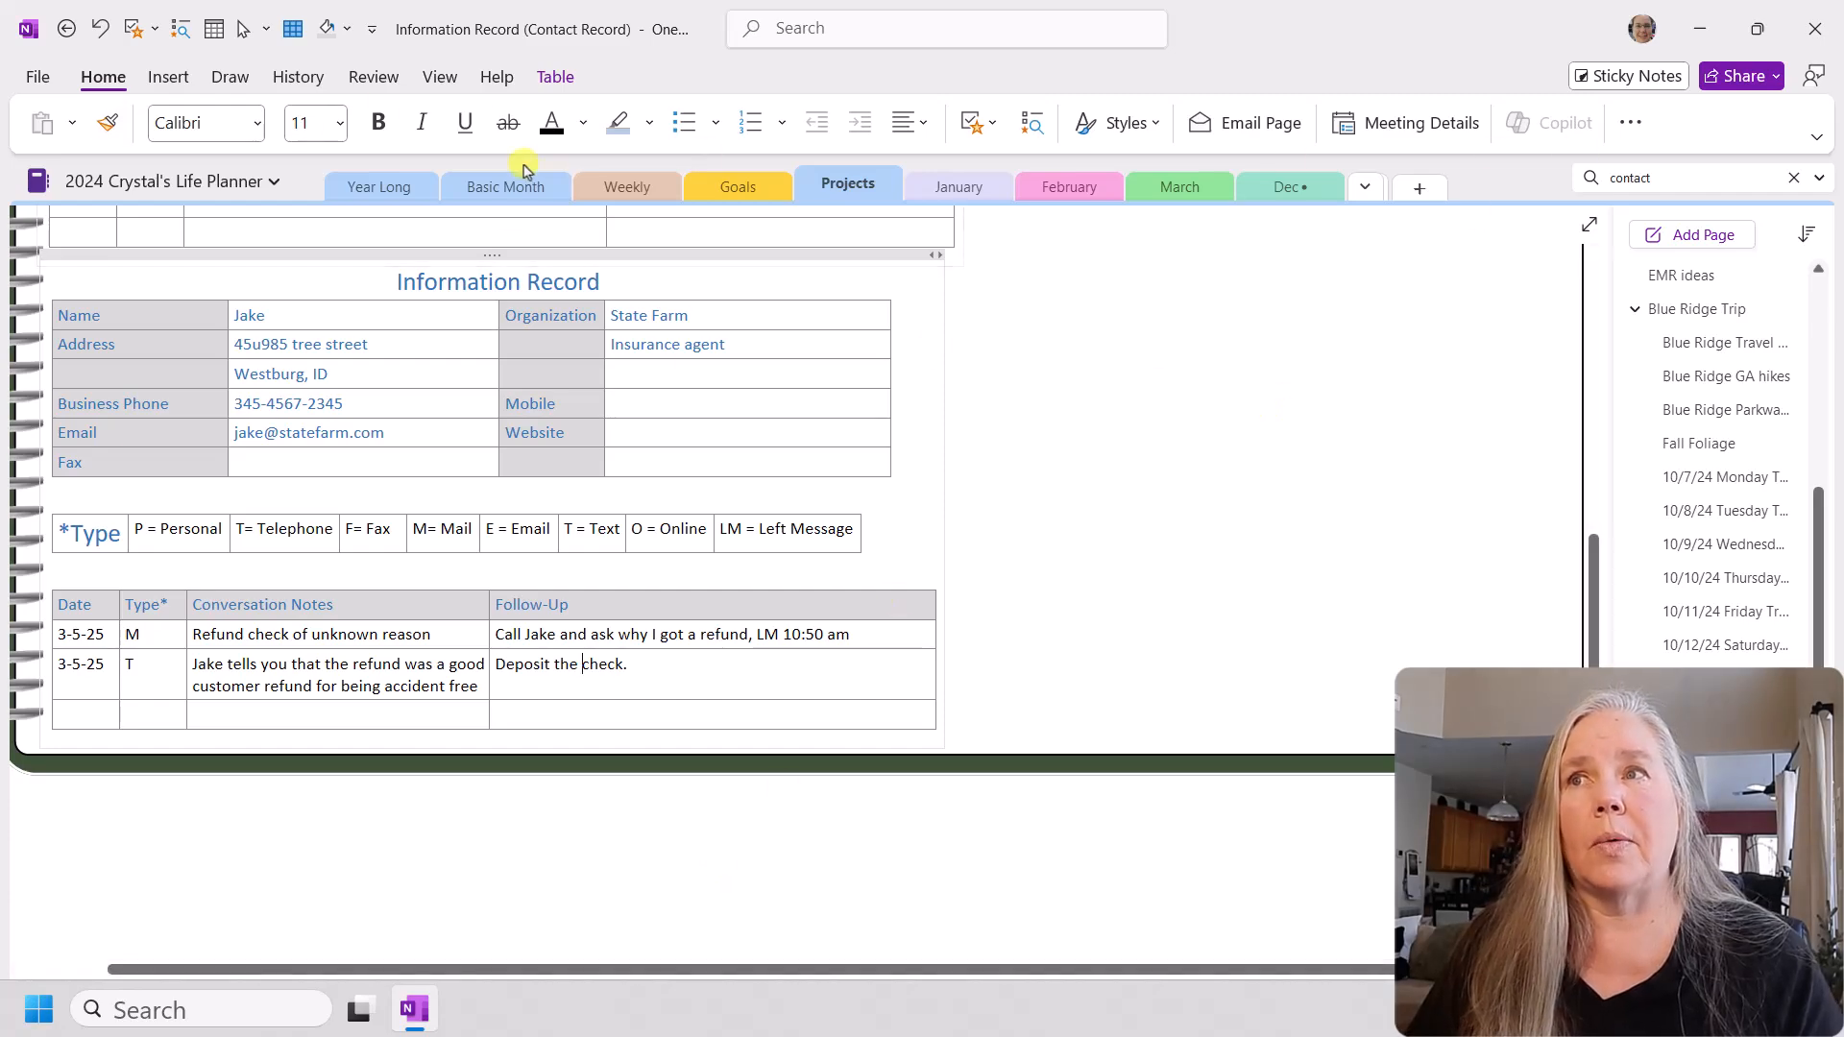
{"action": "left_click", "coordinate": [165, 78]}
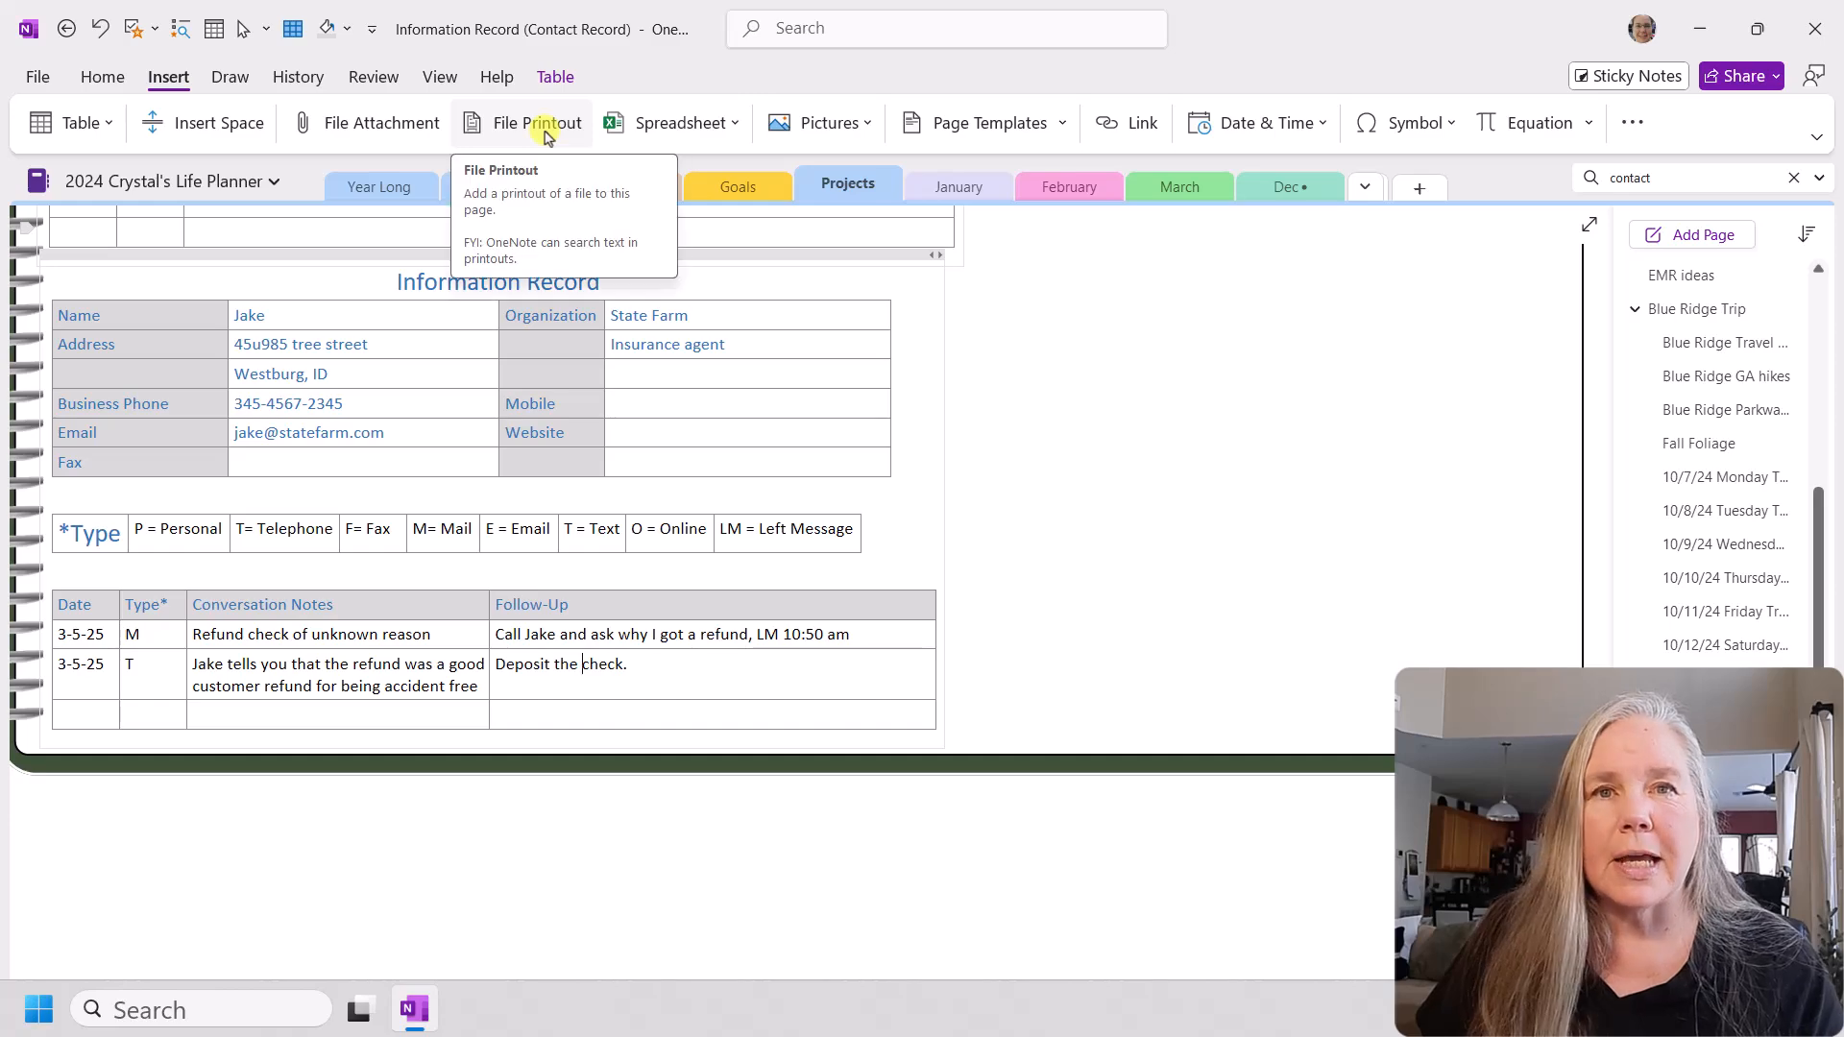
{"action": "left_click", "coordinate": [864, 125]}
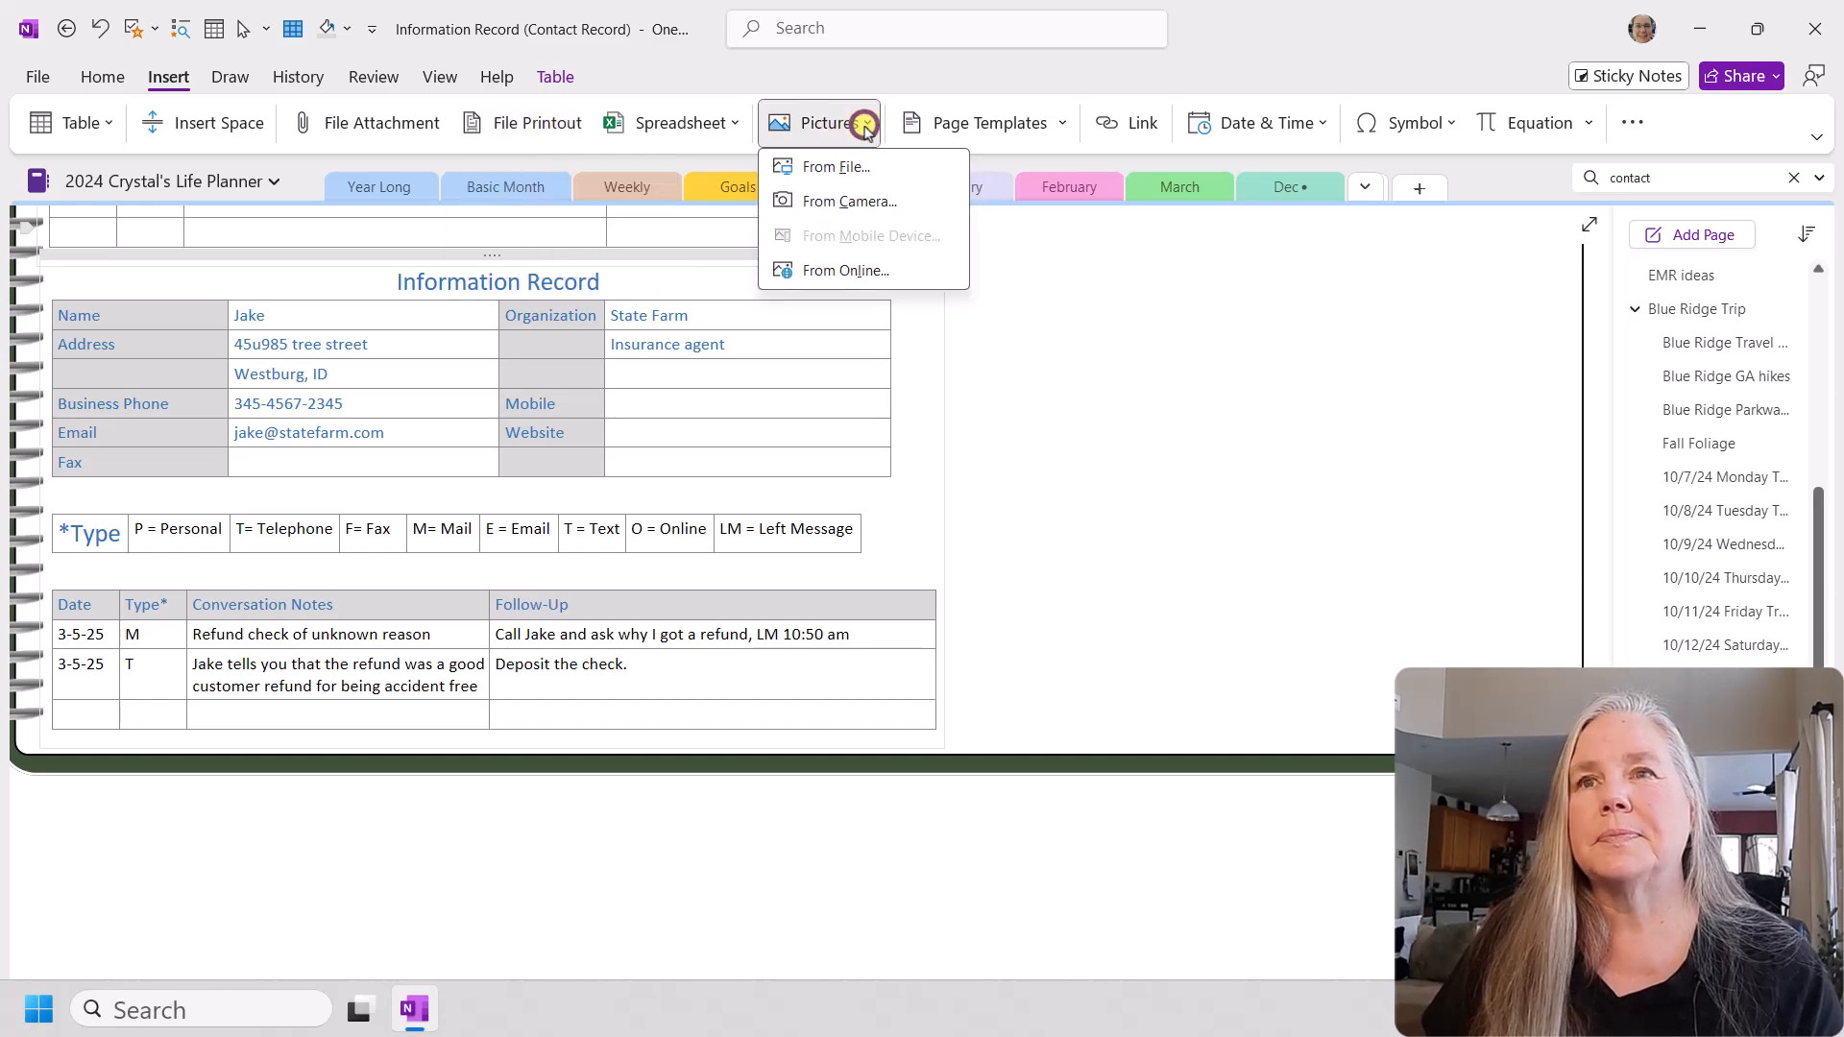
{"action": "left_click", "coordinate": [841, 166]}
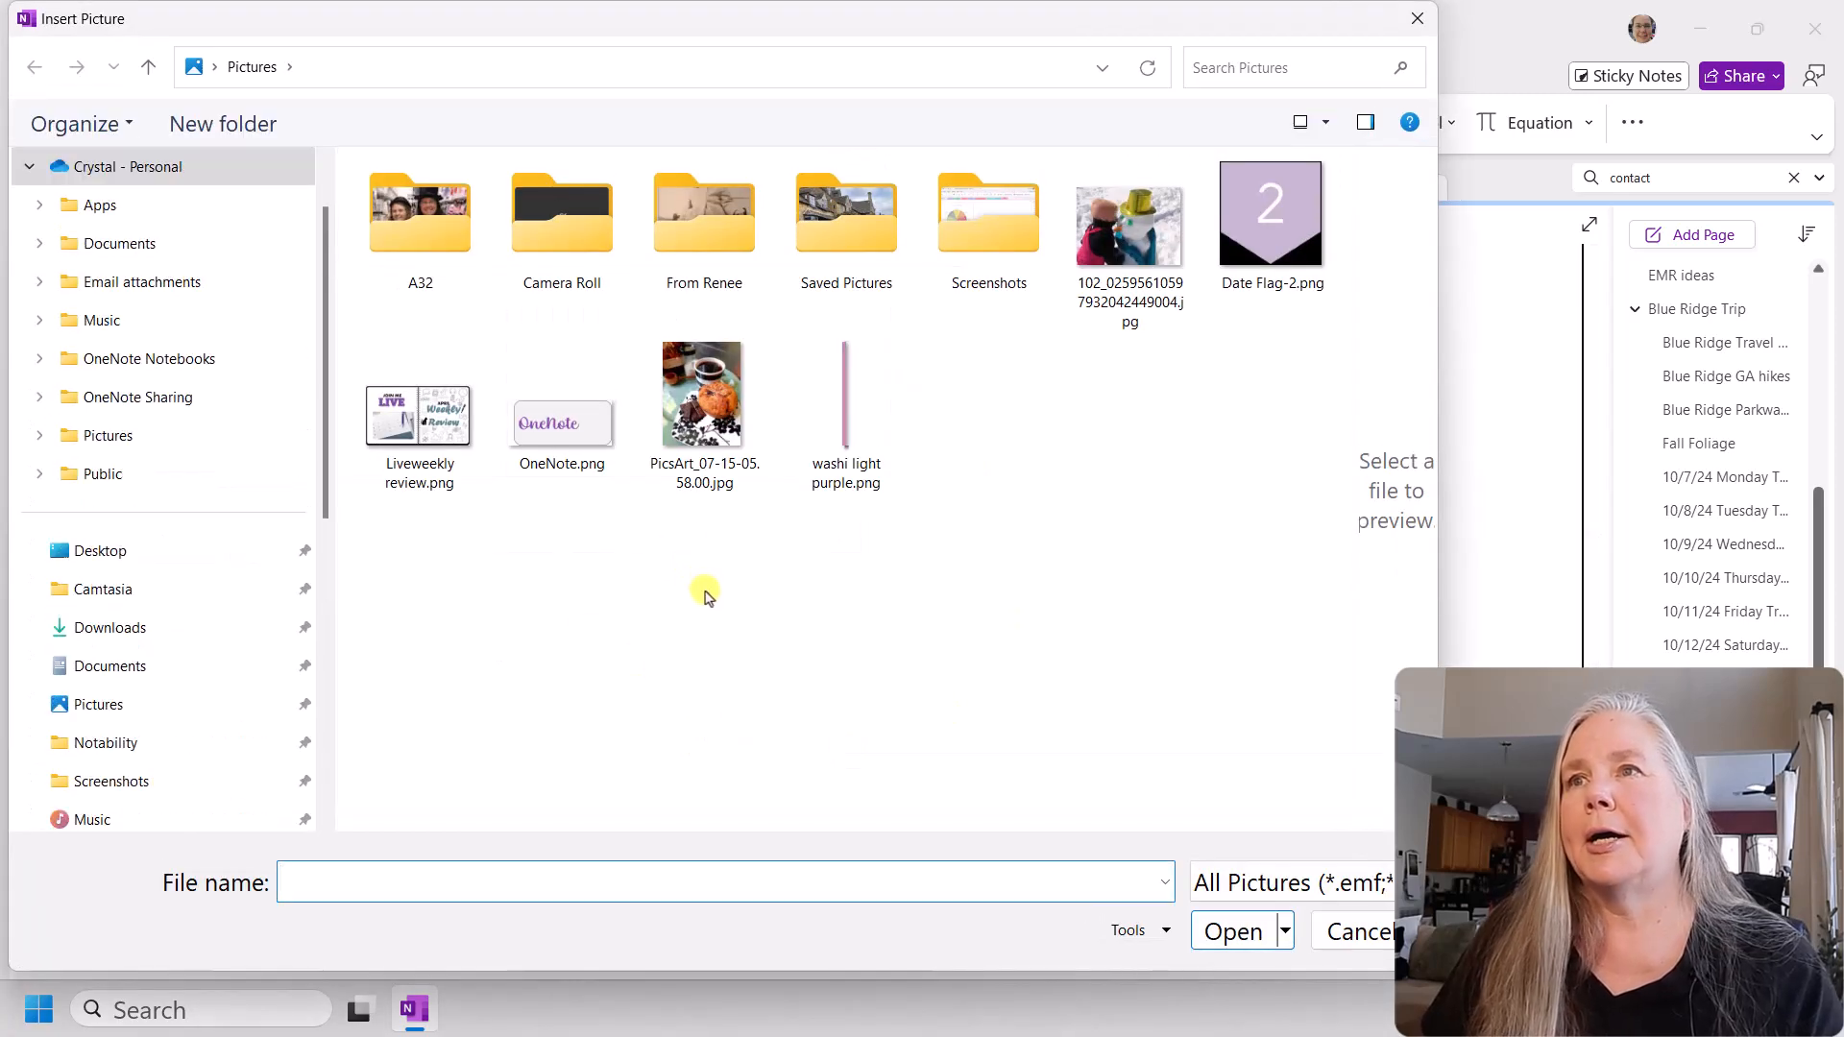
{"action": "left_click", "coordinate": [693, 422]}
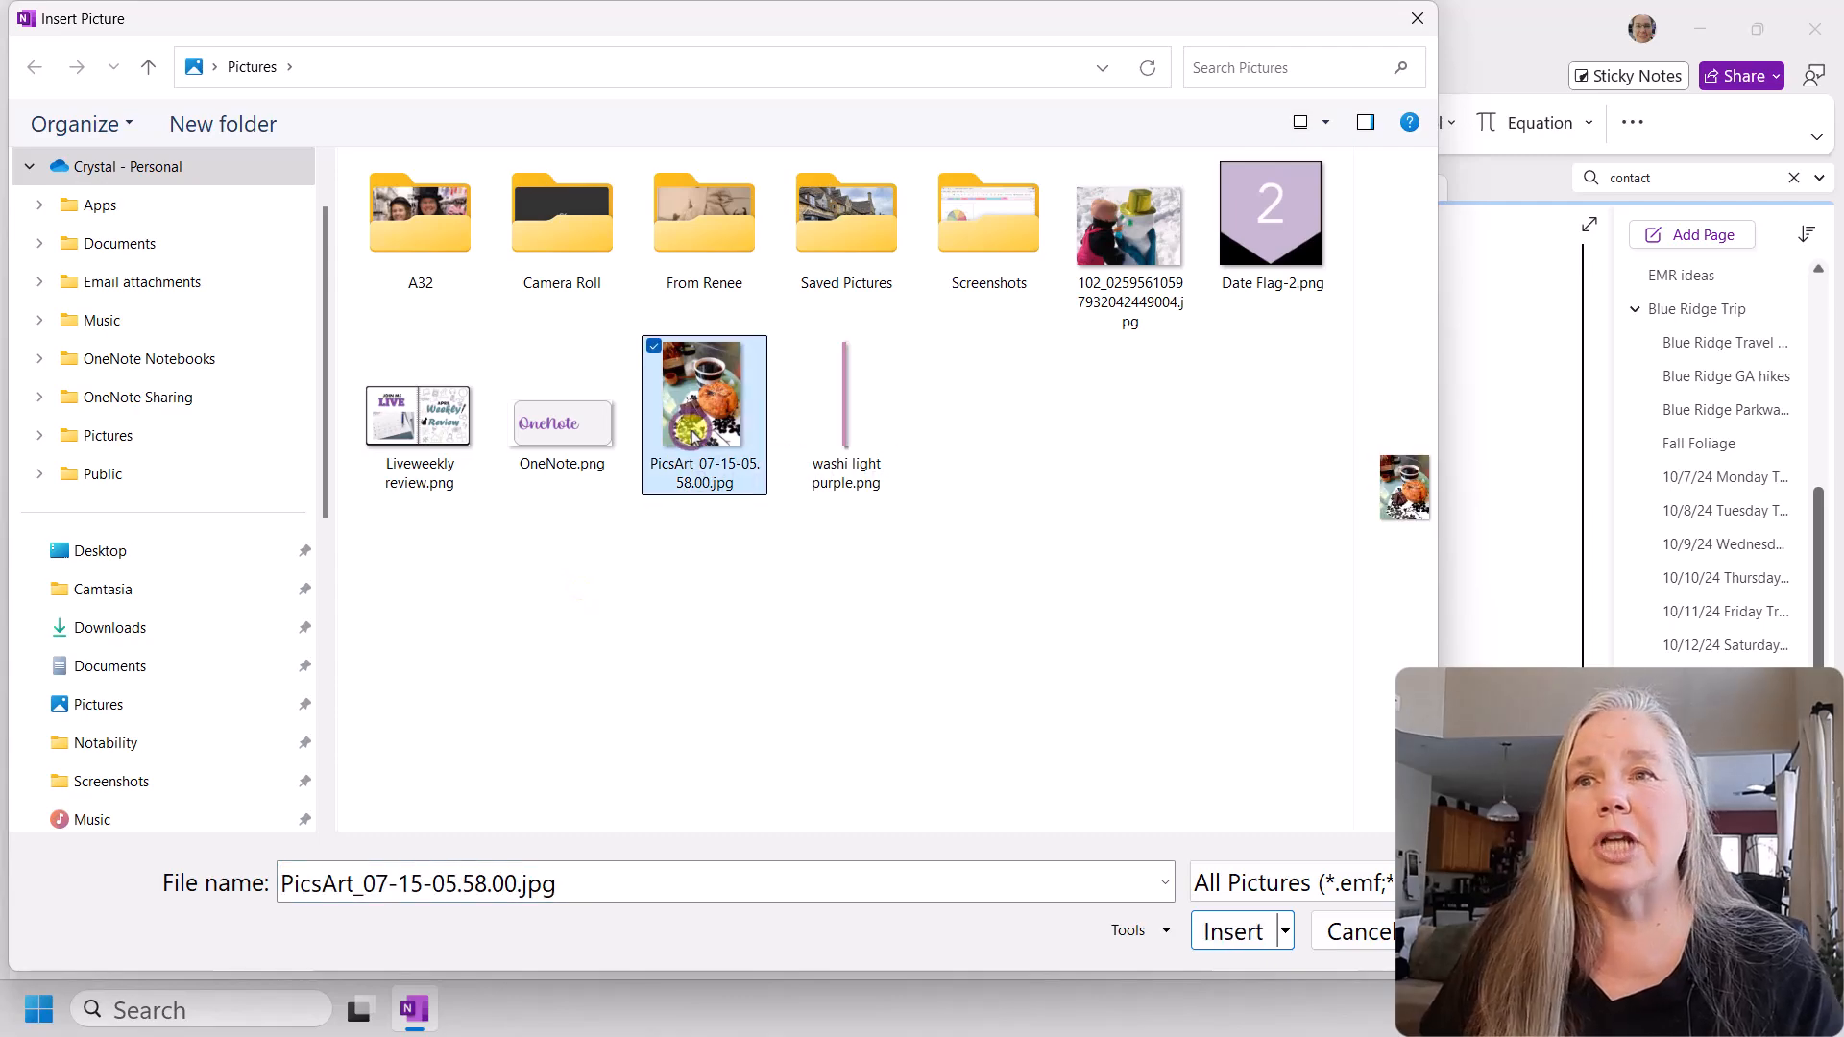
{"action": "left_click", "coordinate": [1212, 922]}
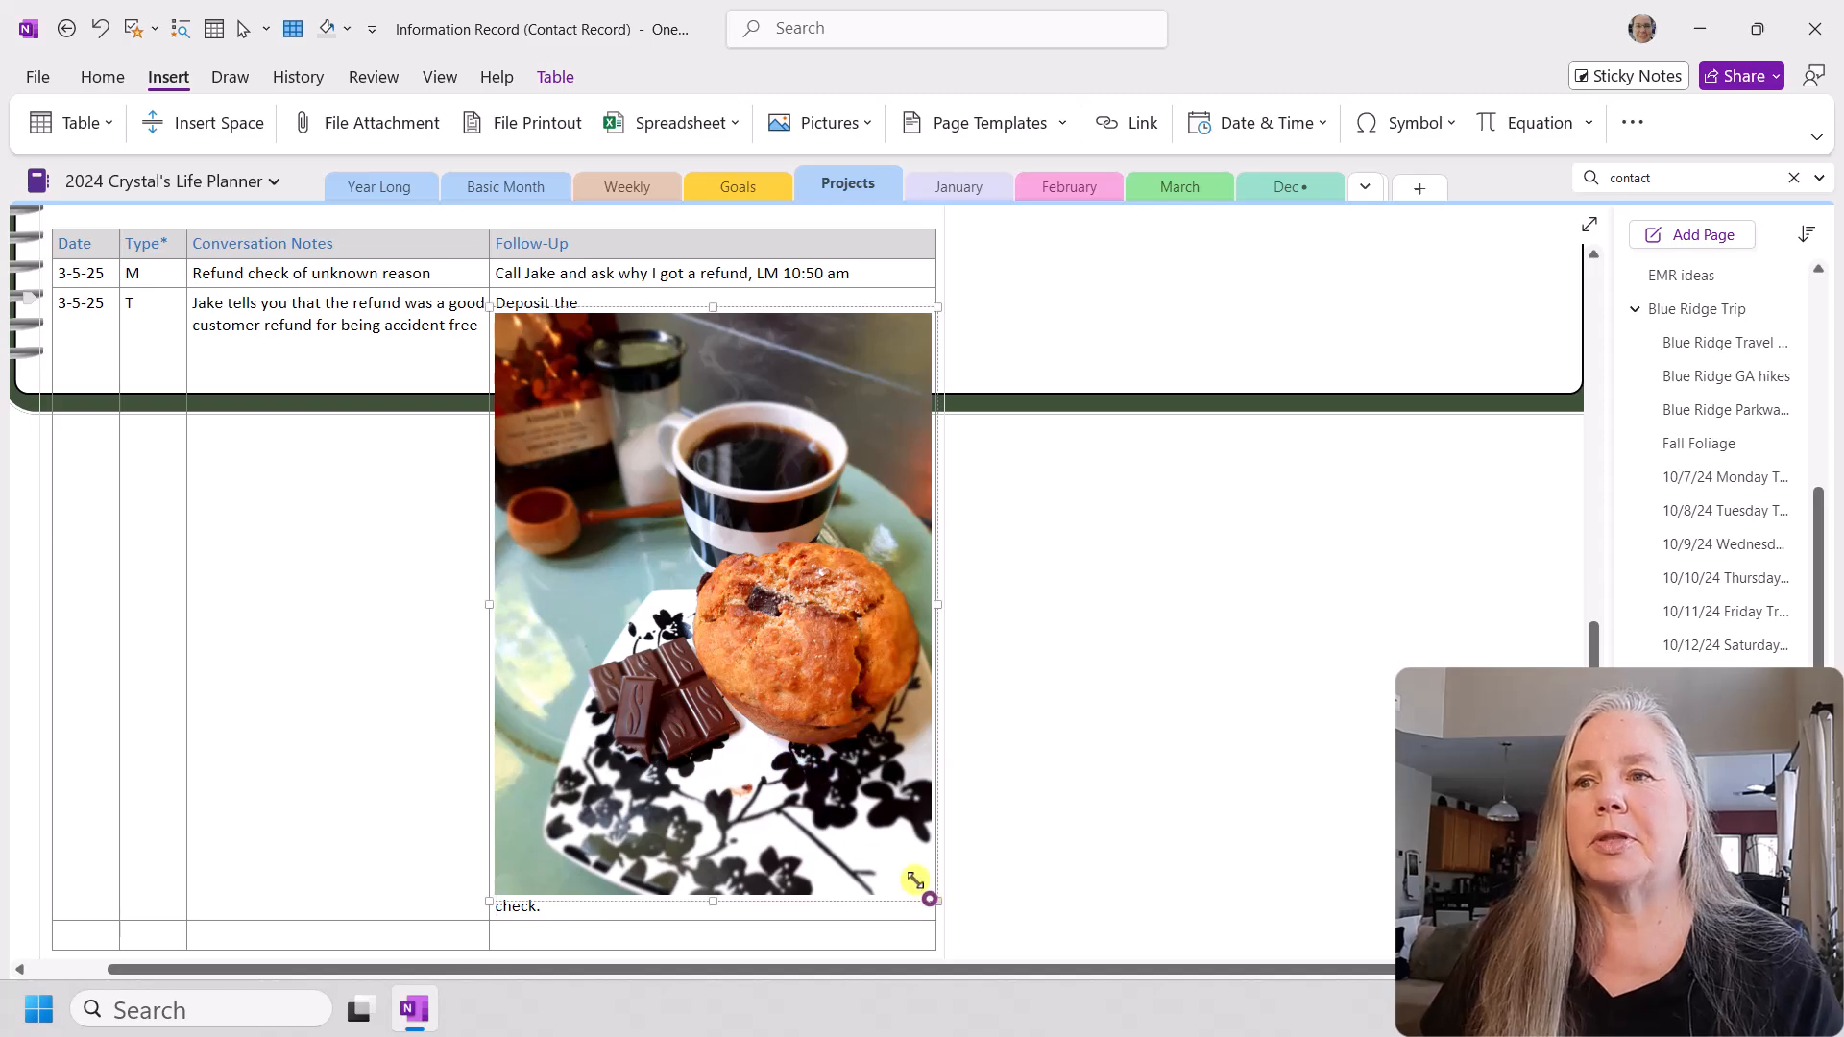
Step: Shrink the picture to a thumbnail outside the table and rejoin the split follow-up text "Deposit the check." on one line
{"action": "left_click_drag", "start_coordinate": [929, 892], "coordinate": [814, 739]}
{"action": "left_click_drag", "start_coordinate": [778, 628], "coordinate": [584, 552]}
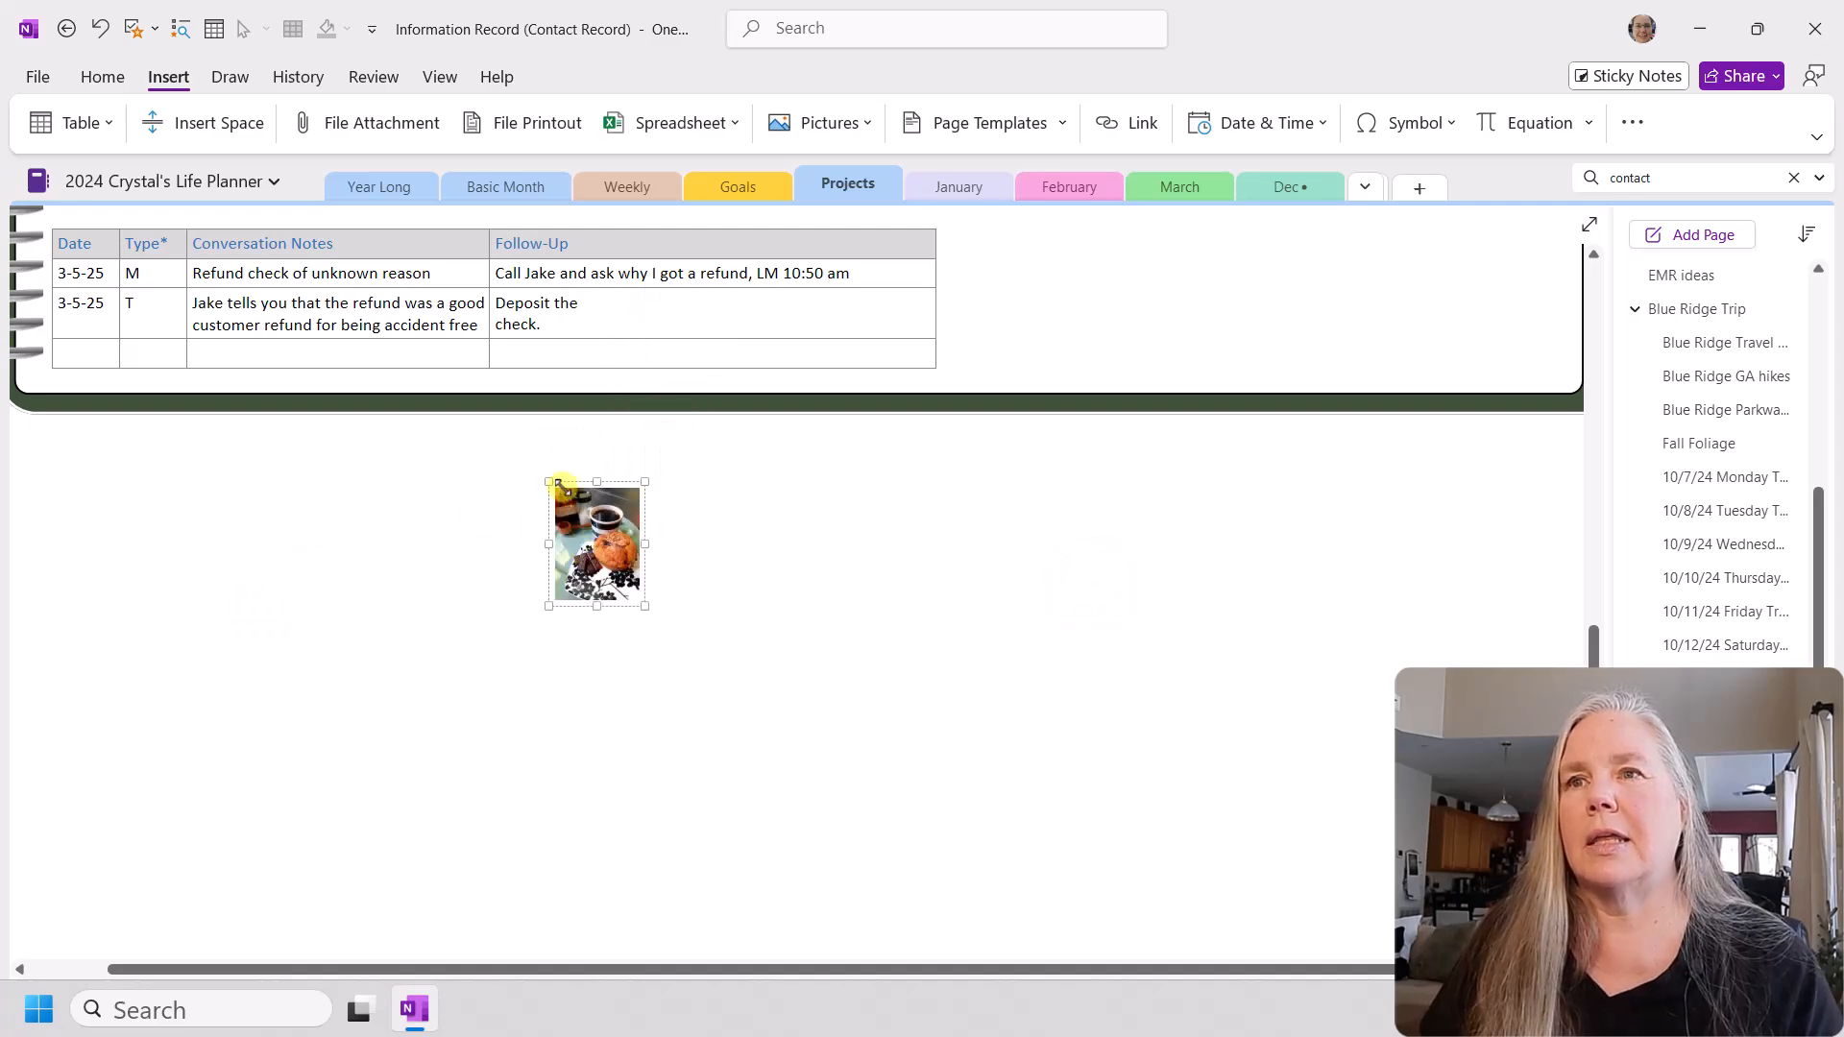
{"action": "left_click", "coordinate": [496, 317]}
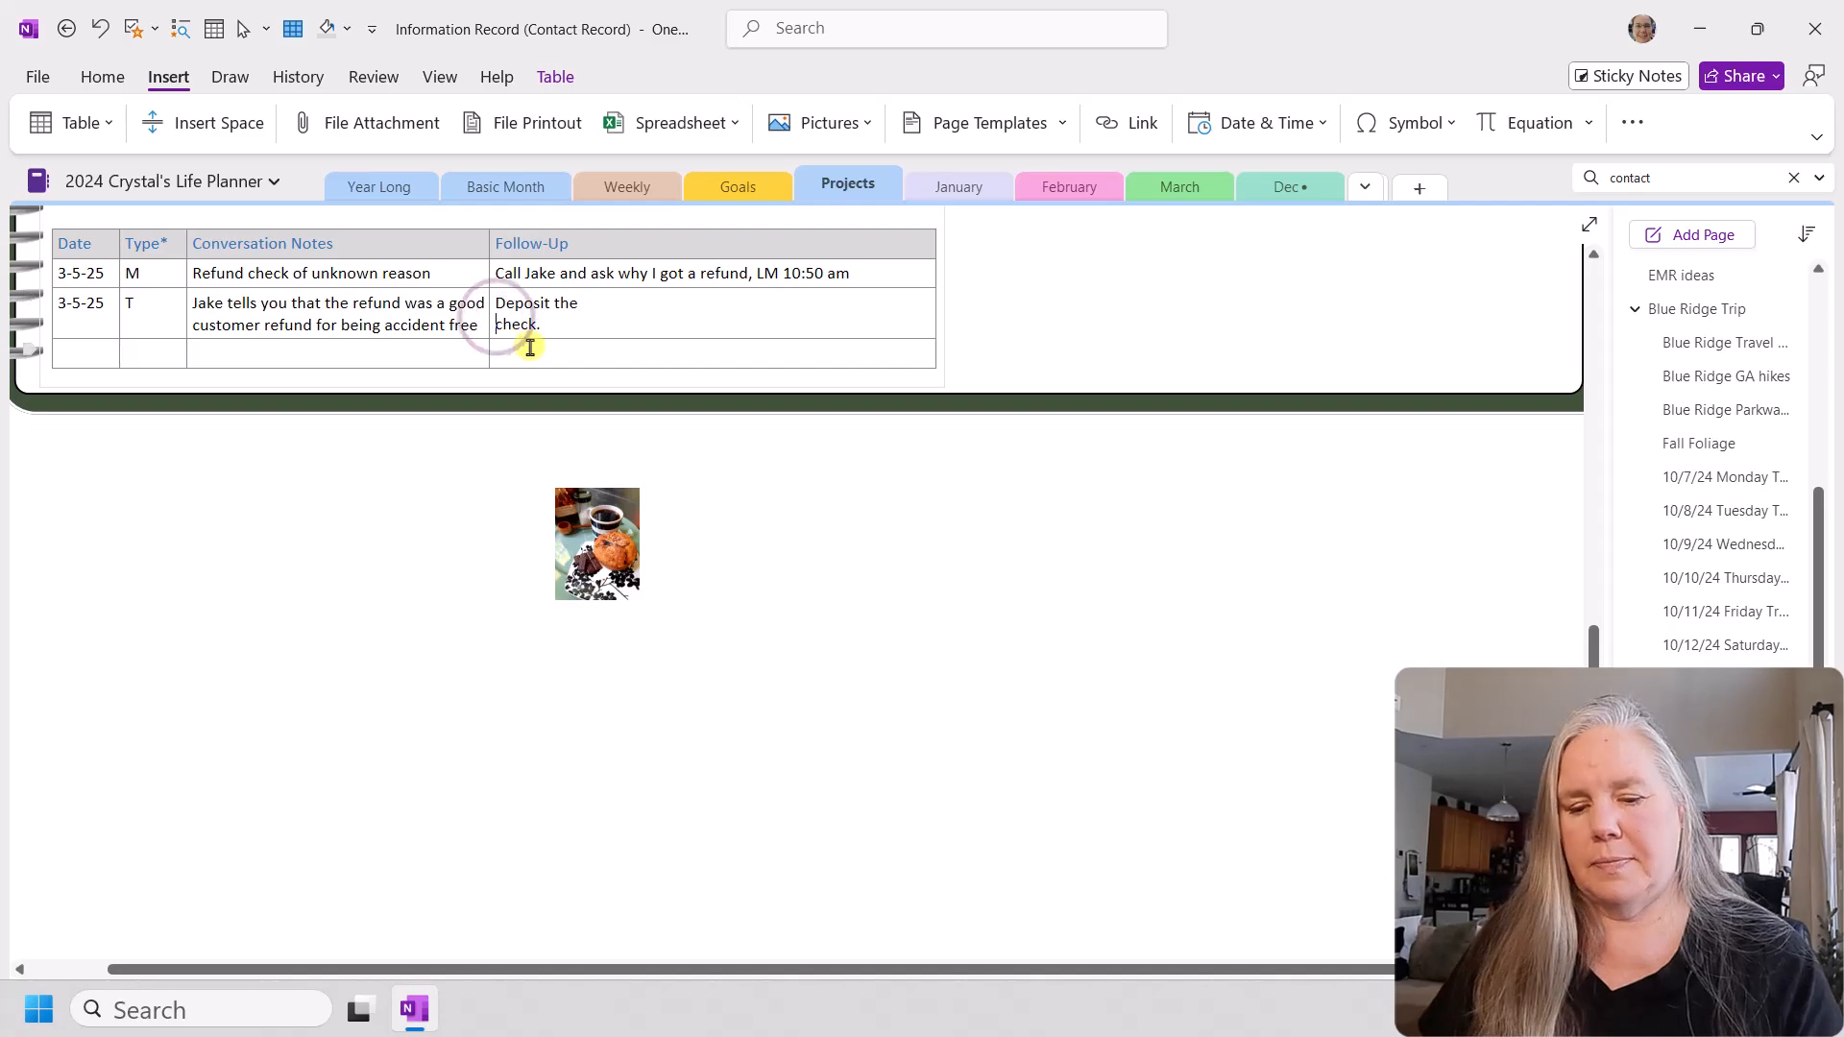
{"action": "key", "text": "BackSpace"}
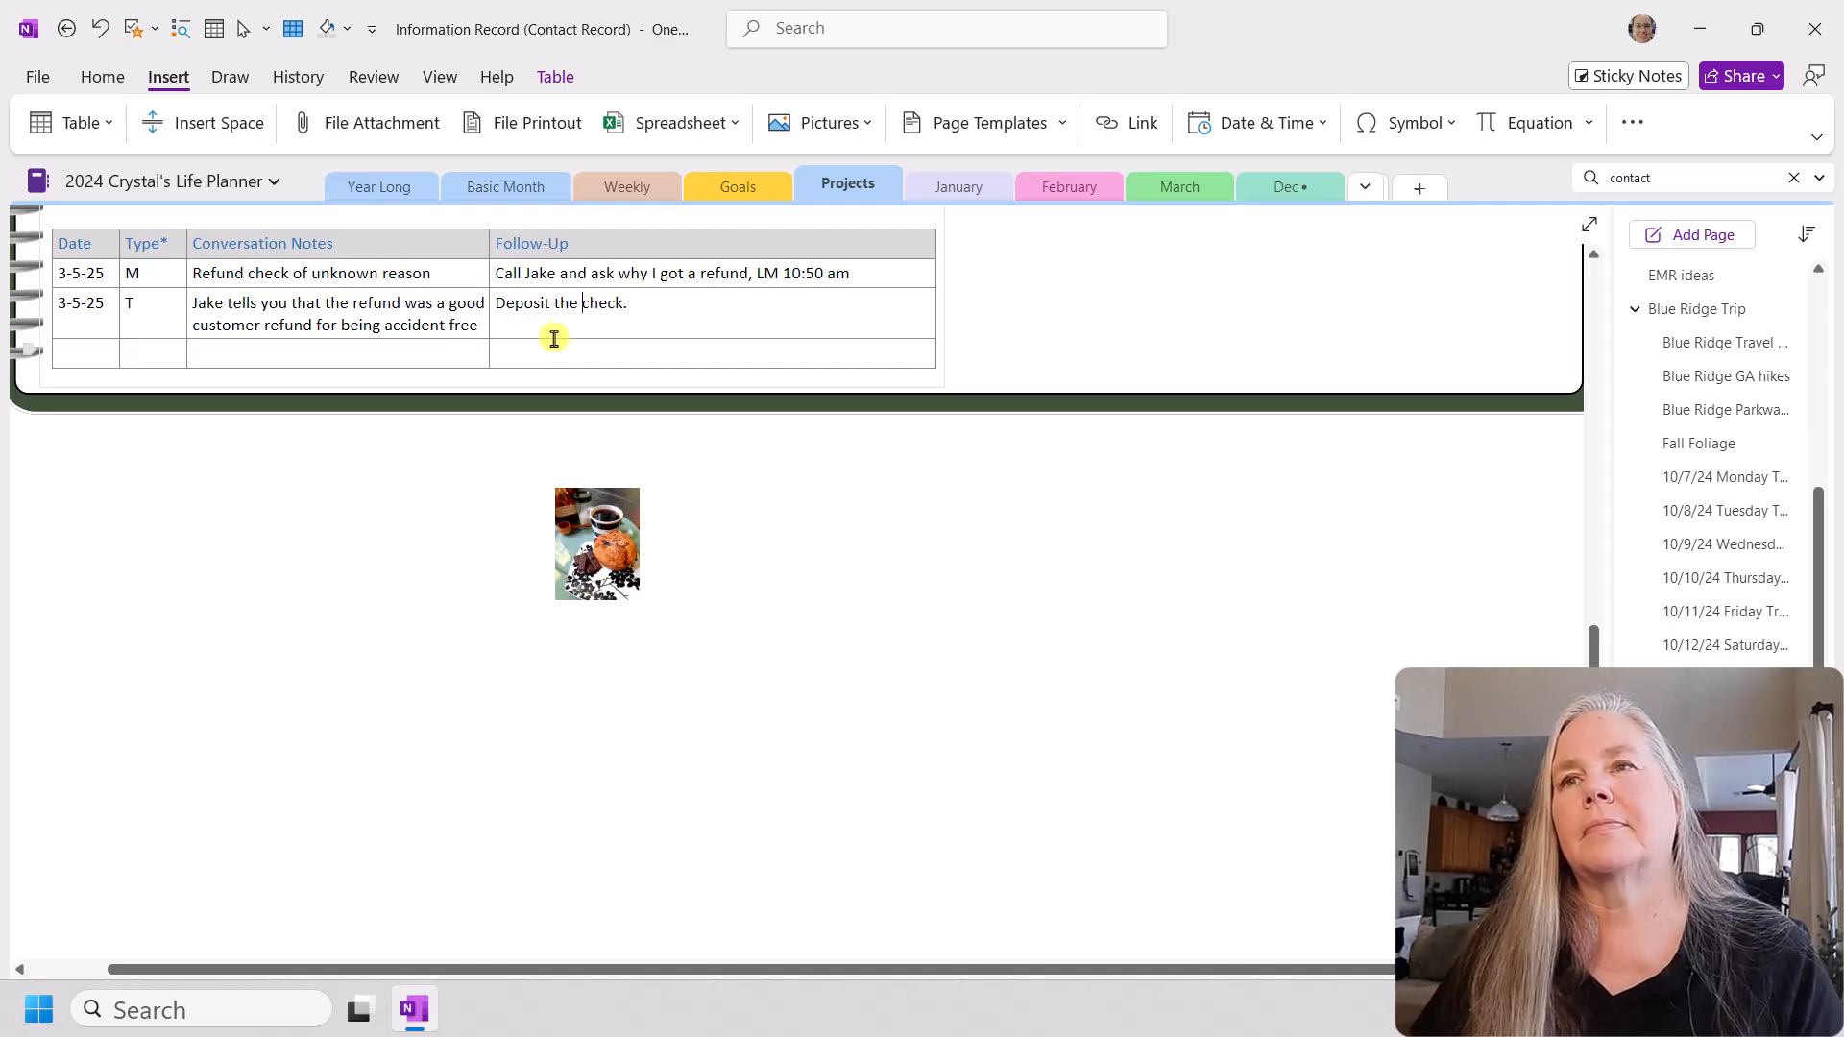
Step: Cut the thumbnail picture and paste it under "Deposit the check." in the second row's follow-up cell
{"action": "left_click", "coordinate": [642, 303]}
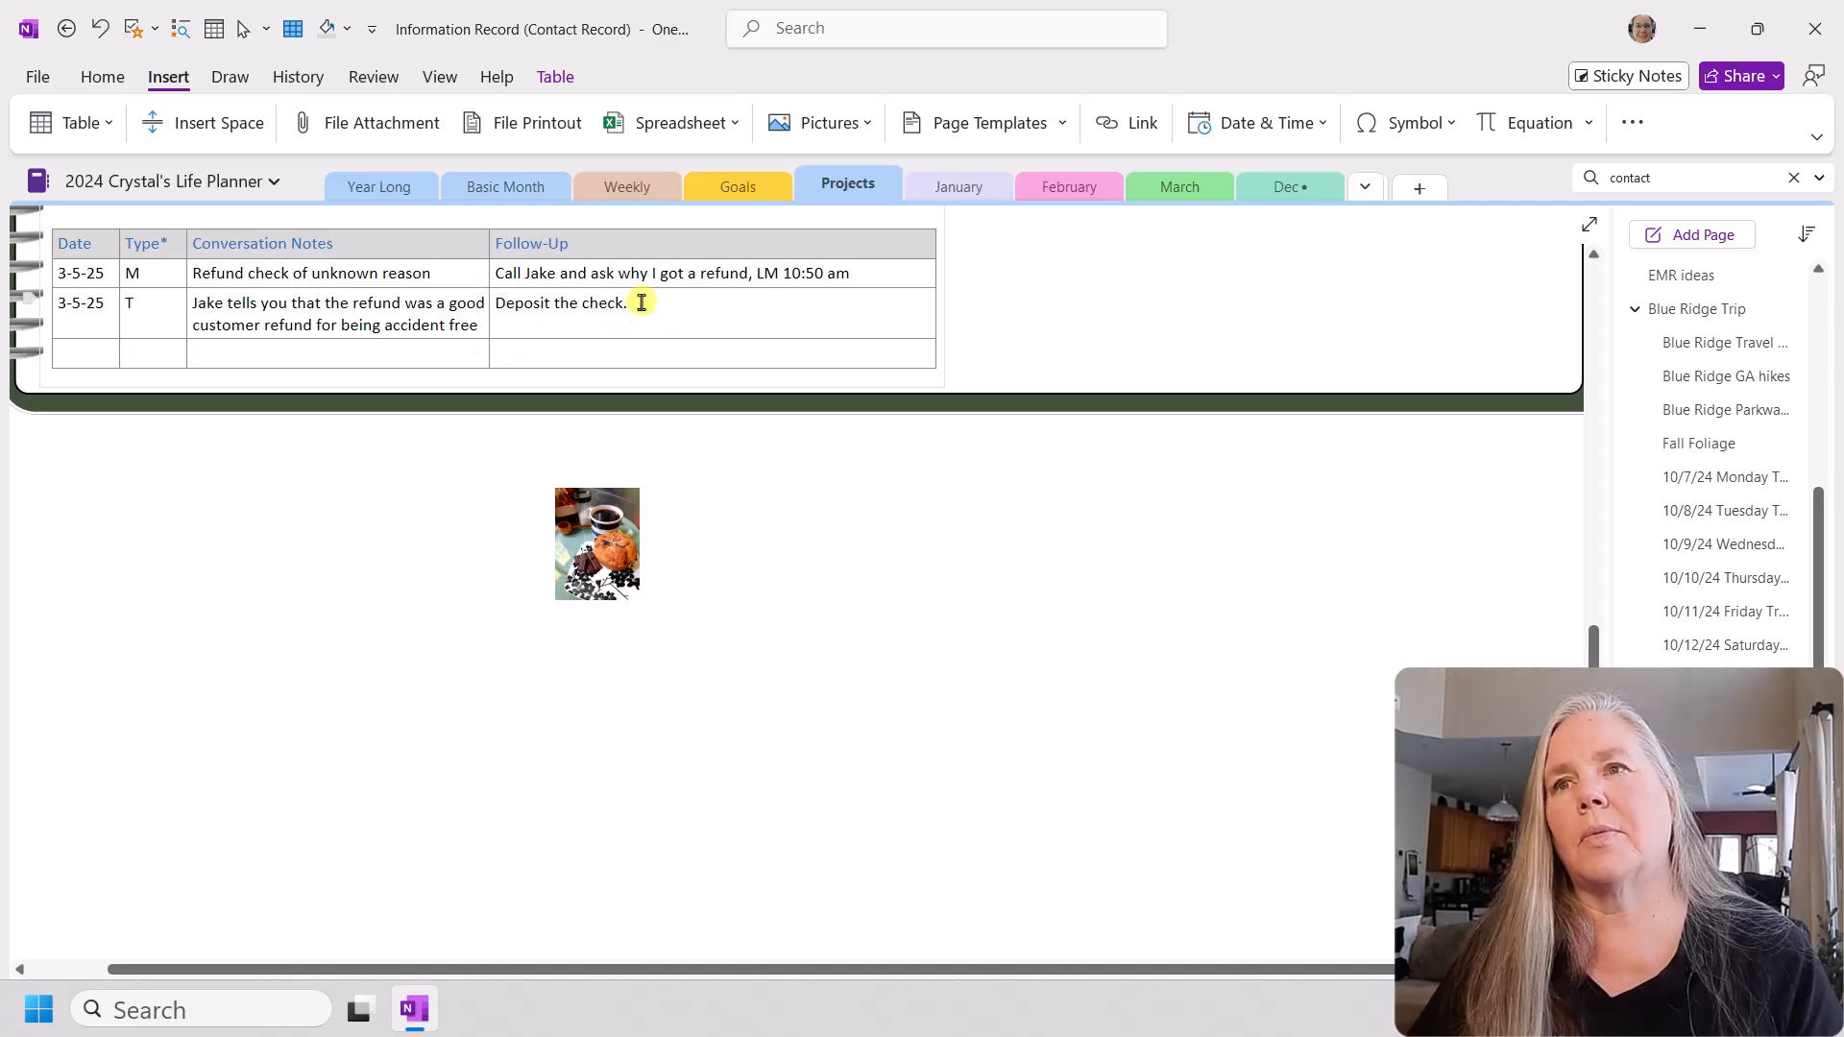
{"action": "right_click", "coordinate": [564, 513]}
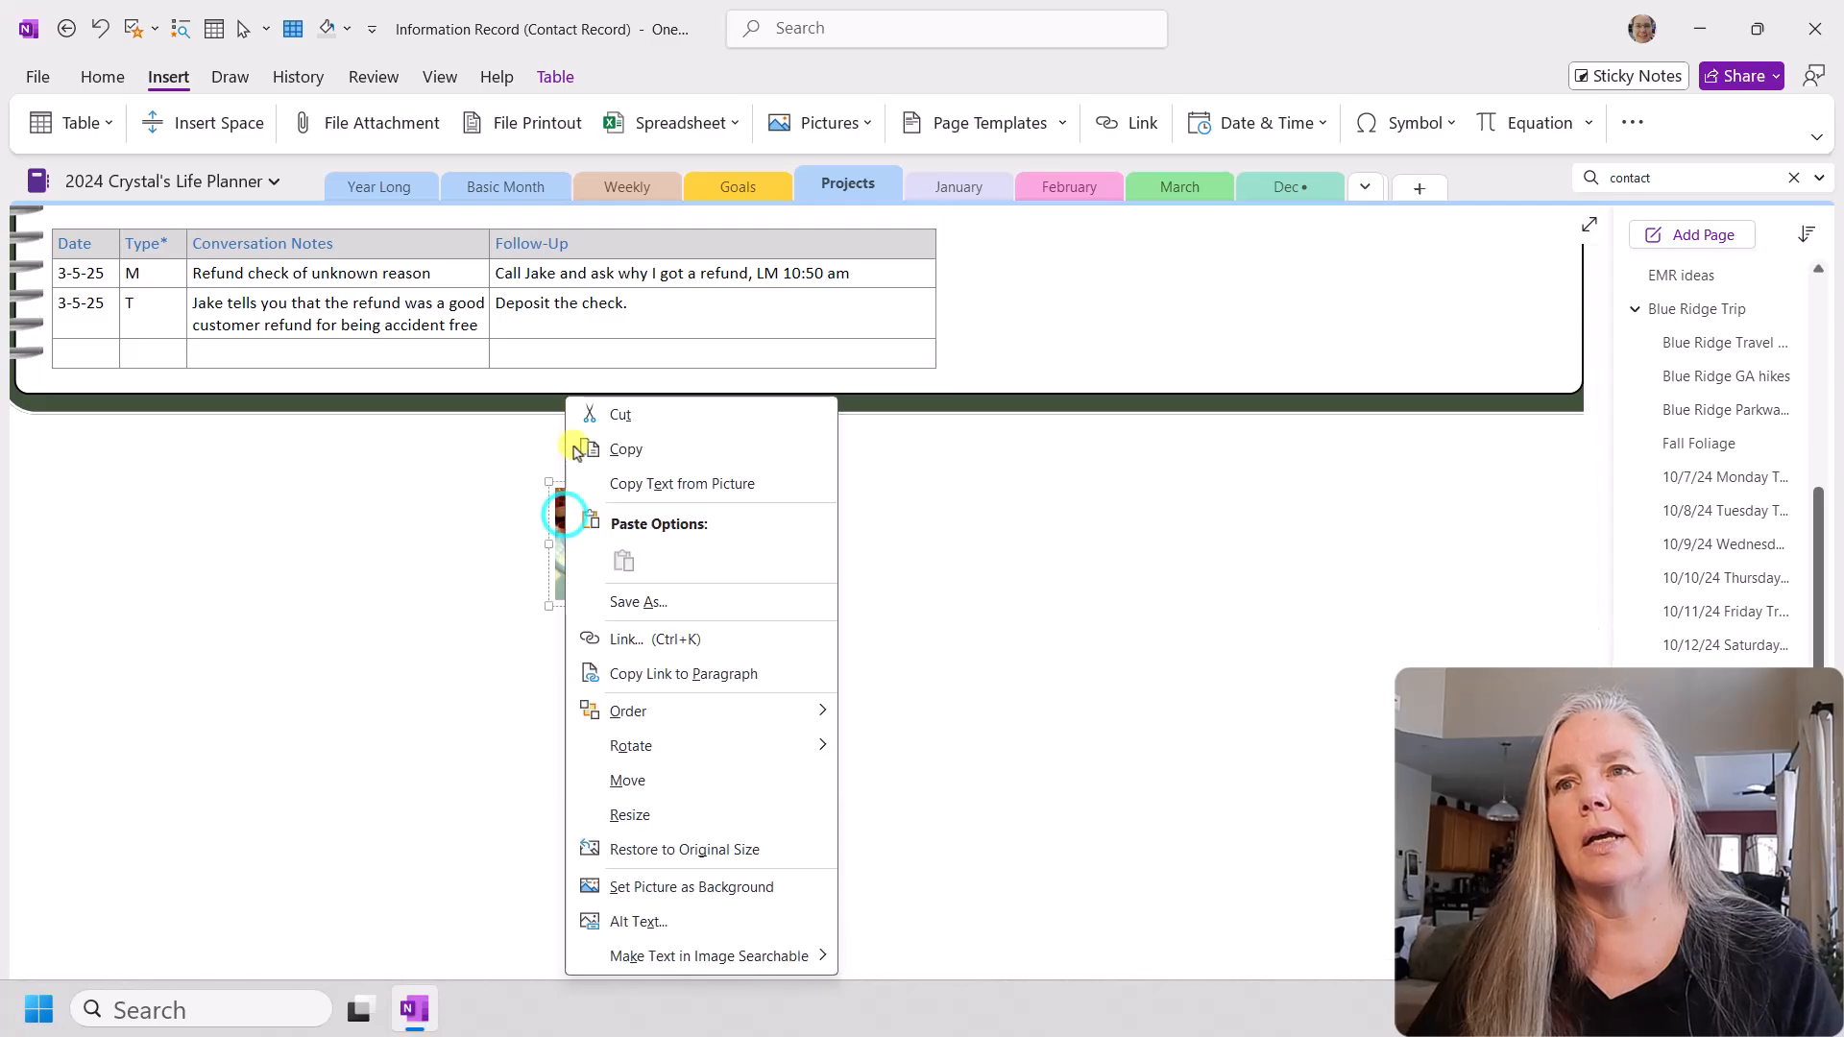
{"action": "left_click", "coordinate": [622, 417]}
{"action": "right_click", "coordinate": [540, 329]}
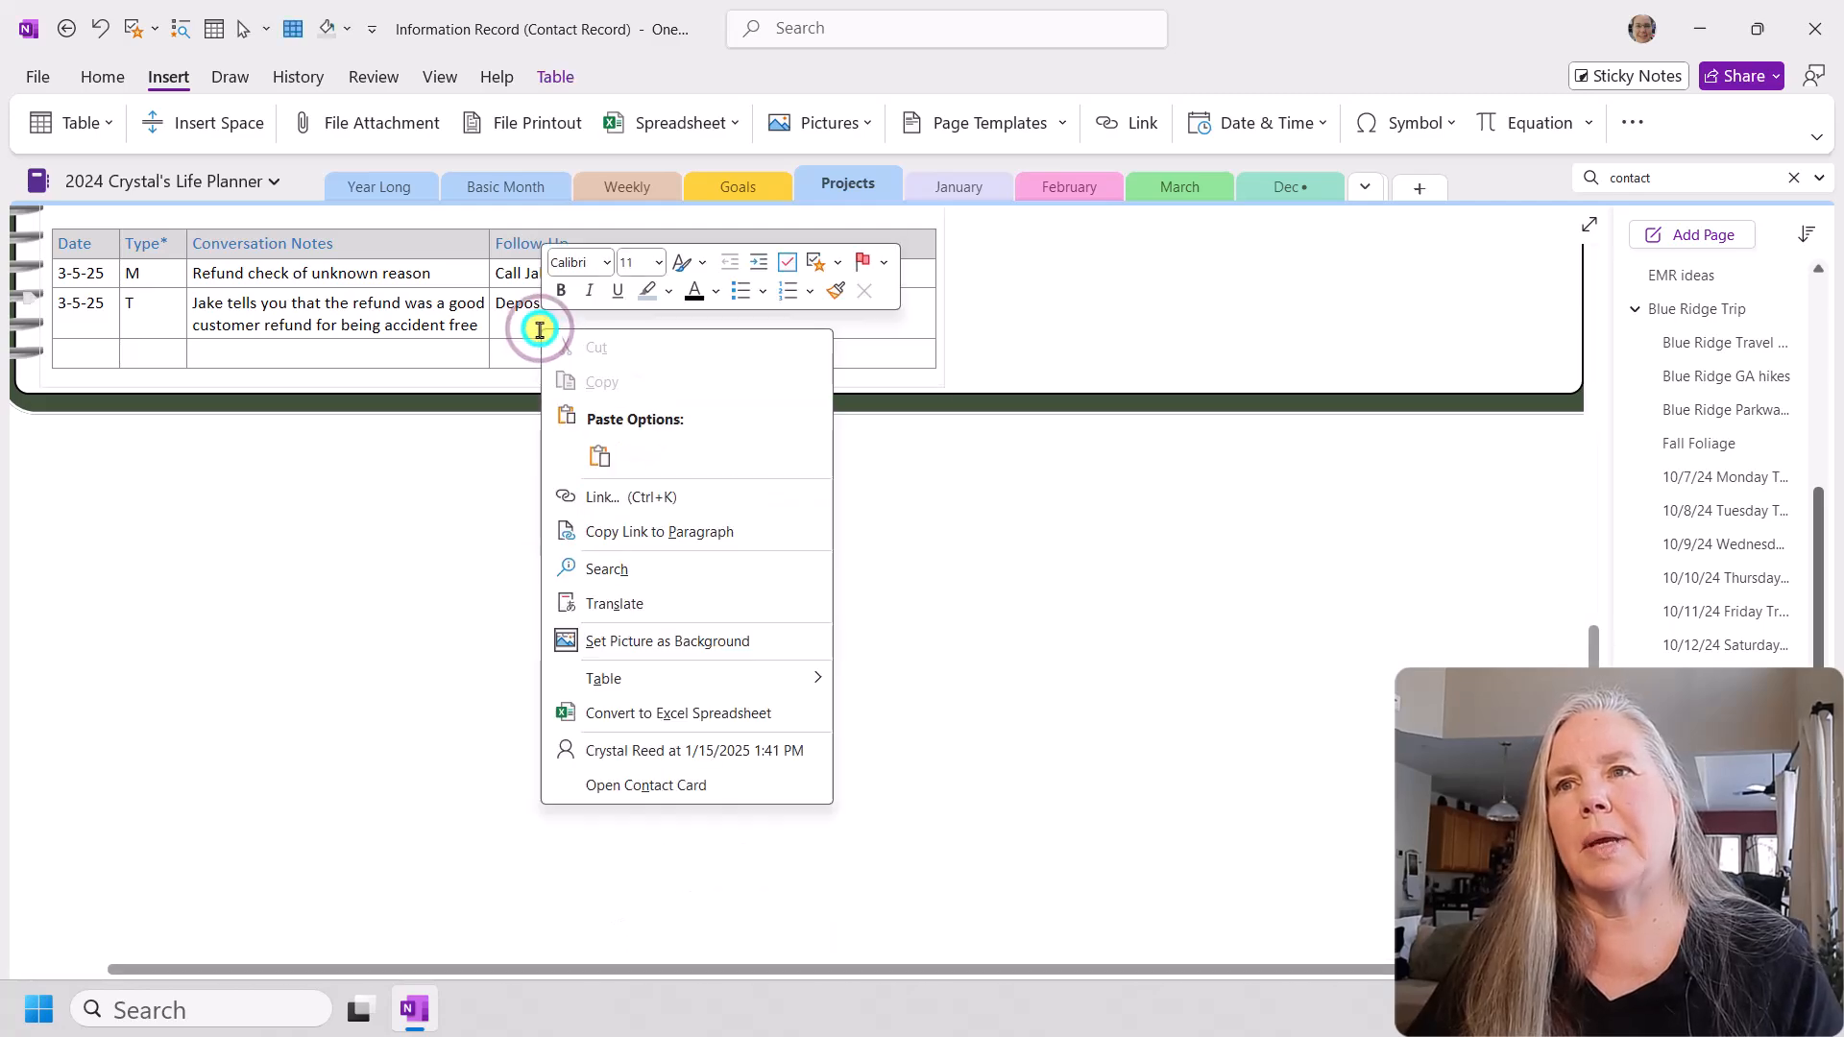
{"action": "left_click", "coordinate": [599, 457]}
{"action": "left_click", "coordinate": [768, 627]}
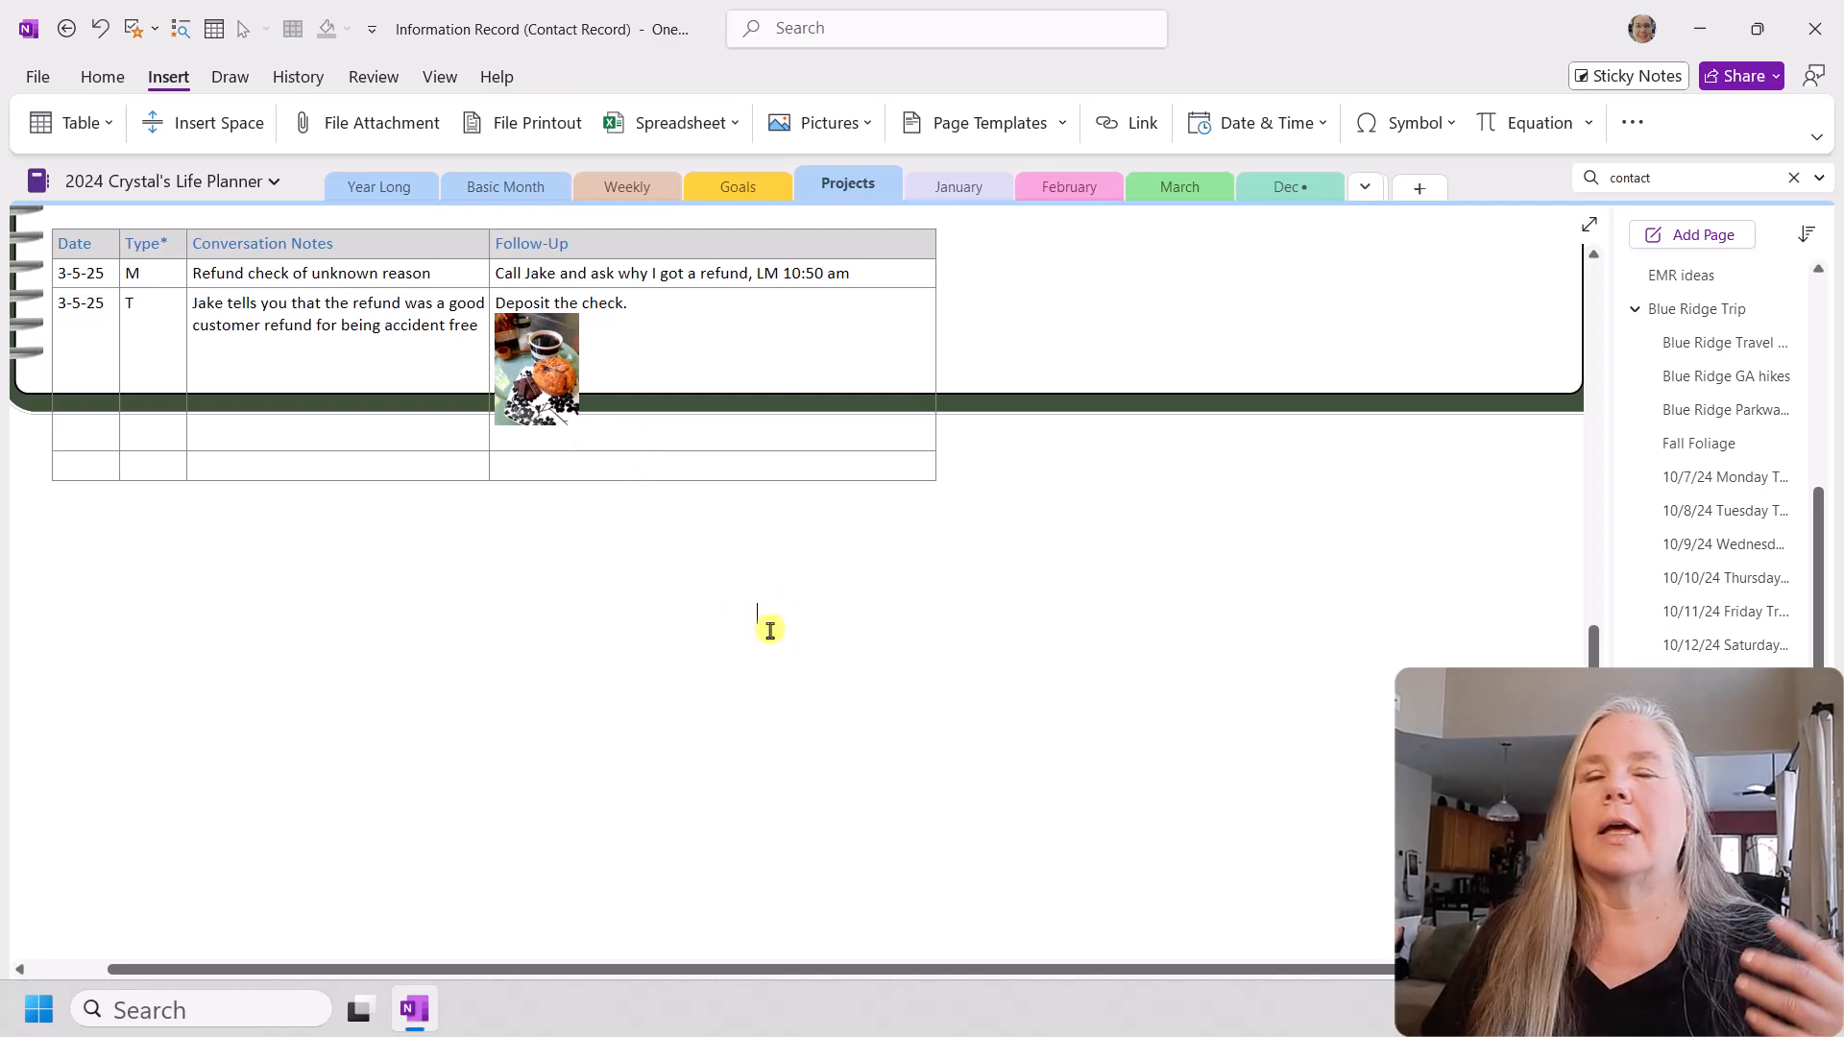
{"action": "scroll", "coordinate": [771, 630], "scroll_direction": "up", "scroll_amount": 1}
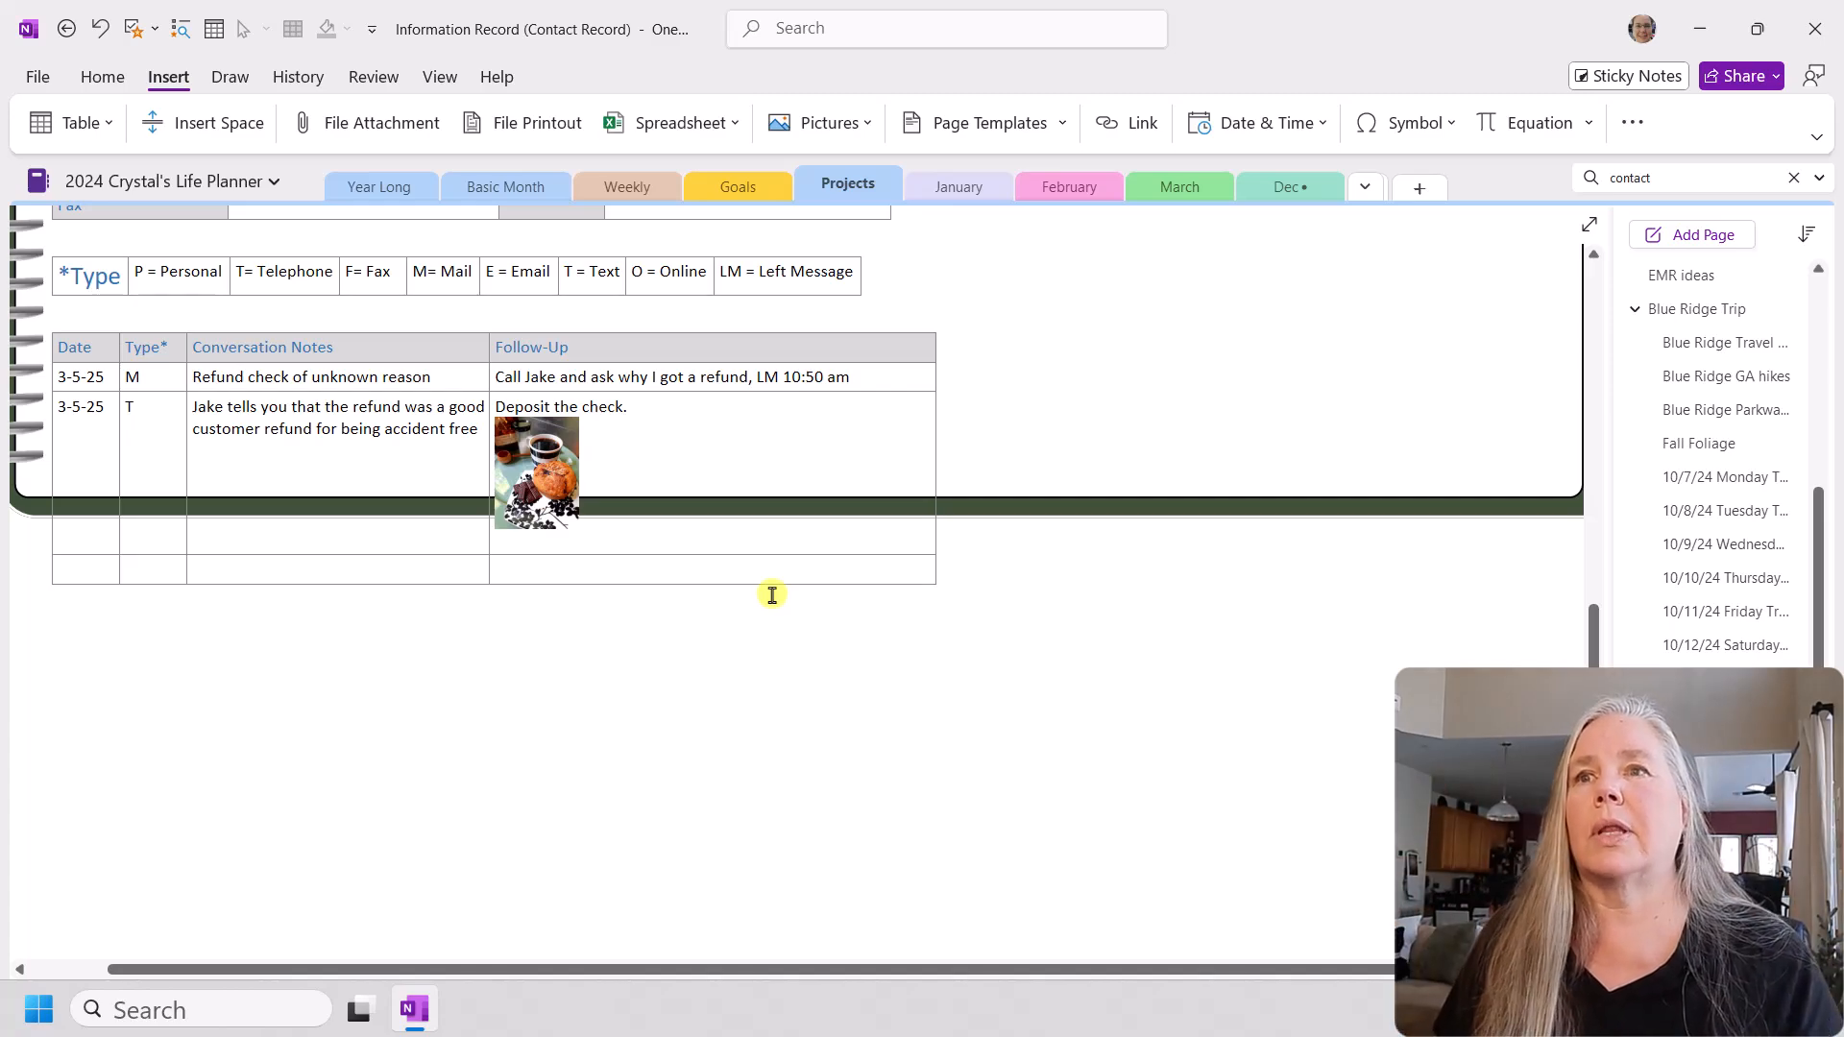
{"action": "scroll", "coordinate": [771, 594], "scroll_direction": "up", "scroll_amount": 2}
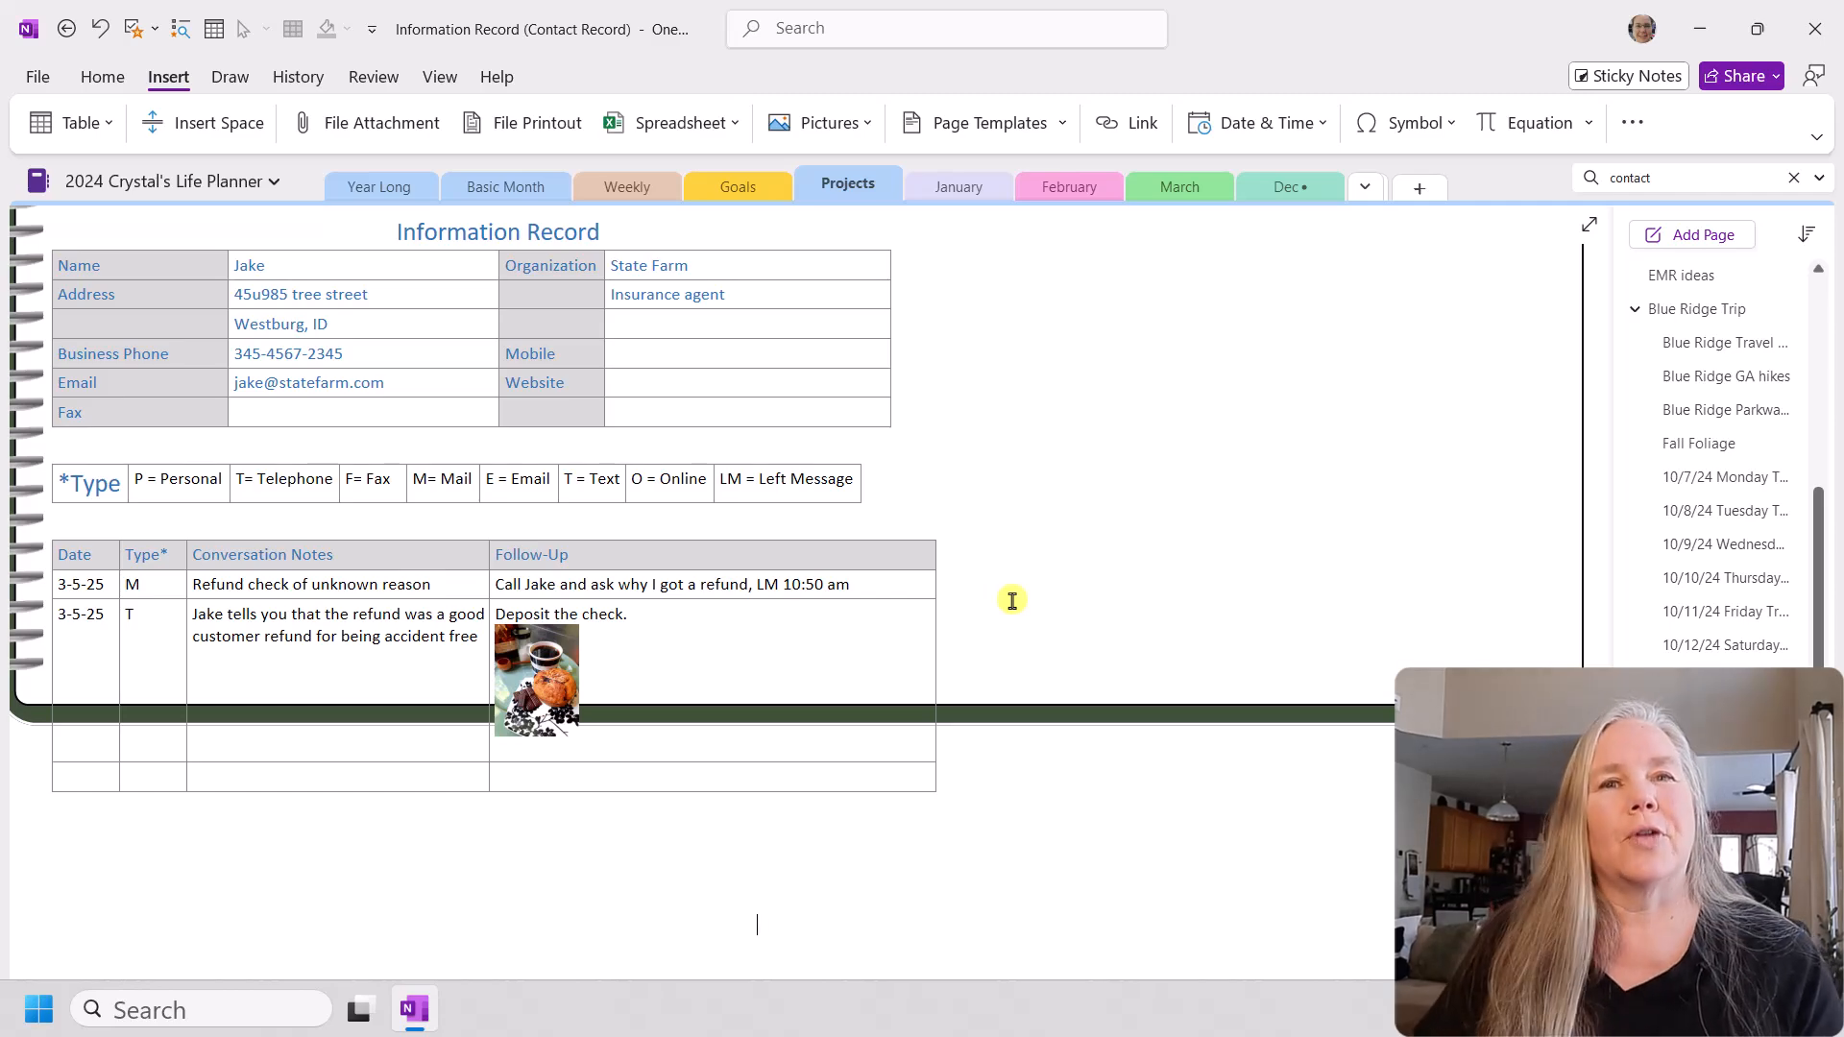
{"action": "scroll", "coordinate": [1012, 600], "scroll_direction": "up", "scroll_amount": 6}
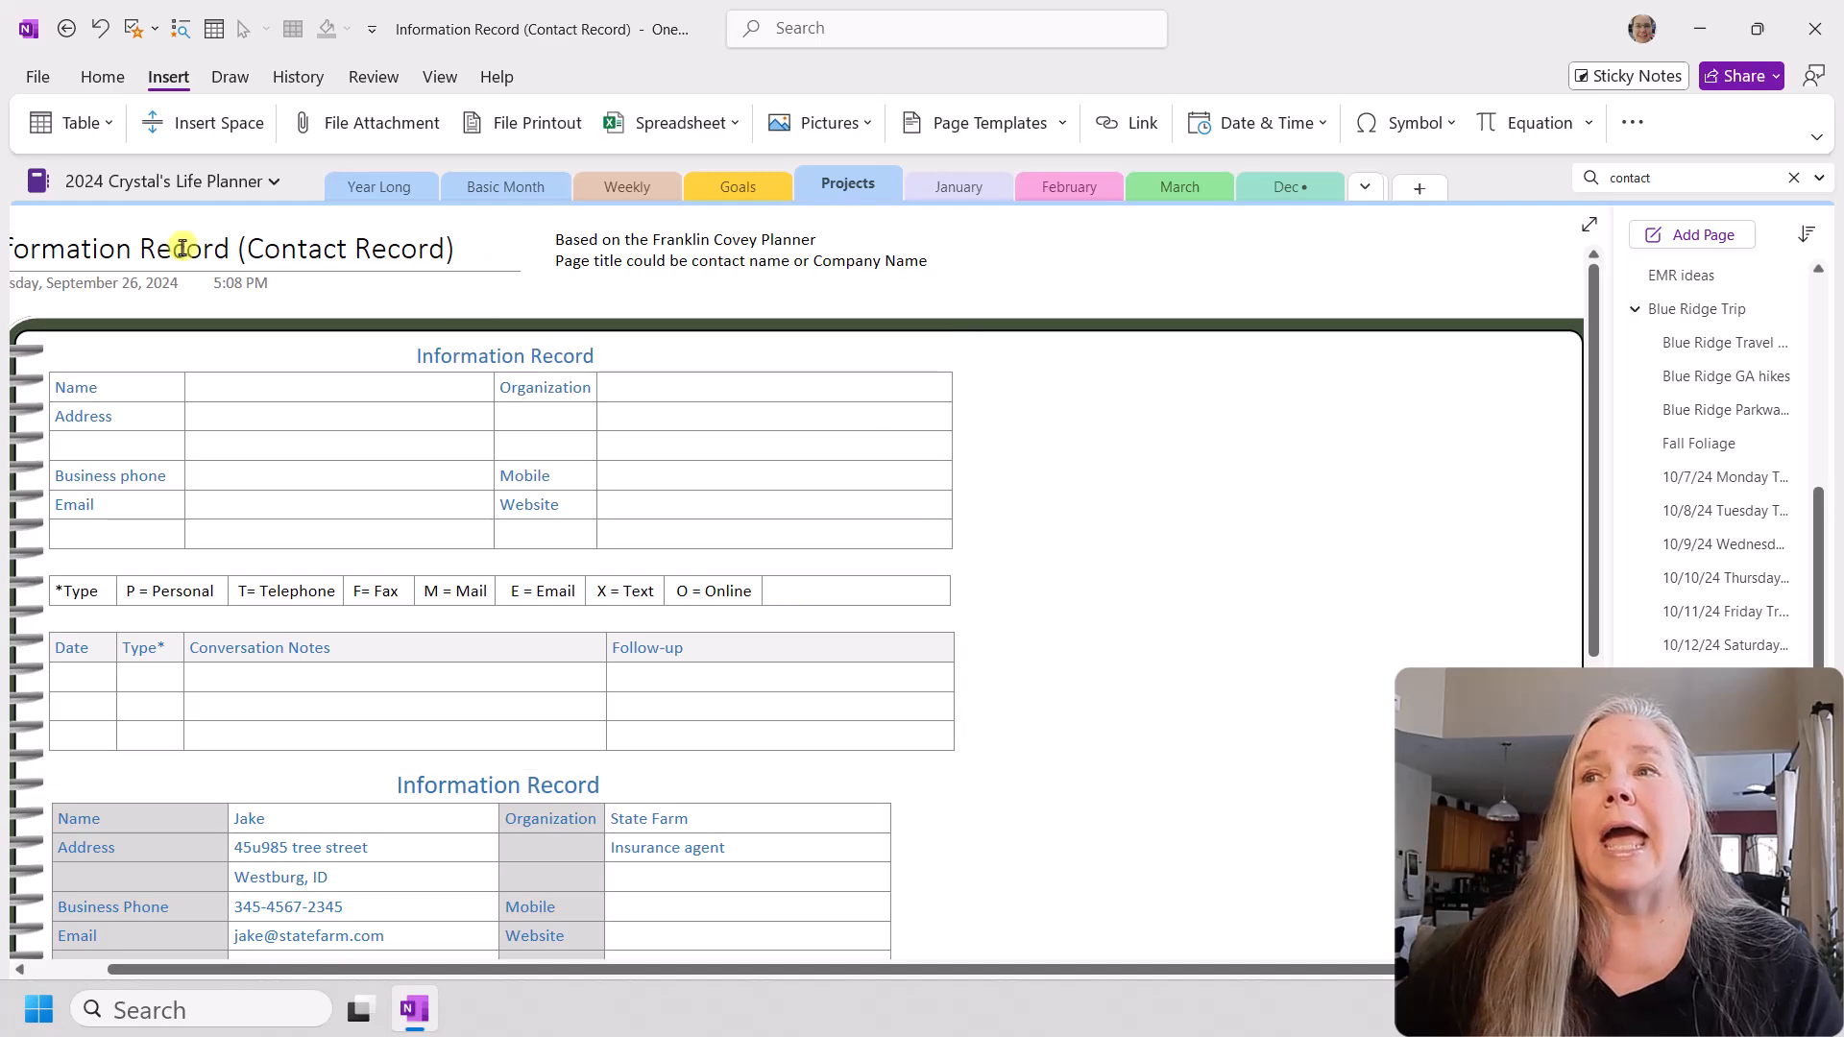
{"action": "scroll", "coordinate": [474, 970], "scroll_direction": "left", "scroll_amount": 2}
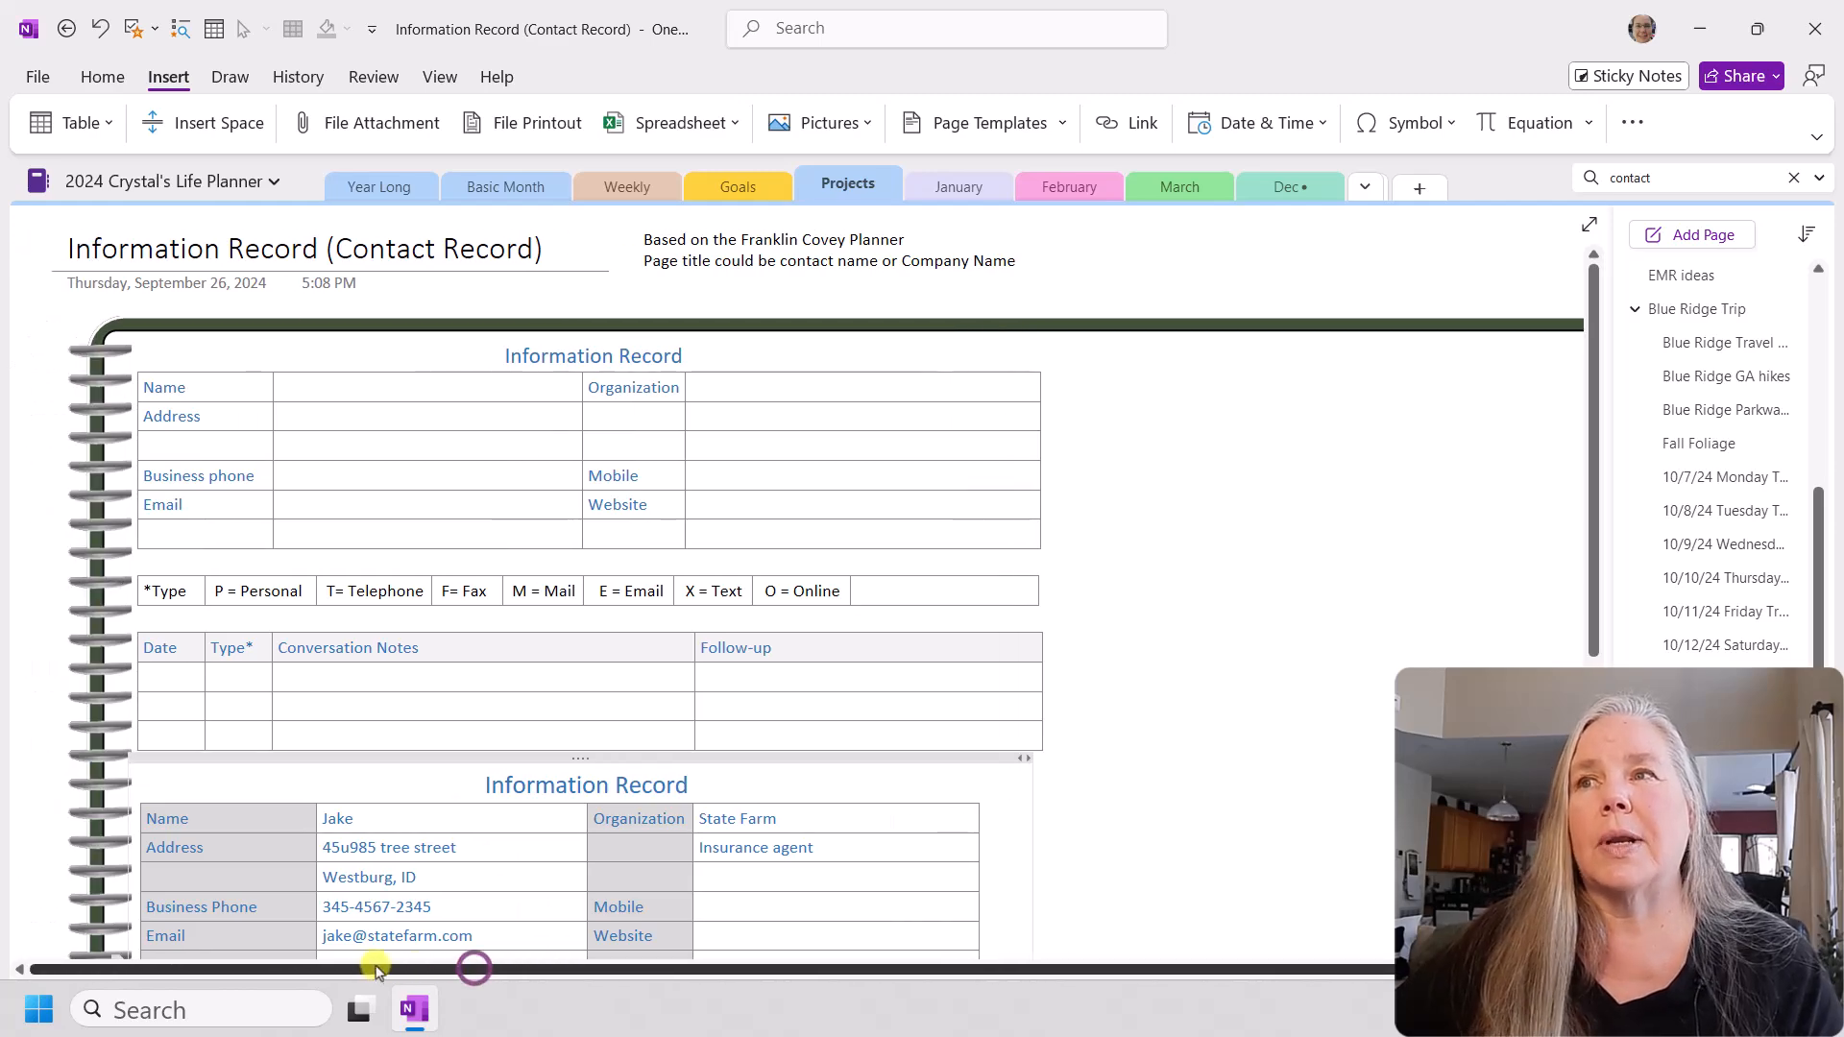